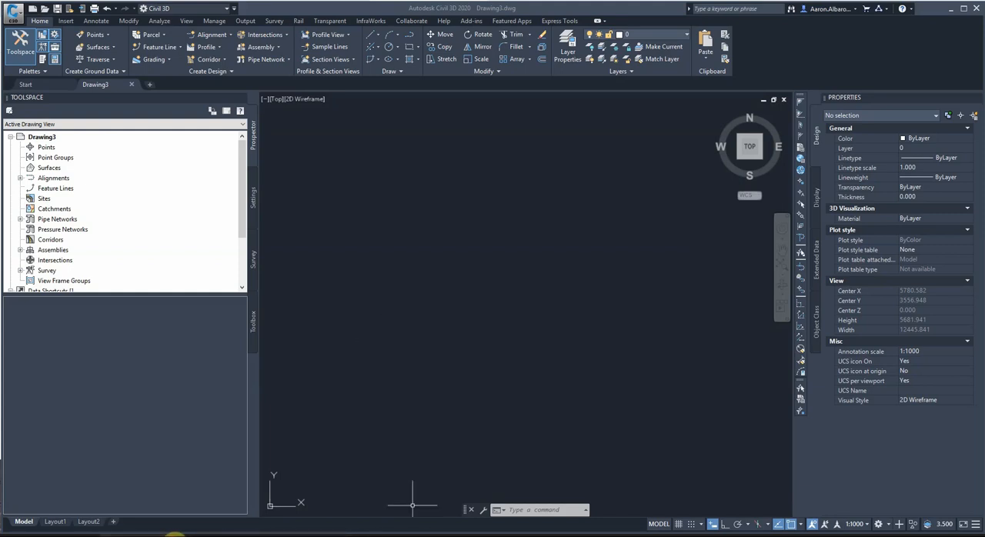
Switch to the browser and download the Urban Road design drawing from the Session 13 & 14: Intersection design course section.
left_click(175, 535)
left_click(265, 9)
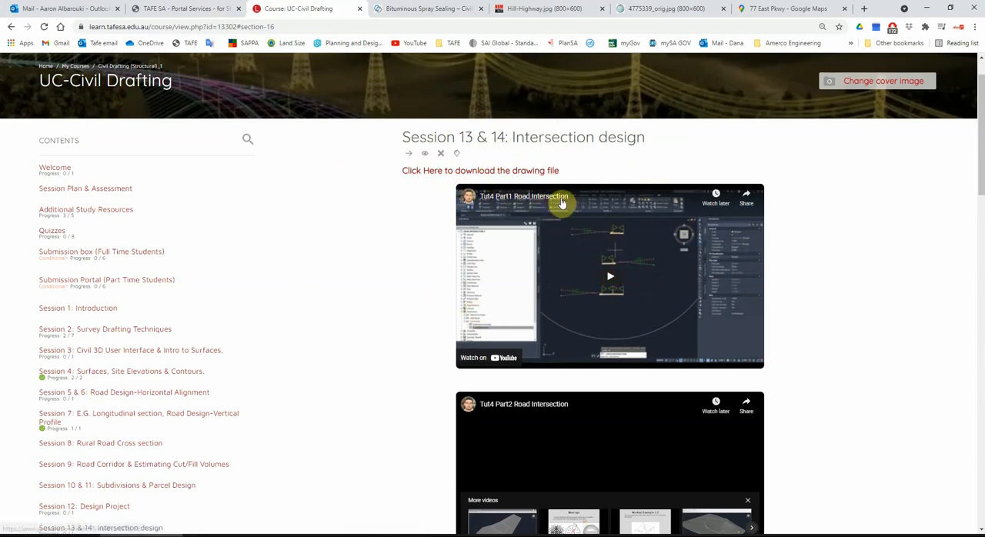
left_click(485, 174)
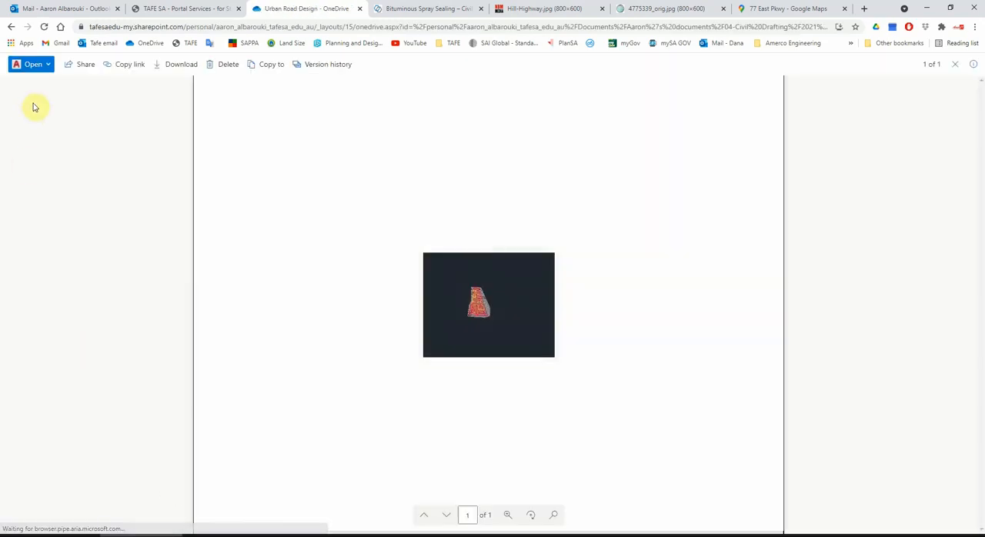
left_click(166, 64)
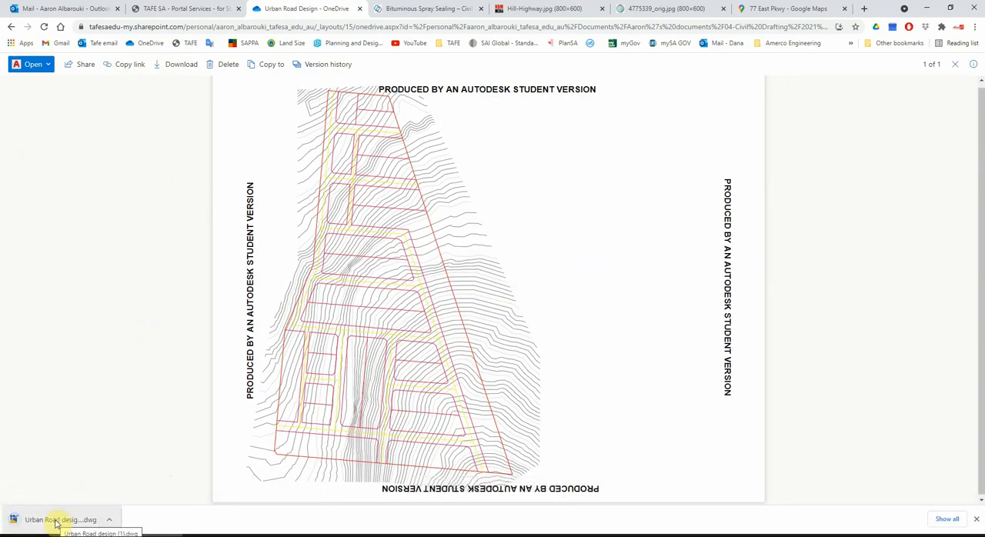
Open the downloaded Urban Road design drawing in Civil 3D and close the empty Drawing3.
left_click(55, 521)
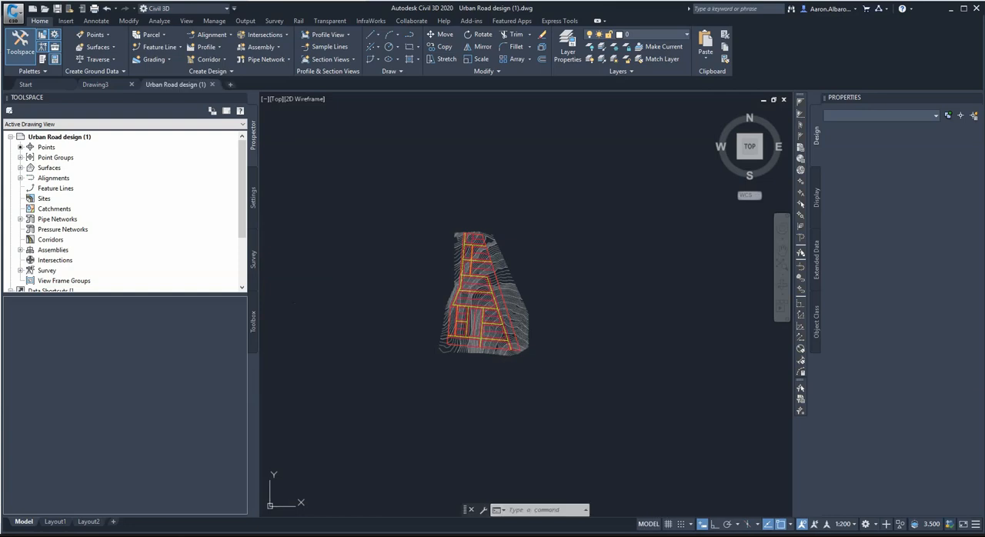
left_click(314, 318)
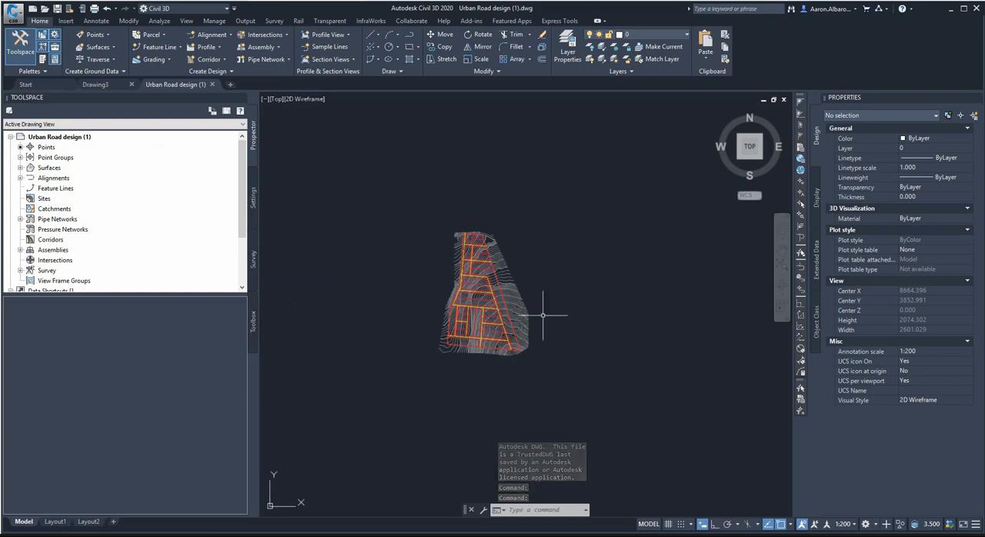
scroll(507, 316, "up", 2)
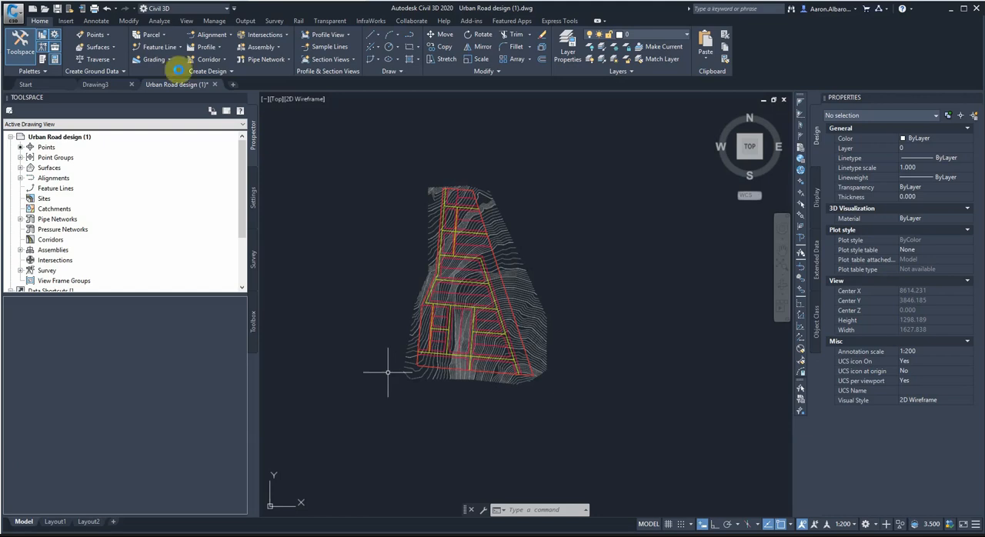
left_click(100, 84)
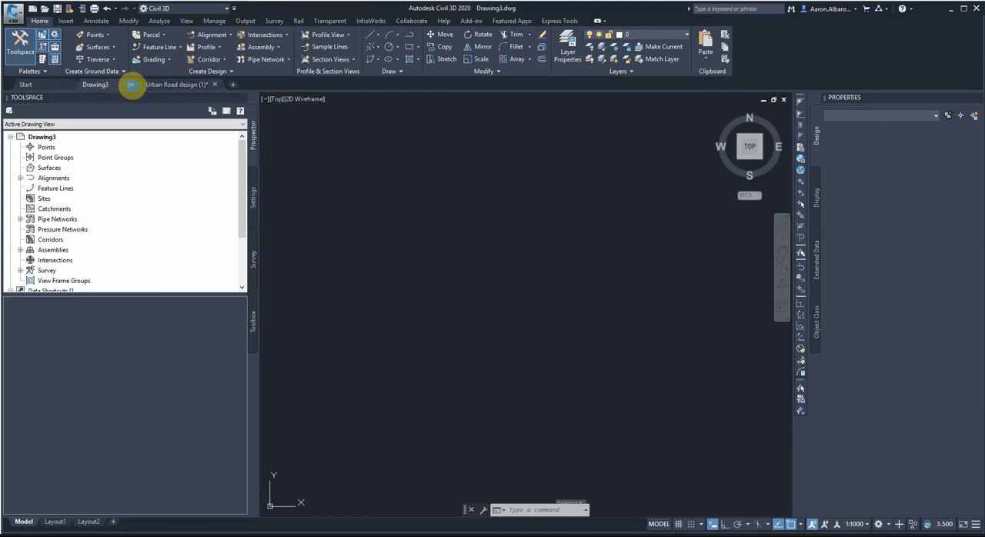
left_click(131, 84)
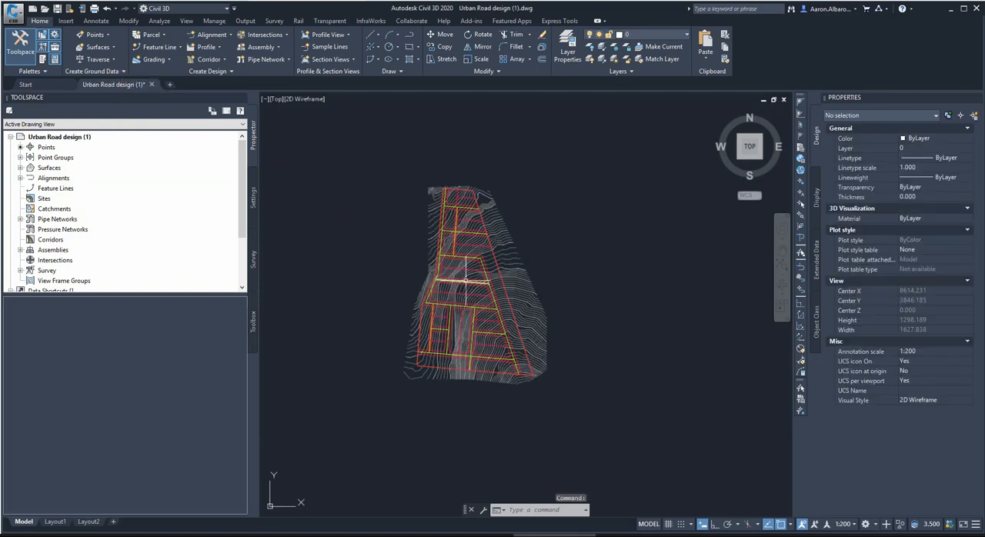
scroll(441, 213, "up", 2)
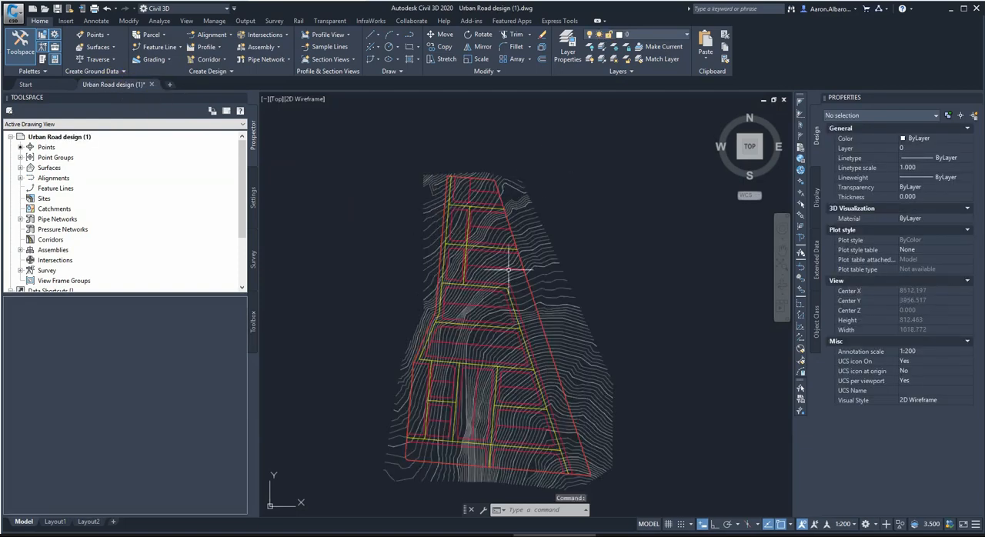
scroll(531, 238, "down", 2)
left_click(534, 237)
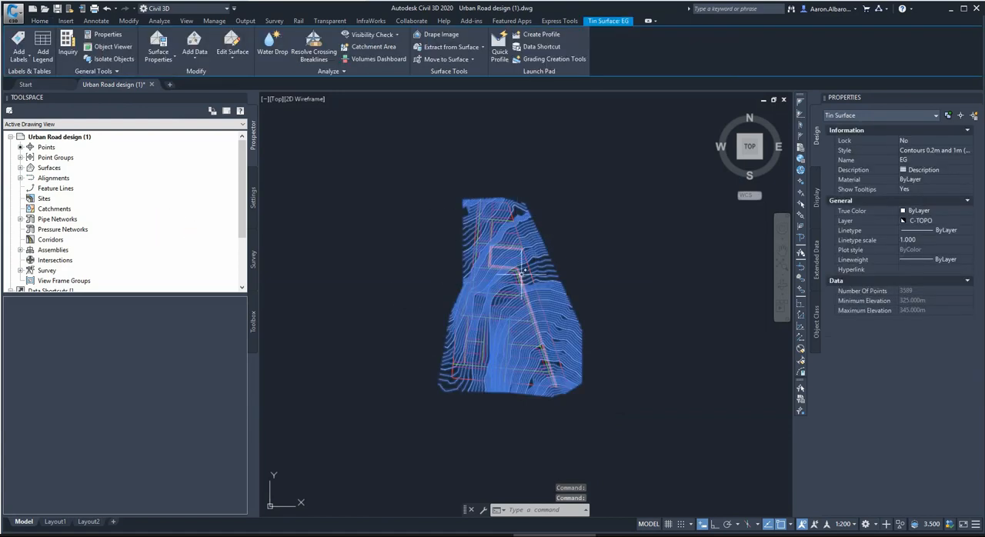
key("Escape")
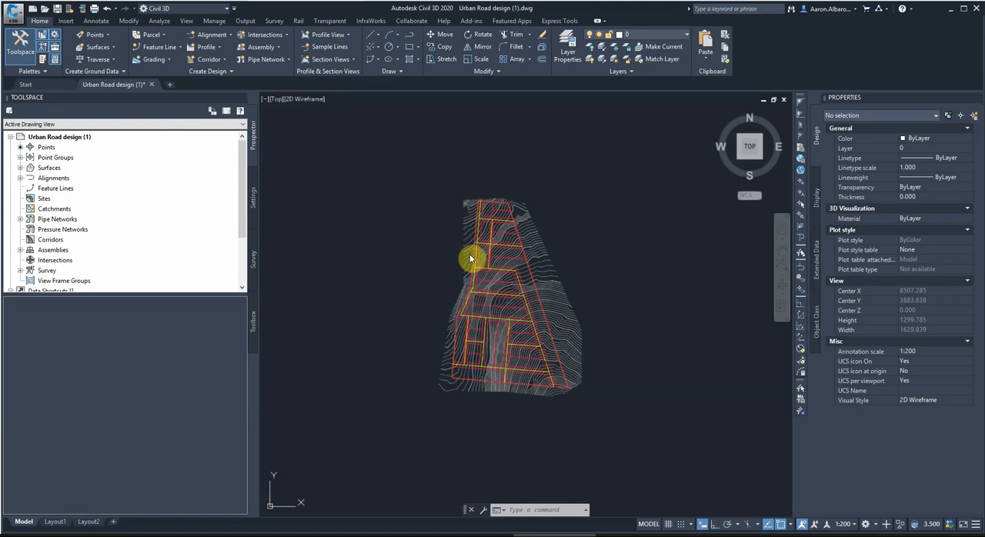
Hide the EG surface contours by setting the surface style to _No Display in the surface properties.
left_click(471, 223)
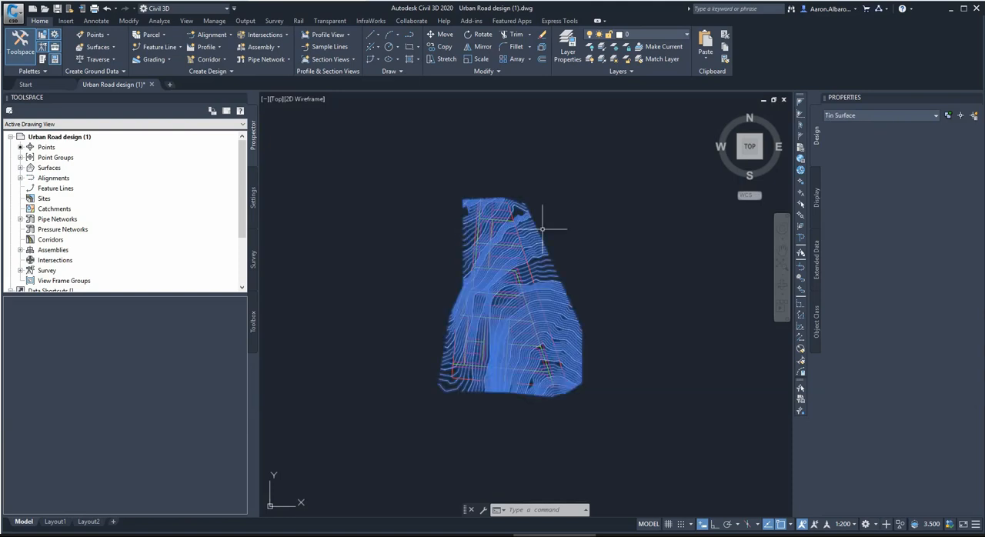
left_click(20, 168)
right_click(49, 178)
left_click(76, 193)
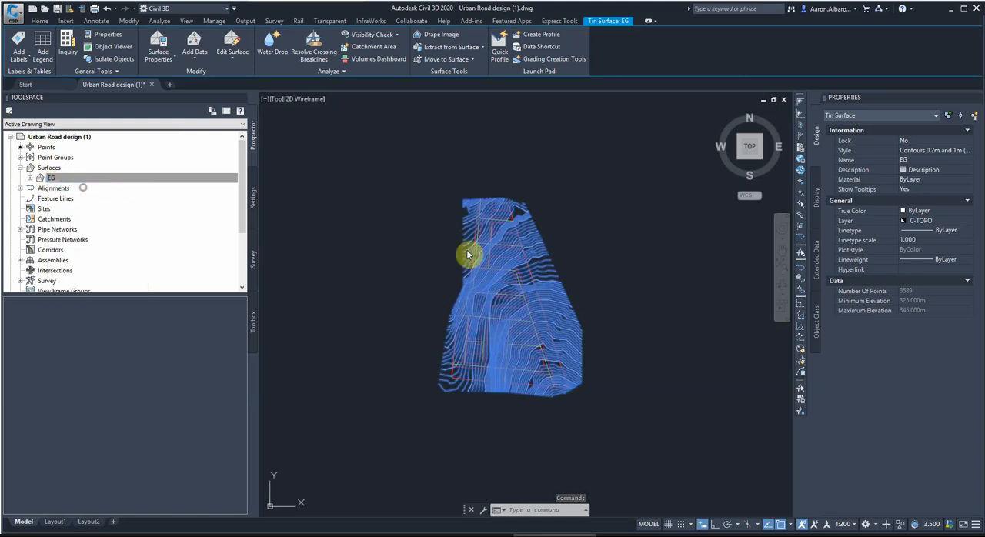
left_click(429, 273)
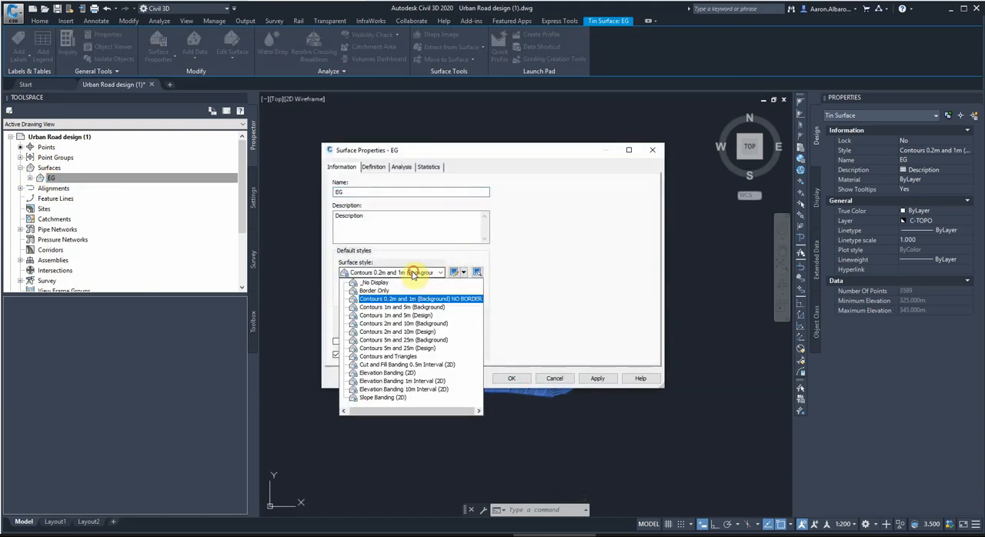
left_click(372, 286)
left_click(597, 378)
left_click(511, 378)
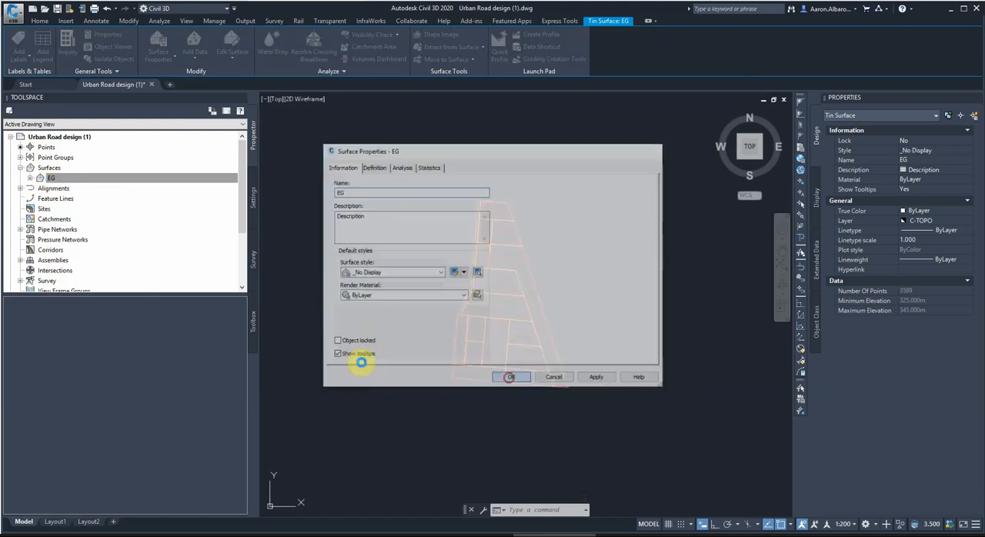
key("Escape")
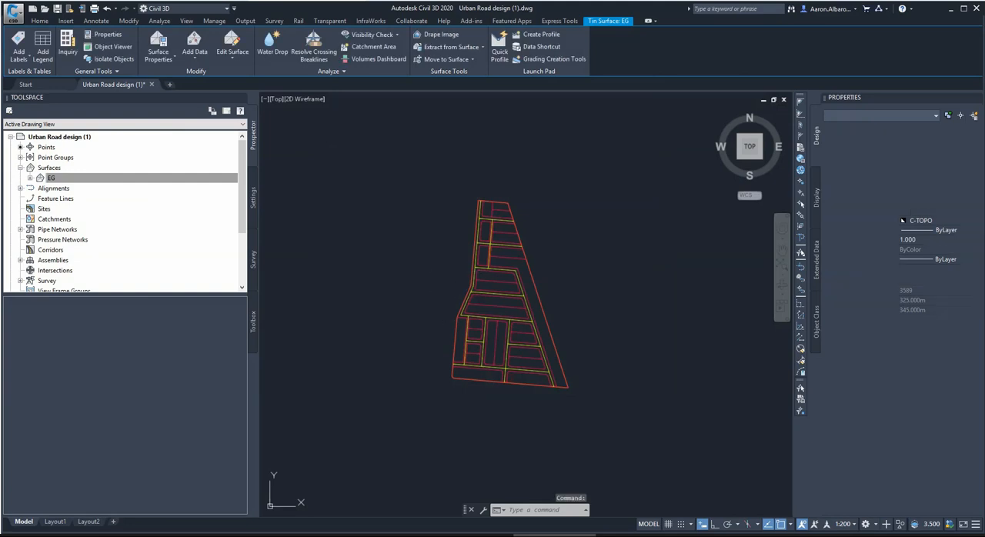
left_click(448, 227)
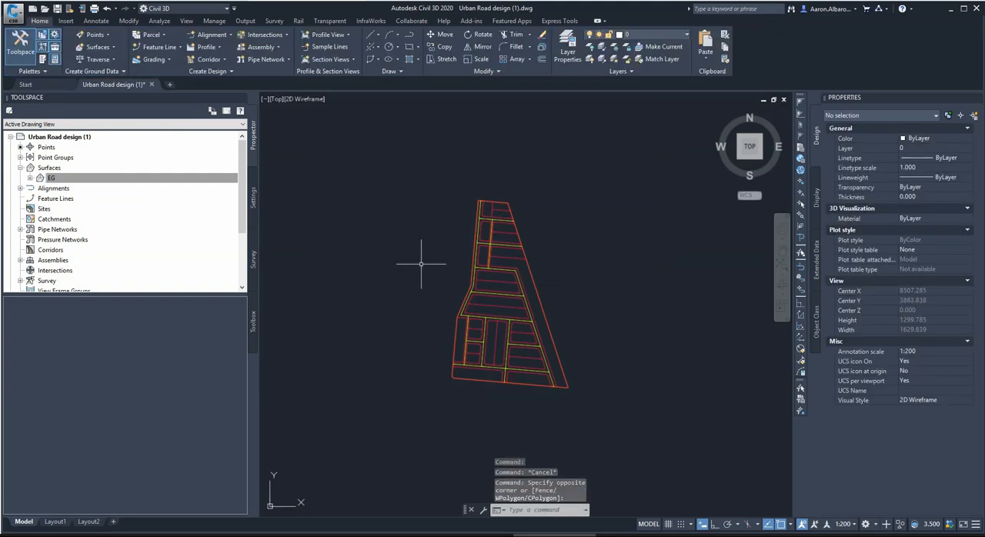
Examine the preliminary road layout, checking the extents of the long western centreline and the centreline running along the eastern side.
scroll(467, 262, "up", 4)
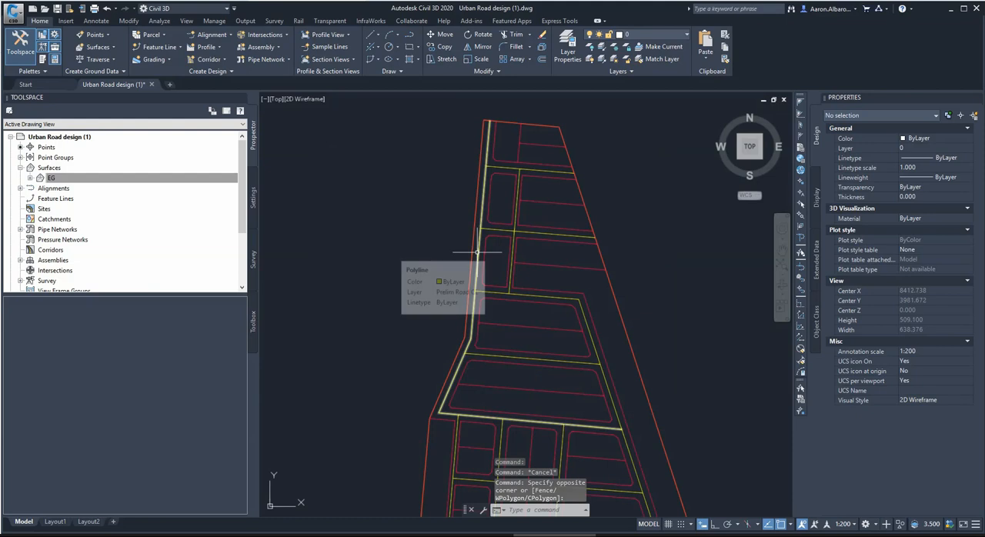
scroll(479, 254, "down", 2)
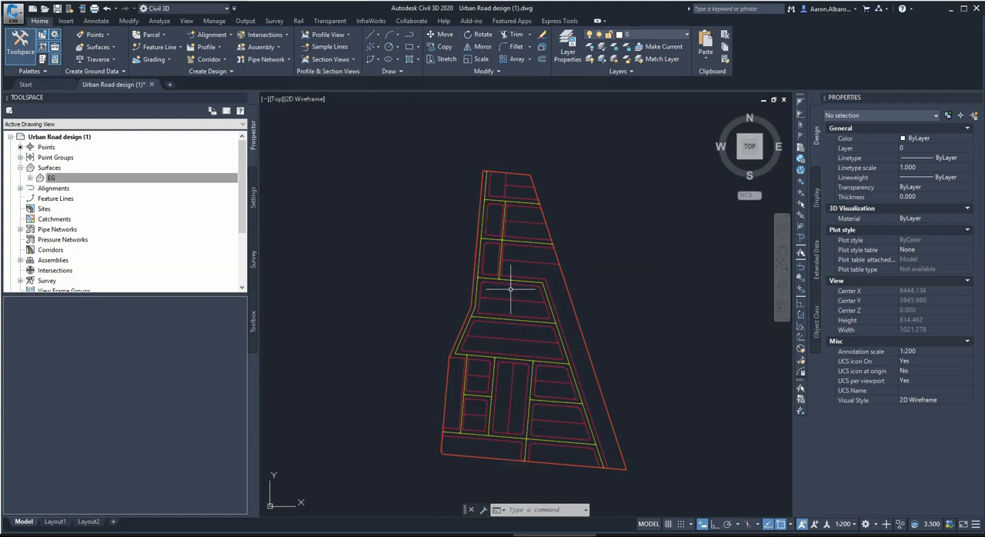
scroll(509, 289, "up", 2)
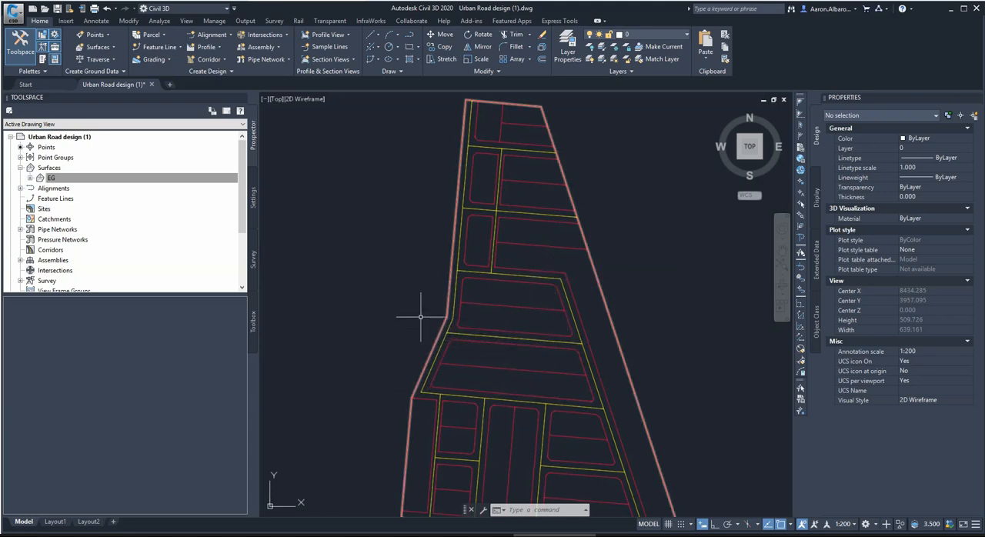
scroll(478, 297, "down", 2)
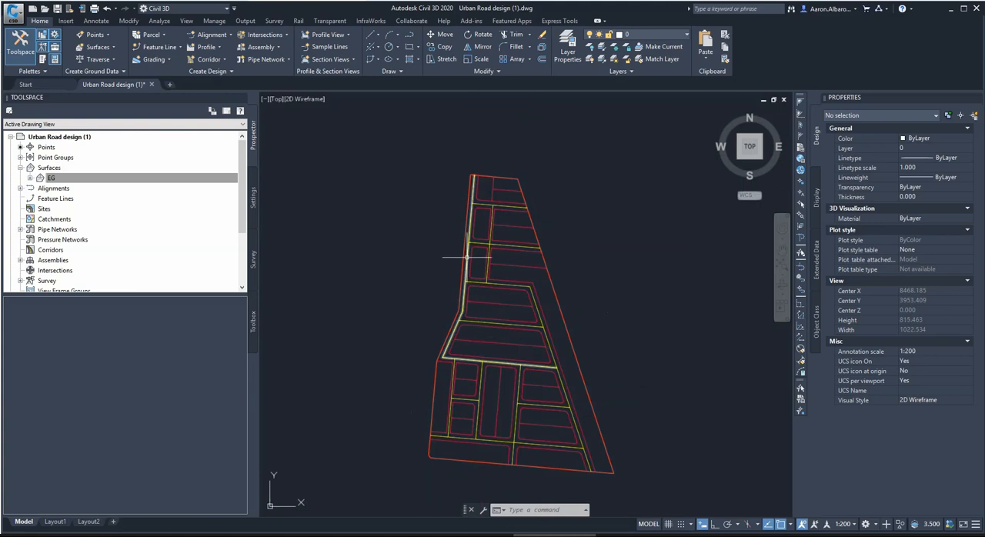
left_click(466, 257)
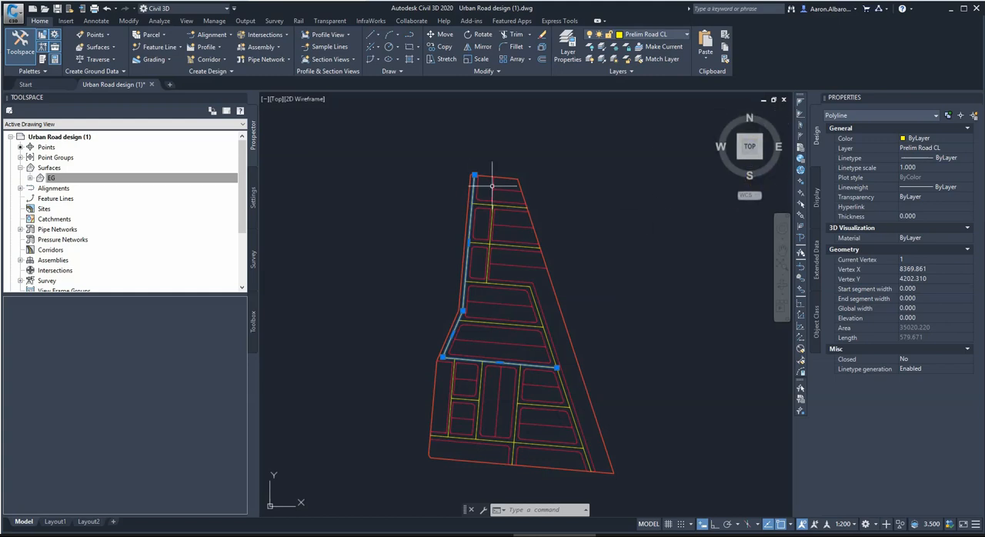
key("Escape")
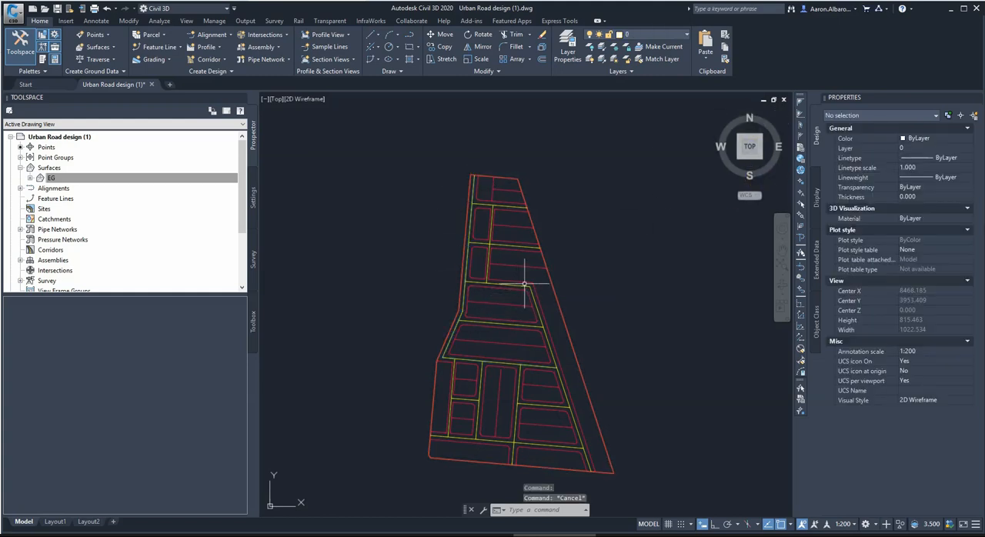
left_click(524, 284)
left_click(534, 296)
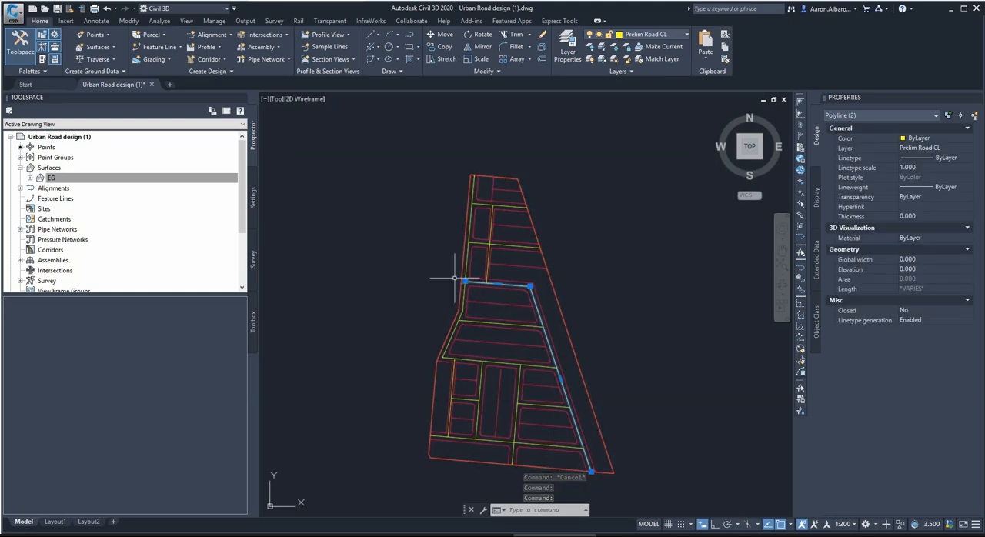
mouse_move(466, 284)
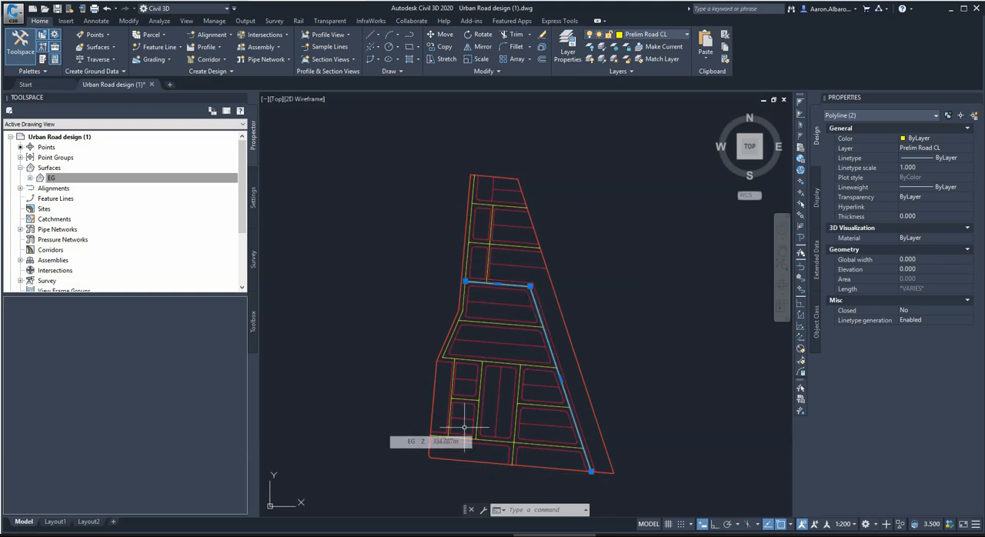
key("Escape")
key("Escape")
key("Escape")
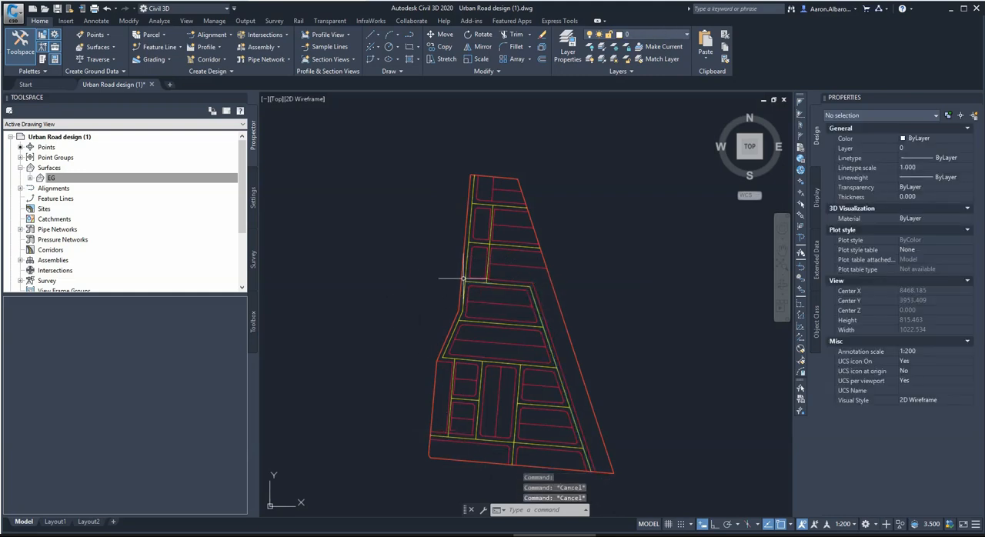
Create a centerline alignment layout named Alignment 1 with the Proposed style and the Major and Minor only label set.
left_click(224, 36)
left_click(181, 52)
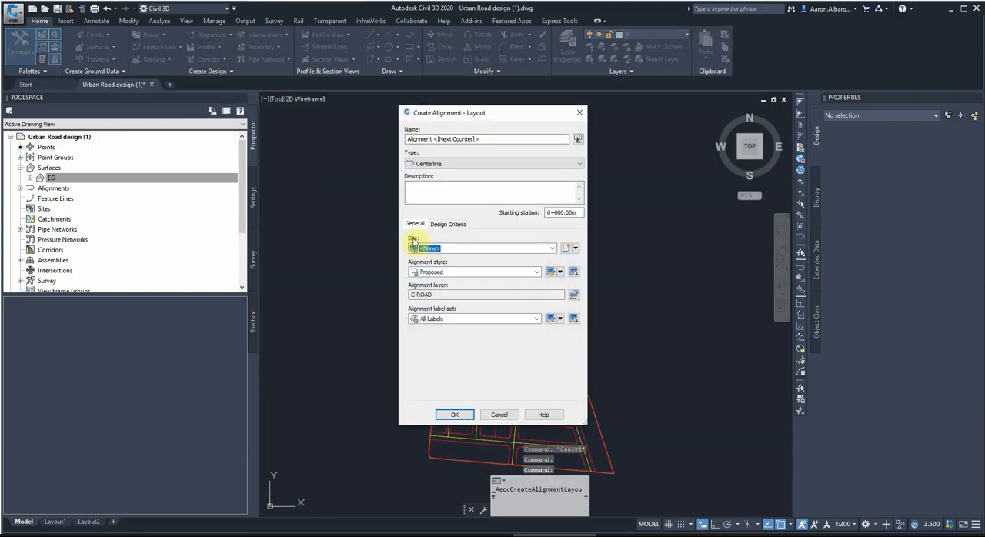
left_click(452, 139)
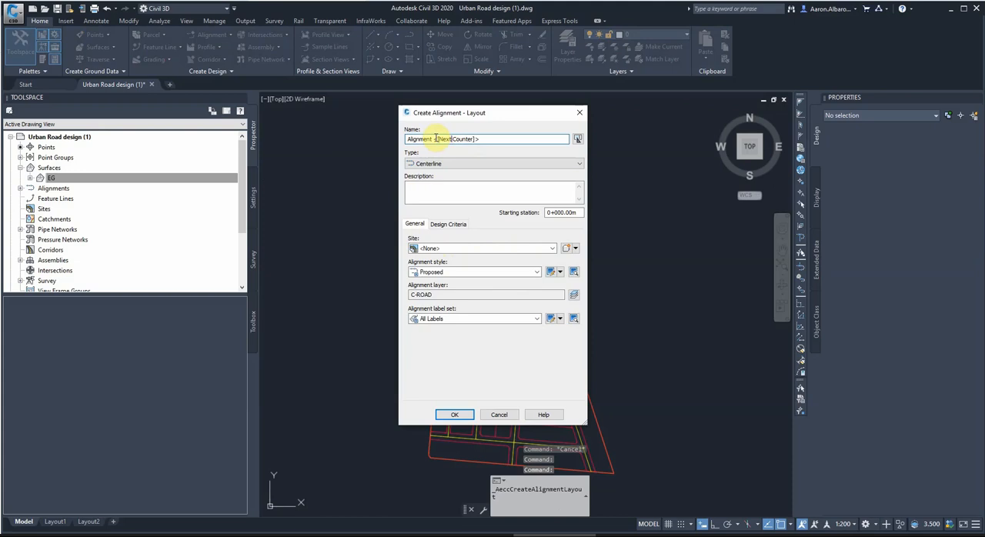
left_click_drag(435, 139, 531, 144)
type("1")
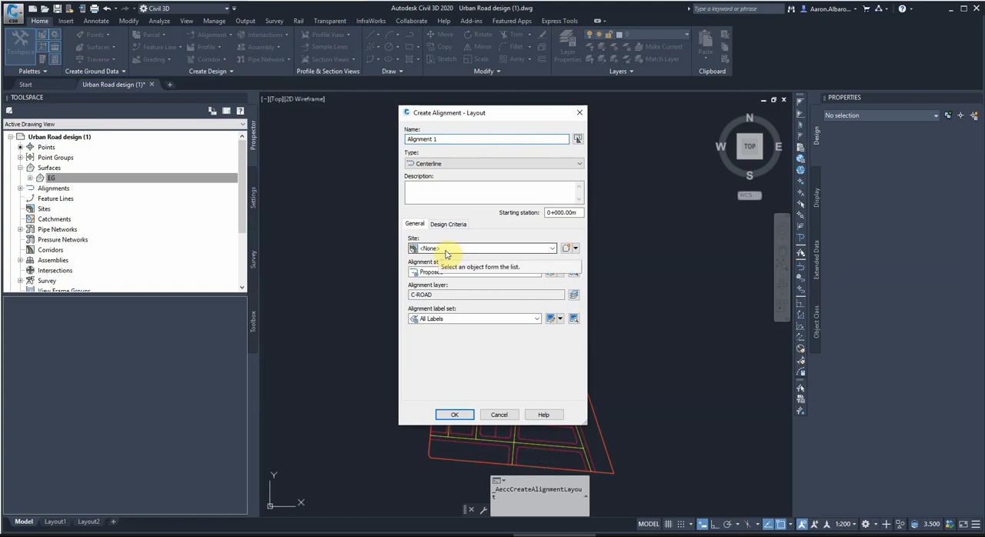
left_click(438, 273)
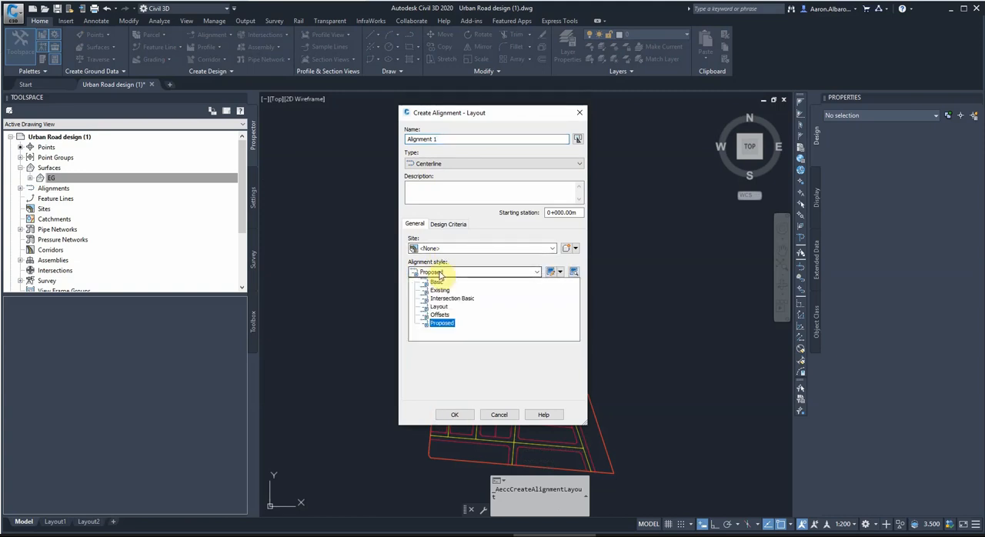
left_click(439, 273)
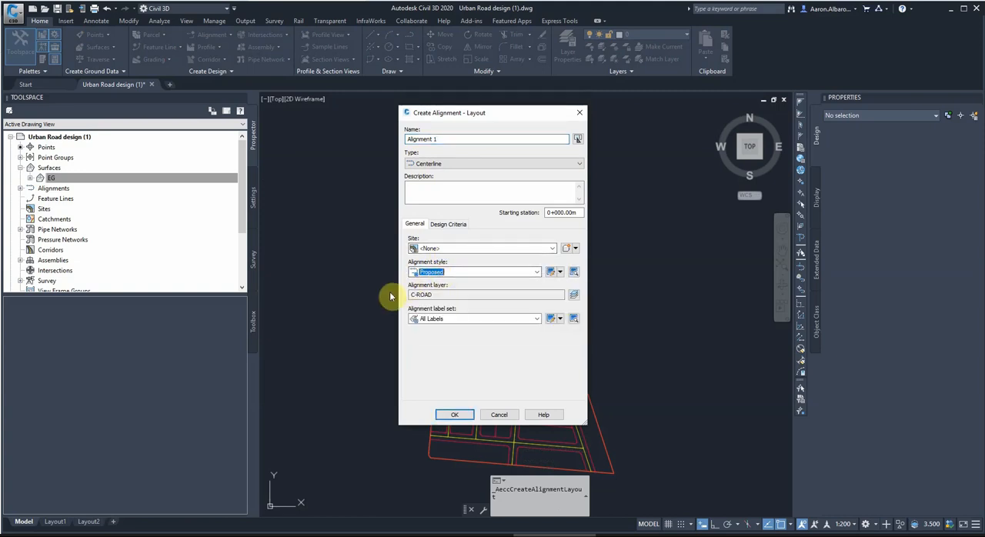
left_click(442, 318)
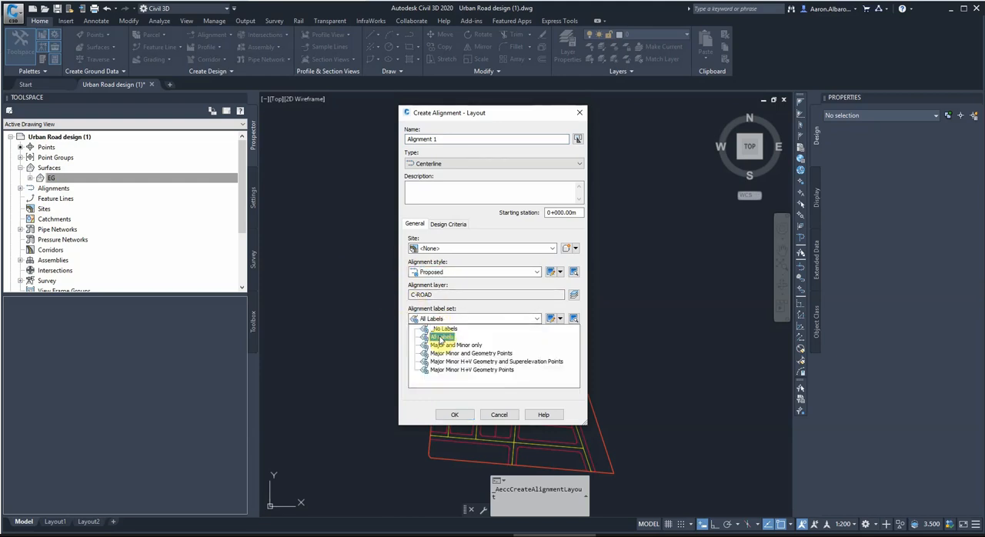
left_click(440, 345)
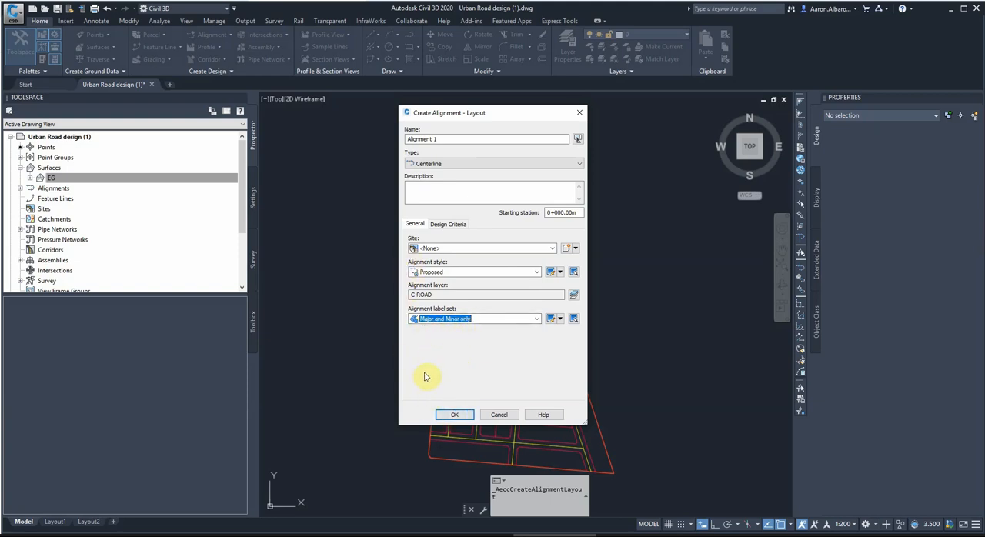
left_click(451, 415)
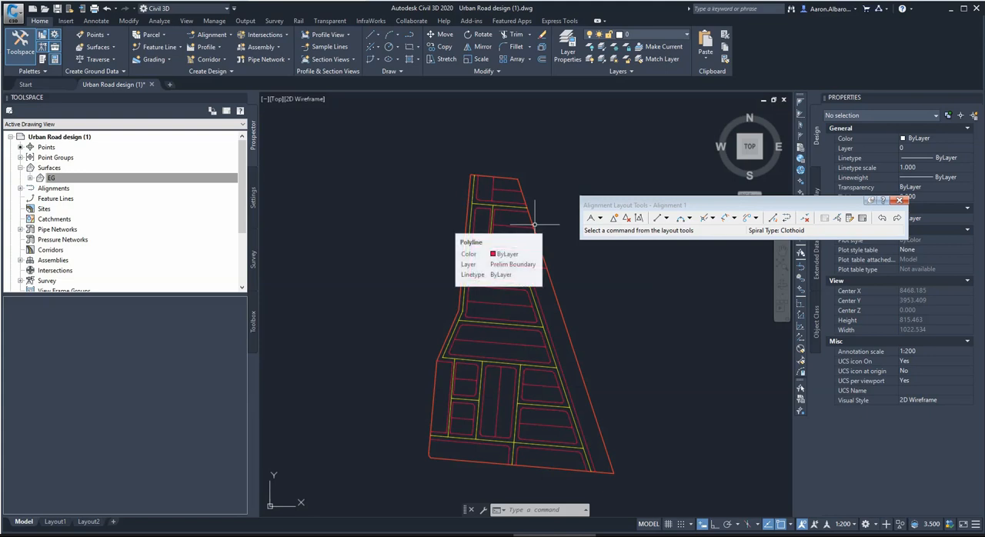
Open the tangent drawing options for laying out Alignment 1.
left_click(600, 219)
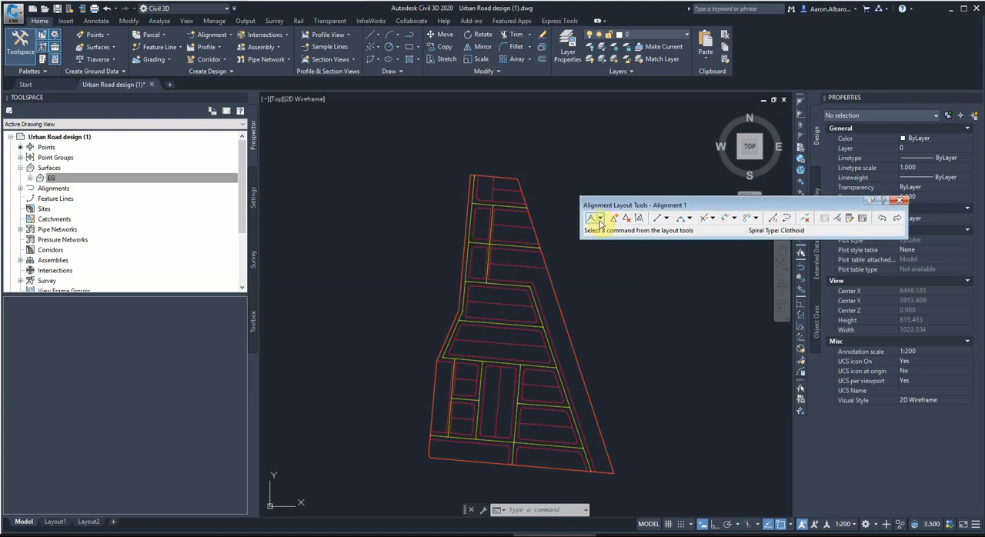
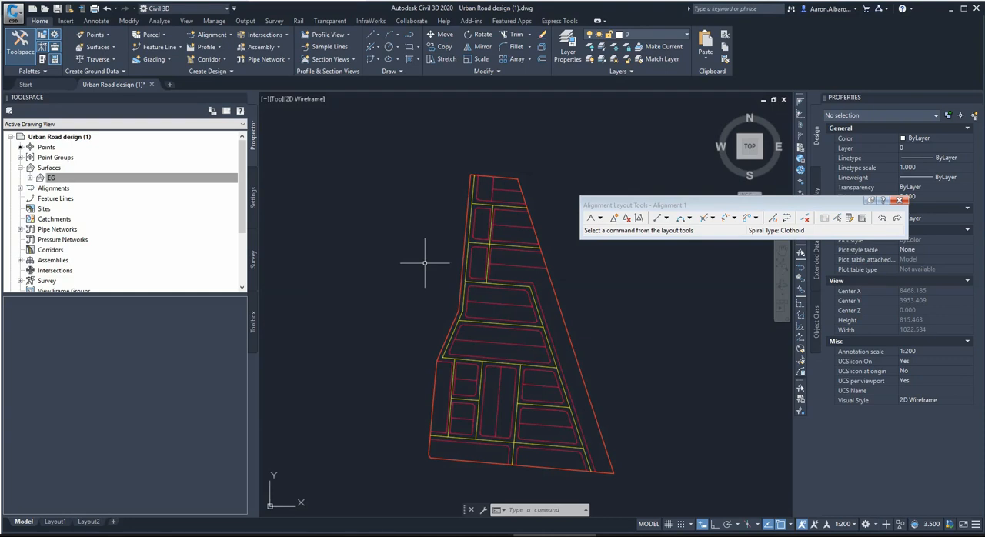
Configure the curve and spiral settings for Alignment 1 with a 12 m default curve radius and no spirals.
left_click(600, 219)
left_click(598, 242)
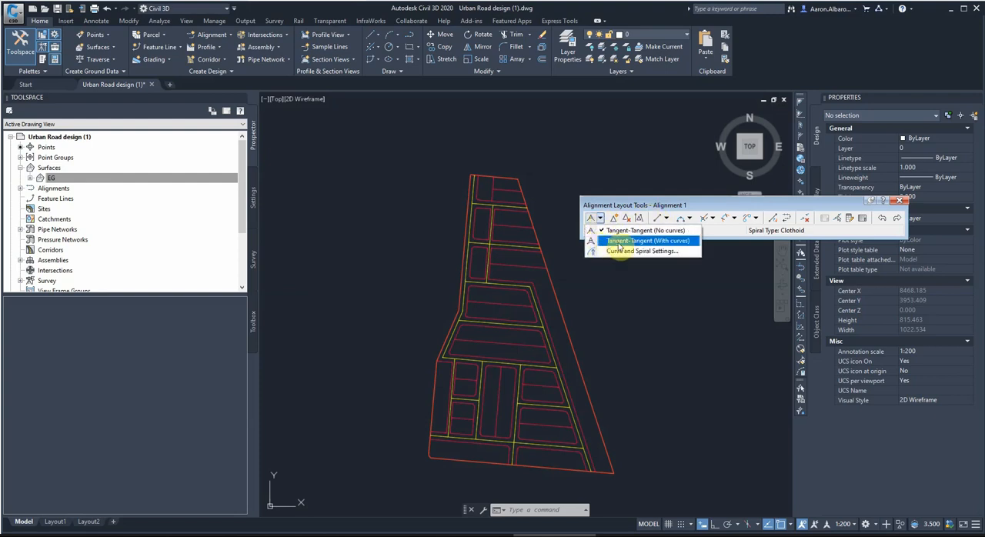
left_click(610, 251)
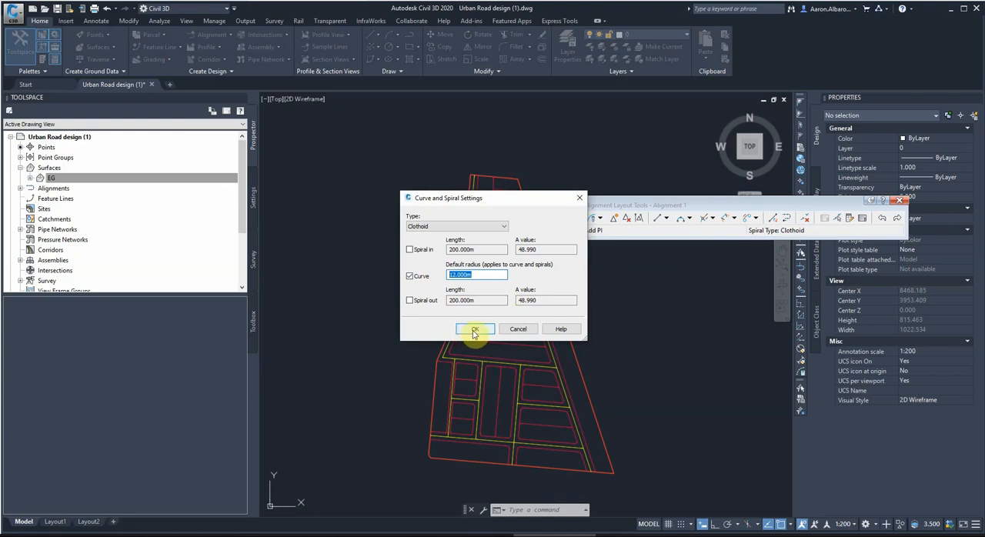
left_click(473, 330)
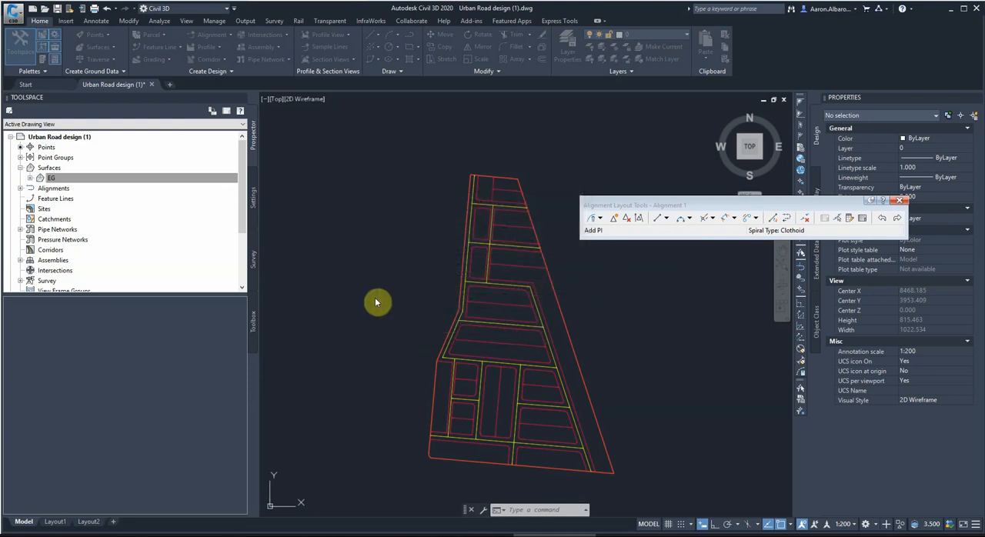
Start Alignment 1 with Tangent-Tangent (With curves) at the north end of the western centreline, and turn off running object snaps.
left_click(600, 219)
left_click(616, 240)
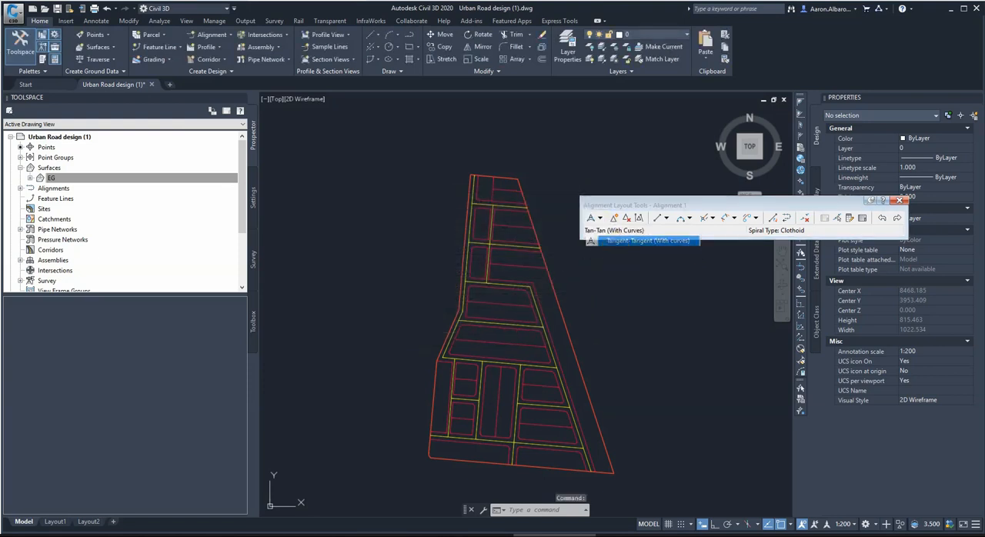
scroll(475, 176, "up", 3)
left_click(470, 183)
scroll(501, 132, "down", 7)
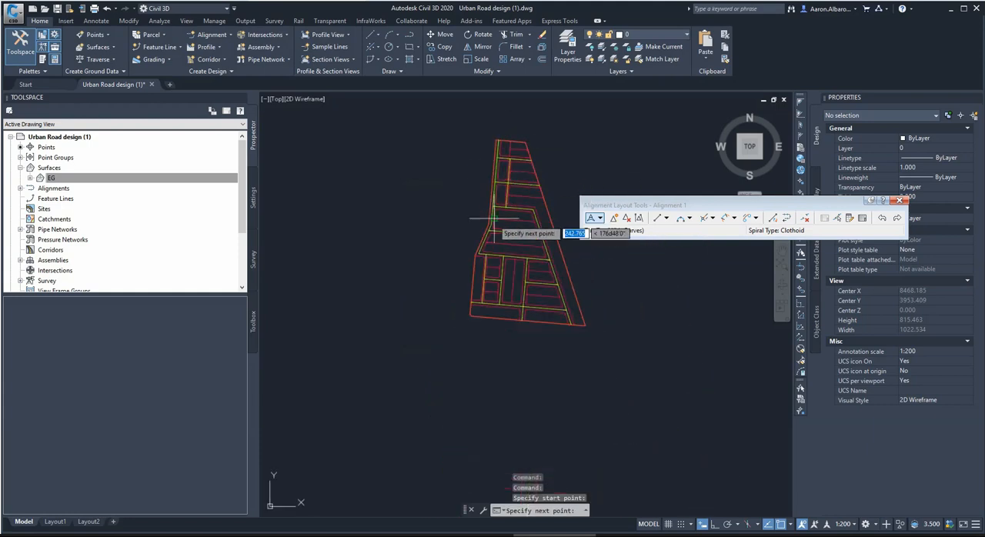
scroll(492, 221, "up", 4)
left_click(781, 525)
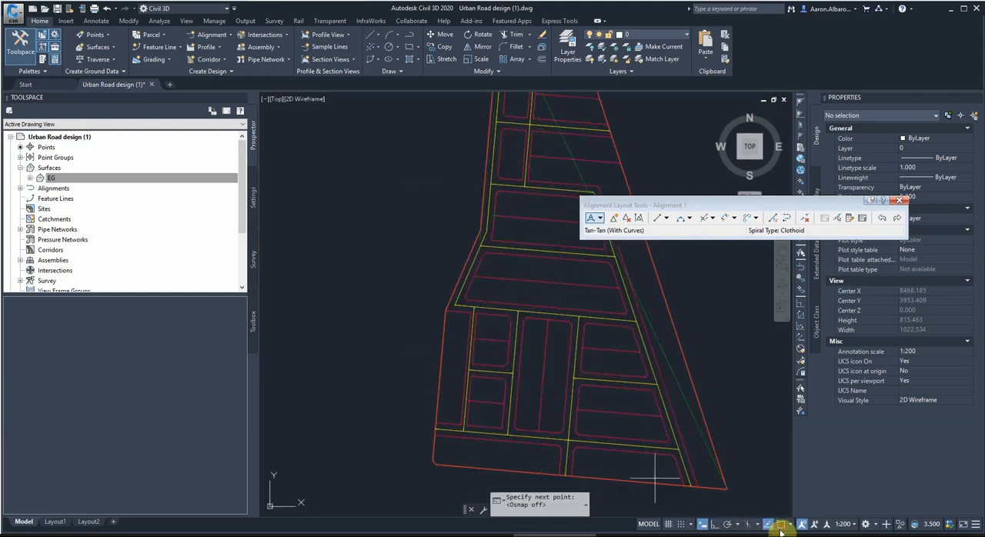
Continue Alignment 1 through the western centreline's bend and its southwestern corner, snapping to the line endpoints.
scroll(469, 218, "up", 2)
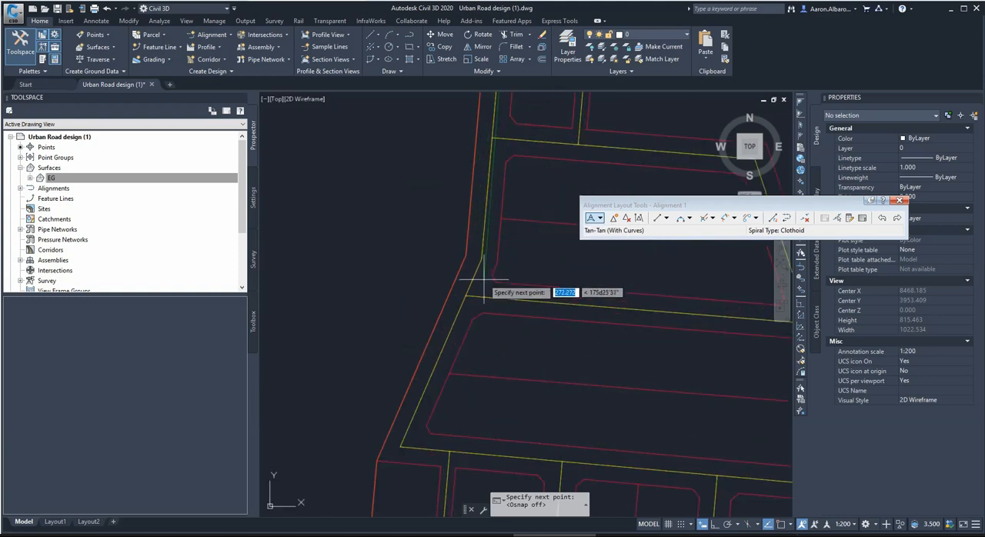
right_click(488, 249, "shift")
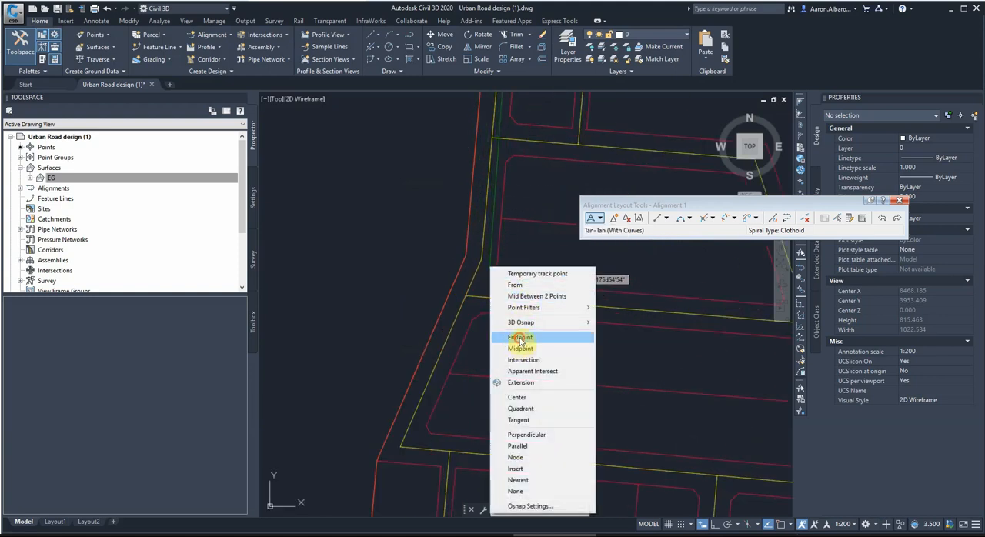
left_click(517, 334)
left_click(490, 275)
right_click(396, 450, "shift")
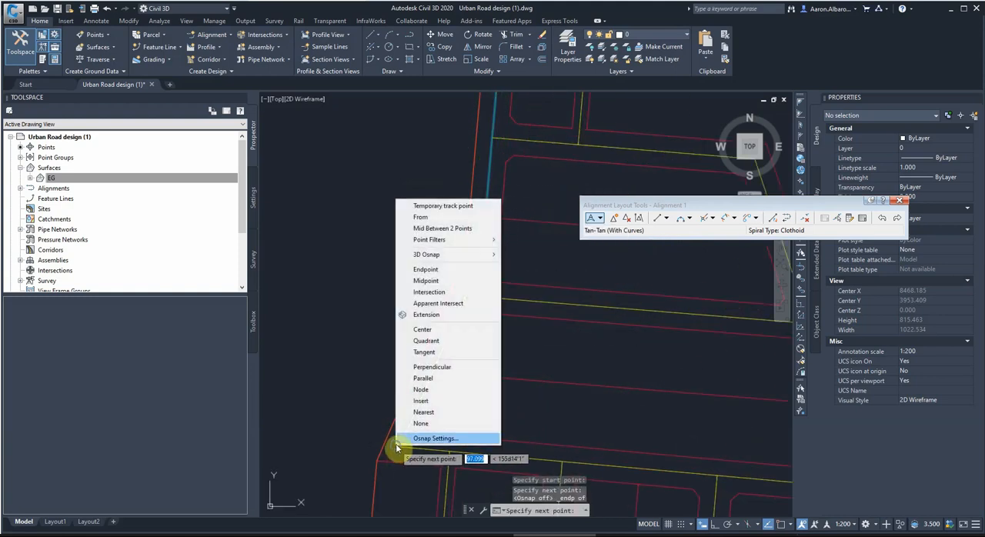
left_click(427, 271)
left_click(401, 447)
End Alignment 1 at the endpoint where the cross road meets the eastern centreline, and close the layout tools.
scroll(408, 420, "down", 6)
scroll(413, 413, "up", 6)
right_click(404, 374, "shift")
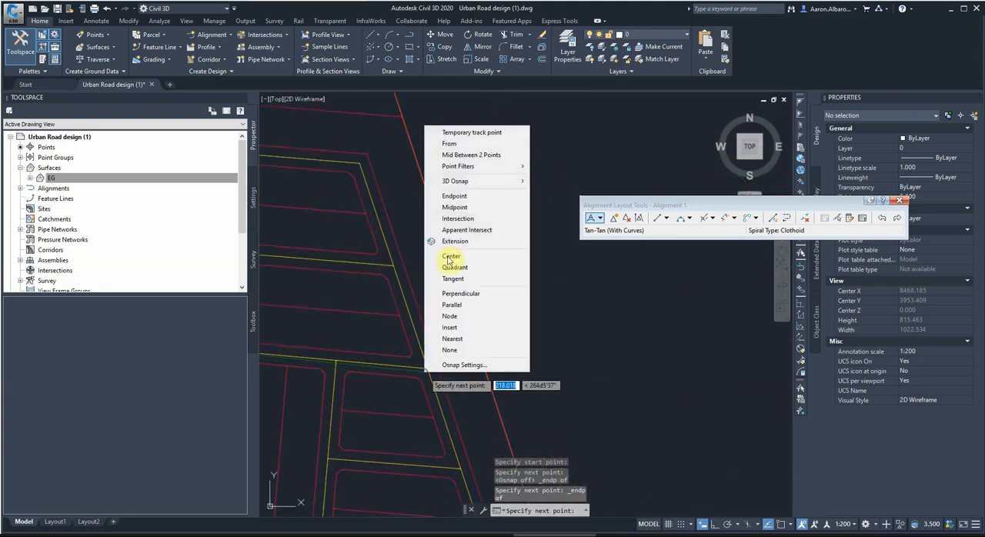
left_click(454, 196)
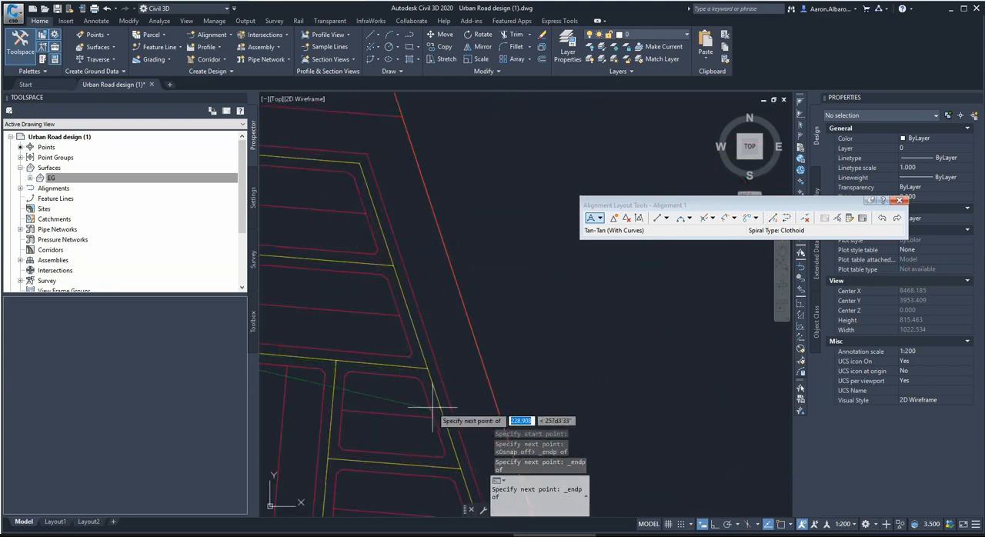
left_click(425, 367)
key("Return")
scroll(428, 370, "down", 6)
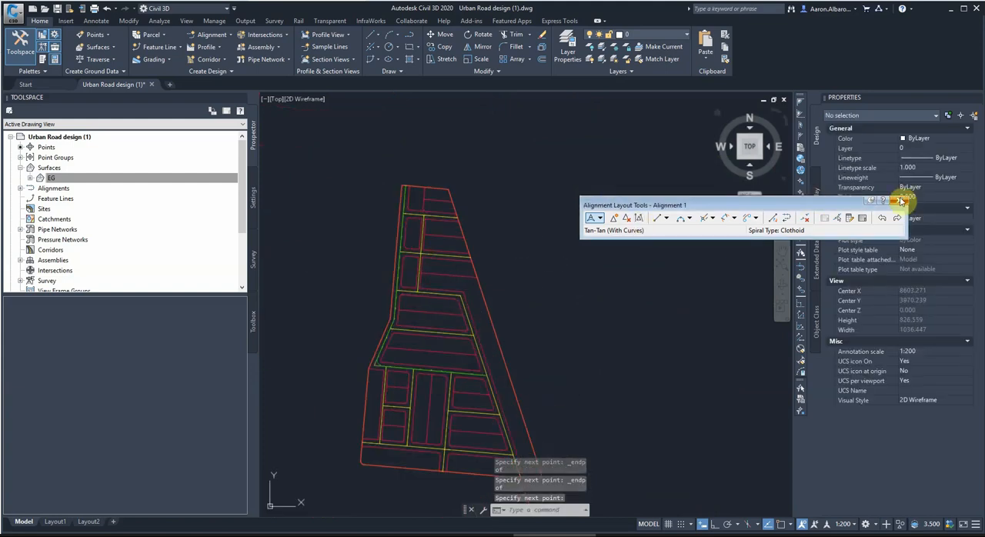
left_click(899, 200)
Create a centerline alignment layout named Alignment 2 with the Proposed style and the Major and Minor only label set.
left_click(201, 34)
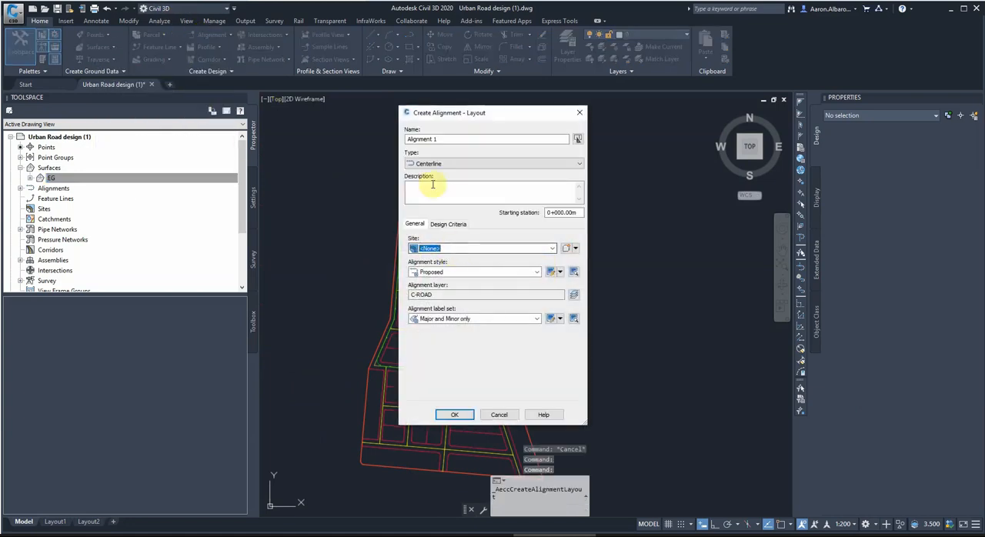
left_click(434, 140)
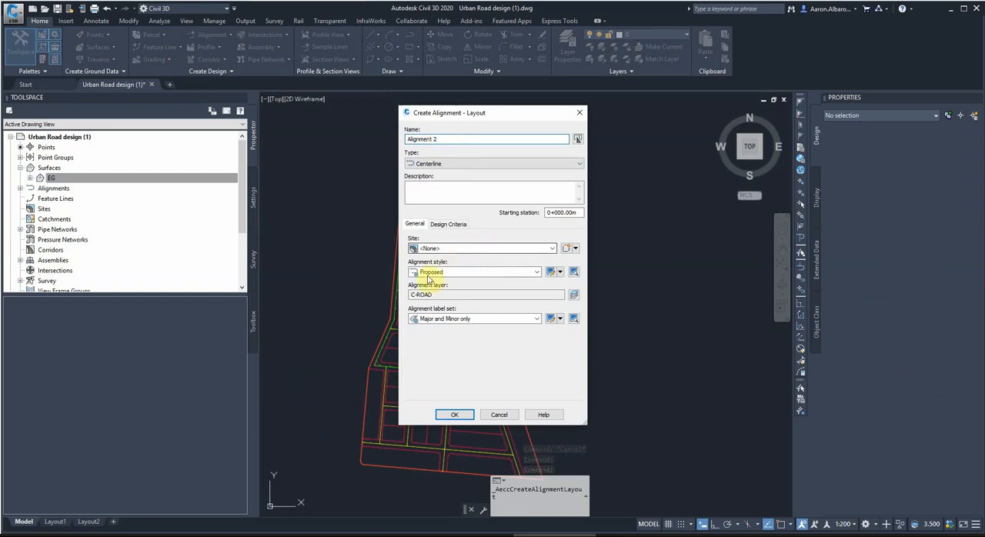
left_click(456, 416)
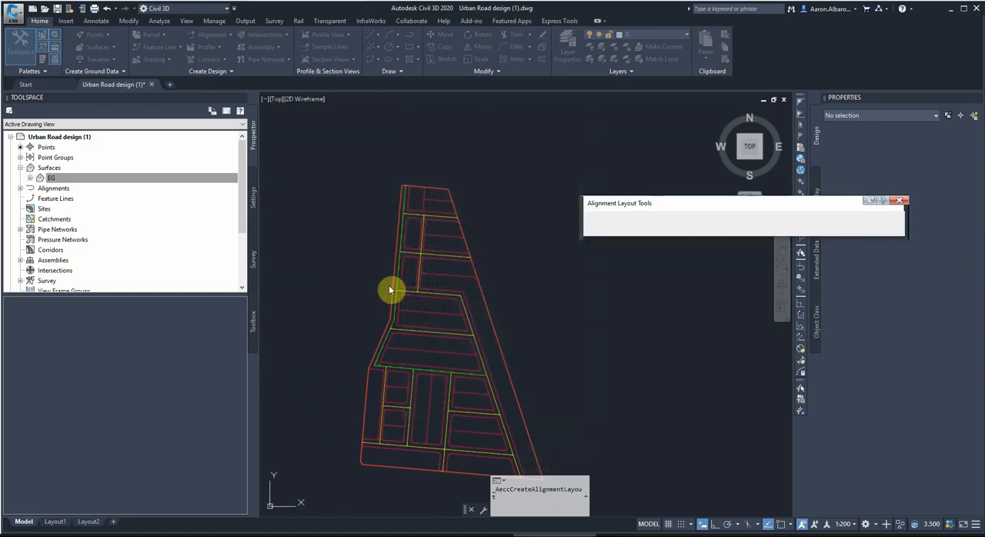
left_click(601, 220)
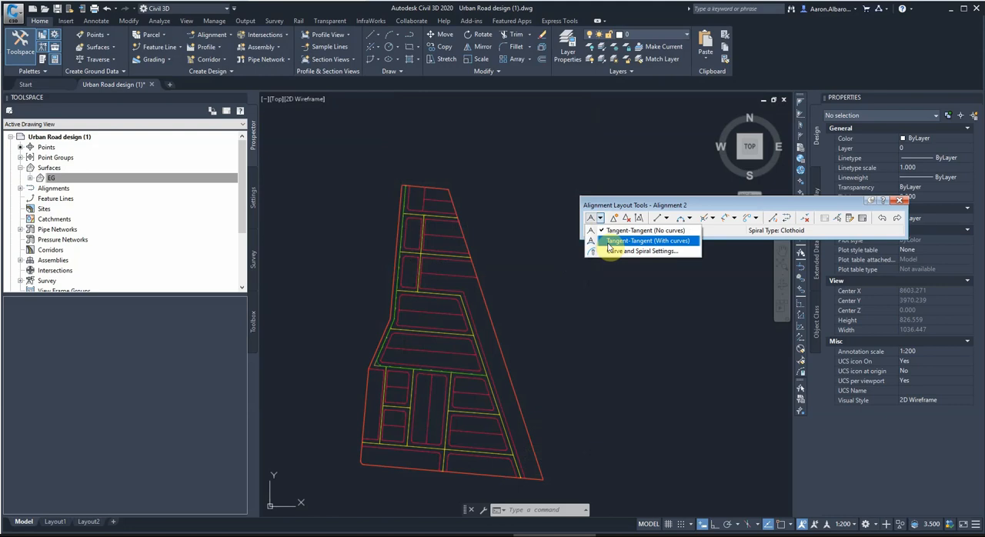
left_click(610, 241)
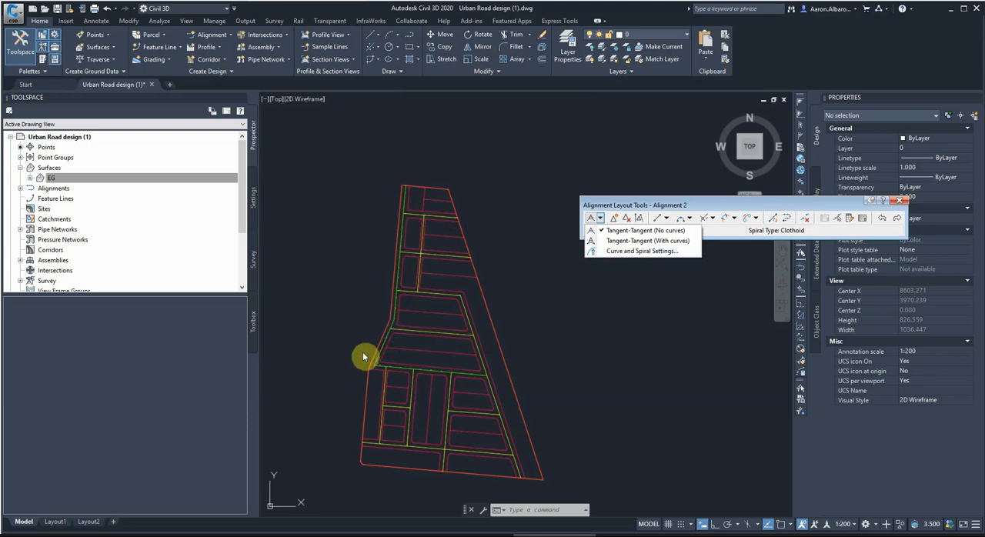
left_click(591, 241)
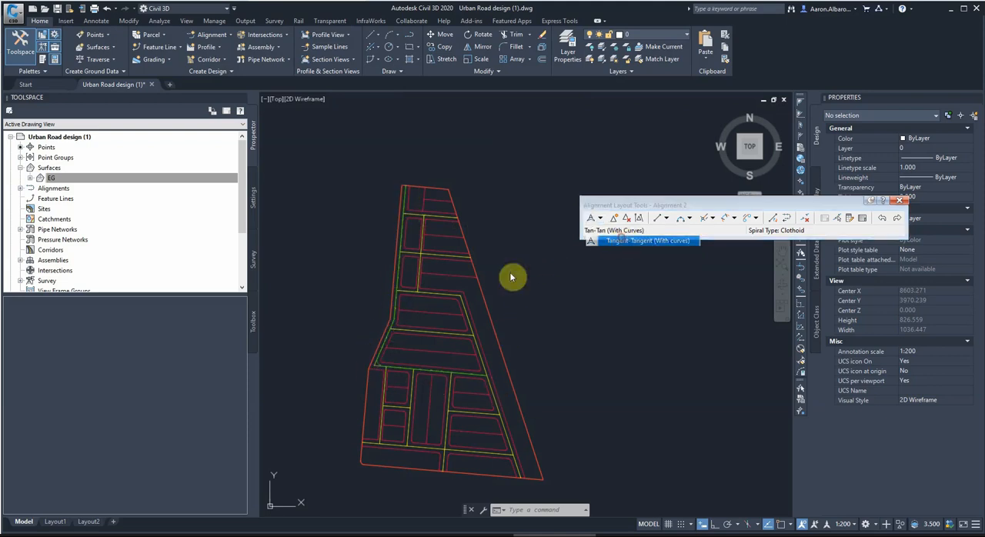
scroll(400, 293, "up", 3)
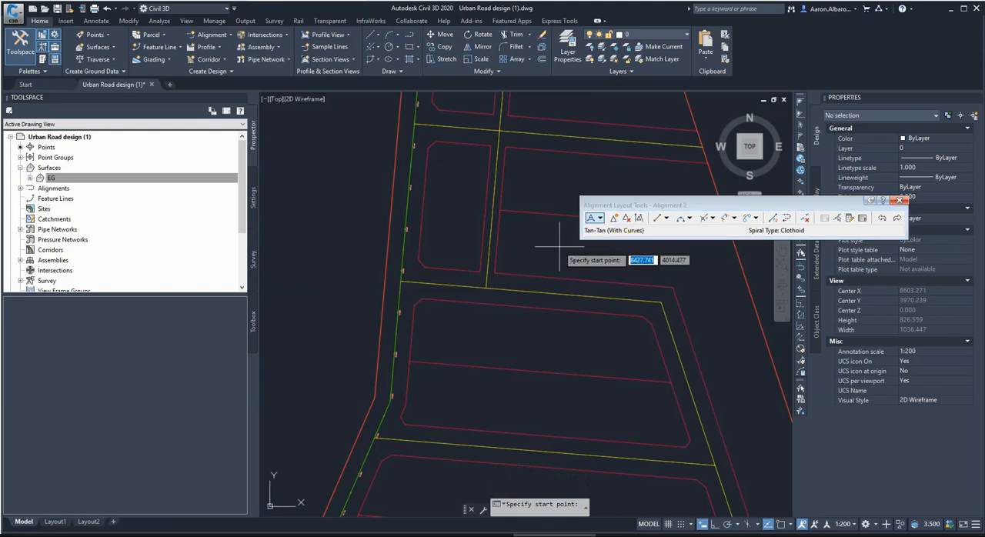
scroll(408, 283, "down", 3)
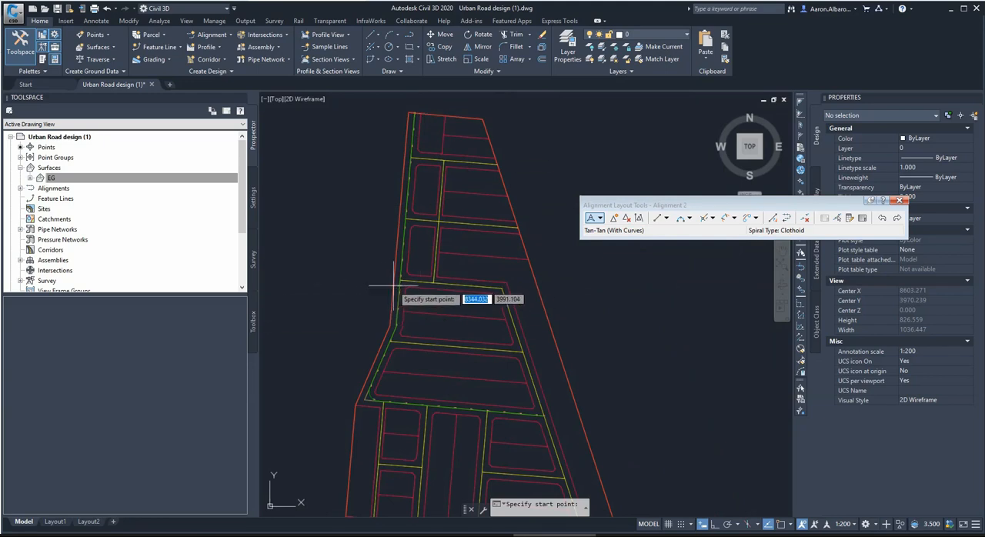
Lay out Alignment 2 with Tangent-Tangent (With curves) from the cross road's junction with the western centreline to the northeastern corner, using endpoint snaps.
left_click(600, 218)
left_click(614, 246)
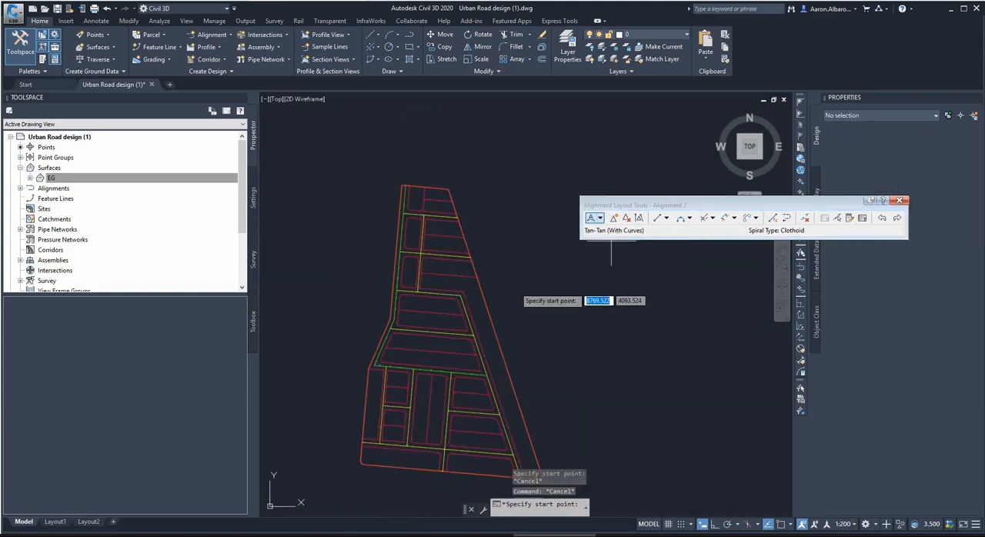
scroll(414, 285, "up", 4)
right_click(390, 293, "shift")
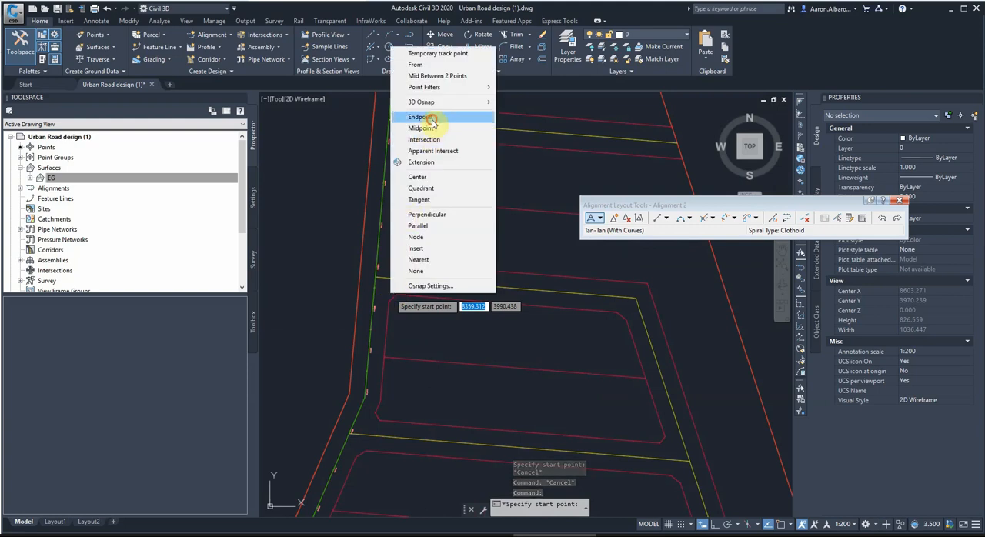
left_click(423, 127)
left_click(377, 275)
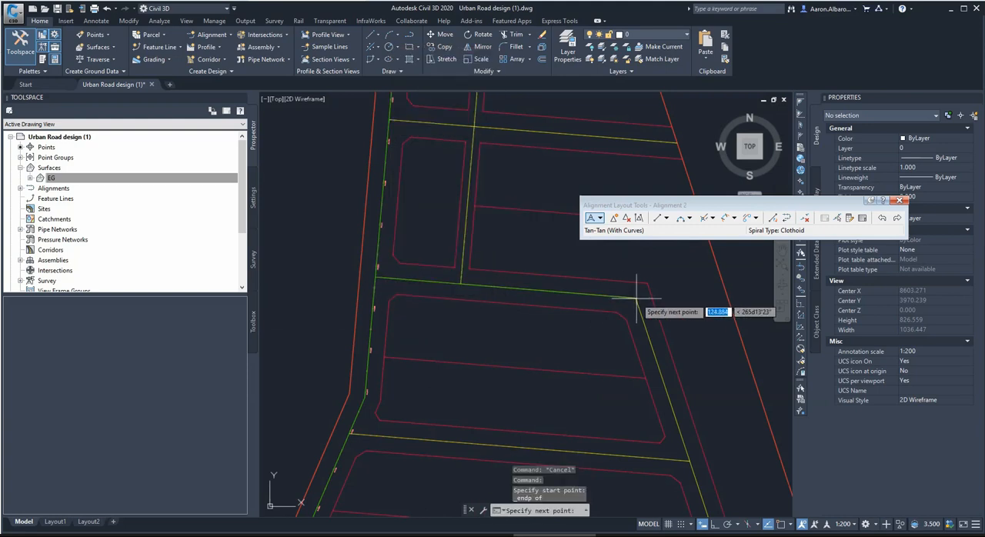
right_click(636, 305, "shift")
left_click(666, 123)
left_click(639, 296)
Finish Alignment 2 at the southern endpoint of the eastern centreline, on the site boundary.
scroll(549, 248, "down", 6)
scroll(608, 452, "up", 5)
right_click(668, 455, "shift")
left_click(694, 273)
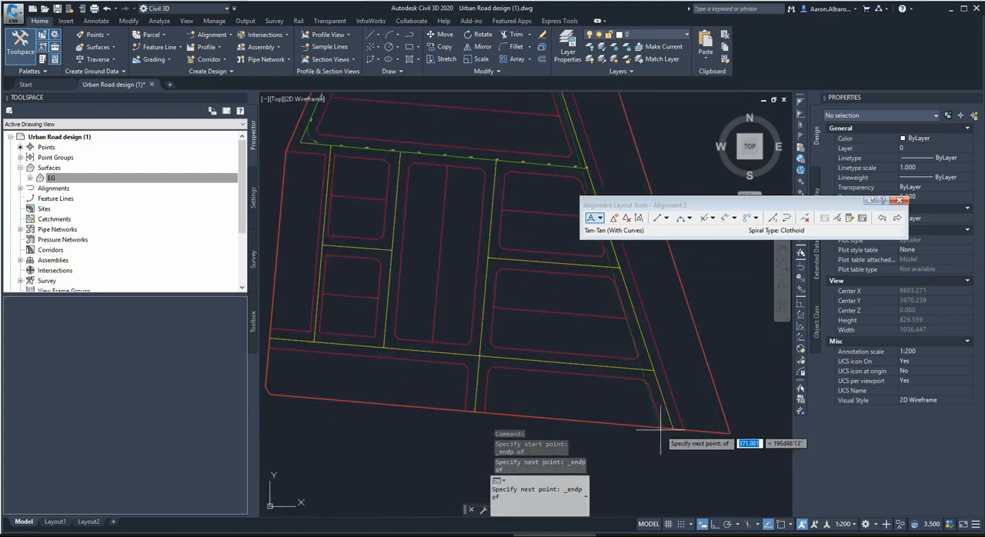
left_click(668, 424)
key("Return")
Examine the corner curves of Alignment 2 and Alignment 1 against the preliminary centrelines and kerb lines.
scroll(534, 375, "down", 4)
middle_click_drag(534, 191, 534, 306)
scroll(533, 327, "up", 8)
scroll(531, 339, "up", 6)
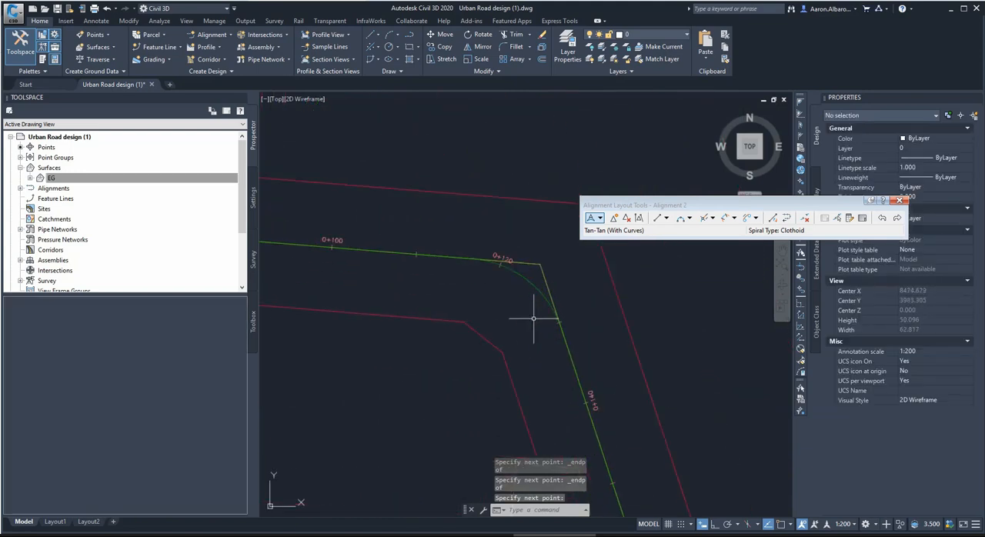
scroll(539, 277, "down", 6)
scroll(378, 354, "up", 3)
scroll(448, 323, "down", 3)
scroll(383, 429, "up", 3)
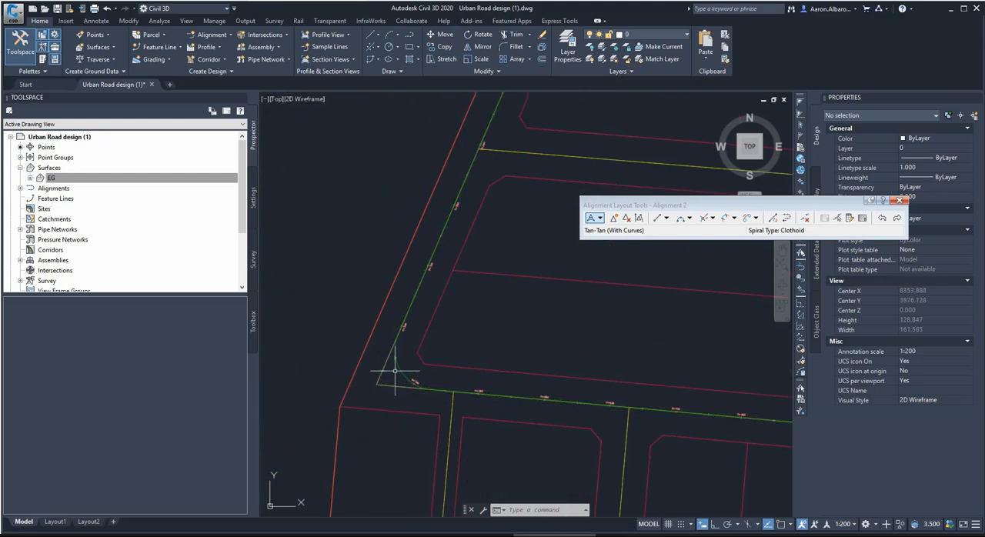
Close the Alignment 2 layout tools and show the alignment entities table for Alignment 1 in the Geometry Editor.
left_click(399, 370)
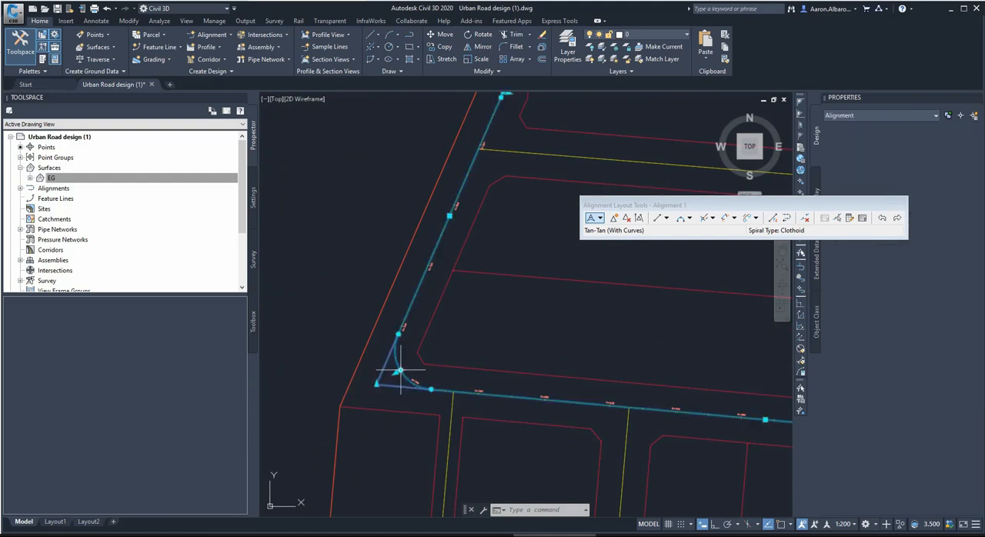
left_click(902, 205)
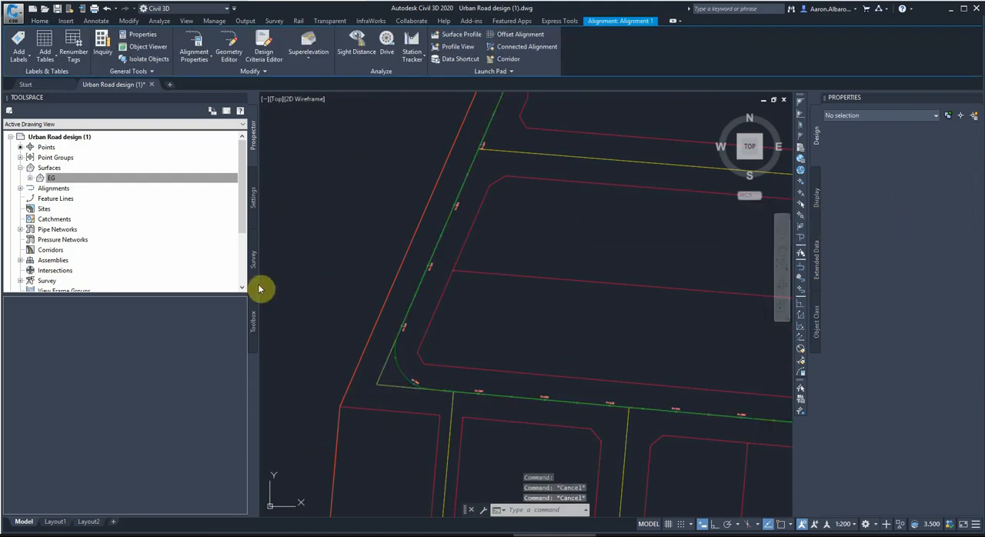
left_click(405, 364)
left_click(396, 373)
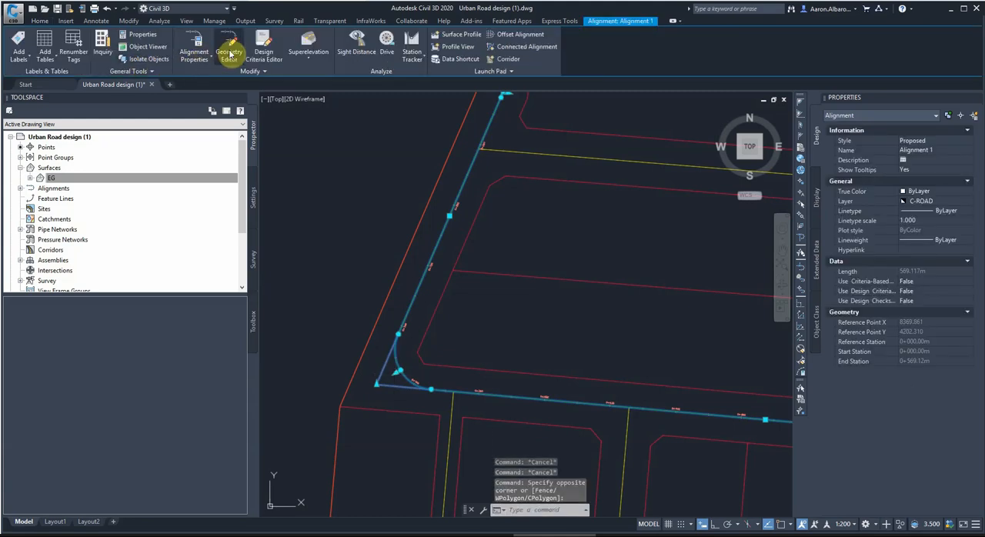
left_click(231, 51)
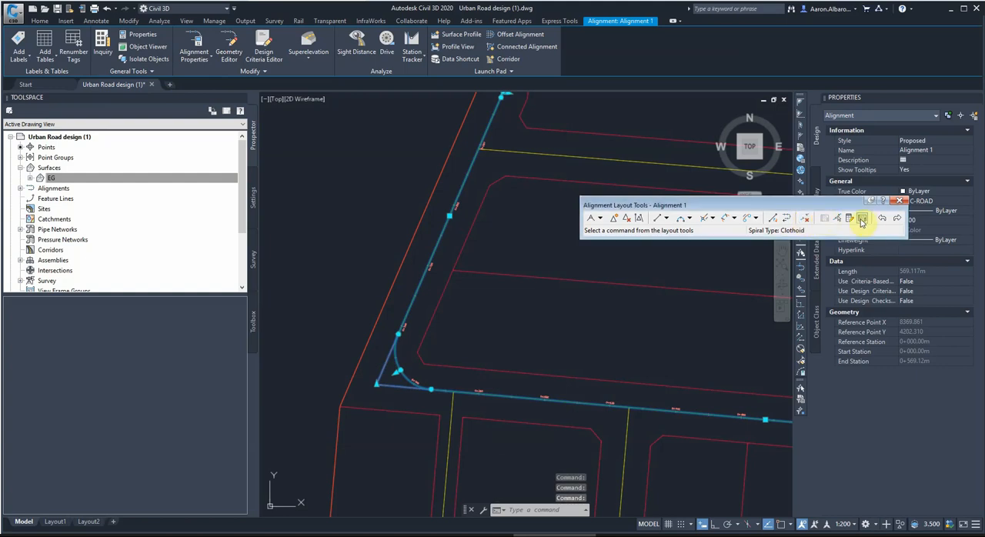
left_click(862, 219)
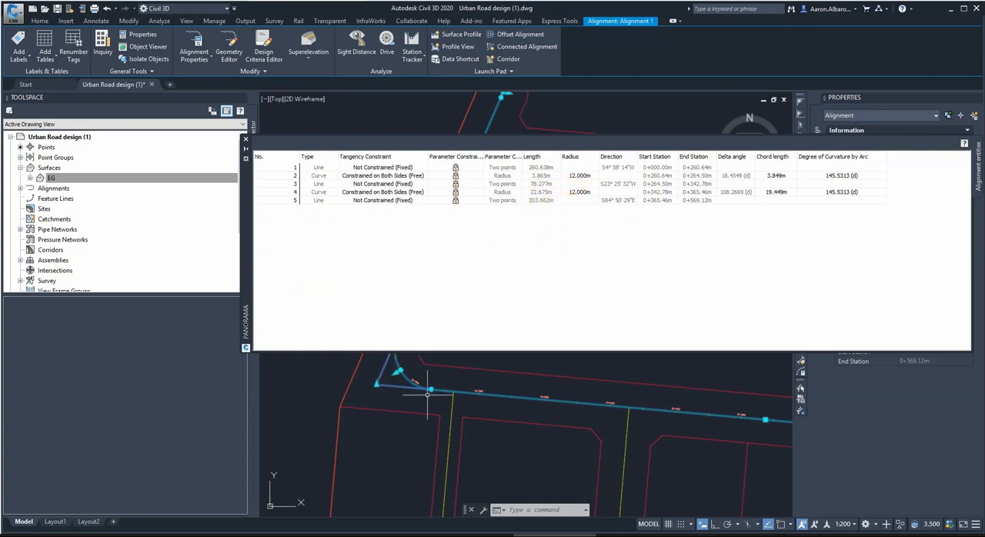
Set the radius of curve 4, the southwestern corner curve of Alignment 1, to 10 m in the alignment entities table.
scroll(423, 403, "down", 4)
scroll(456, 436, "down", 7)
scroll(457, 406, "up", 7)
scroll(454, 404, "up", 3)
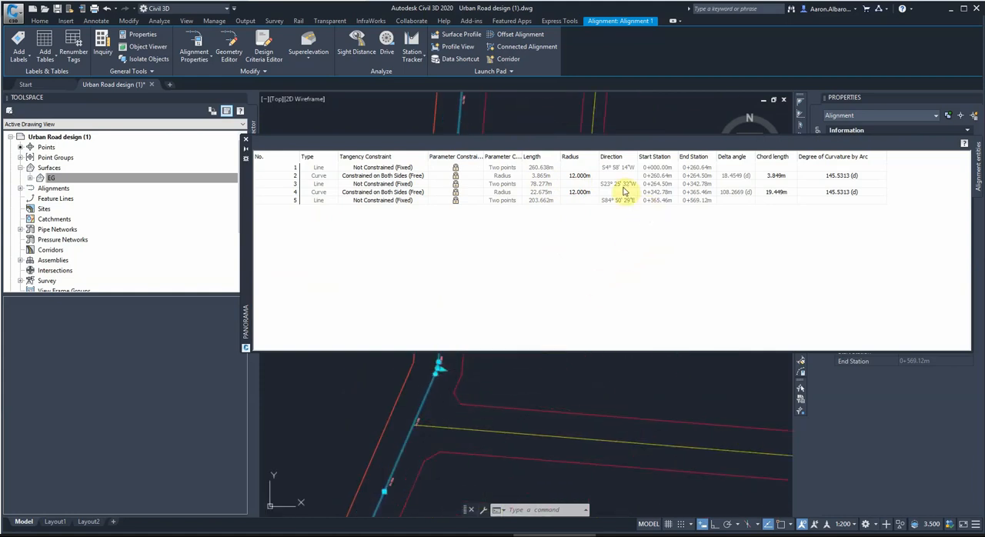
left_click(587, 194)
key("Escape")
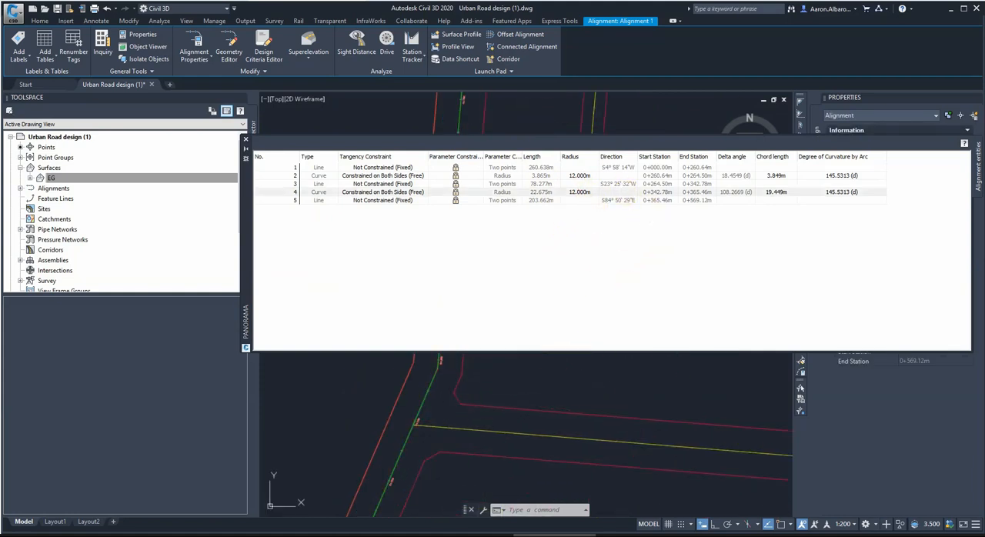
scroll(578, 379, "down", 5)
scroll(539, 421, "up", 8)
scroll(528, 418, "down", 3)
scroll(521, 404, "up", 1)
left_click(572, 194)
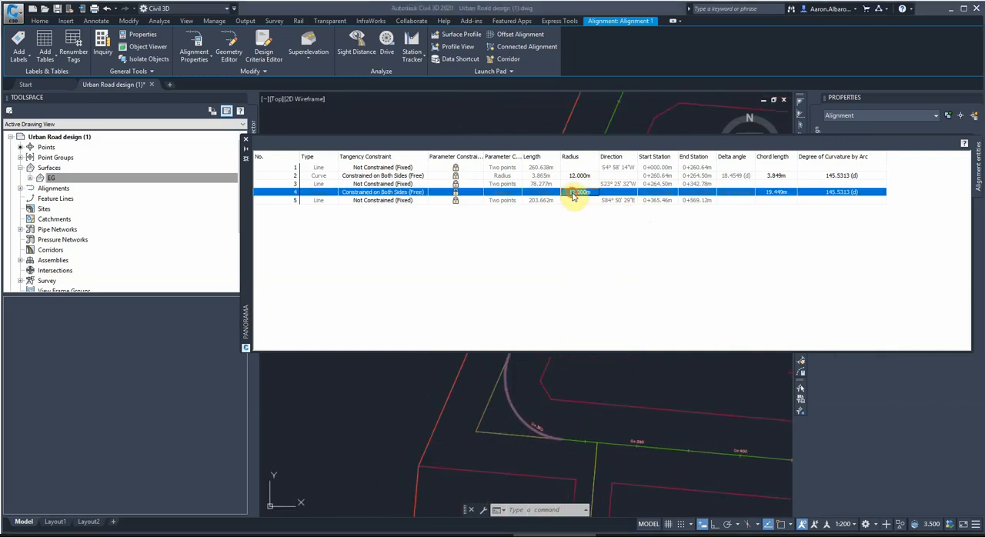
left_click(570, 193)
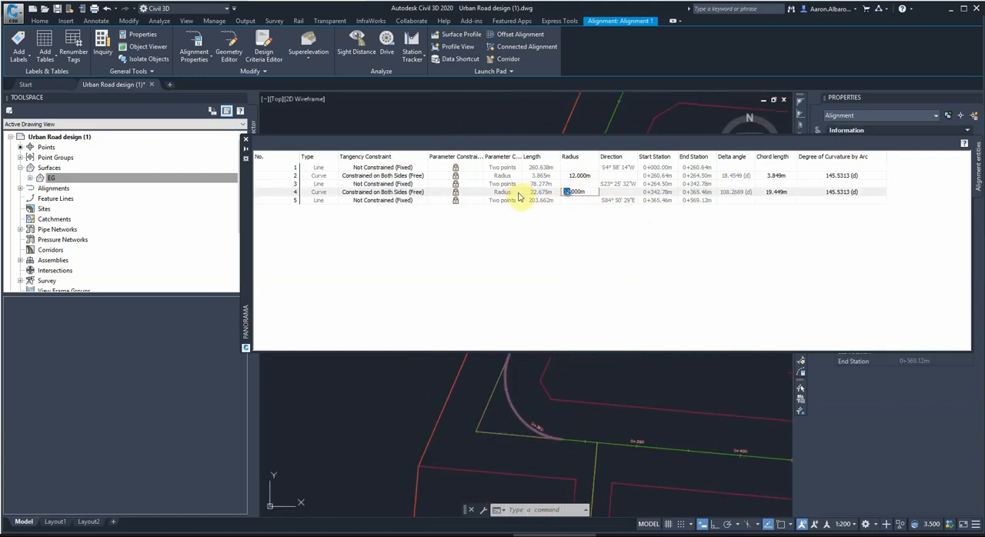
key("Return")
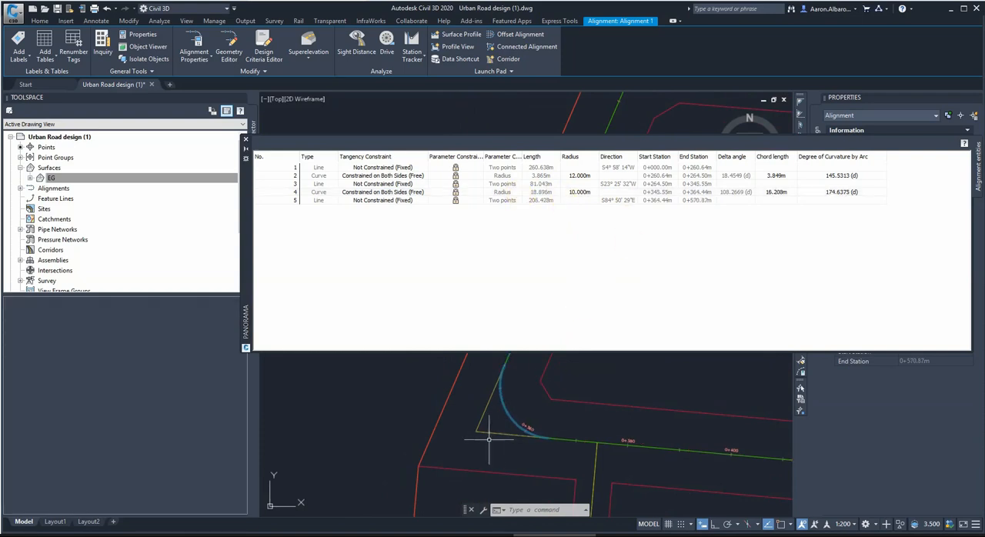
Set the radius of Alignment 1's curve 4 back to 12 m.
left_click(574, 194)
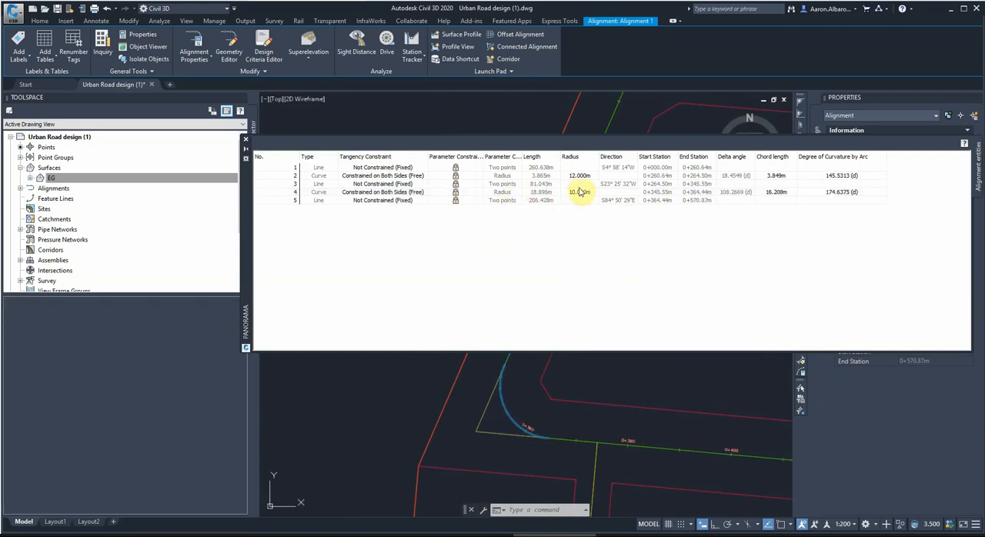
left_click(570, 192)
type("12")
key("Return")
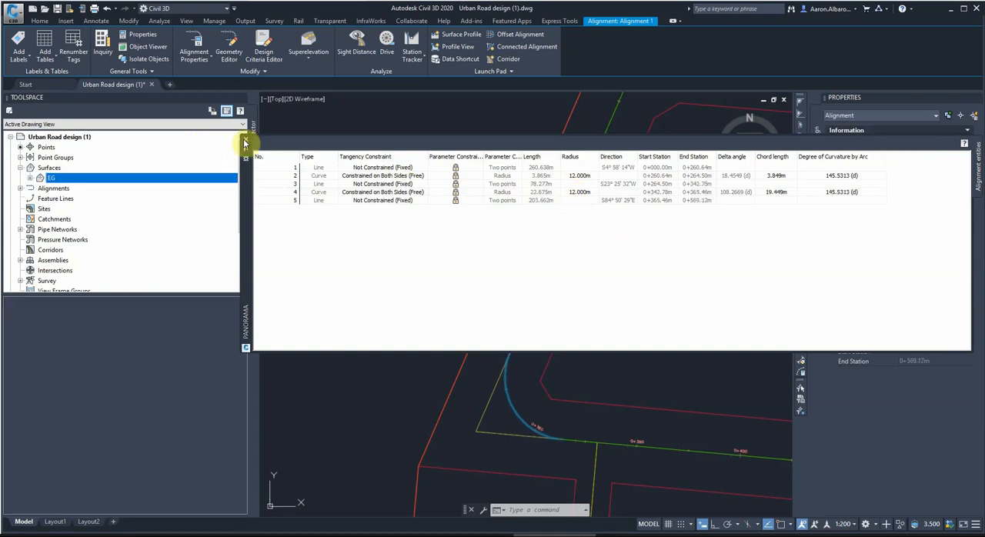
Close the alignment entities table and the Alignment 1 layout tools, clear the selection and show the whole site.
left_click(245, 143)
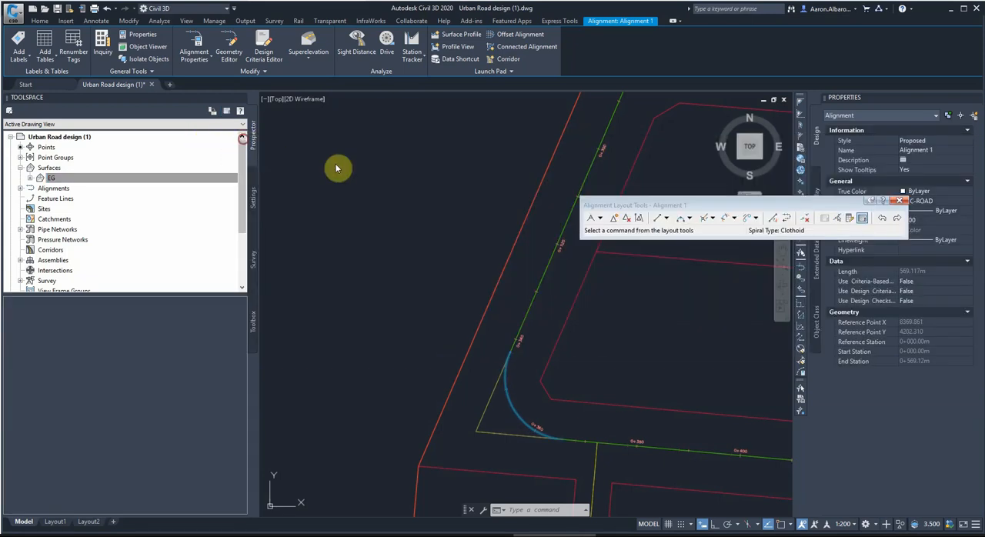
left_click(899, 201)
key("Escape")
key("Escape")
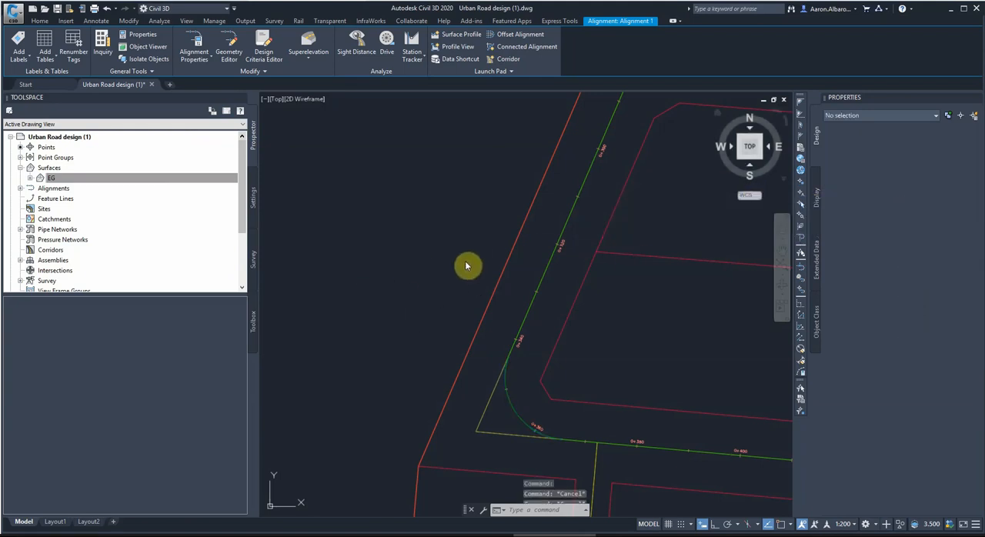
scroll(493, 281, "down", 3)
scroll(477, 297, "down", 4)
left_click(461, 249)
key("Escape")
key("Escape")
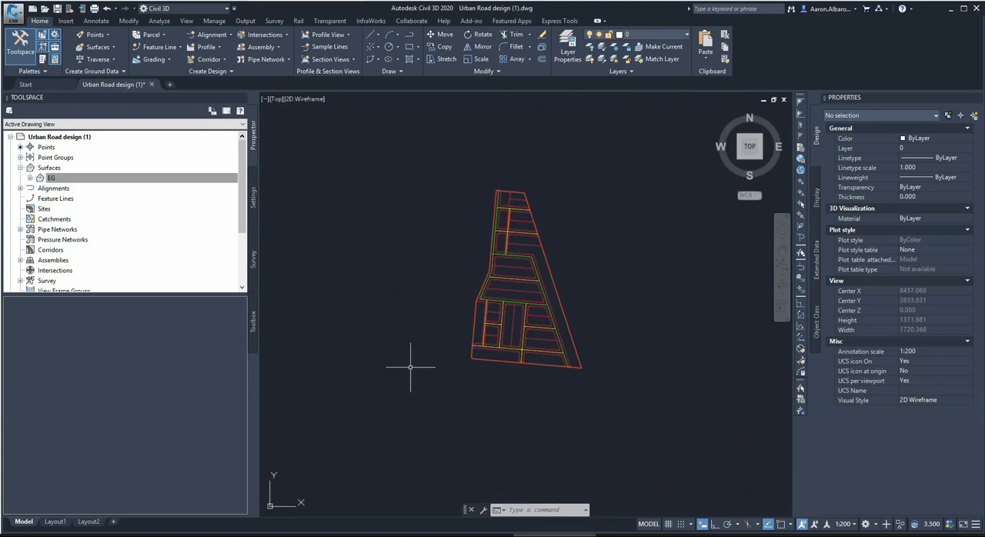
Switch to the Lecture 4 Road Design presentation in PowerPoint and view the urban road and rural (country) road example photo slides.
left_click(396, 536)
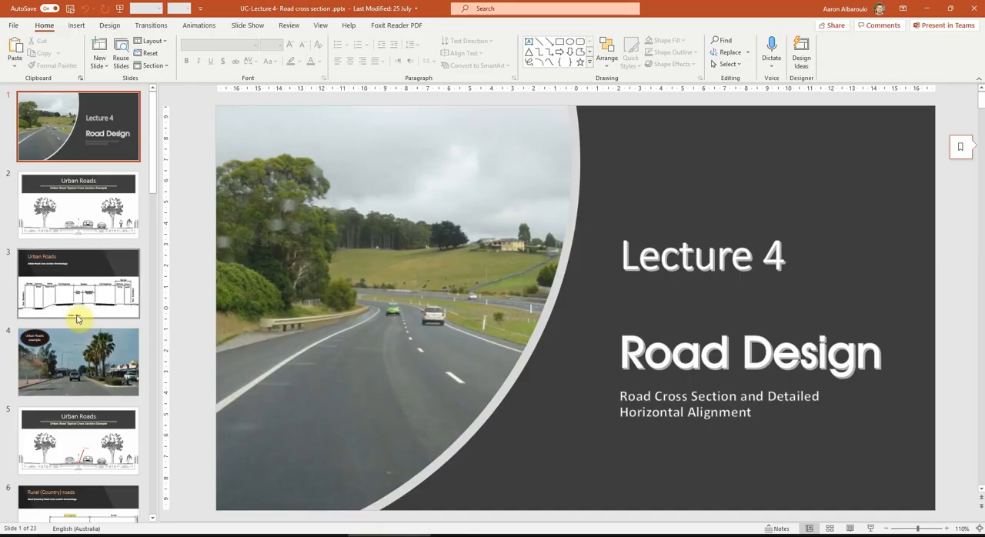
left_click(105, 351)
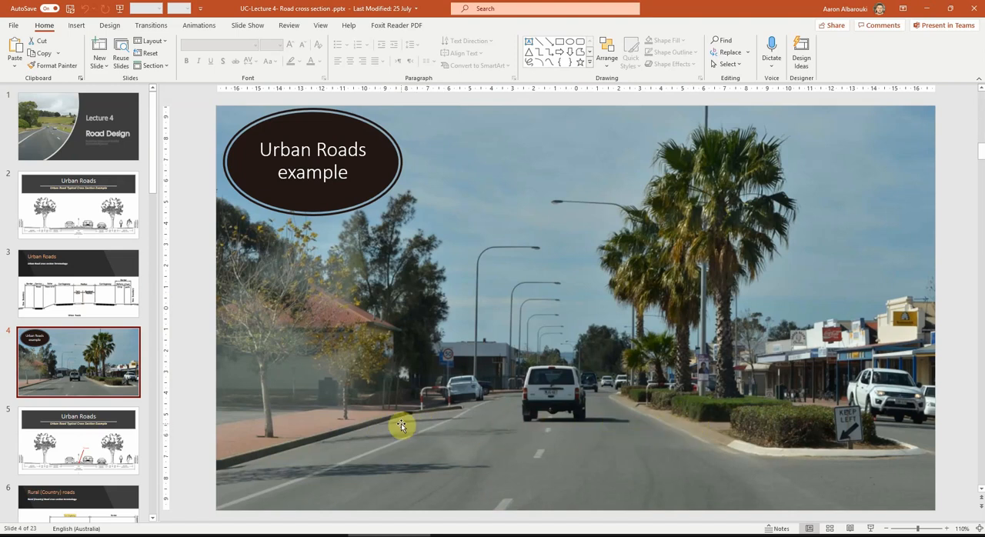
scroll(72, 316, "down", 4)
left_click(72, 315)
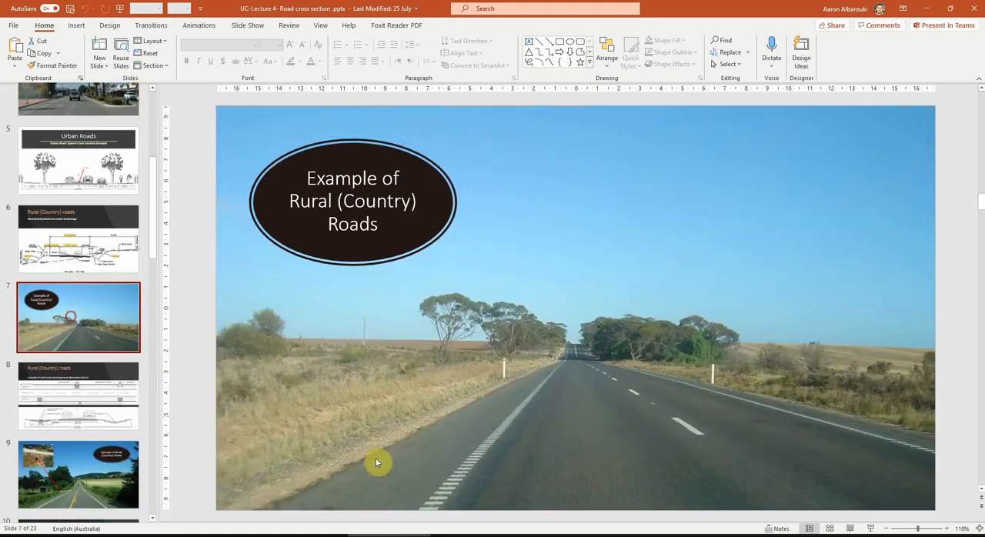
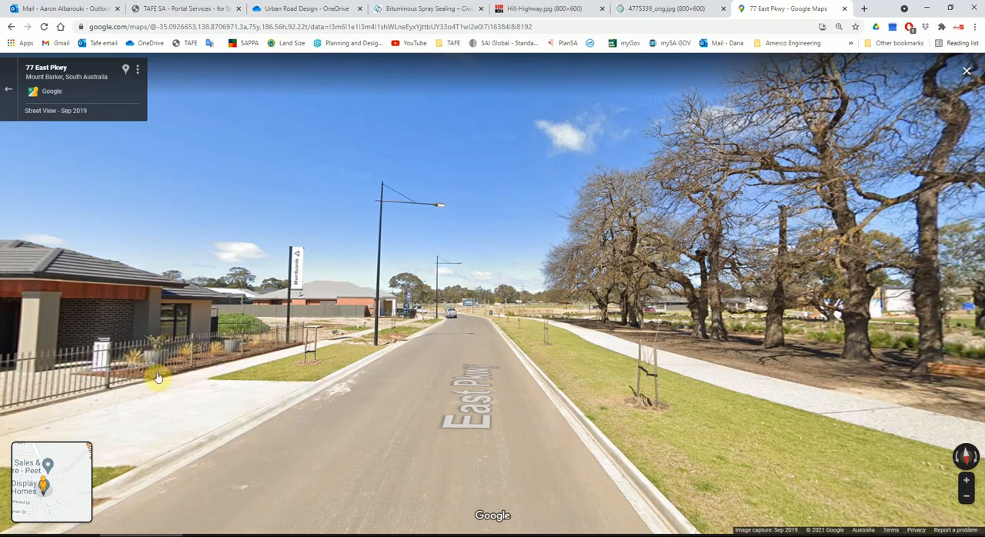
Travel along East Pkwy in Street View to Cheriton Ave and examine the road edges, footpaths and corner junction.
left_click(452, 339)
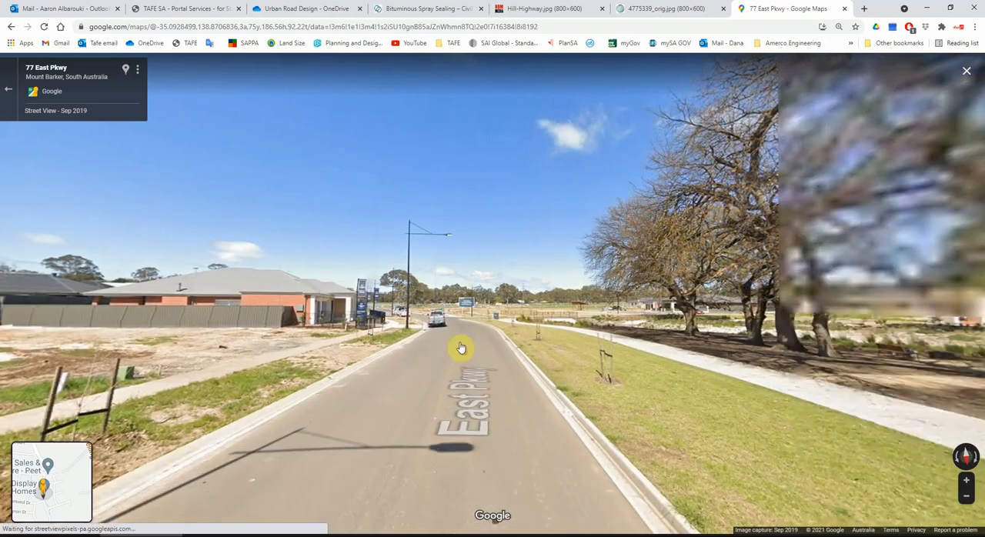
left_click(454, 347)
left_click(447, 350)
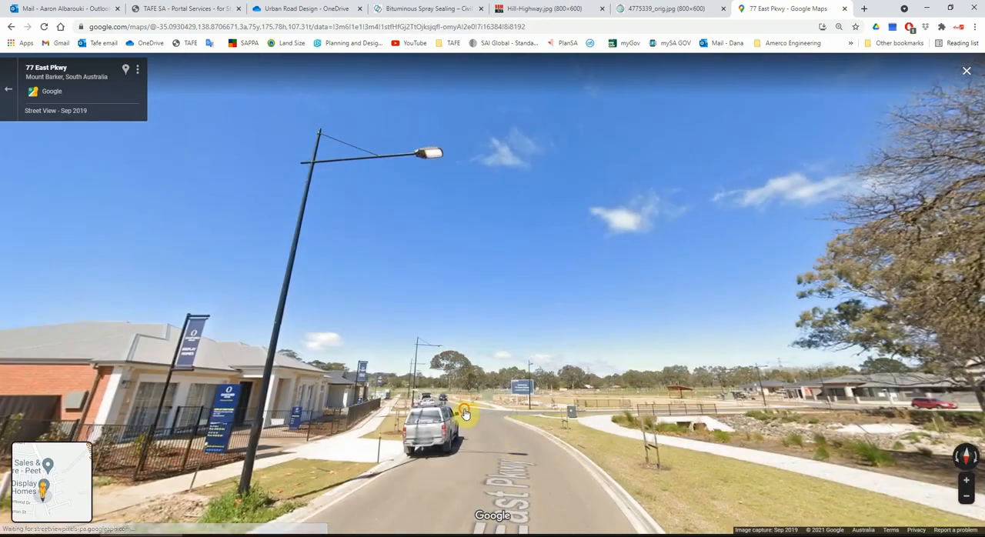
left_click(463, 411)
left_click_drag(455, 425, 473, 432)
left_click(472, 432)
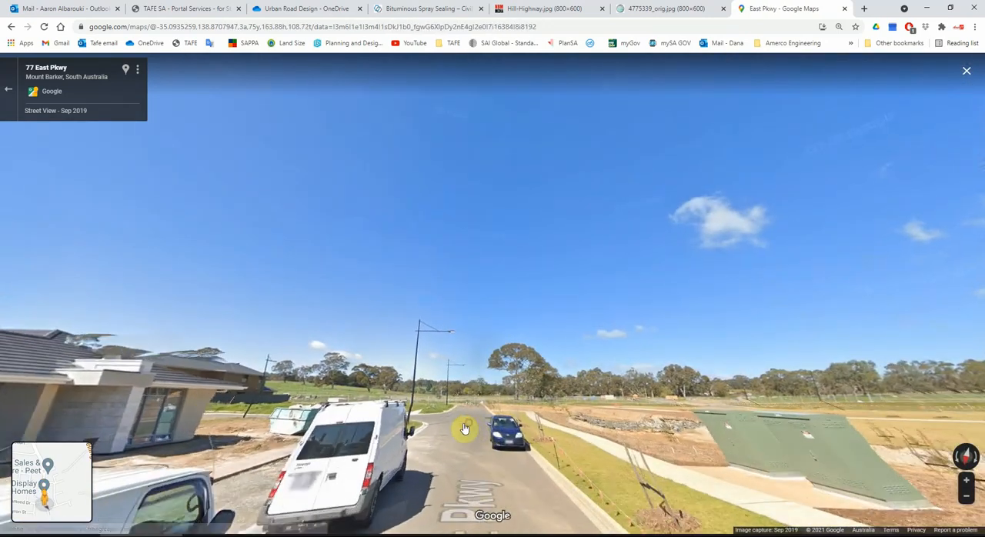
left_click_drag(399, 438, 619, 432)
left_click(387, 444)
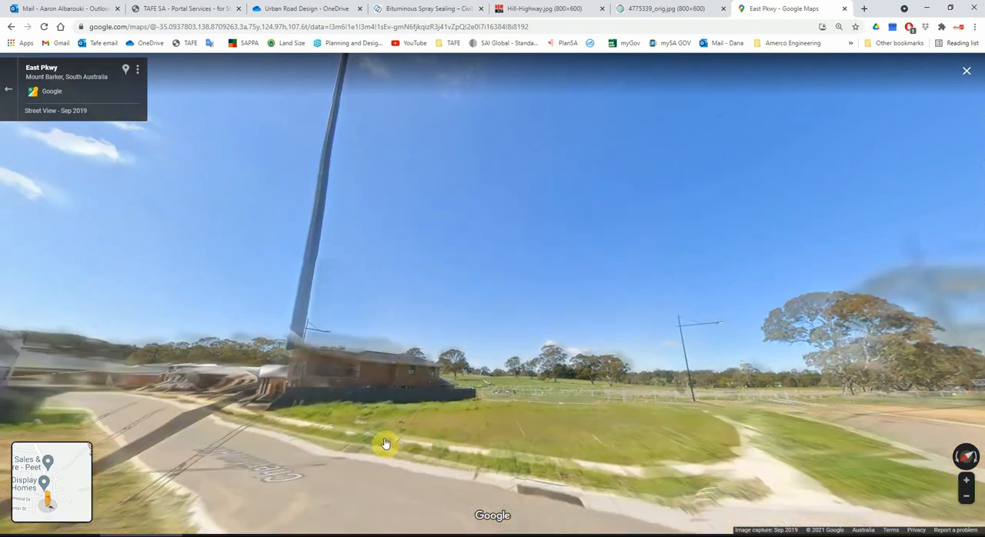
left_click_drag(167, 445, 631, 409)
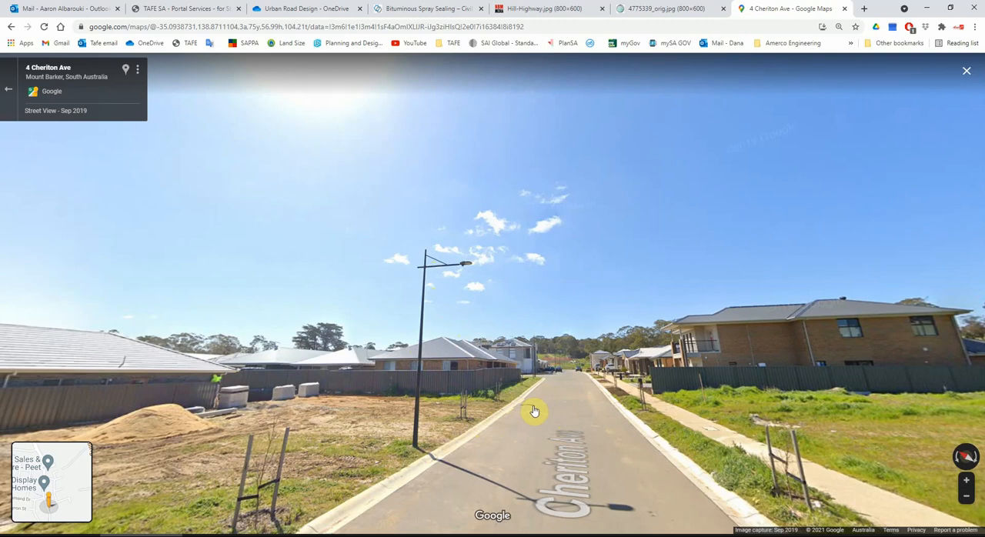
left_click_drag(506, 413, 813, 347)
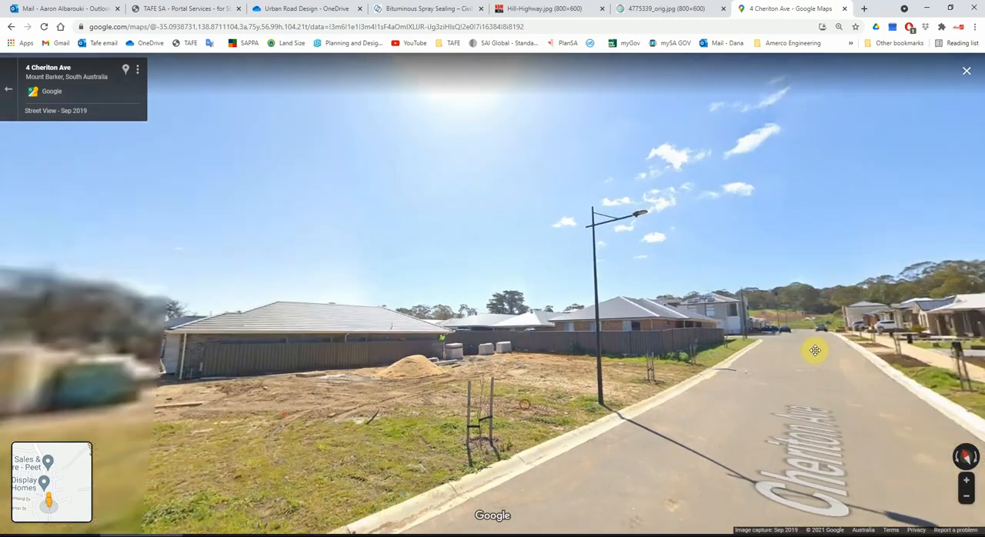
left_click_drag(541, 376, 857, 356)
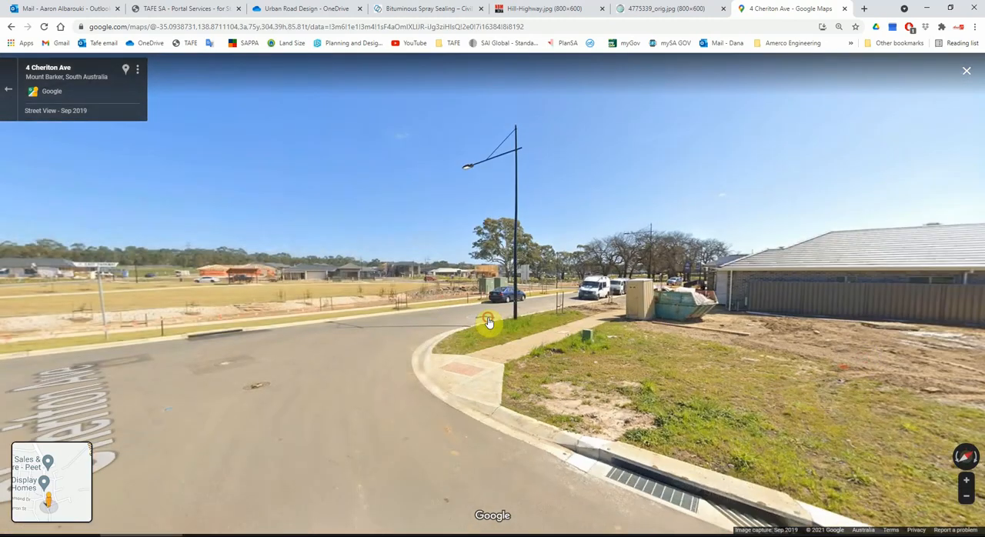
Travel back along East Pkwy from the Cheriton Ave corner and examine the driveways, verges and street layout.
left_click(488, 321)
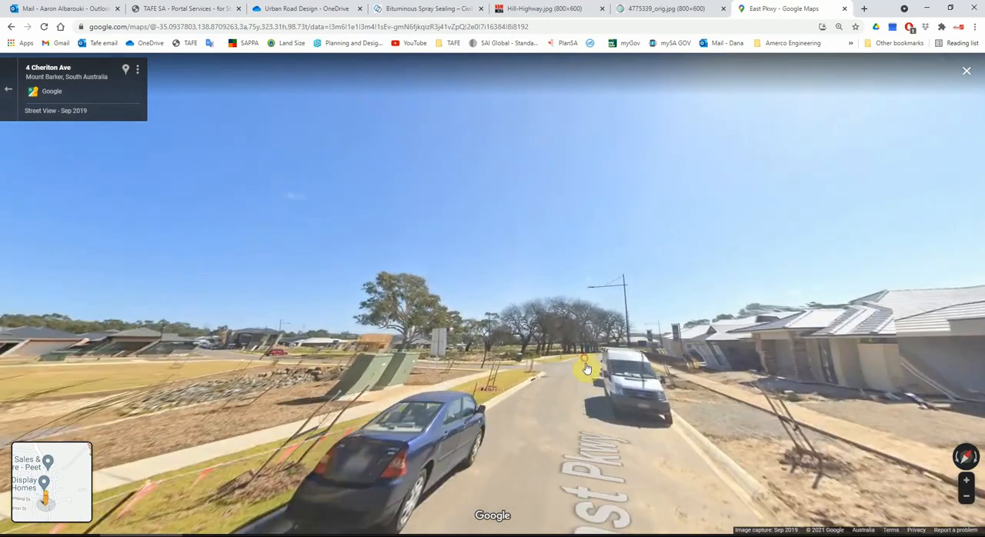
left_click(586, 369)
left_click(526, 418)
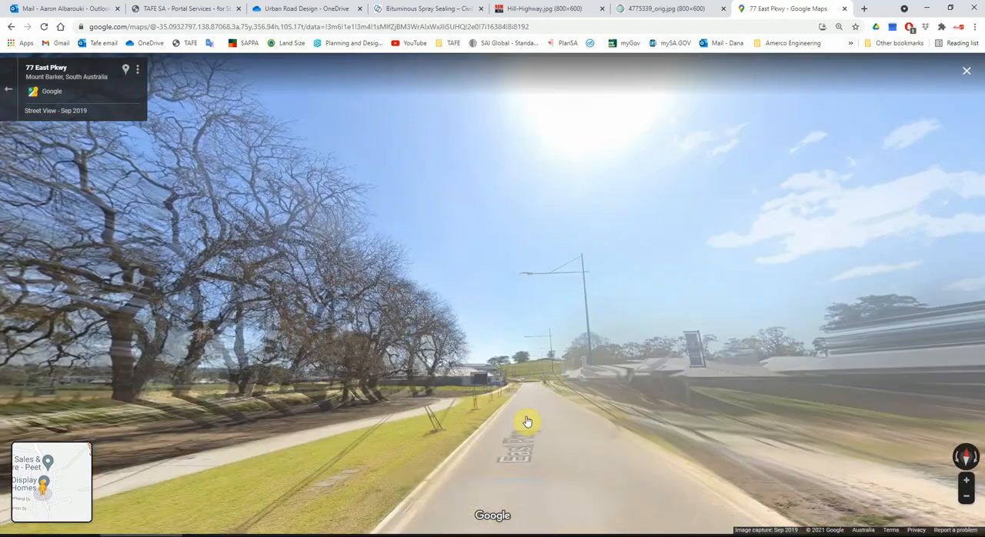
left_click(542, 423)
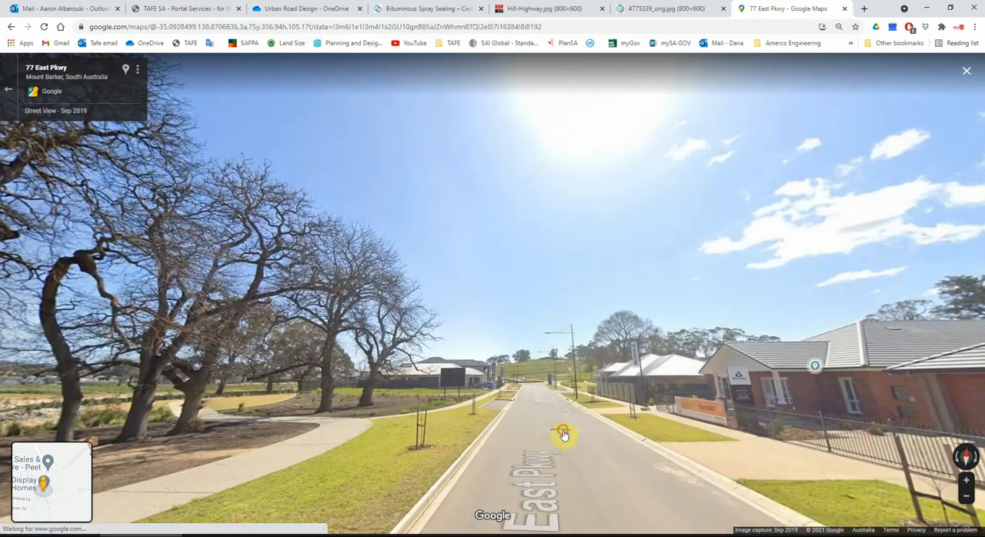
left_click_drag(562, 431, 601, 424)
left_click(603, 393)
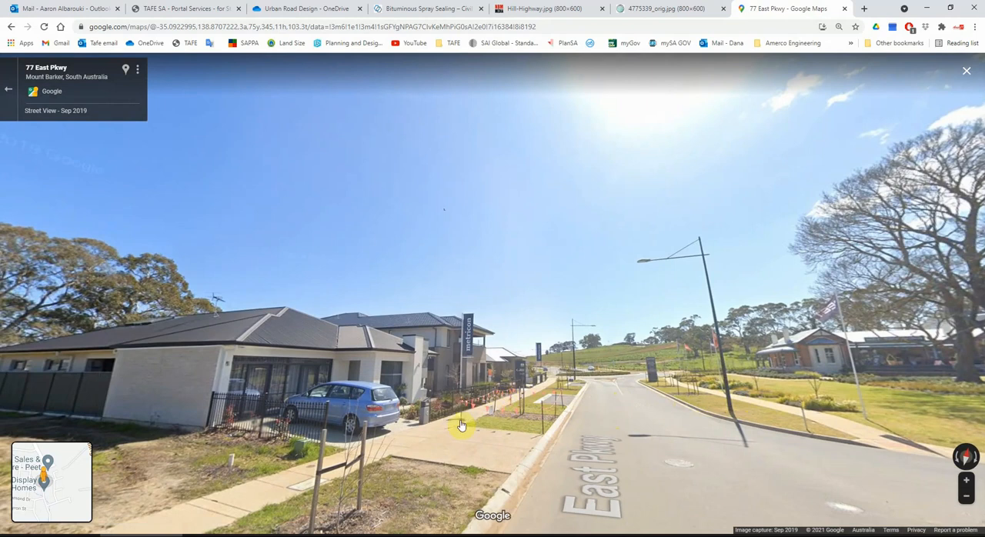
left_click(643, 405)
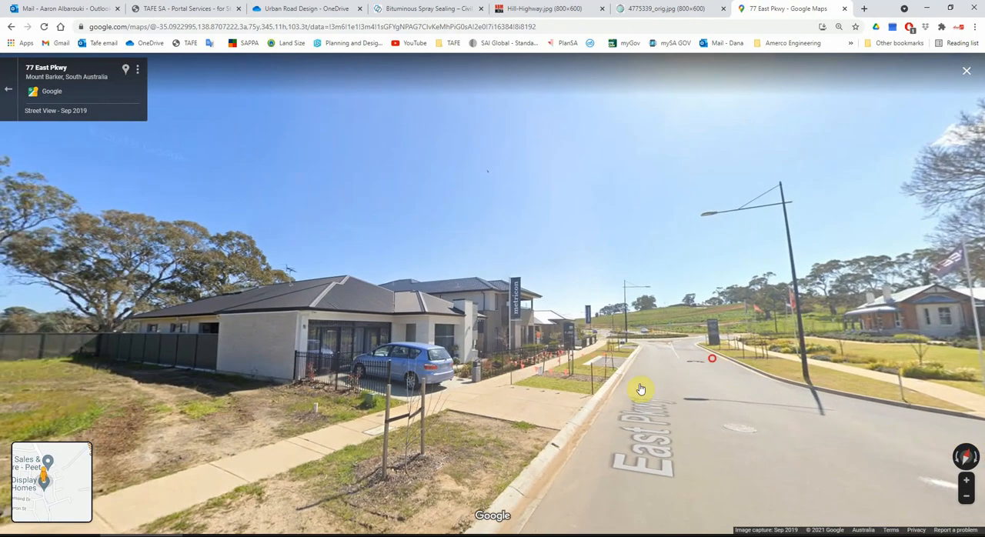
Switch to Civil 3D and create an assembly named Assembly -1 General, type Other, with its baseline beside the site's northern end.
left_click(927, 10)
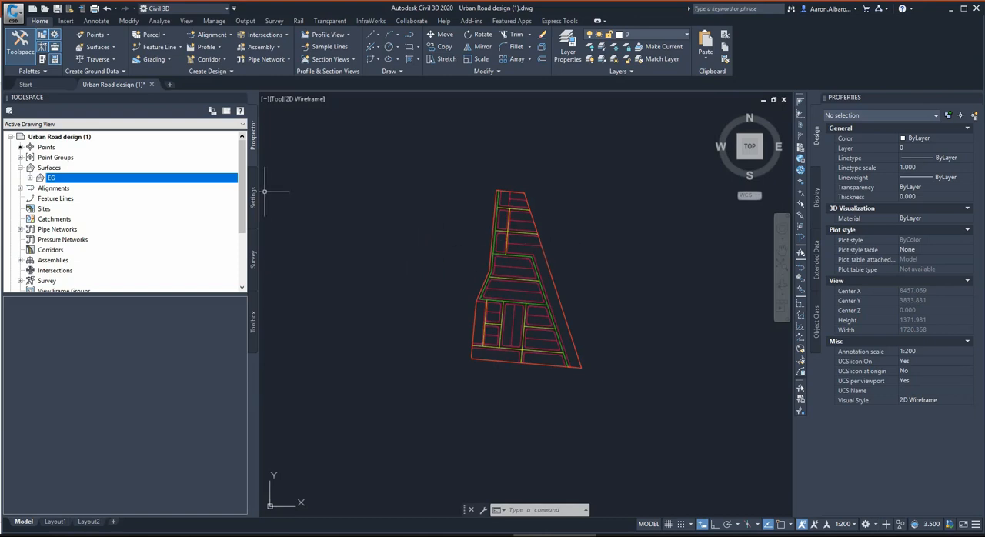
left_click(262, 47)
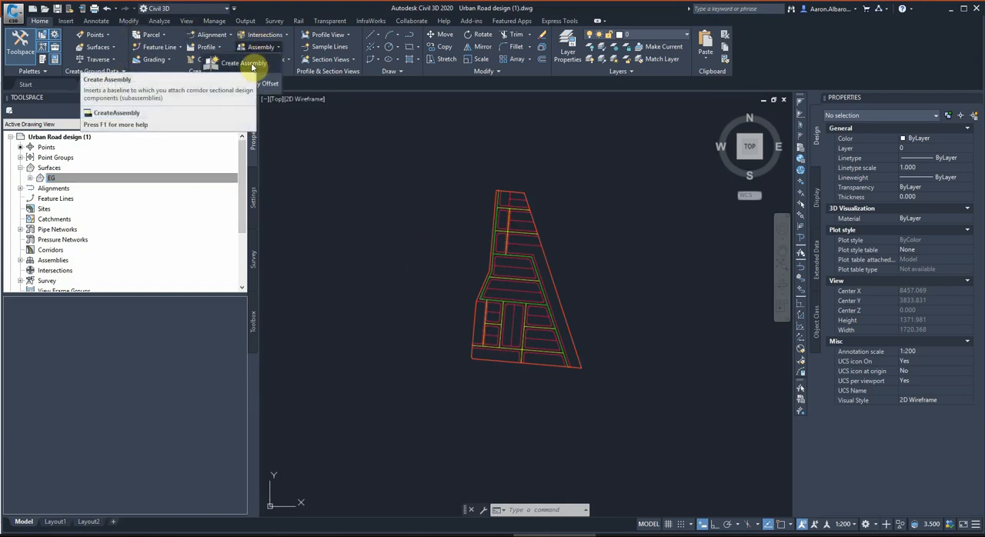
left_click(252, 64)
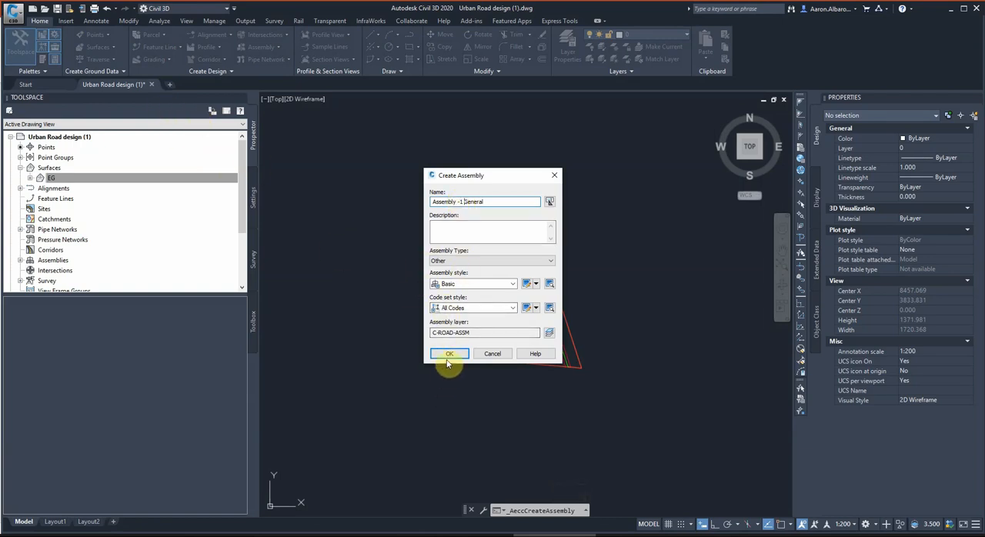
left_click(454, 354)
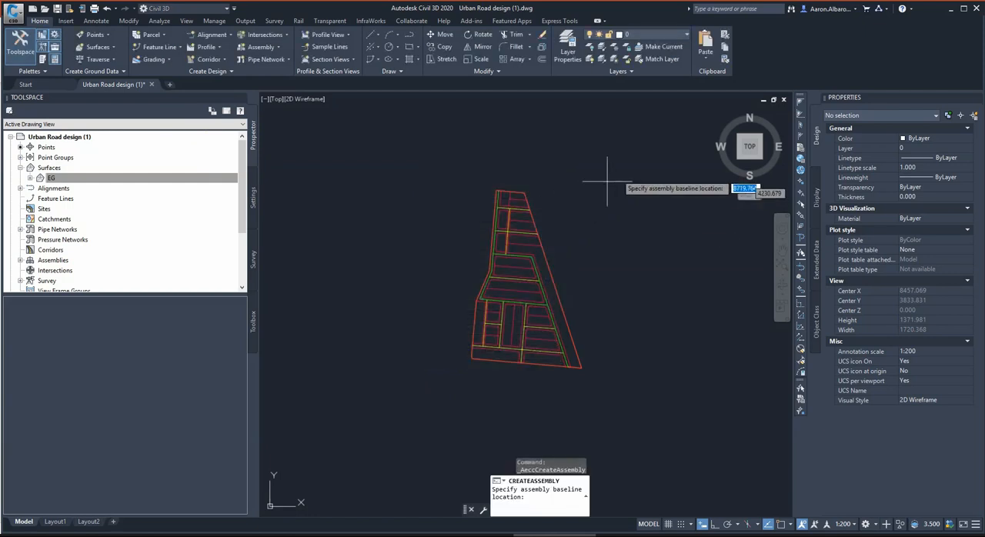
left_click(616, 176)
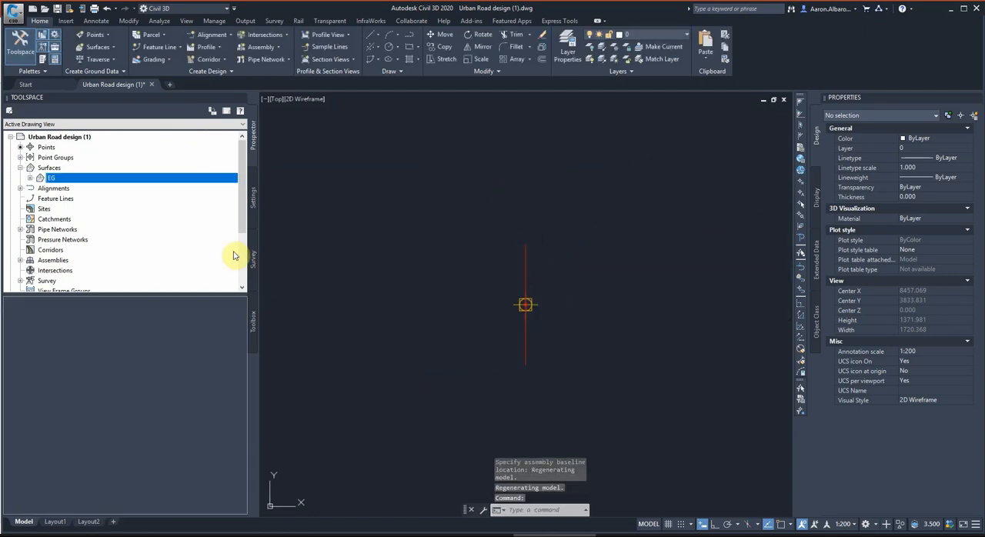
Attach a right-side LaneSuperelevationAOR subassembly, 3.600 m wide with a -2.00% slope, to the assembly baseline and end the placement.
left_click(30, 42)
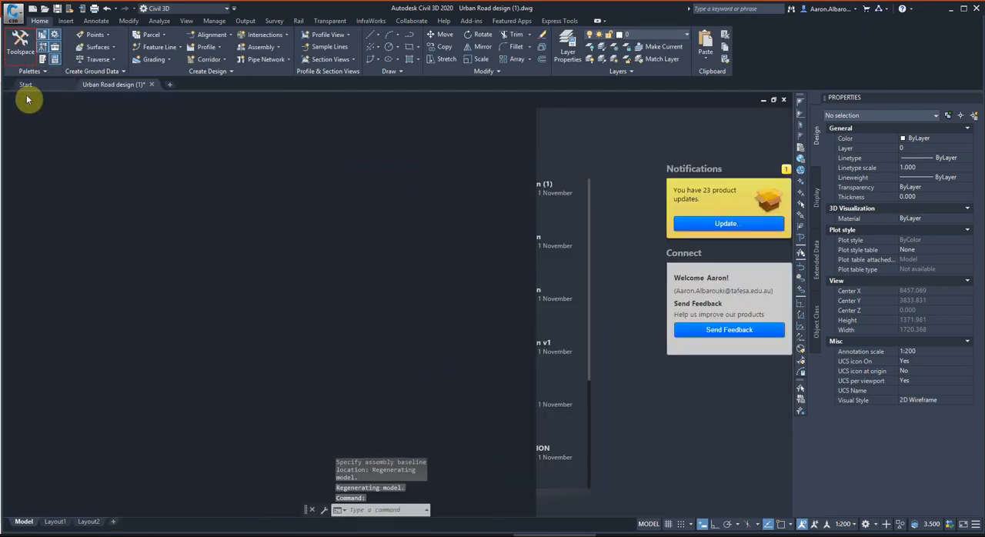
left_click(43, 60)
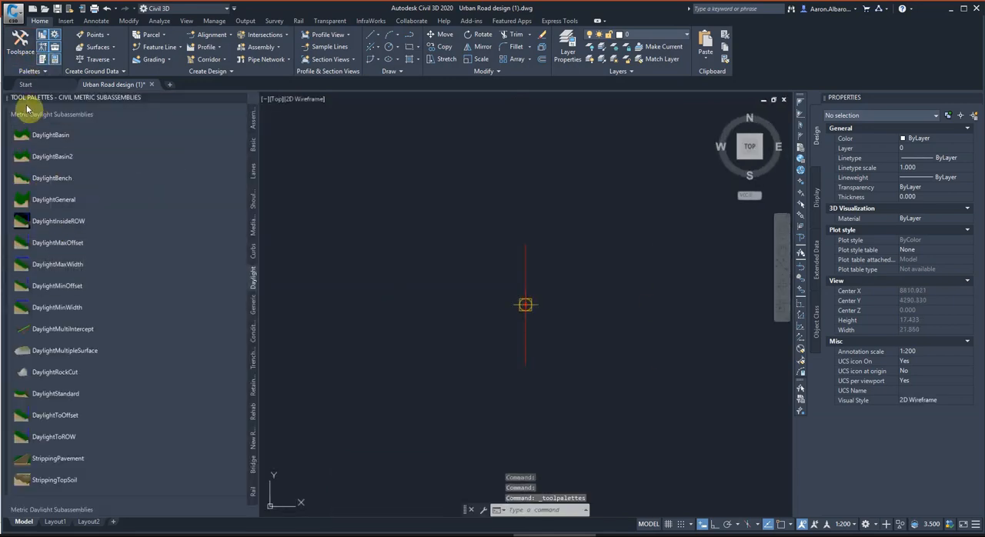
left_click(252, 171)
left_click(60, 135)
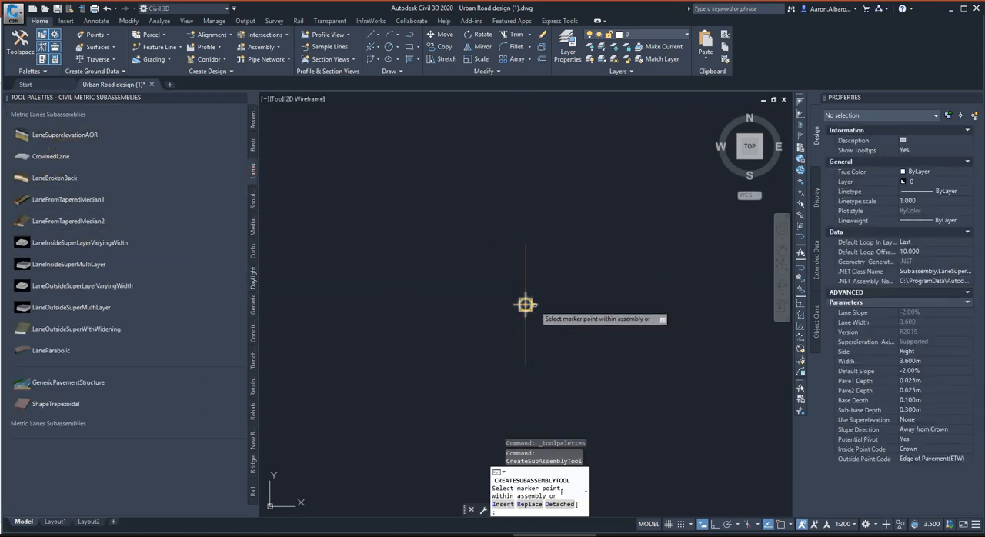
left_click(525, 305)
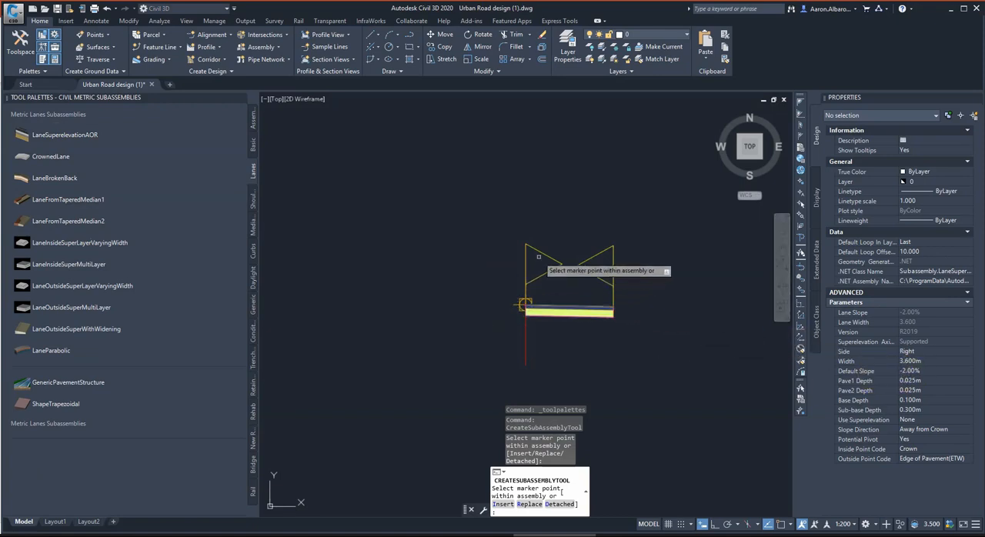
scroll(550, 279, "down", 2)
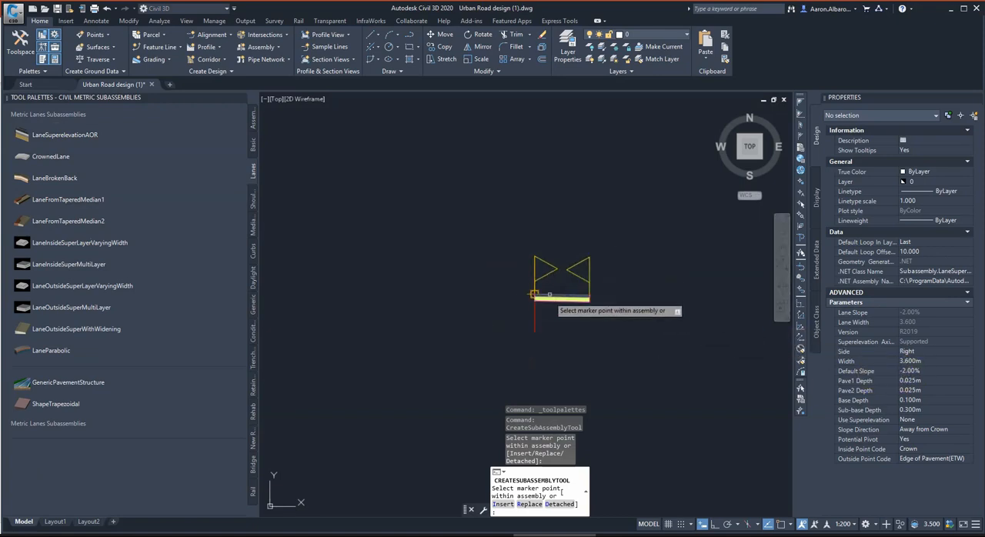
scroll(553, 302, "up", 2)
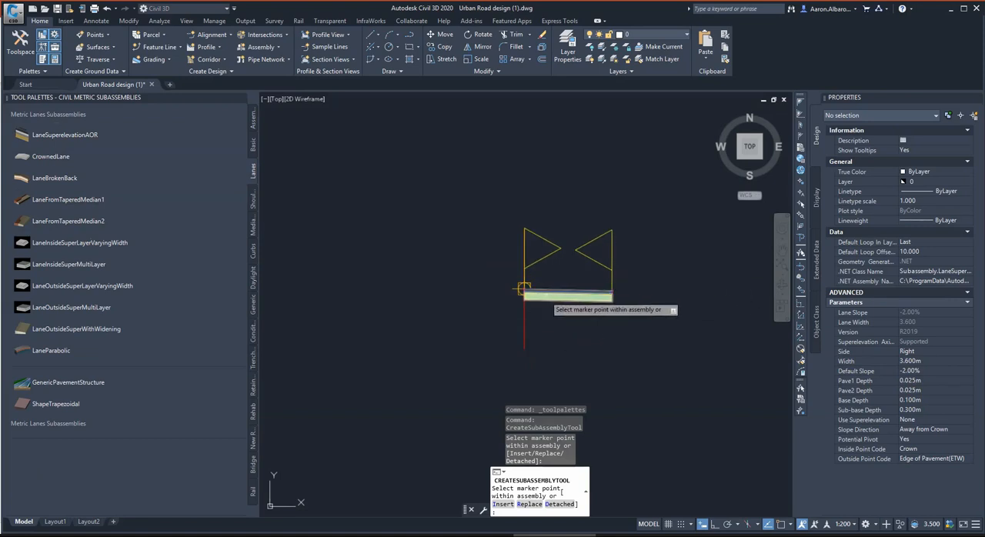
left_click(524, 288)
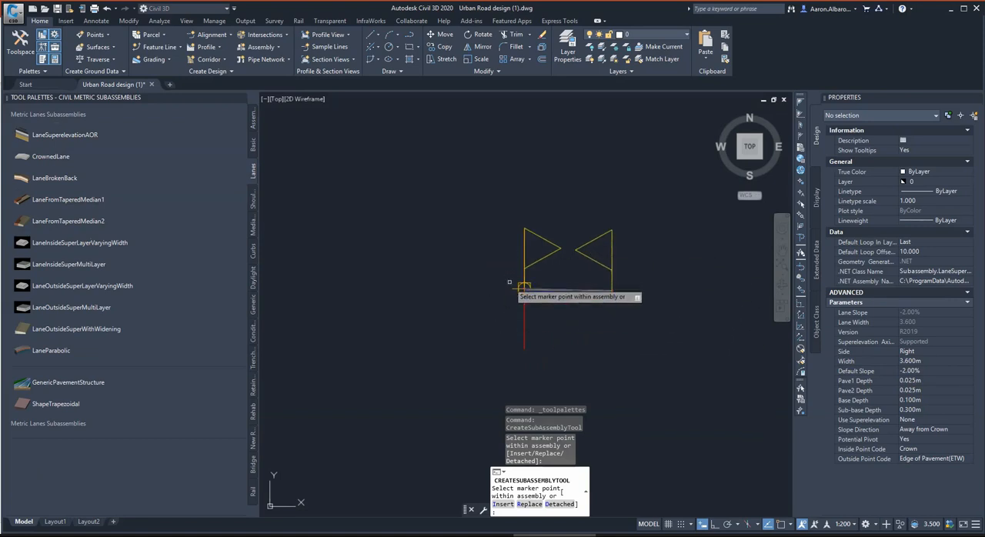
scroll(464, 240, "down", 1)
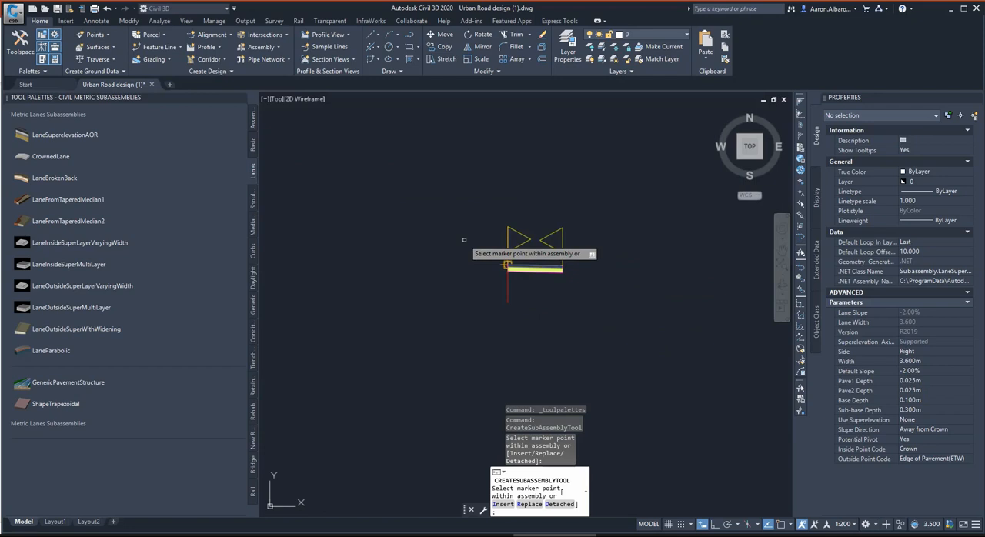
key("Escape")
key("Escape")
Examine the road reserve along the northern end of Alignment 1 and consult the reference material in the other open window.
scroll(548, 261, "down", 3)
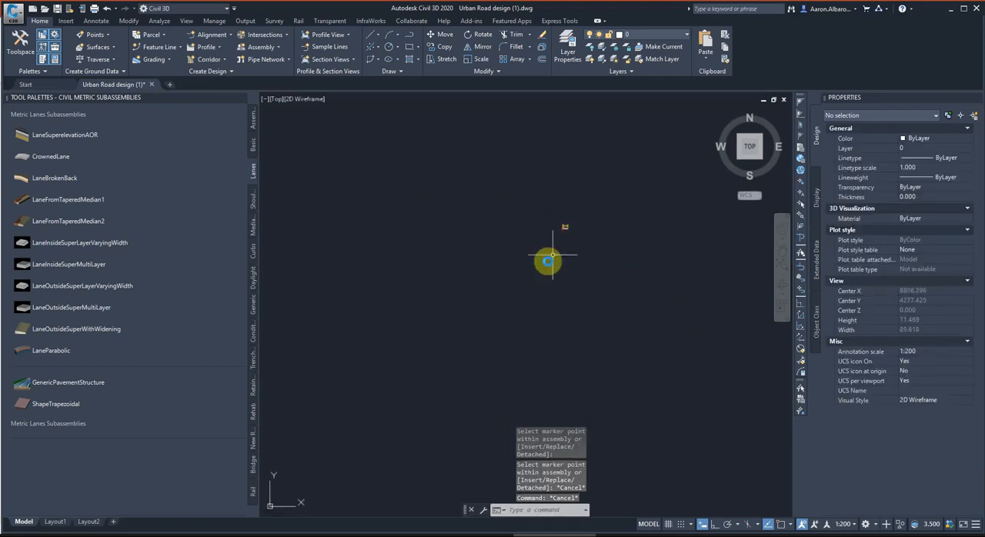
scroll(522, 308, "down", 4)
scroll(408, 382, "up", 5)
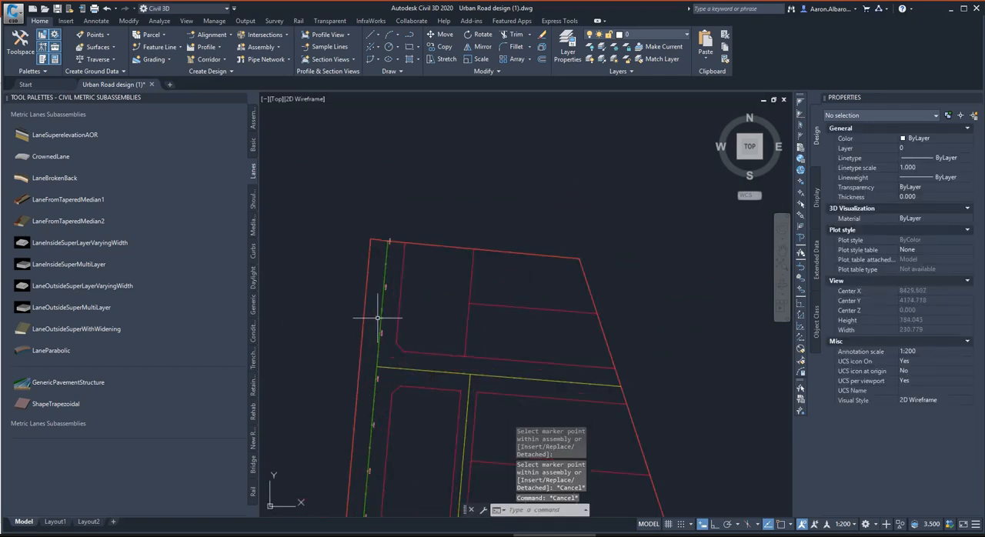
scroll(377, 317, "up", 2)
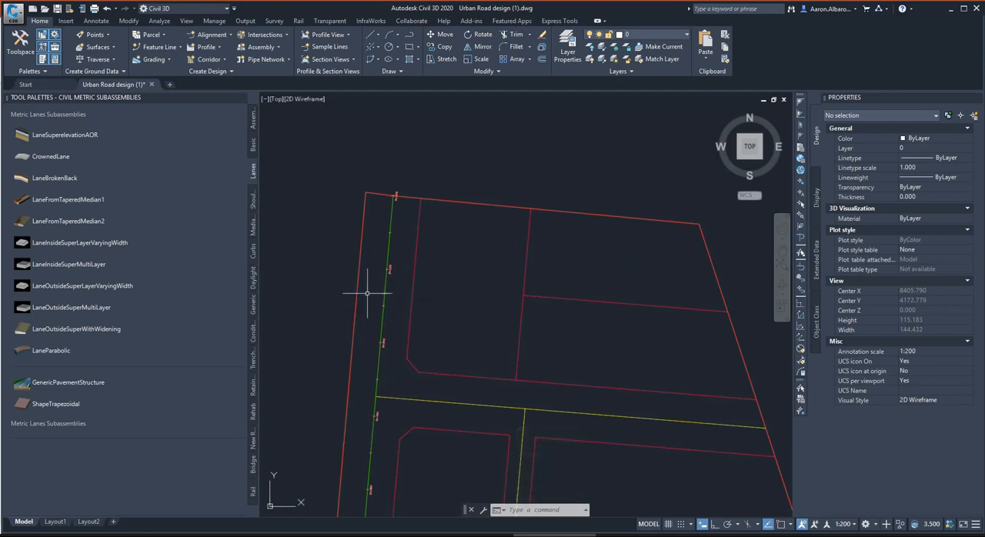
scroll(367, 293, "up", 4)
scroll(465, 305, "down", 2)
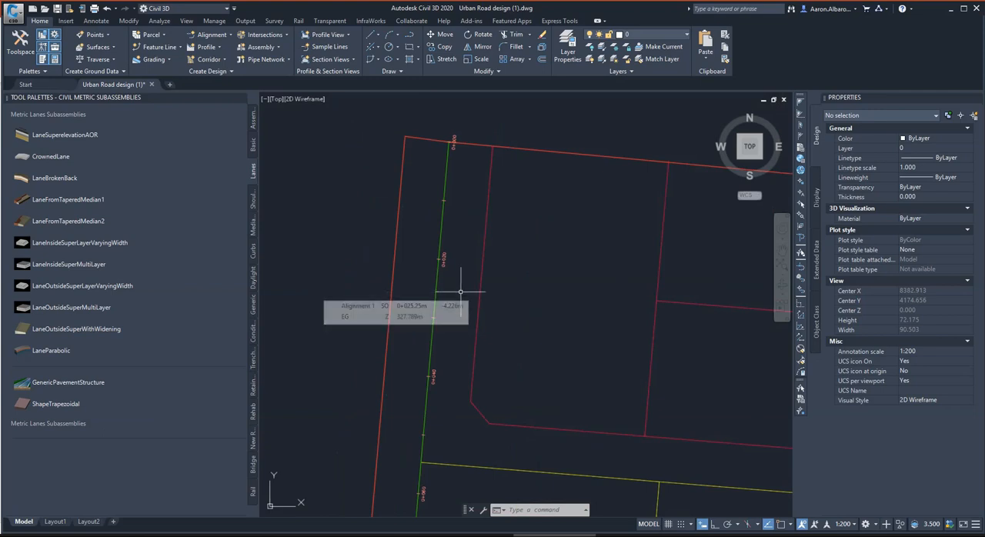
scroll(466, 288, "down", 2)
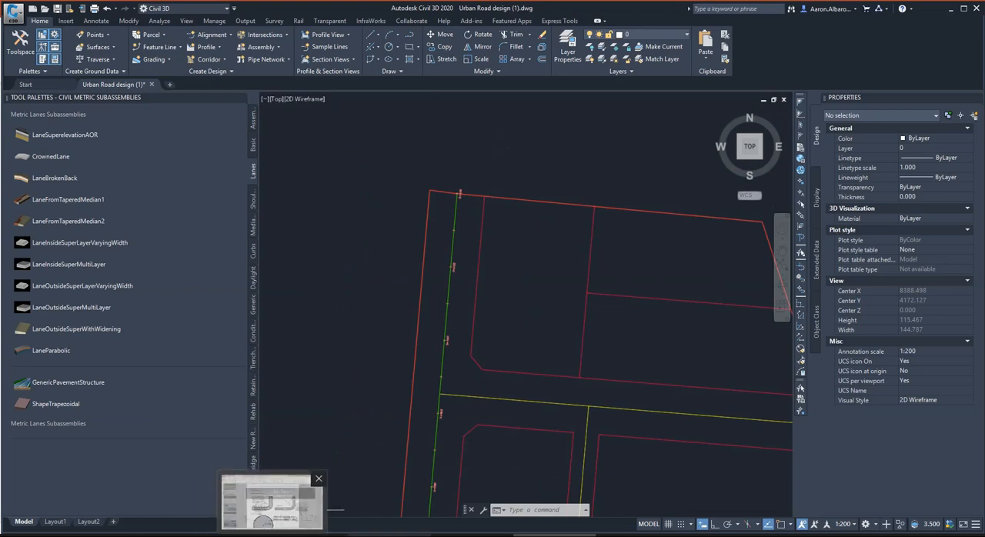
left_click(371, 536)
scroll(461, 322, "down", 1)
scroll(322, 418, "up", 1)
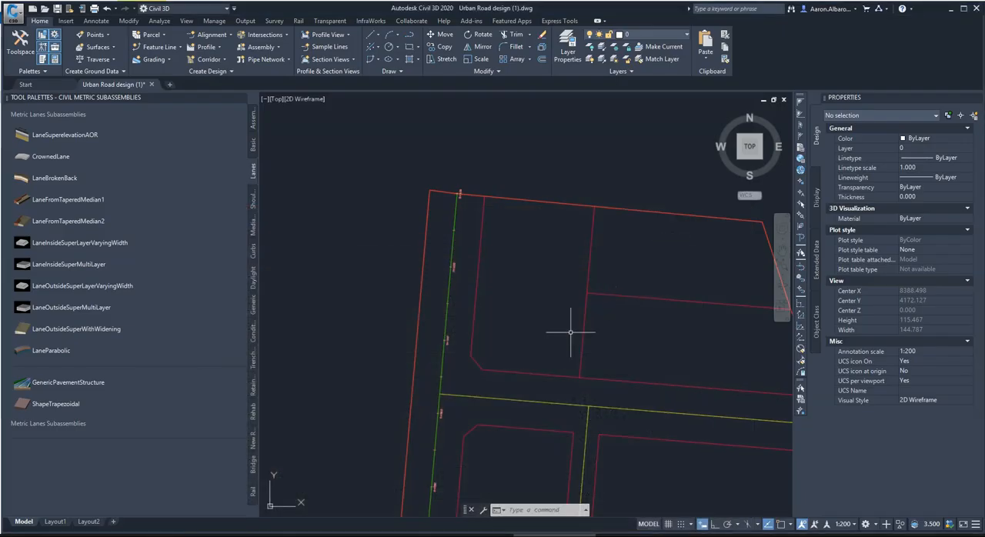
Measure the road reserve width with an aligned dimension from the western site boundary perpendicular to the opposite lot boundary, without placing it.
left_click(96, 21)
left_click(284, 63)
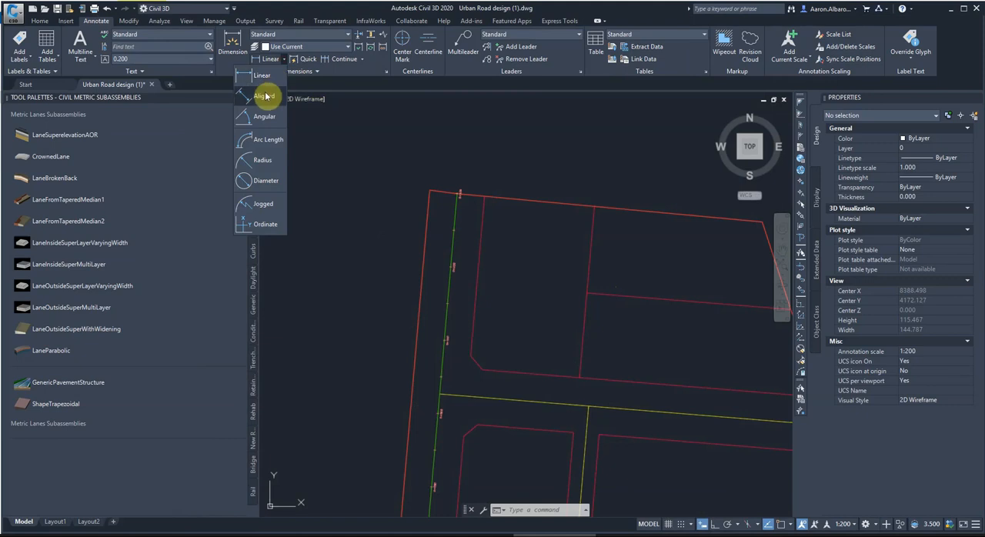
left_click(264, 92)
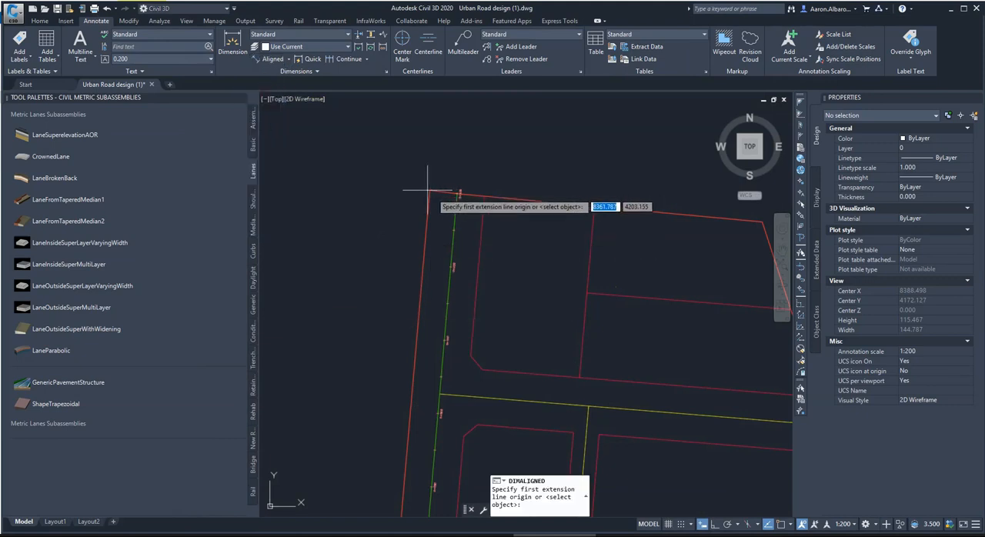
right_click(484, 477, "shift")
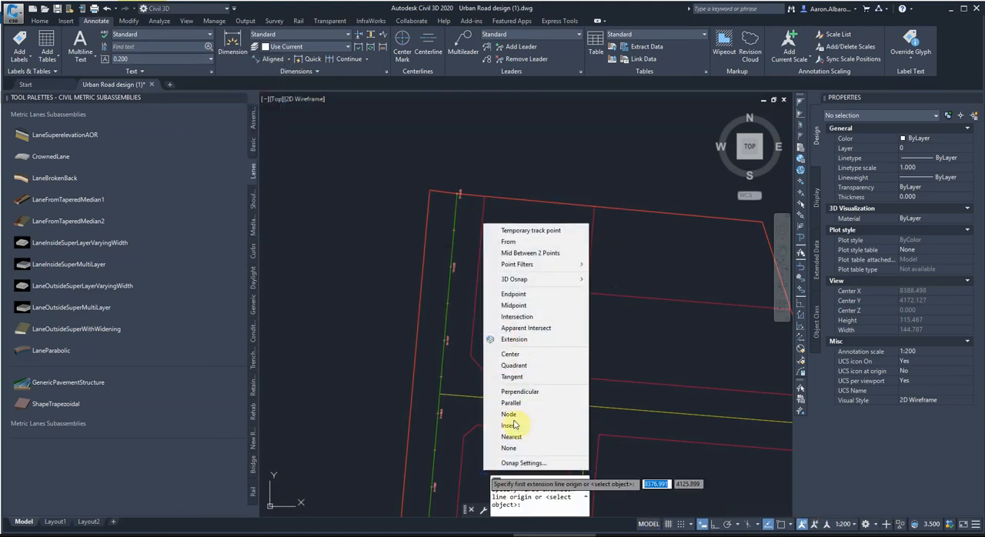
left_click(504, 438)
left_click(422, 329)
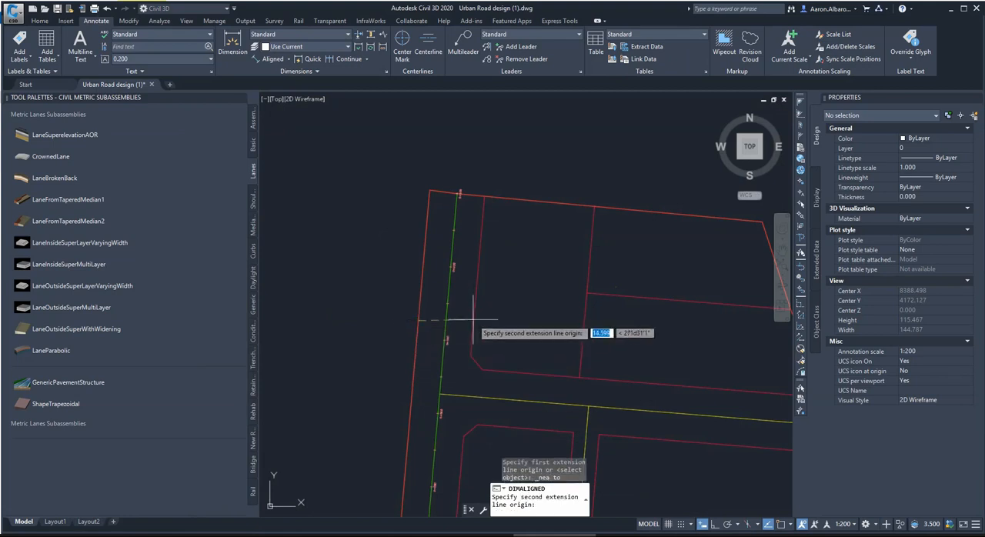
right_click(473, 326, "shift")
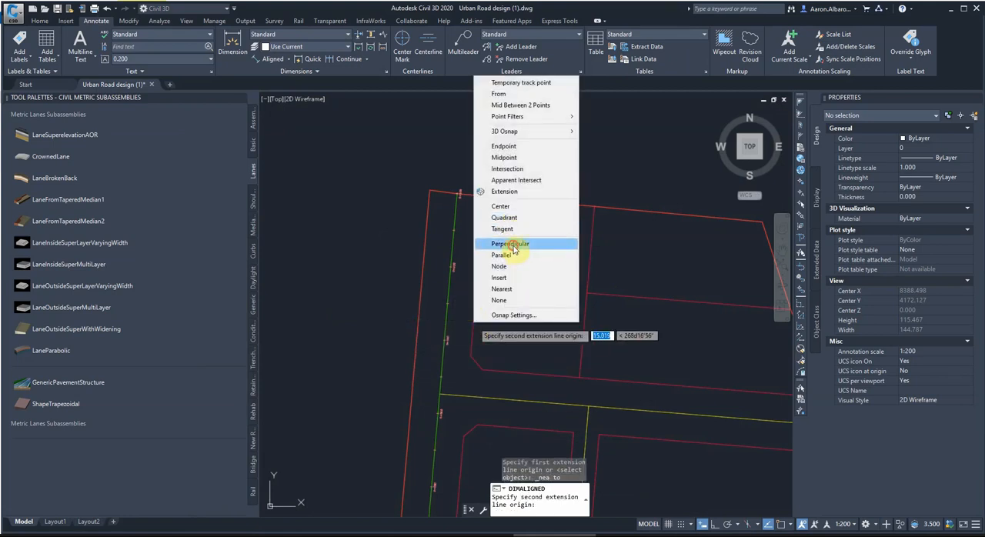
left_click(513, 245)
left_click(445, 326)
scroll(407, 327, "up", 3)
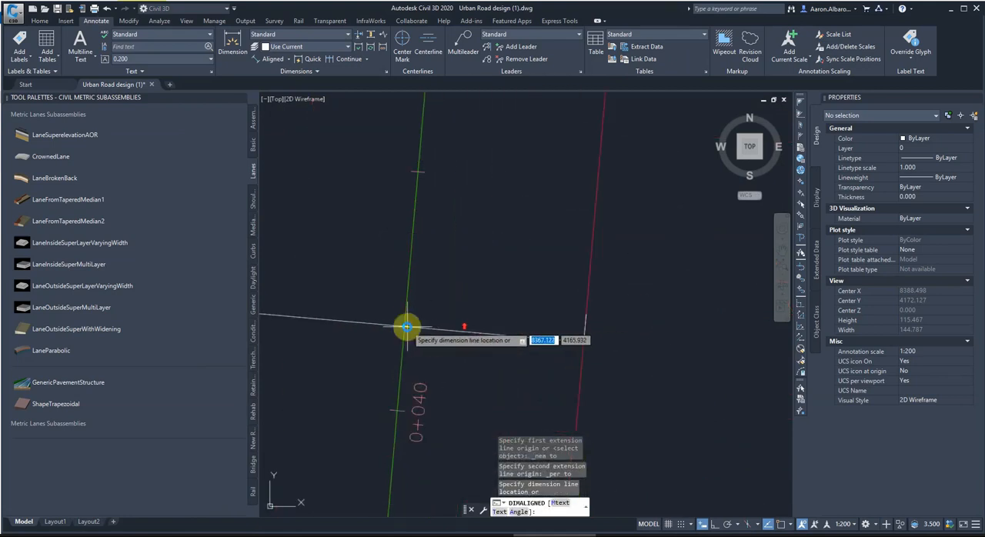
scroll(406, 327, "up", 5)
scroll(462, 302, "down", 4)
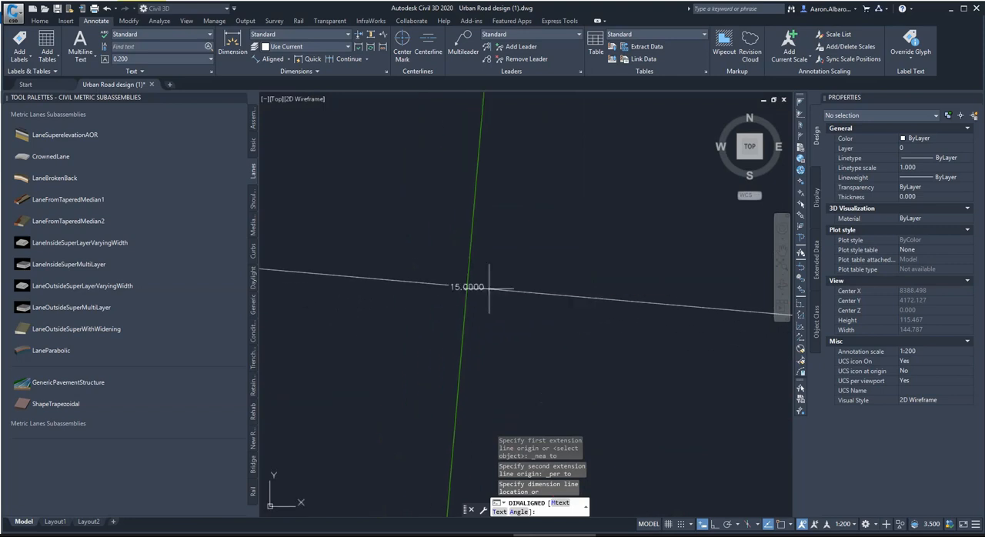
scroll(500, 291, "down", 4)
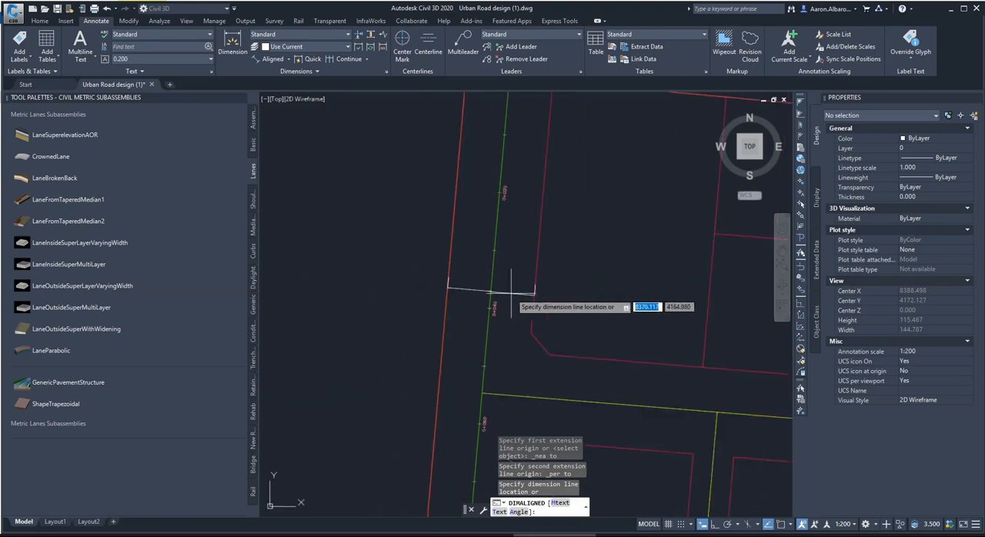
key("Escape")
key("Escape")
Set the default slope of the assembly's right-side LaneSuperelevationAOR subassembly to -3.00% and clear the selection.
scroll(462, 309, "down", 6)
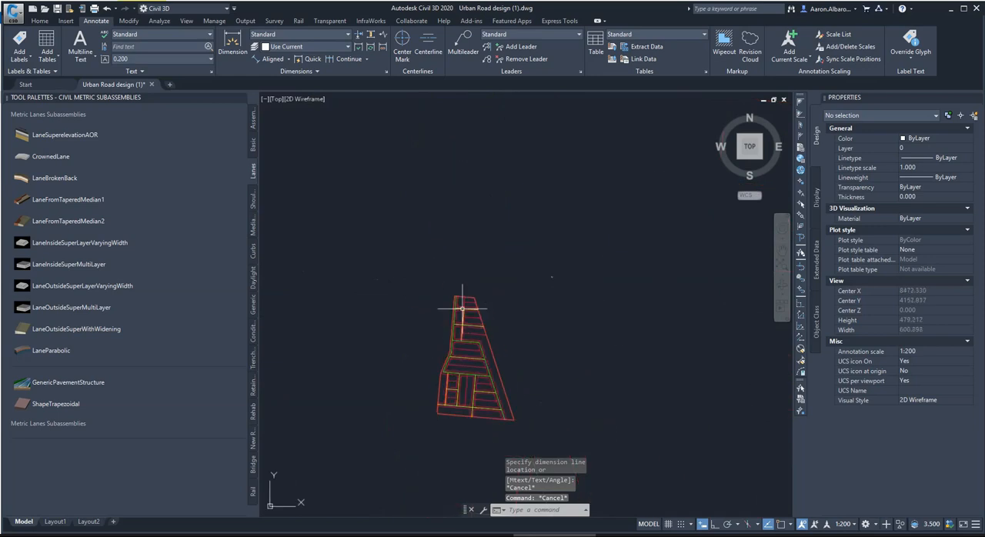
scroll(557, 279, "up", 10)
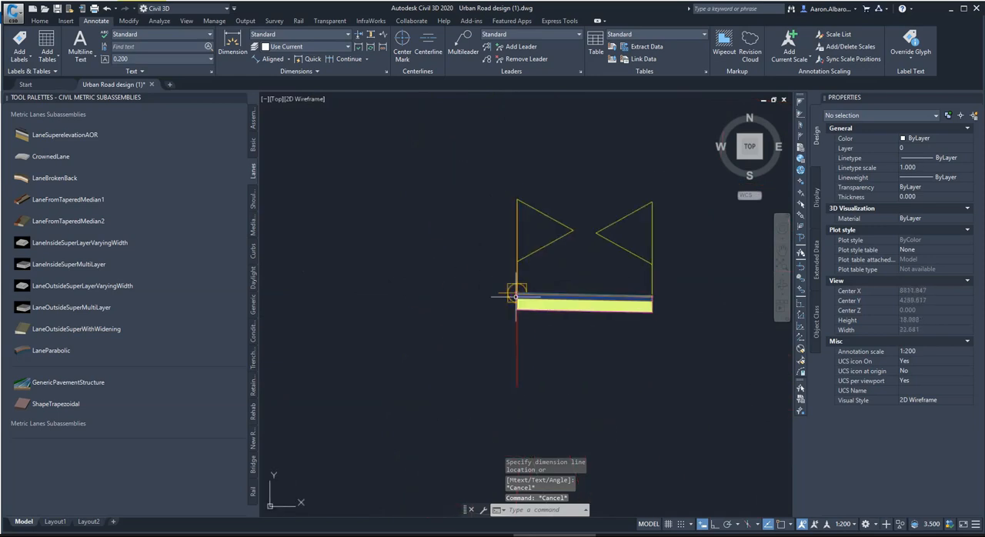
scroll(517, 291, "down", 2)
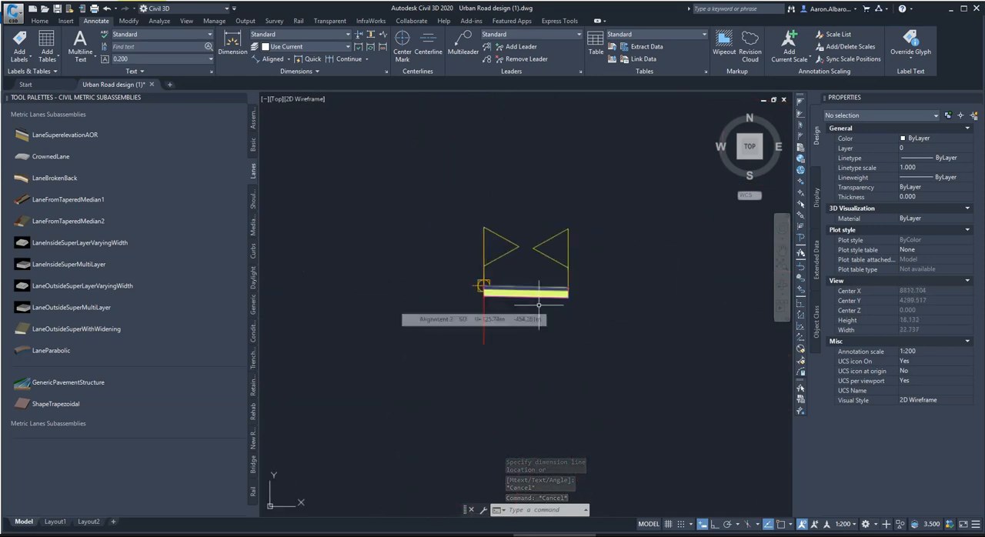
left_click(535, 280)
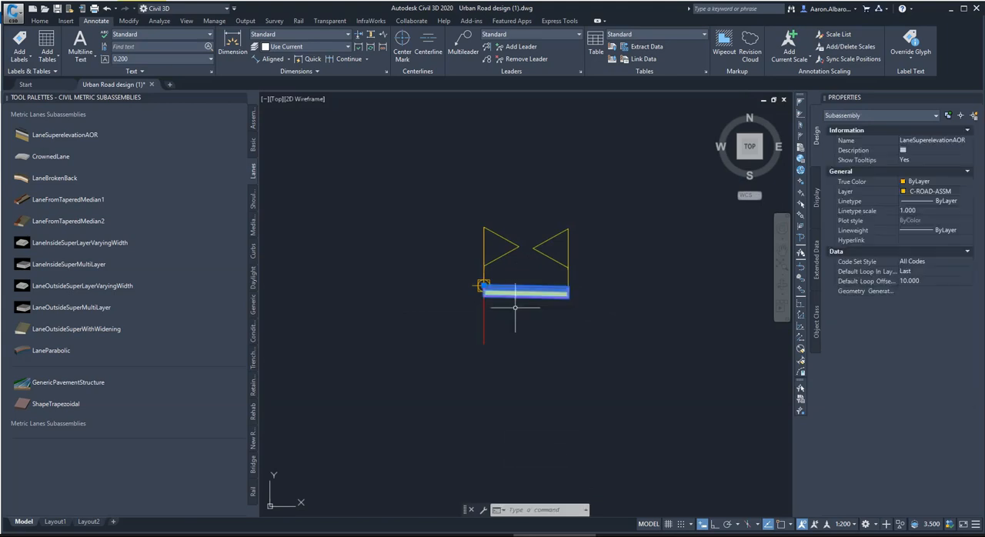
left_click(511, 312)
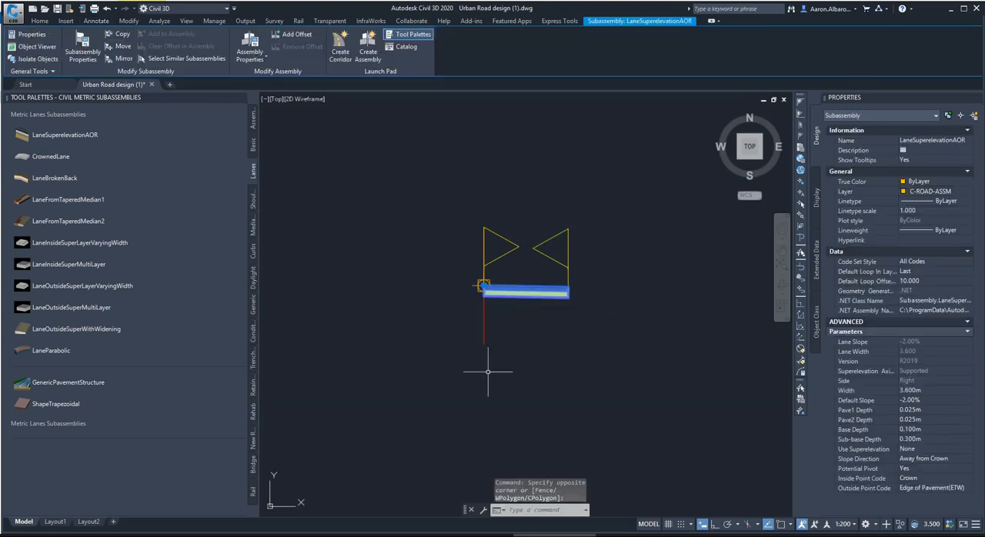
left_click(912, 400)
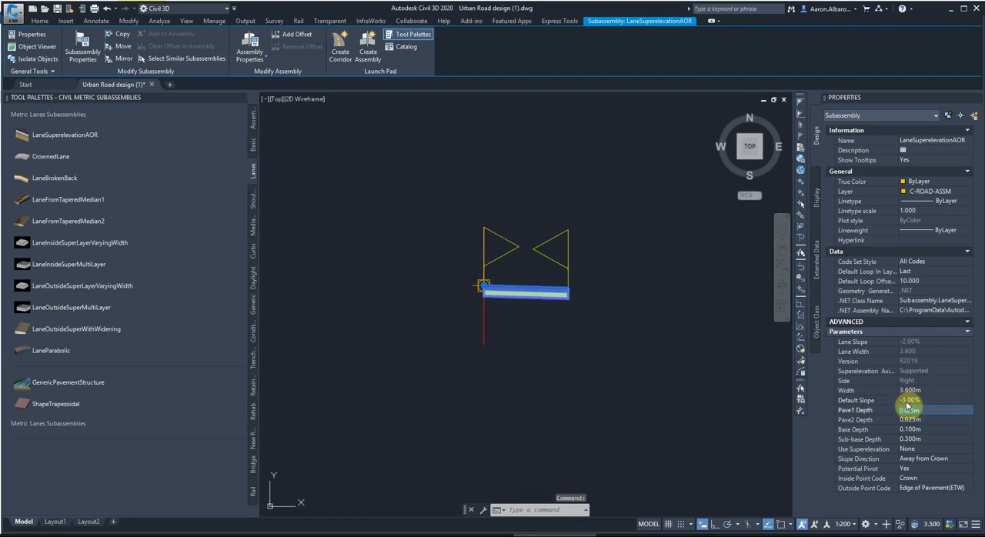
key("Tab")
key("Escape")
key("Escape")
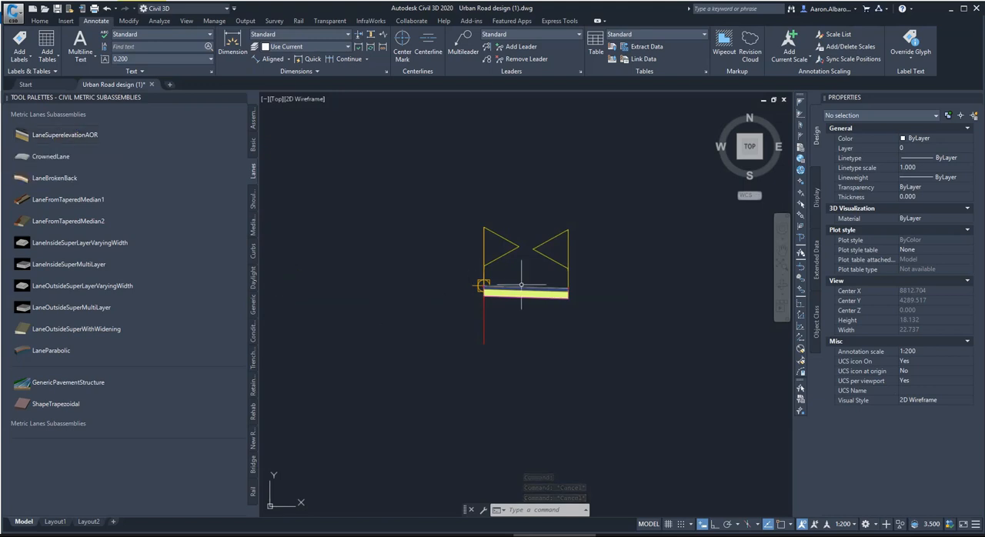
Review the lane in the assembly, consult the Urban Road Typical Cross Section Example slide in PowerPoint, and return to Civil 3D.
mouse_move(541, 292)
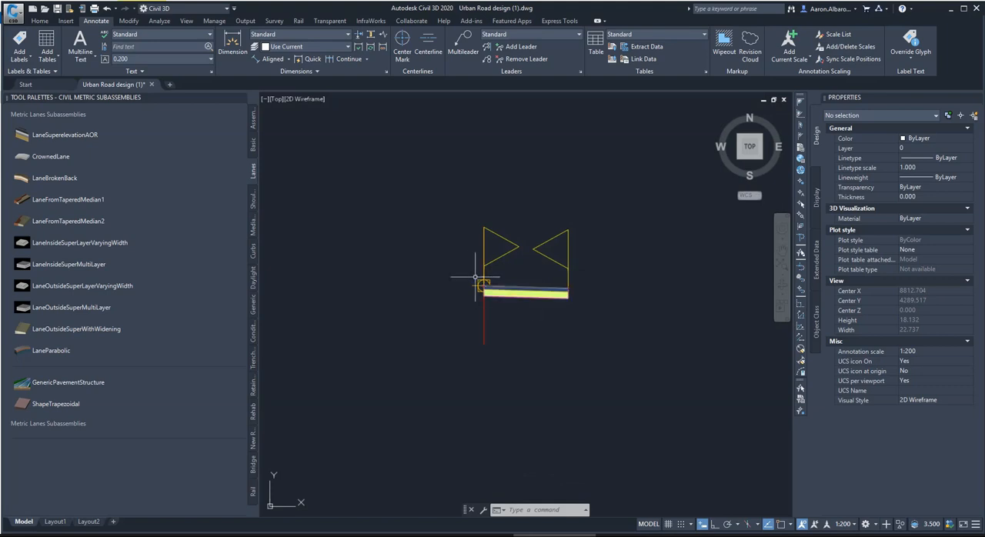
scroll(536, 280, "down", 2)
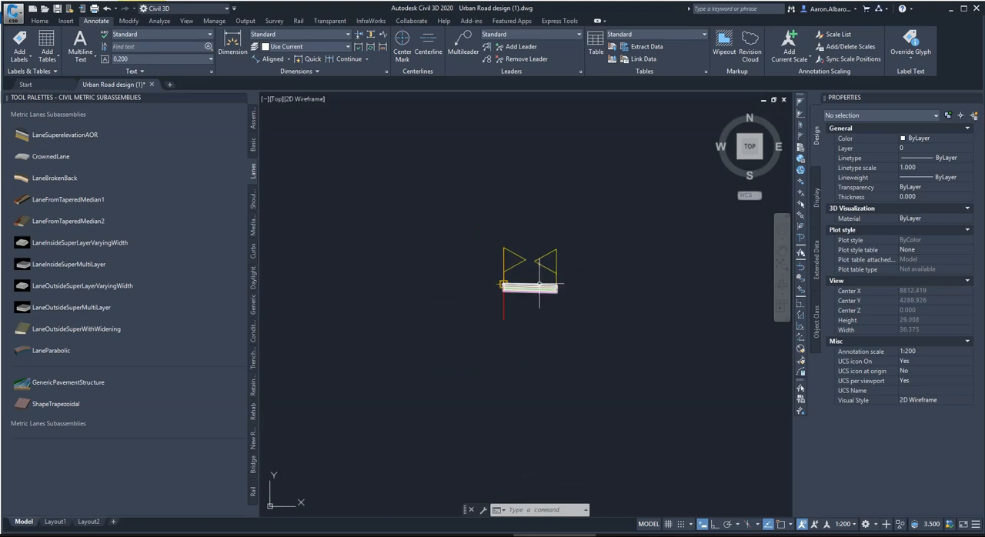
scroll(542, 275, "down", 2)
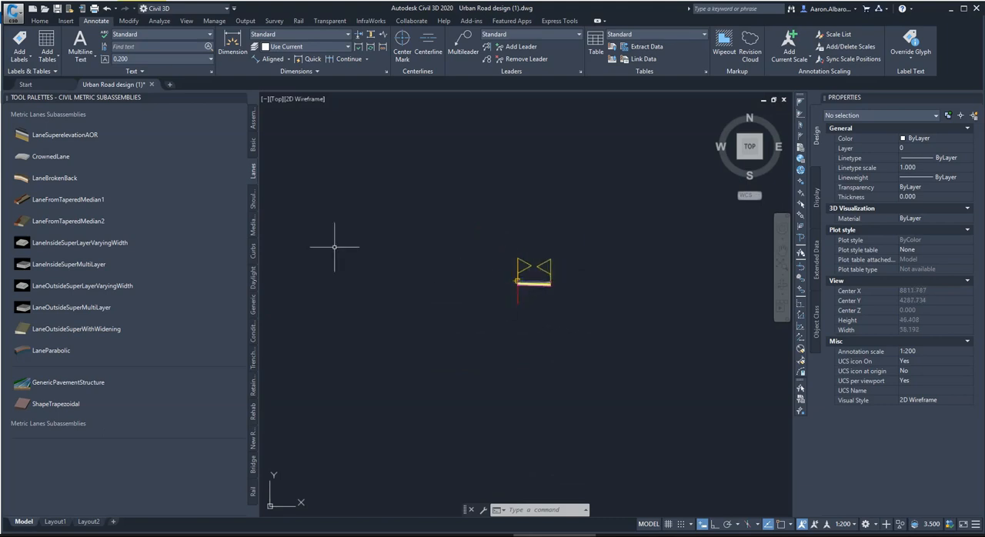
left_click(165, 197)
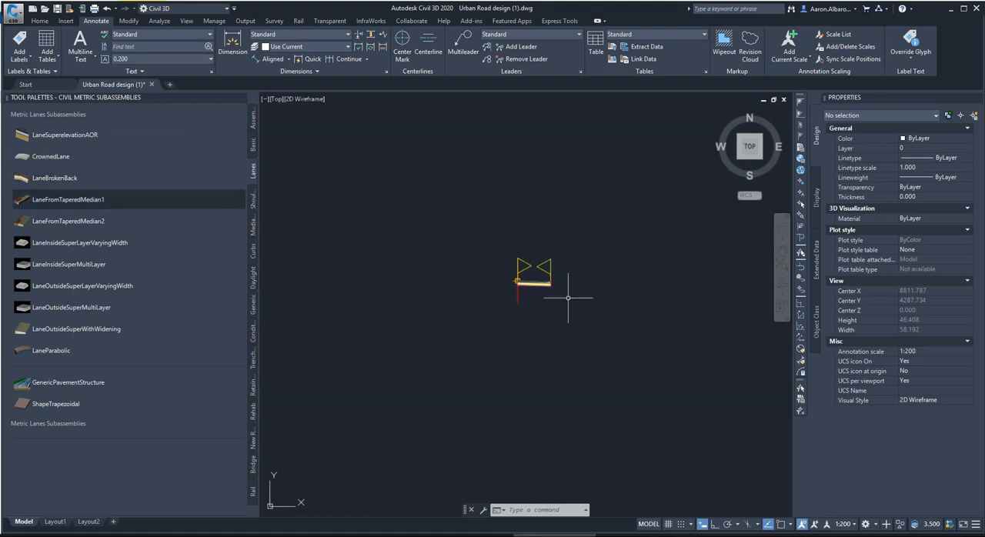
scroll(555, 286, "up", 4)
left_click(416, 535)
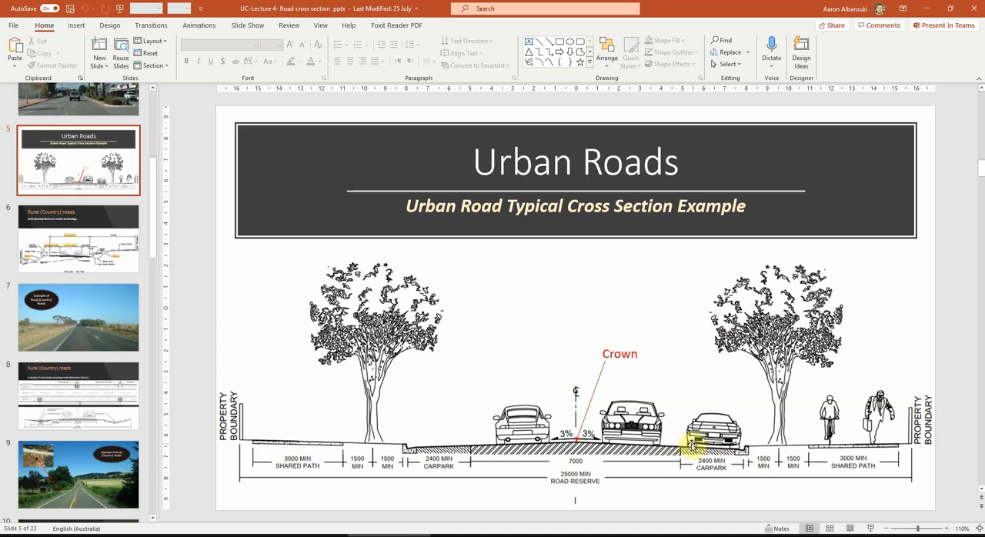
left_click(923, 9)
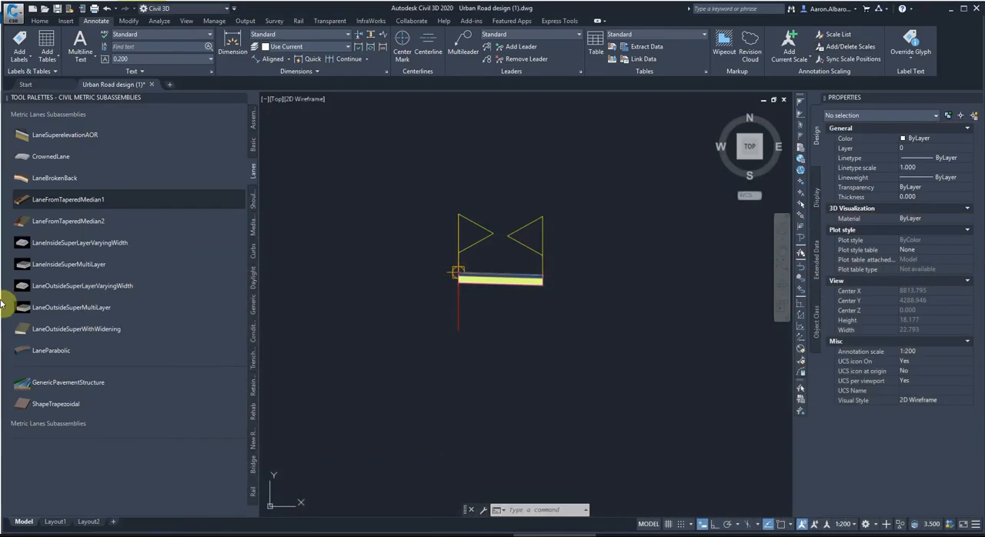
Attach a right-side UrbanCurbGutterGeneral subassembly, inserted at its gutter edge, to the top outer edge of the lane.
left_click(253, 250)
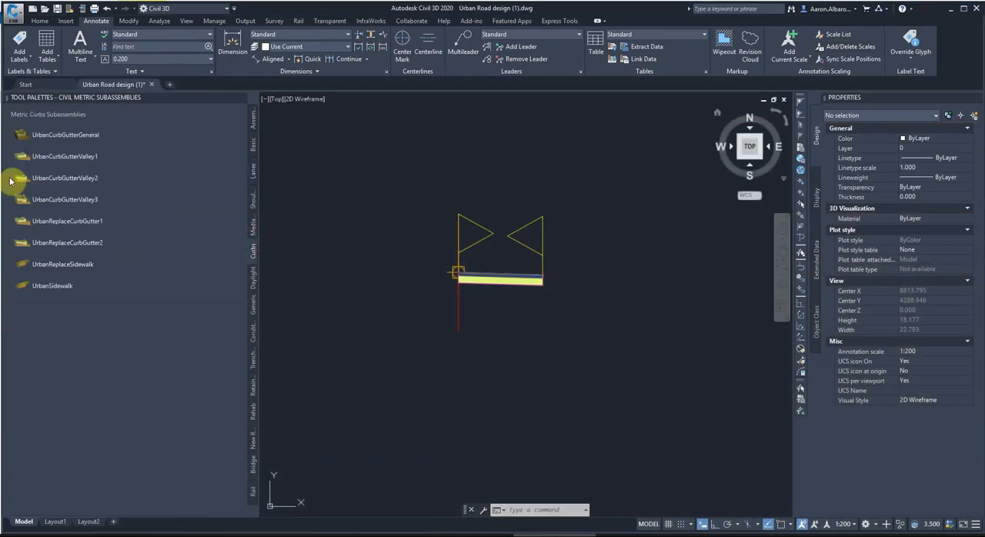
left_click(43, 136)
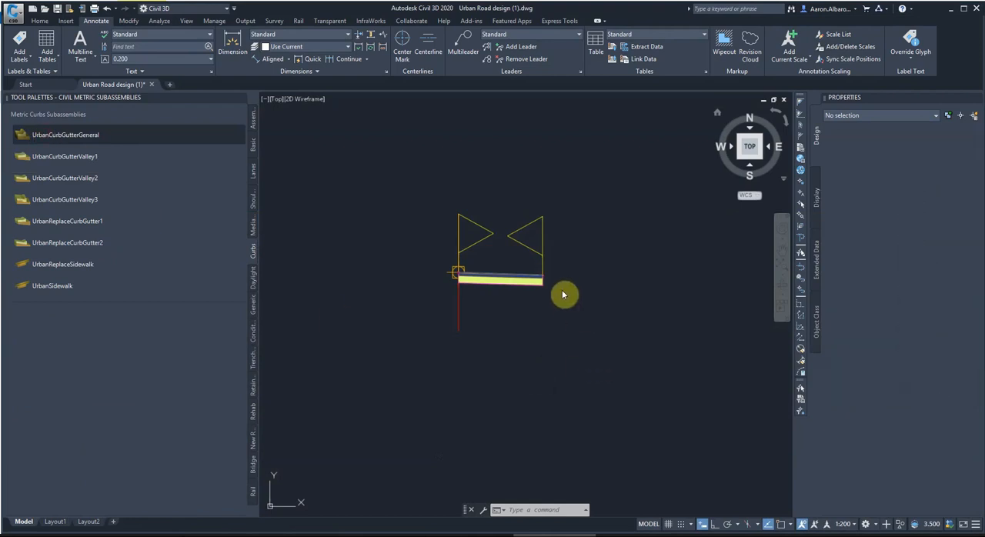
scroll(549, 279, "up", 8)
scroll(523, 265, "up", 4)
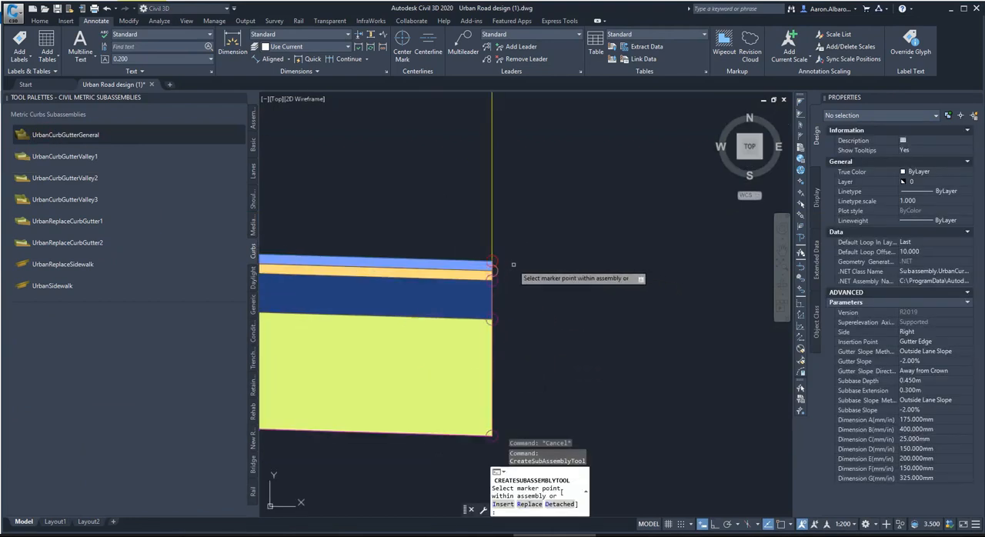
left_click(493, 262)
scroll(633, 356, "down", 6)
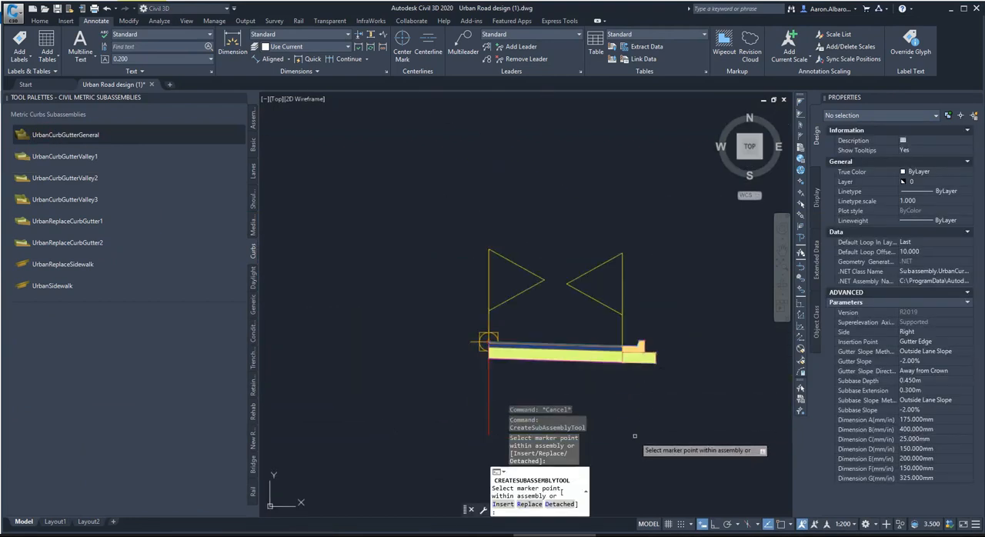
Attach a right-side UrbanSidewalk subassembly, 1.500 m wide with a 2.00% slope and 0.100 m depth, to the curb's top back point.
scroll(608, 325, "up", 3)
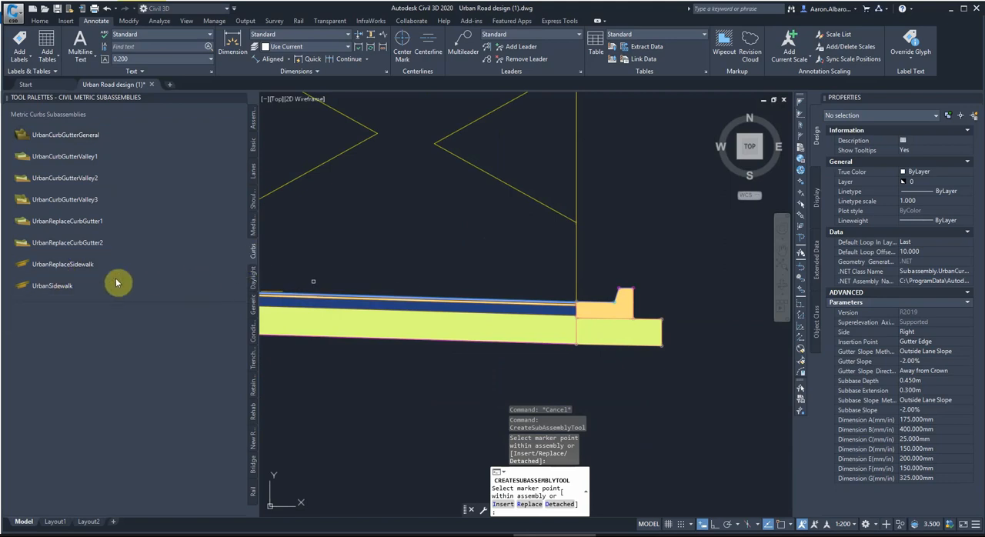
left_click(69, 285)
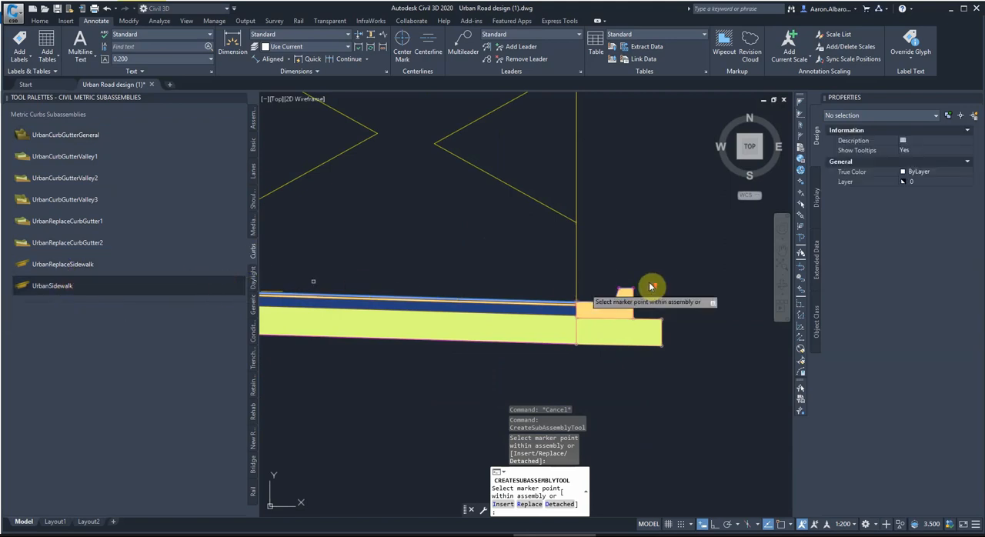
scroll(651, 285, "up", 3)
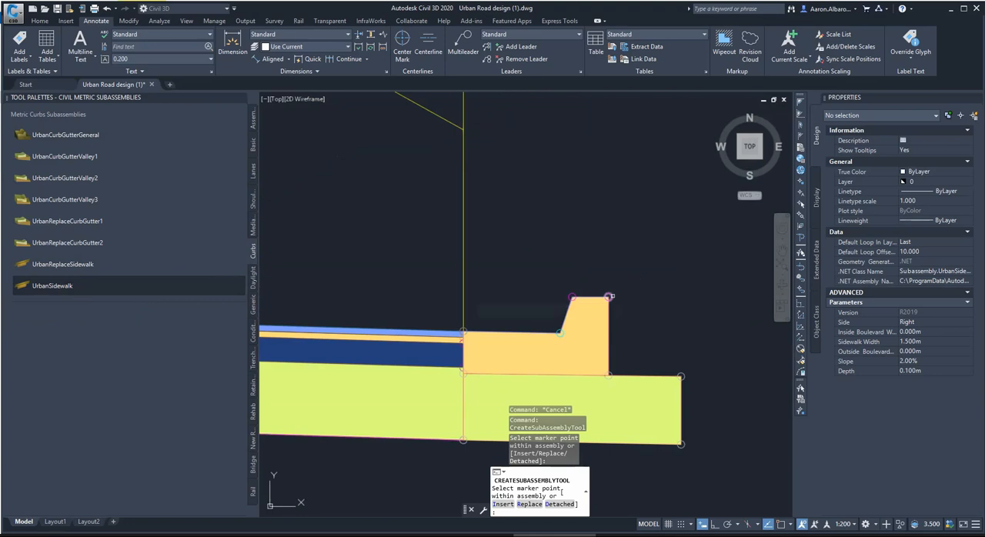
left_click(609, 296)
scroll(489, 302, "down", 4)
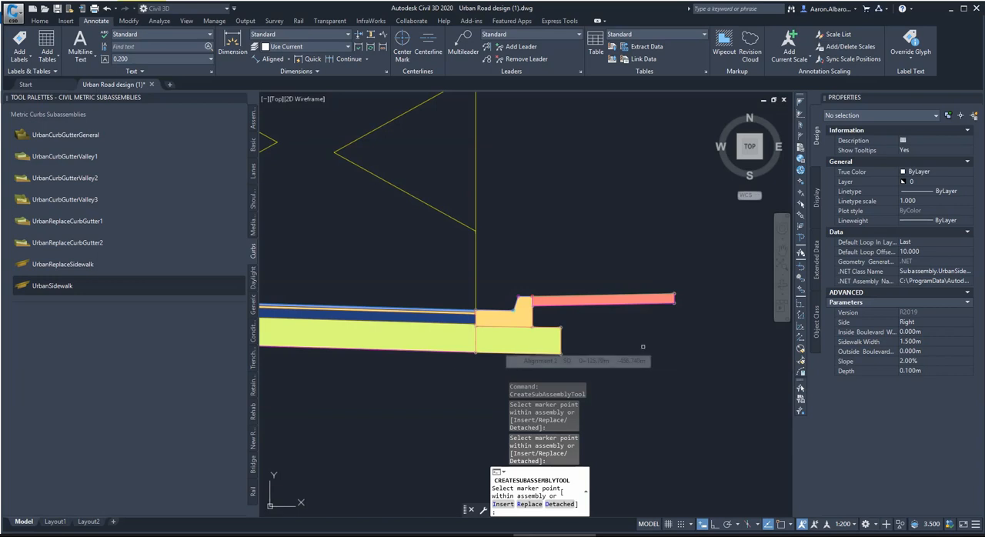
Attach a right-side DaylightGeneral subassembly with its daylight link included to the top outer edge of the sidewalk.
left_click(141, 177)
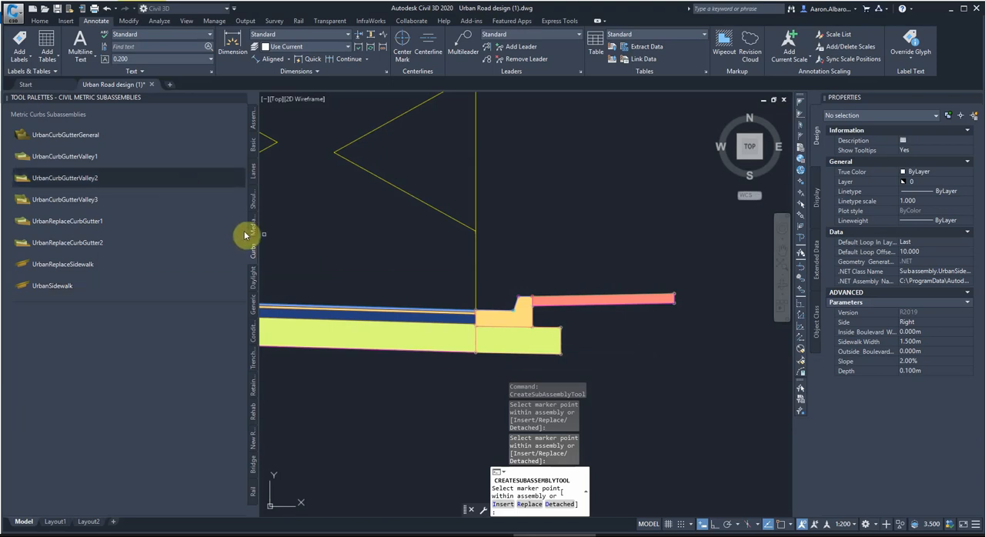
left_click(253, 283)
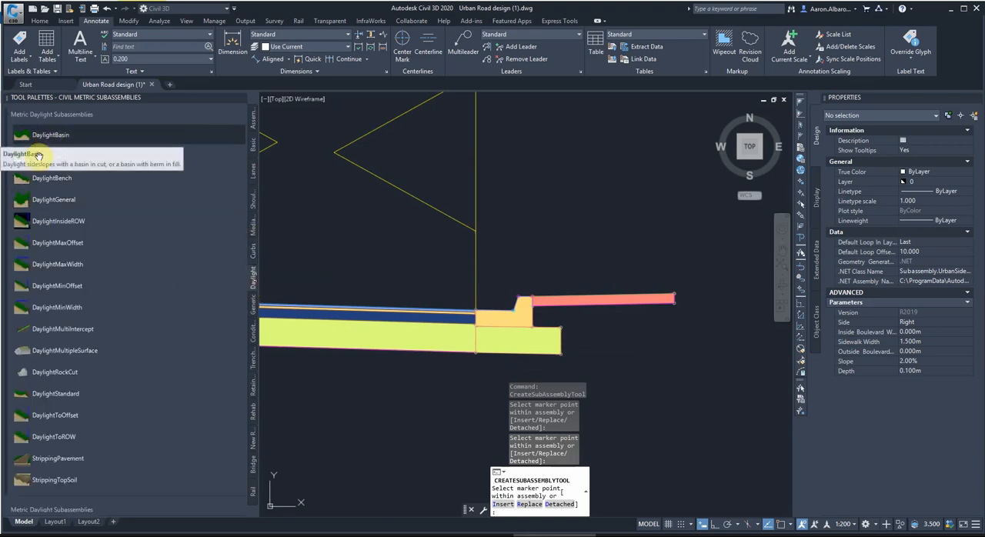
left_click(49, 204)
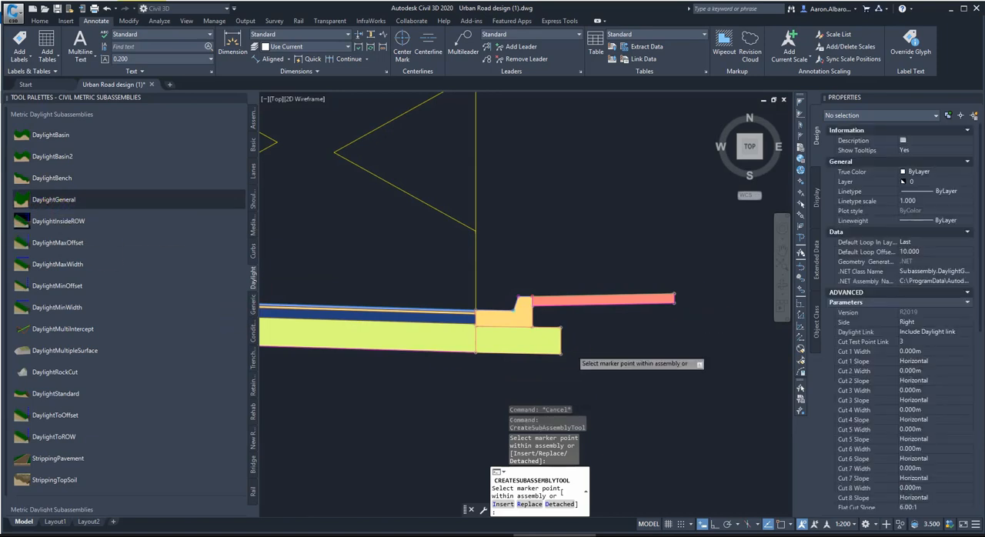
scroll(681, 301, "up", 7)
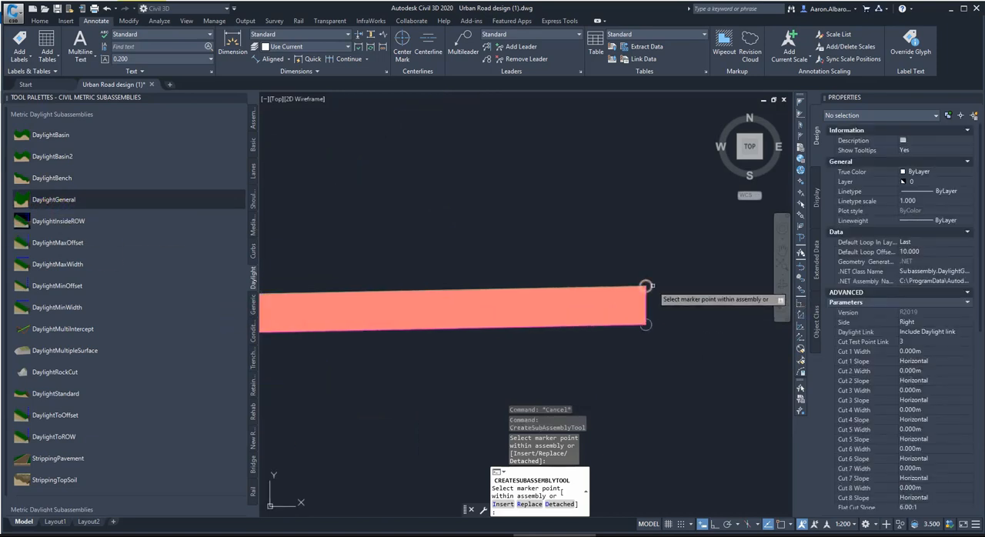
left_click(645, 286)
scroll(523, 314, "down", 3)
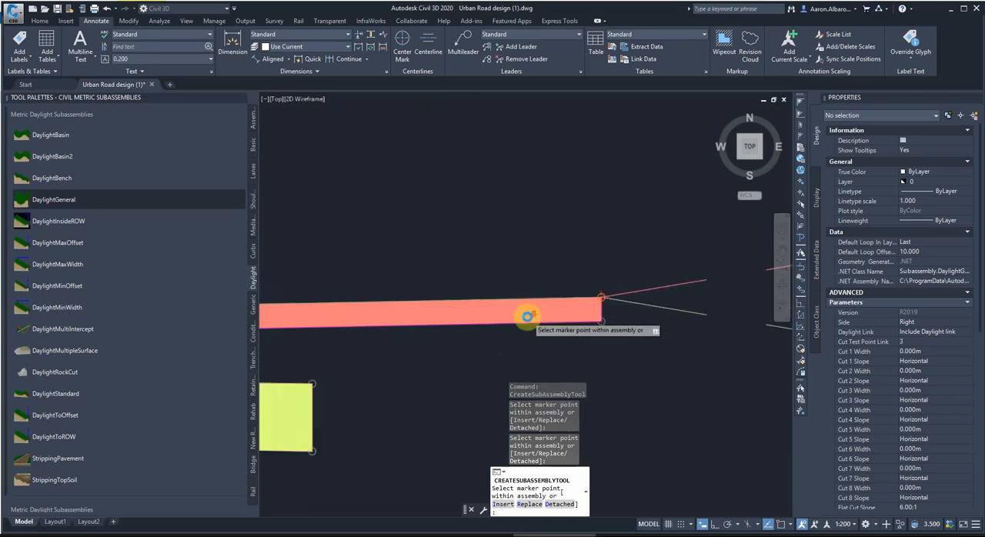
scroll(653, 346, "down", 2)
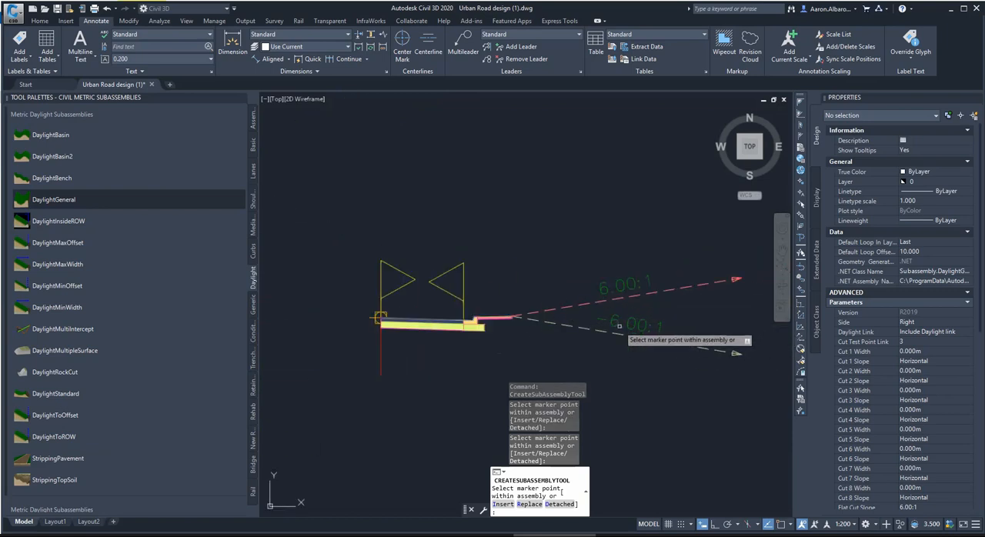
Finish placing subassemblies and set the DaylightGeneral subassembly's flat cut slope to 10.00:1.
key("Escape")
left_click(655, 247)
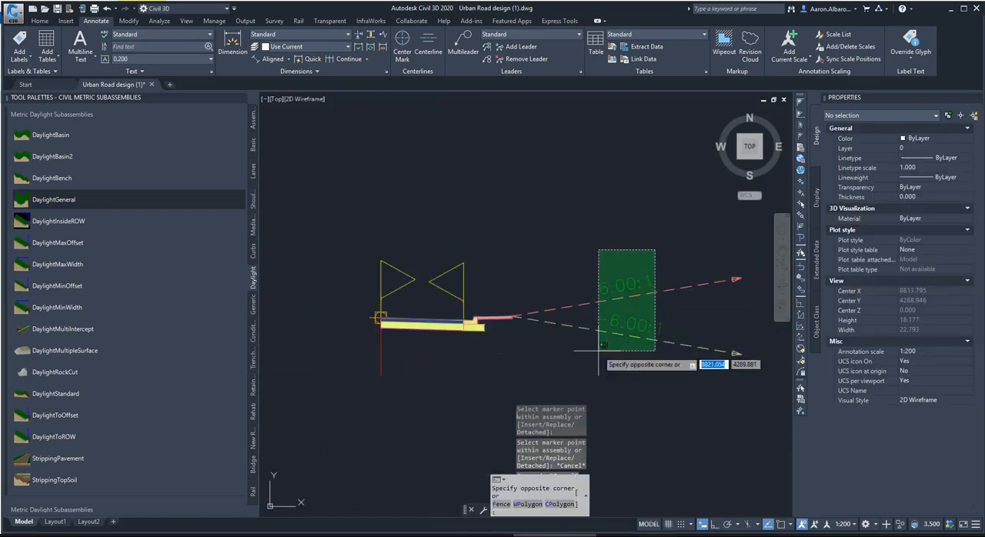
left_click(598, 353)
left_click(906, 416)
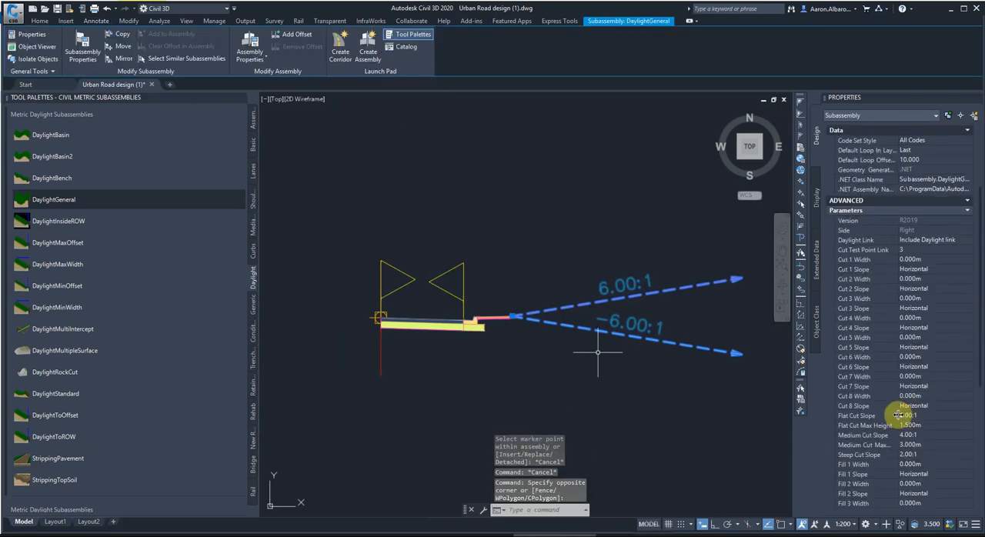
type("10.00")
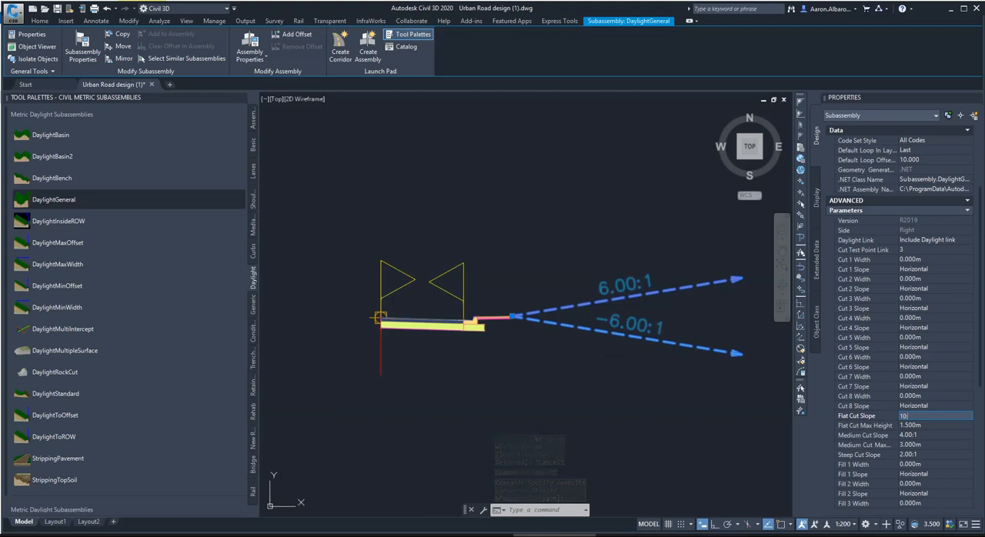
type(":1")
left_click(907, 424)
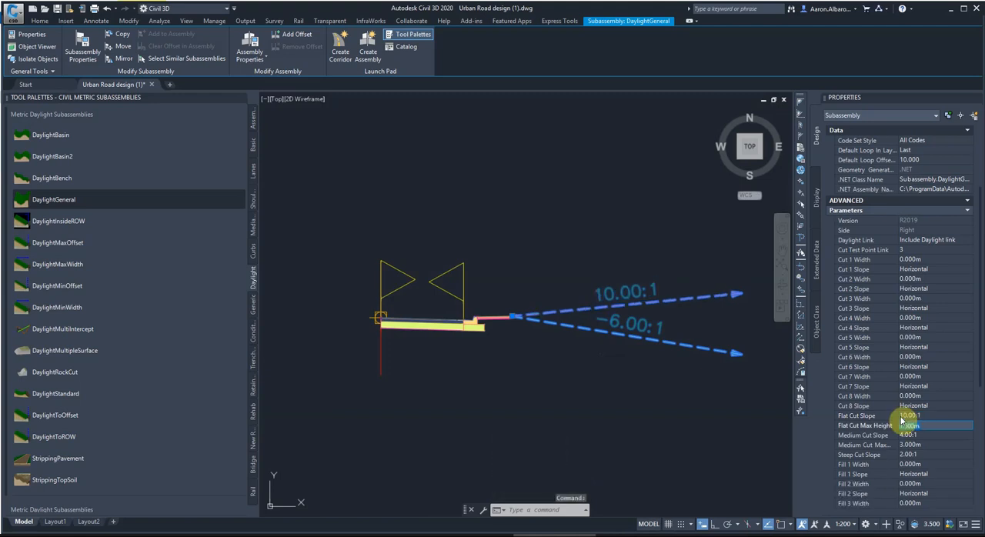
Set the DaylightGeneral subassembly's flat fill slope to 10.00:1 and clear the selection.
scroll(908, 435, "down", 2)
left_click(911, 462)
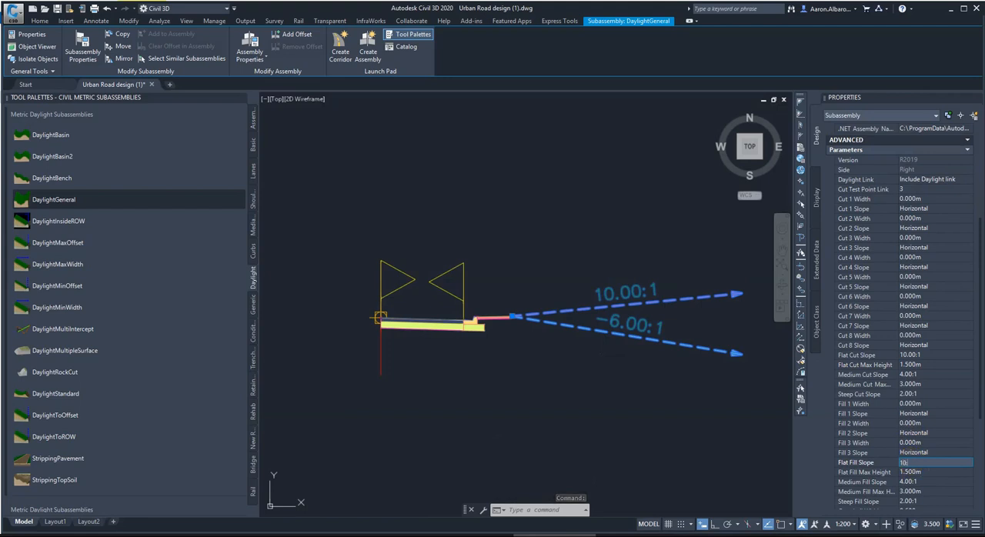
left_click(912, 467)
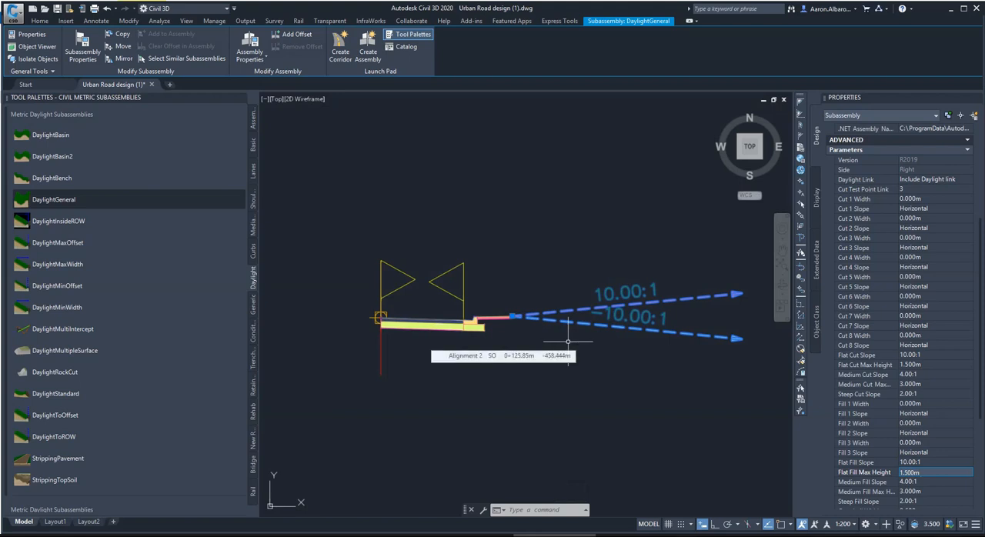
key("Escape")
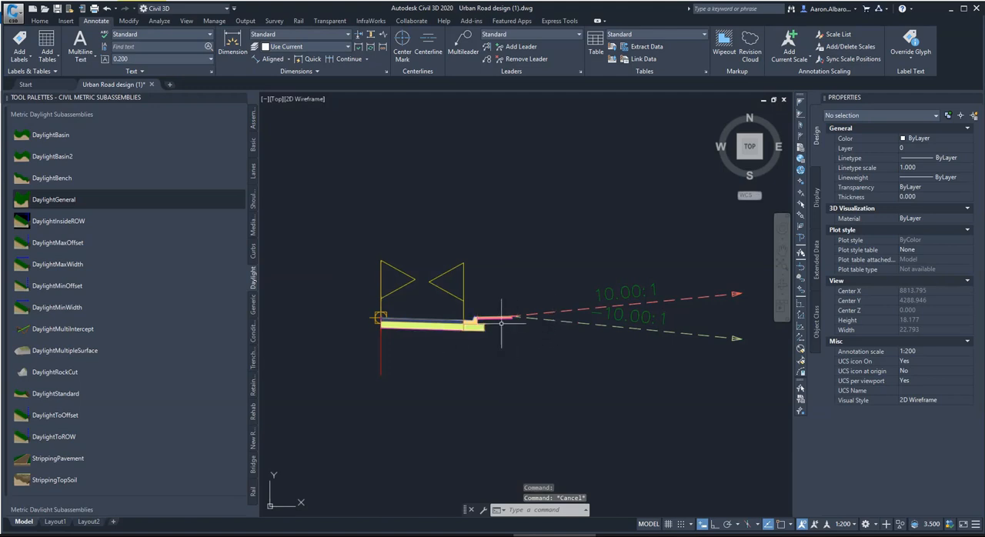
Start a linear dimension and examine the road reserve around the alignment in plan before returning to the assembly.
scroll(501, 323, "up", 4)
scroll(577, 316, "down", 4)
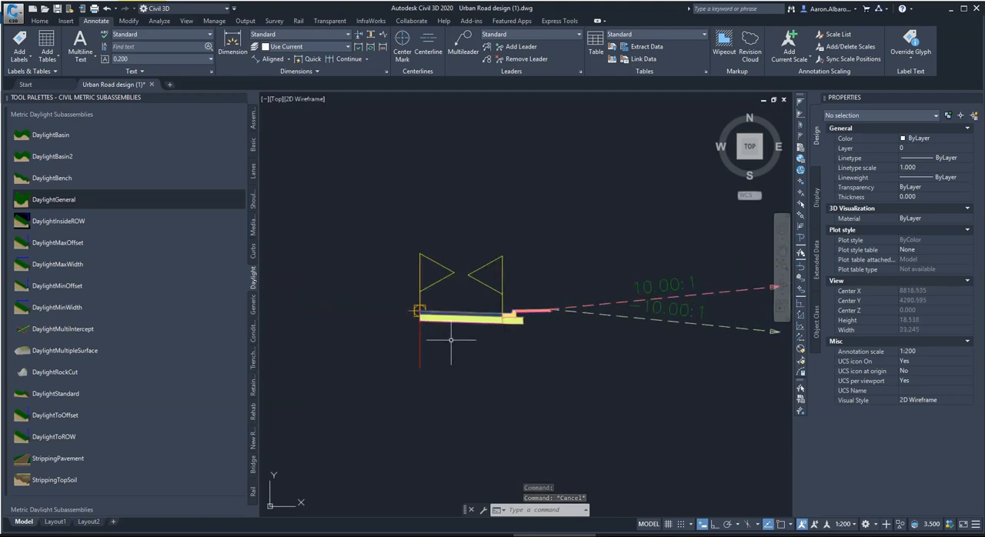
scroll(567, 322, "down", 2)
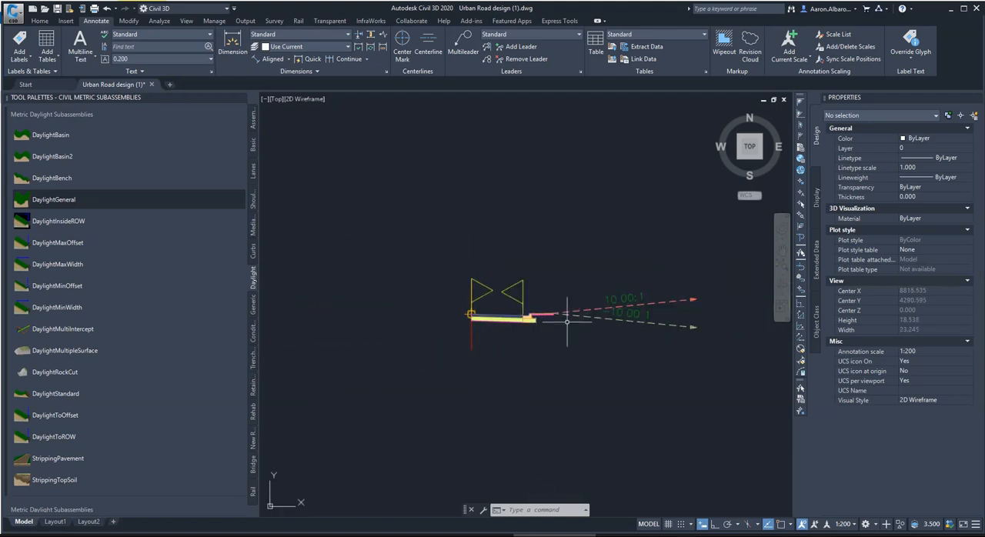
scroll(446, 320, "up", 2)
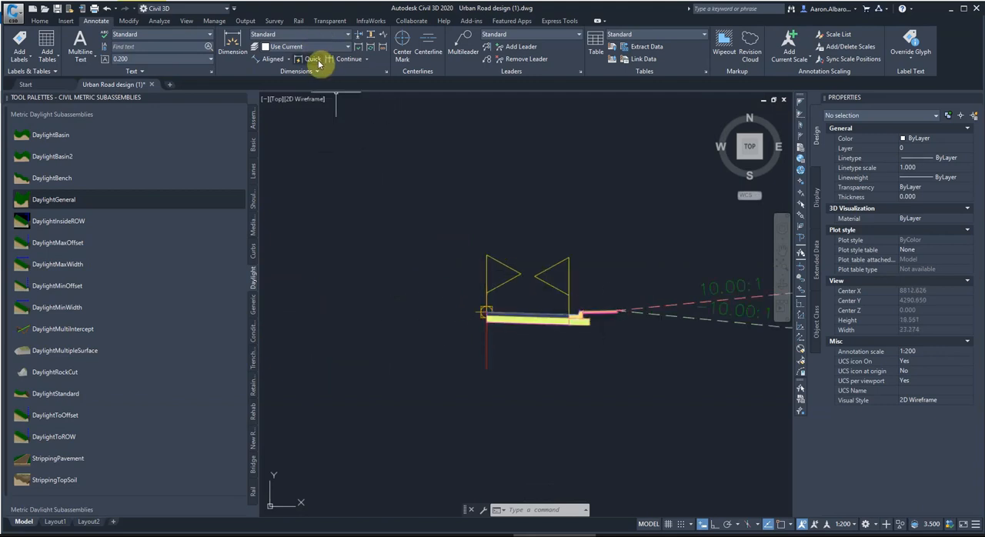
left_click(271, 60)
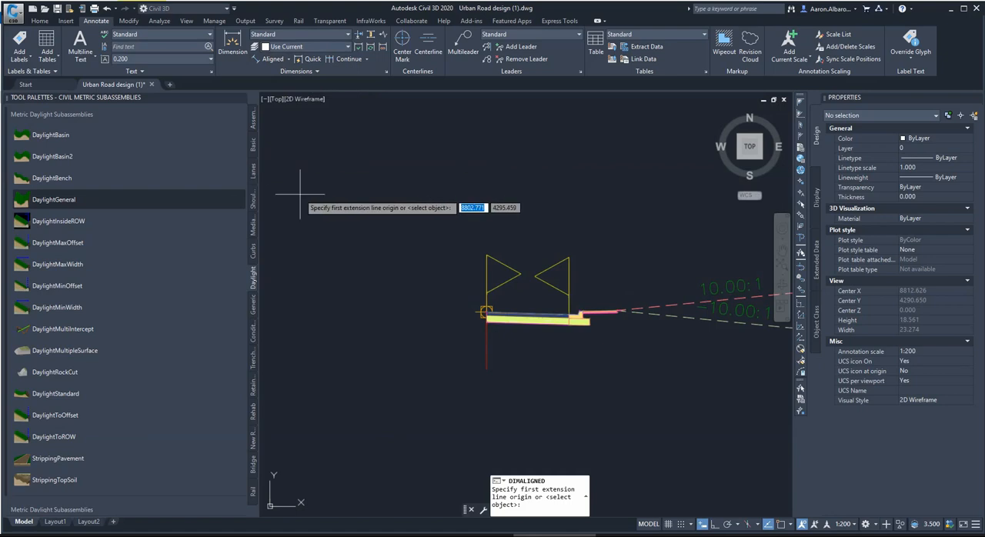
left_click(291, 60)
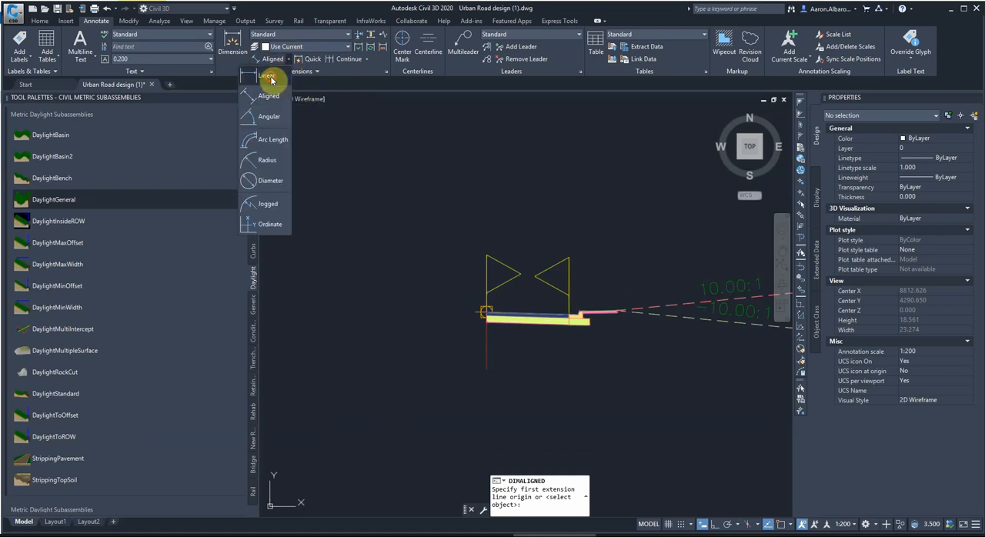
left_click(271, 80)
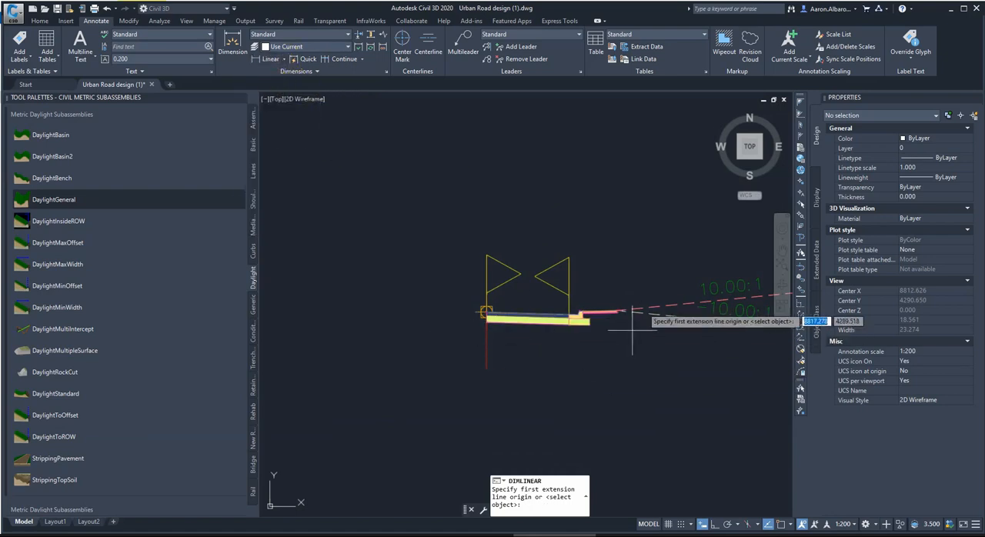
scroll(646, 300, "down", 10)
scroll(478, 339, "up", 10)
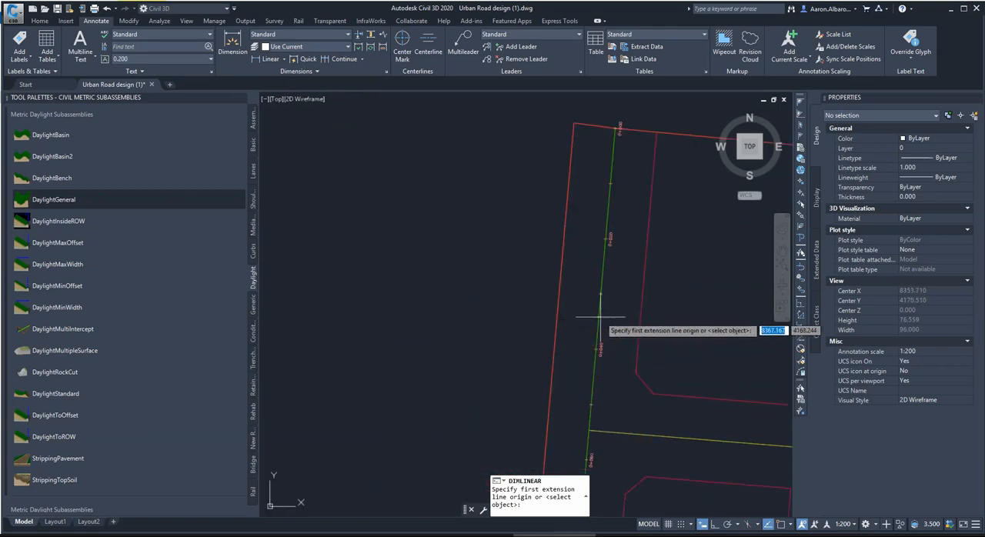
scroll(566, 317, "up", 4)
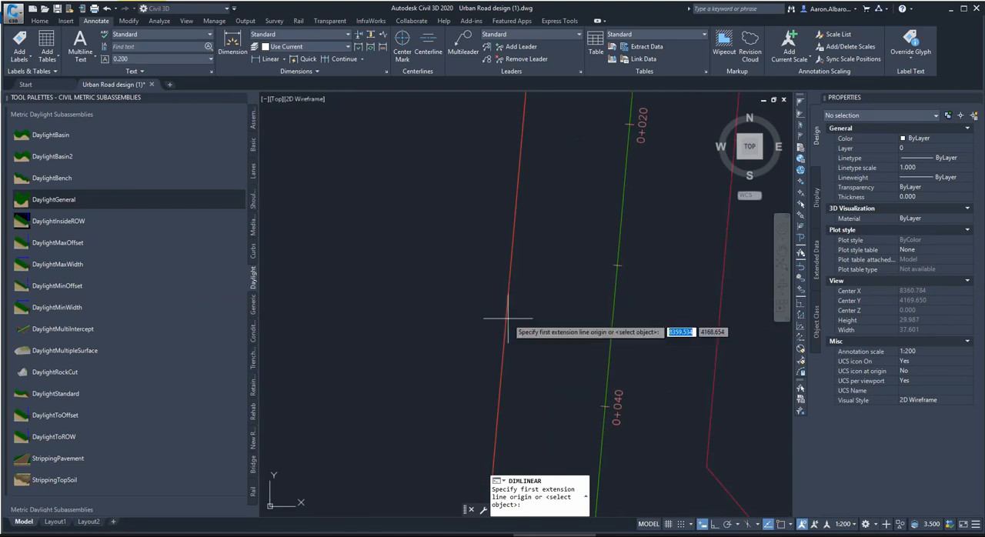
scroll(374, 322, "down", 2)
scroll(365, 333, "down", 3)
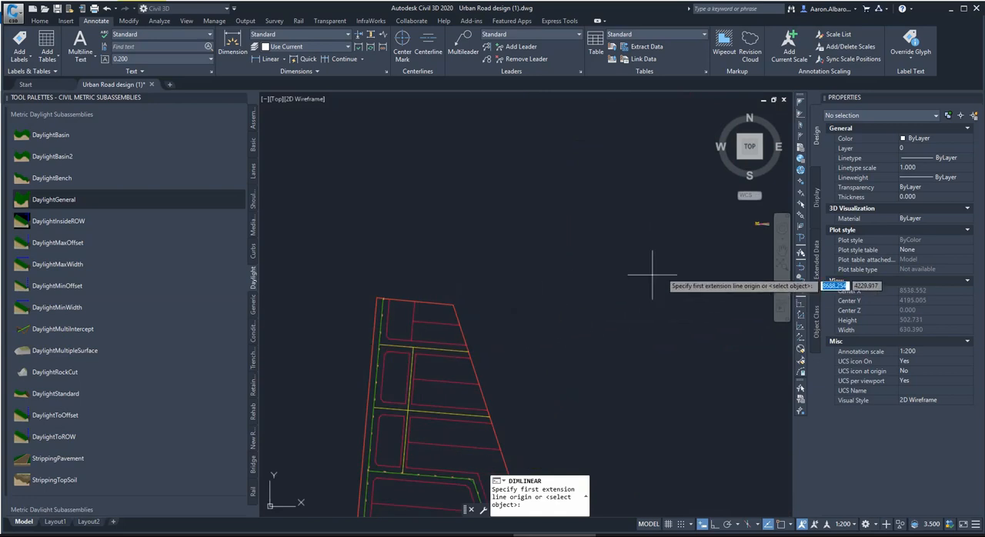
scroll(628, 265, "up", 10)
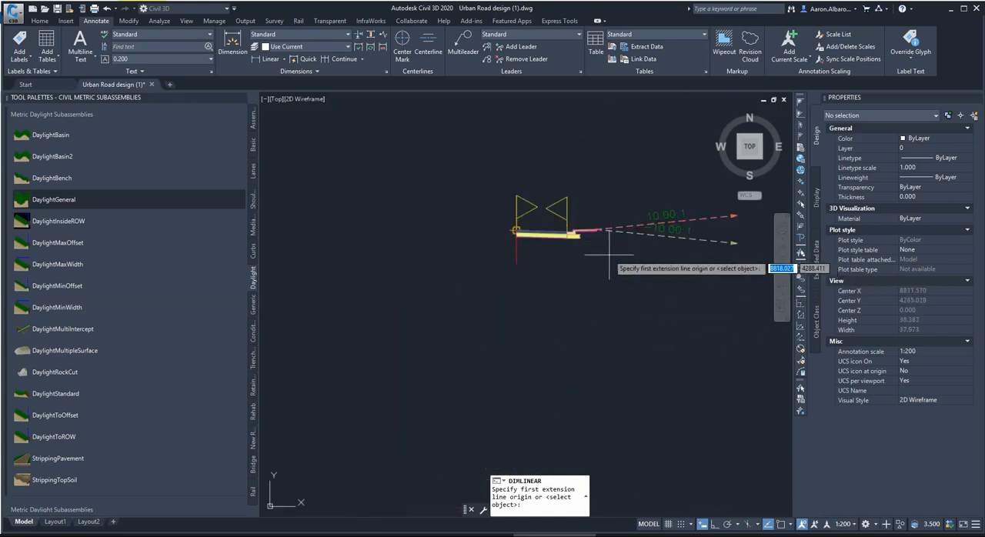
Turn on object snap and measure the horizontal width from the assembly's centerline to the sidewalk's outer edge without keeping the dimension.
left_click(779, 524)
scroll(393, 254, "up", 5)
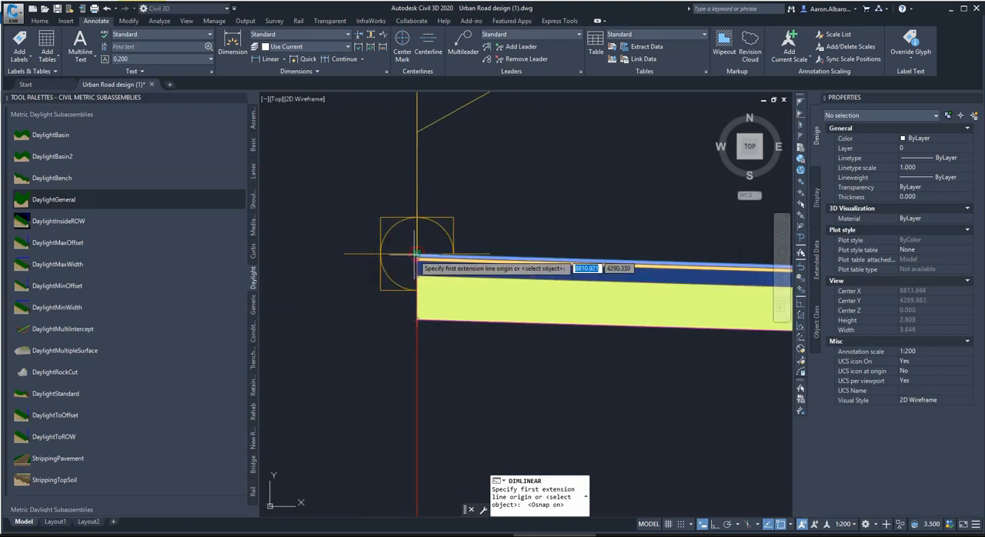
left_click(395, 237)
scroll(331, 324, "down", 5)
scroll(571, 303, "up", 6)
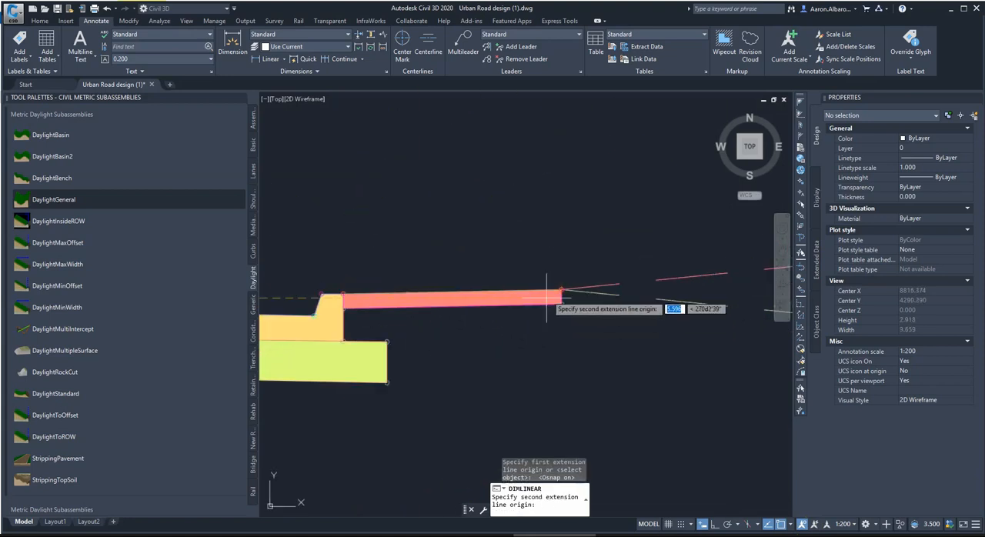
left_click(575, 306)
scroll(462, 370, "down", 4)
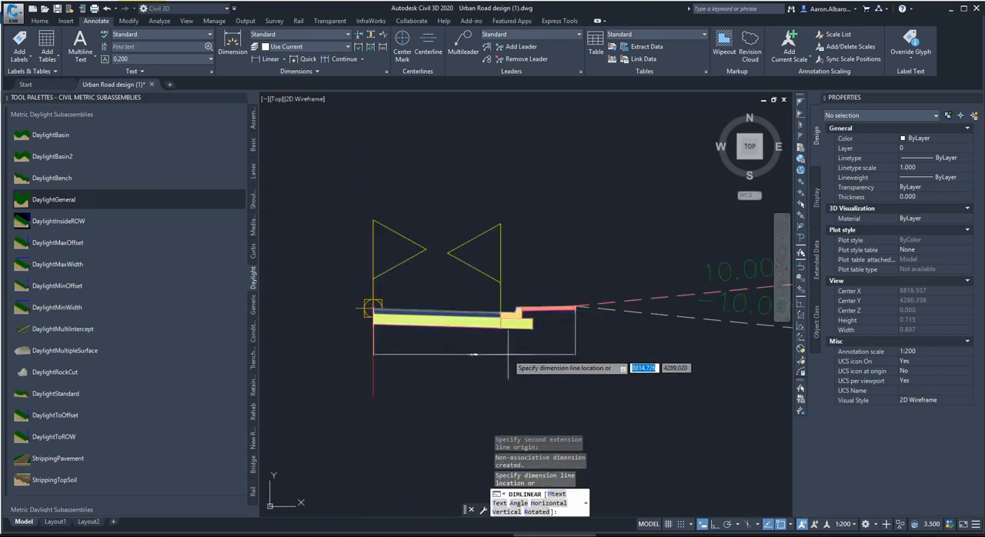
scroll(377, 416, "up", 6)
scroll(508, 324, "down", 4)
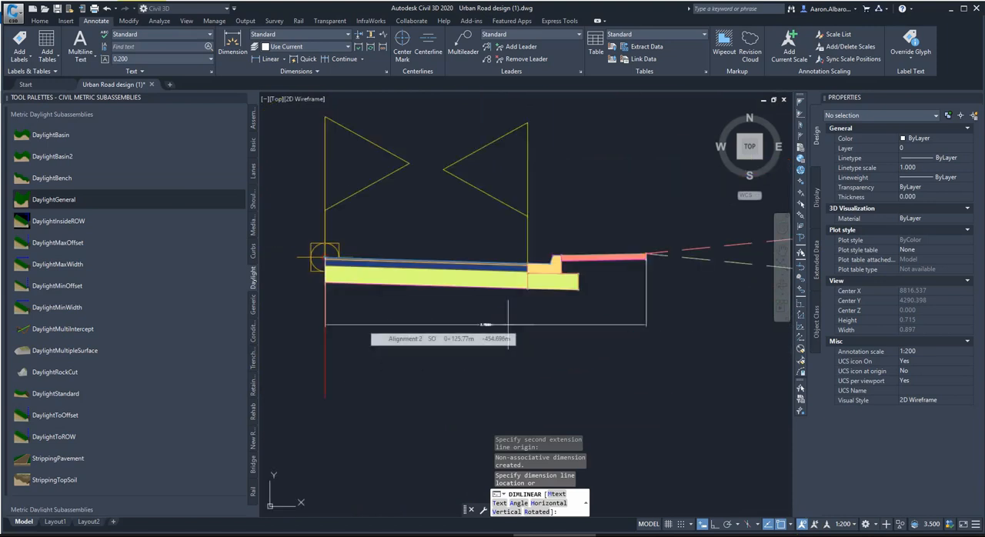
key("Escape")
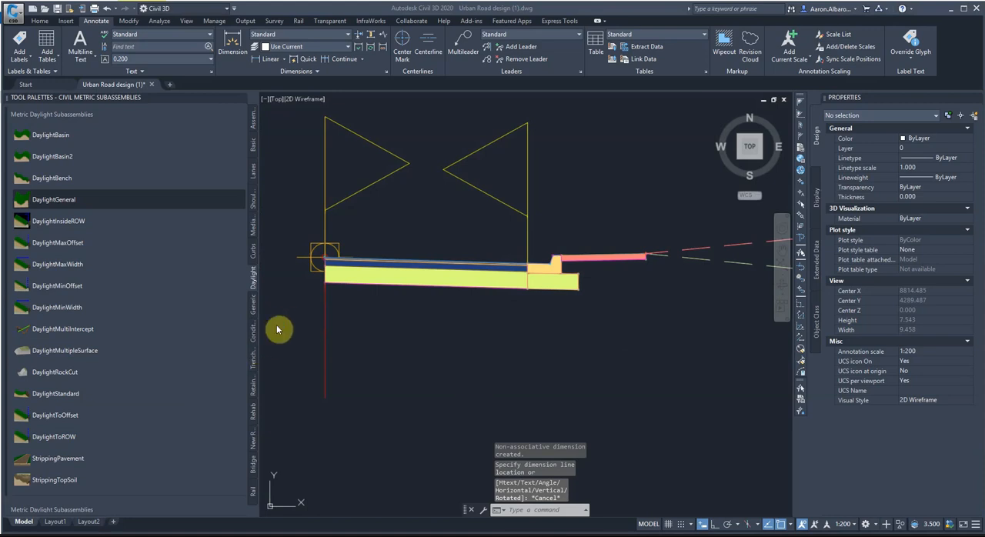
Switch to the Casio calculator, compute 7.5-5.7 as a decimal, and return to Civil 3D.
left_click_drag(984, 147, 465, 146)
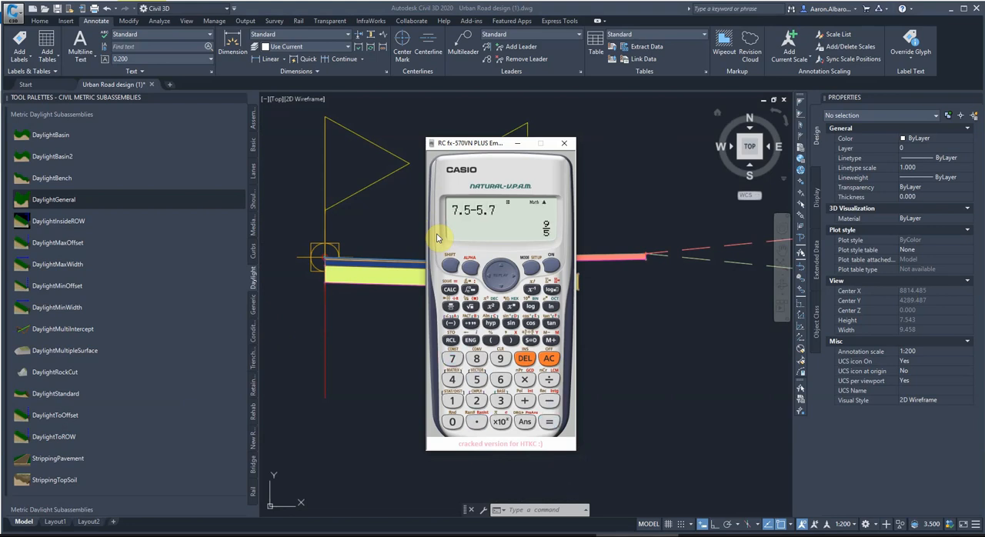
left_click(531, 341)
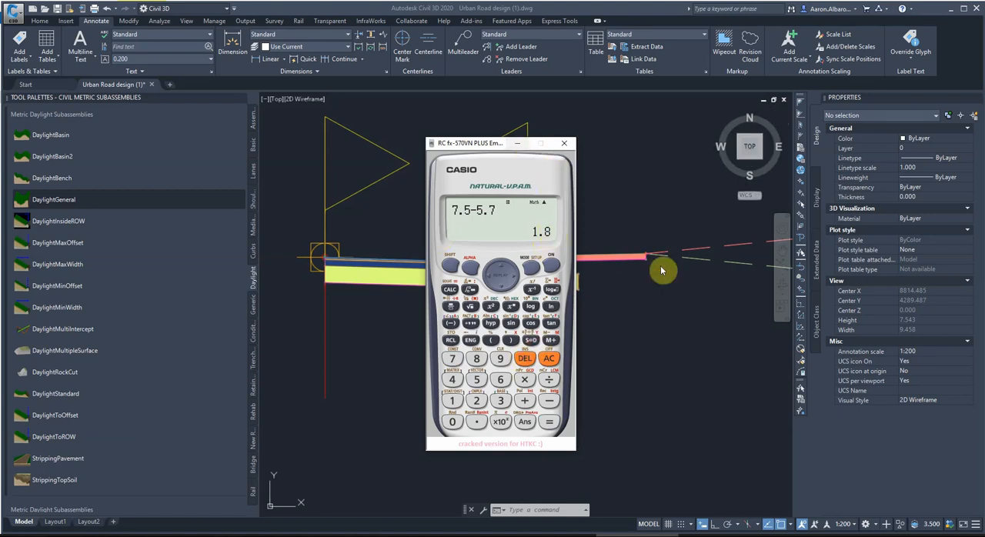
left_click(565, 145)
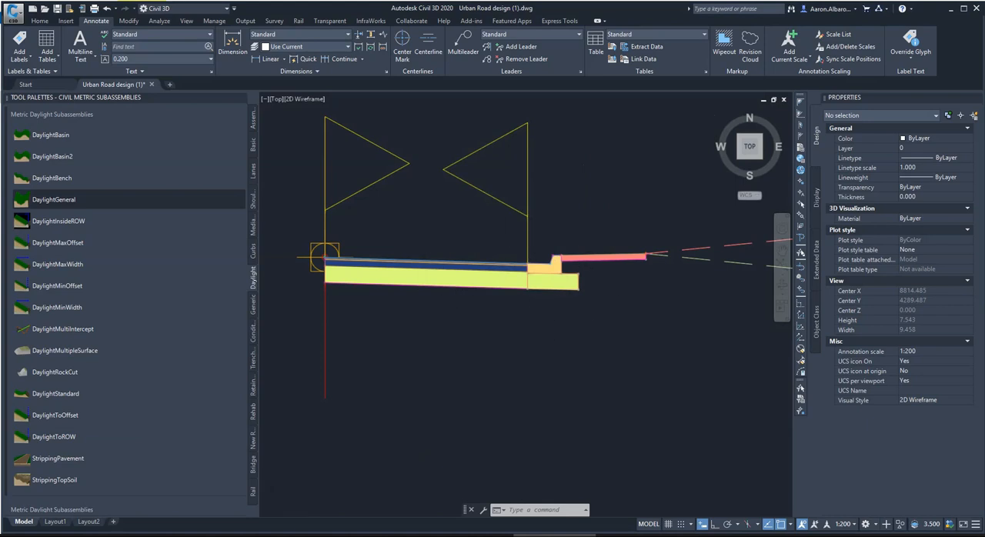
Set the UrbanSidewalk subassembly's inside boulevard width to 1.500 m.
scroll(539, 230, "down", 5)
scroll(573, 241, "up", 3)
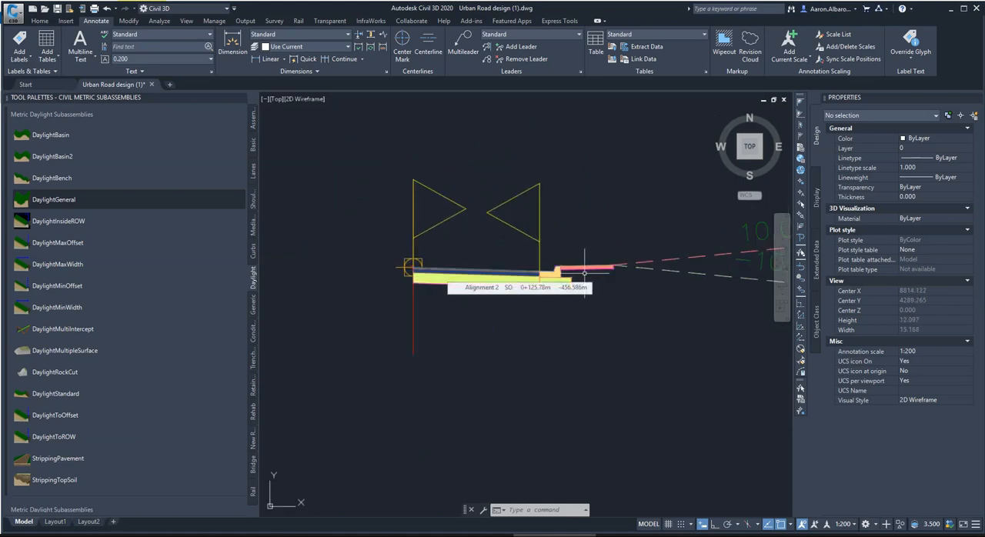
scroll(589, 270, "up", 1)
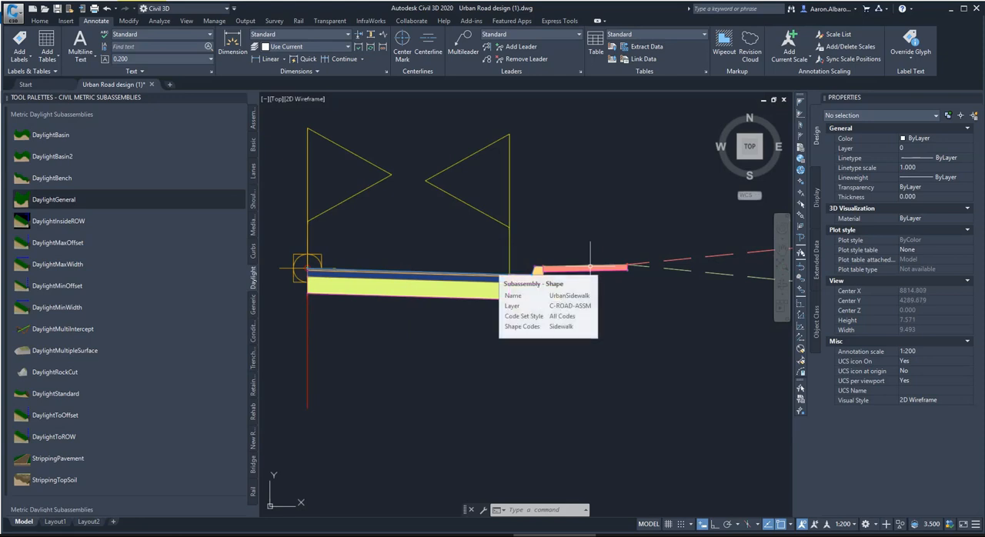
left_click(577, 268)
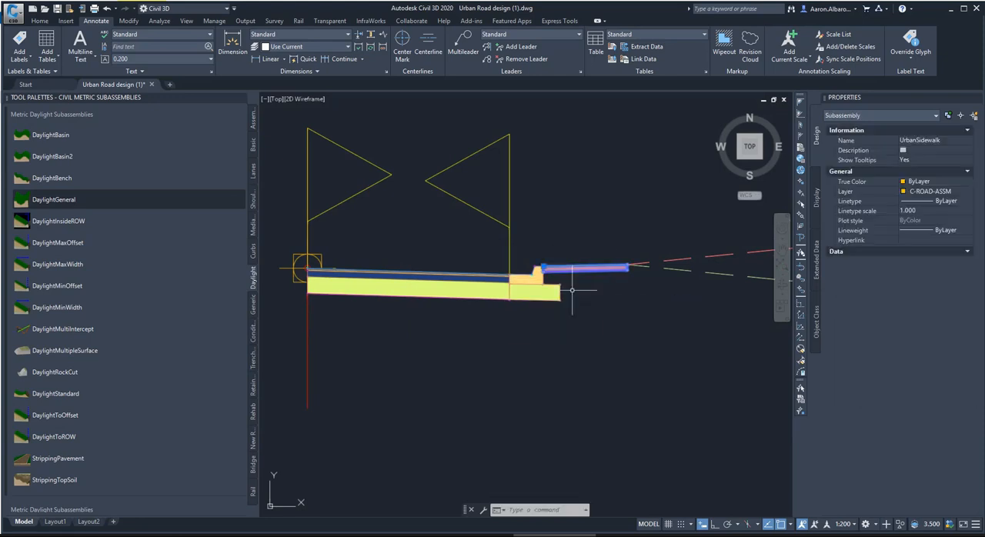
left_click(908, 361)
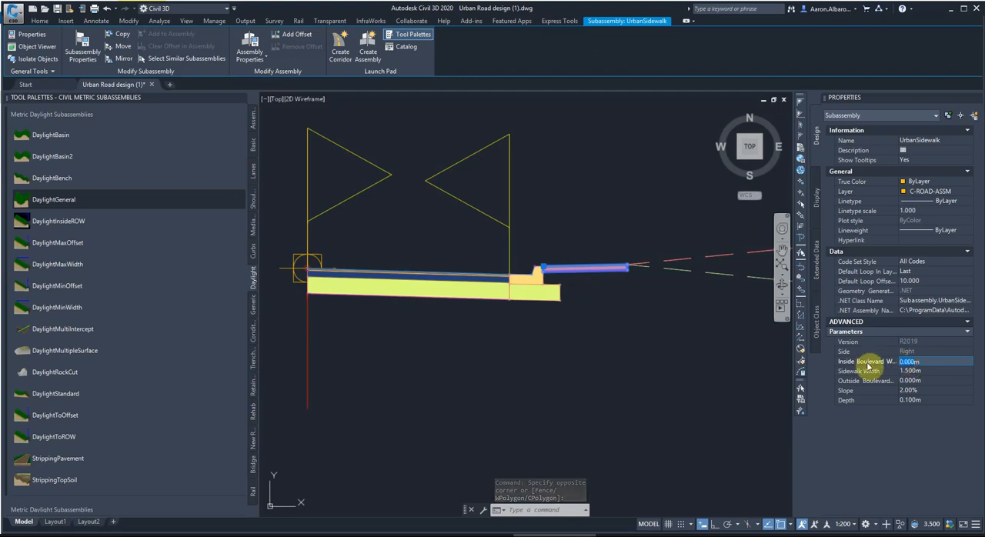
type("1.5")
key("Tab")
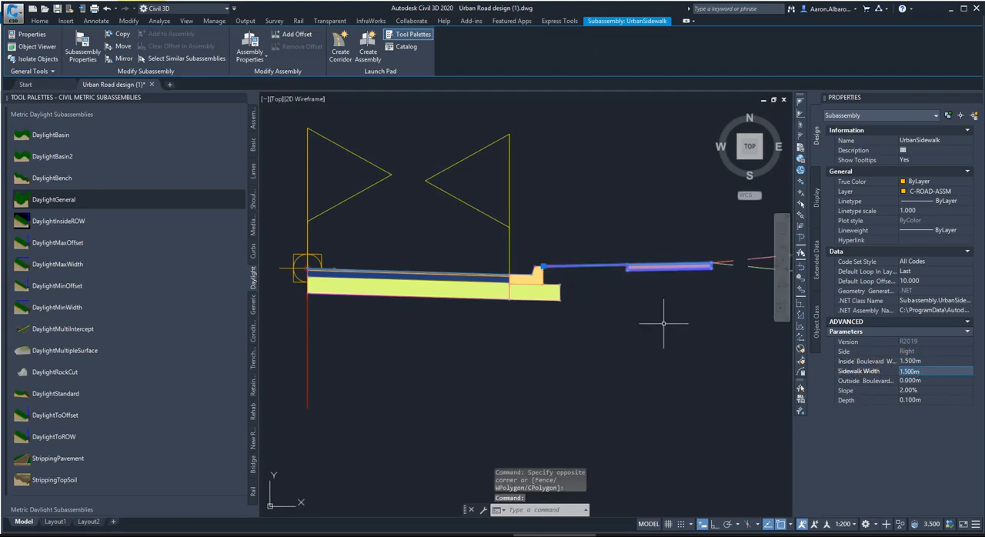
Set the UrbanSidewalk subassembly's outside boulevard width to 0.300 m and check the daylight connection at its outer edge.
scroll(664, 324, "down", 4)
scroll(713, 301, "up", 6)
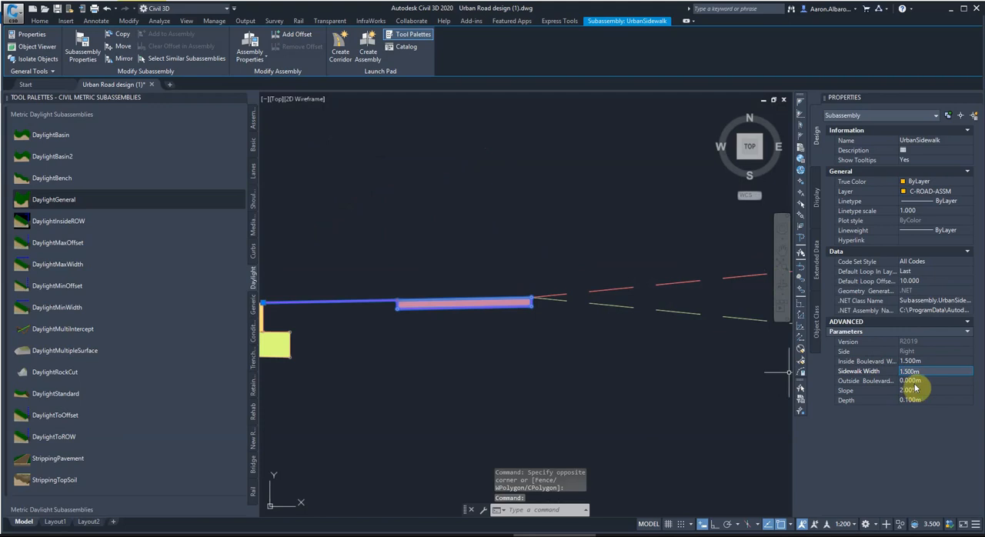
key("Tab")
type("0.3")
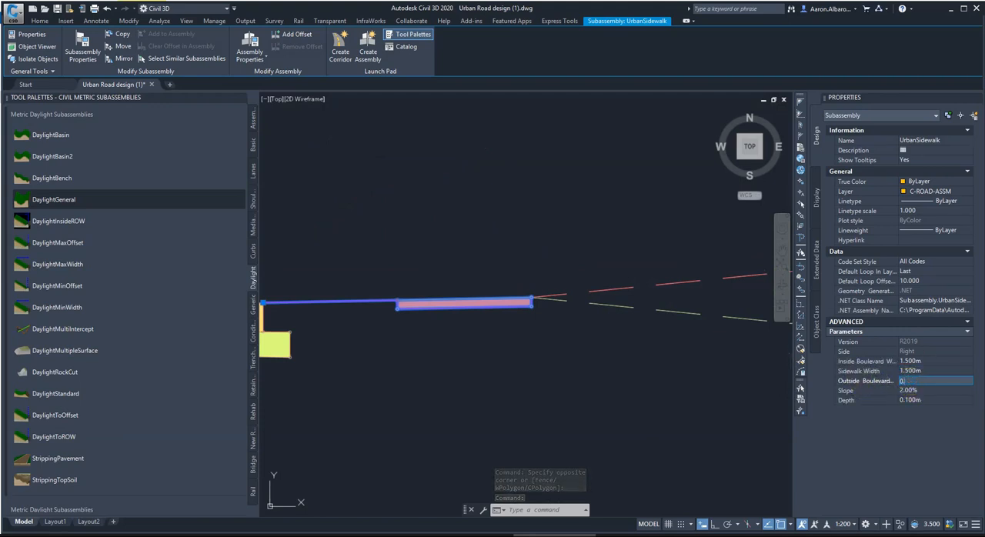
key("Tab")
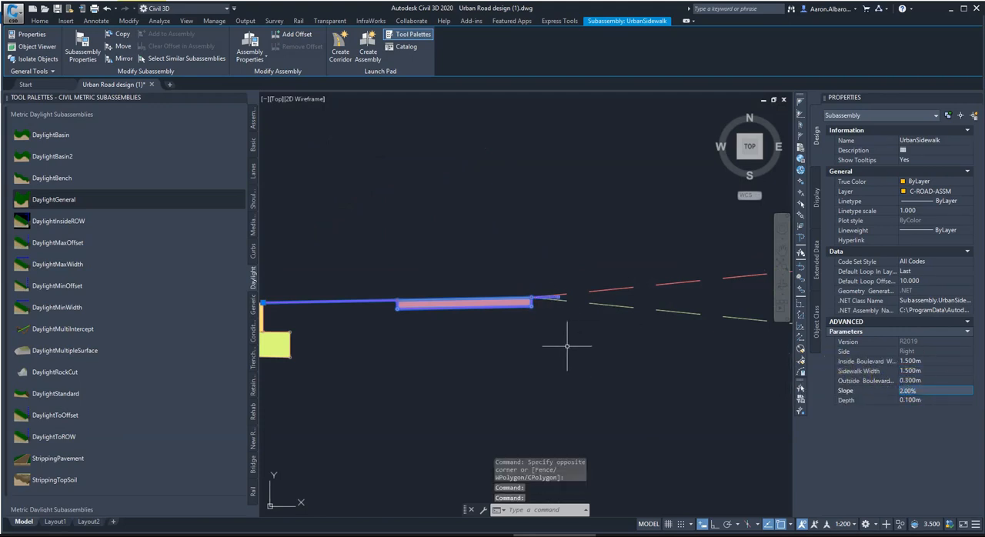
scroll(620, 334, "down", 2)
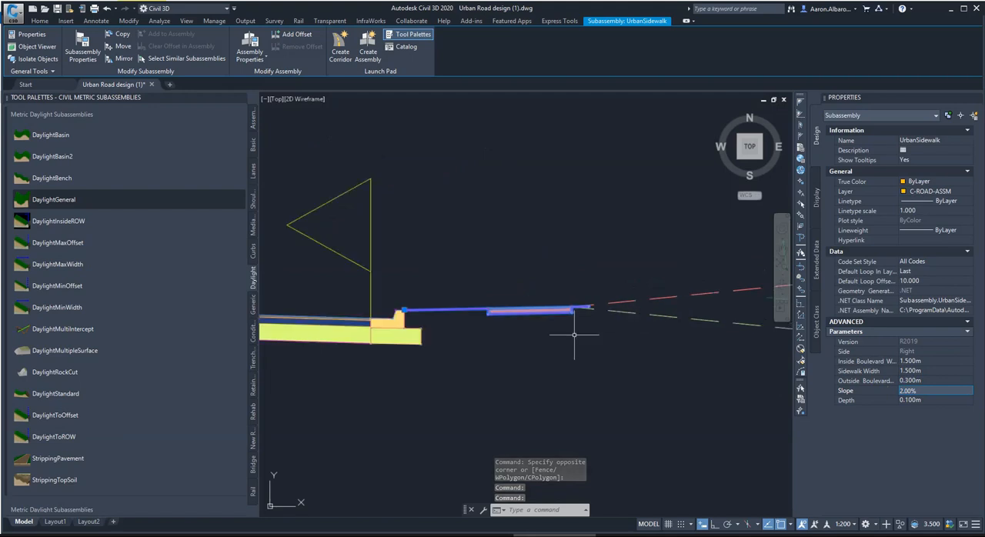
scroll(589, 312, "up", 3)
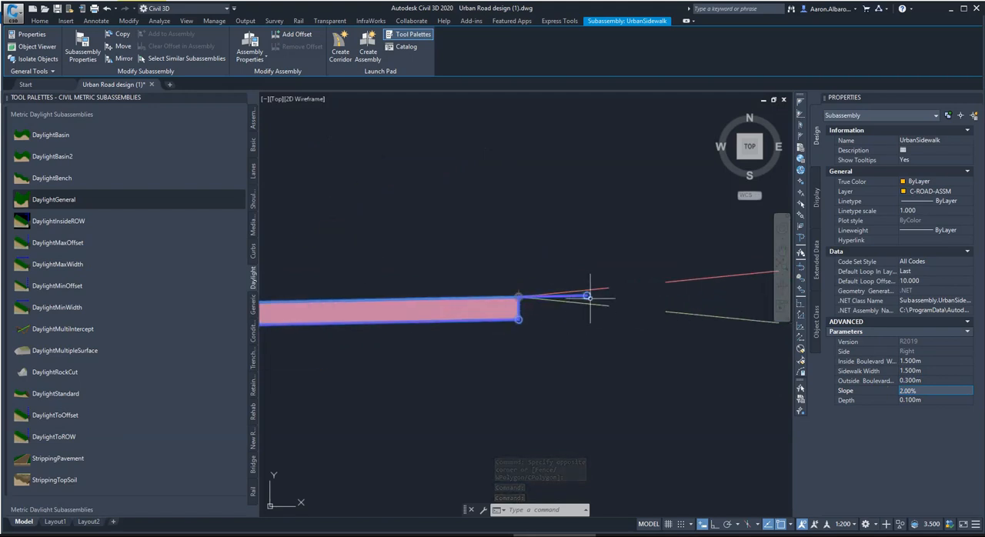
Examine where the daylight slopes attach relative to the outside boulevard's outer end.
scroll(510, 294, "up", 3)
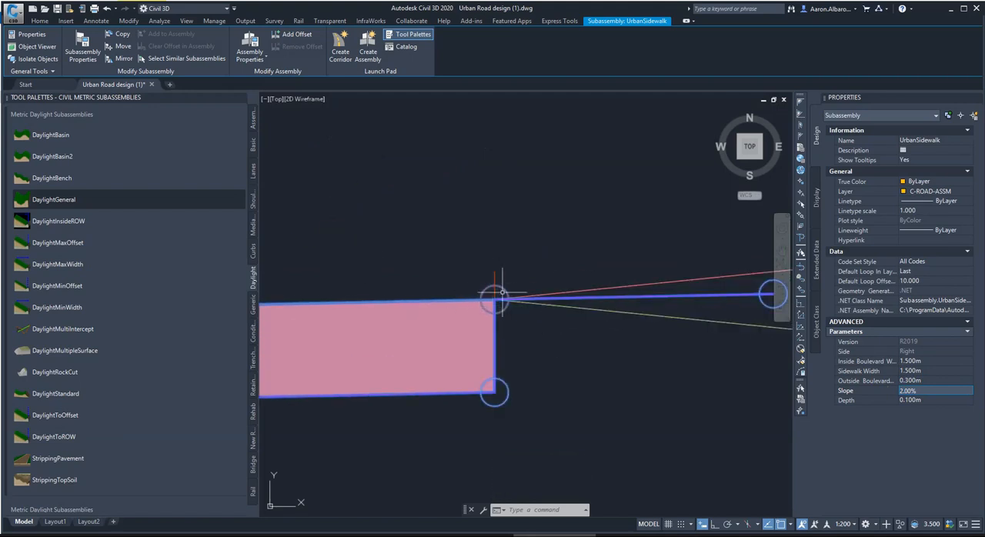
scroll(479, 306, "down", 2)
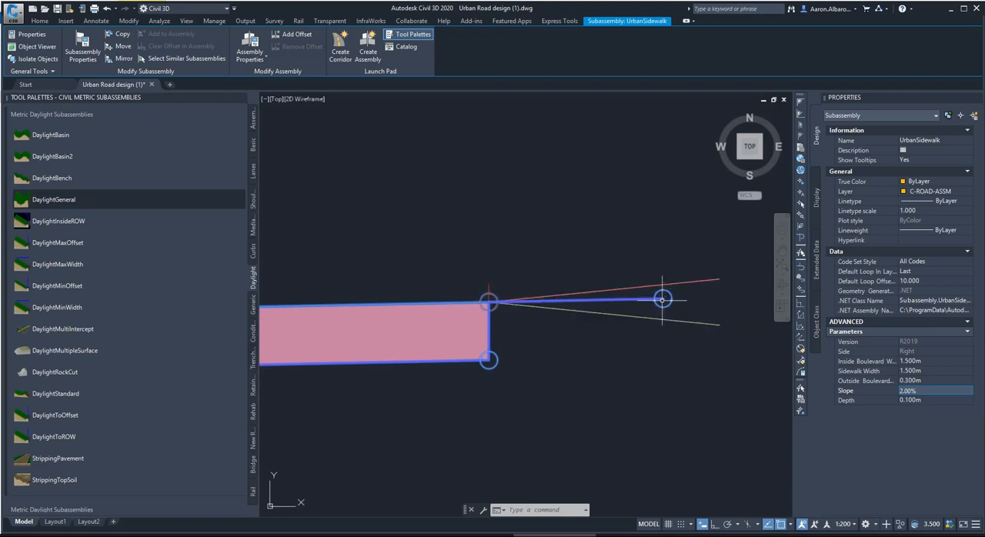
key("Escape")
key("Escape")
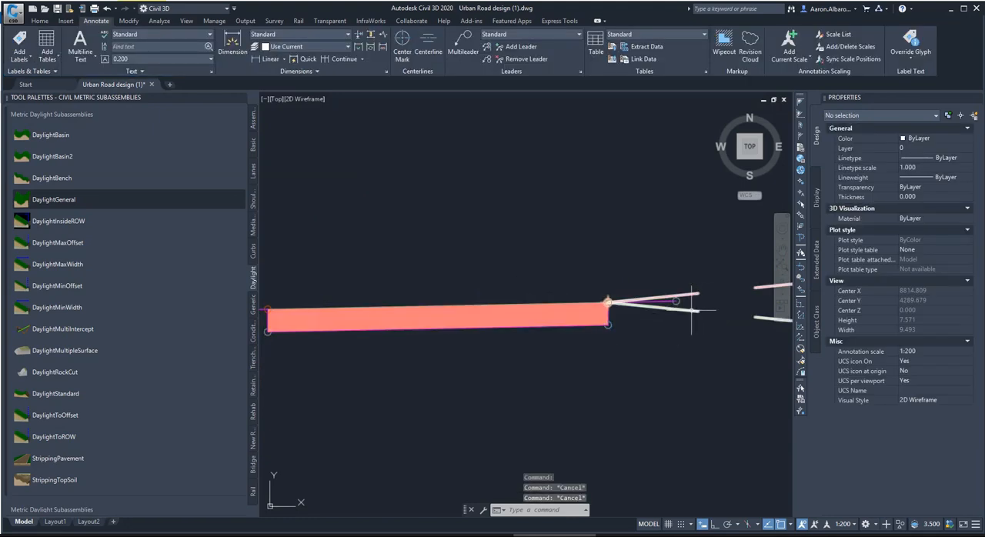
left_click(649, 311)
scroll(662, 308, "down", 2)
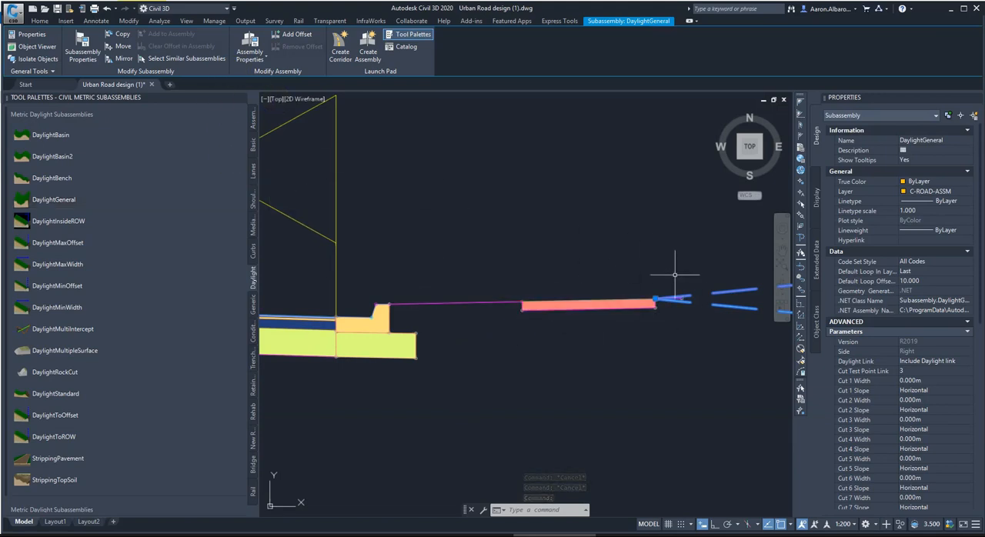
key("Escape")
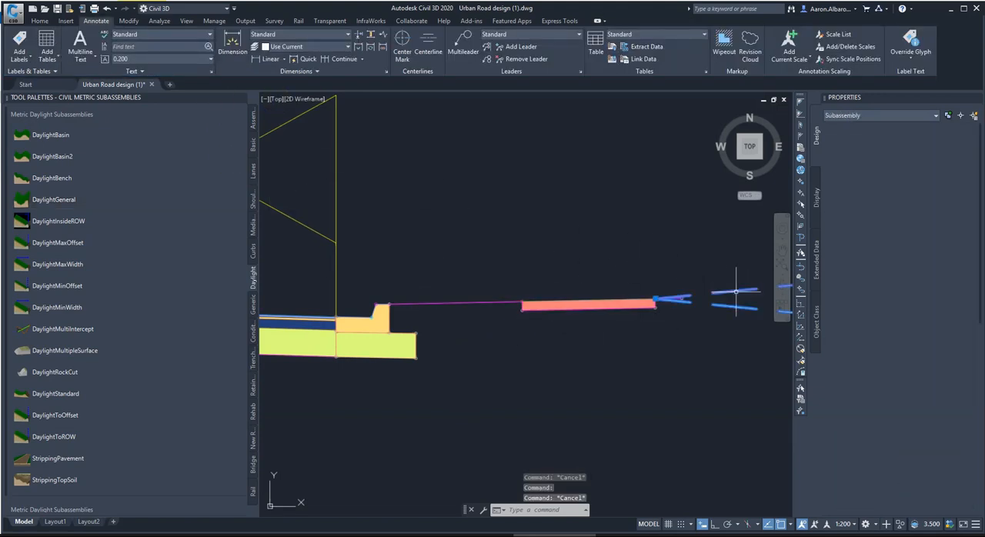
Move the DaylightGeneral subassembly to the marker point at the outer end of the outside boulevard.
left_click(736, 291)
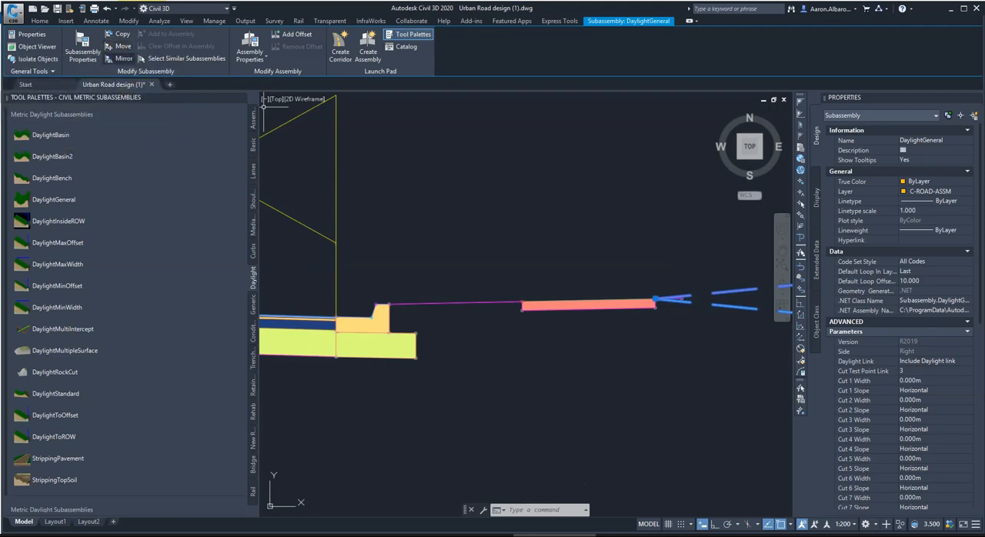
left_click(39, 20)
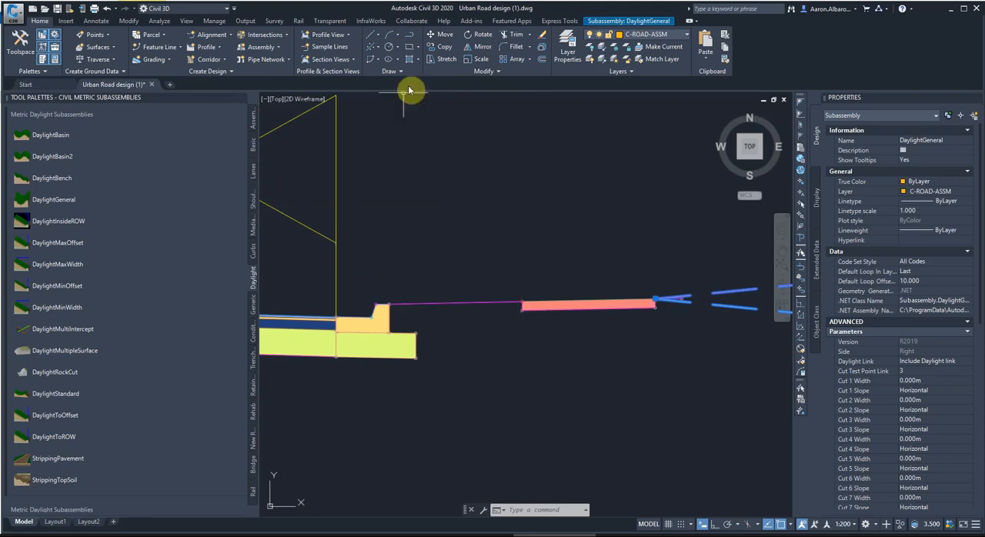
left_click(638, 21)
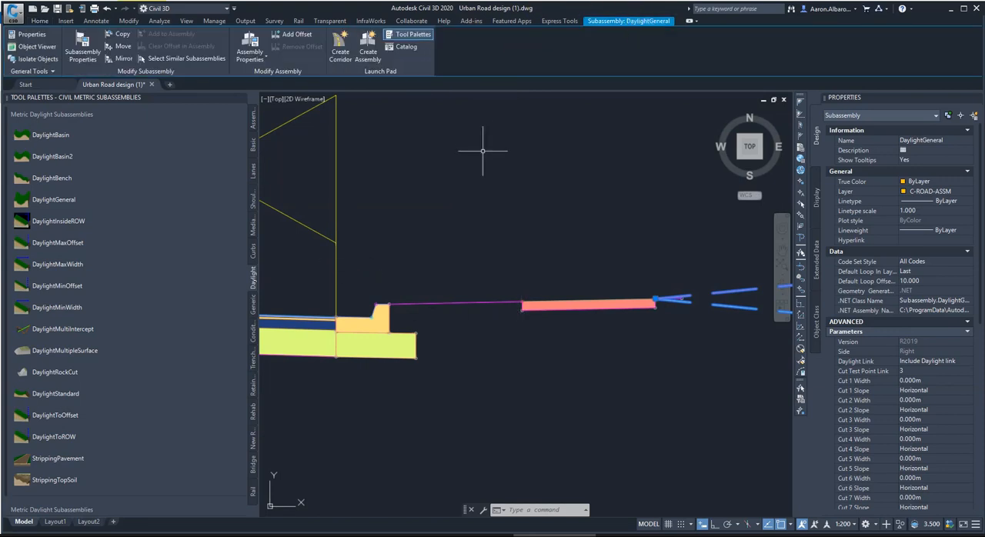
key("Escape")
key("Escape")
left_click(747, 282)
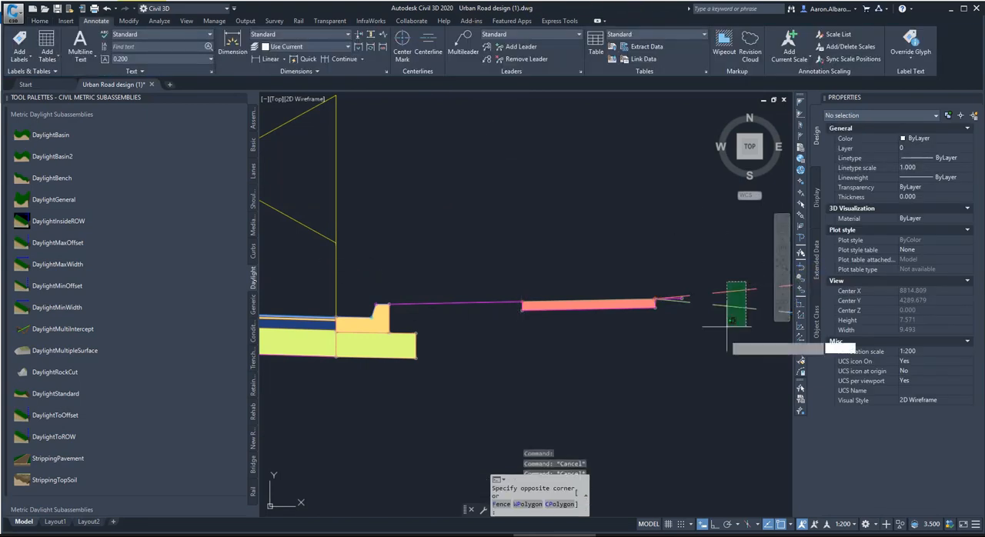
left_click(722, 340)
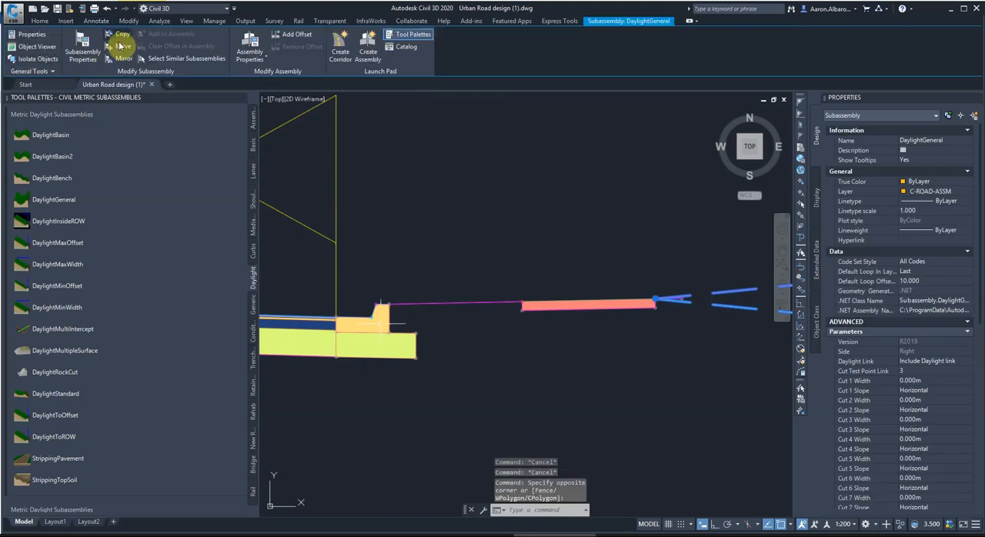
left_click(121, 48)
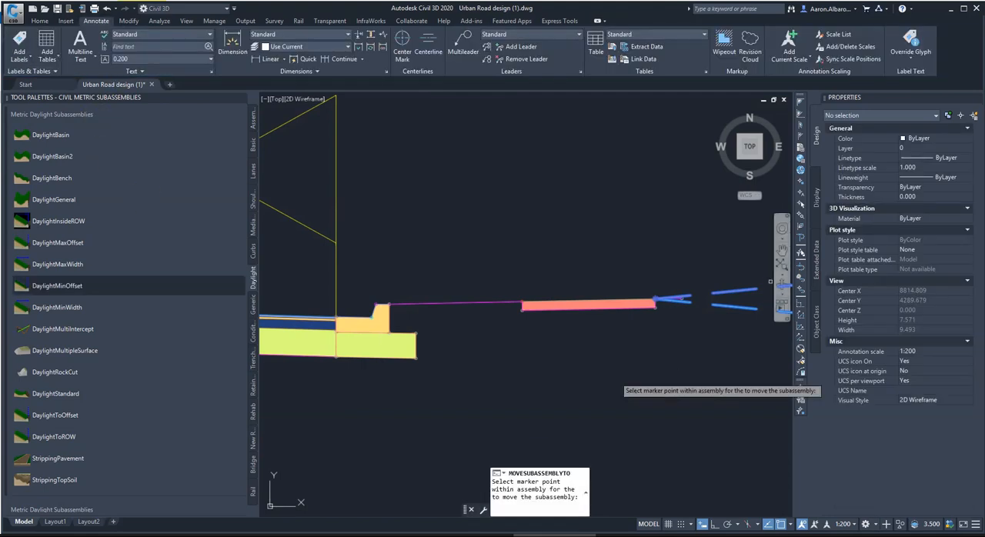
scroll(758, 291, "up", 4)
left_click(552, 323)
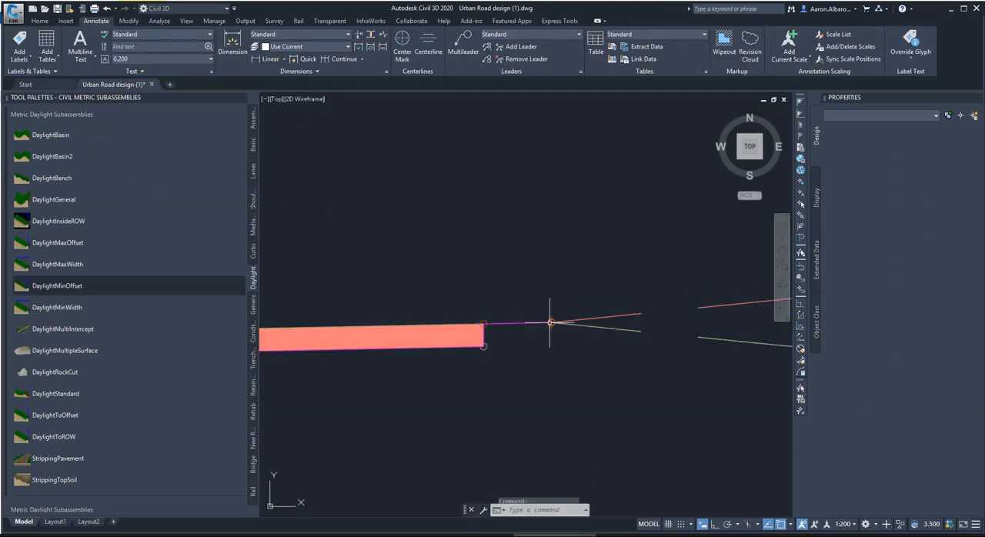
Mirror the lane, curb, sidewalk and daylight subassemblies to the other side of the assembly about its centerline marker.
scroll(631, 295, "down", 5)
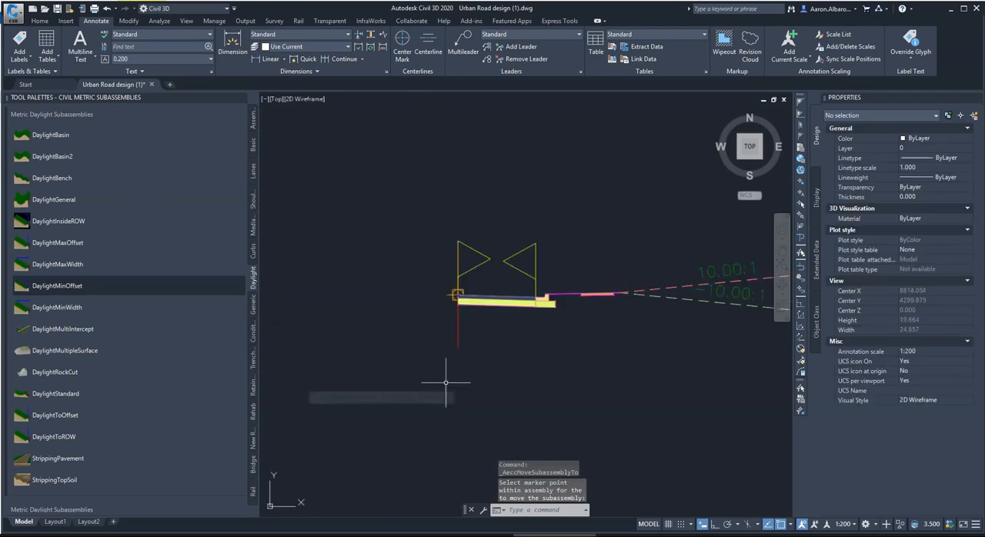
left_click(672, 243)
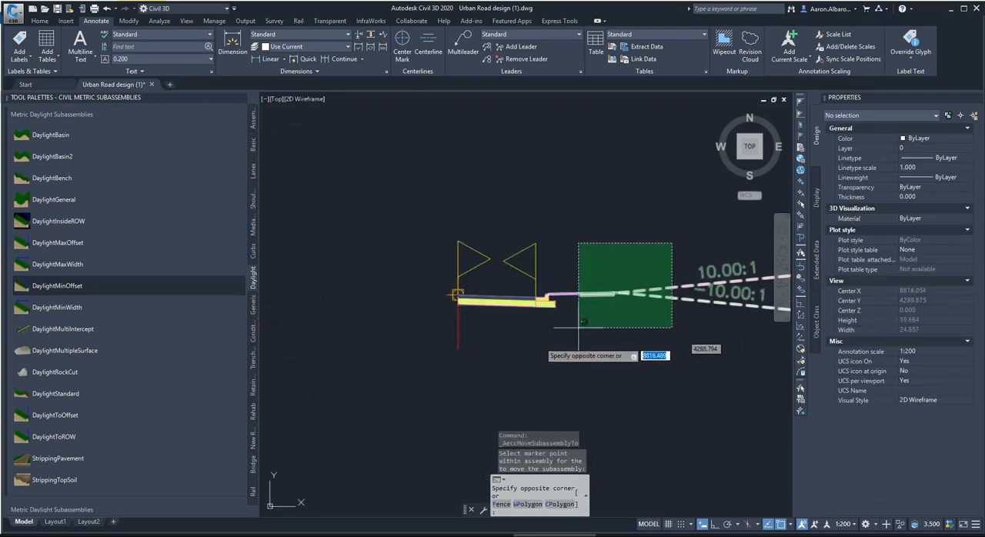
left_click(522, 358)
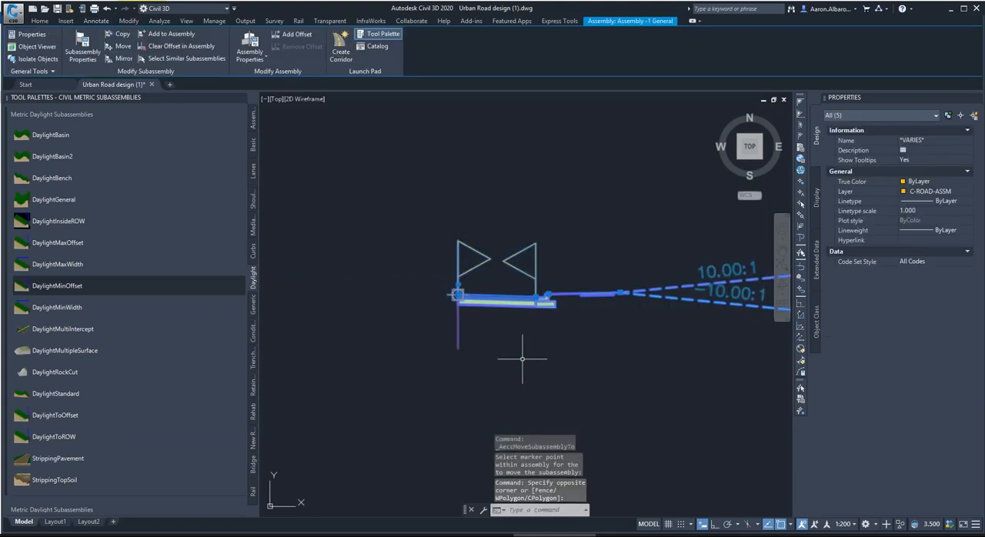
left_click(39, 20)
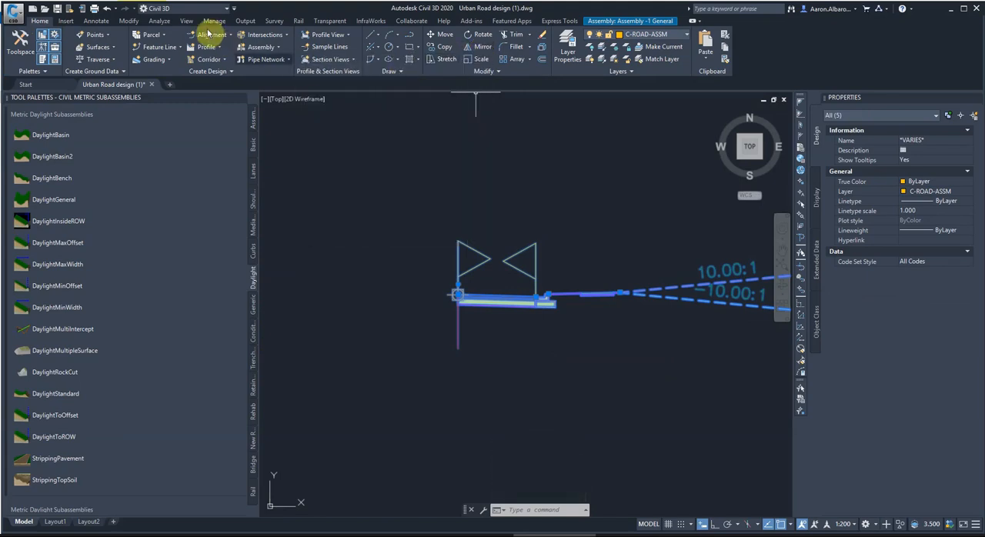
left_click(620, 21)
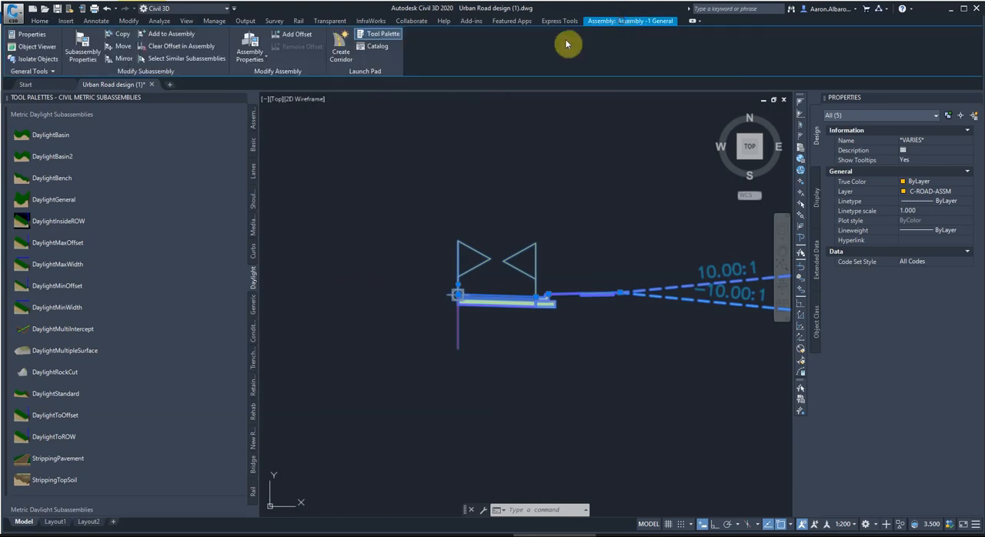
left_click(120, 62)
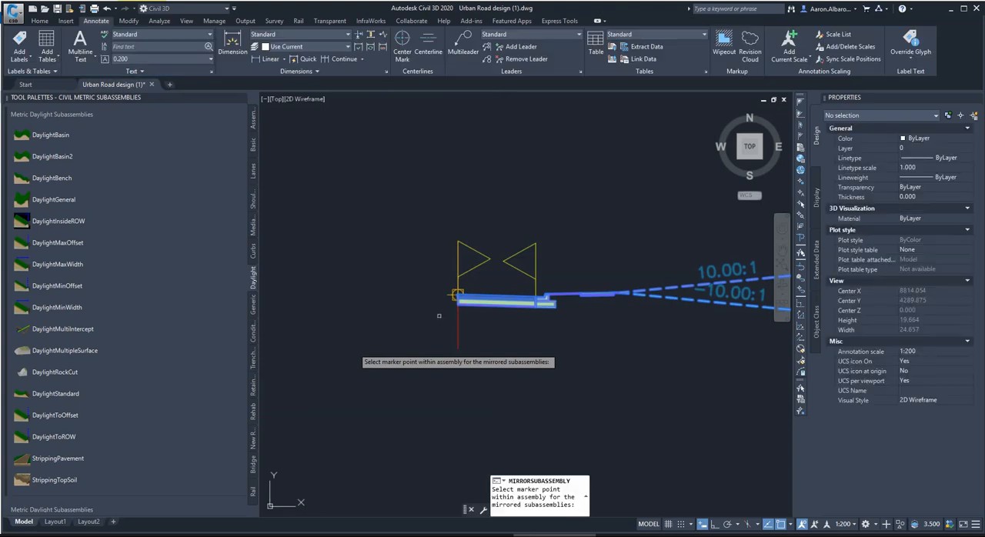
left_click(457, 295)
key("Escape")
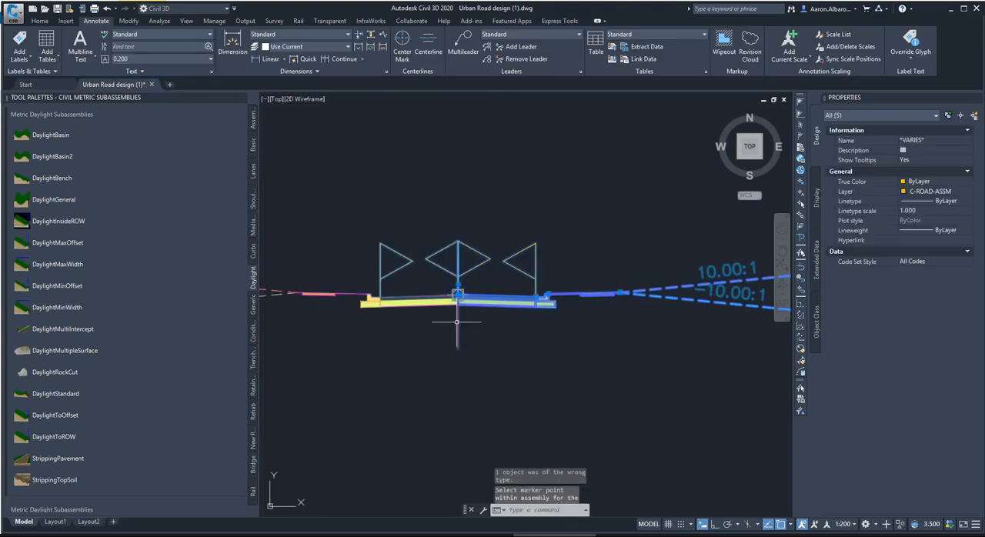
Measure the assembly's overall horizontal width between both outside boulevard ends with a linear dimension, then erase the dimension.
scroll(470, 319, "down", 3)
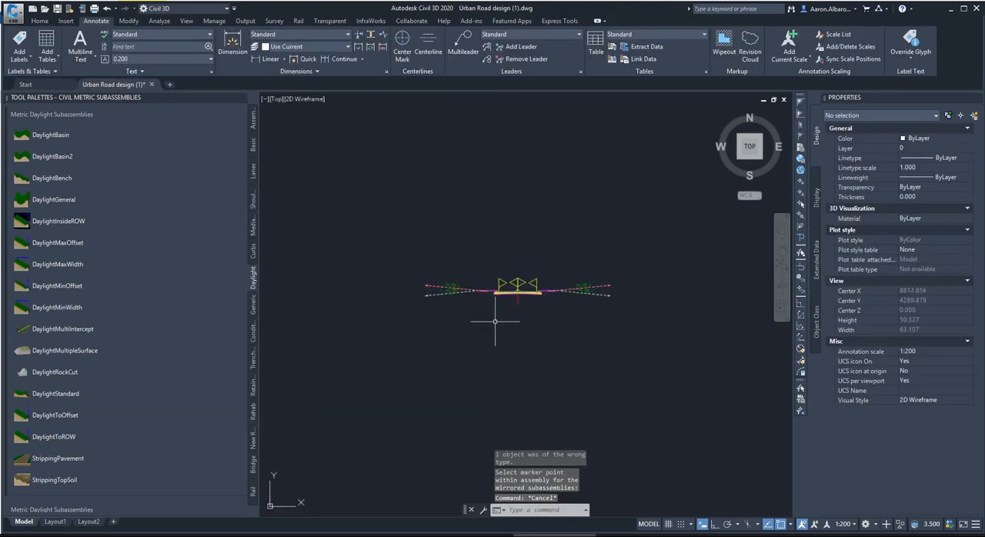
scroll(488, 323, "up", 2)
scroll(527, 285, "up", 4)
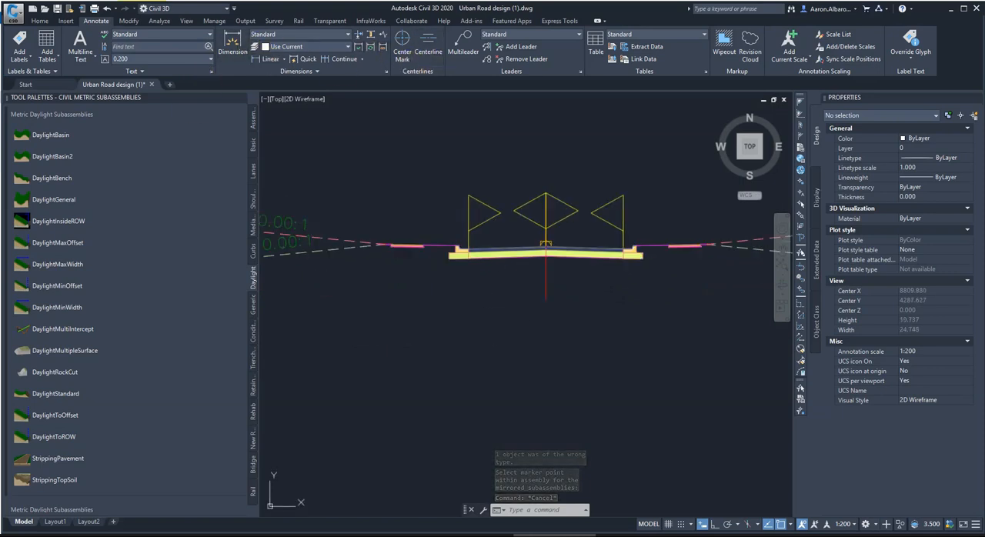
left_click(259, 52)
scroll(382, 242, "up", 3)
scroll(383, 245, "up", 3)
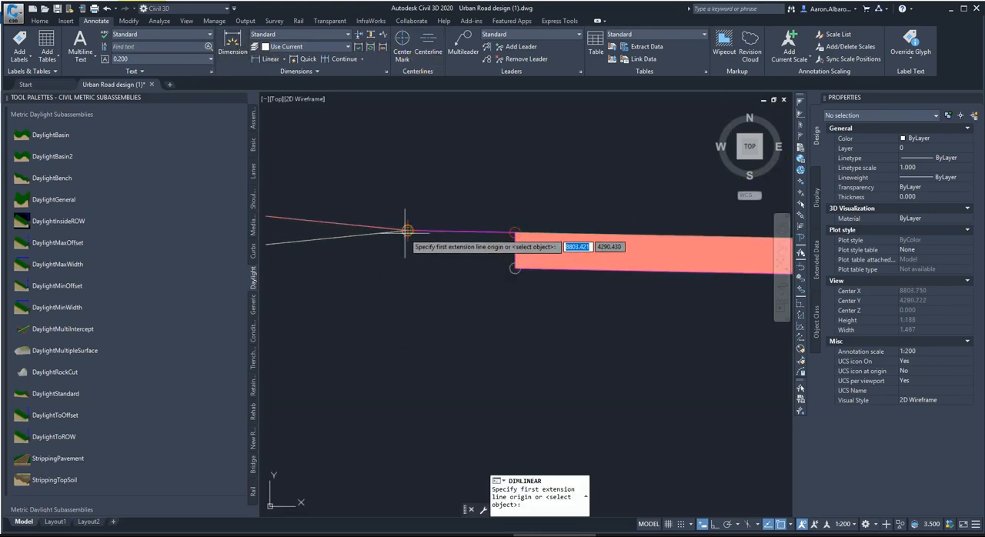
left_click(407, 230)
scroll(318, 273, "down", 5)
scroll(678, 325, "down", 2)
scroll(669, 308, "up", 6)
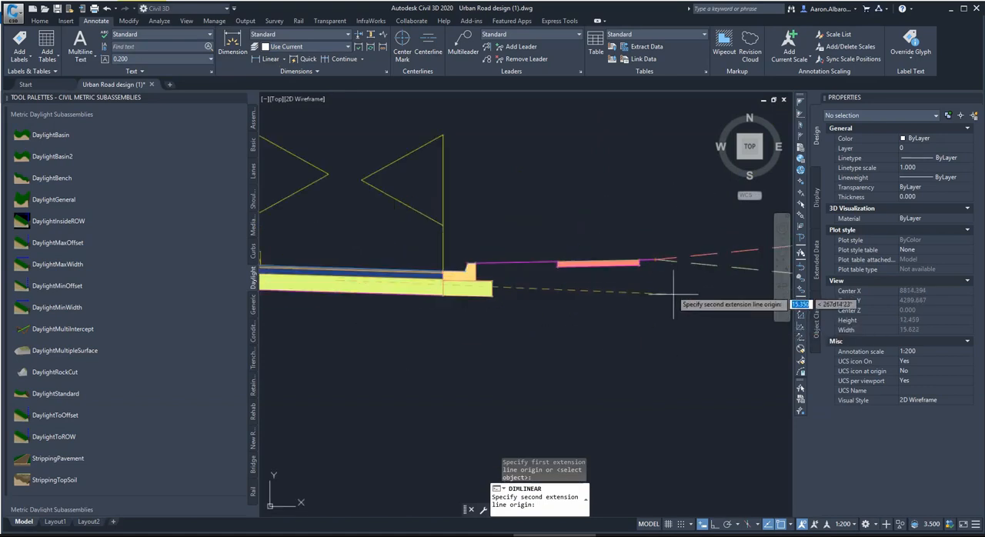
left_click(653, 254)
scroll(651, 247, "down", 5)
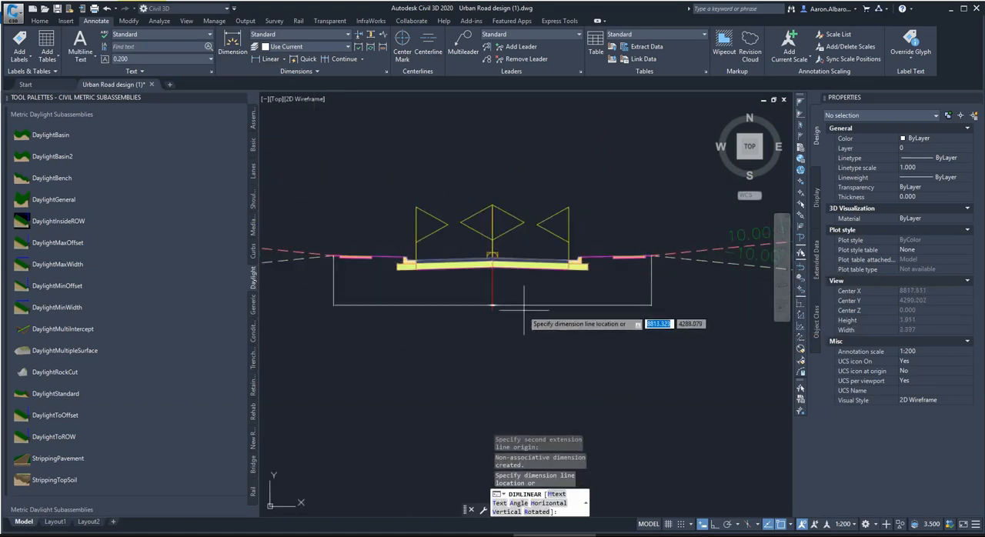
scroll(473, 266, "up", 5)
scroll(488, 317, "up", 2)
scroll(540, 296, "down", 6)
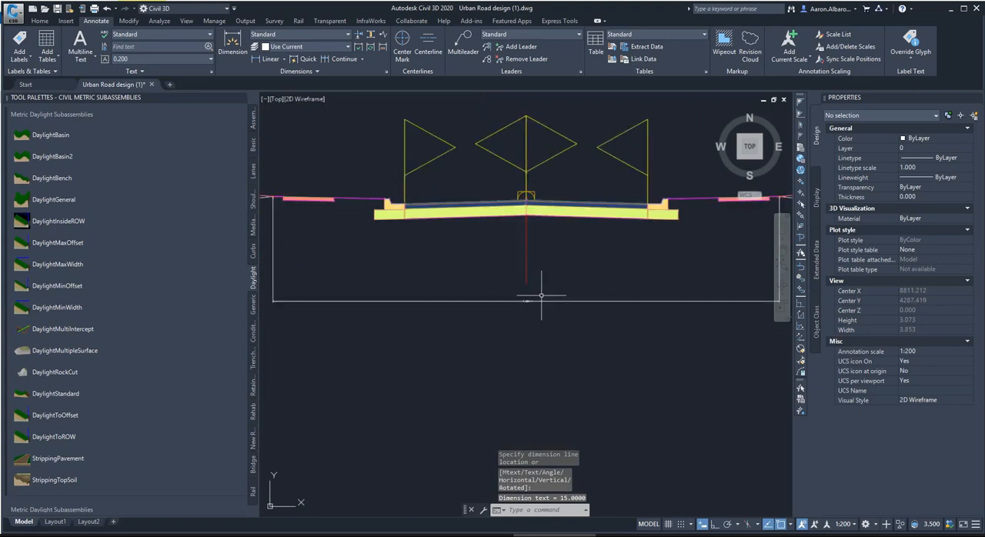
key("Escape")
left_click(605, 290)
left_click(561, 335)
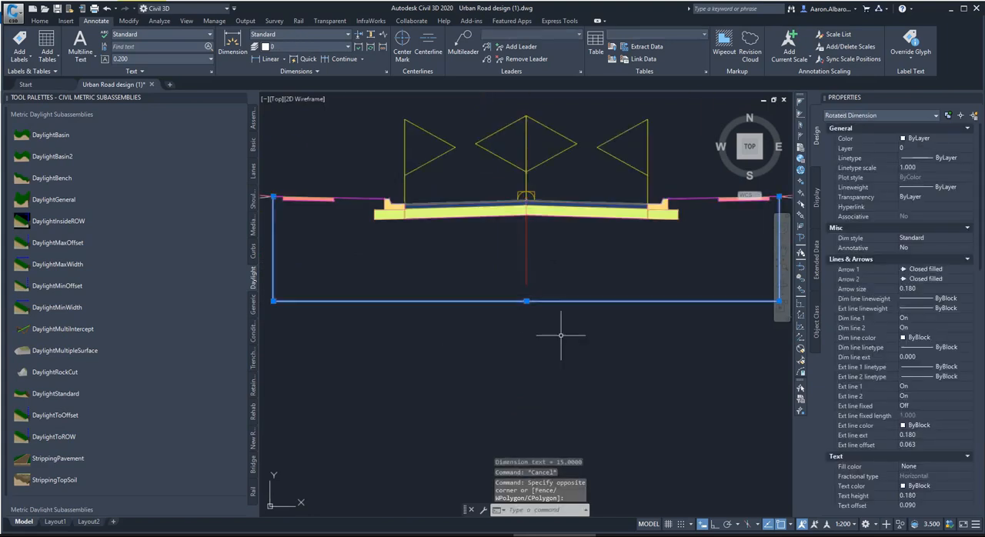
key("Delete")
scroll(562, 335, "down", 5)
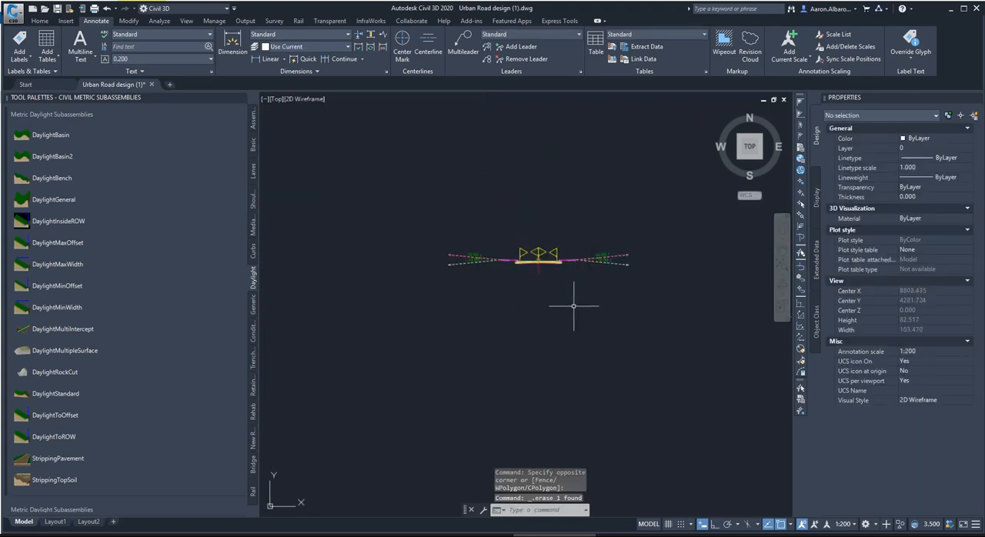
scroll(567, 281, "up", 2)
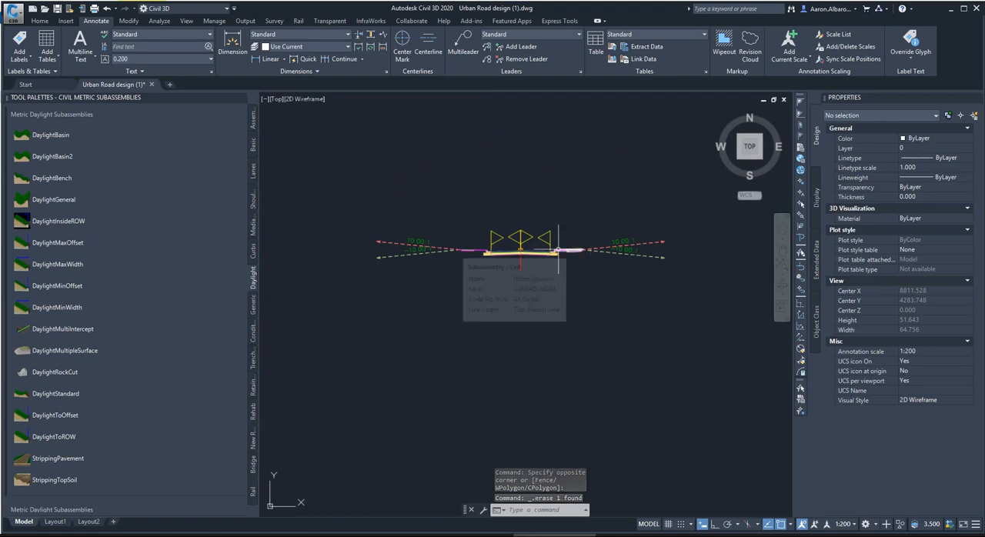
scroll(492, 251, "up", 2)
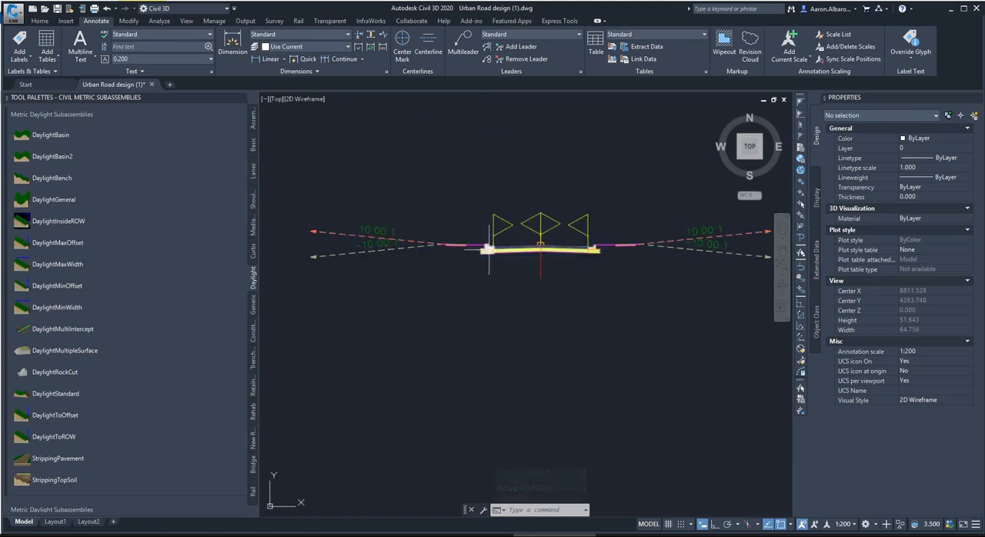
scroll(580, 253, "up", 2)
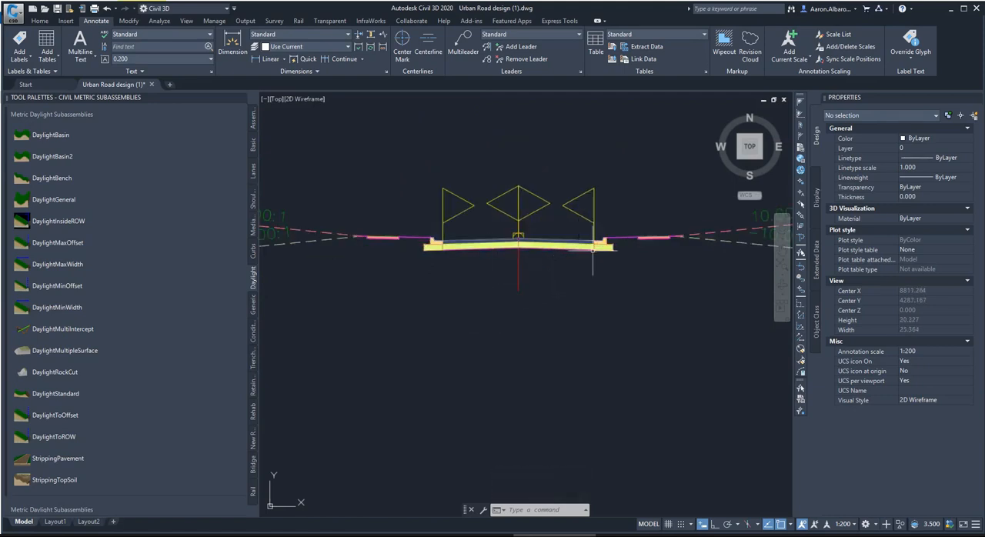
scroll(589, 269, "down", 2)
scroll(590, 269, "up", 2)
scroll(569, 265, "down", 4)
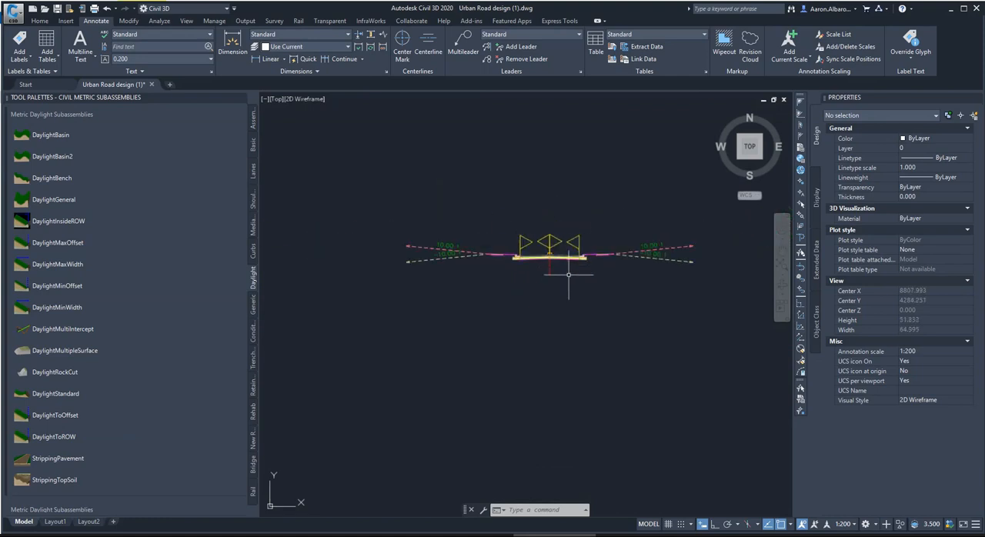
Draw a circle centered just below the assembly that encloses it completely, including both daylight slopes.
left_click(44, 21)
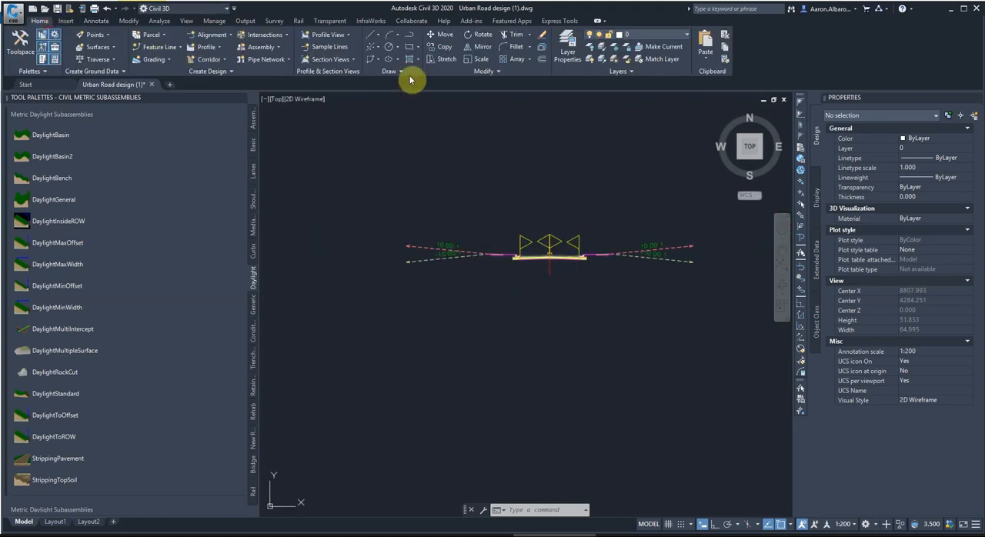
left_click(390, 47)
scroll(543, 331, "down", 2)
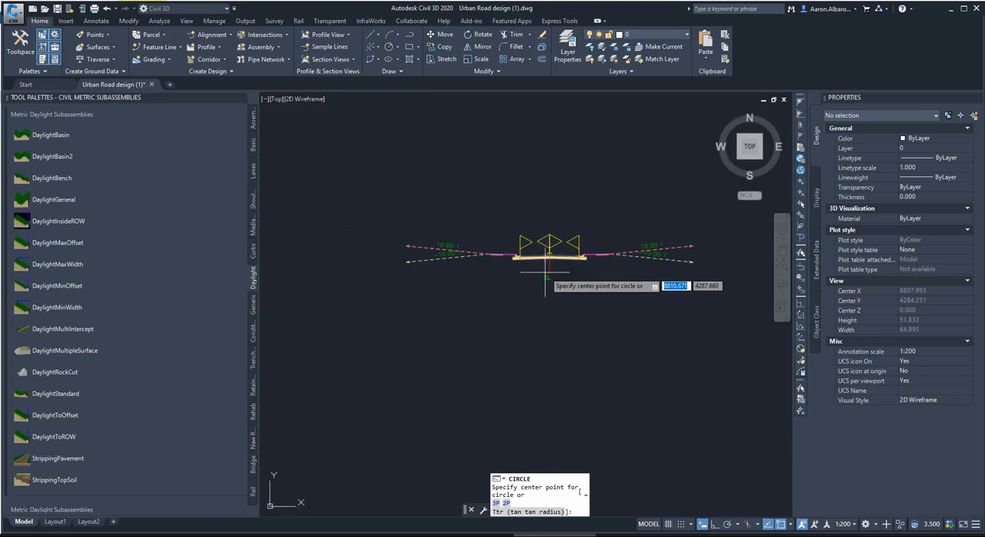
left_click(546, 298)
left_click(567, 408)
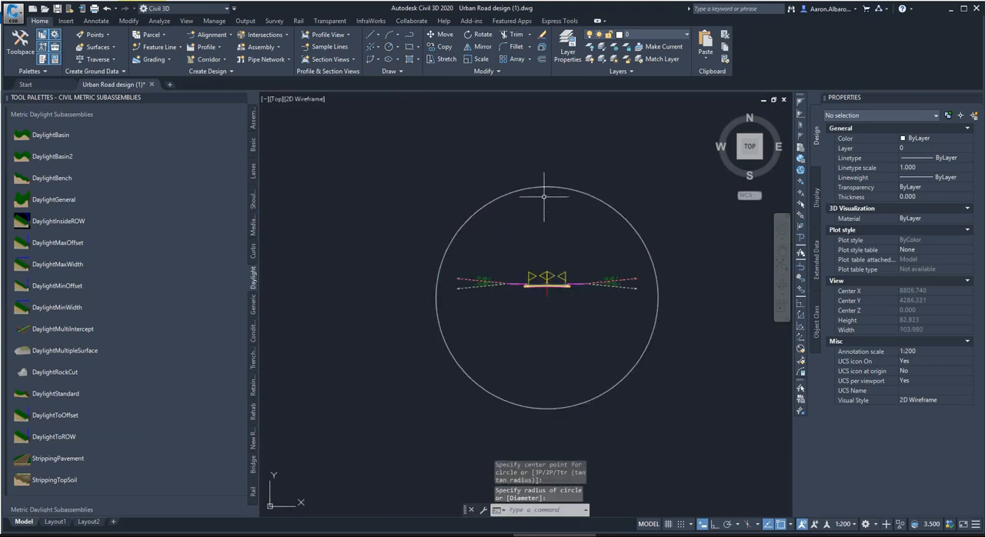
scroll(576, 247, "down", 10)
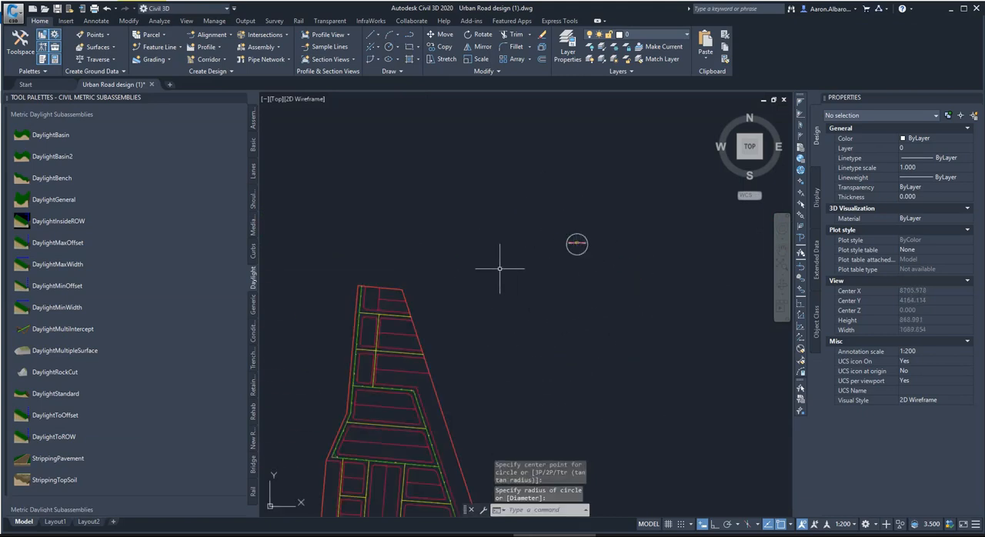
Create a surface profile from the EG surface along Alignment 1 over its full station range and start drawing its profile view.
left_click(208, 48)
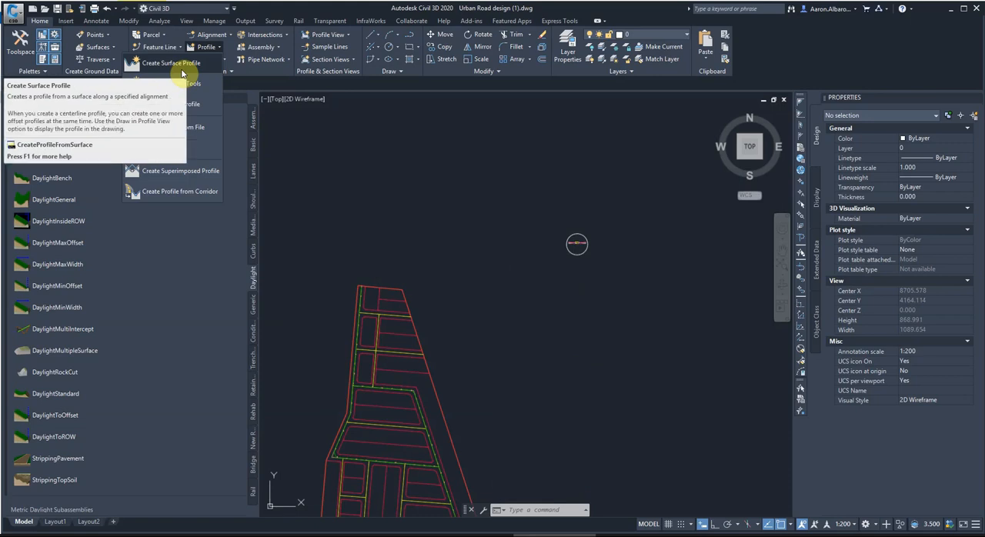
left_click(182, 72)
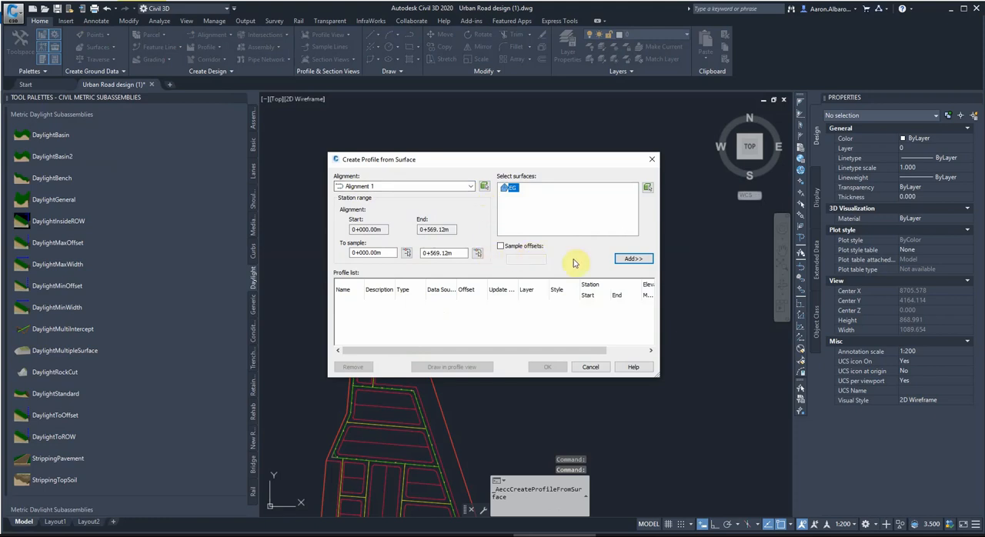
left_click(625, 260)
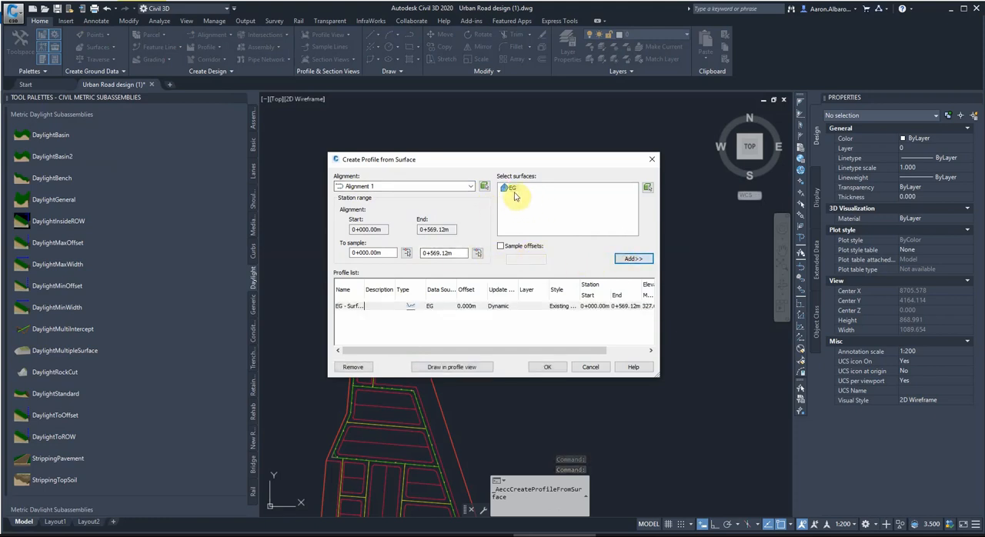
left_click(450, 368)
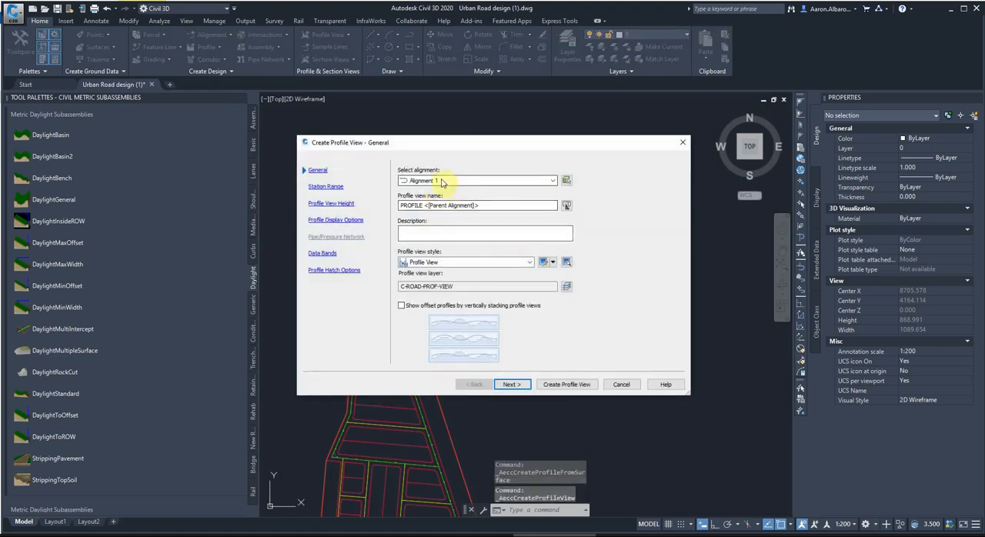
Name the Alignment 1 profile view EG PROFILE 1 and place it just below the circled assembly.
left_click(439, 181)
left_click(433, 190)
left_click(441, 205)
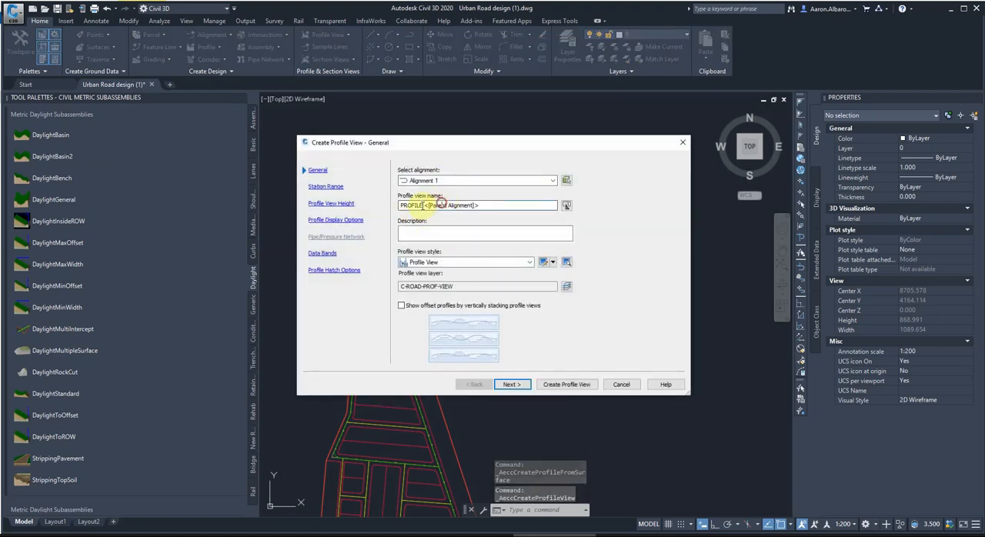
double_click(481, 205)
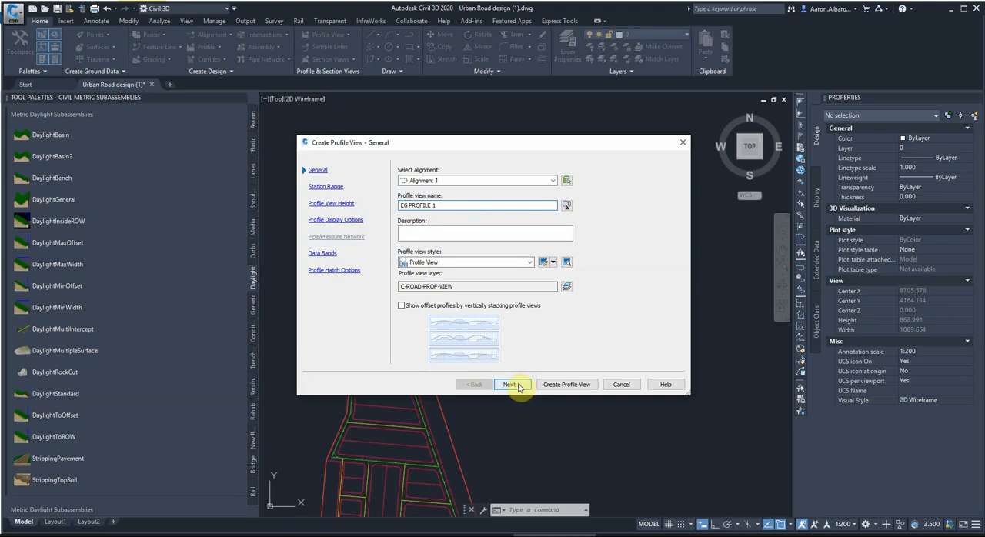
left_click(544, 384)
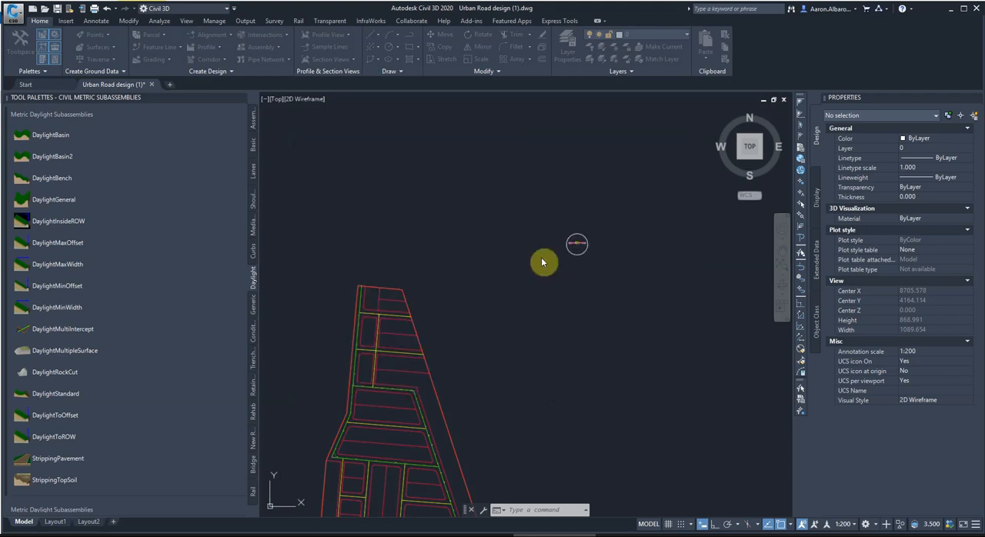
left_click(562, 295)
scroll(517, 314, "down", 2)
scroll(493, 312, "up", 4)
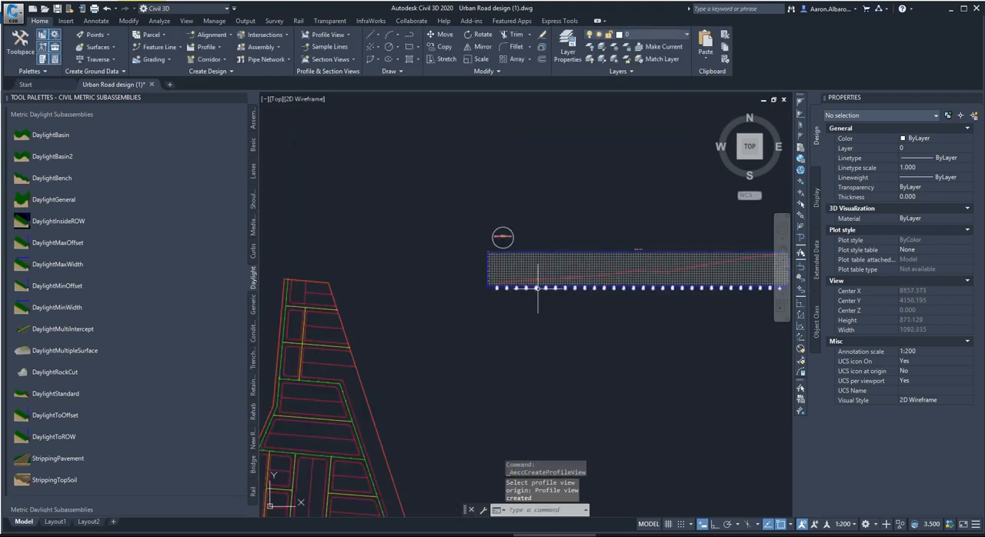
scroll(492, 297, "down", 2)
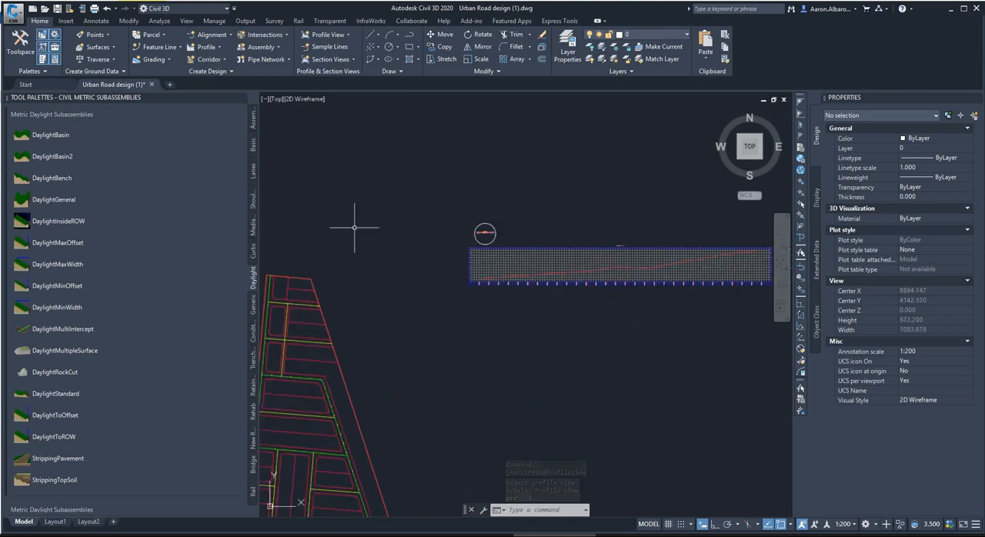
Create a surface profile from the EG surface along Alignment 2 over its full station range and start drawing its profile view.
left_click(208, 51)
left_click(207, 82)
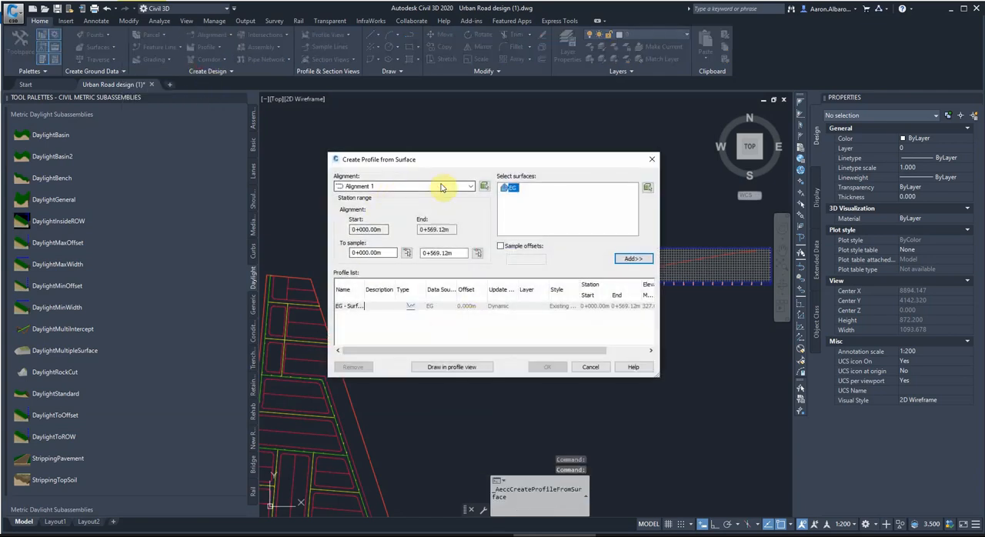
left_click(442, 188)
left_click(375, 204)
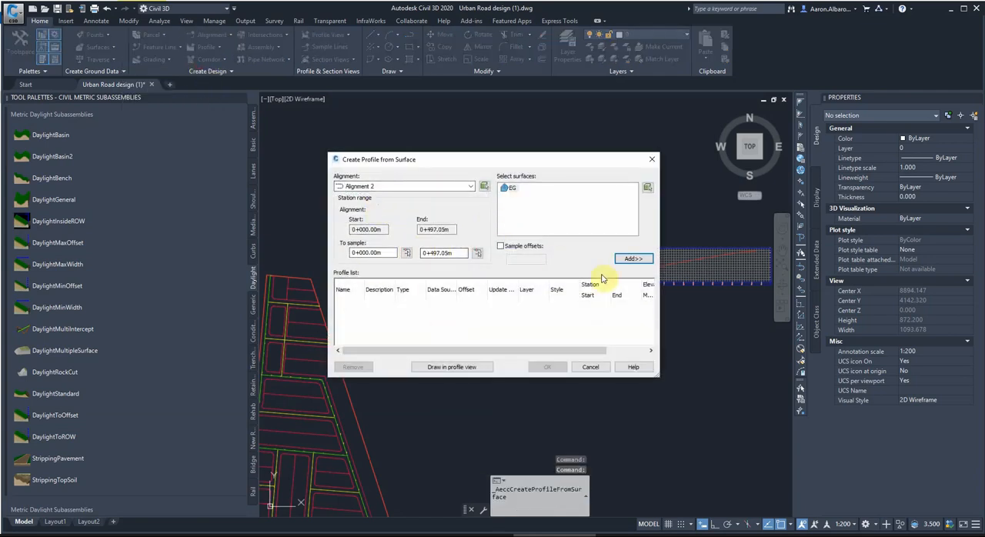
left_click(633, 259)
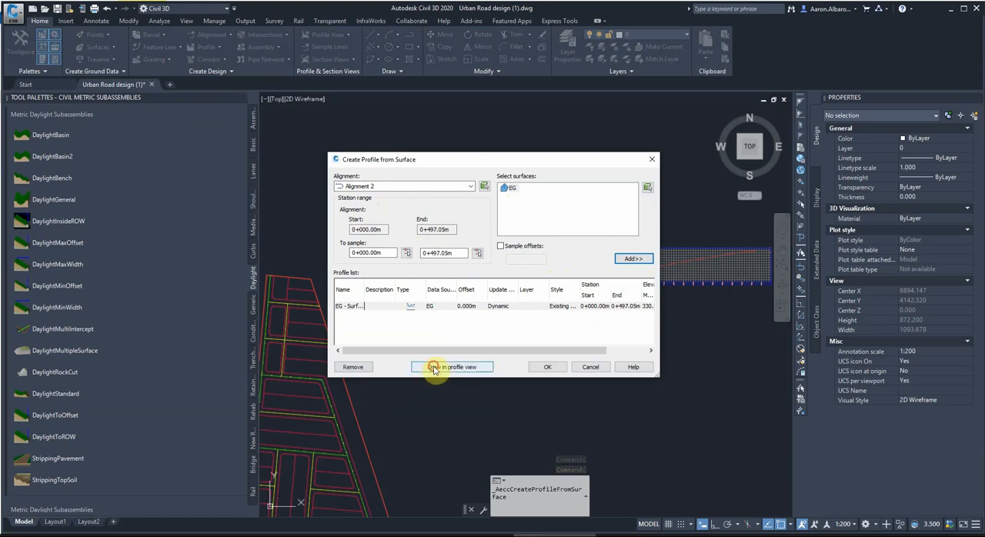
left_click(435, 368)
Name the Alignment 2 profile view EG PROFILE 2 and place it below the first profile view.
left_click(443, 207)
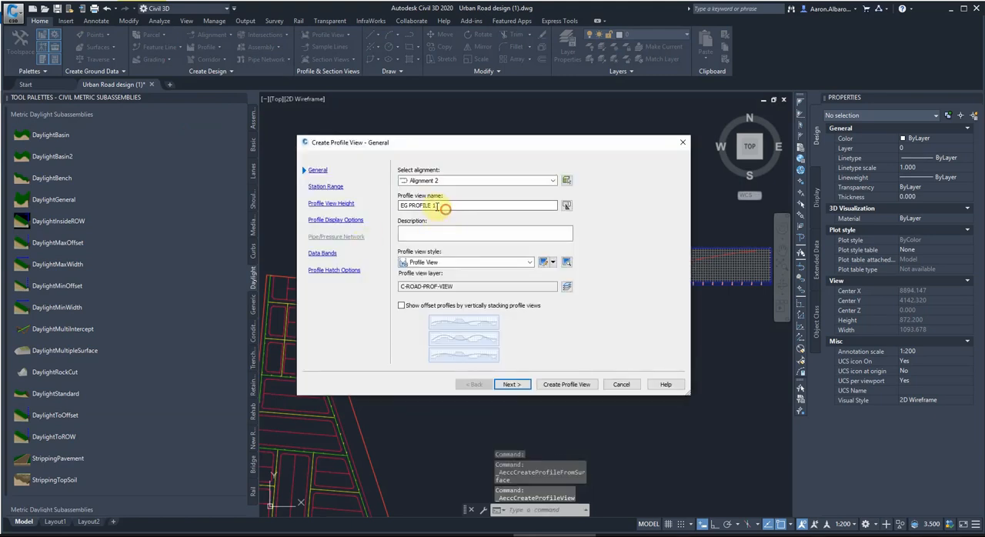
type("EG PROFILE ")
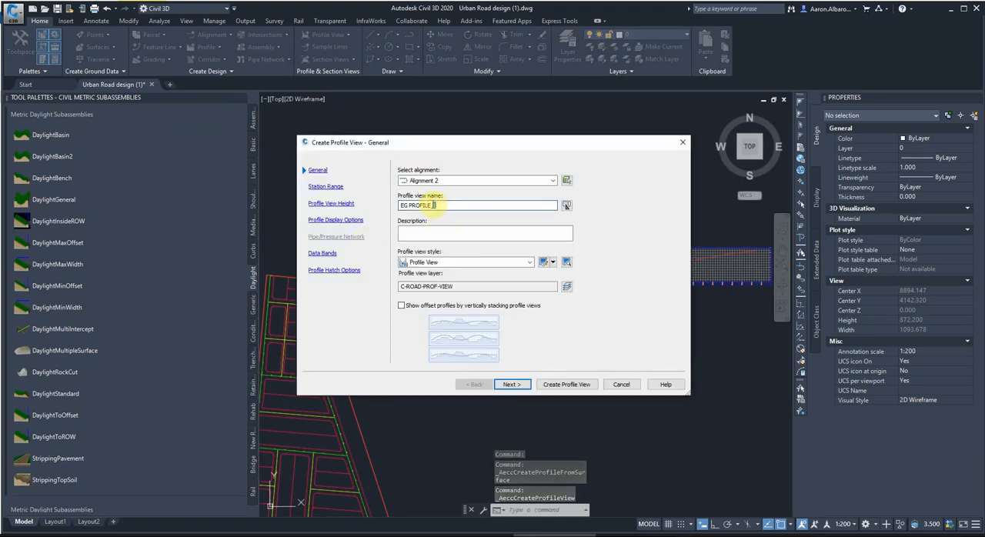
type("2")
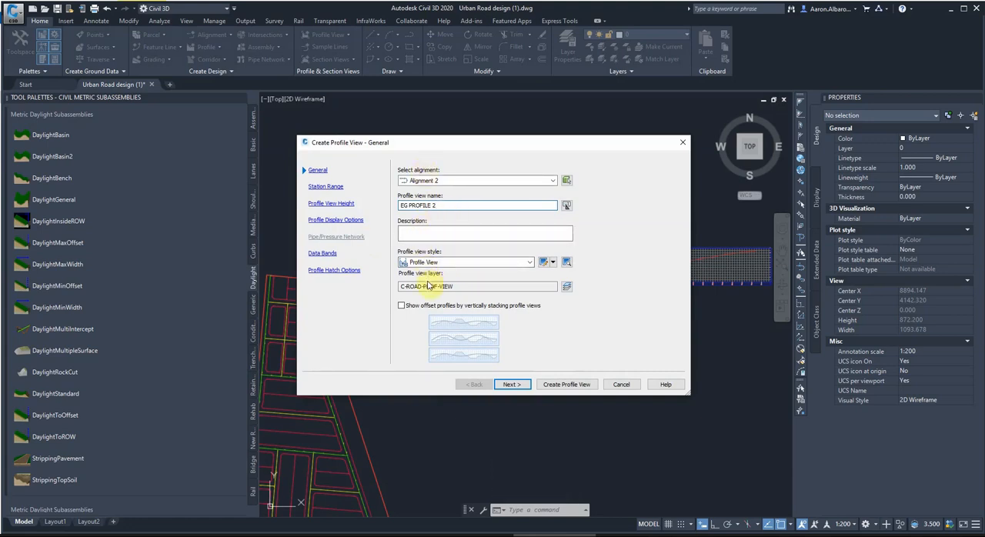
left_click(567, 385)
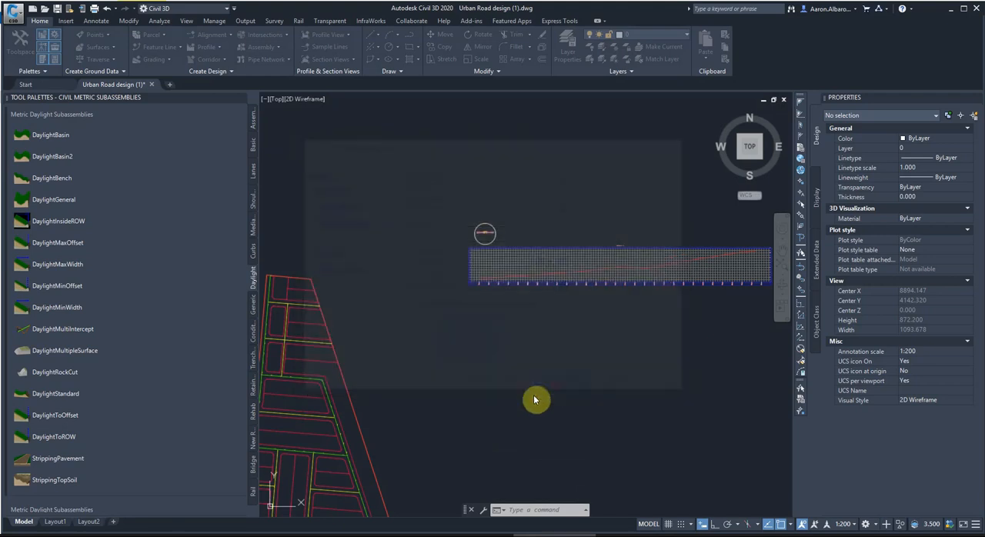
left_click(472, 383)
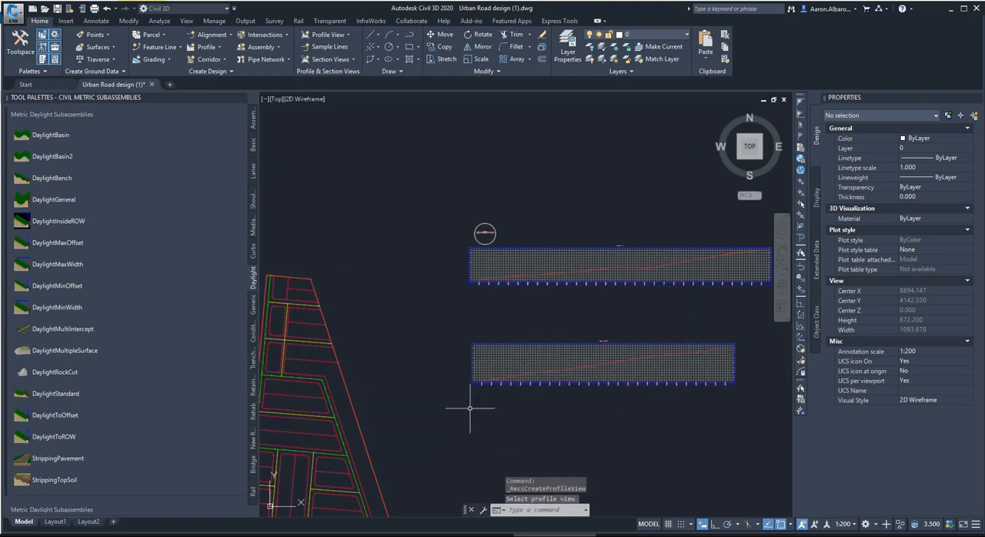
Examine the existing ground lines in both profile views and their arrangement beside the road layout plan.
scroll(607, 334, "down", 5)
scroll(598, 326, "up", 5)
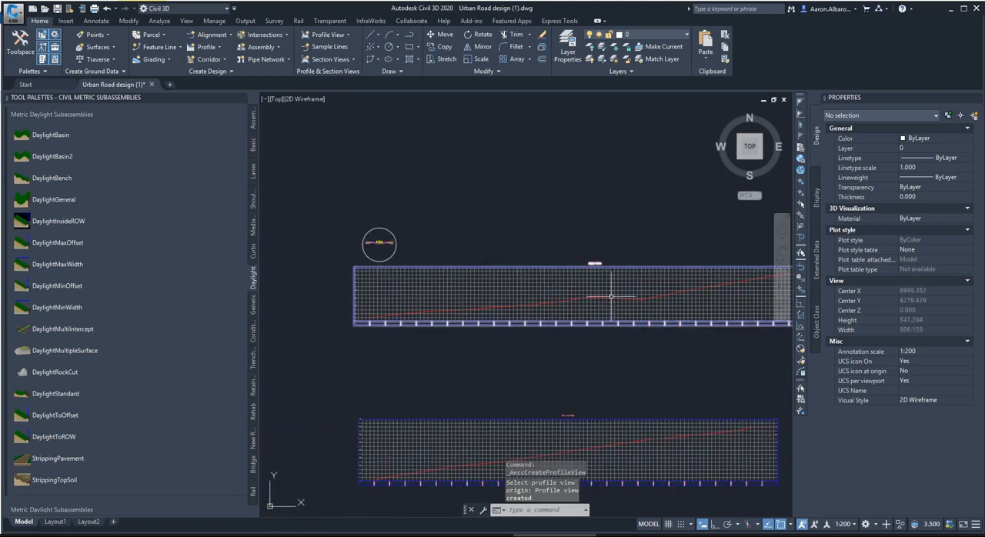
scroll(665, 334, "down", 4)
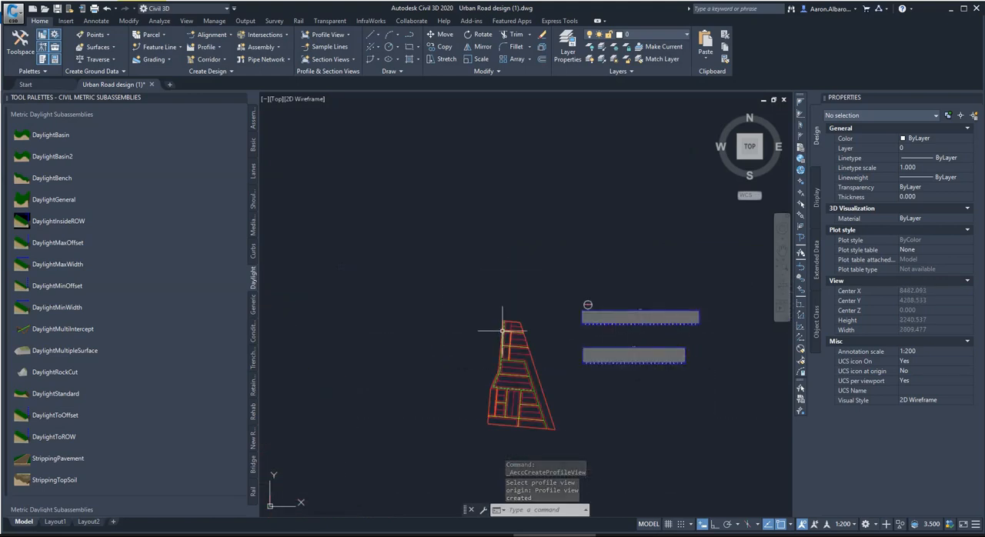
scroll(610, 311, "up", 3)
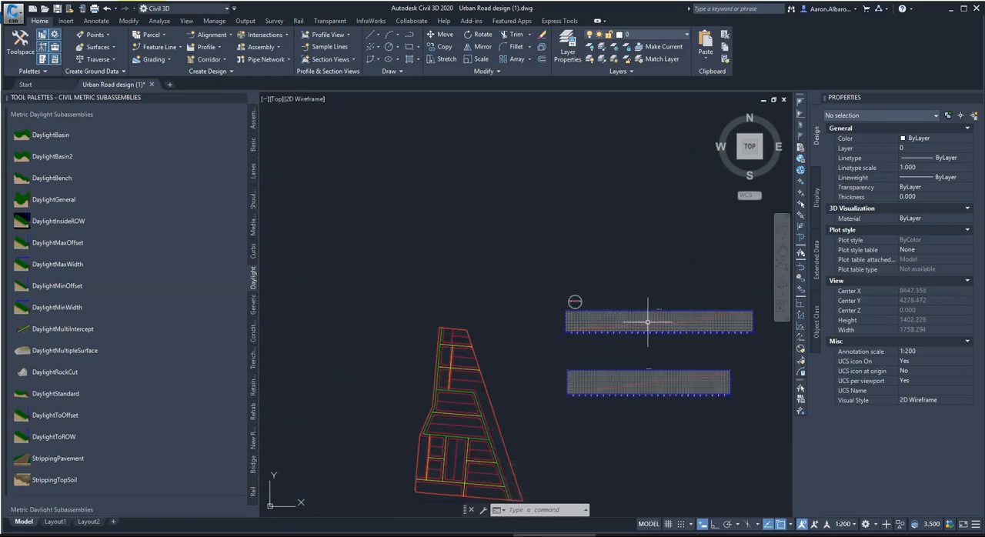
scroll(648, 321, "up", 5)
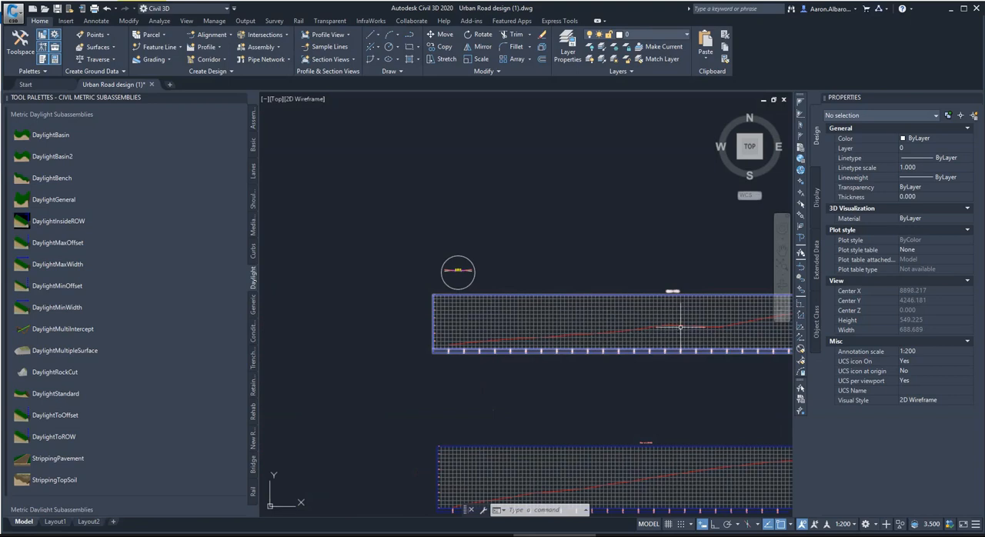
scroll(680, 327, "down", 4)
scroll(654, 321, "up", 2)
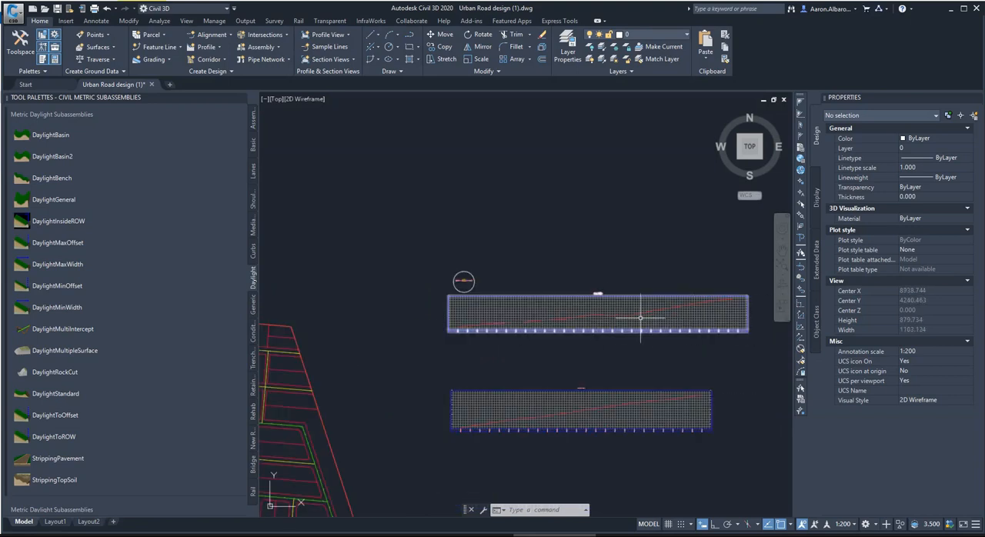
mouse_move(673, 314)
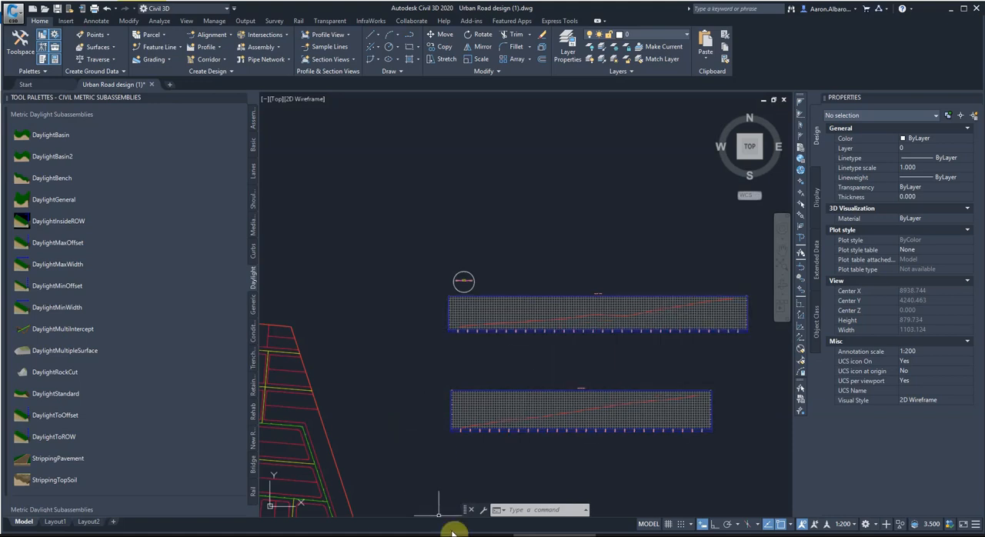
scroll(451, 341, "up", 5)
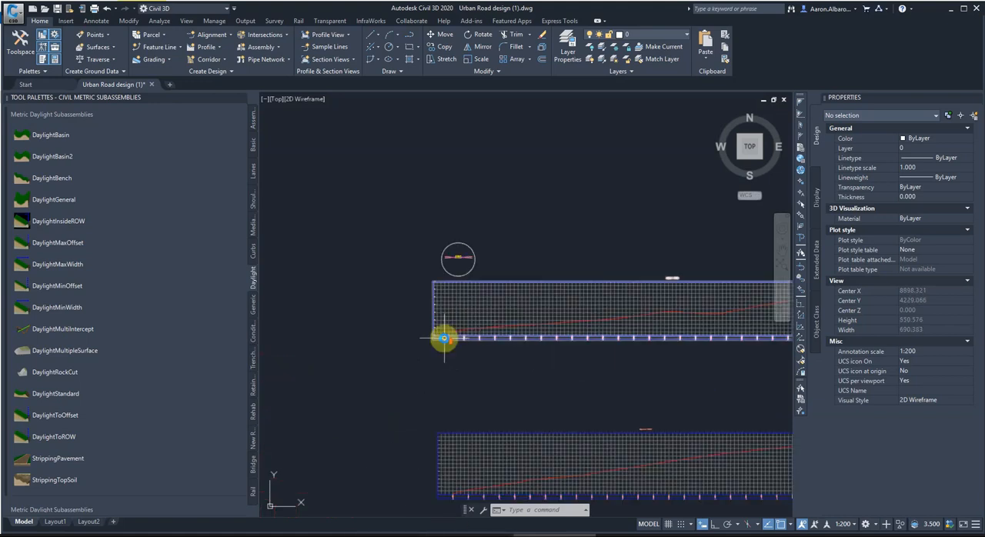
scroll(400, 347, "down", 2)
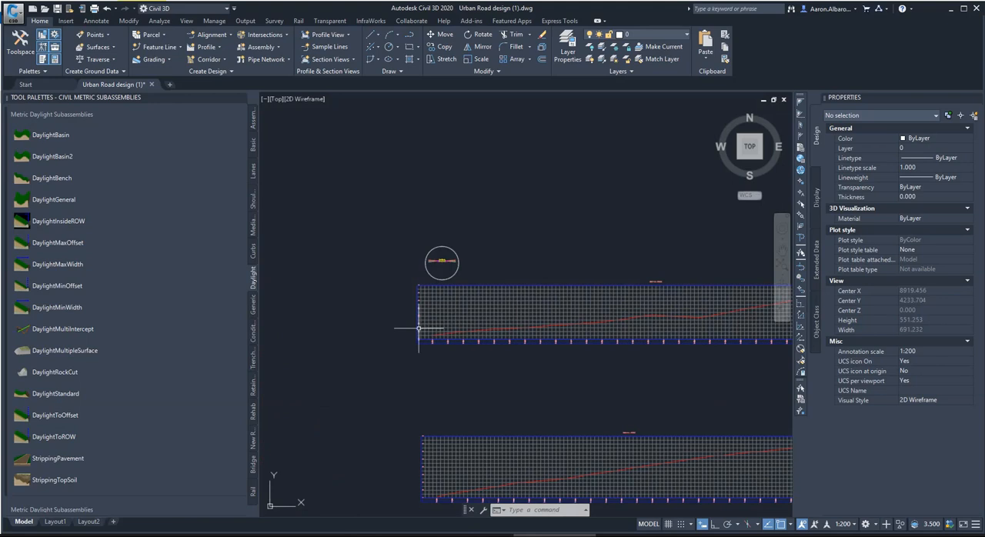
scroll(452, 261, "down", 2)
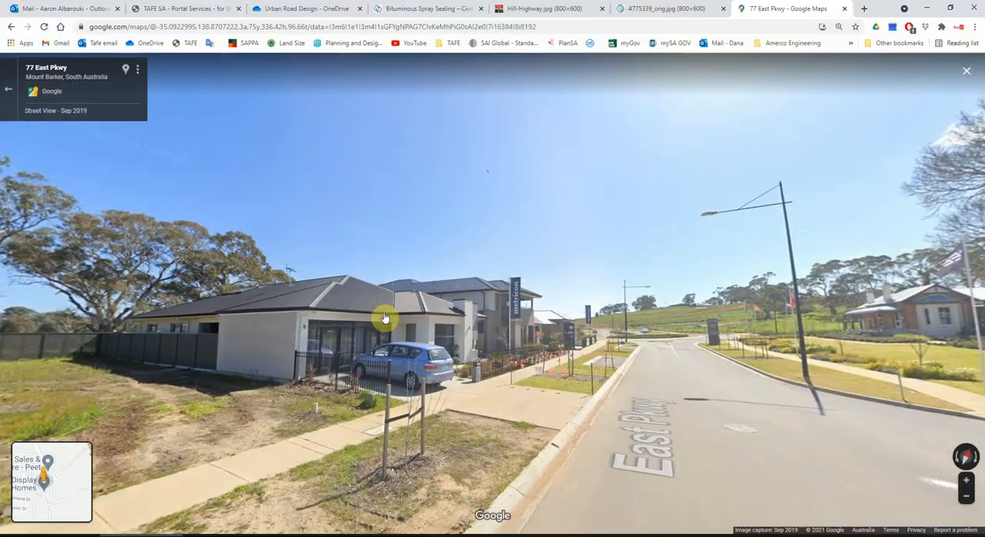
Switch to Google Maps Street View and look both ways along East Pkwy to examine its road level against the adjoining properties.
scroll(660, 322, "up", 1)
left_click_drag(445, 281, 409, 283)
left_click_drag(805, 338, 293, 312)
left_click_drag(836, 324, 306, 292)
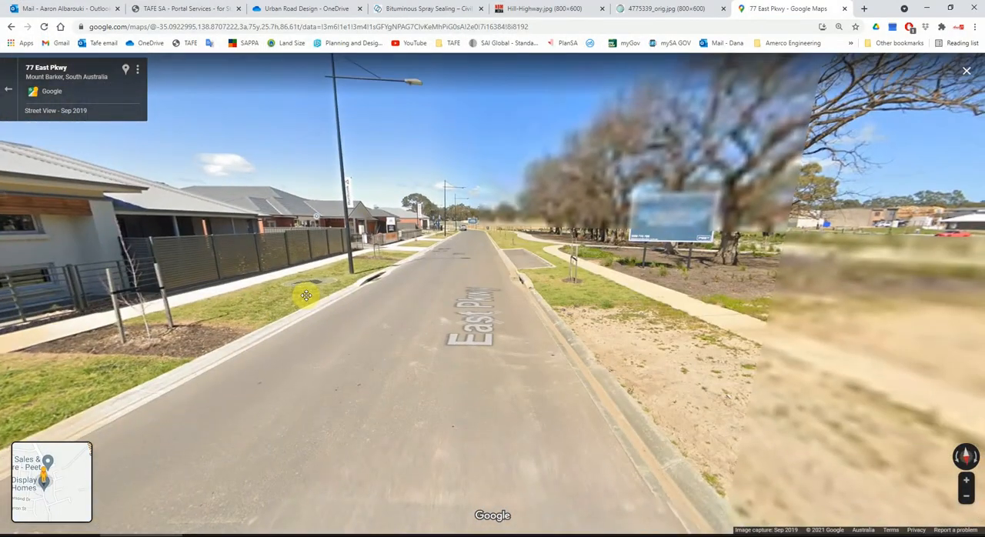
left_click_drag(458, 311, 433, 308)
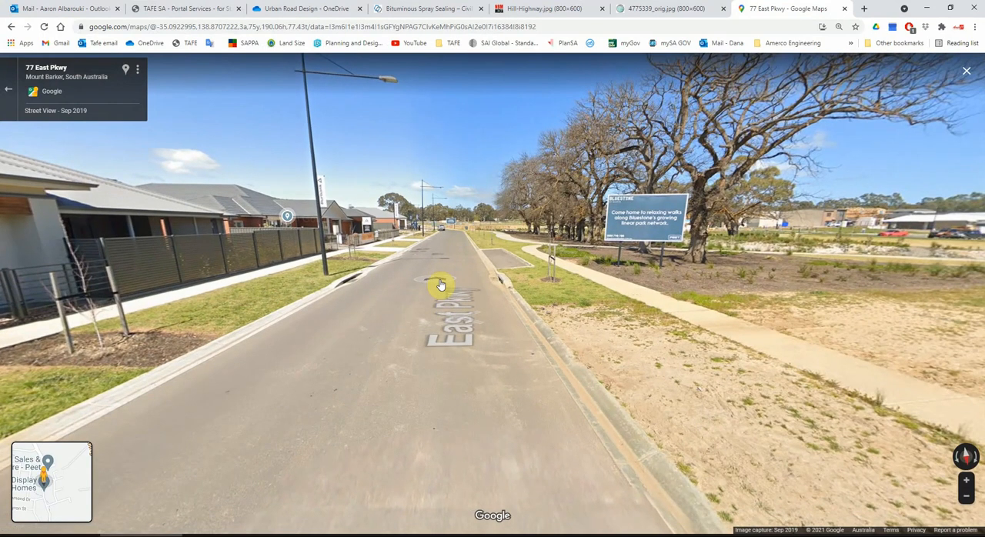
View the reference photos of the spray-sealed rural road, the Hill-Highway rock cutting and the terraced highway cutting.
left_click(420, 8)
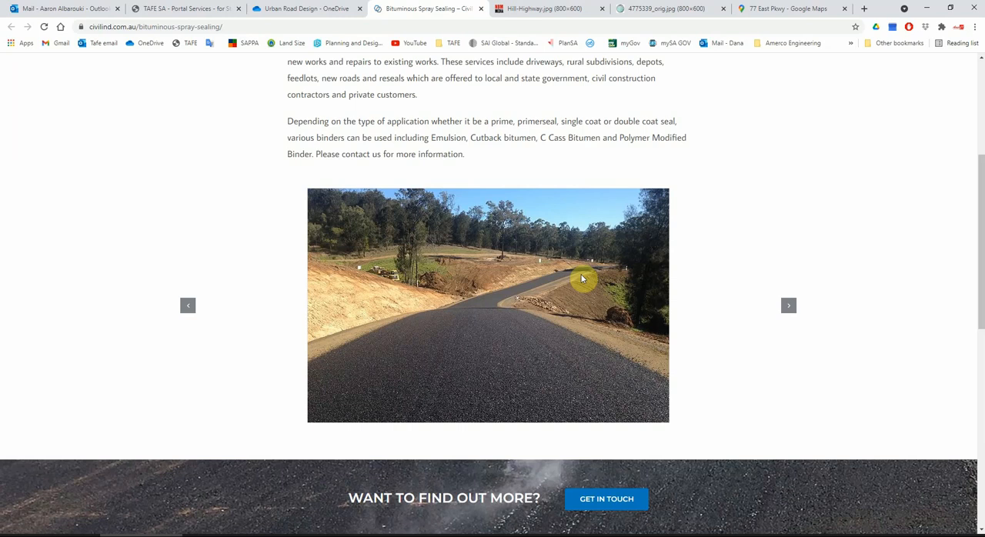
left_click(540, 8)
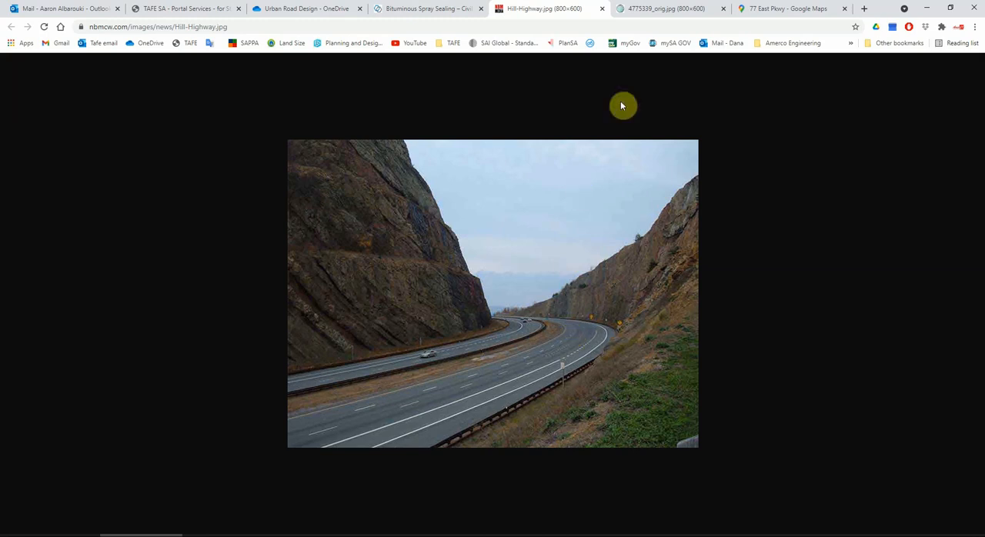
left_click(667, 10)
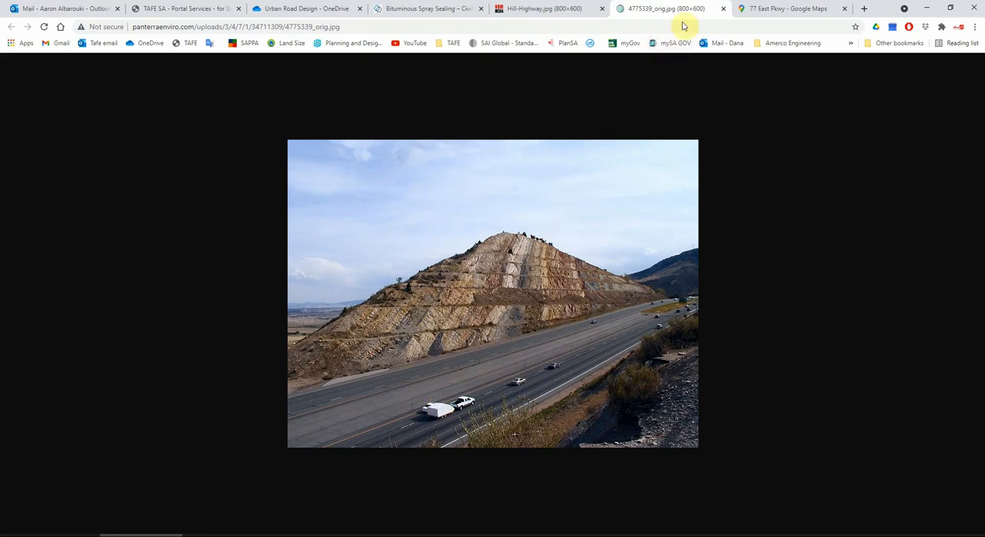
Return to the Street View of East Pkwy and advance along the road to examine its kerbs, footpaths and verges.
left_click(804, 8)
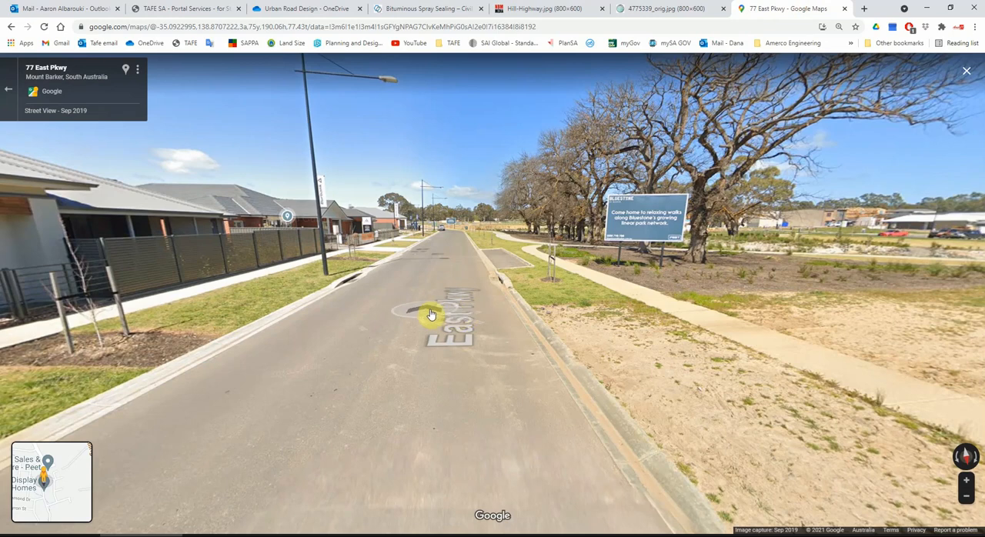
left_click(453, 265)
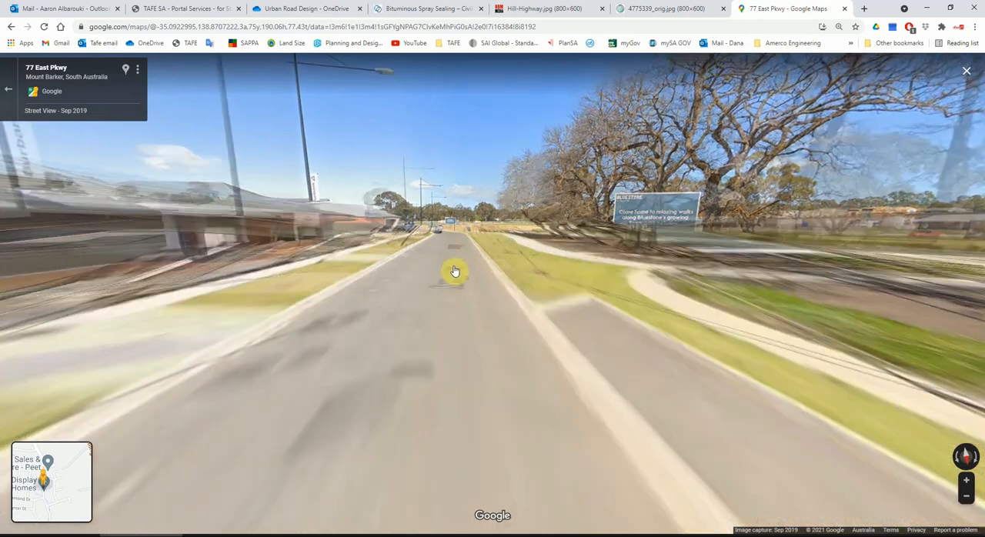
left_click(436, 251)
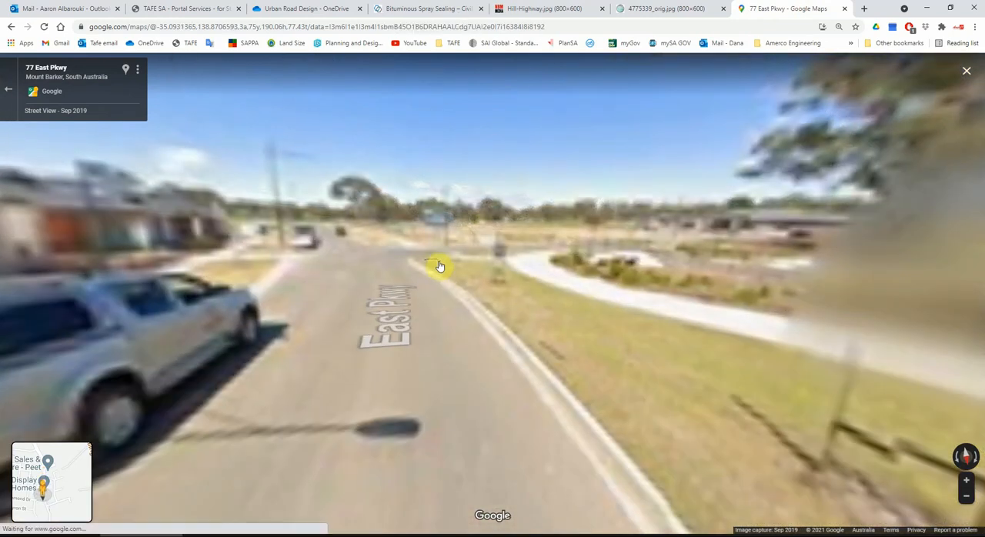
left_click(403, 264)
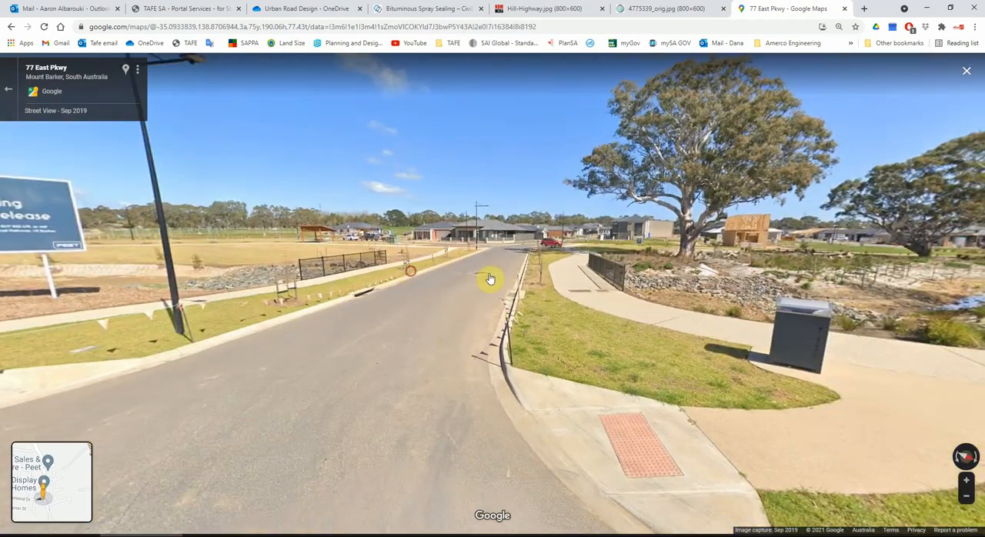
Move through the Street View from East Pkwy into Cheriton Ave and examine the kerbs, verges and house levels along the street.
left_click(423, 283)
left_click(165, 247)
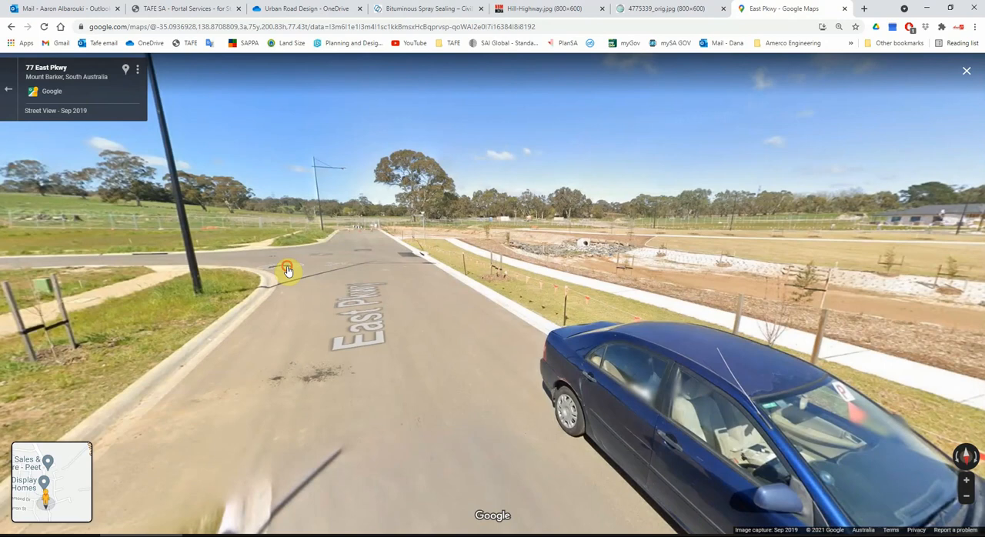
left_click(283, 270)
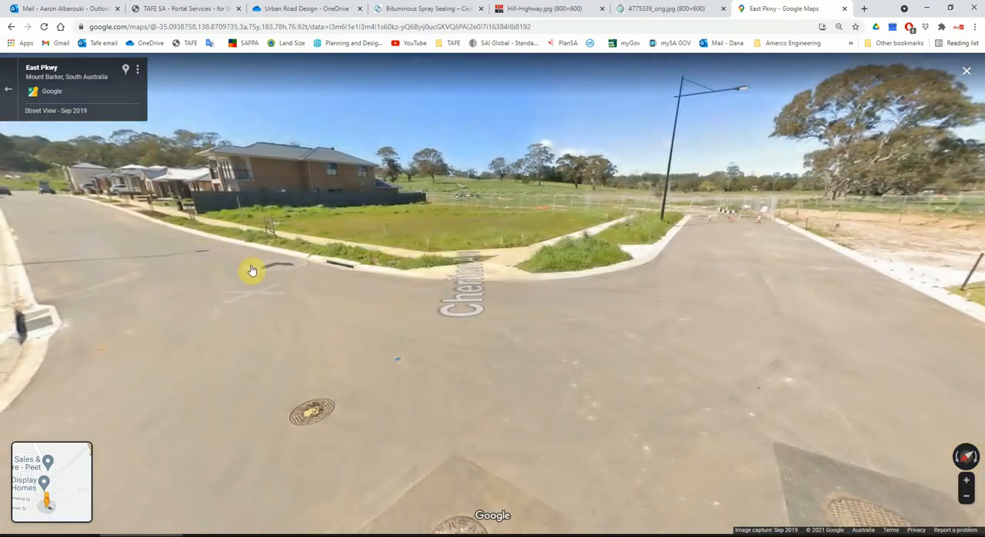
left_click(253, 270)
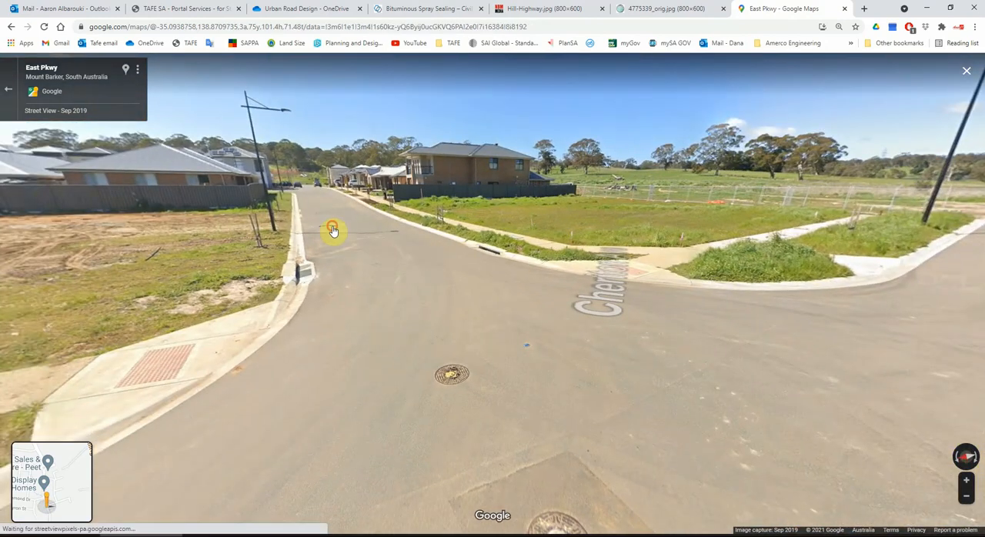
left_click(333, 231)
left_click(324, 249)
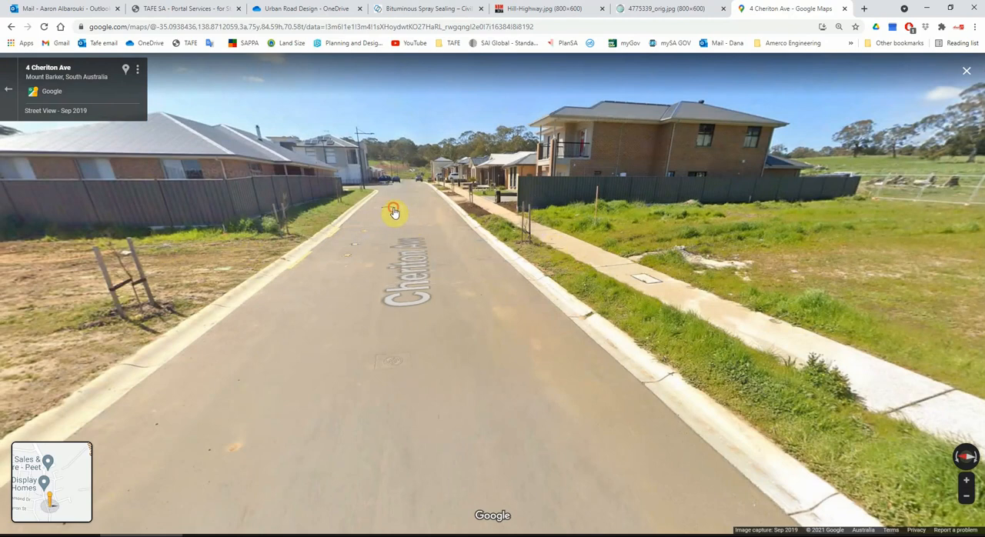
left_click(420, 204)
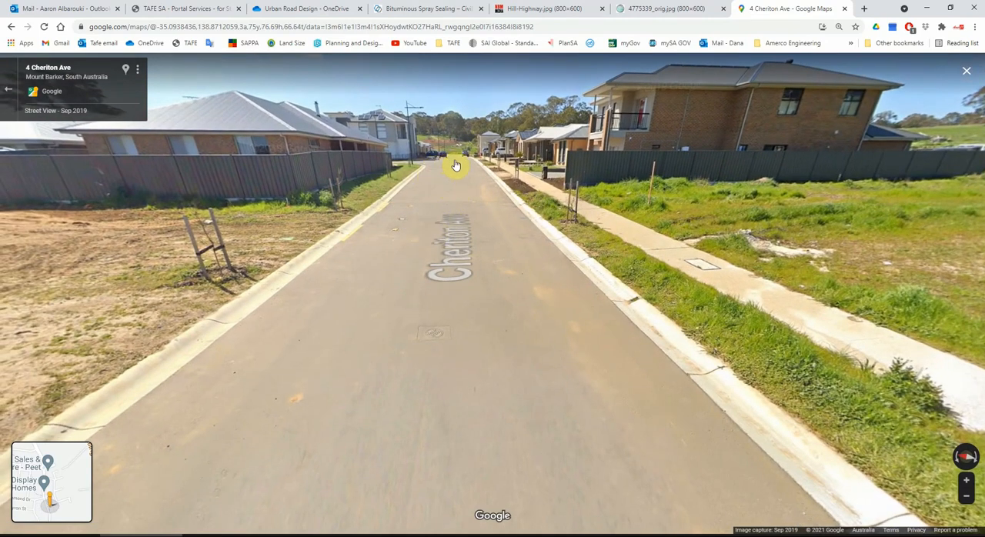
left_click(454, 160)
left_click(443, 206)
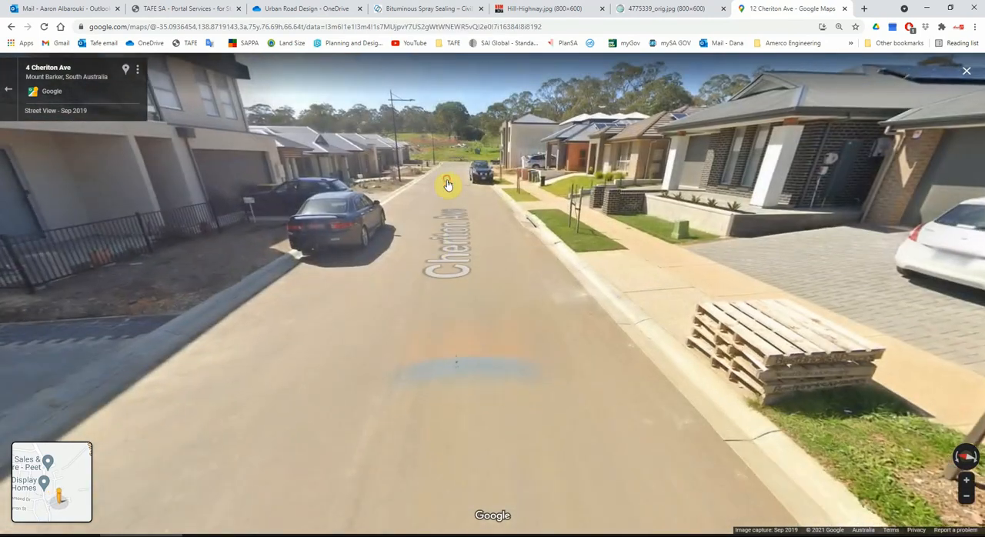
left_click(447, 188)
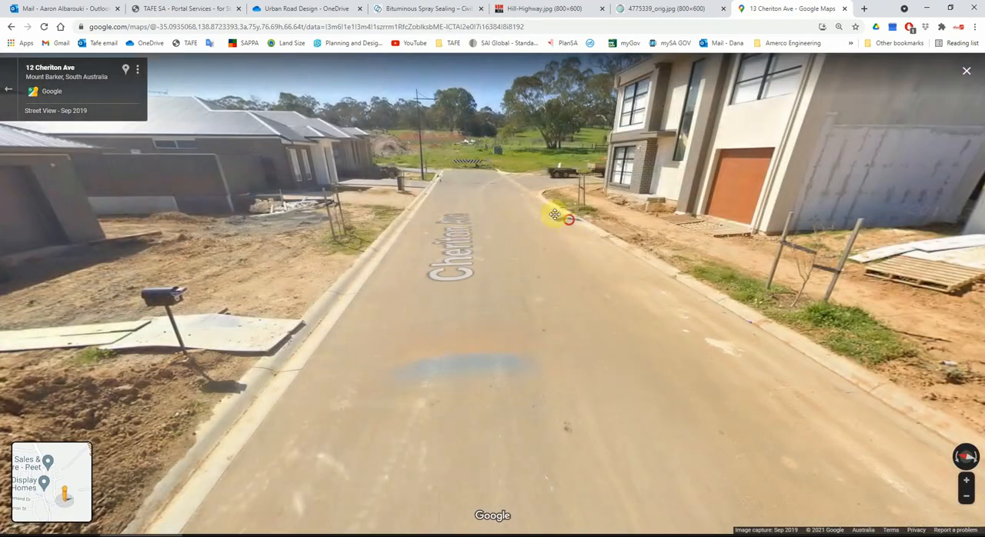
left_click(745, 251)
left_click_drag(842, 242, 787, 244)
left_click_drag(660, 247, 180, 268)
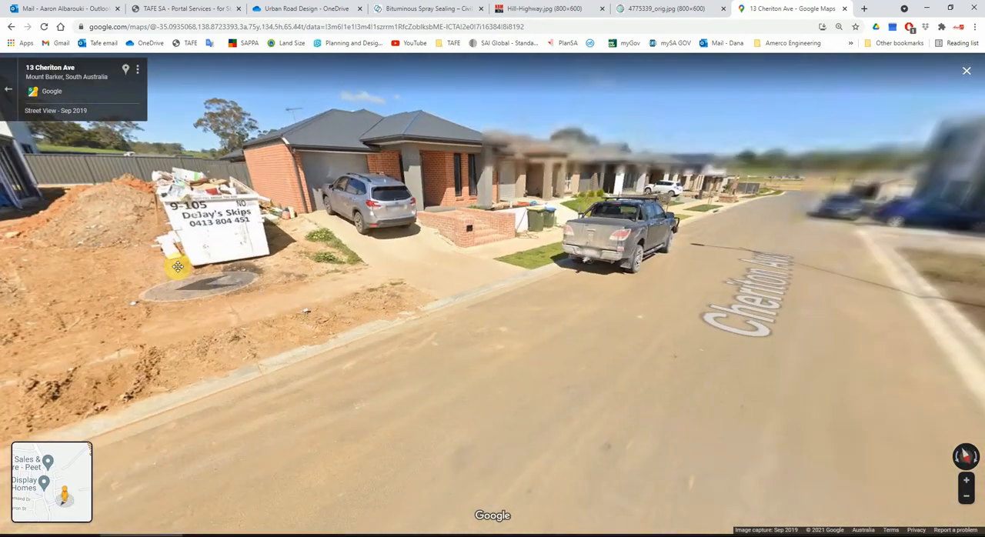
left_click_drag(622, 269, 398, 295)
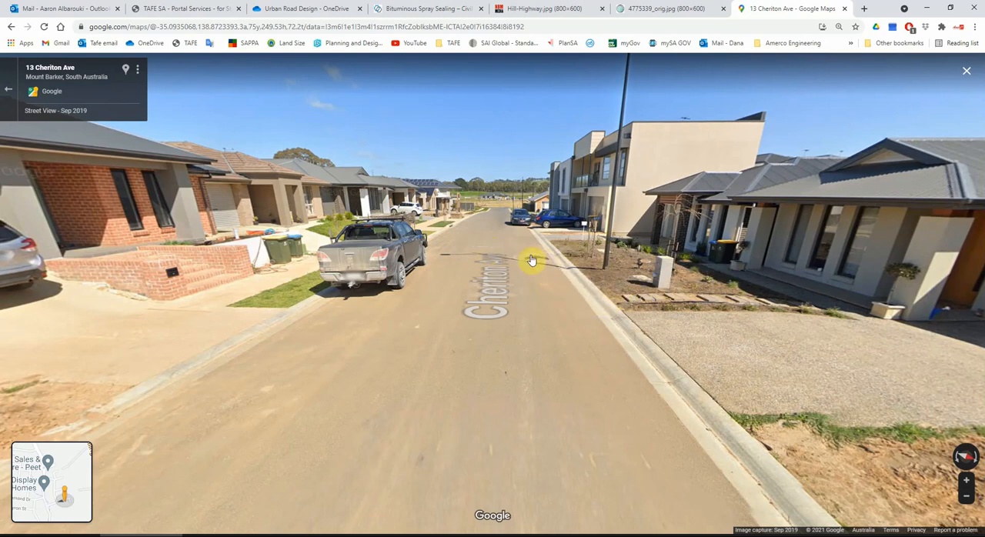
left_click(493, 224)
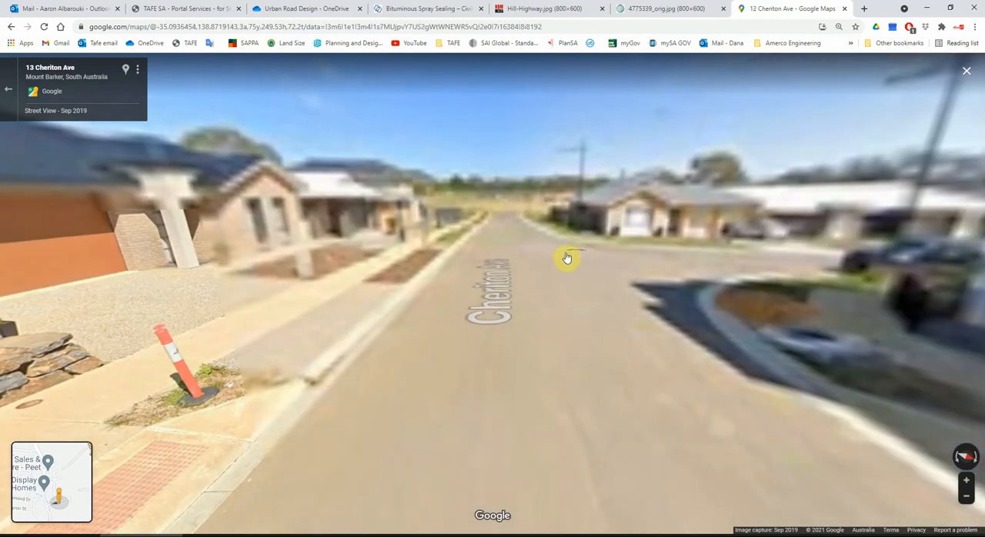
left_click(509, 235)
left_click(508, 234)
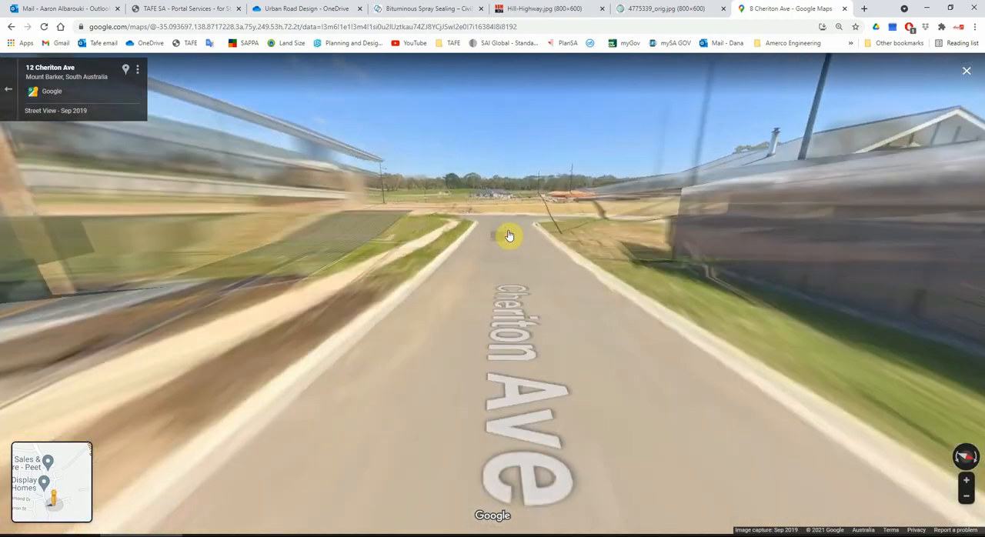
left_click(626, 228)
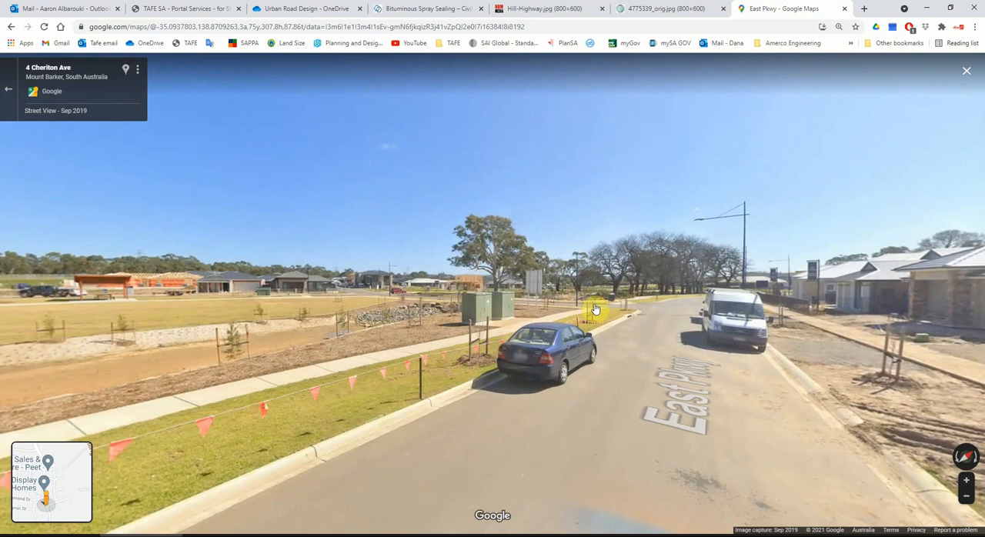
left_click(594, 311)
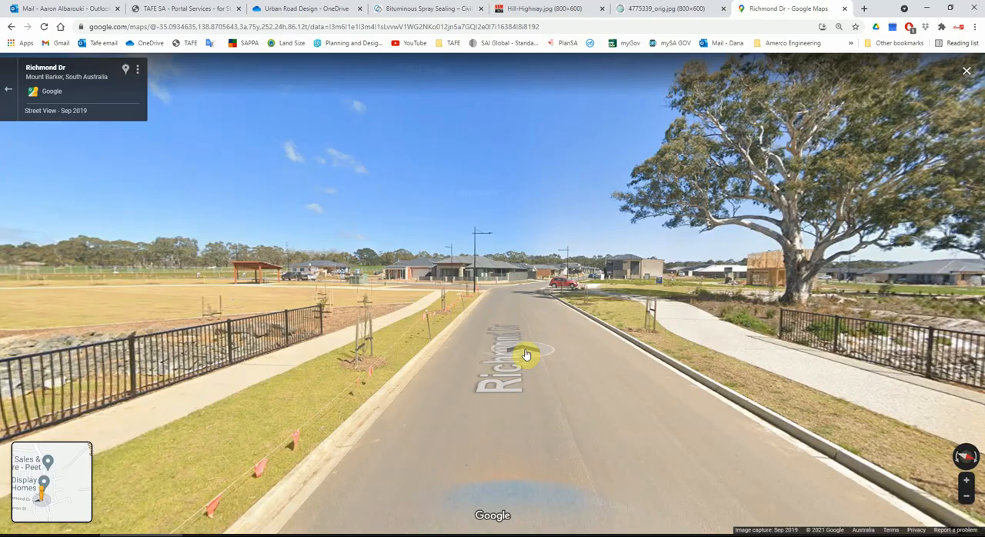
Switch back to Civil 3D and examine the existing ground line at chainage 0+000 of the upper profile view and across both views.
left_click(927, 8)
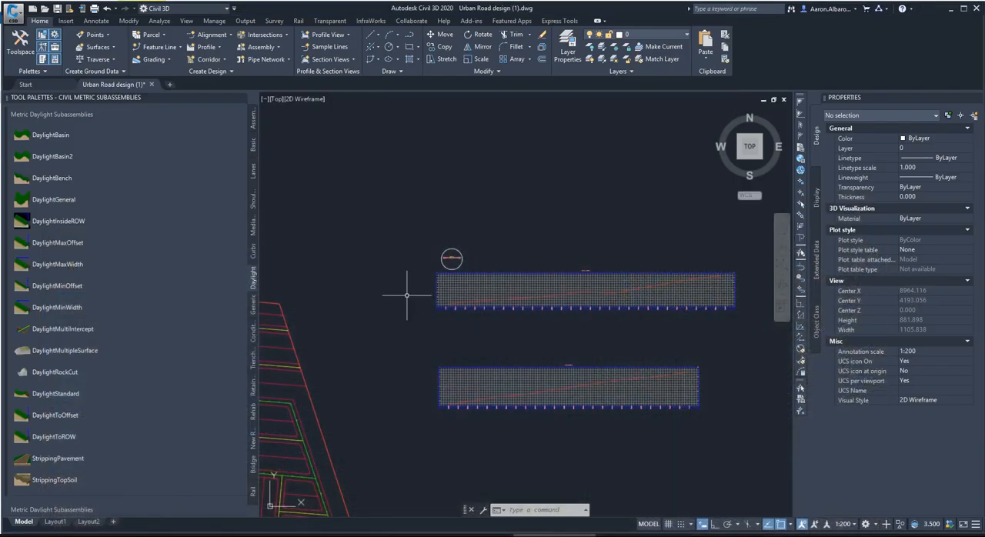
scroll(407, 295, "up", 5)
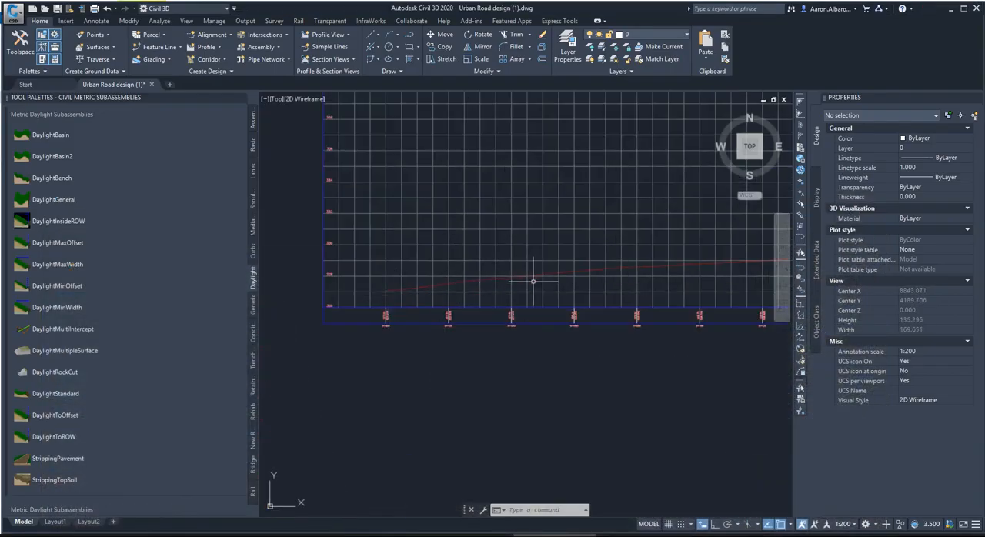
scroll(512, 266, "down", 4)
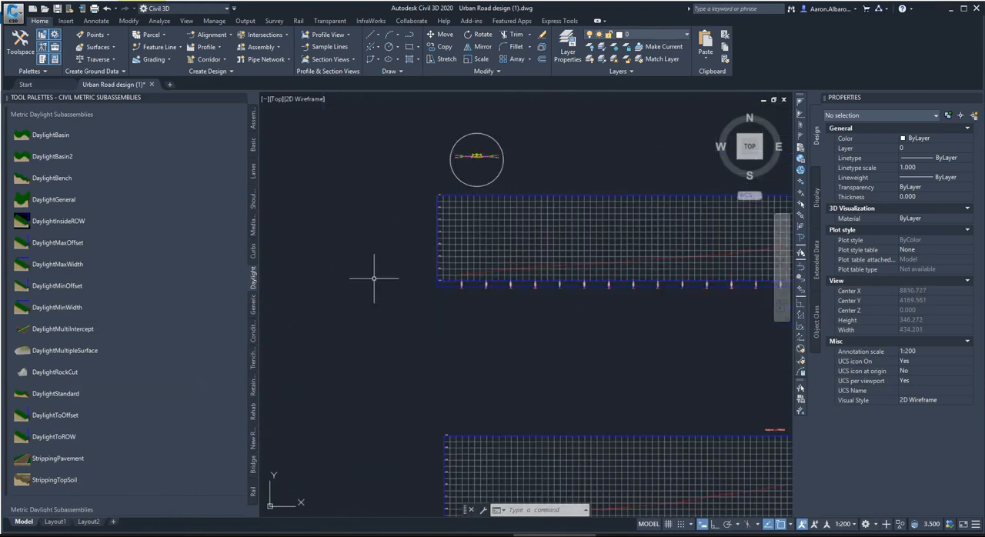
scroll(431, 262, "up", 8)
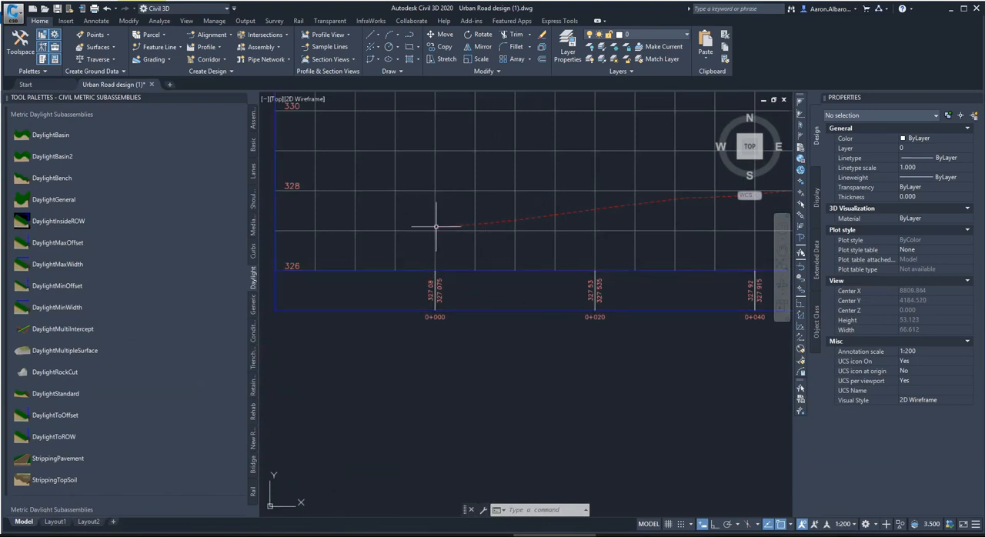
scroll(436, 223, "up", 5)
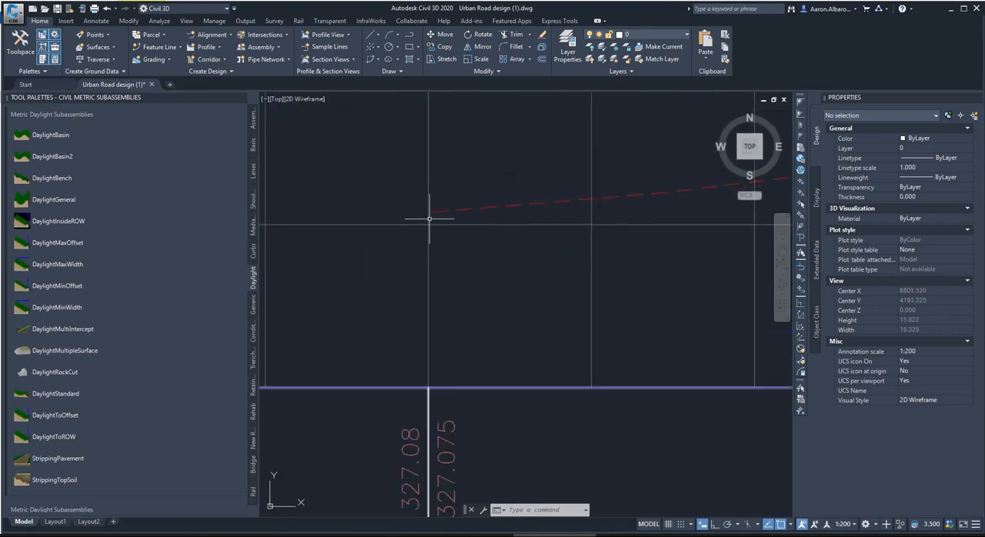
scroll(429, 244, "down", 4)
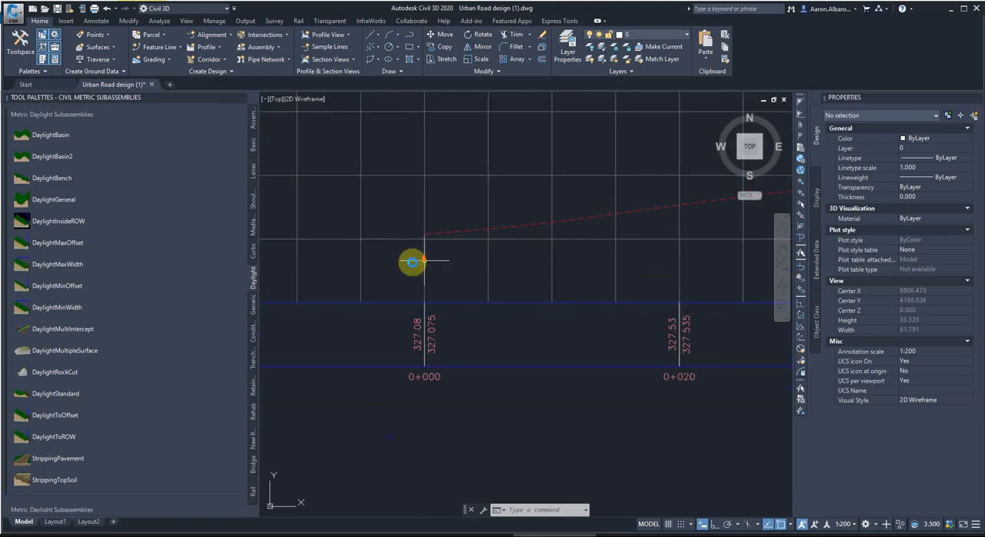
scroll(452, 245, "down", 2)
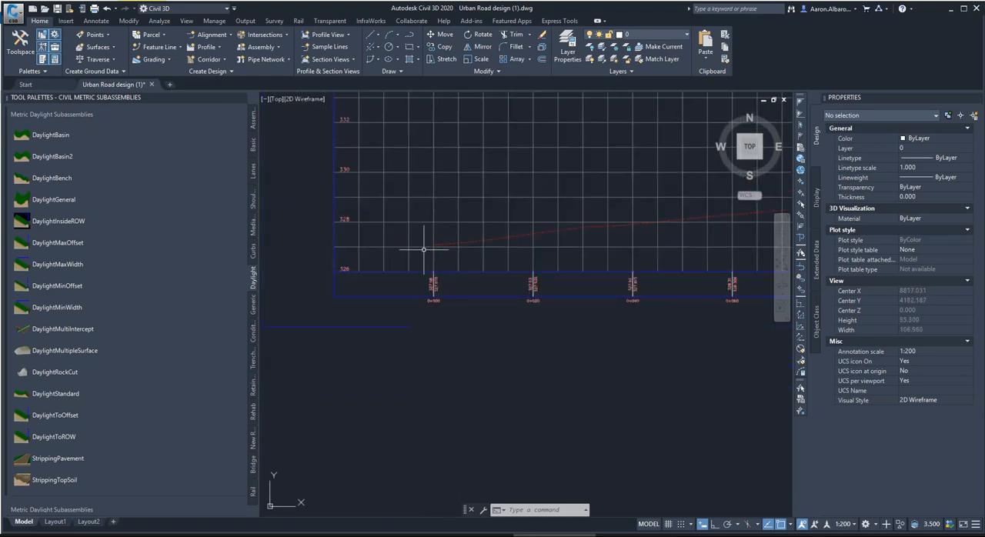
scroll(421, 248, "down", 12)
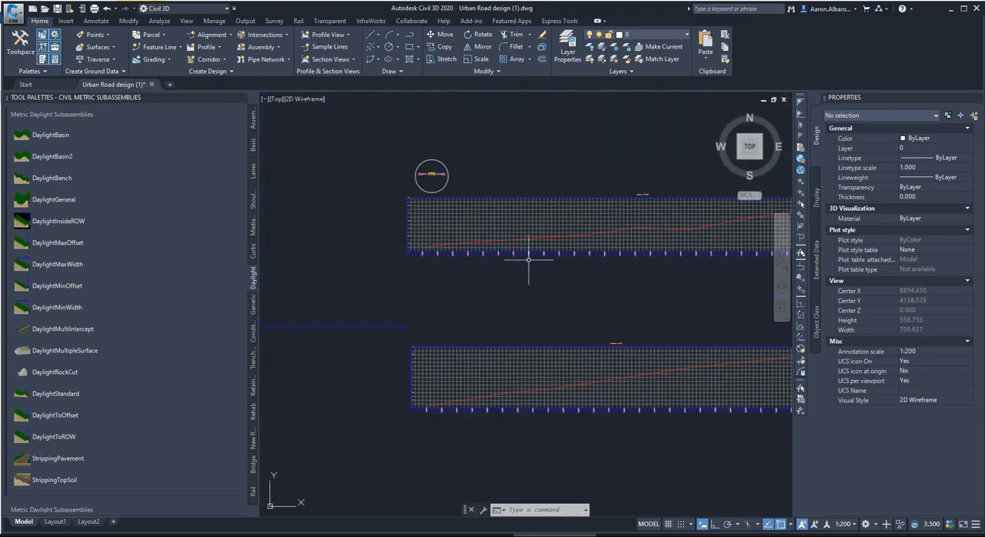
scroll(572, 246, "up", 2)
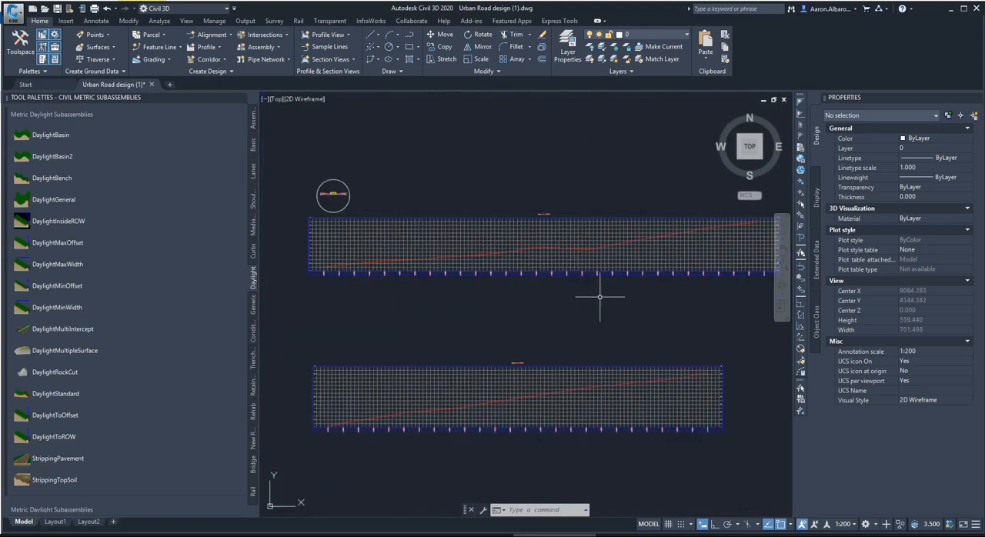
scroll(599, 297, "down", 2)
scroll(529, 296, "up", 2)
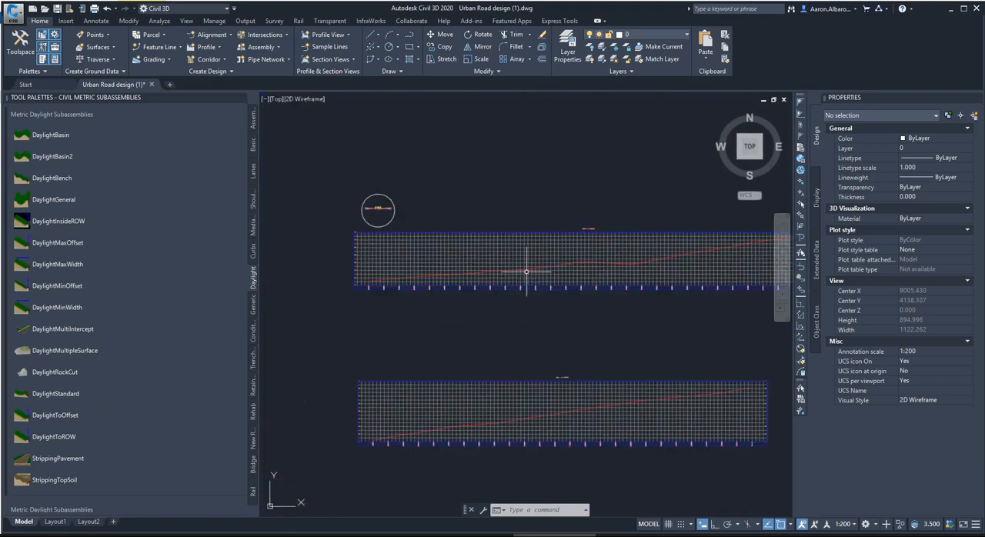
scroll(454, 275, "down", 2)
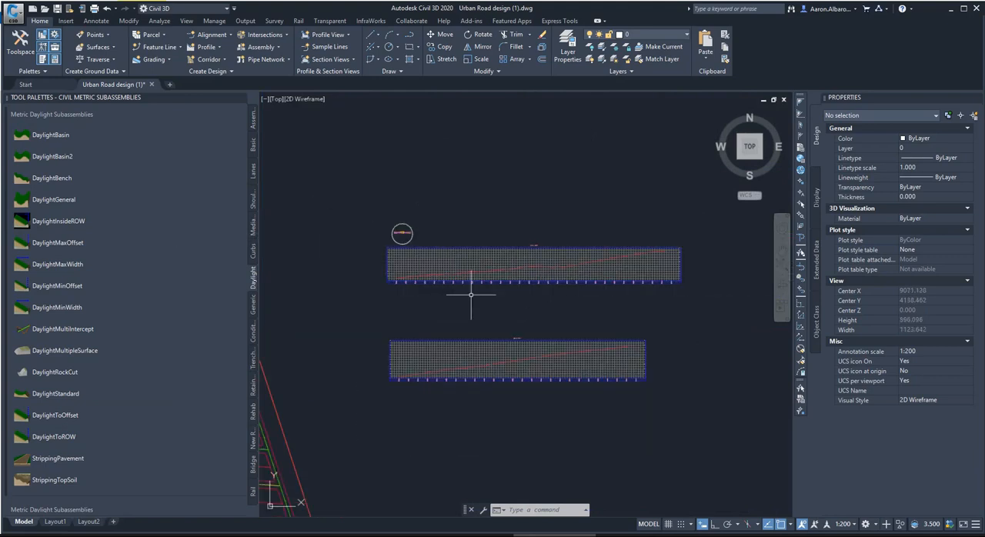
Start a best fit profile on the upper profile view, with surface profile EG - Surface (6) as its input data.
left_click(206, 48)
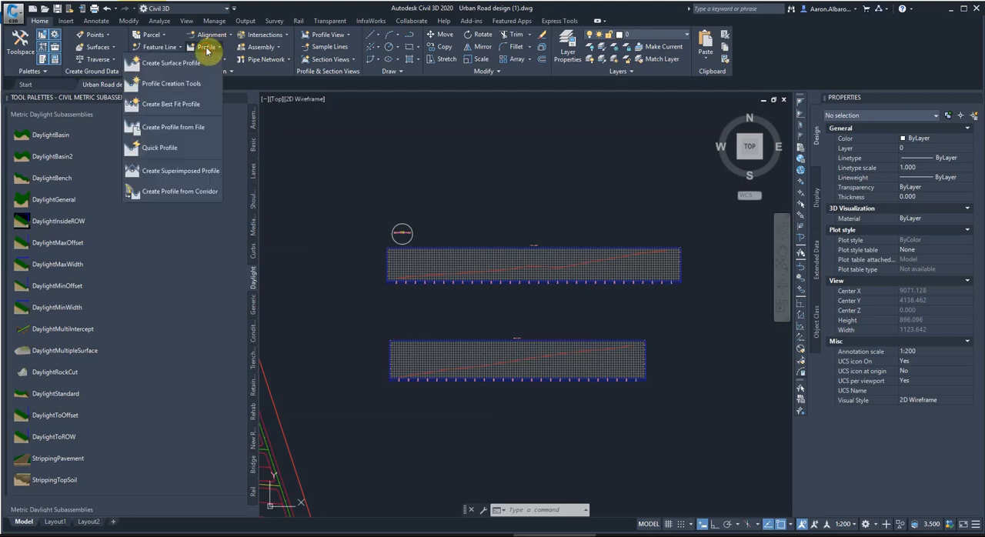
left_click(195, 105)
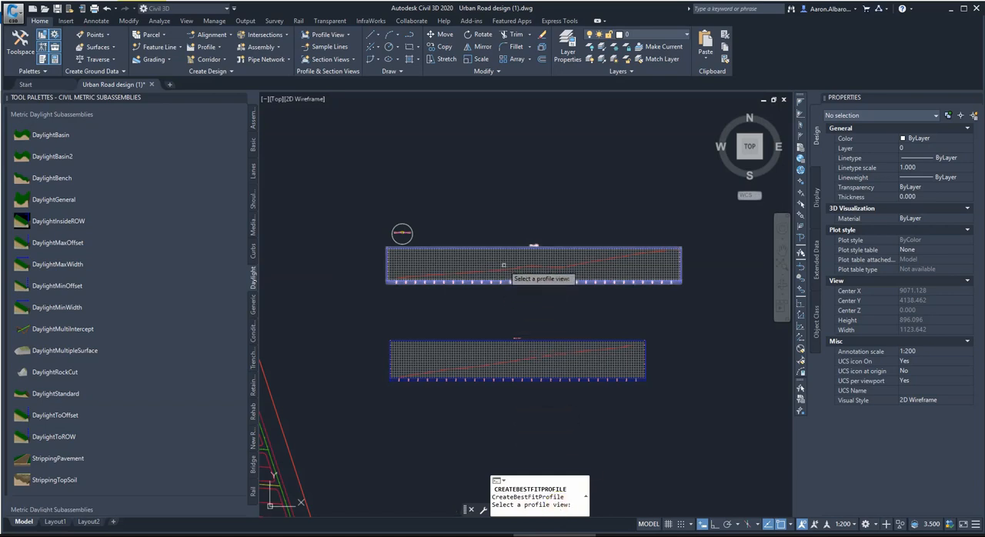
scroll(498, 273, "up", 4)
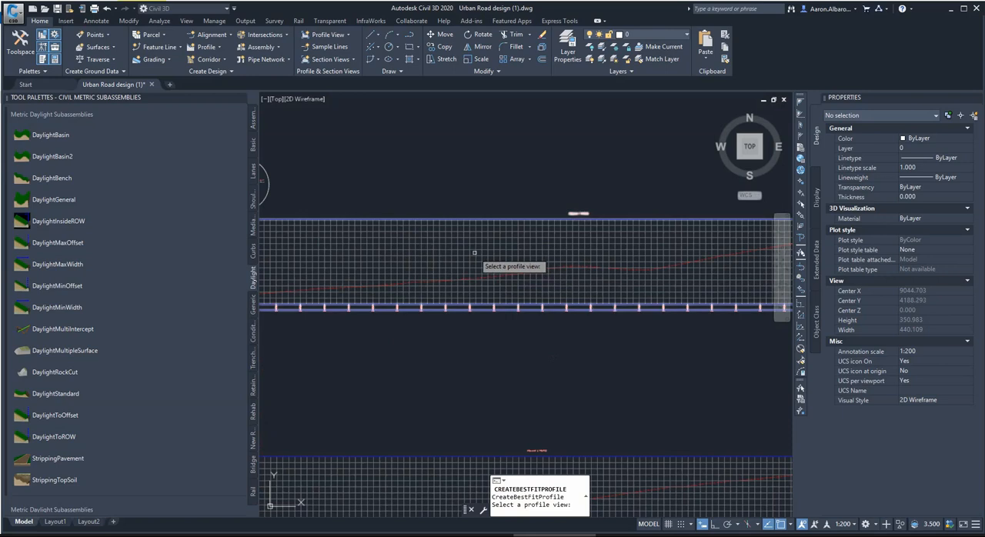
left_click(368, 339)
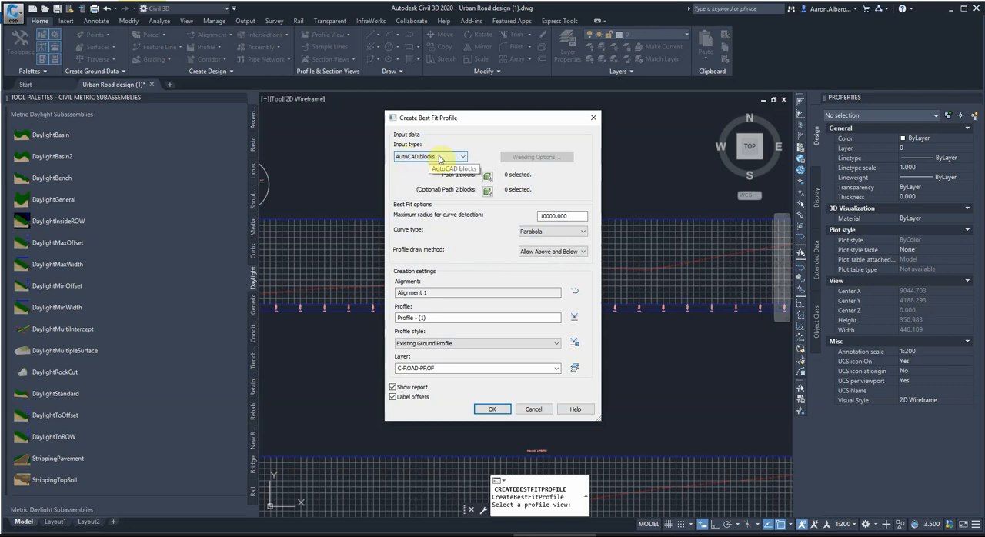
left_click(440, 159)
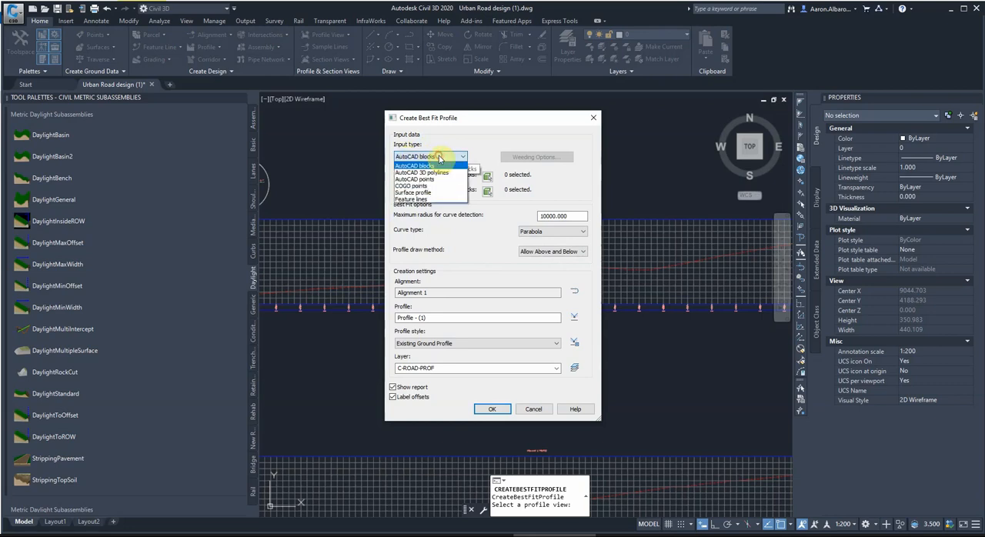
left_click(414, 193)
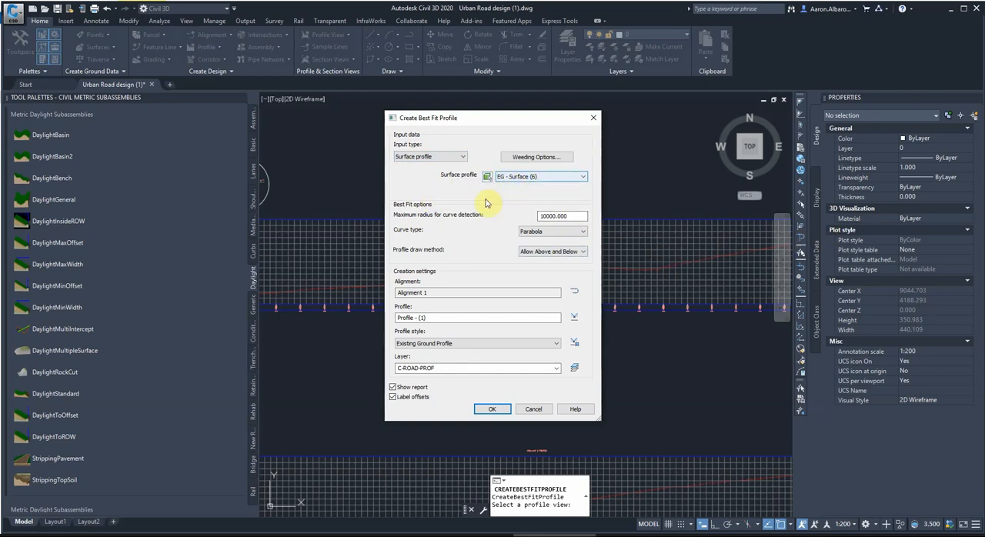
left_click(530, 178)
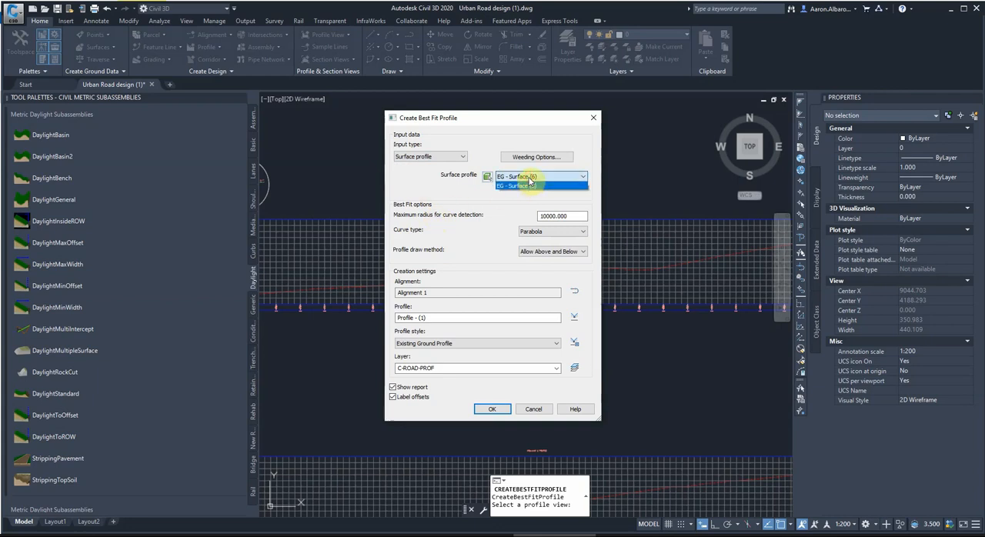
left_click(528, 177)
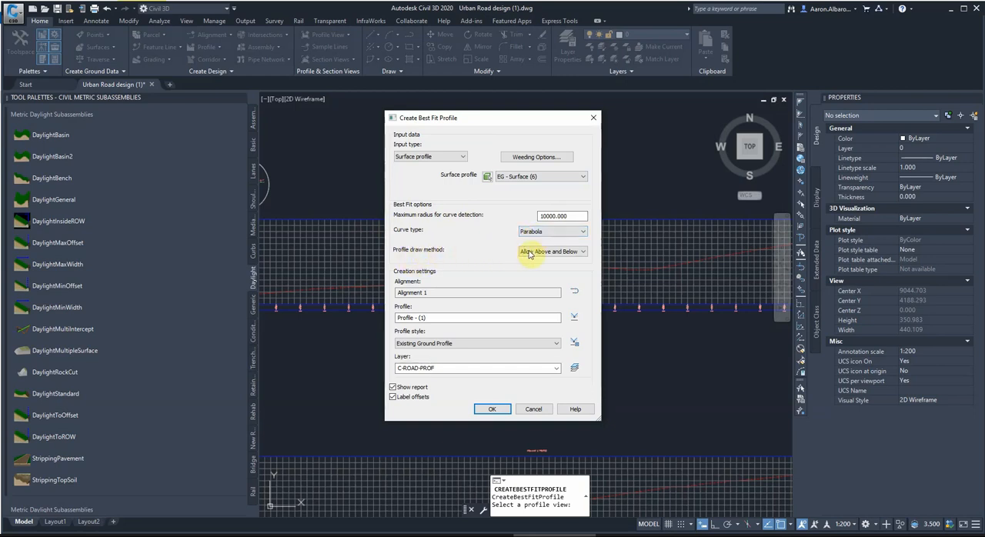
Keep the profile draw method at Allow Above and Below and name the profile "Pro Profile - (1)".
left_click(558, 254)
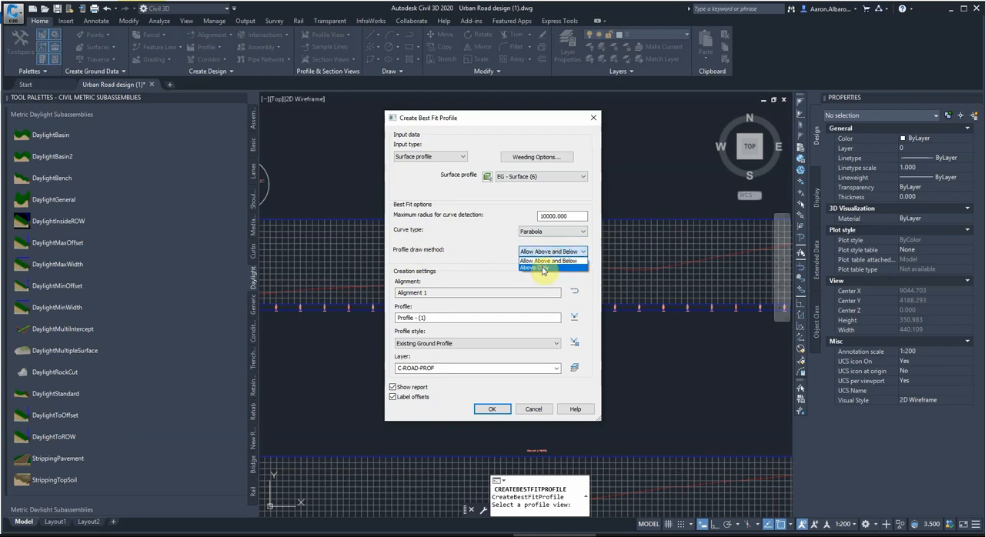
left_click(543, 262)
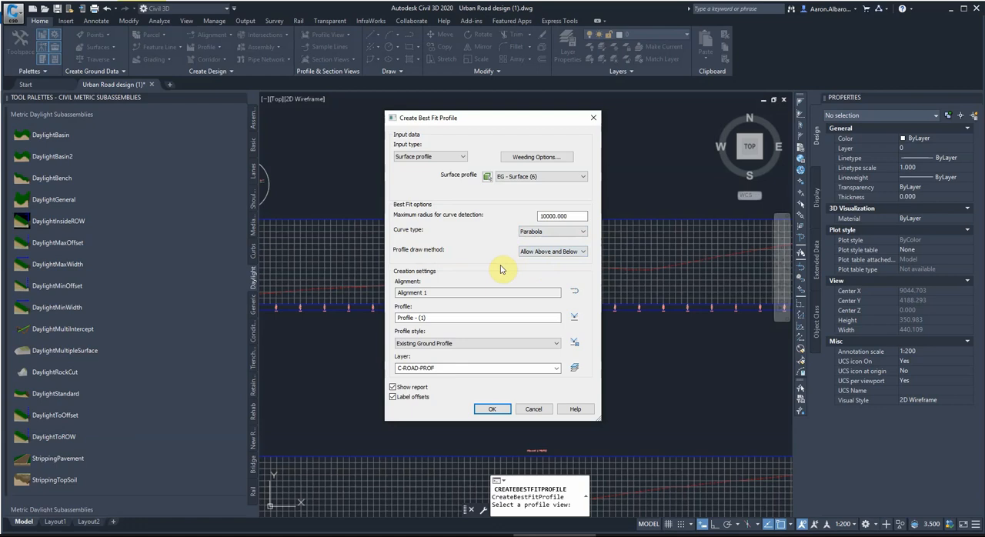
left_click(396, 318)
type("p")
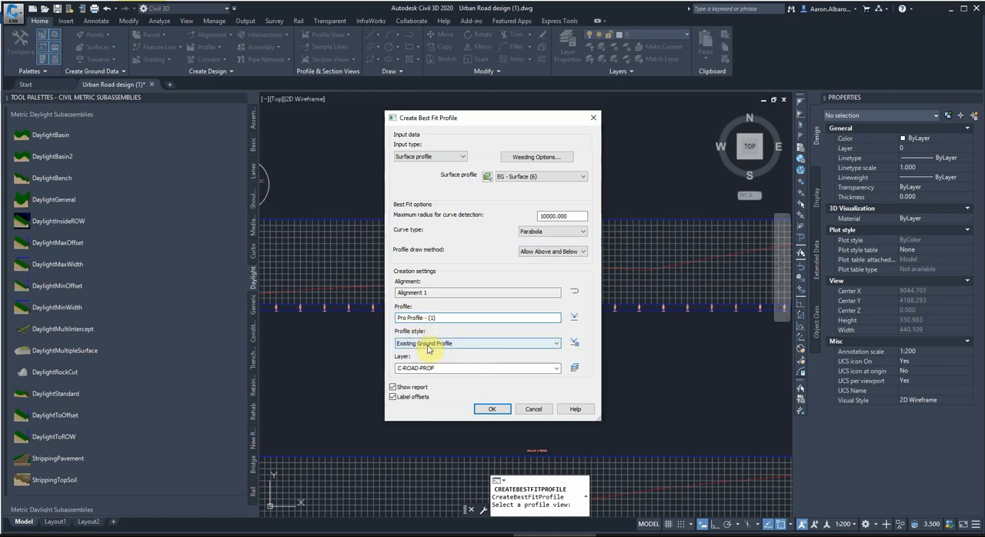
Set the profile style to Design Profile, keep the report and offset labels enabled, create the best fit profile, and close its report.
left_click(428, 347)
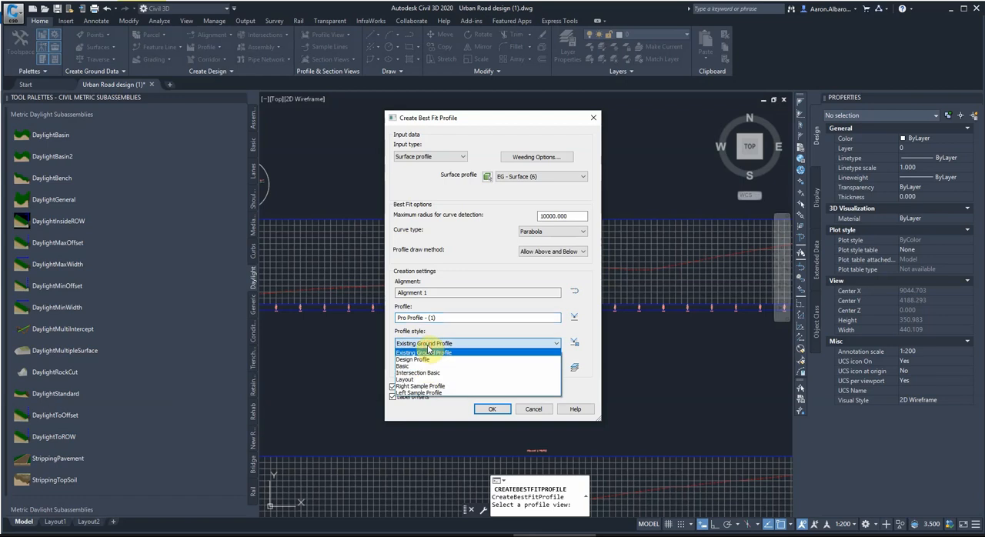
left_click(408, 360)
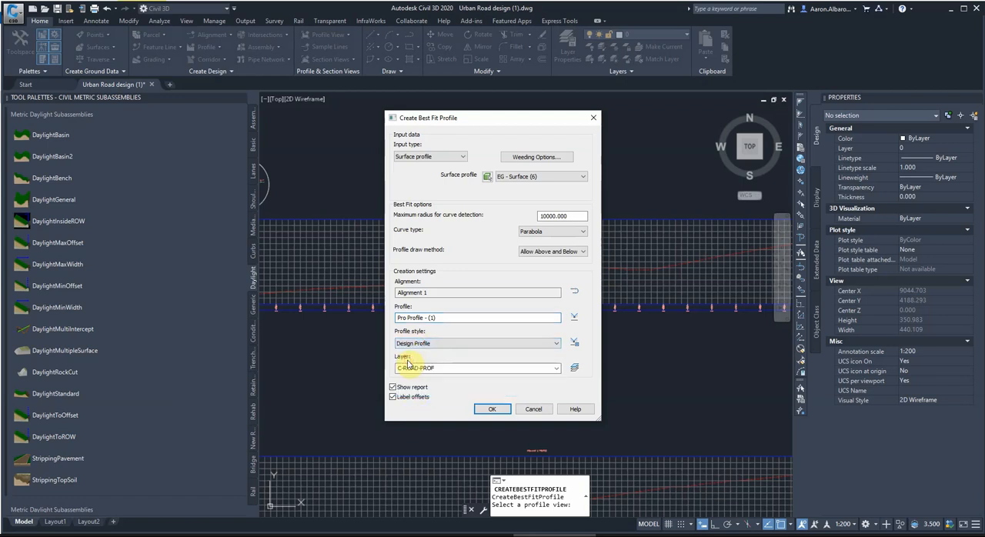
left_click(392, 398)
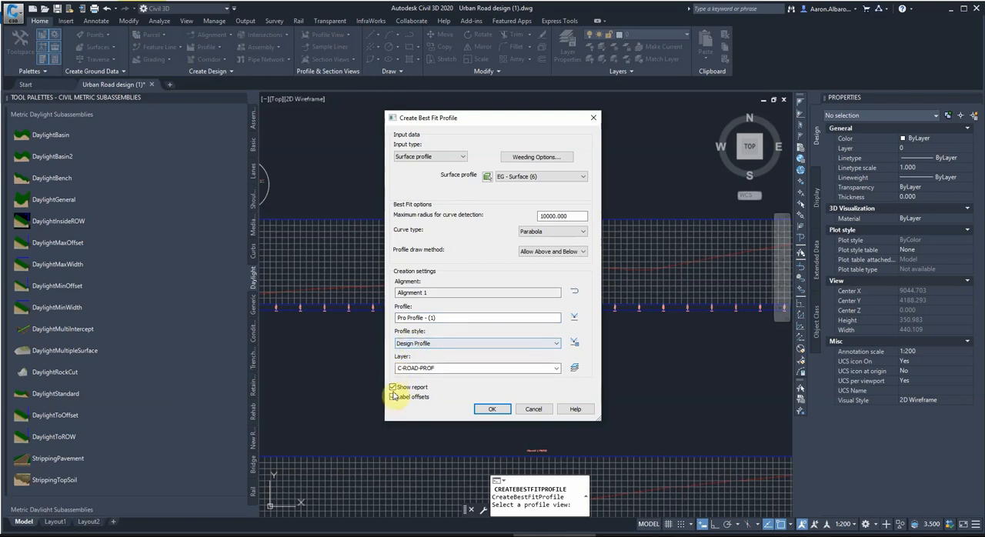
left_click(392, 397)
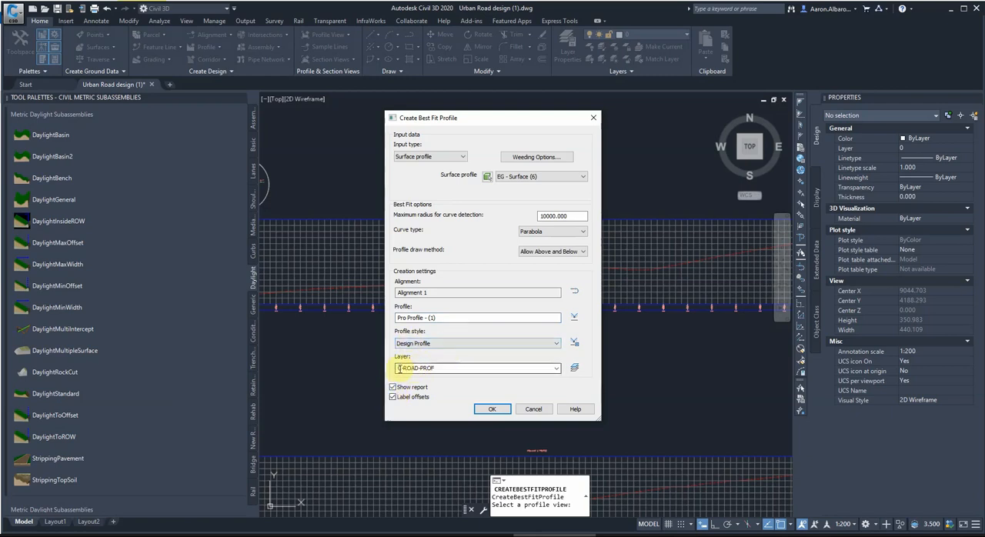
left_click(483, 413)
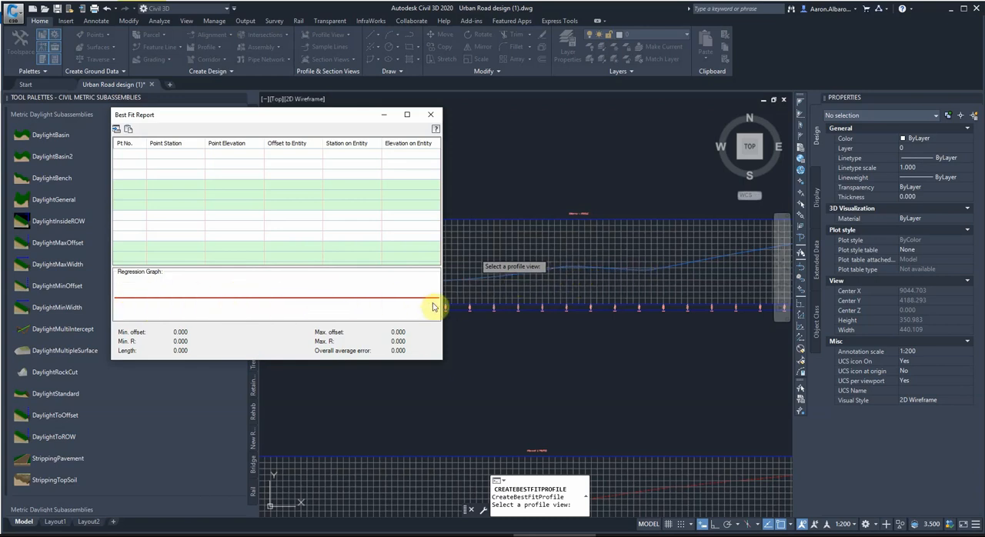
left_click(432, 116)
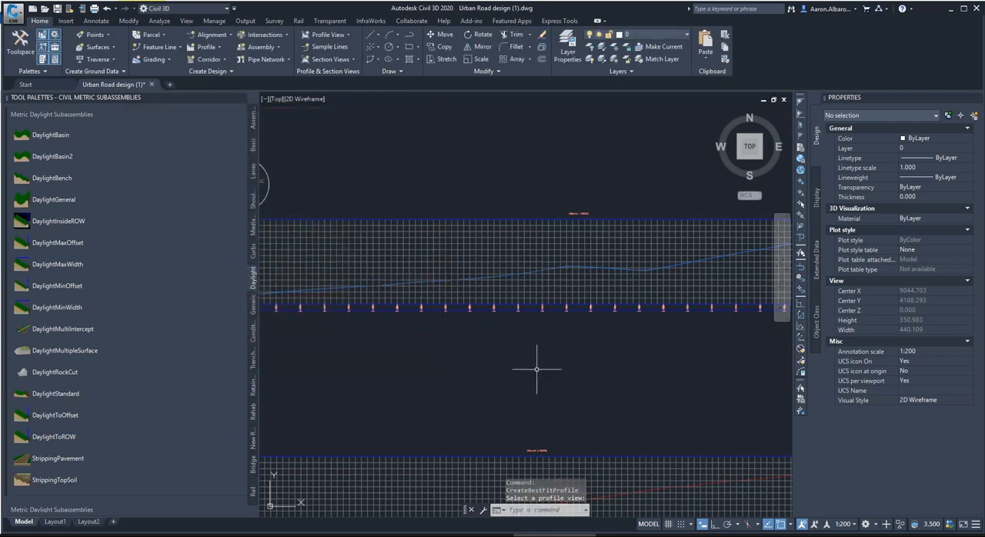
Select the new best fit profile and add sag curve and crest curve labels to it in the Crest and Sag style.
scroll(472, 288, "up", 10)
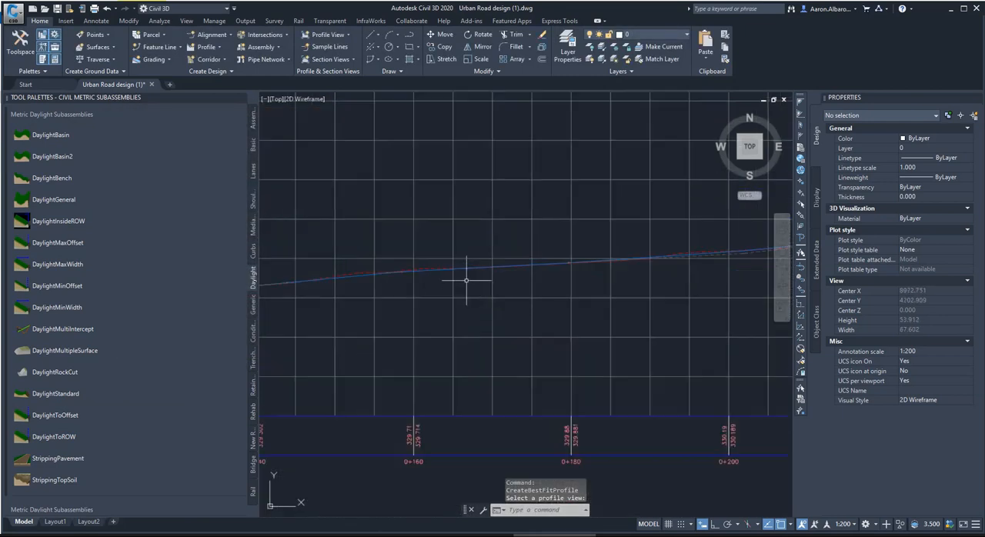
left_click(398, 267)
scroll(530, 285, "down", 8)
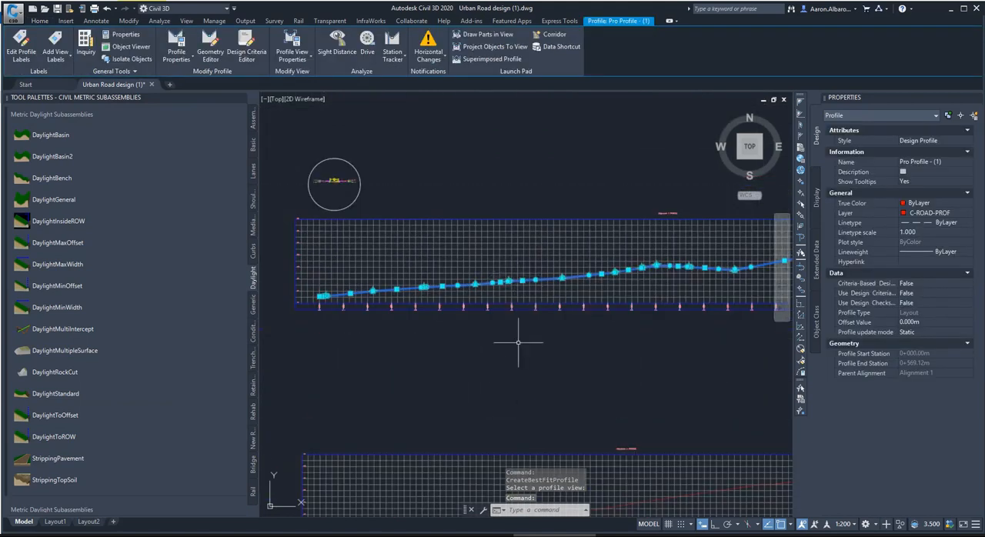
scroll(546, 327, "down", 2)
scroll(487, 333, "down", 2)
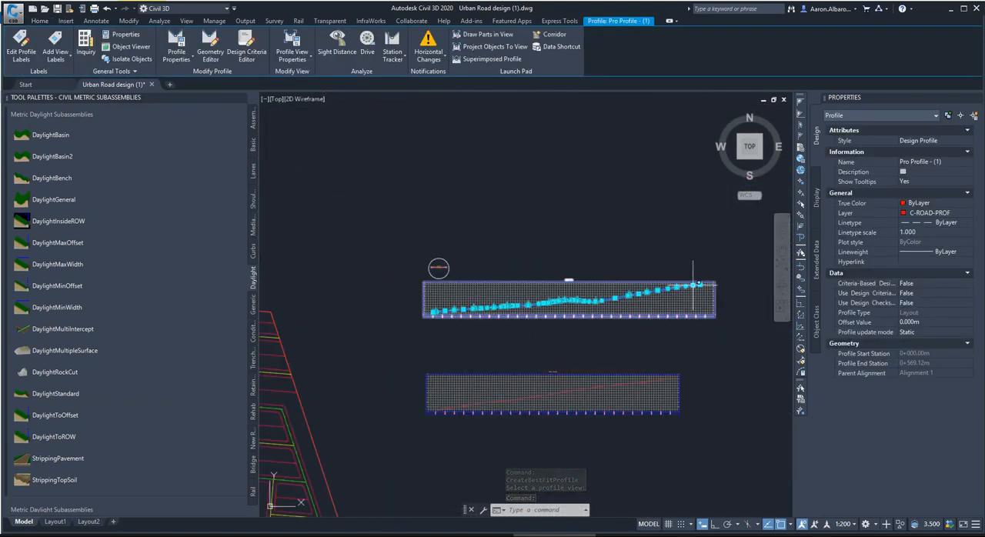
scroll(520, 316, "up", 2)
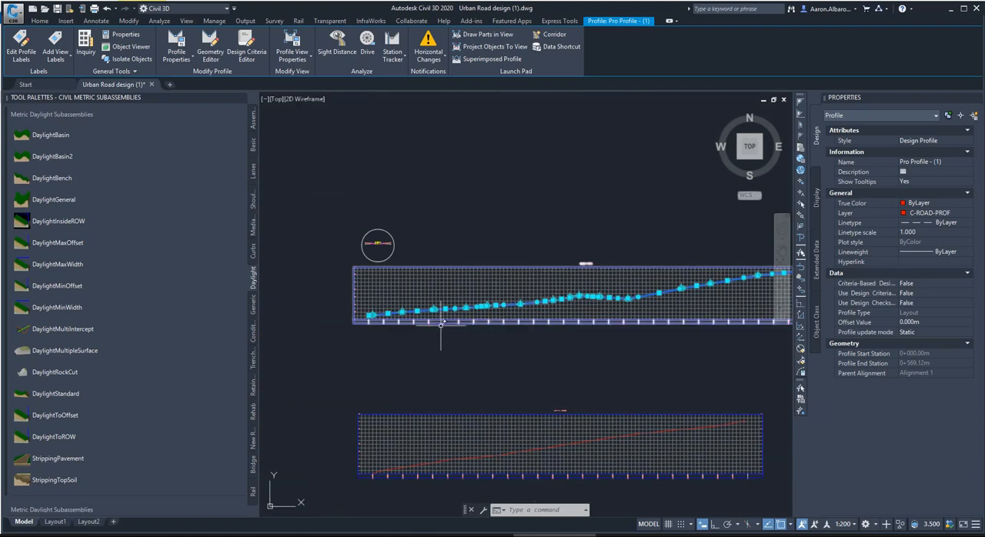
left_click(23, 54)
left_click(331, 181)
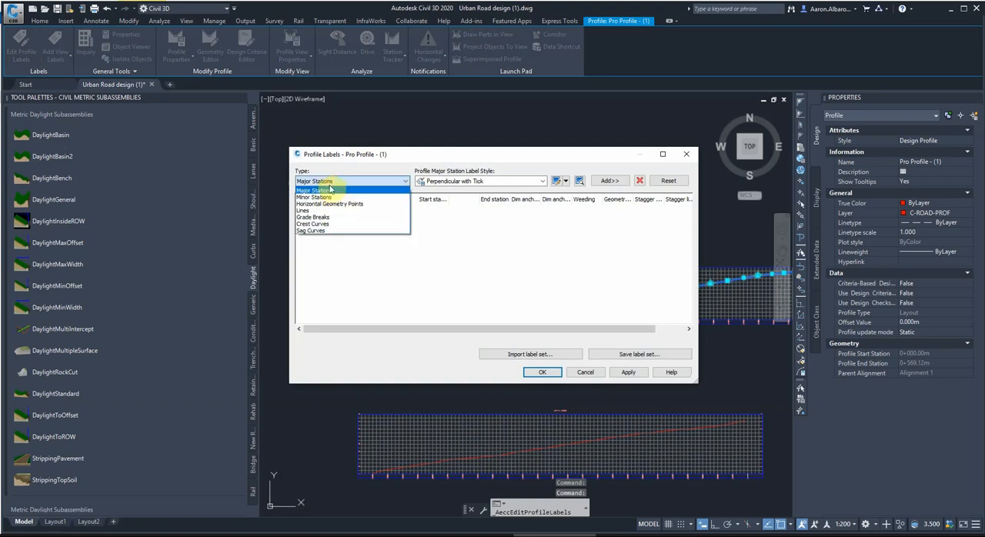
left_click(330, 230)
left_click(609, 181)
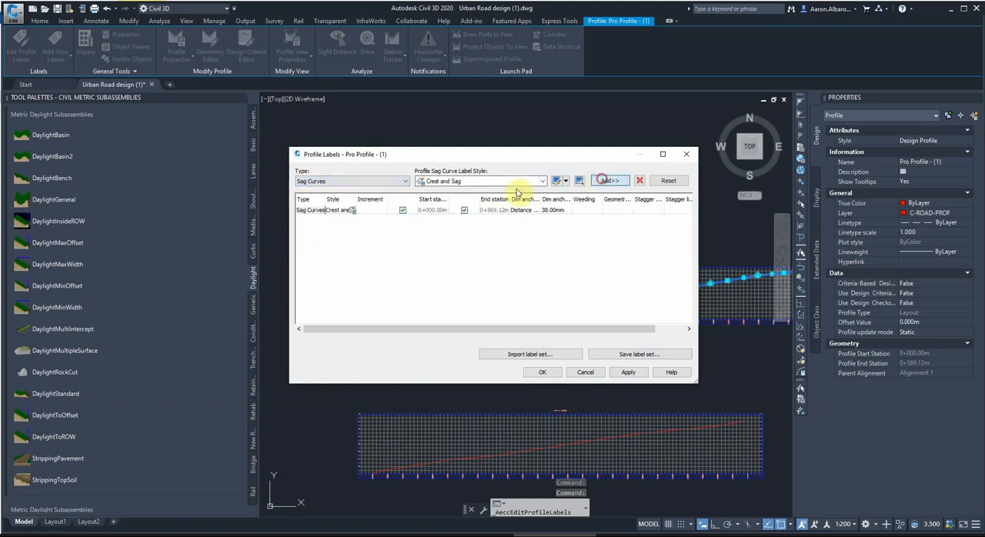
left_click(375, 182)
left_click(313, 224)
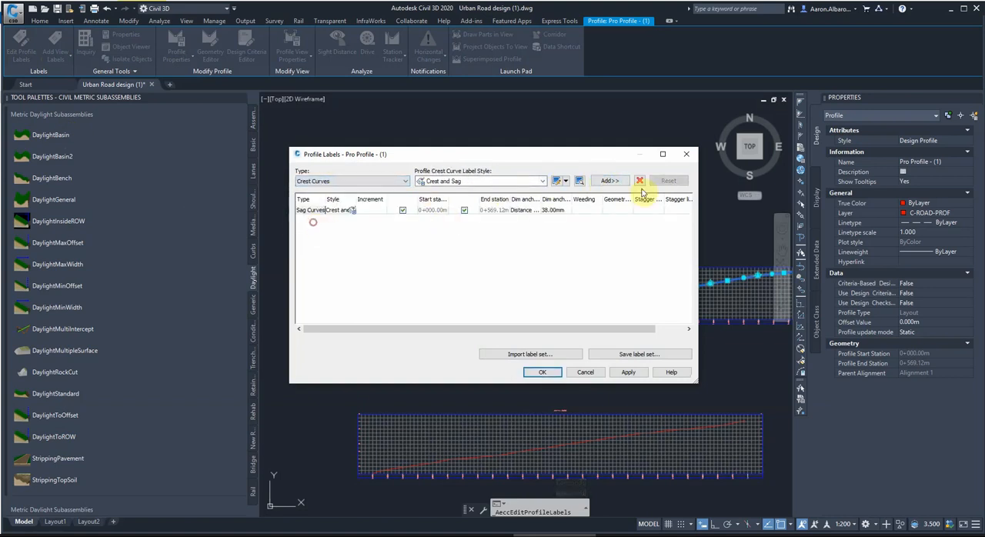
left_click(610, 181)
Add line labels in the Percent Grade style to the profile's label set and apply the labels.
left_click(402, 180)
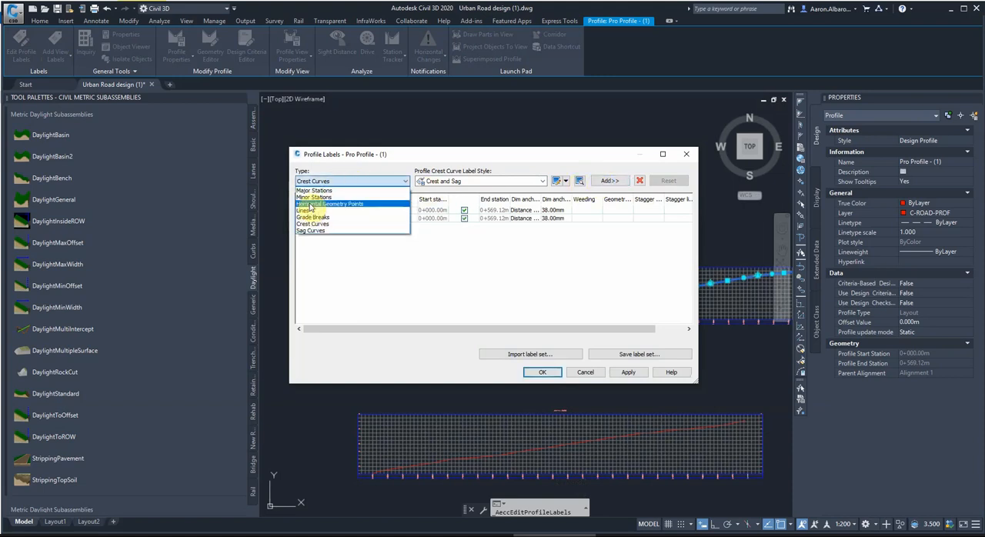
left_click(308, 211)
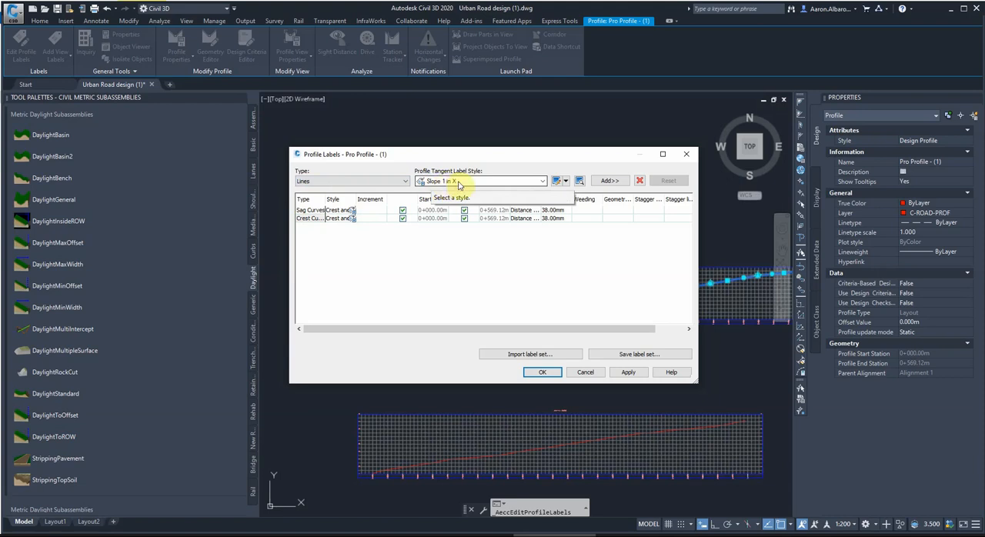
left_click(457, 183)
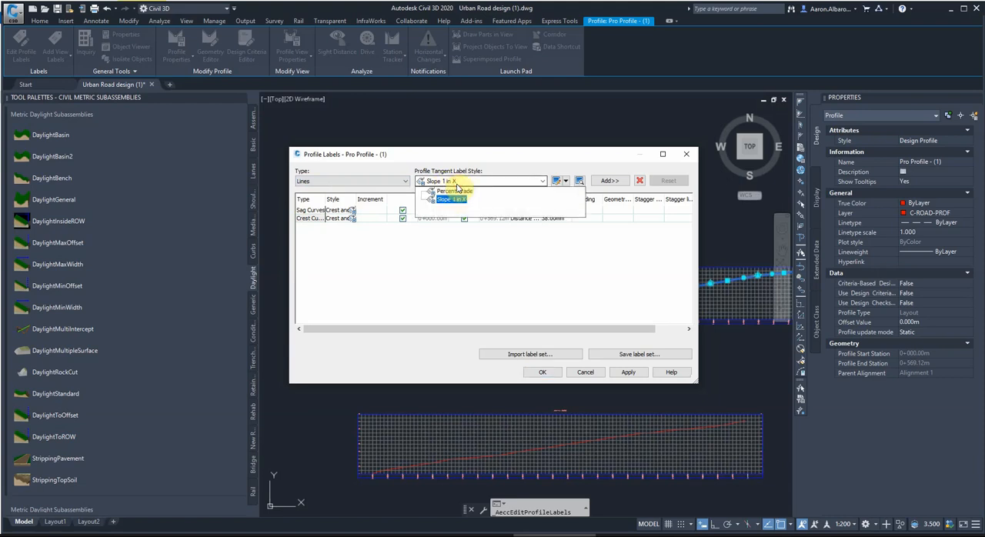
left_click(454, 191)
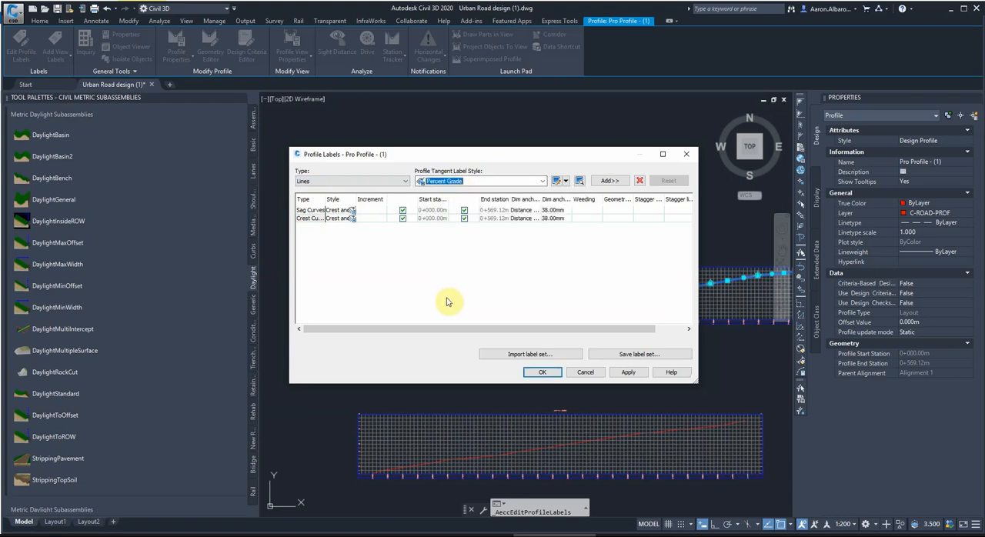
left_click(606, 181)
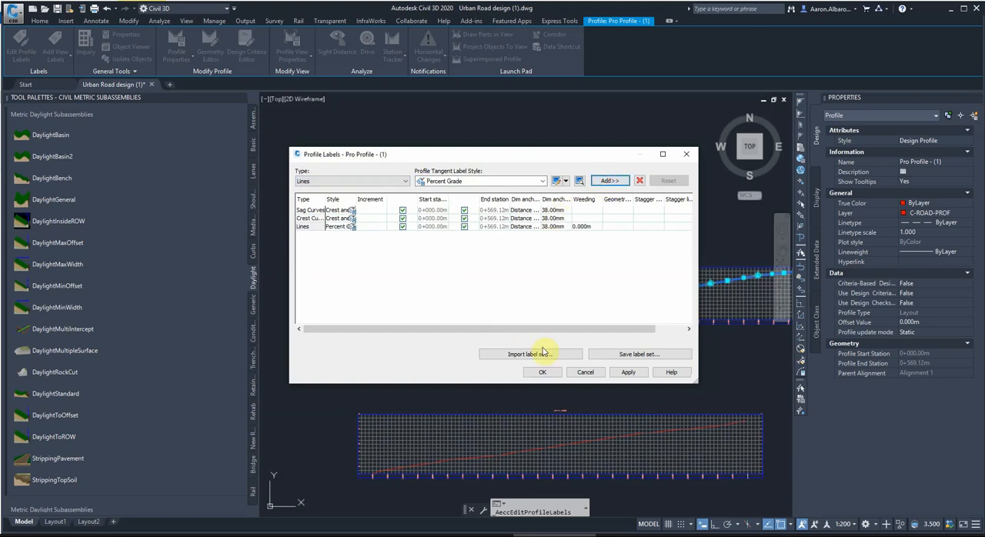
left_click(622, 373)
left_click(542, 372)
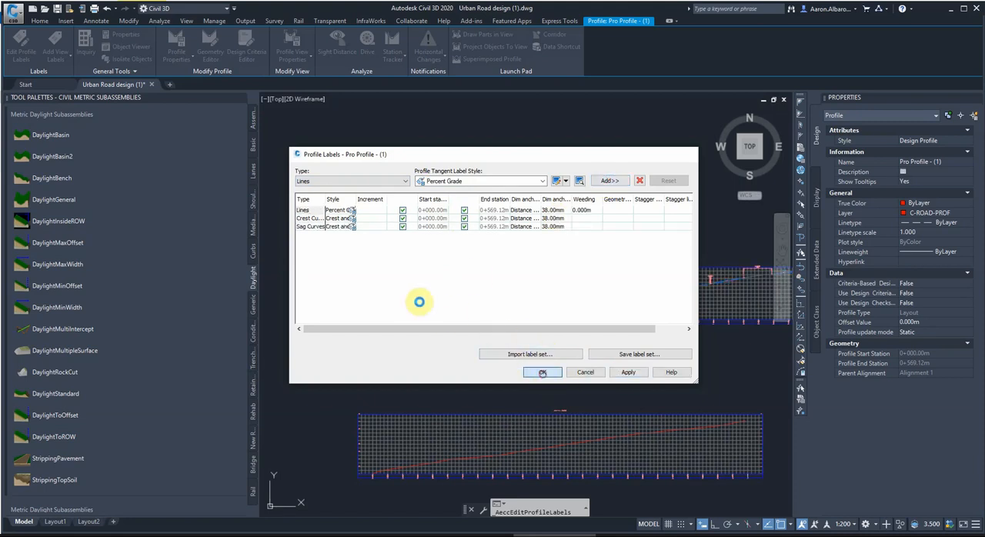
Examine the grade and vertical curve labels along the design profile, especially the short curves near chainages 0+160 and 0+040.
scroll(427, 323, "up", 2)
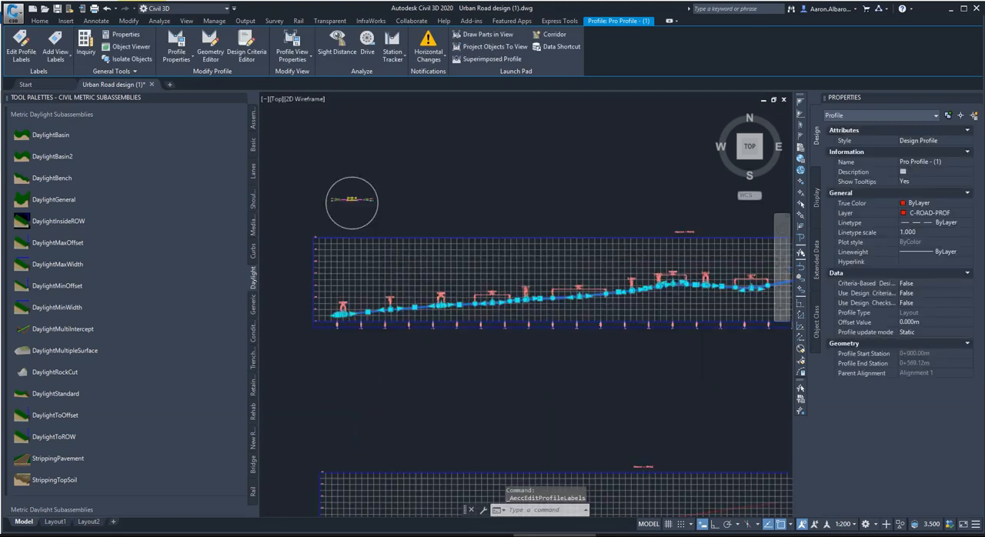
scroll(521, 294, "up", 3)
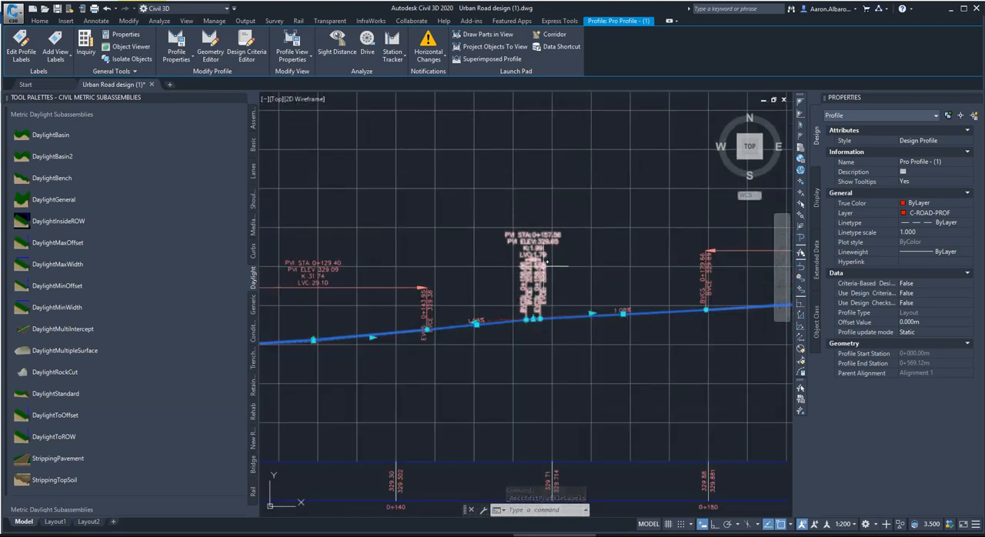
scroll(505, 248, "up", 3)
scroll(508, 308, "down", 4)
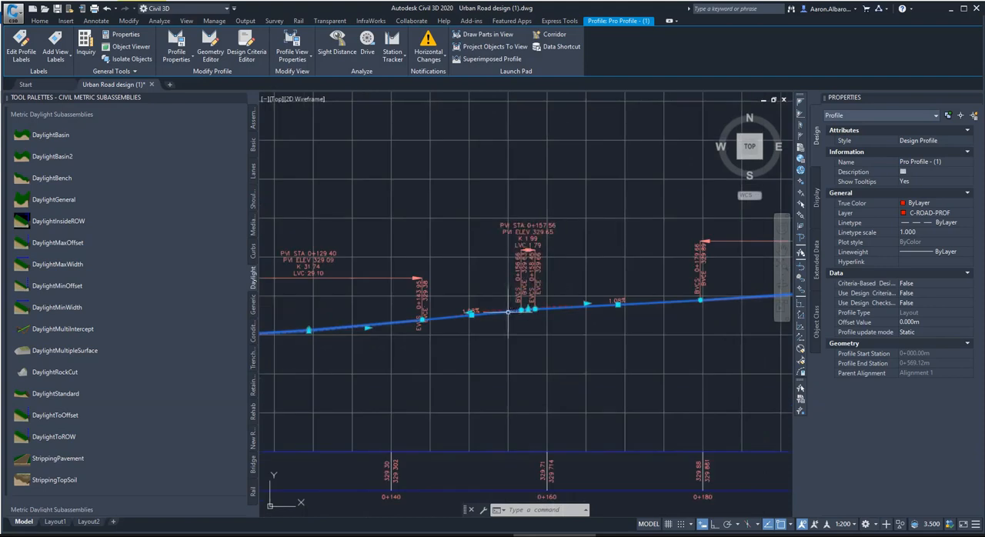
scroll(544, 294, "down", 3)
scroll(499, 297, "down", 3)
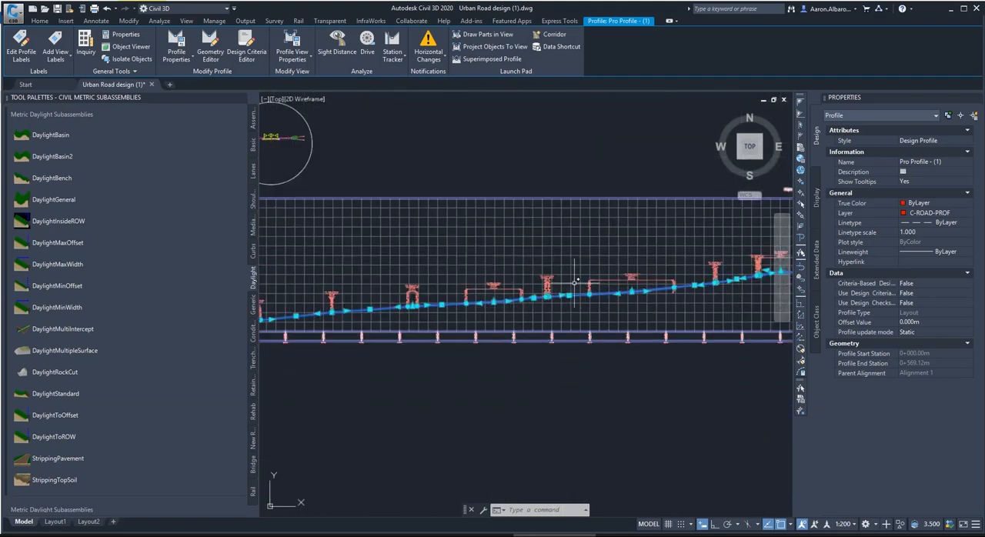
scroll(436, 302, "down", 6)
right_click(369, 324)
left_click(337, 304)
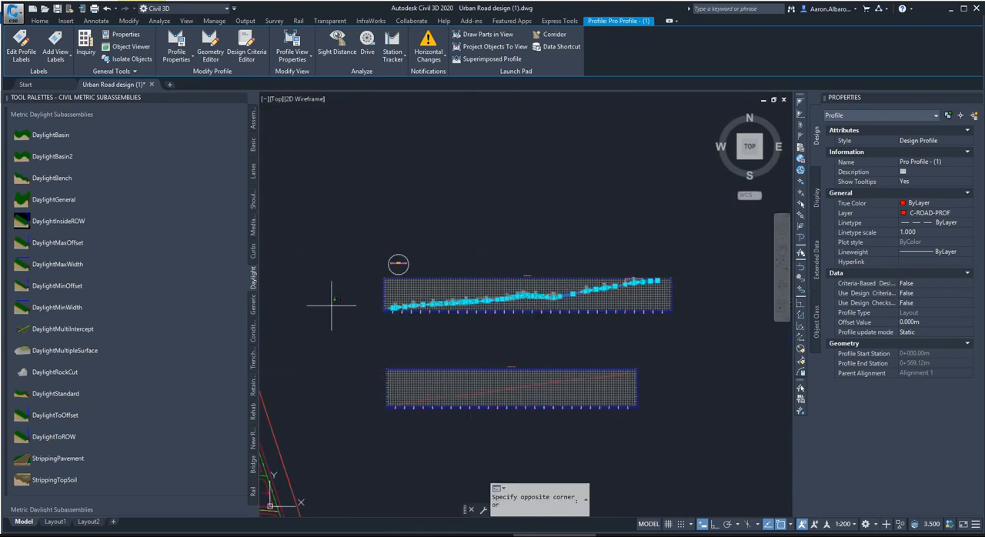
scroll(574, 295, "up", 5)
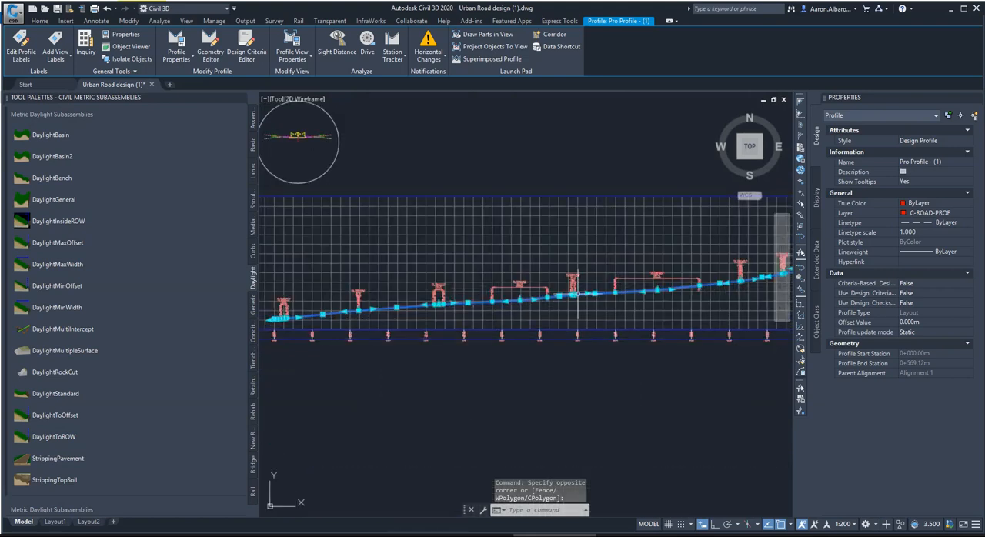
scroll(578, 294, "up", 4)
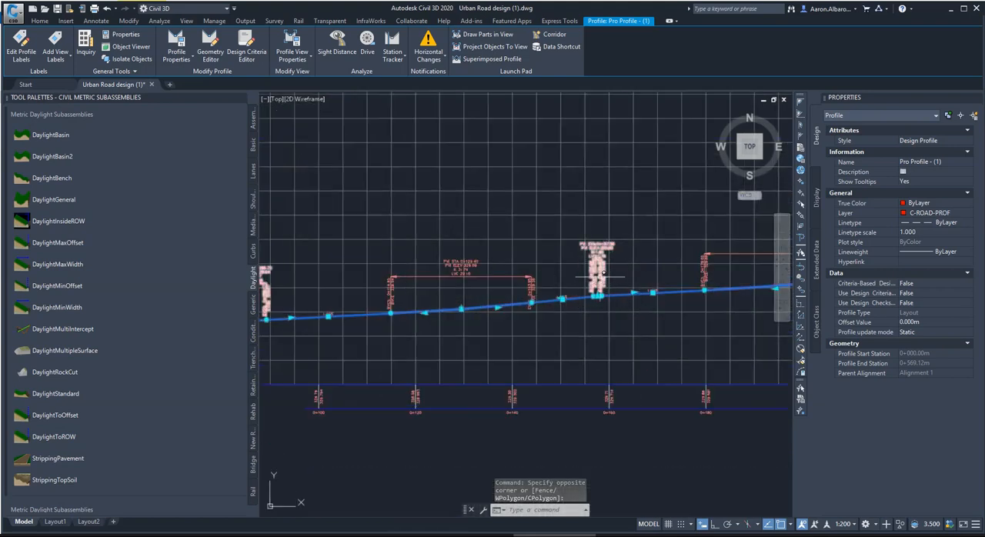
scroll(603, 274, "up", 3)
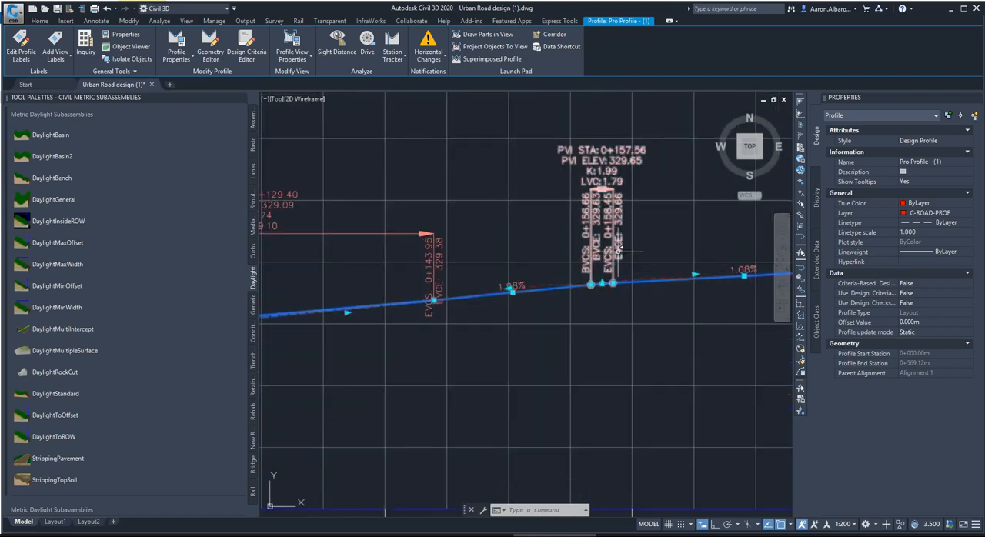
scroll(577, 307, "down", 5)
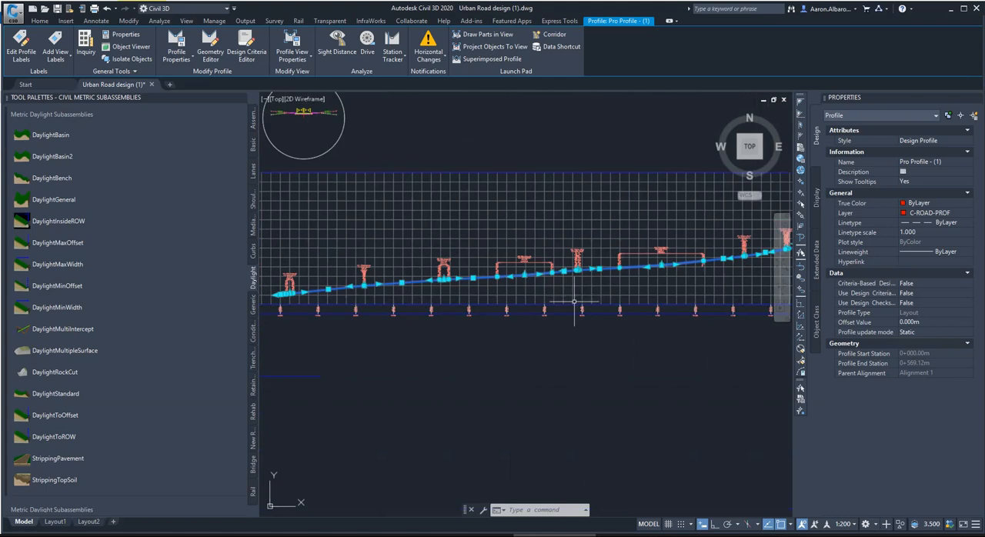
scroll(380, 293, "up", 3)
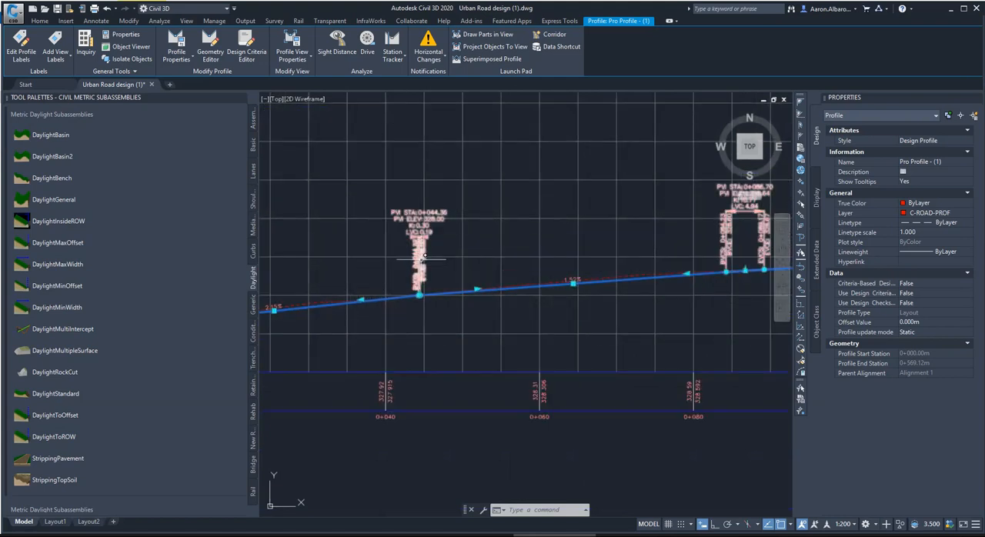
scroll(421, 258, "up", 3)
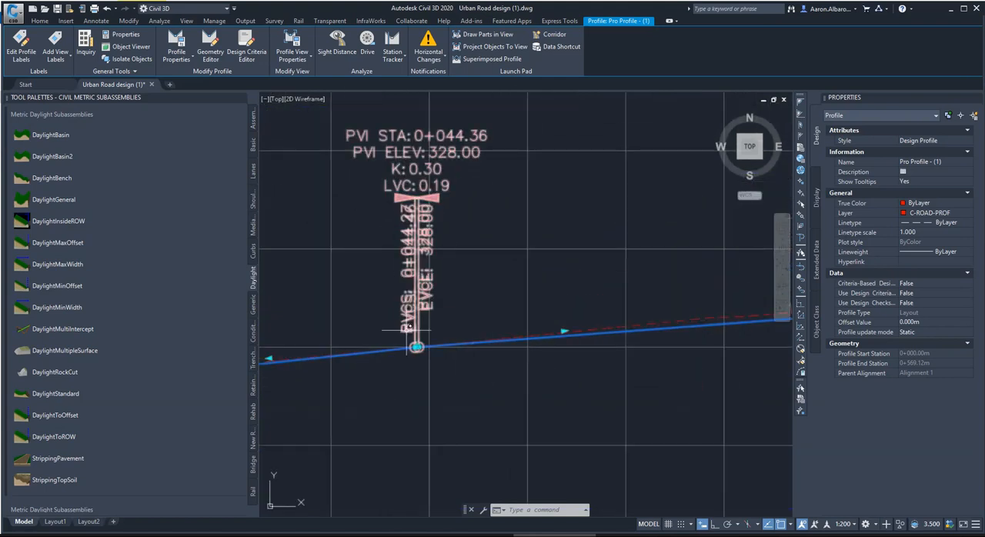
scroll(462, 334, "down", 3)
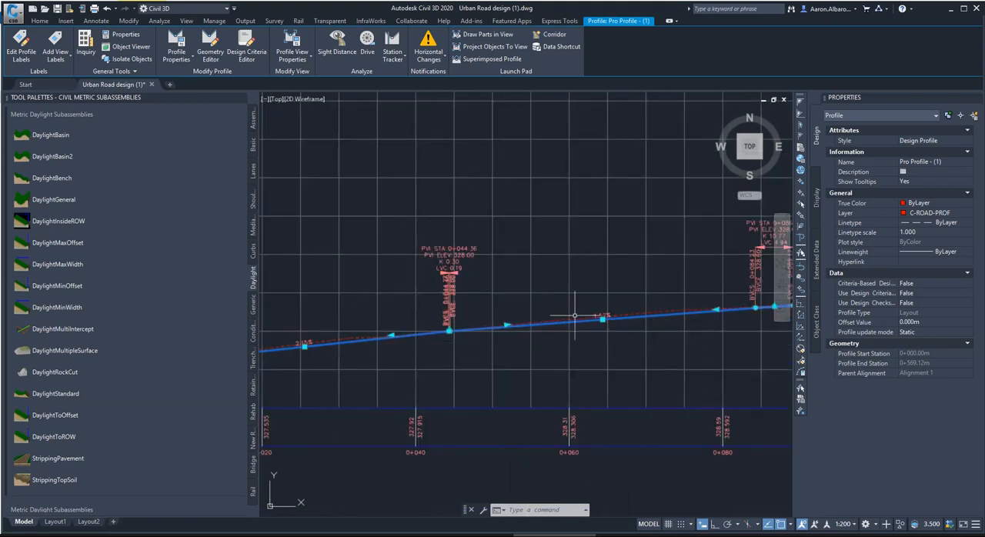
Open the layout tools of the design profile for editing its geometry.
left_click(209, 54)
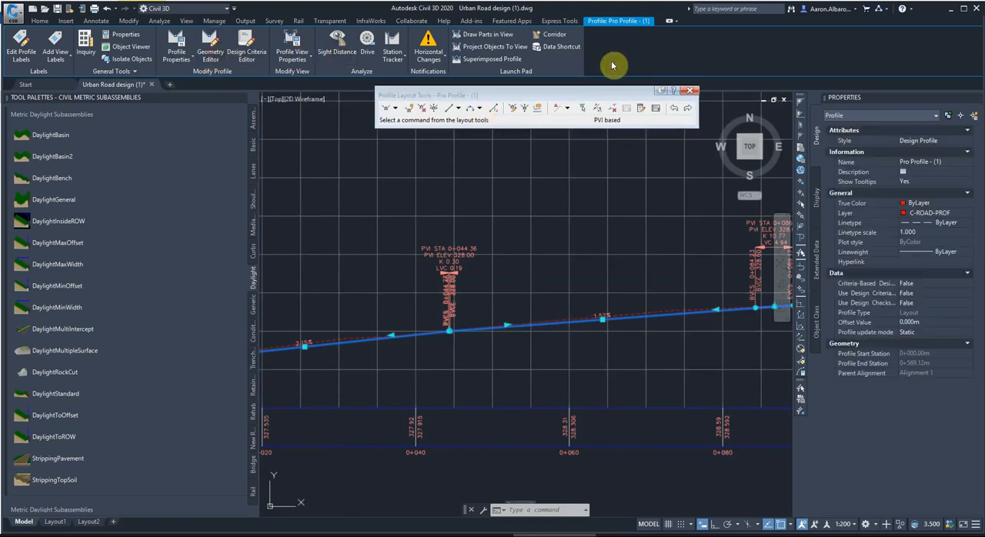
left_click(689, 89)
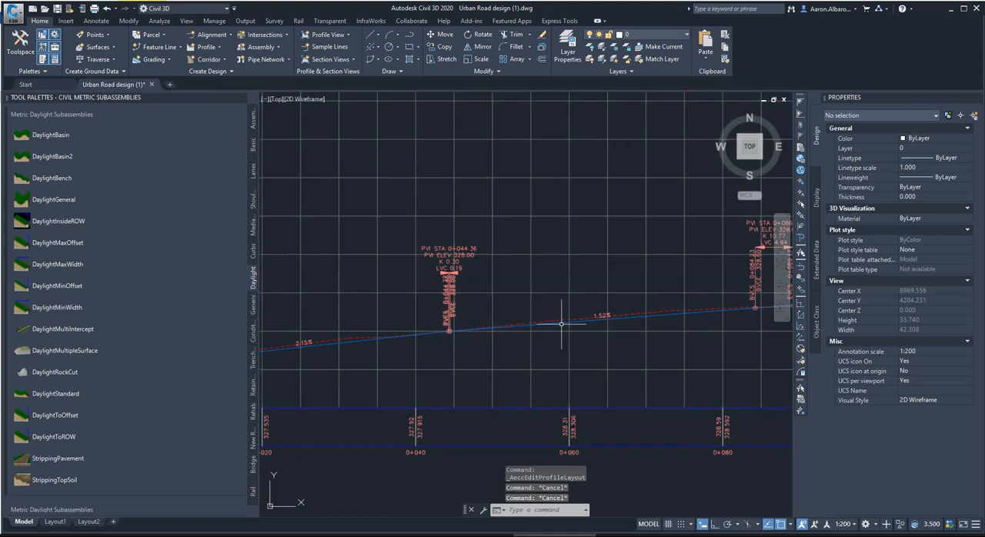
left_click(561, 322)
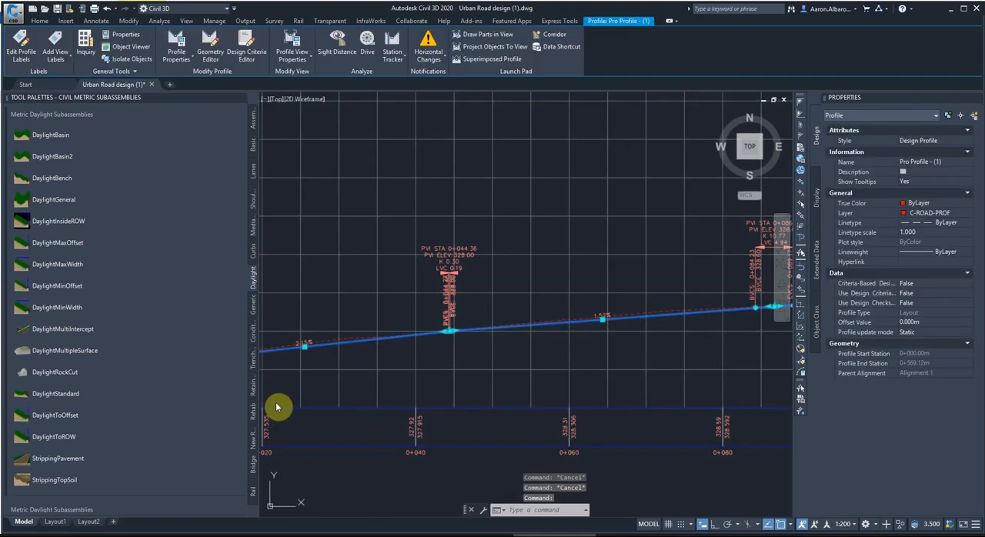
left_click(209, 54)
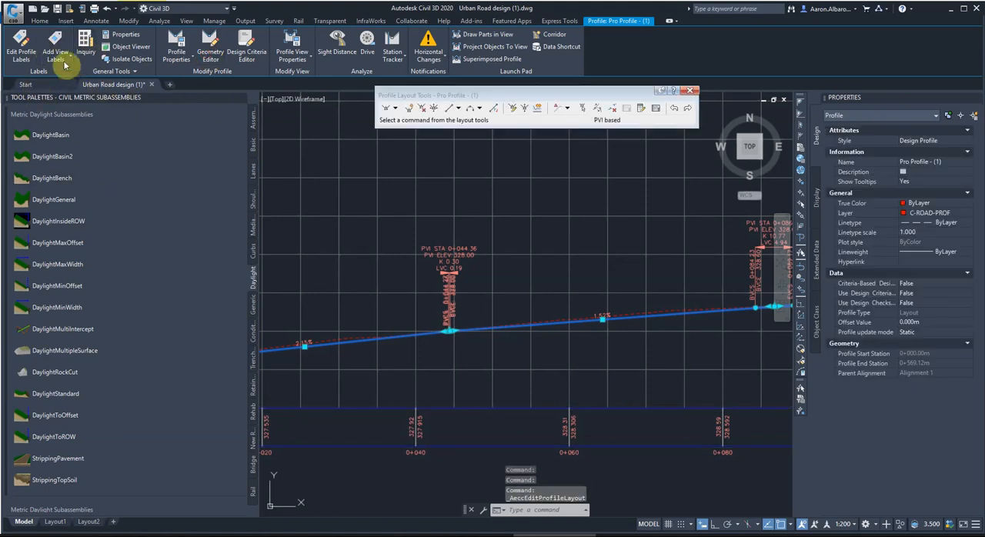
Show the Toolspace and open the grid view listing the design profile's PVIs and vertical curves.
left_click(41, 21)
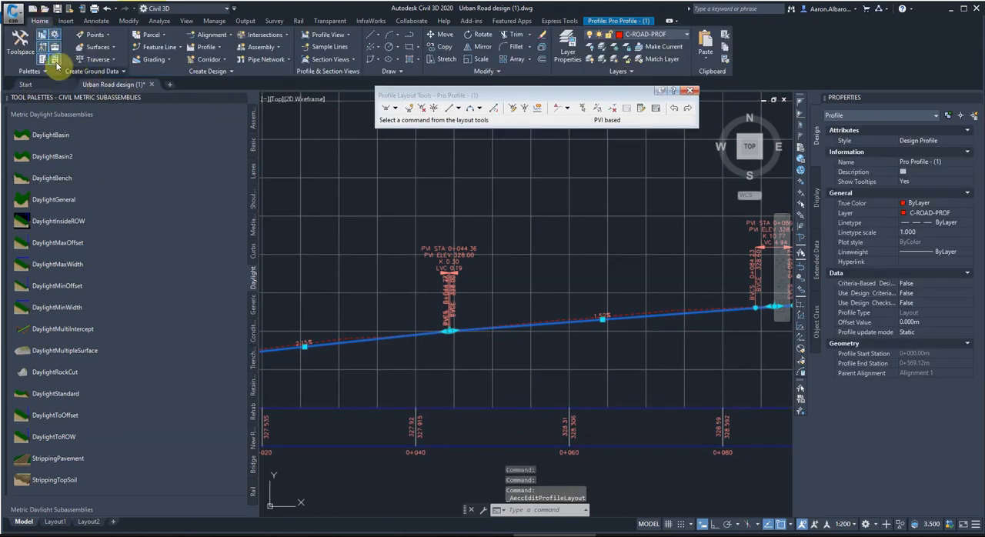
left_click(43, 60)
left_click(19, 42)
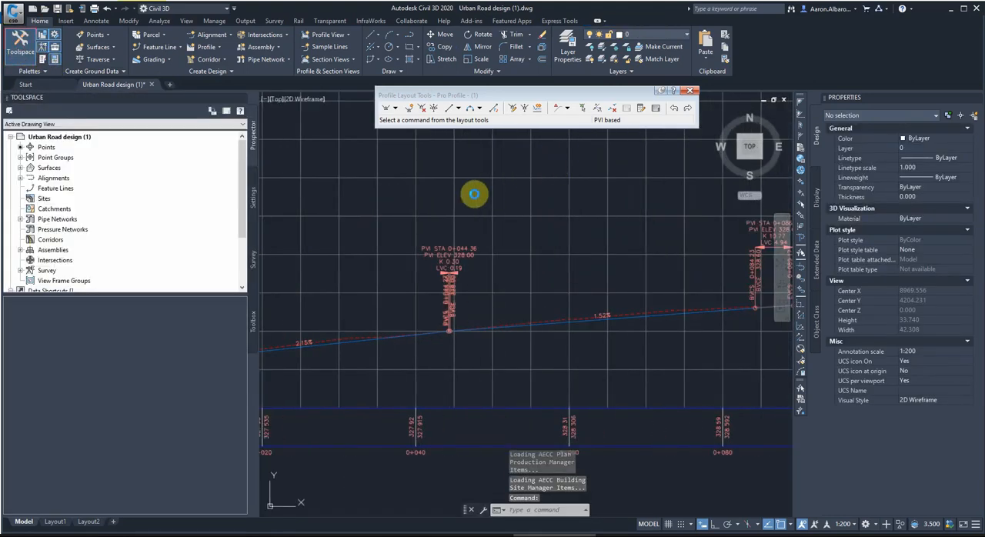
left_click(500, 296)
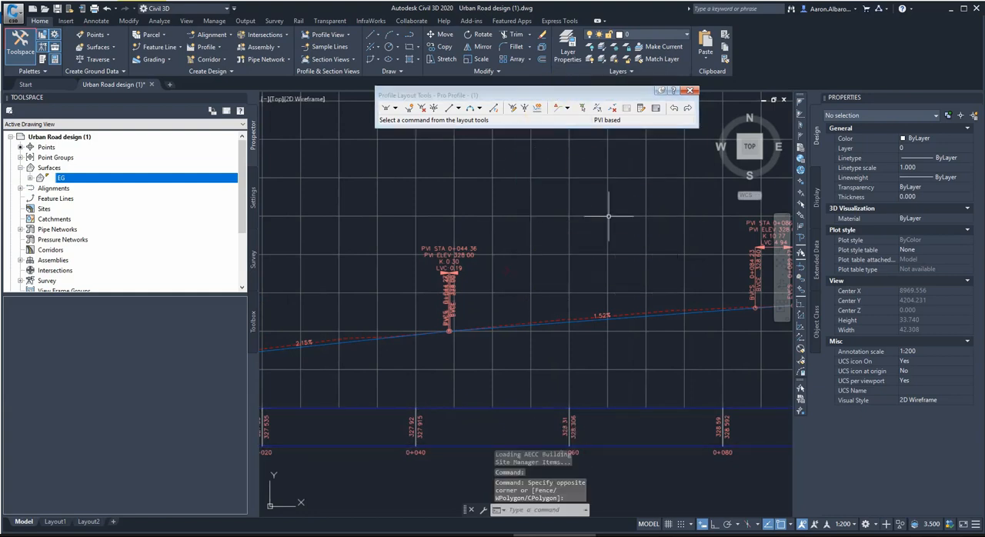
scroll(609, 211, "down", 5)
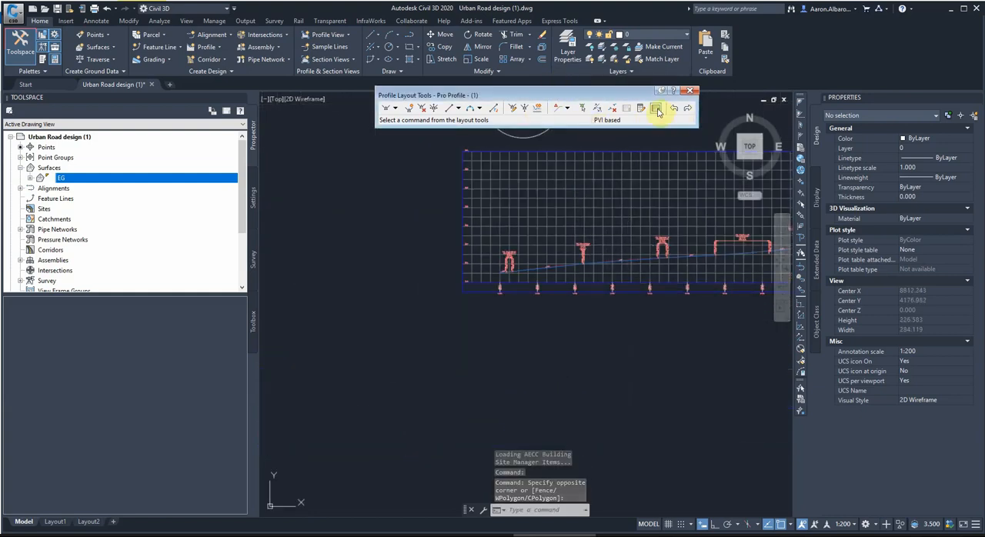
left_click(656, 109)
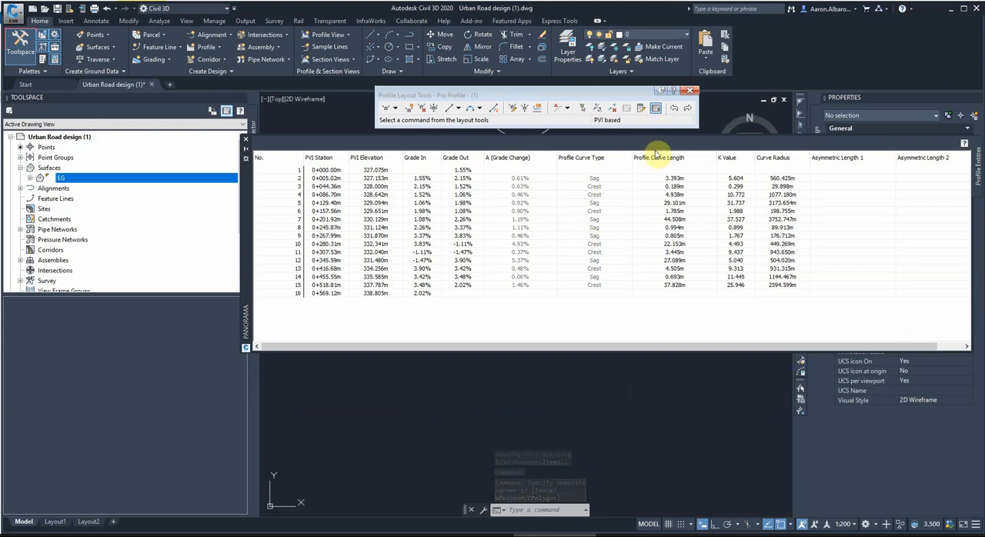
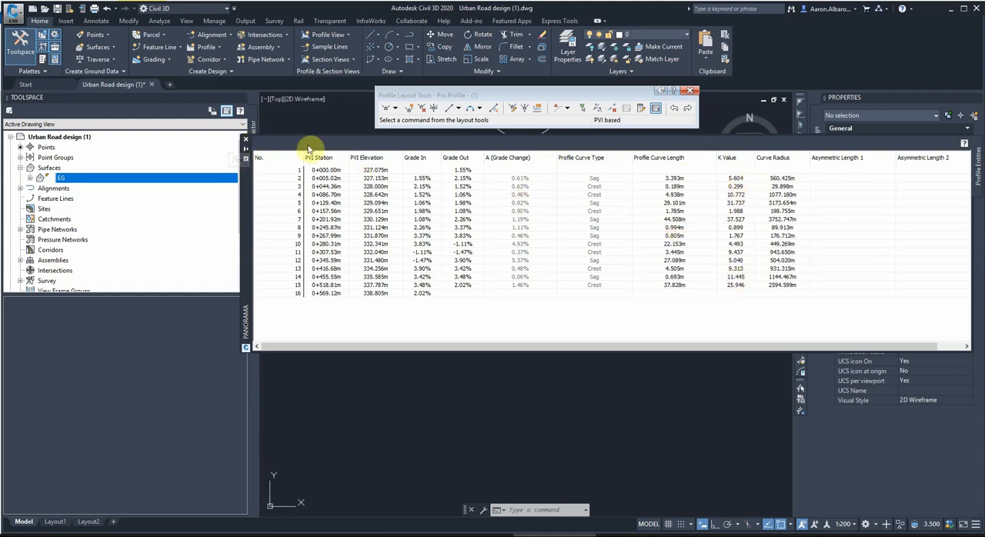
Close the PVI grid view and lengthen the short vertical curve at PVI 0+044.36 to about 37 m.
left_click(246, 142)
scroll(624, 267, "up", 10)
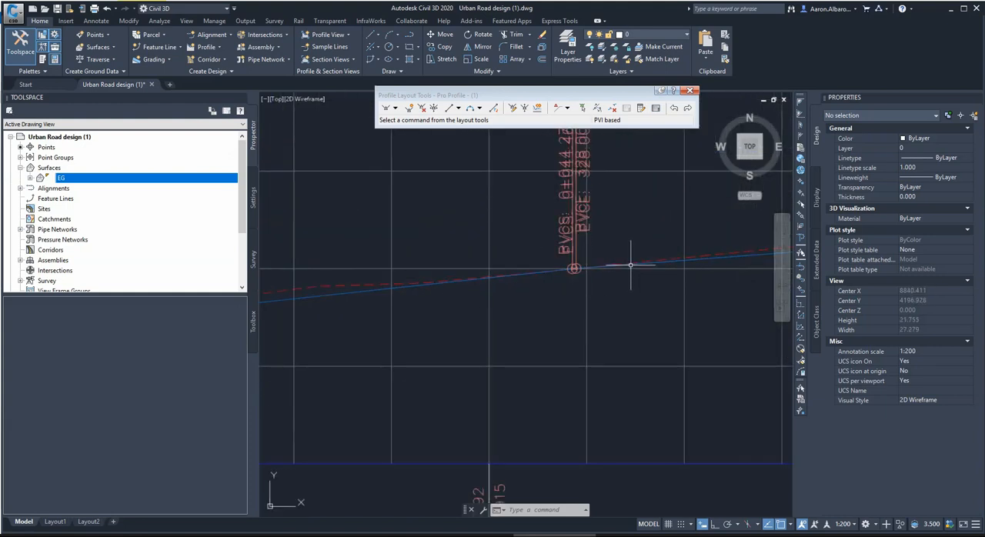
left_click(574, 268)
scroll(577, 266, "up", 4)
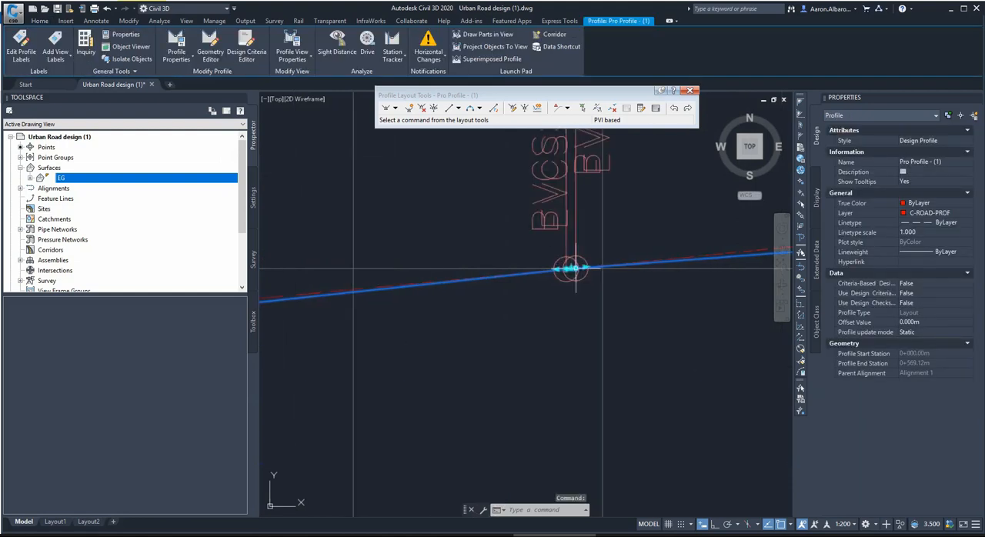
left_click(573, 268)
scroll(574, 267, "down", 4)
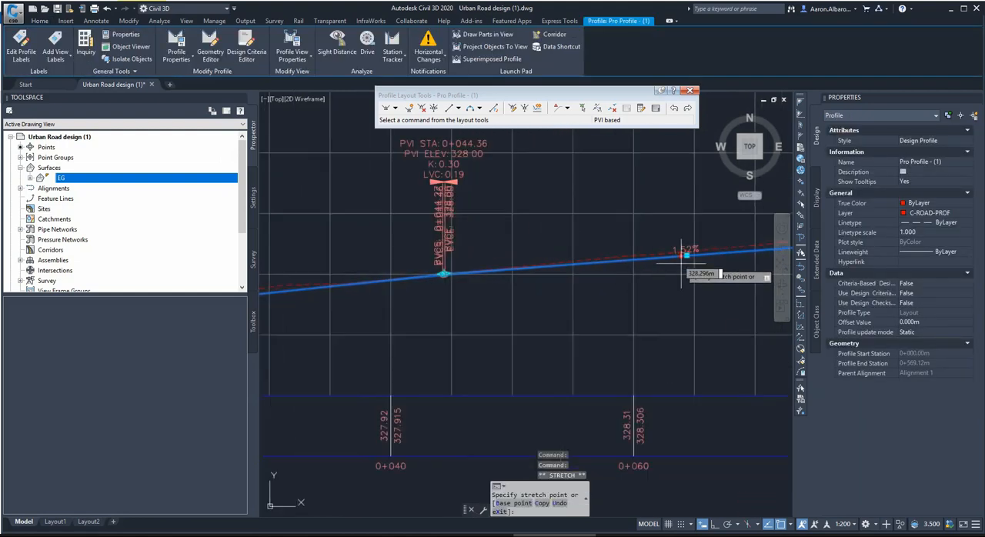
left_click(670, 282)
scroll(615, 247, "down", 3)
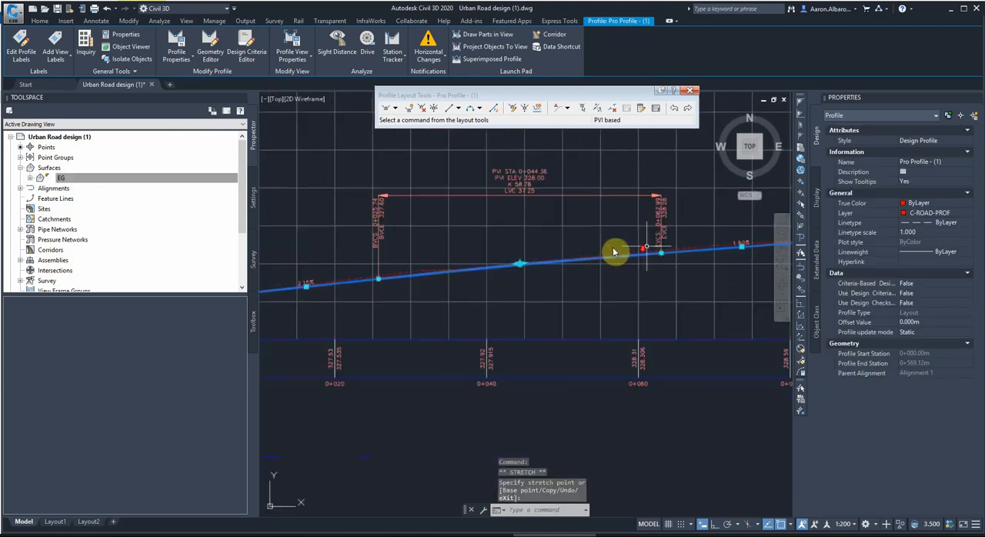
Shorten the vertical curve at PVI 0+044.36 to about 23 m.
scroll(515, 195, "up", 2)
scroll(581, 216, "down", 4)
scroll(452, 263, "up", 2)
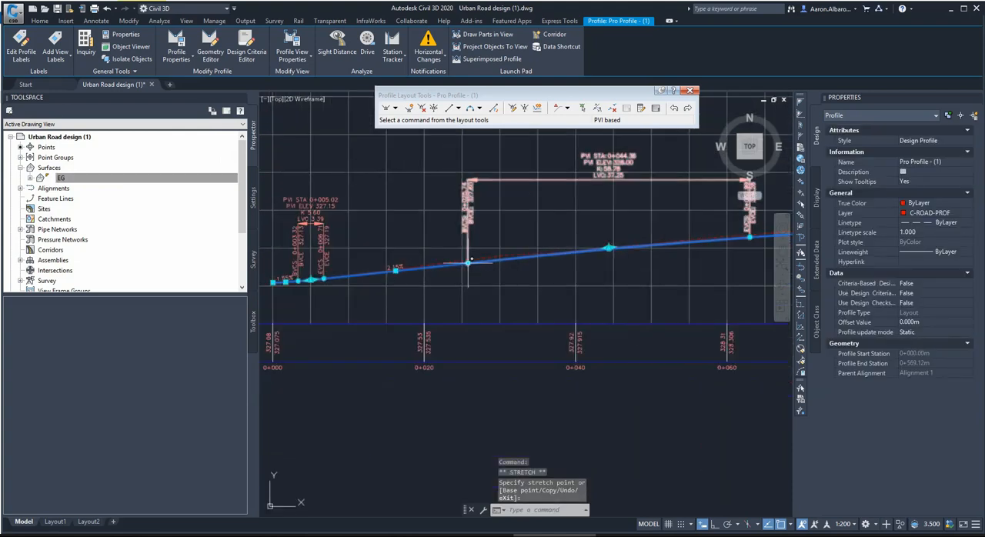
left_click(468, 263)
left_click(523, 272)
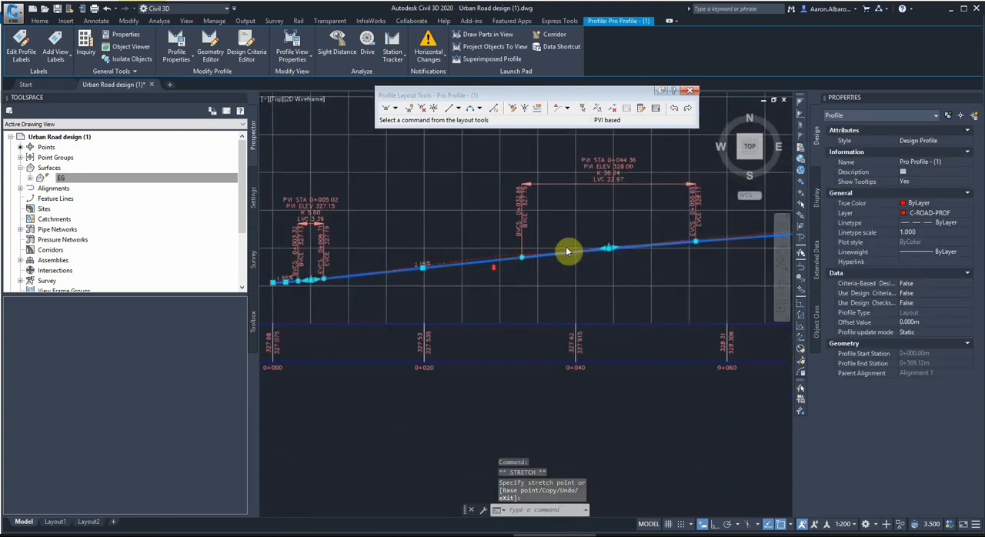
Lengthen the vertical curve near chainage 0+087 to about 15.5 m, running from 0+078.94 to 0+094.46.
scroll(568, 229, "down", 6)
scroll(608, 217, "up", 4)
scroll(540, 224, "up", 4)
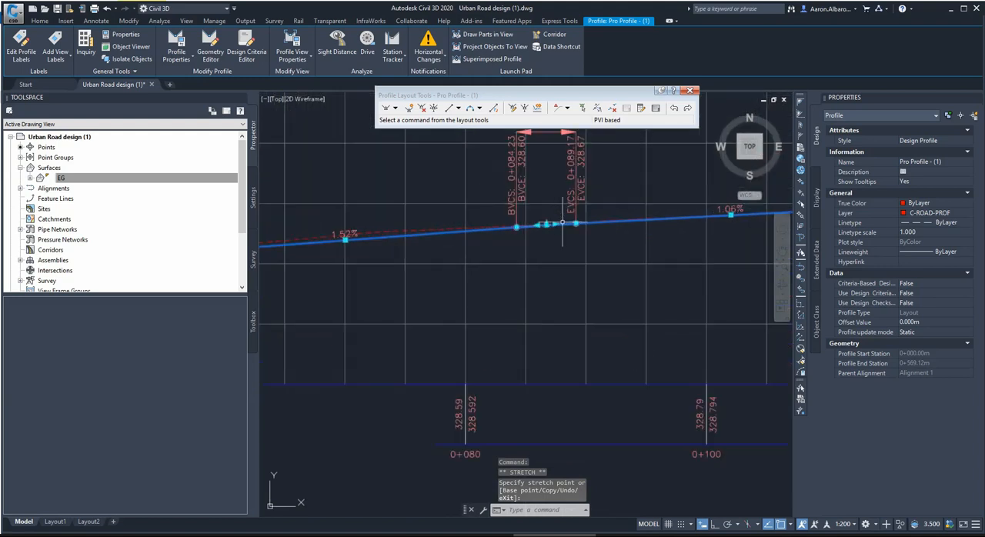
left_click(640, 244)
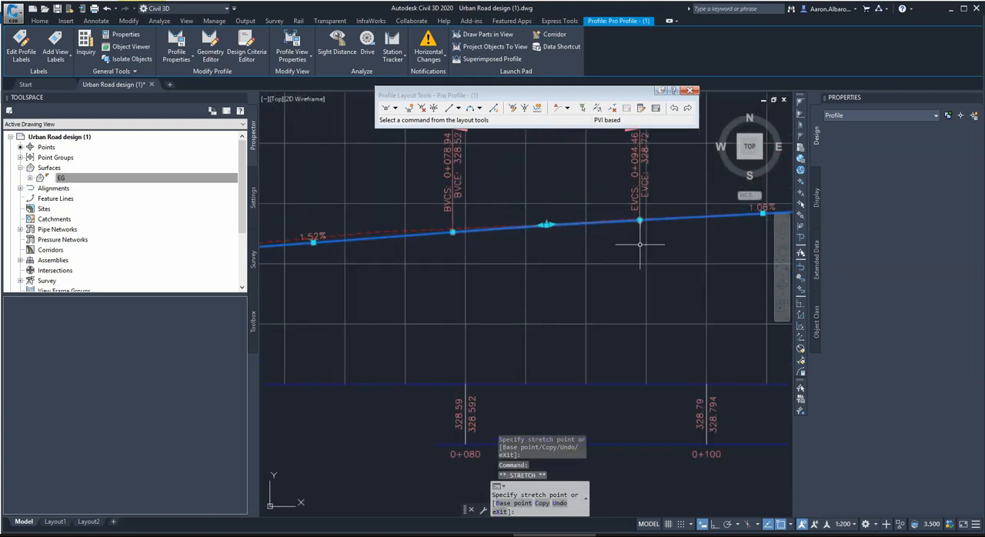
Lengthen the short vertical curve at PVI 0+157.56 to about 18 m, keeping it clear of the preceding curve.
scroll(520, 248, "down", 6)
scroll(752, 224, "up", 4)
scroll(512, 255, "down", 4)
scroll(627, 248, "up", 4)
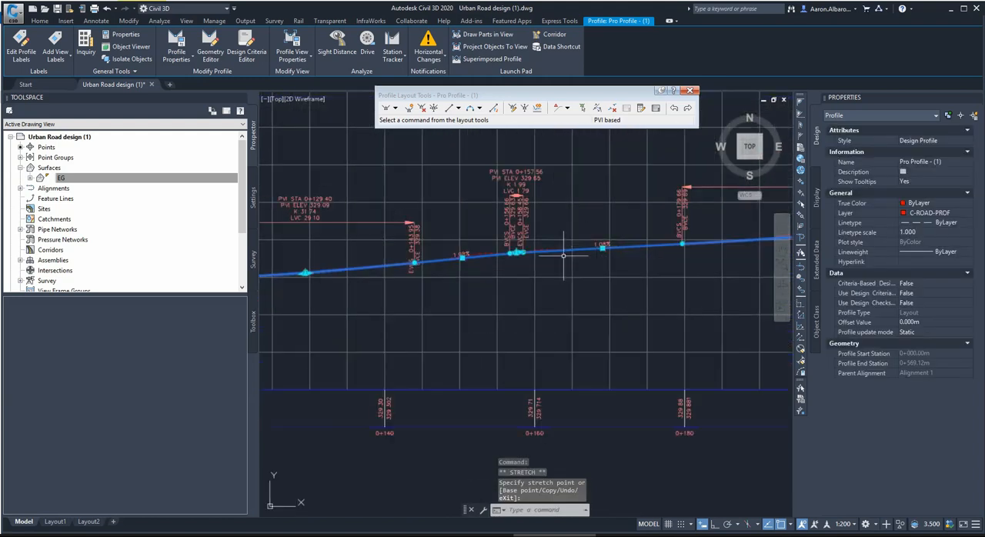
scroll(517, 262, "up", 2)
scroll(534, 248, "down", 2)
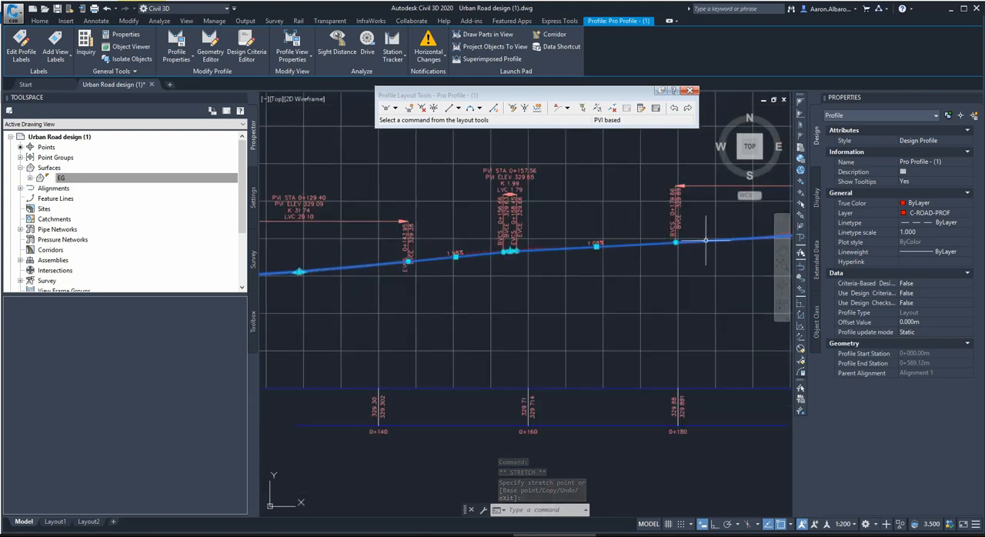
left_click(514, 251)
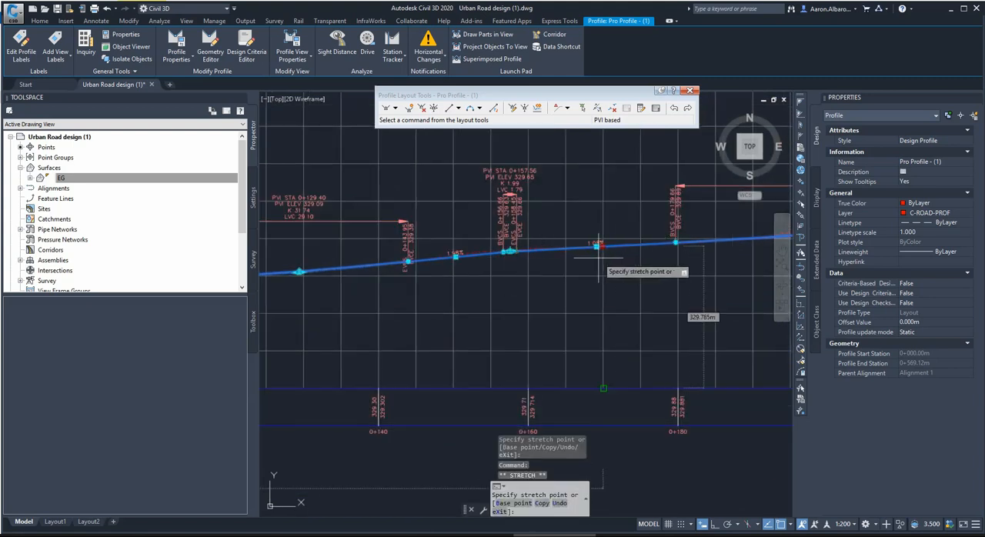
left_click(416, 260)
left_click(515, 251)
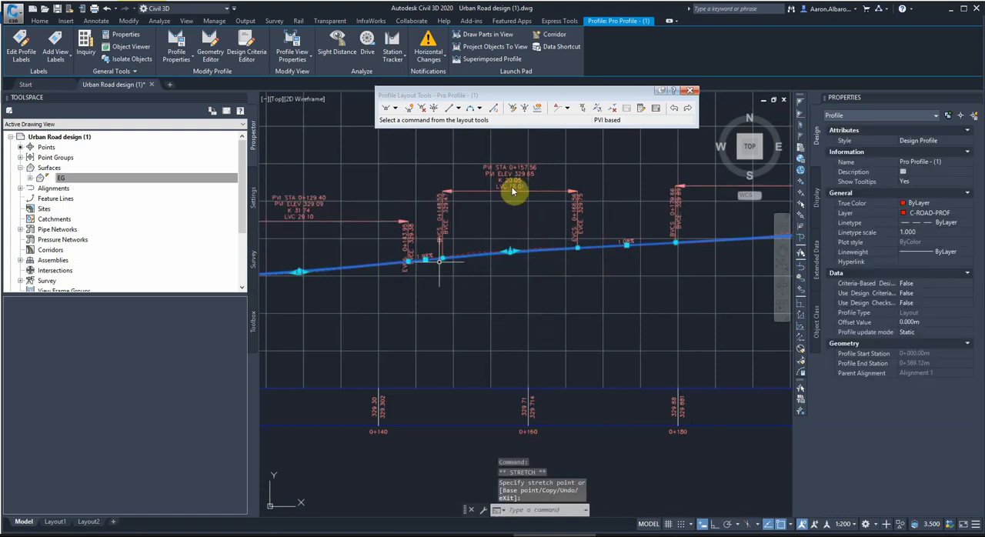
Lengthen the short vertical curve at PVI 0+245.87 to about 17 m.
scroll(634, 237, "down", 4)
scroll(634, 237, "up", 3)
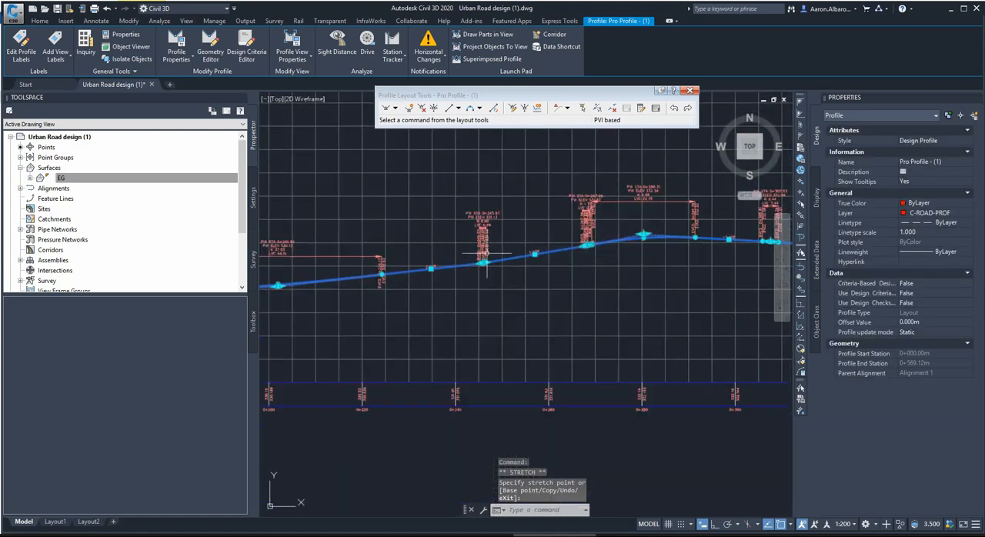
scroll(572, 263, "up", 5)
scroll(572, 263, "down", 2)
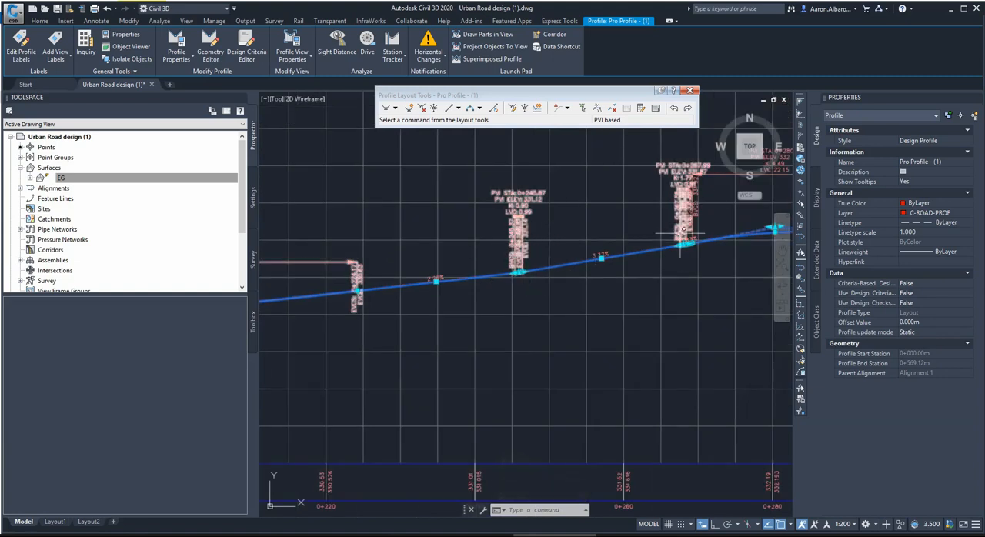
scroll(508, 277, "up", 5)
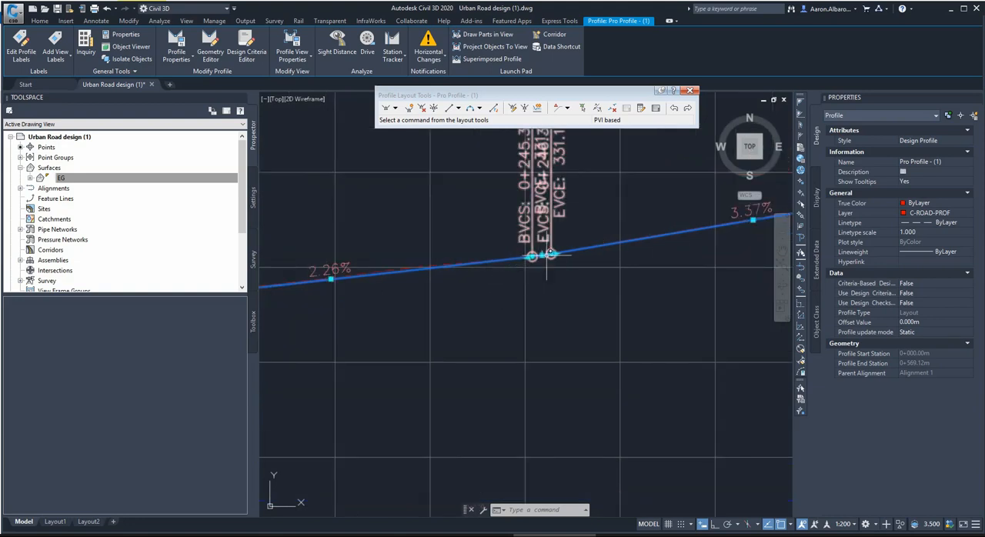
left_click(551, 254)
left_click(702, 252)
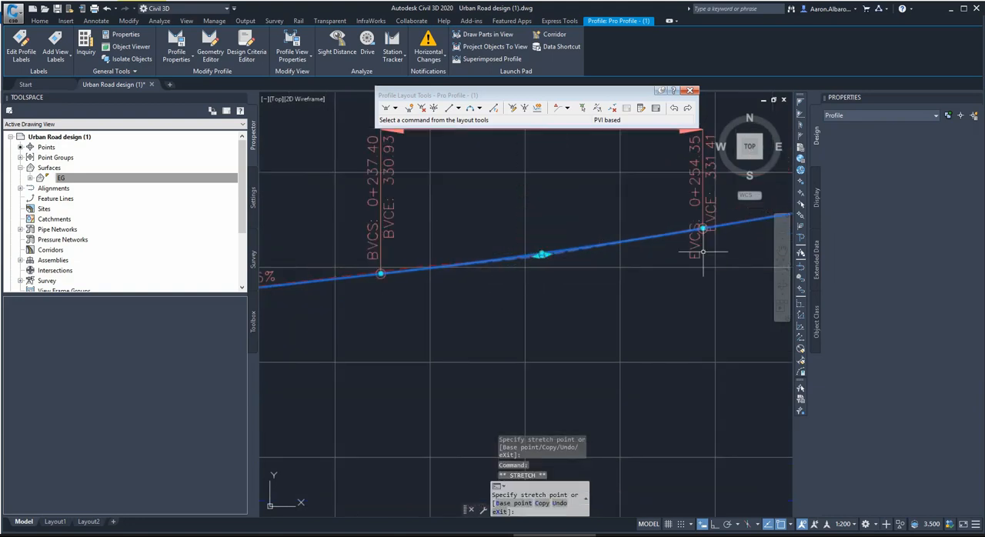
Lengthen the vertical curve at PVI 0+307.53 to about 16 m.
scroll(482, 265, "down", 2)
scroll(482, 264, "down", 2)
scroll(456, 207, "up", 2)
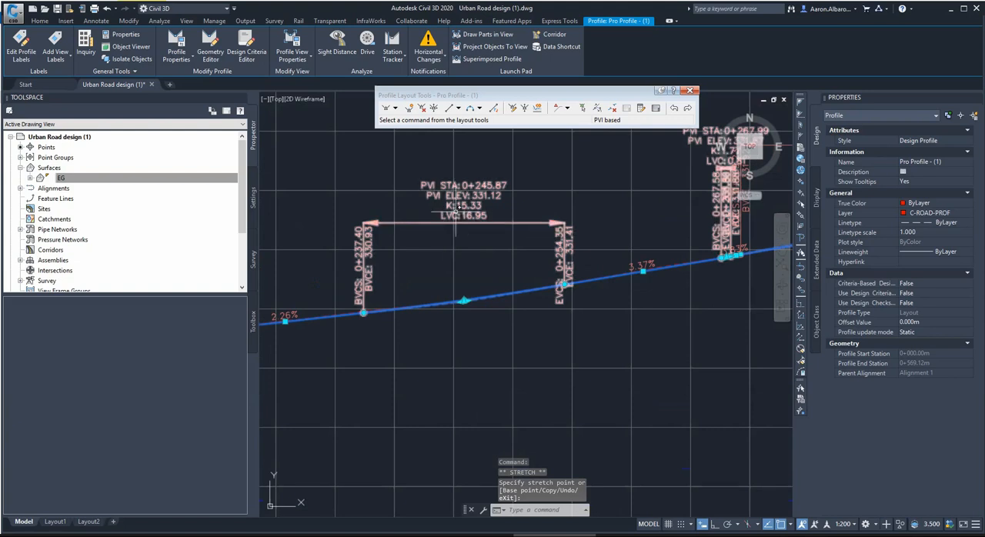
scroll(474, 200, "down", 2)
scroll(530, 176, "up", 2)
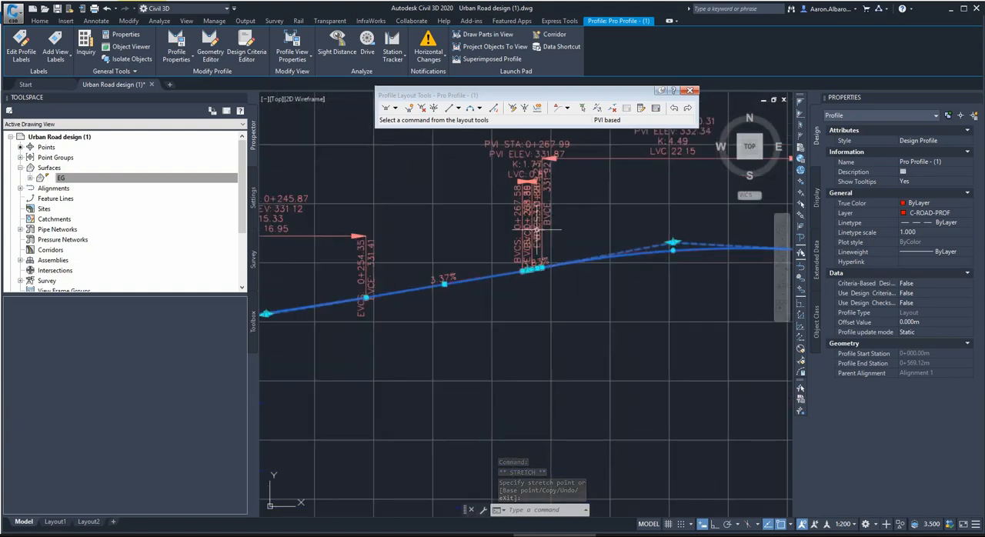
scroll(492, 223, "down", 2)
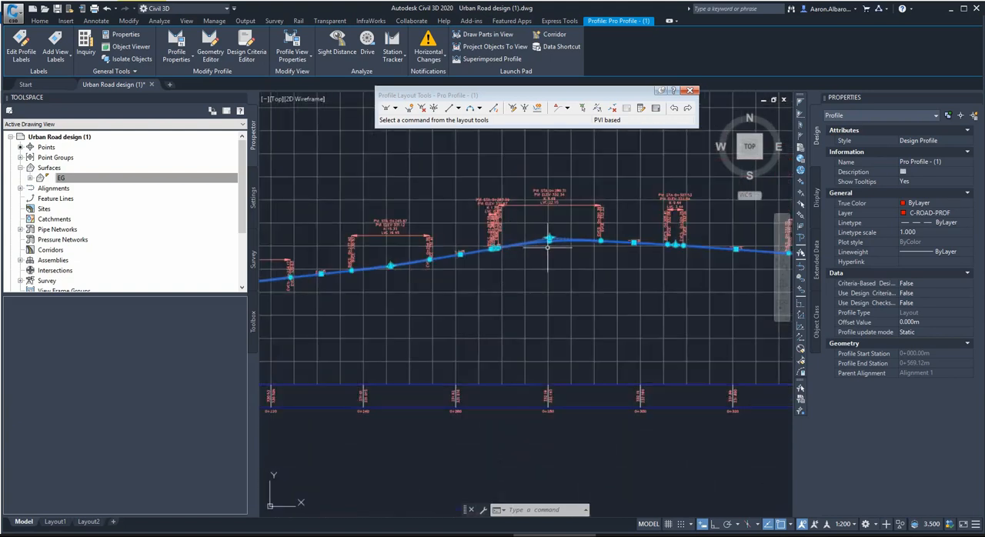
scroll(697, 231, "up", 2)
scroll(700, 231, "up", 2)
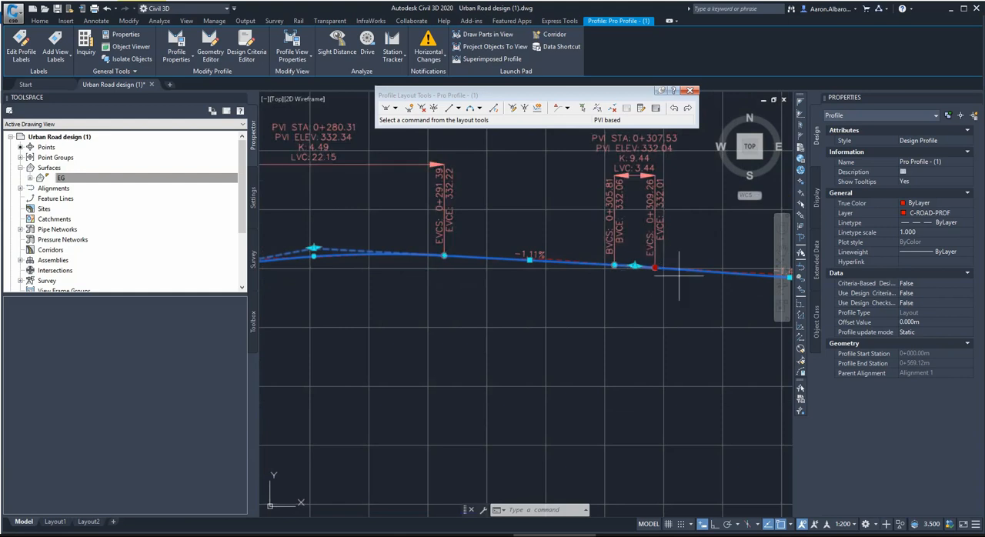
left_click(729, 273)
left_click(729, 294)
Lengthen the vertical curve at PVI 0+416.68 by moving its start back along the profile.
scroll(729, 294, "down", 3)
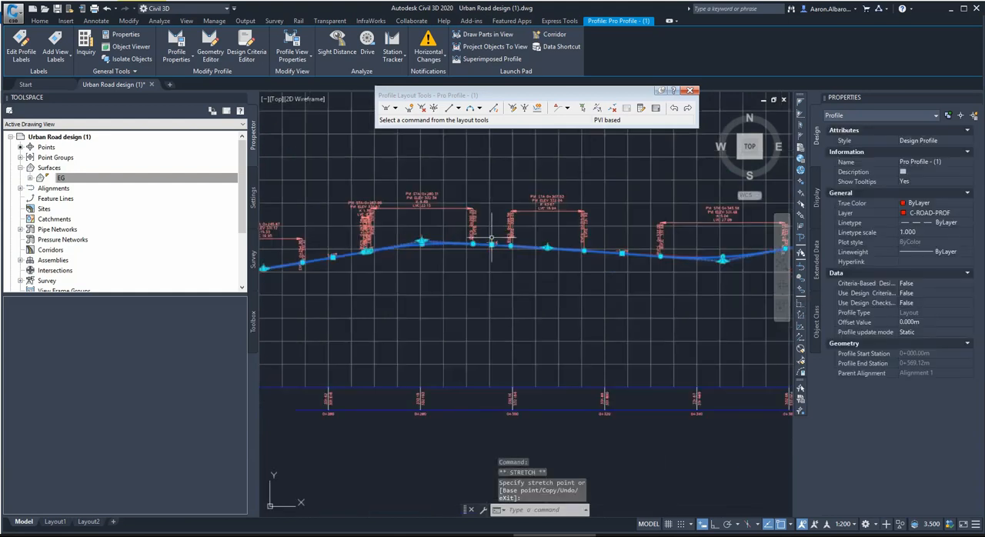
scroll(589, 282, "up", 2)
scroll(683, 245, "down", 2)
scroll(683, 244, "up", 3)
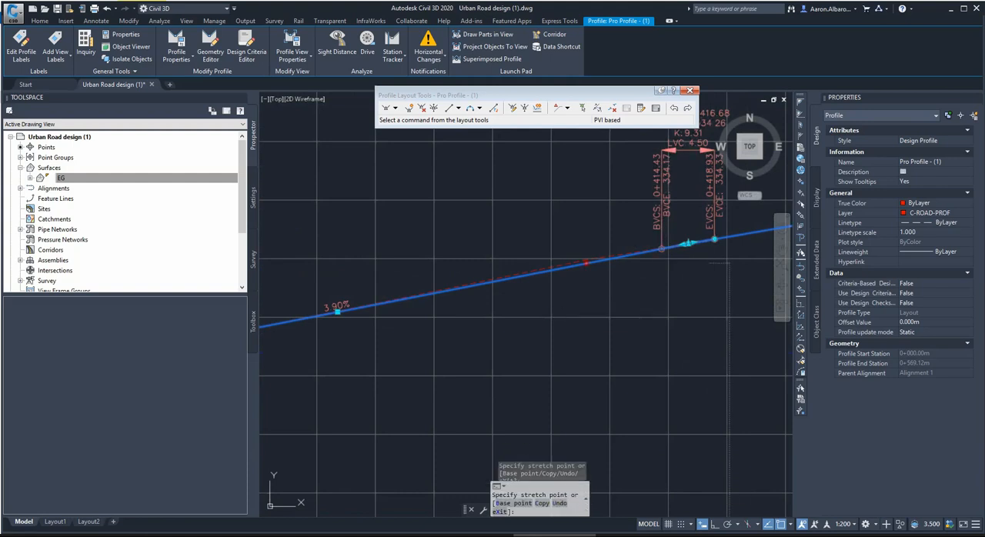
left_click(536, 275)
Lengthen the very short vertical curve between 0+455 and 0+456 to about 16 m.
scroll(537, 274, "down", 5)
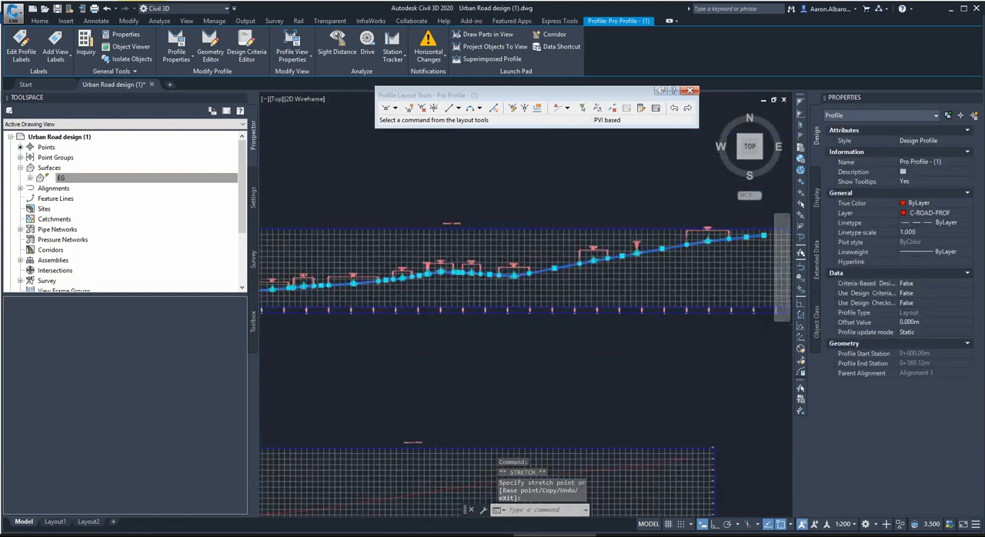
scroll(644, 244, "up", 4)
scroll(644, 245, "up", 3)
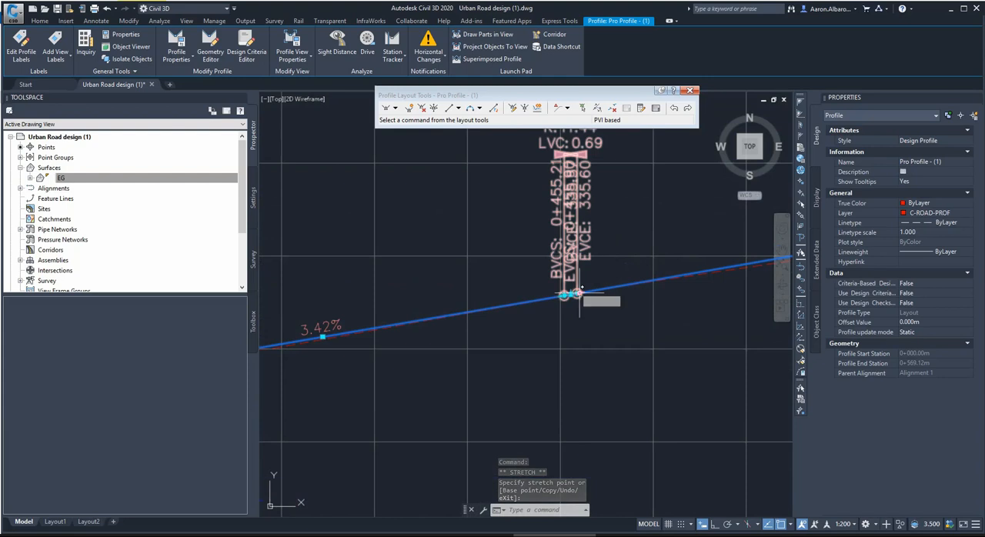
left_click(577, 293)
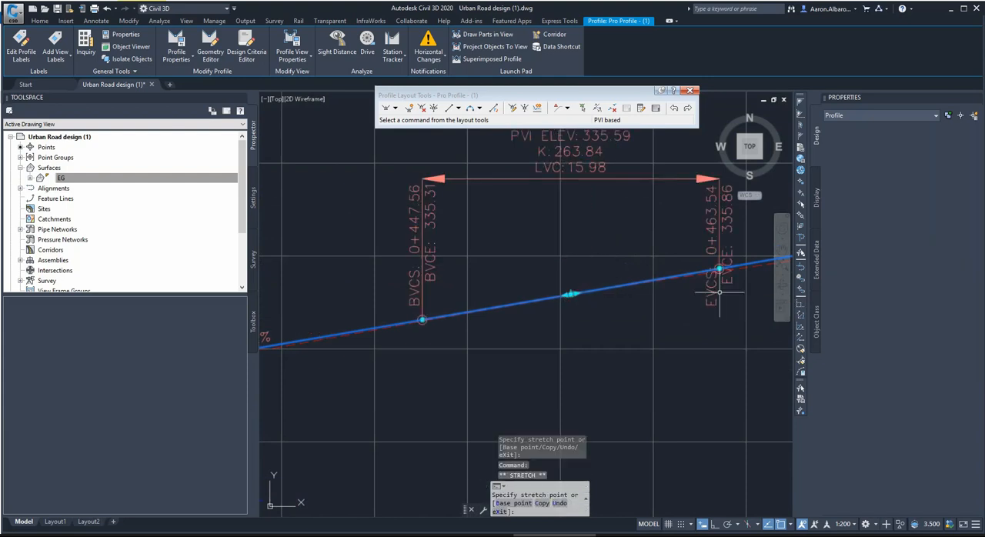
left_click(720, 291)
Examine the vertical curves along the whole design profile for any that are still too short.
scroll(615, 272, "down", 4)
scroll(615, 272, "down", 2)
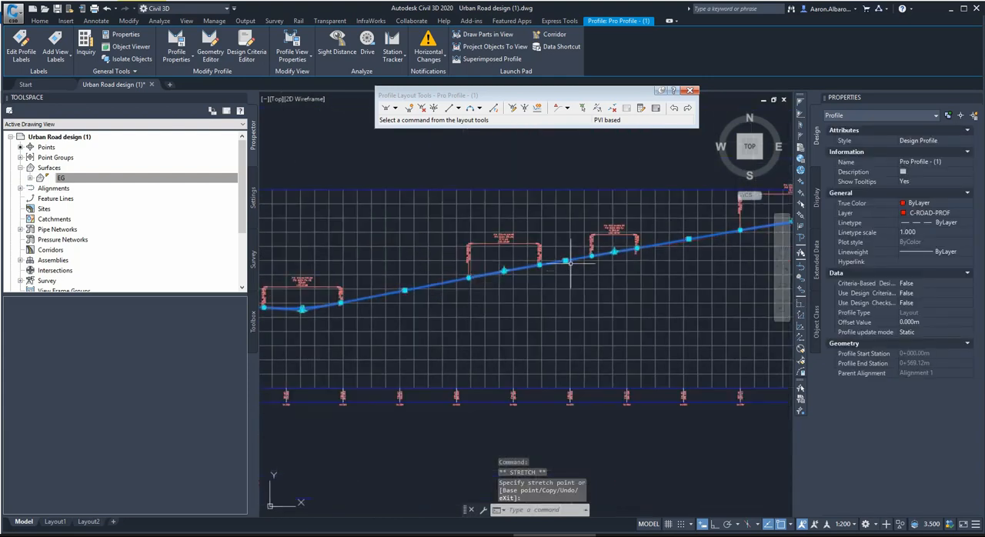
scroll(615, 272, "down", 2)
scroll(677, 274, "up", 2)
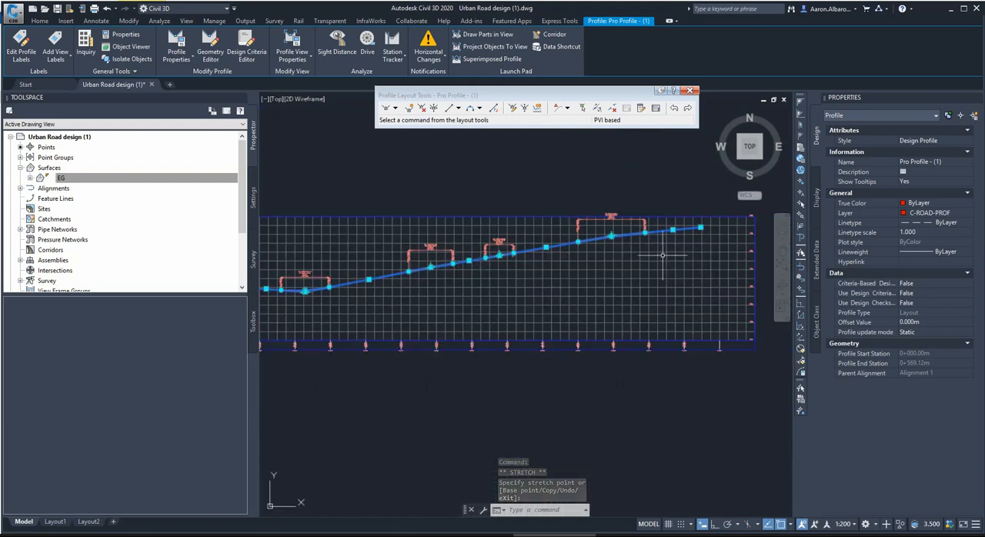
scroll(663, 258, "down", 2)
scroll(532, 284, "up", 3)
scroll(553, 285, "up", 2)
scroll(457, 303, "down", 1)
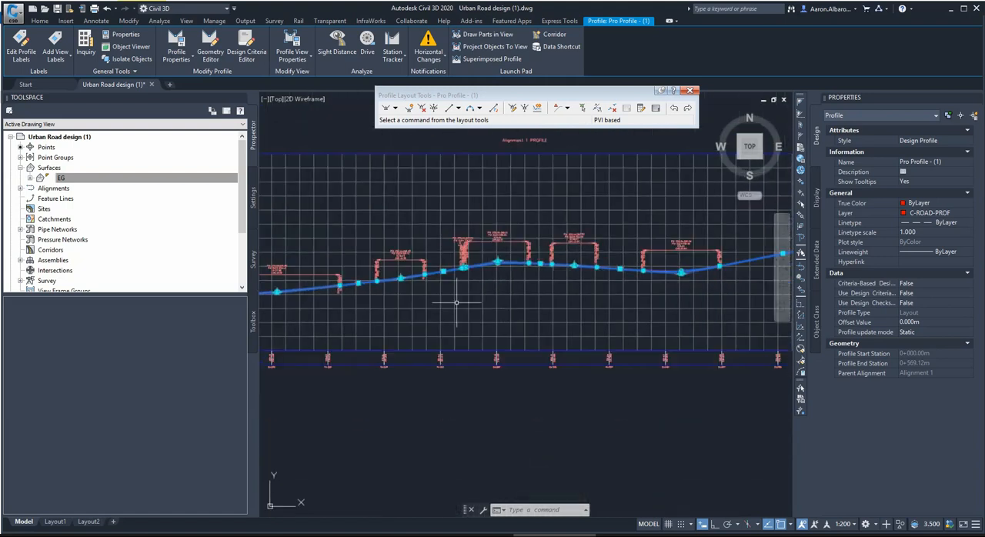
Delete the PVI at station 0+267.99, whose very short vertical curve crowds the start of the next crest curve.
scroll(378, 285, "up", 1)
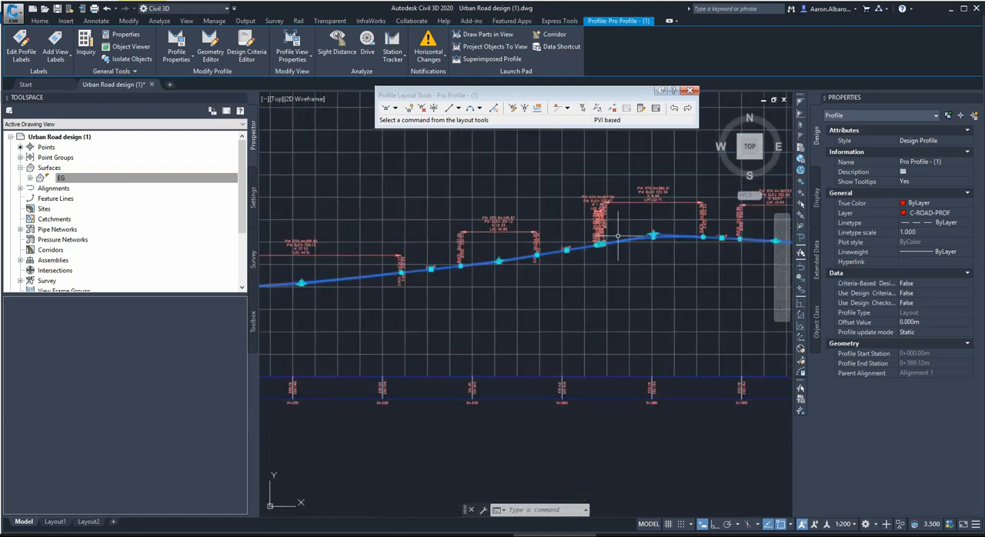
scroll(528, 227, "up", 2)
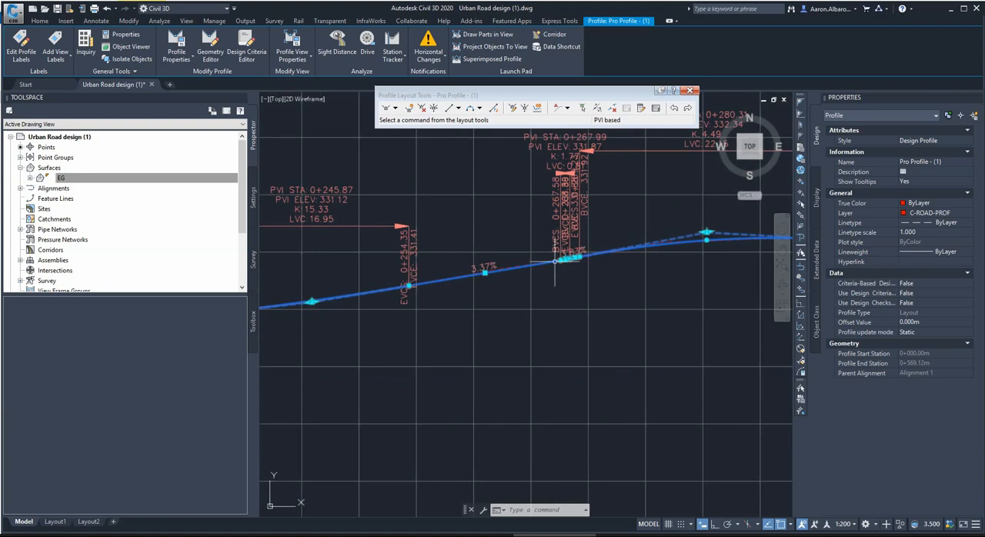
scroll(556, 262, "up", 2)
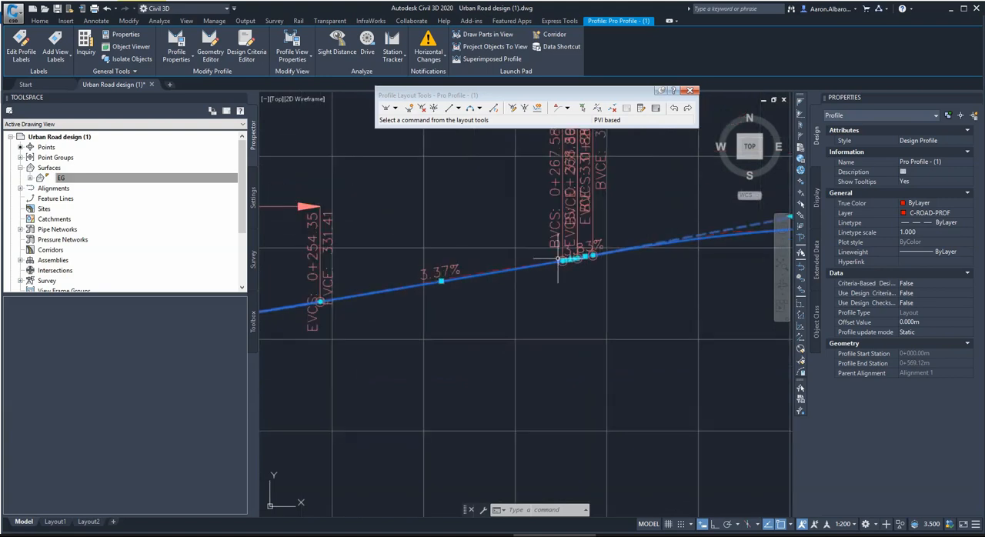
scroll(581, 258, "up", 2)
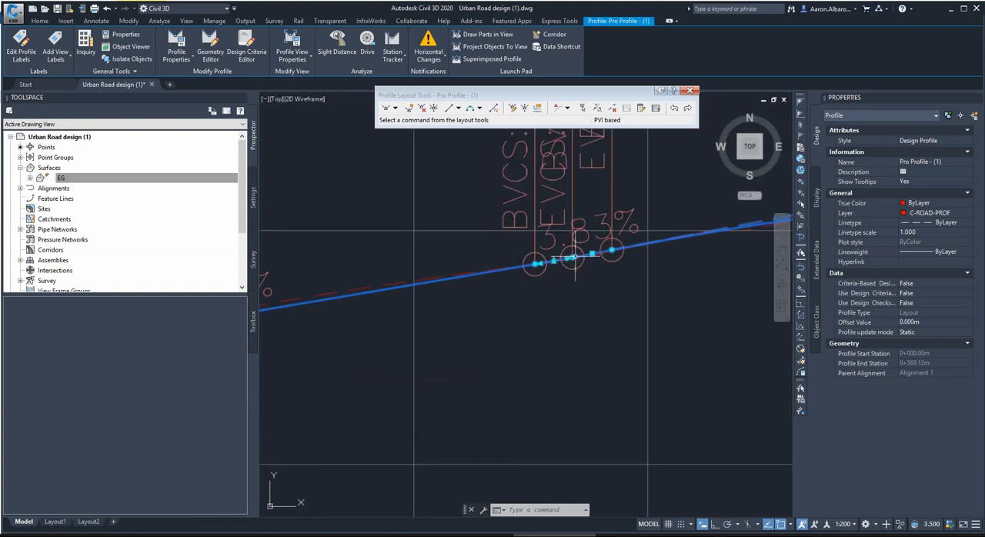
left_click(572, 257)
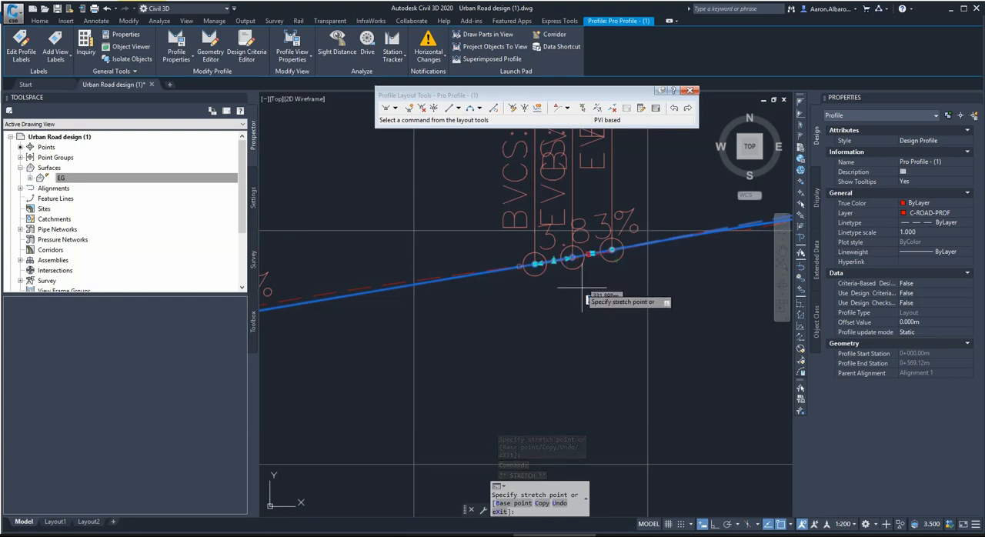
key("Escape")
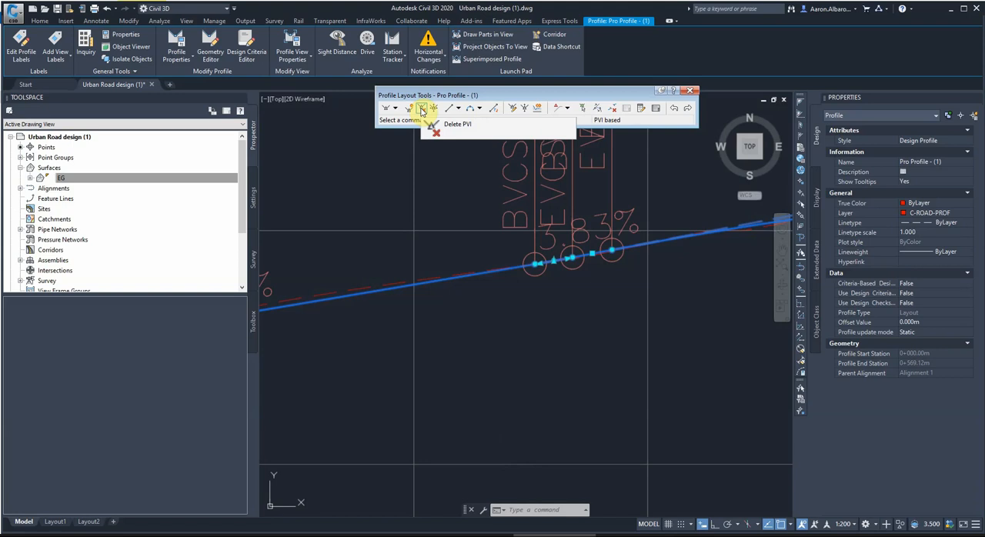
left_click(421, 110)
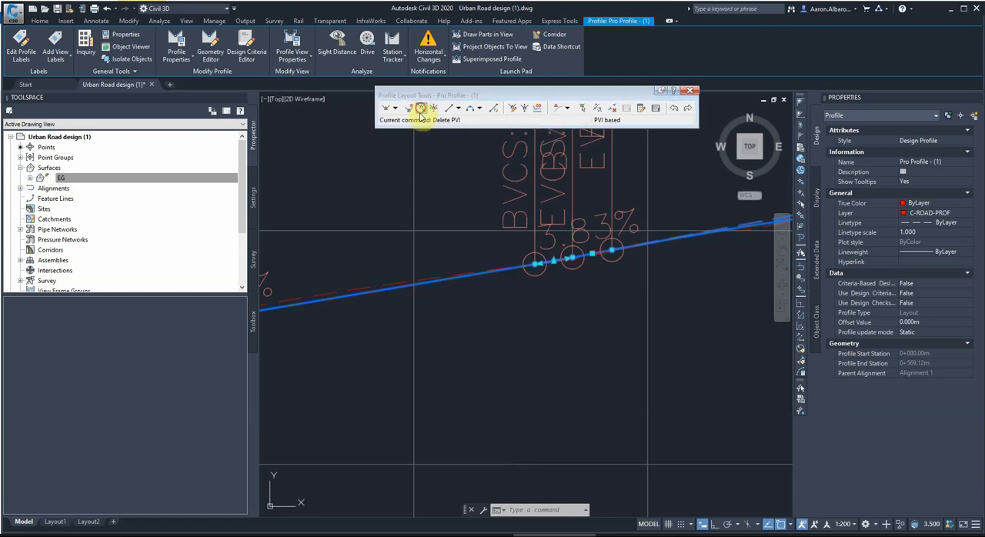
left_click(553, 266)
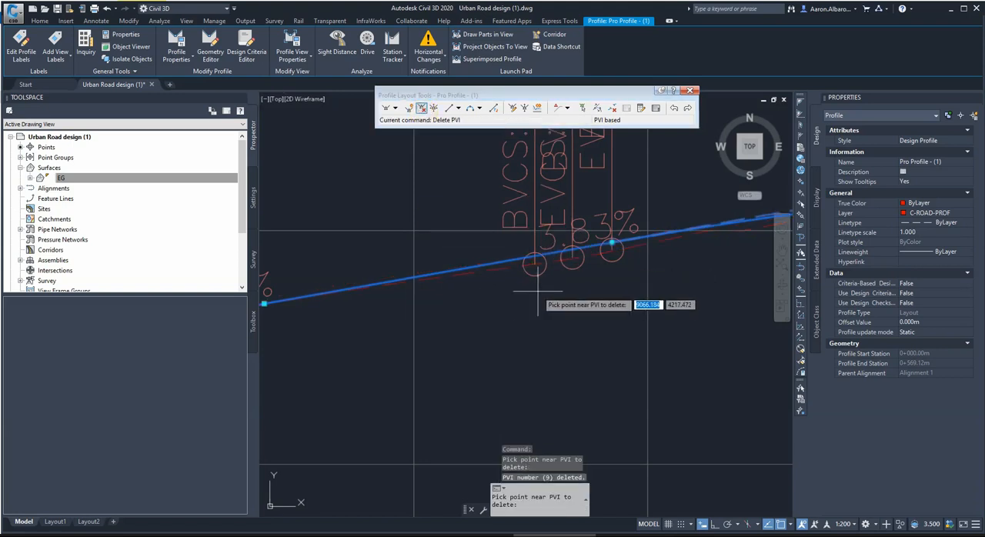
key("Escape")
Lengthen the vertical curve at PVI 0+280.31 to about 28.5 m by moving its start back along the profile.
scroll(539, 286, "down", 3)
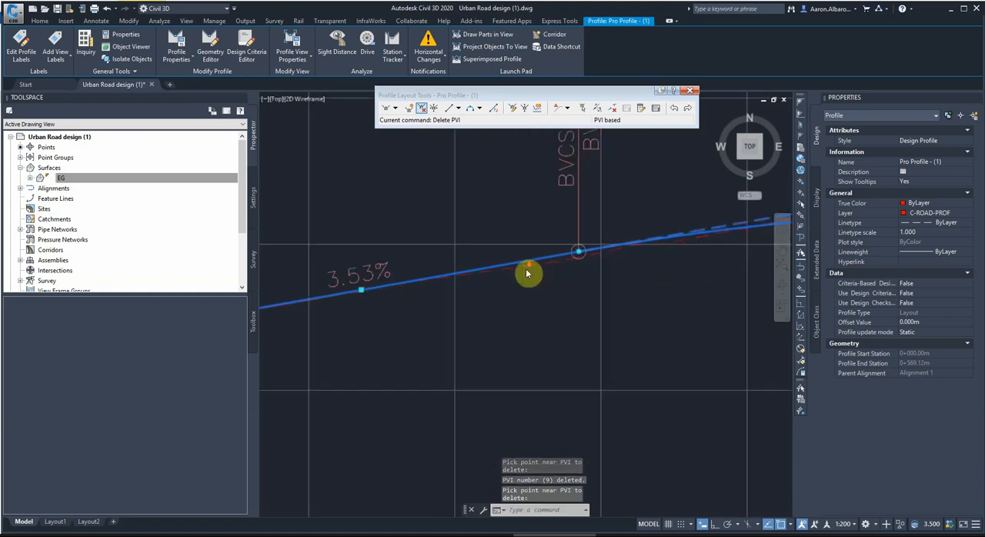
scroll(529, 275, "down", 2)
scroll(554, 279, "up", 1)
left_click(548, 257)
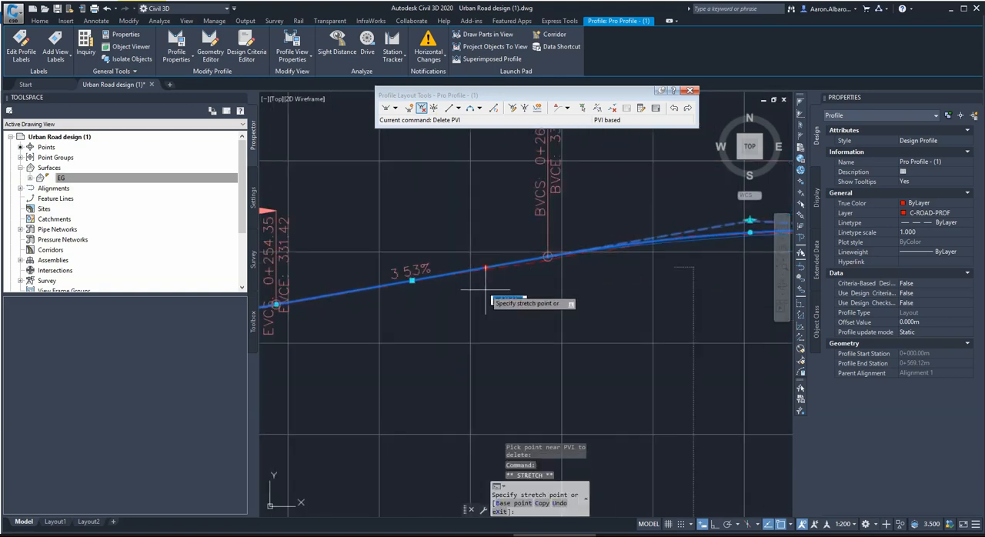
left_click(490, 289)
scroll(638, 255, "down", 4)
scroll(629, 272, "up", 2)
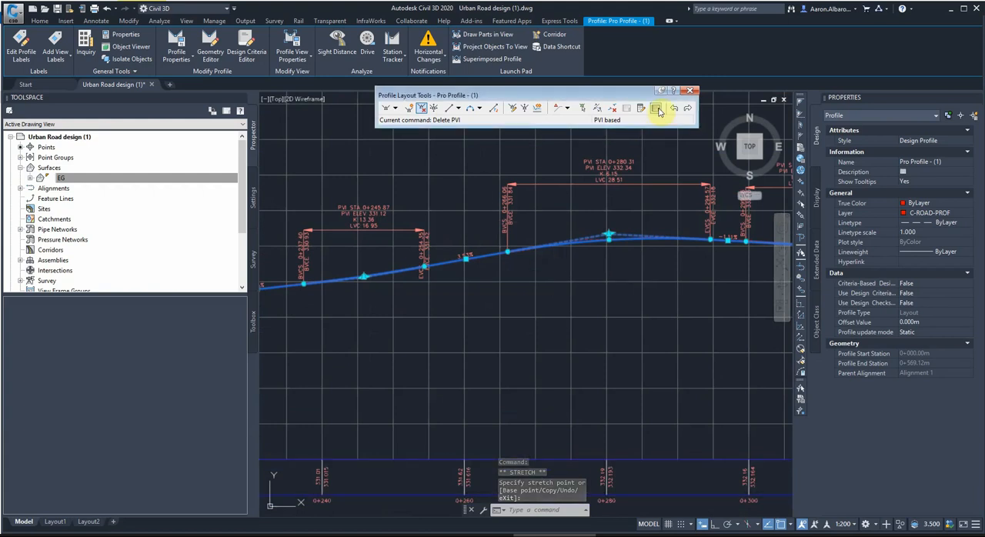
Set the K value of the sag curves at PVI 0+005.02 and PVI 0+345.59 to 10 in the profile entities table.
left_click(657, 108)
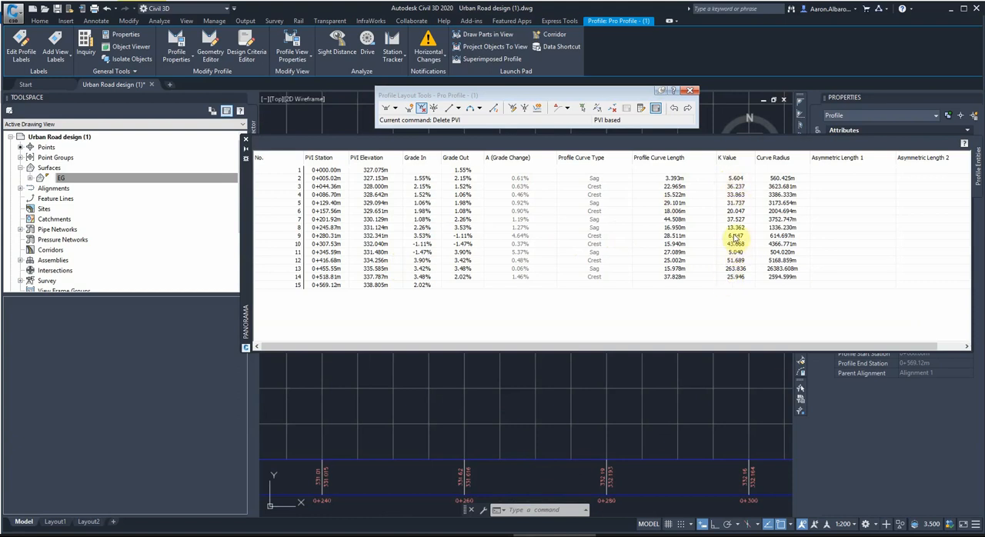
left_click(729, 179)
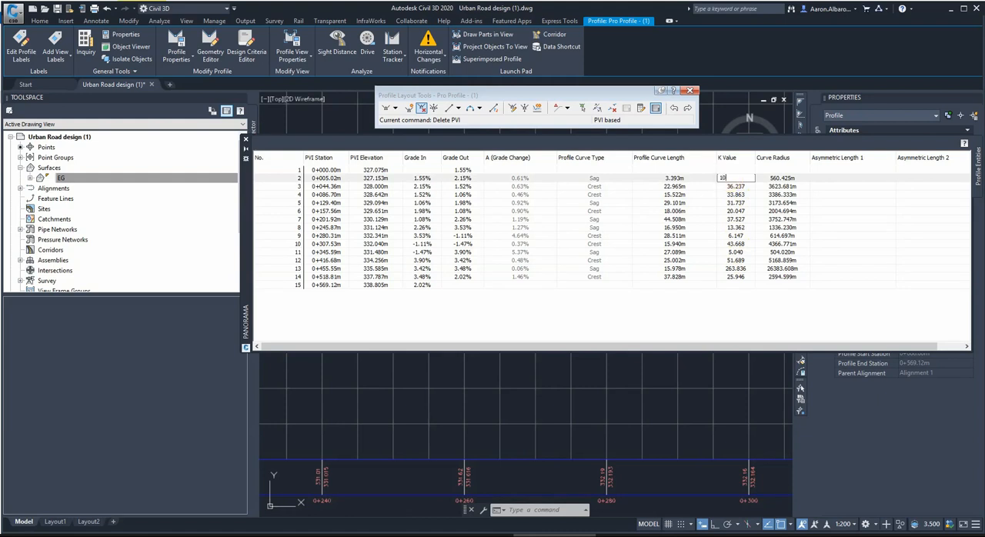
key("Return")
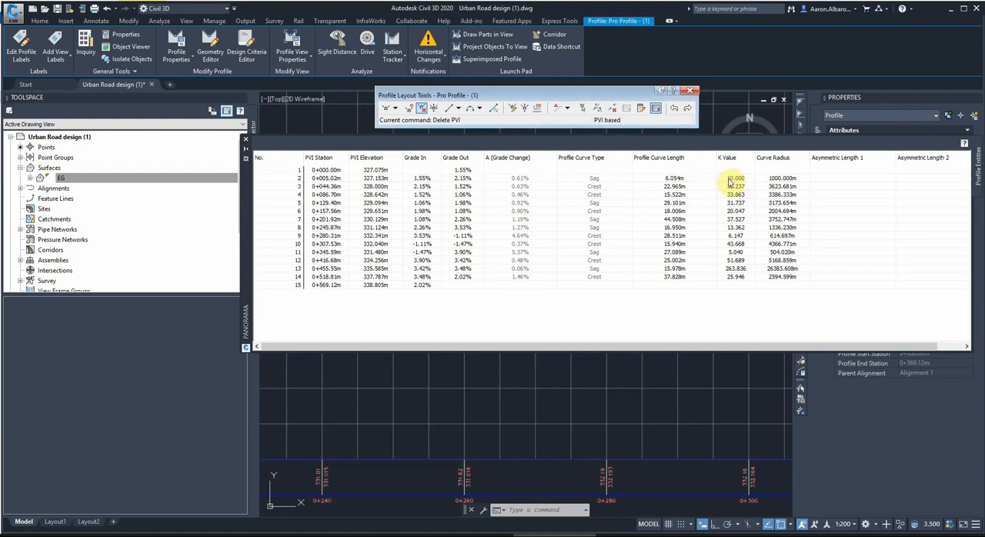
left_click(730, 253)
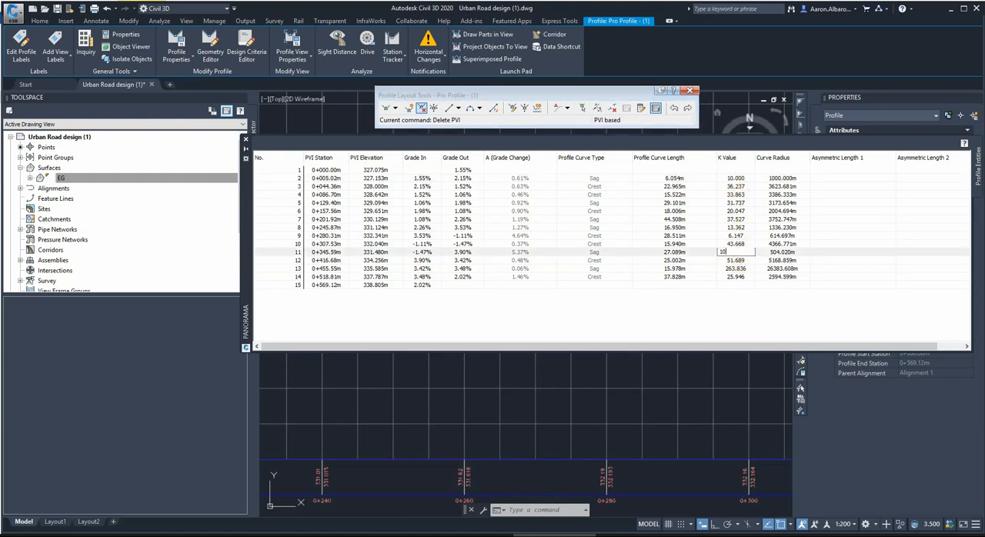
type("10")
key("Return")
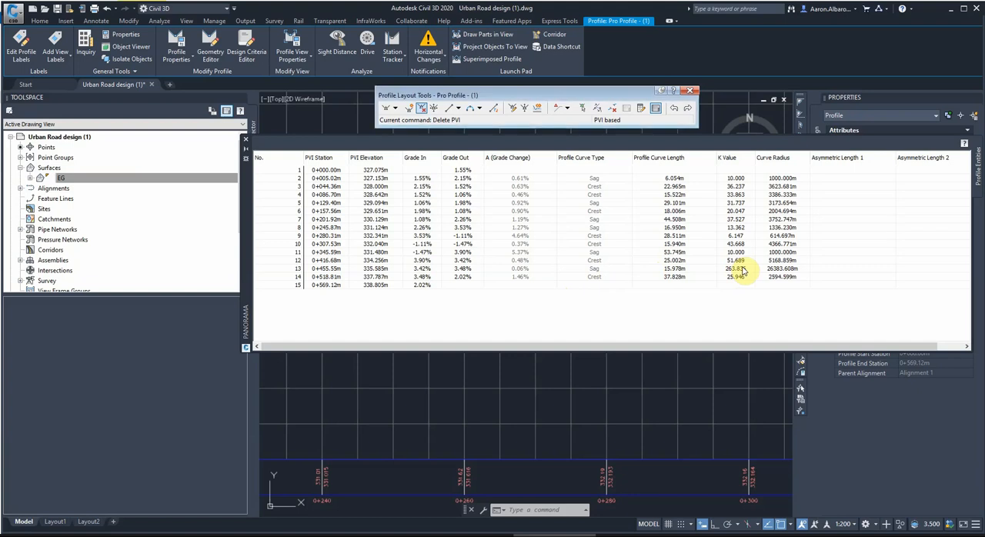
Try to set the K value of the crest curve at PVI 0+280.31 to 10.
left_click(732, 237)
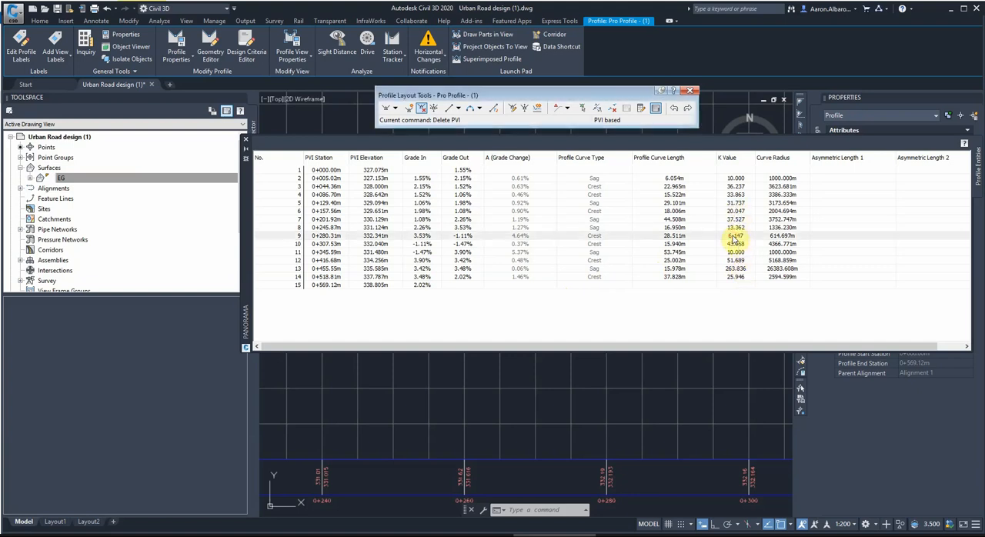
left_click(731, 235)
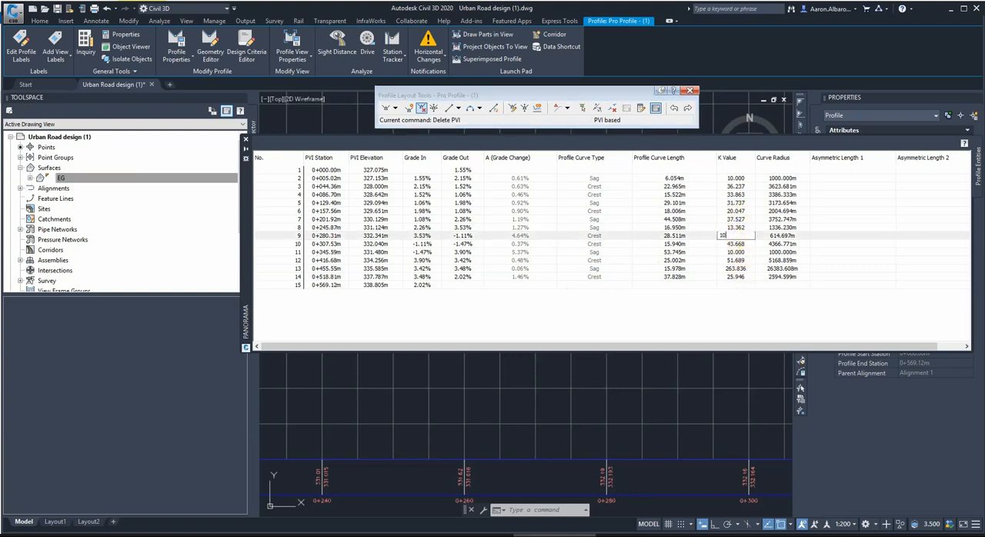
type("10")
key("Return")
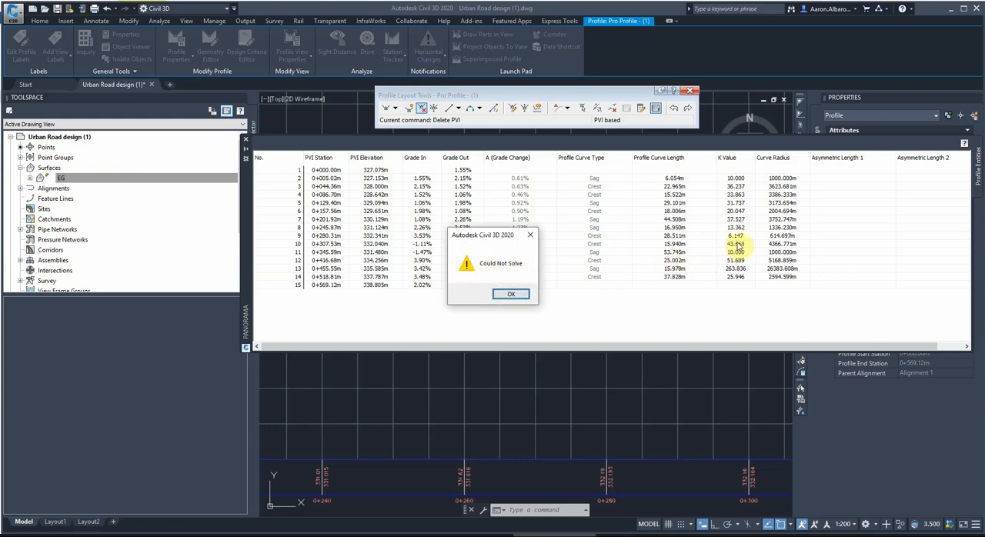
left_click(509, 296)
left_click(729, 238)
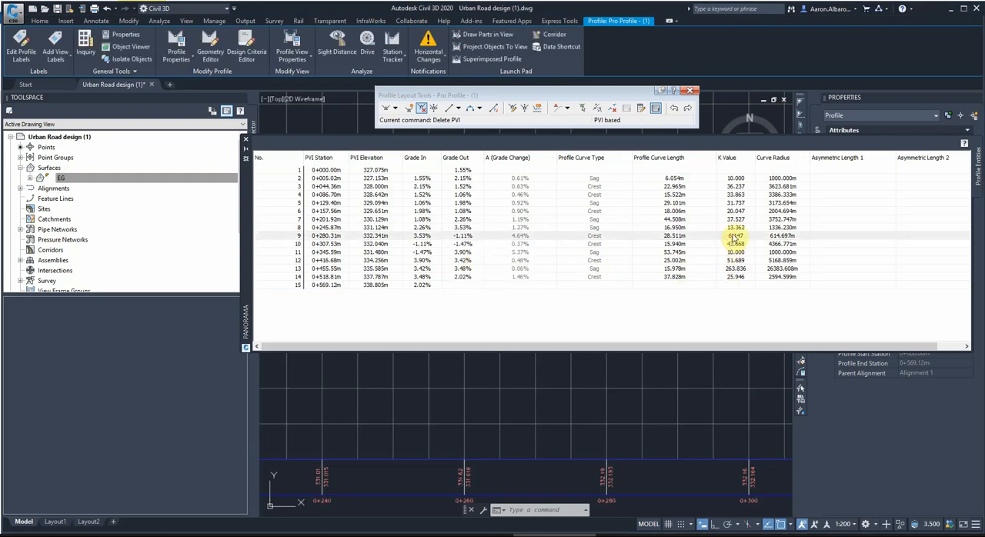
Examine the crest curve at PVI 0+280.31 and its neighbouring curves in the profile, comparing them with its table entries.
scroll(585, 417, "down", 10)
scroll(683, 417, "up", 6)
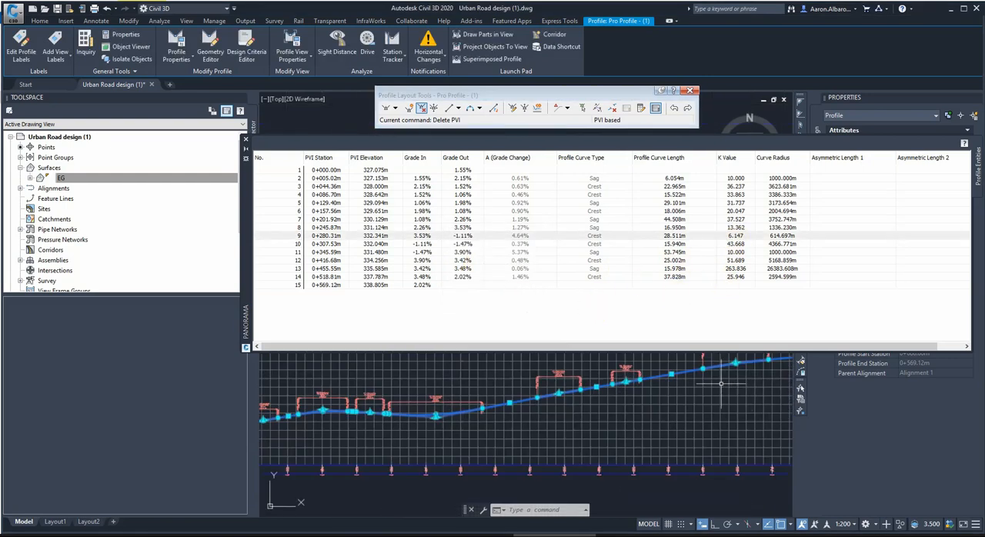
scroll(554, 412, "down", 3)
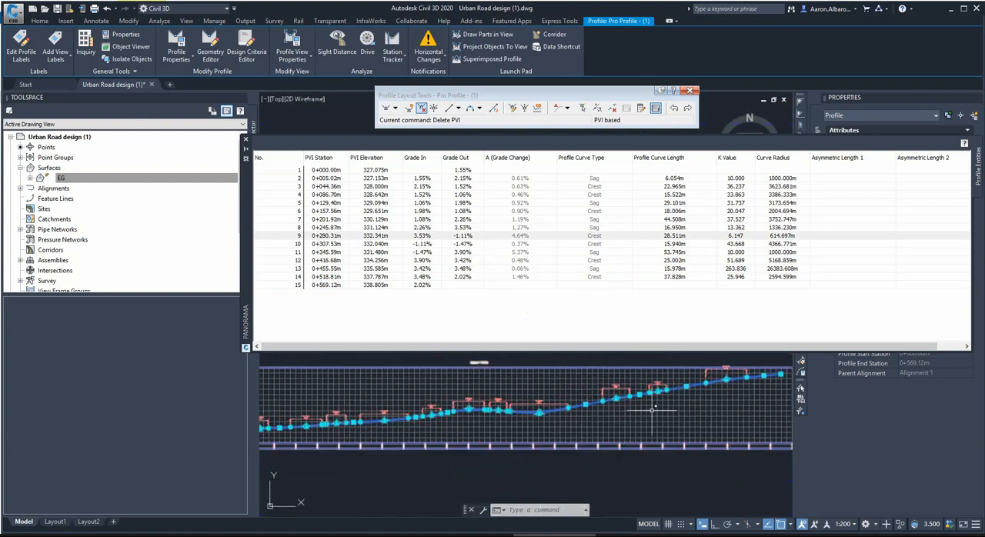
scroll(550, 400, "up", 2)
scroll(643, 406, "up", 5)
scroll(664, 415, "down", 5)
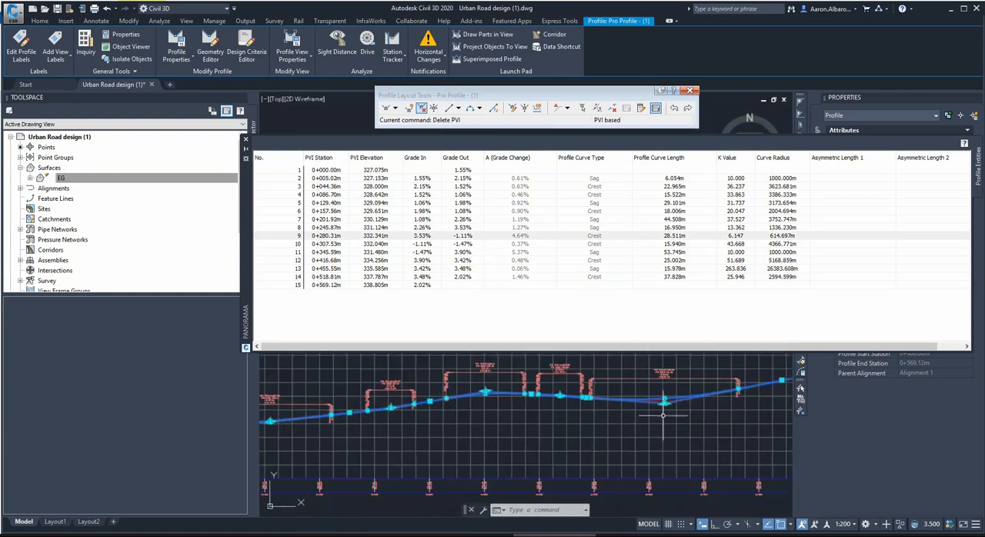
scroll(428, 413, "up", 6)
scroll(447, 427, "down", 5)
scroll(564, 409, "down", 4)
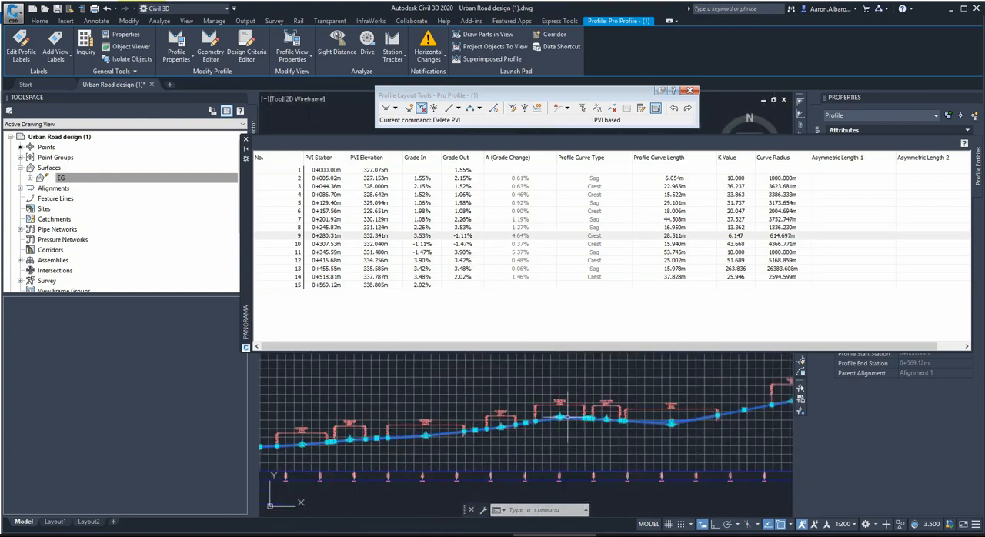
scroll(572, 404, "up", 2)
scroll(531, 427, "up", 4)
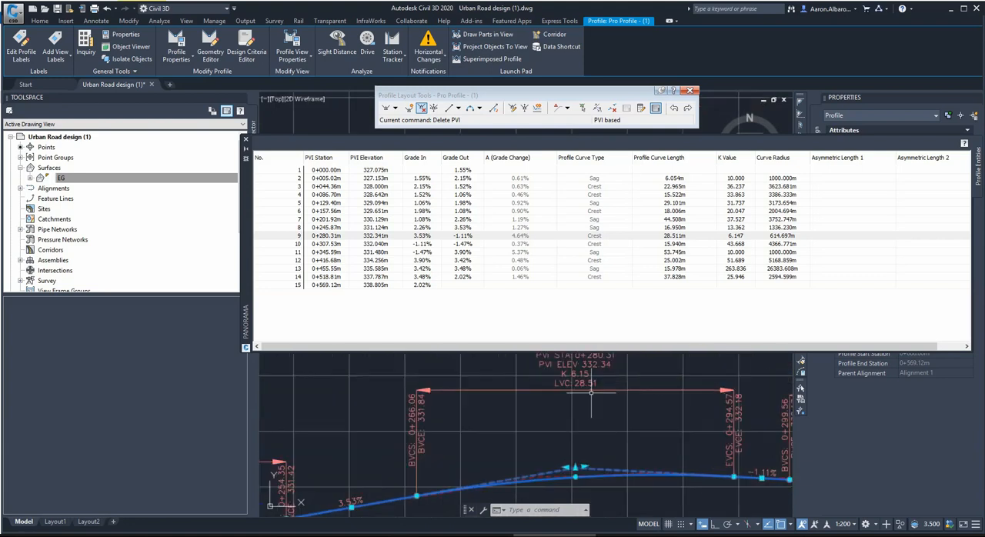
scroll(548, 431, "down", 2)
scroll(549, 466, "up", 4)
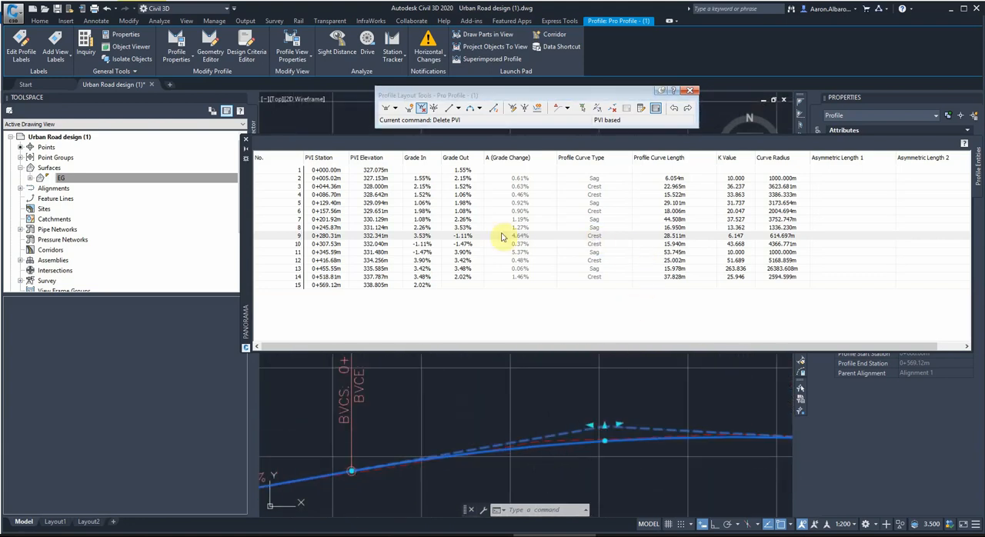
left_click(420, 236)
left_click(327, 235)
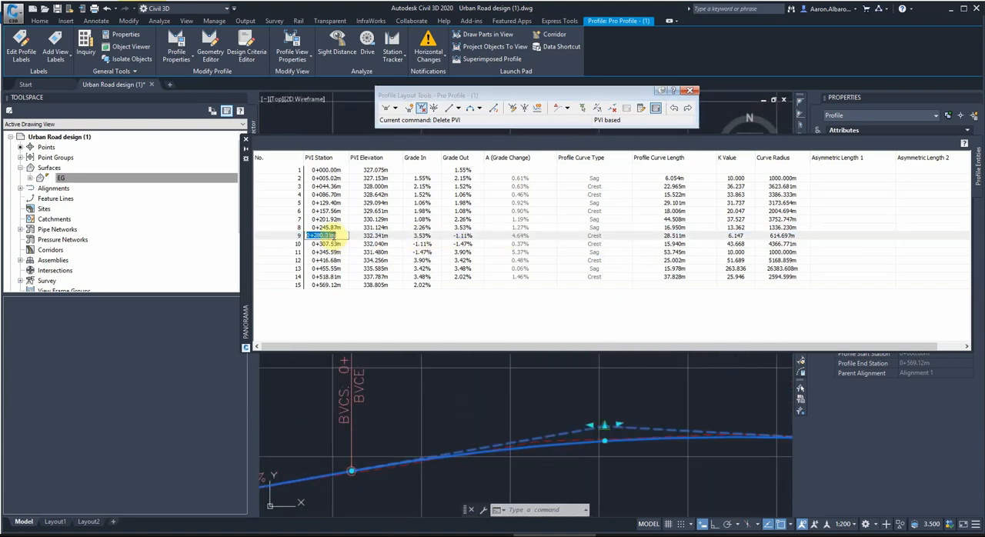
left_click(665, 237)
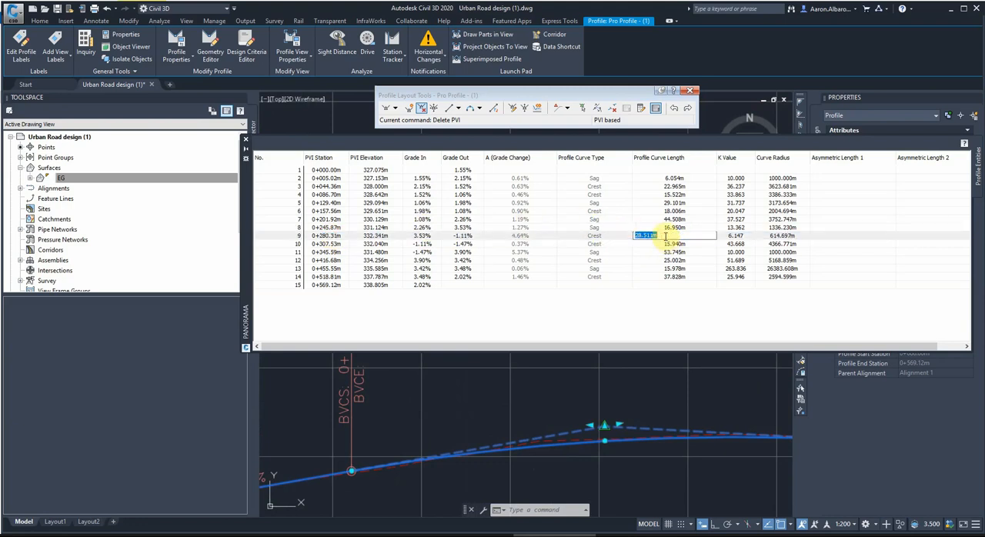
left_click(595, 238)
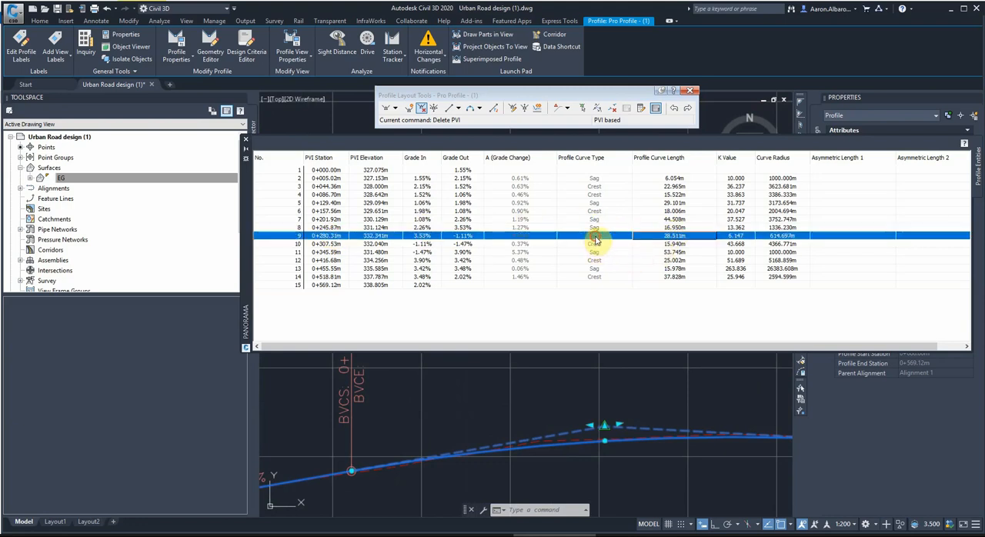
left_click(722, 239)
Shorten the vertical curve at PVI 0+307.53 to about 9.1 m by moving its start forward along the profile.
scroll(607, 407, "down", 6)
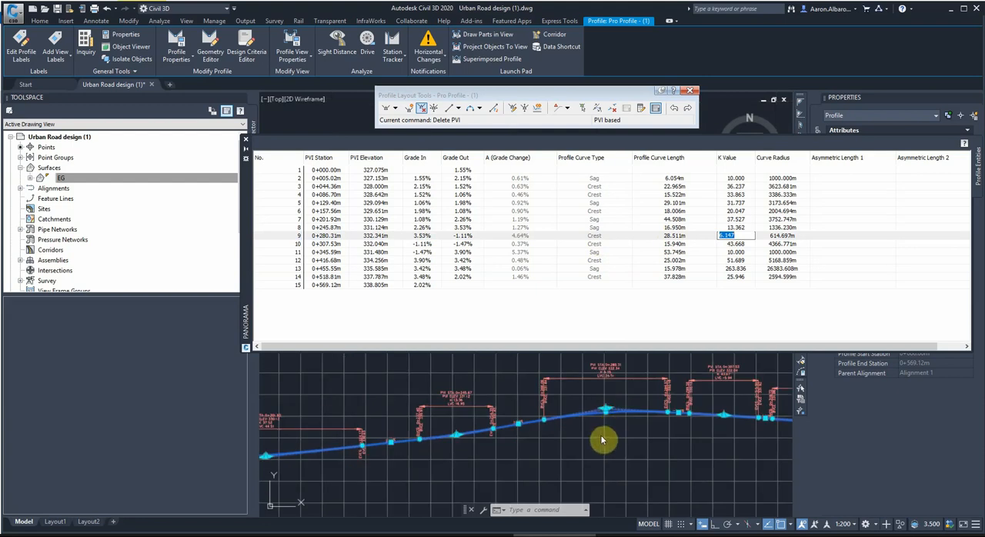
scroll(602, 431, "up", 5)
scroll(625, 378, "up", 4)
left_click(572, 423)
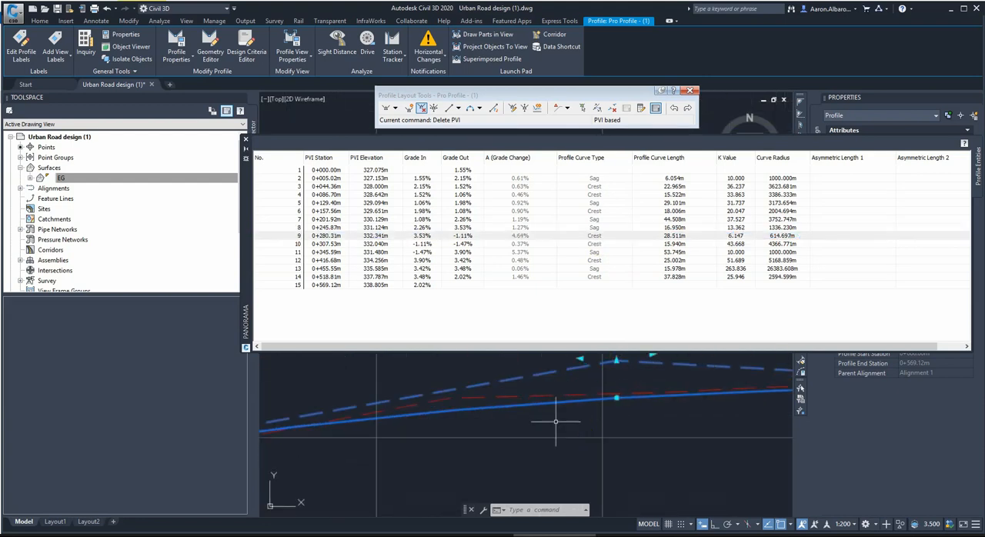
scroll(588, 414, "down", 3)
scroll(572, 429, "down", 4)
scroll(718, 434, "up", 4)
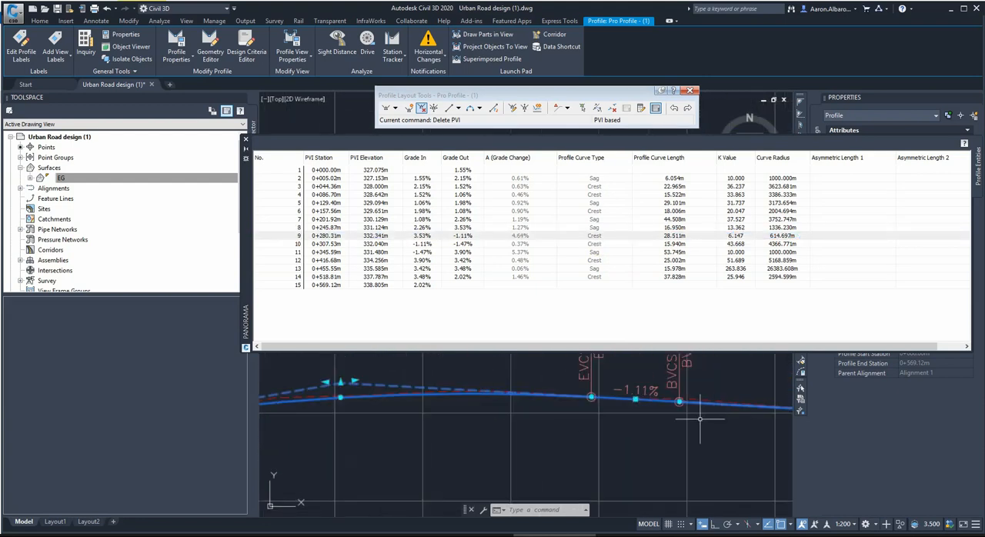
left_click(680, 401)
left_click(739, 430)
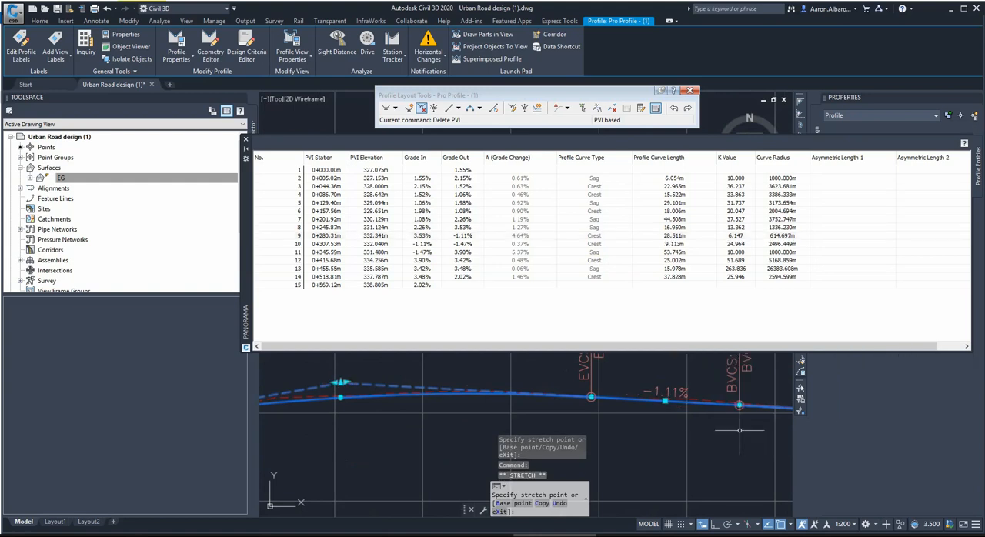
Lengthen the crest curve at PVI 0+280.31 to about 36.6 m by moving its end forward along the profile.
left_click(664, 401)
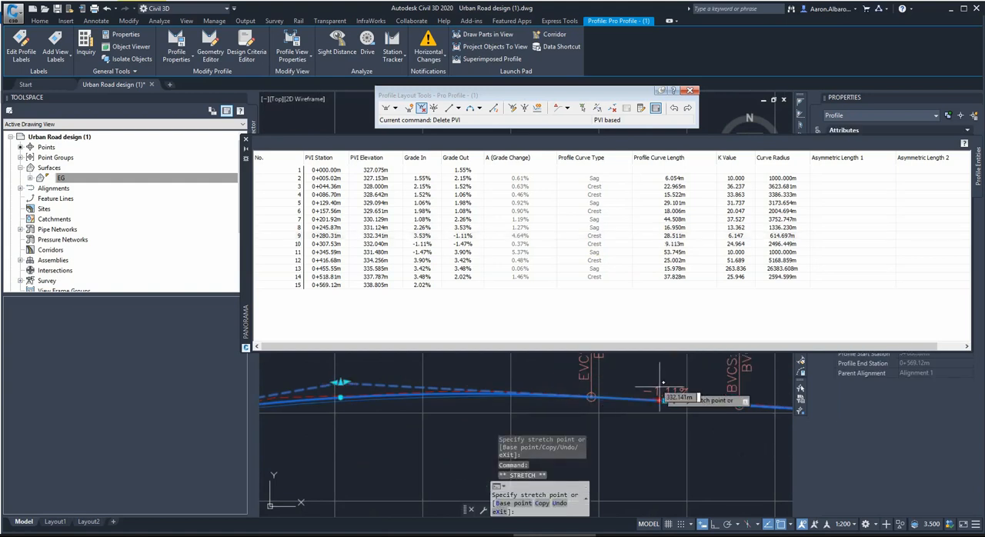
left_click(664, 401)
scroll(605, 466, "down", 2)
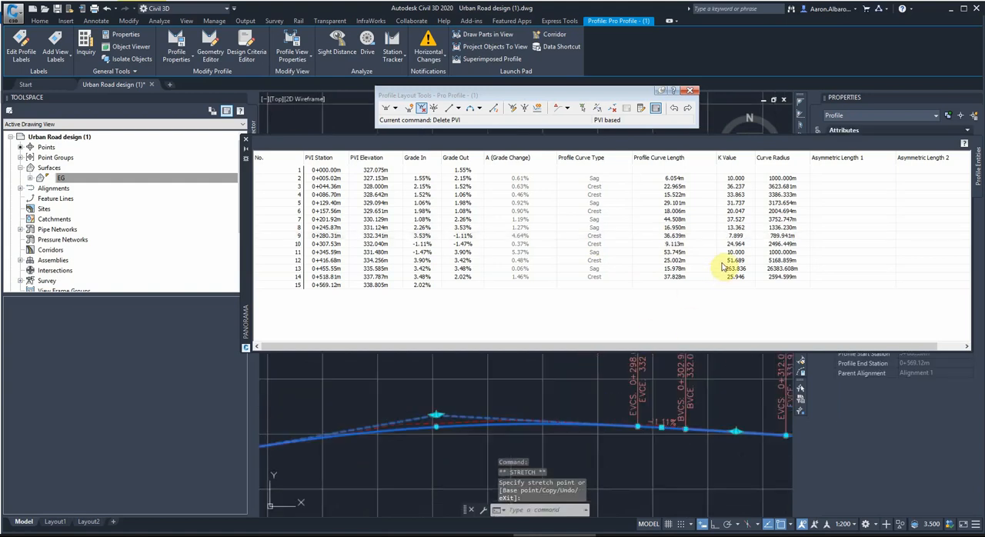
Examine the spacing between the vertical curves at PVI 0+280.31, PVI 0+307.53 and their neighbours along the design profile.
scroll(620, 443, "down", 2)
scroll(620, 444, "down", 1)
scroll(536, 409, "up", 2)
scroll(587, 389, "down", 2)
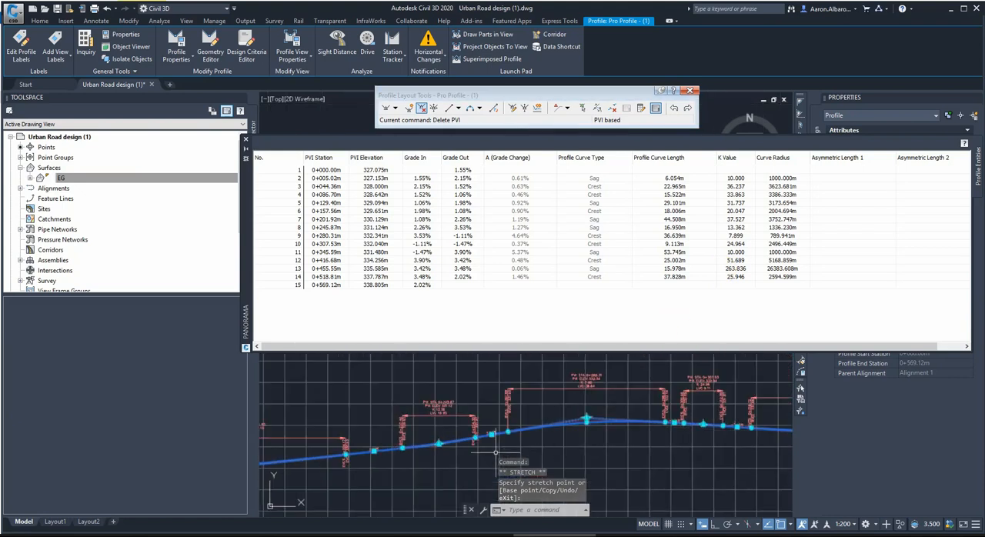
scroll(490, 451, "up", 2)
scroll(545, 433, "down", 3)
scroll(597, 418, "down", 3)
scroll(687, 418, "up", 4)
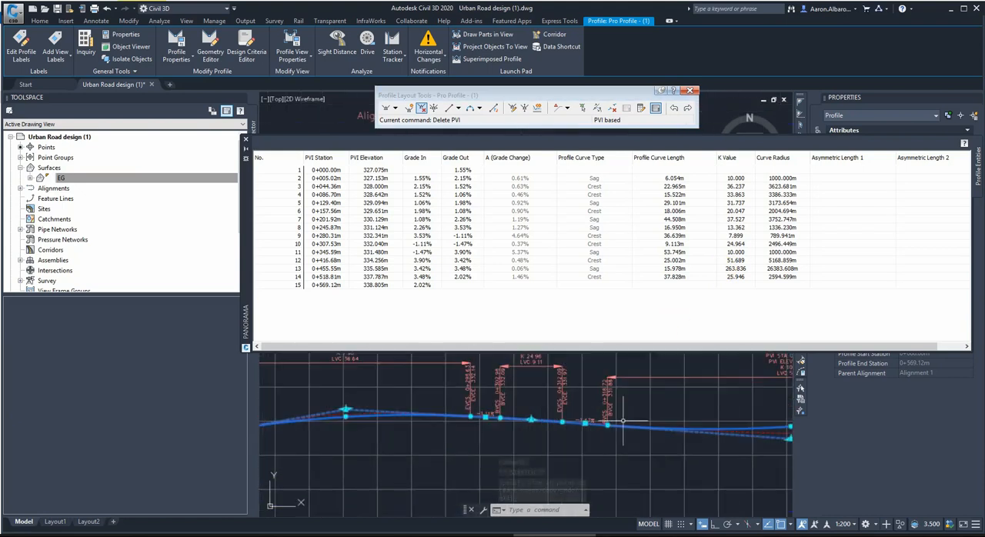
scroll(511, 423, "up", 2)
scroll(559, 428, "down", 2)
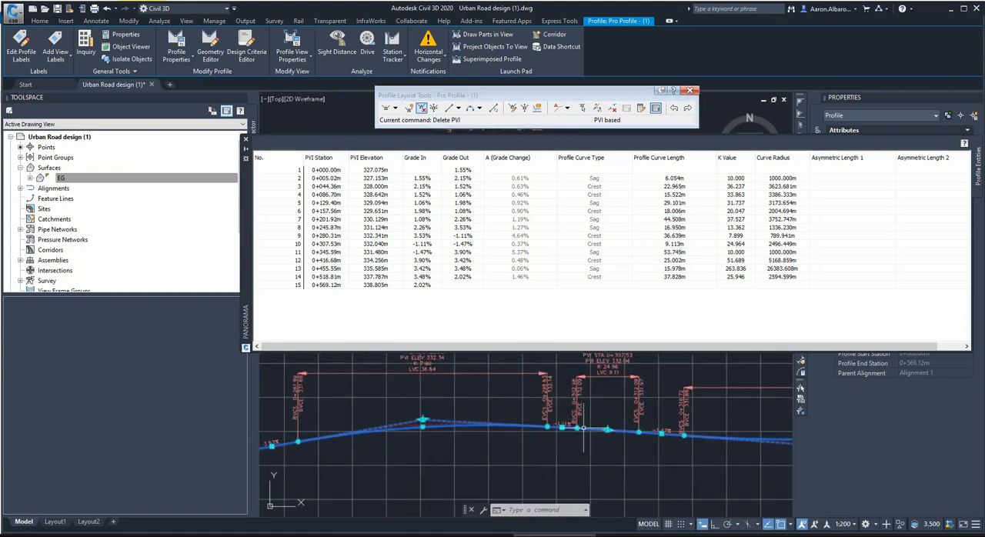
Shorten the vertical curve at PVI 0+307.53 to about 1.4 m and lengthen the crest curve at PVI 0+280.31 to about 47 m.
left_click(608, 430)
left_click(608, 429)
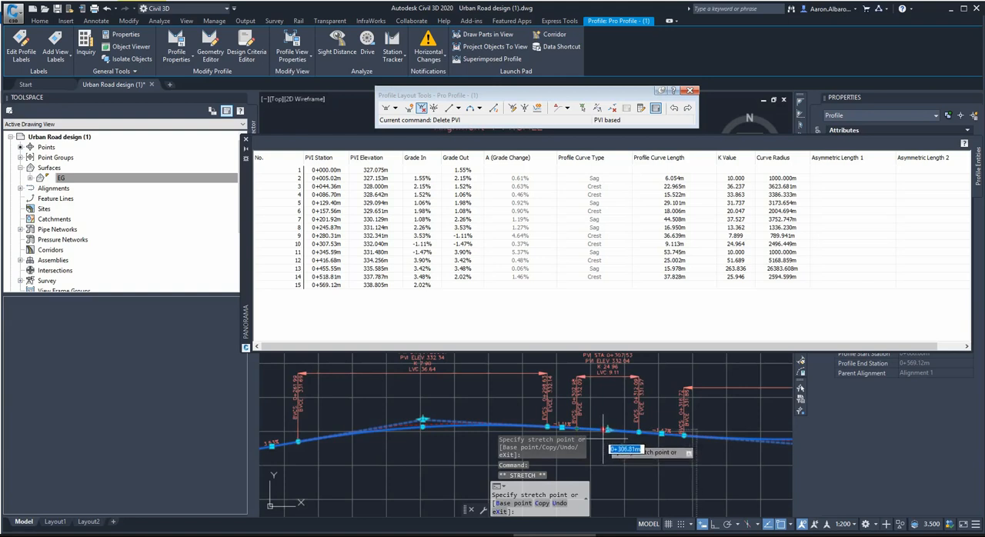
left_click(604, 436)
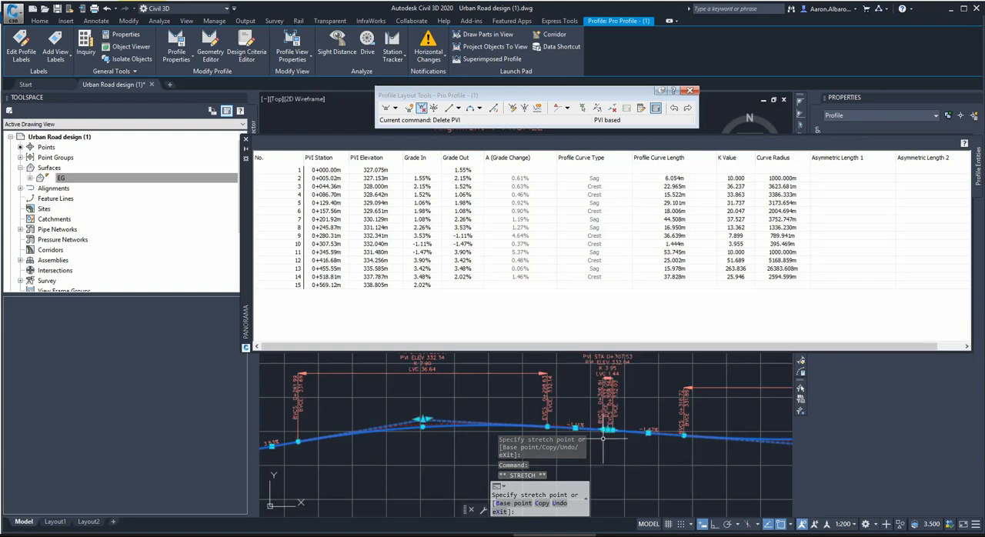
left_click(547, 428)
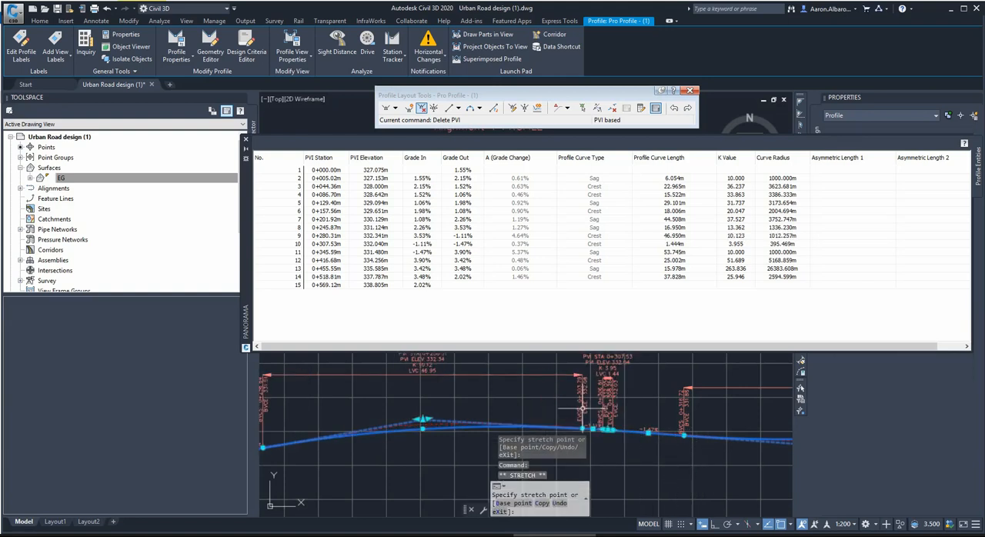
left_click(583, 408)
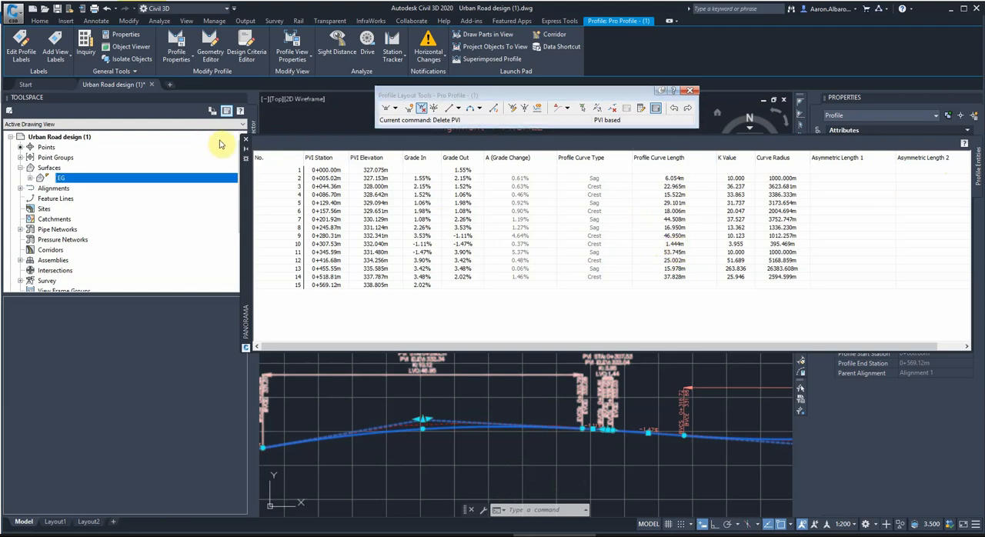
Close the profile entities table and delete the PVI at station 0+307.53 from the design profile.
left_click(246, 139)
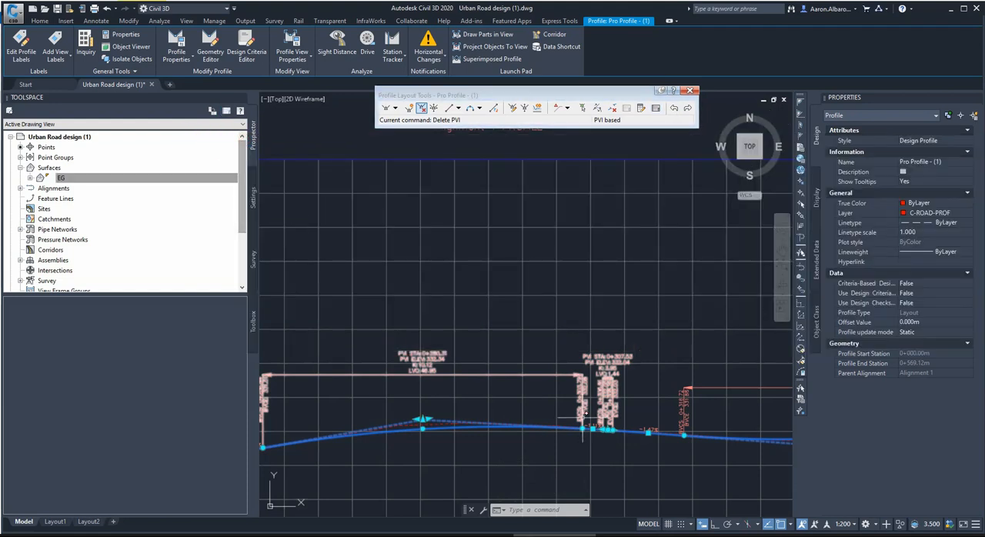
left_click(425, 115)
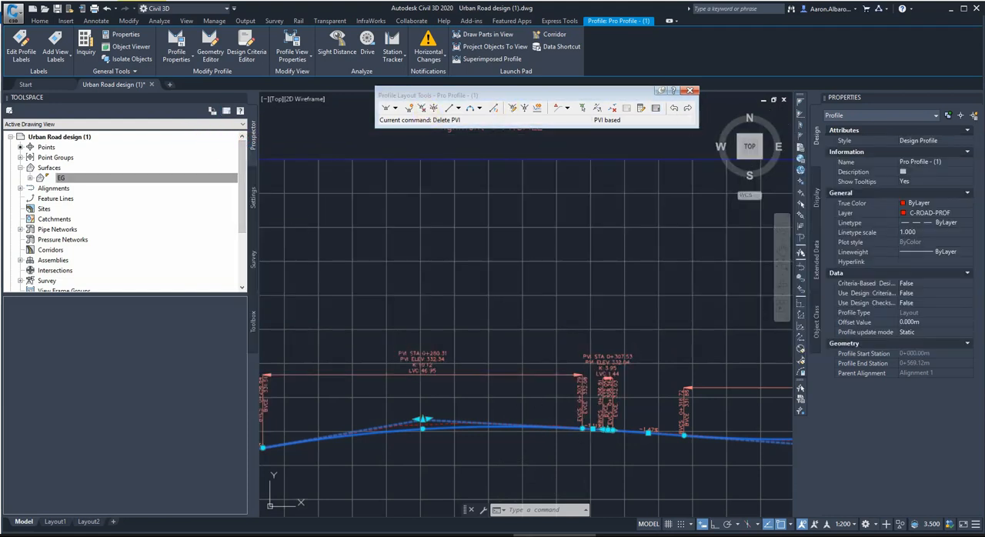
left_click(608, 429)
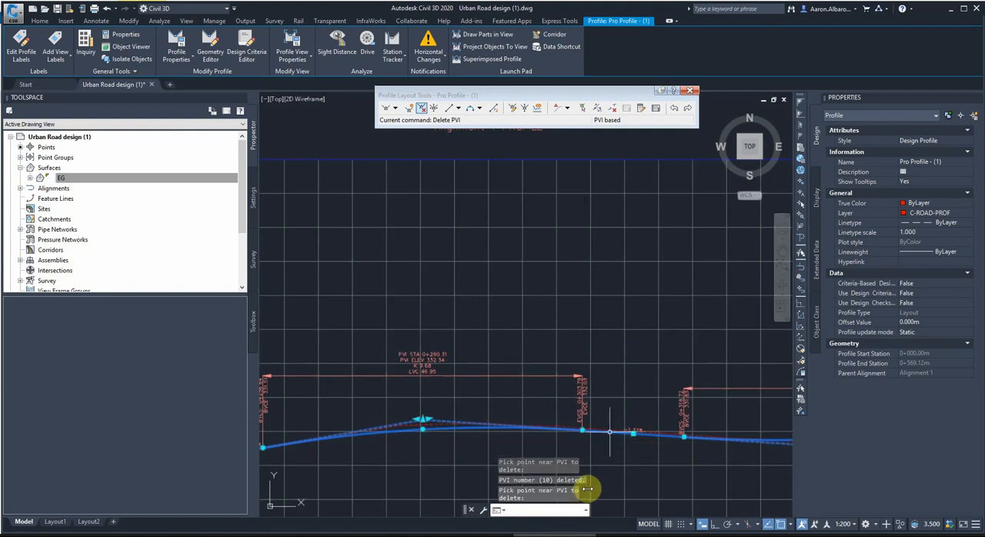
Examine the remaining vertical curves along the design profile, from the one at PVI 0+245.87 out to the whole profile view.
scroll(499, 330, "down", 3)
scroll(454, 323, "up", 2)
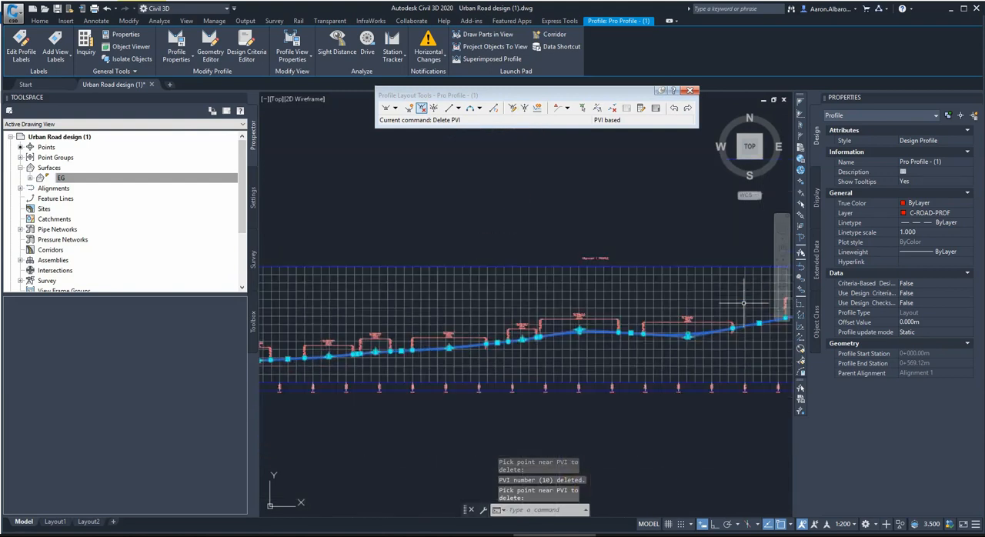
scroll(371, 338, "up", 3)
scroll(465, 317, "down", 4)
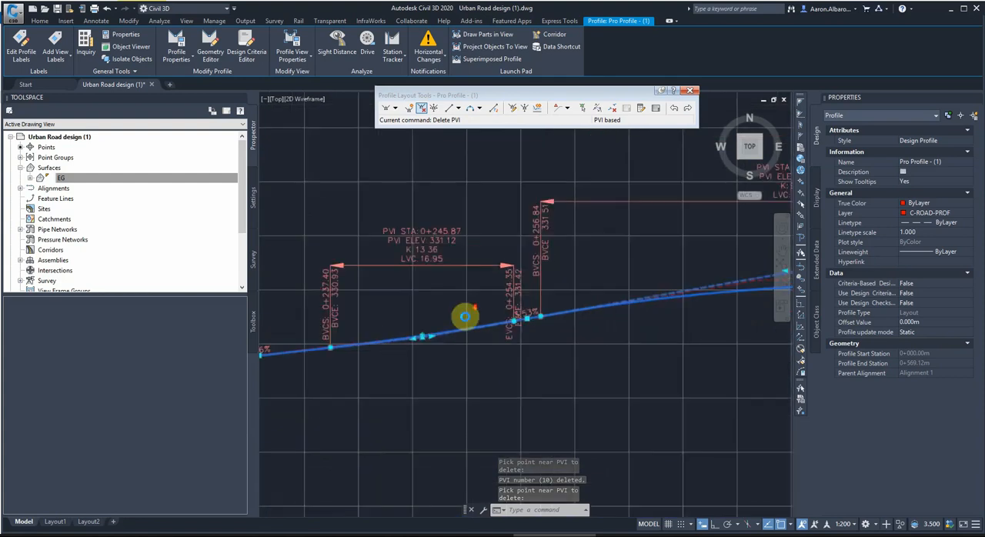
scroll(505, 305, "down", 2)
scroll(380, 319, "up", 2)
scroll(385, 315, "down", 2)
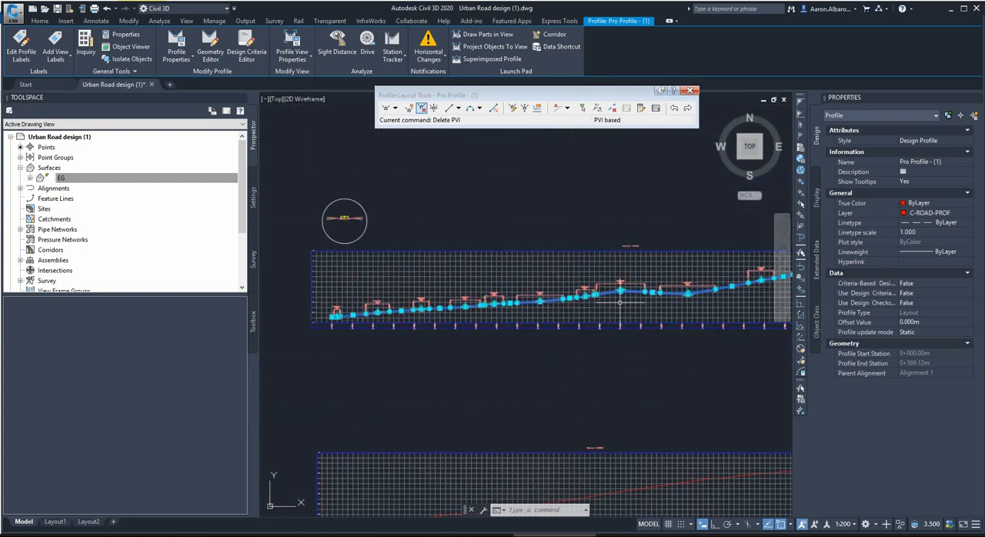
scroll(620, 302, "down", 1)
scroll(539, 302, "up", 1)
scroll(462, 303, "down", 1)
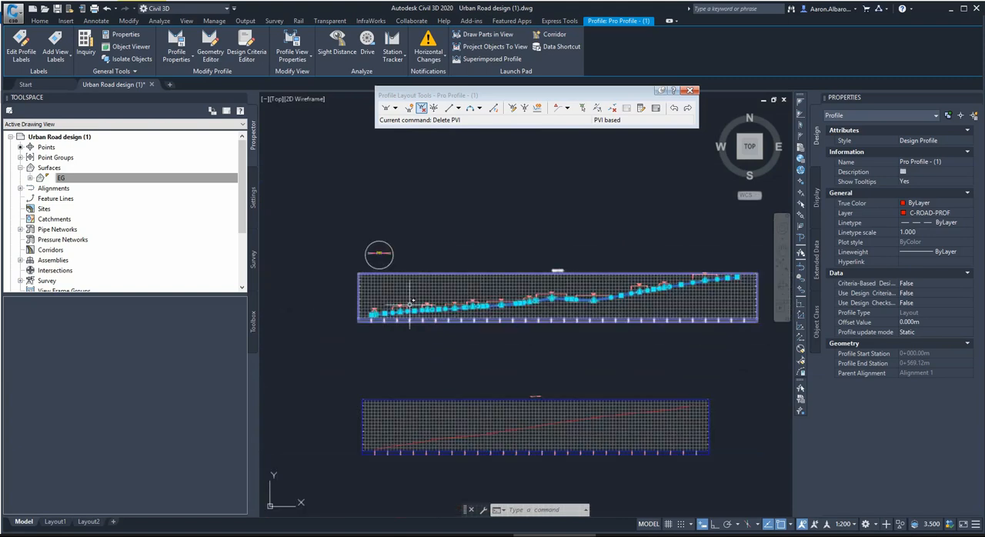
scroll(377, 311, "up", 1)
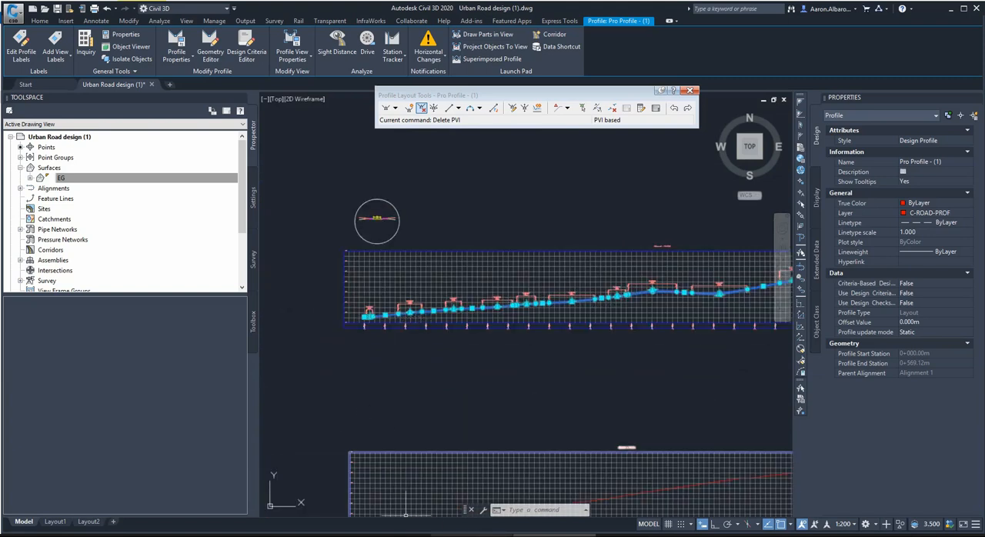
left_click(144, 535)
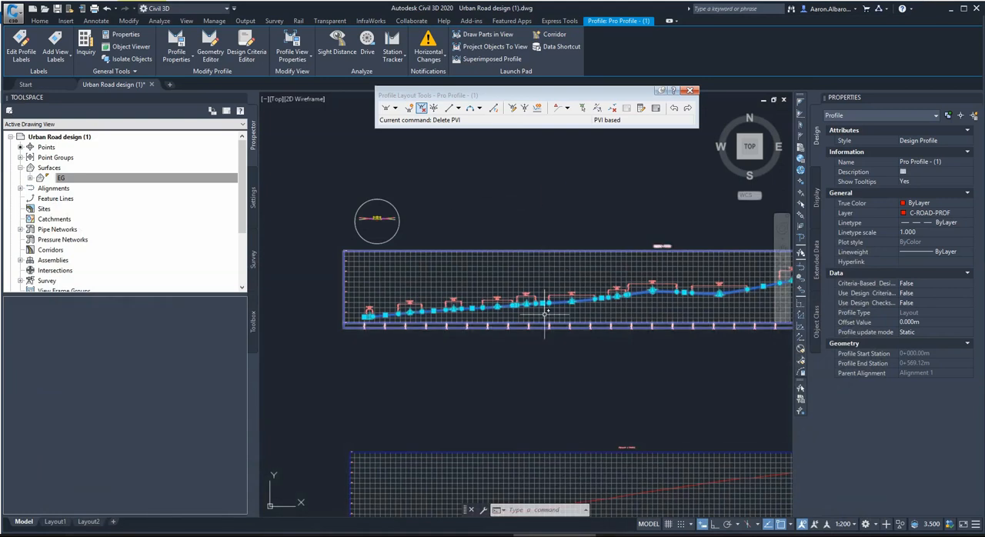
Lower all PVIs of the design profile using an elevation change of -0.15.
left_click(525, 110)
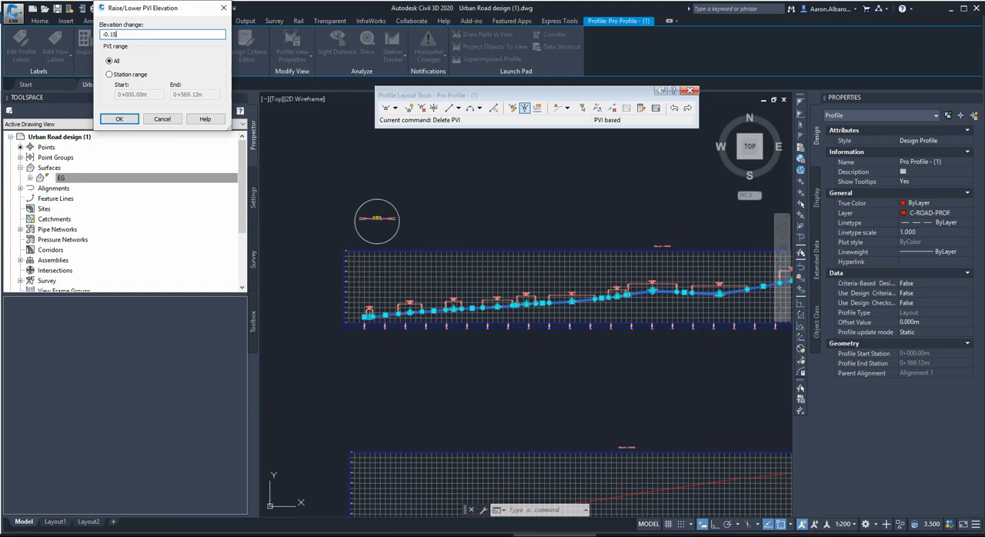
key("Return")
Examine the lowered design profile against the existing ground line from its start through the sag at PVI 0+345.59.
scroll(375, 299, "up", 2)
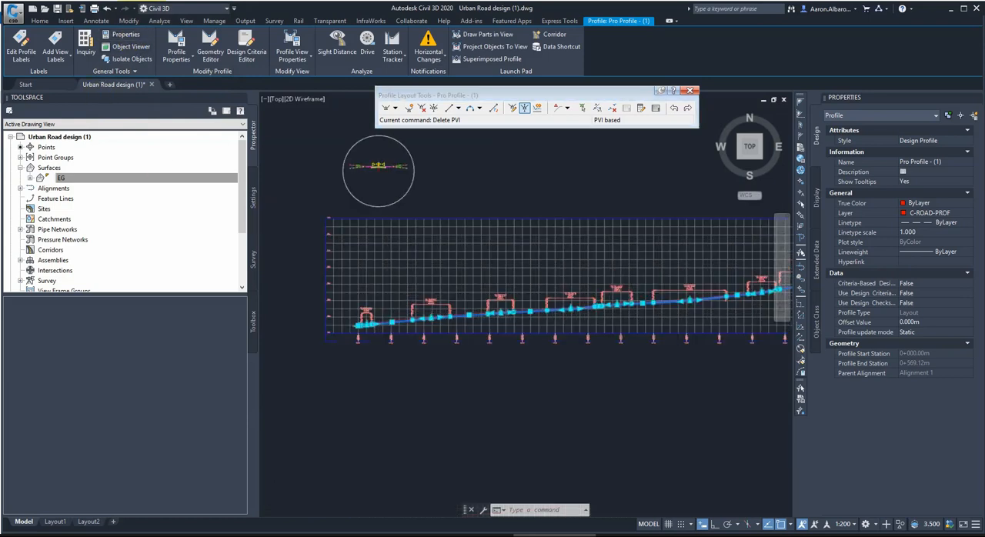
scroll(340, 353, "up", 5)
scroll(438, 351, "down", 5)
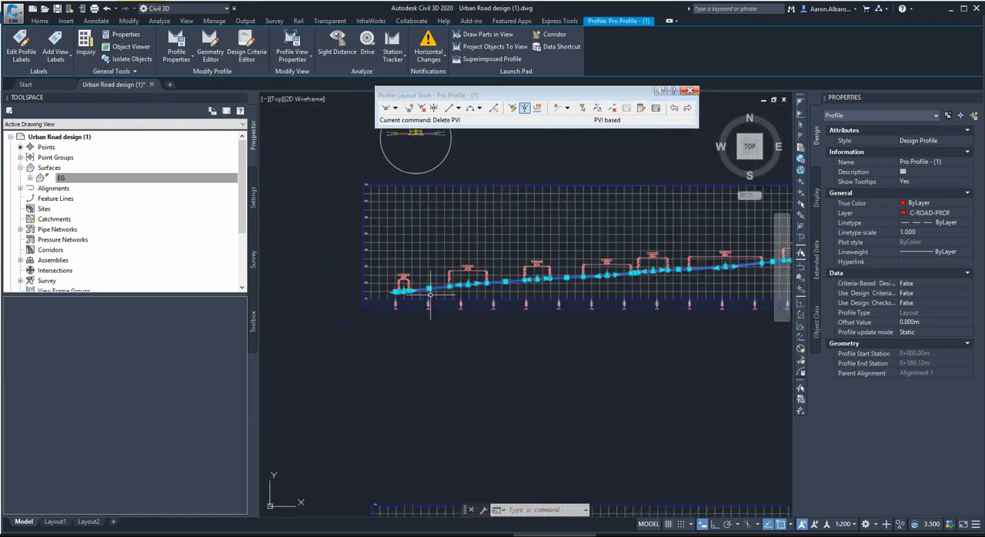
scroll(562, 274, "down", 4)
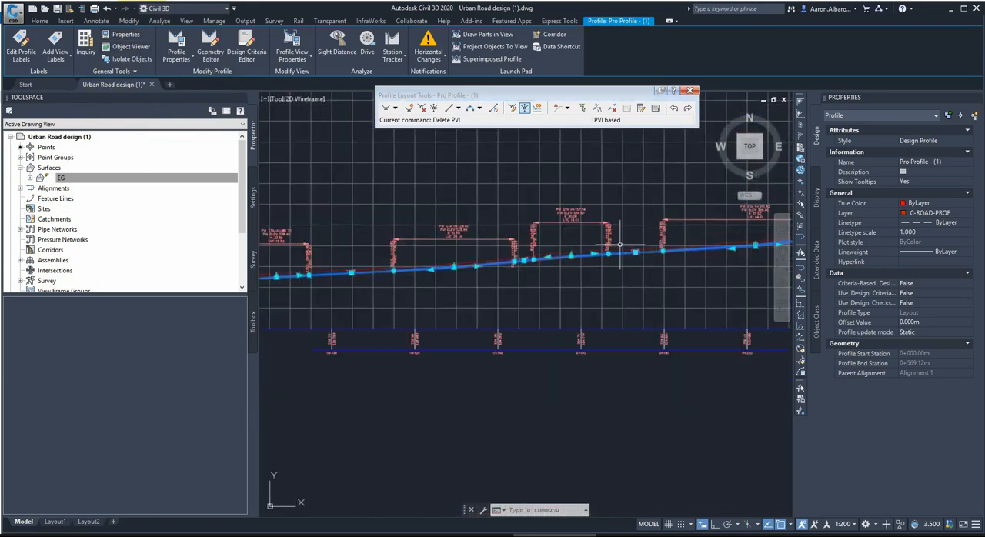
scroll(632, 281, "up", 4)
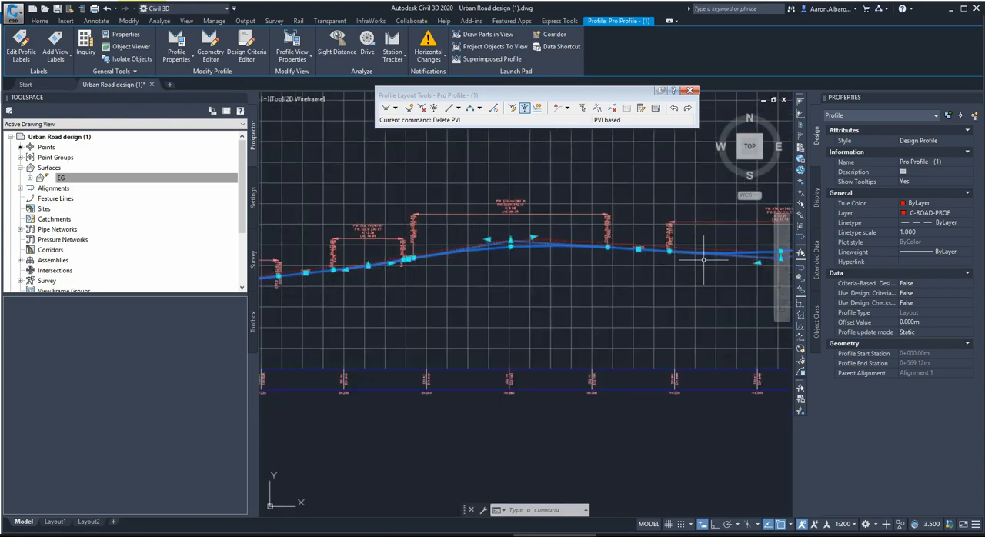
scroll(446, 258, "down", 1)
scroll(428, 254, "up", 1)
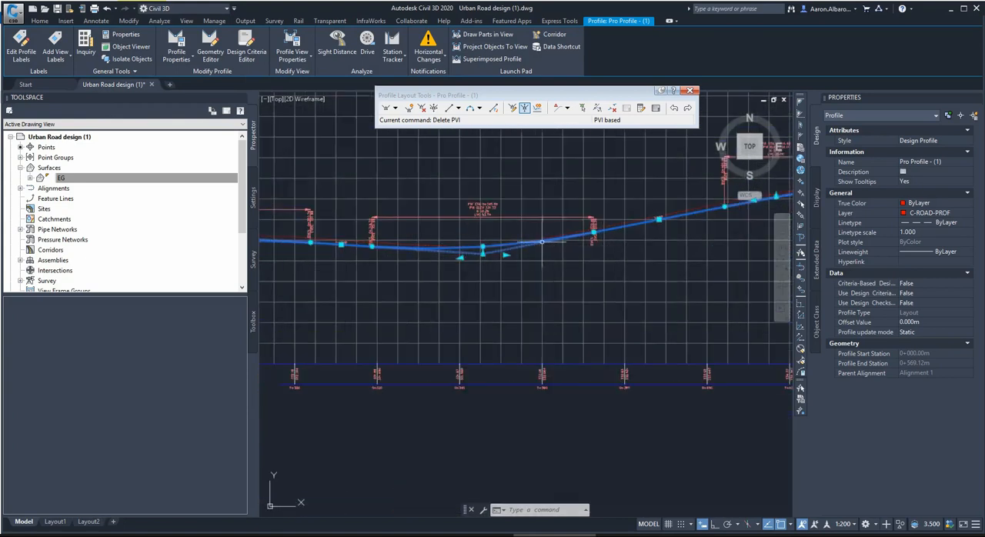
scroll(541, 241, "down", 2)
scroll(497, 254, "up", 6)
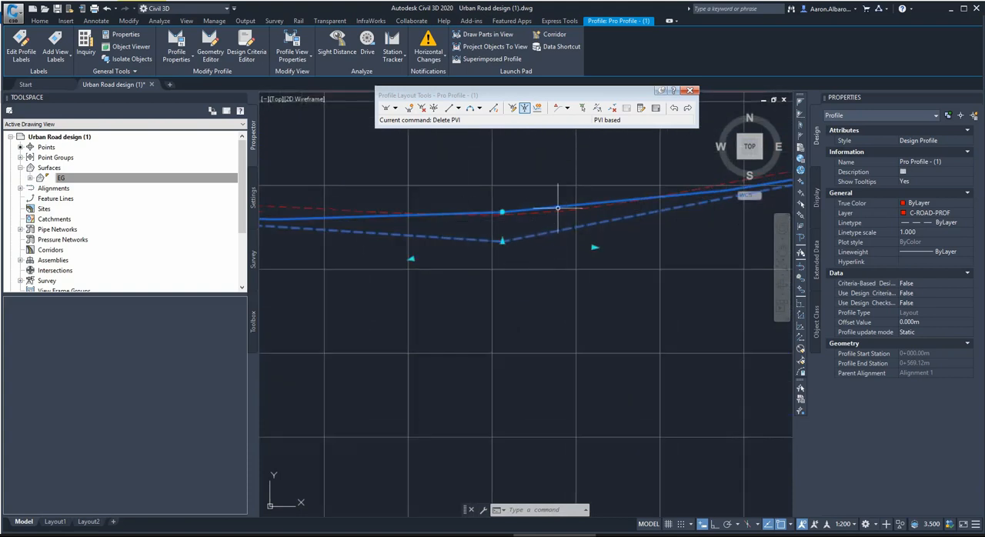
Close the Profile Layout Tools and deselect the design profile.
left_click(692, 93)
key("Escape")
key("Escape")
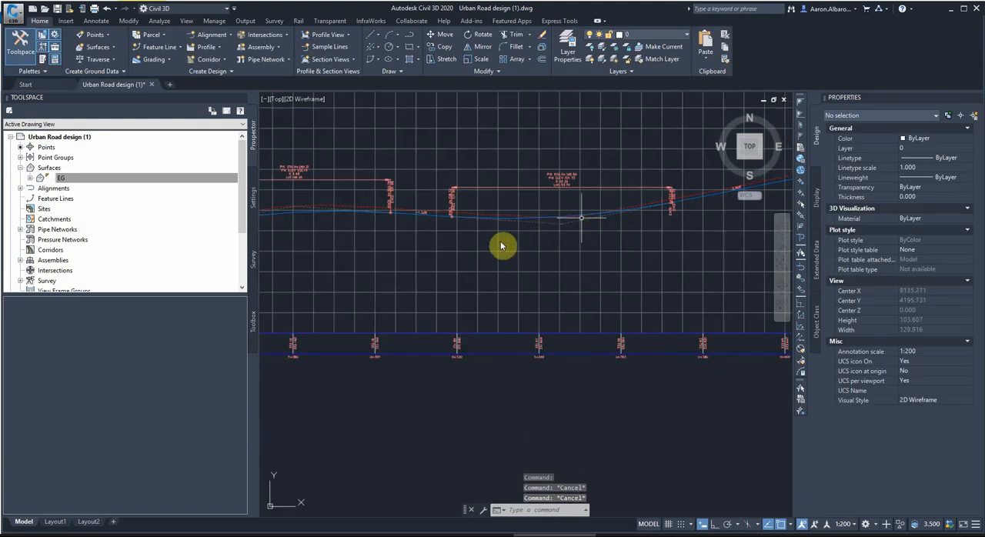
left_click(502, 246)
scroll(542, 239, "down", 6)
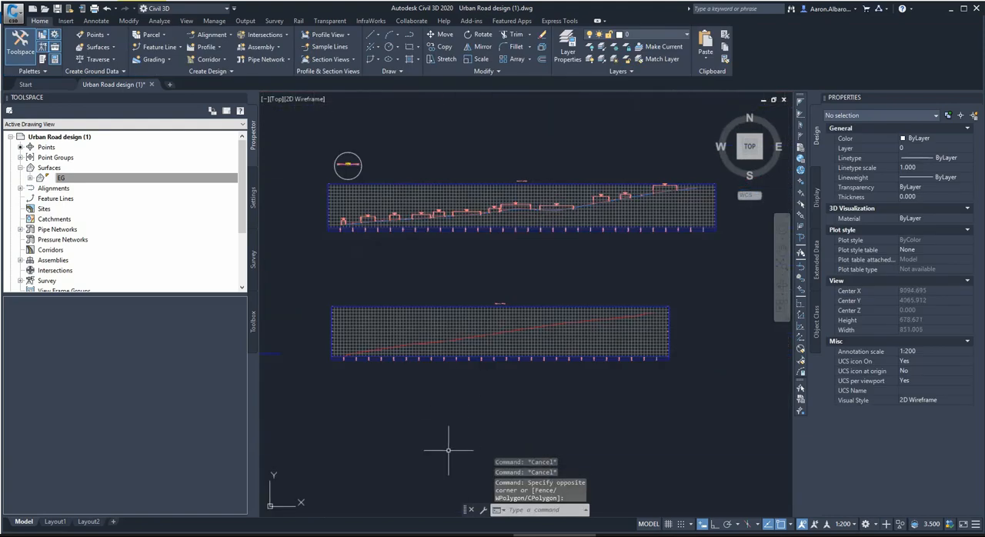
Switch to Google Maps Street View, look around the road junction with its kerbs and footpaths, and return to Civil 3D.
left_click(161, 536)
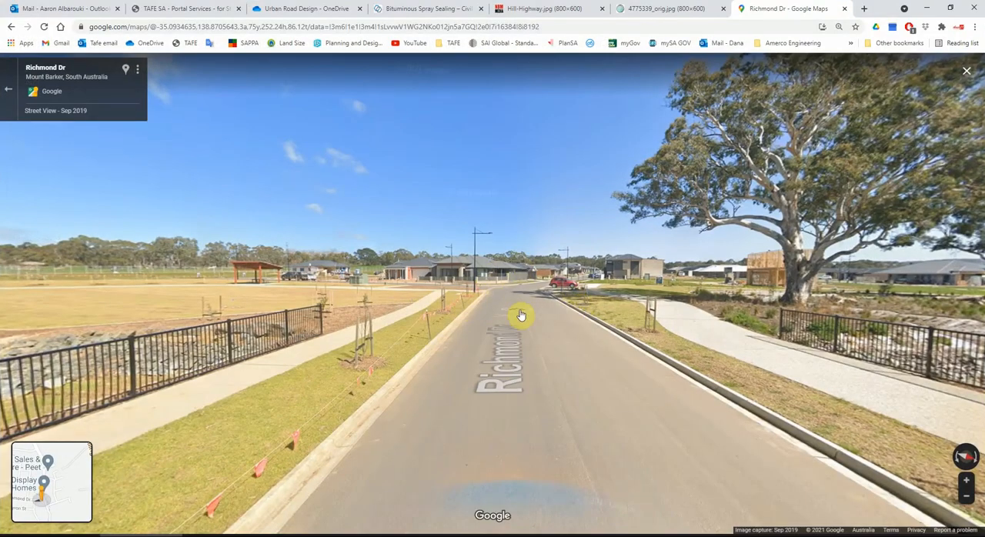
left_click_drag(491, 314, 739, 154)
left_click_drag(201, 270, 682, 275)
left_click_drag(302, 248, 642, 288)
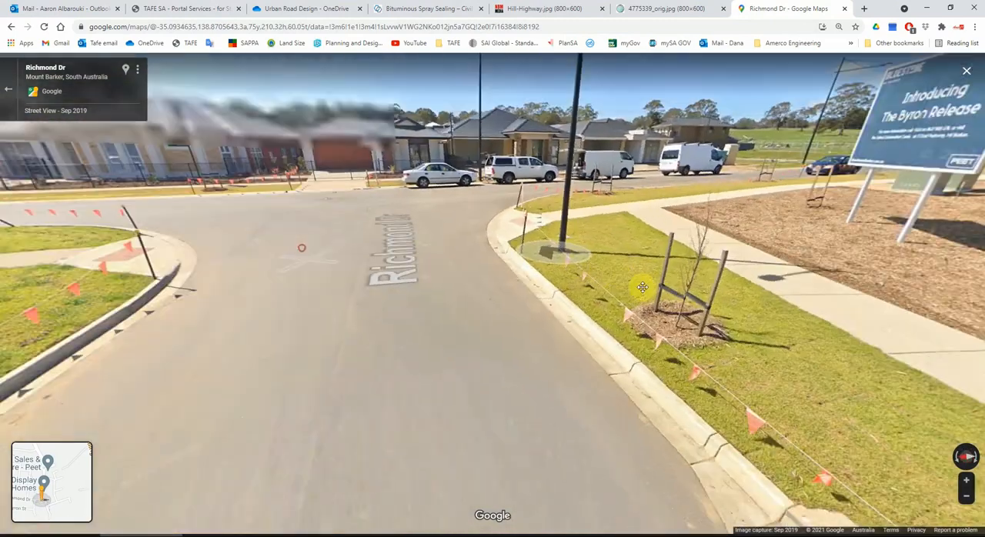
left_click_drag(295, 226, 526, 271)
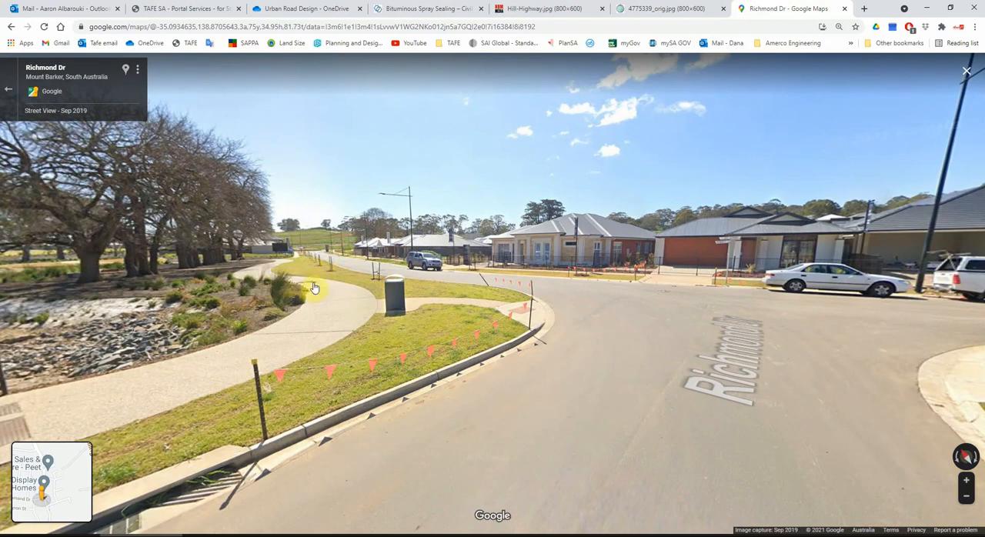
left_click(927, 9)
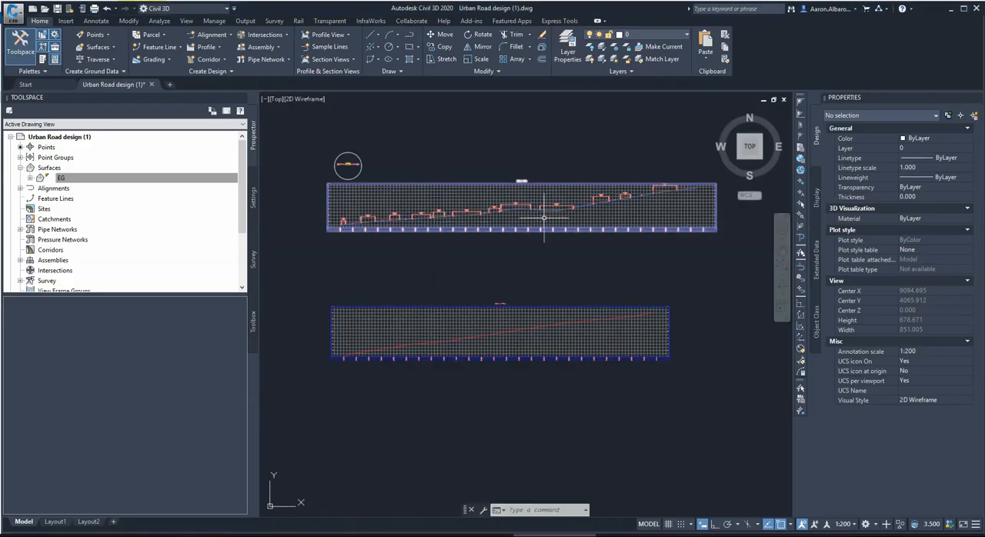
Start a best fit profile on the profile view of Alignment 2.
scroll(386, 347, "up", 2)
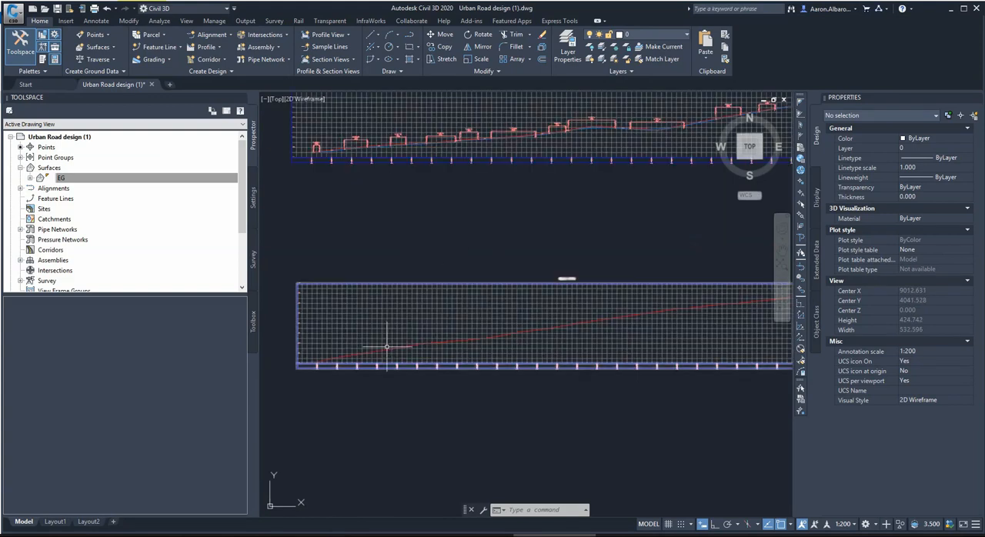
scroll(461, 308, "down", 2)
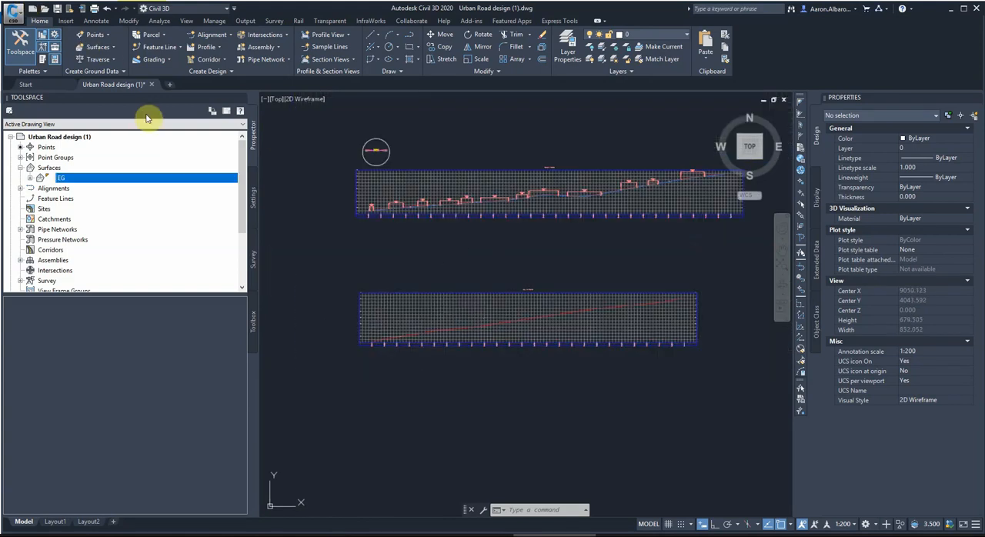
left_click(213, 49)
left_click(166, 145)
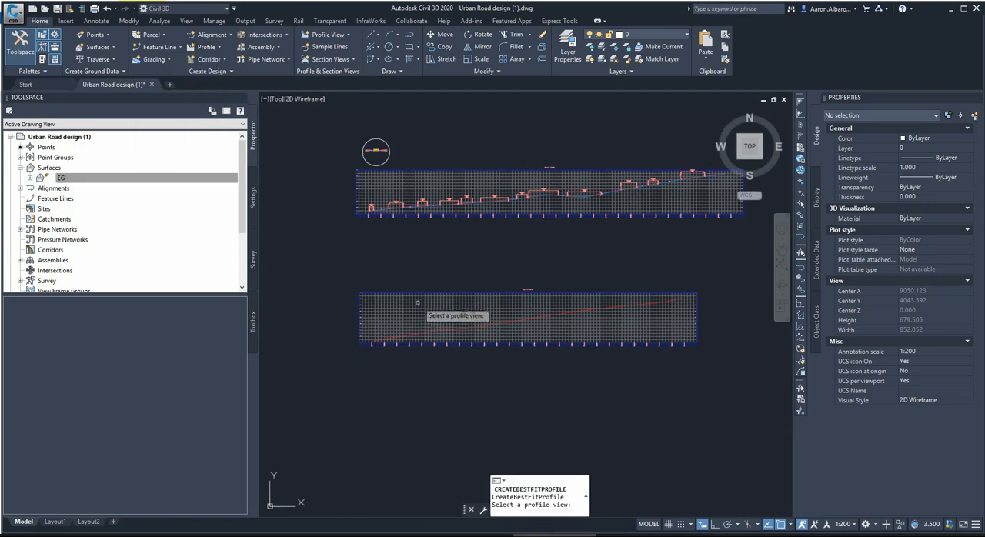
left_click(423, 310)
left_click(422, 318)
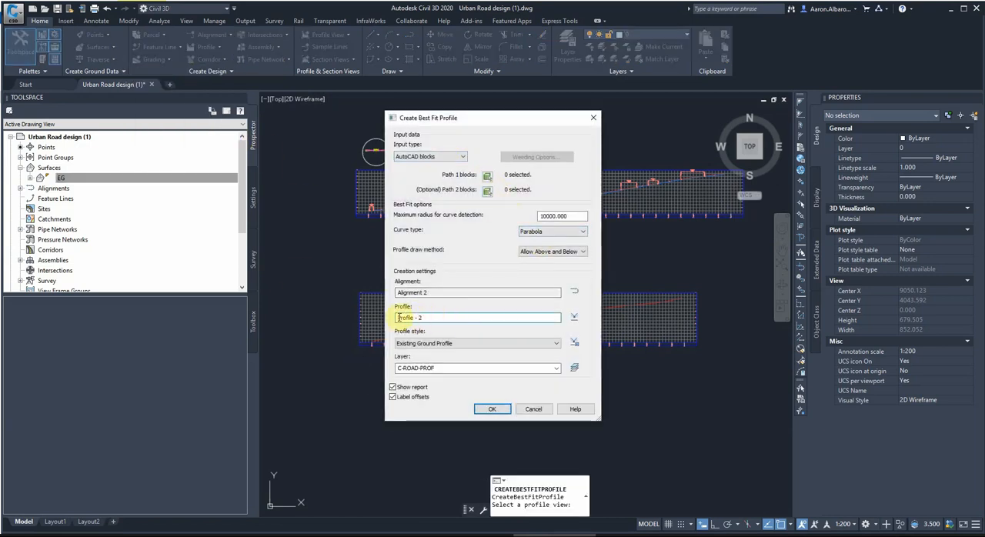
Configure the best fit profile with the Design Profile style, no report or offset labels, and Surface profile as input type using EG - Surface (7).
left_click(431, 343)
left_click(394, 389)
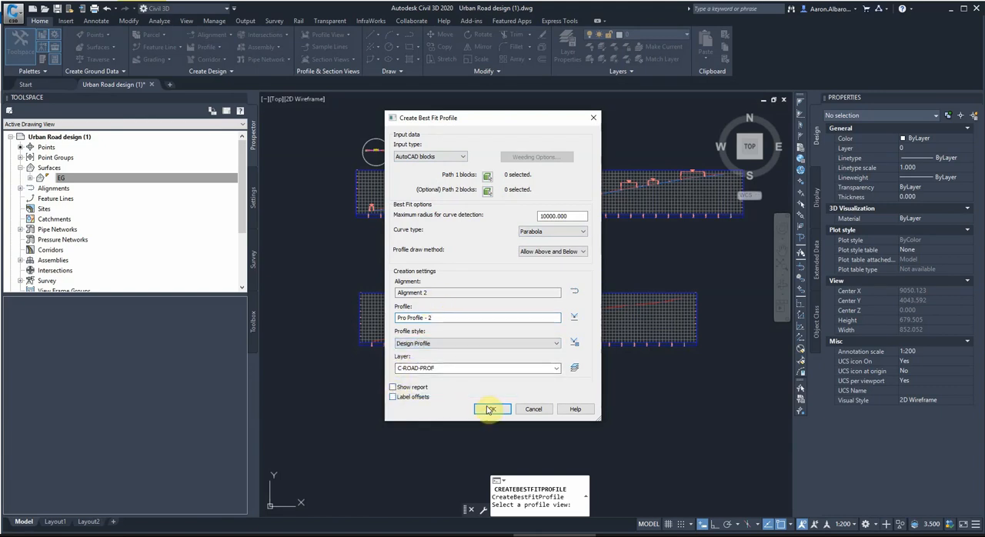
left_click(430, 156)
left_click(443, 179)
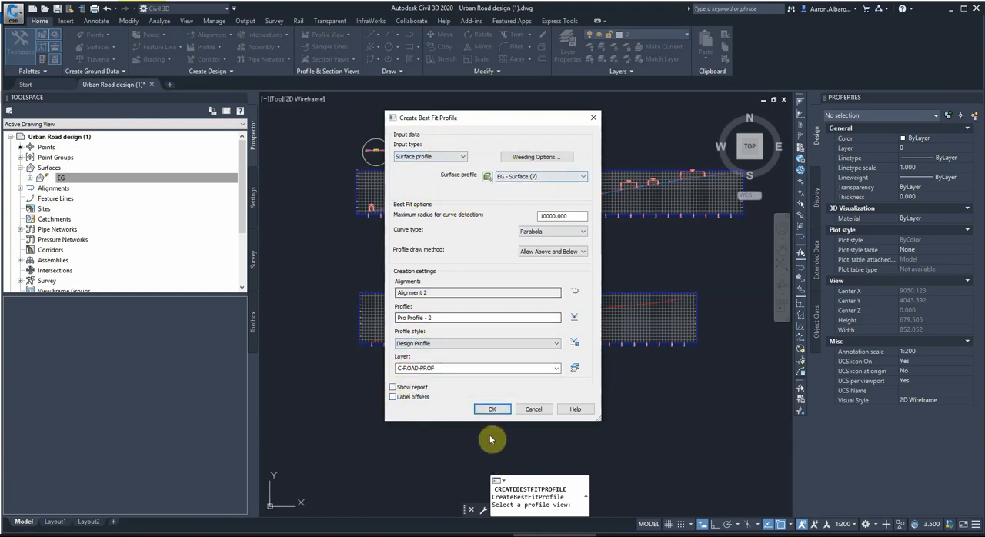
Create the best fit profile for Alignment 2 and open the label settings of Pro Profile - 2.
left_click(492, 409)
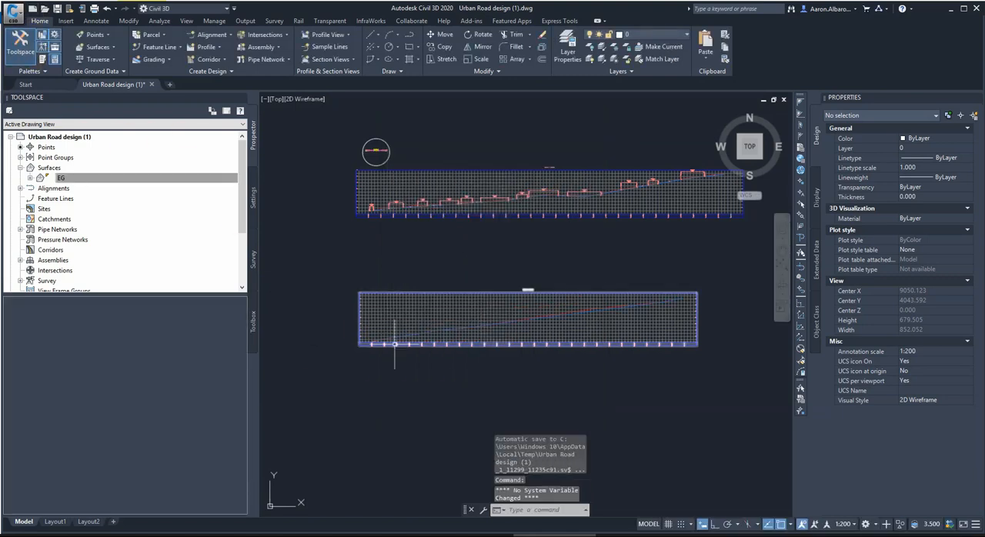
scroll(395, 342, "up", 5)
left_click(396, 317)
left_click(21, 48)
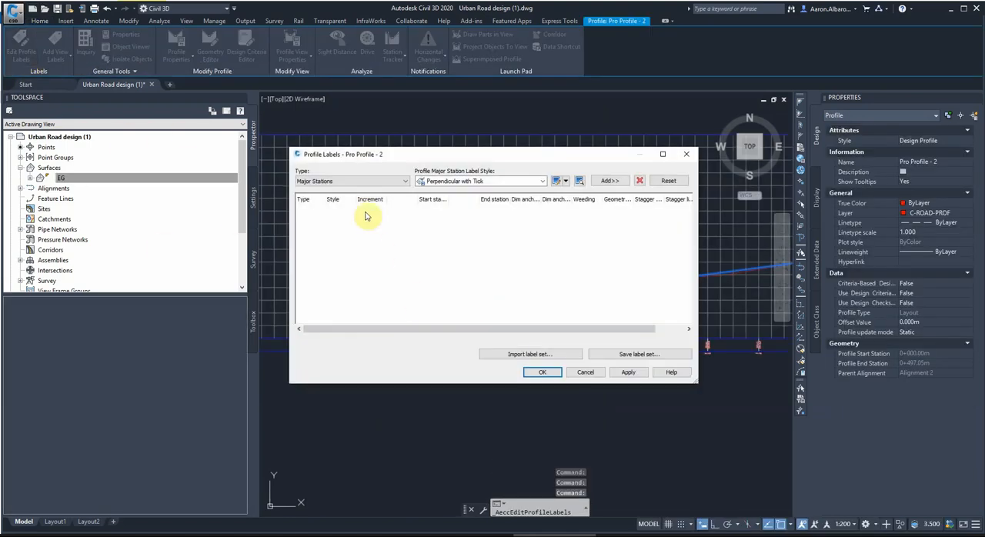
Add Sag Curves and Crest Curves labels in the Crest and Sag style to Pro Profile - 2.
left_click(400, 181)
left_click(311, 230)
left_click(610, 180)
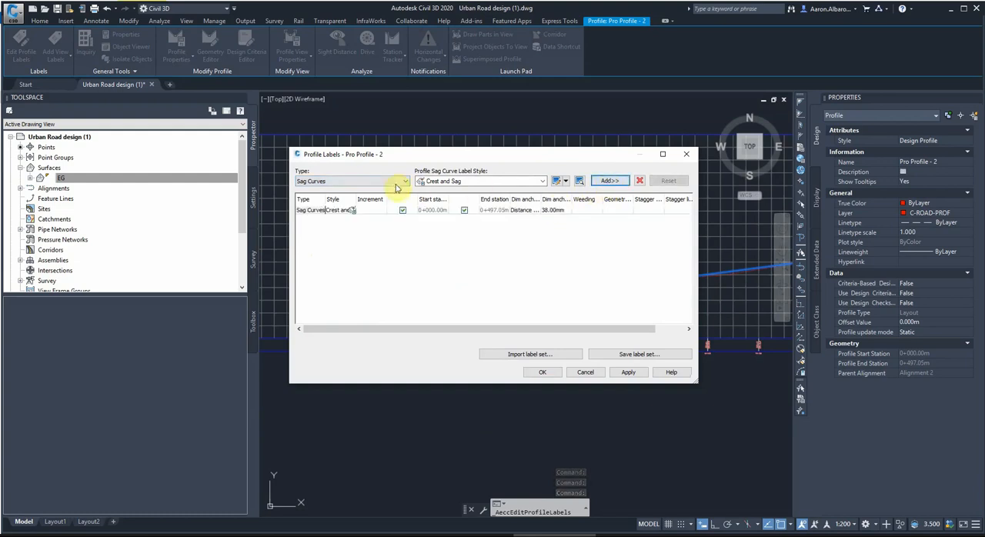
left_click(395, 182)
left_click(313, 224)
left_click(610, 180)
Add Lines labels, replace their Slope 1 in X style with Percent Grade, and apply the profile labels.
left_click(400, 181)
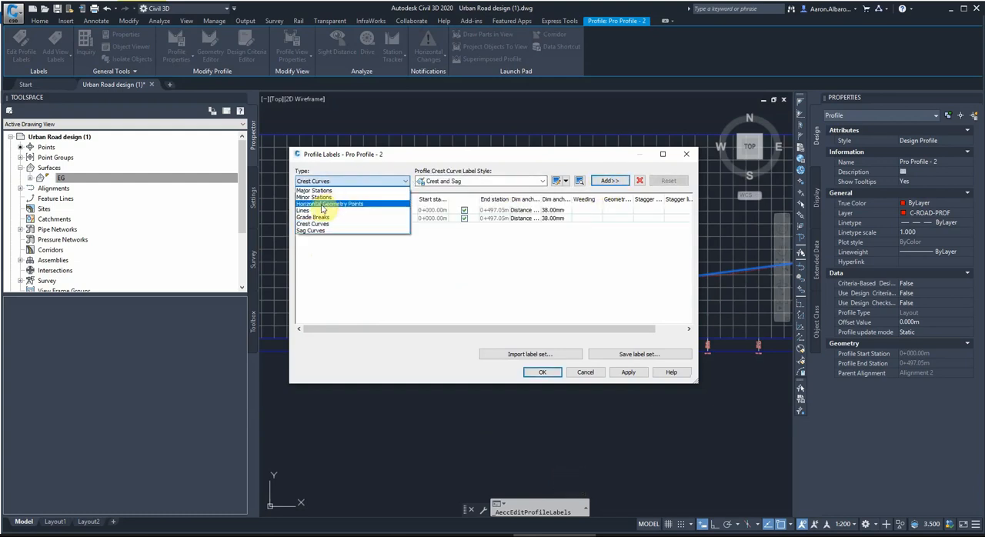
left_click(303, 210)
left_click(610, 180)
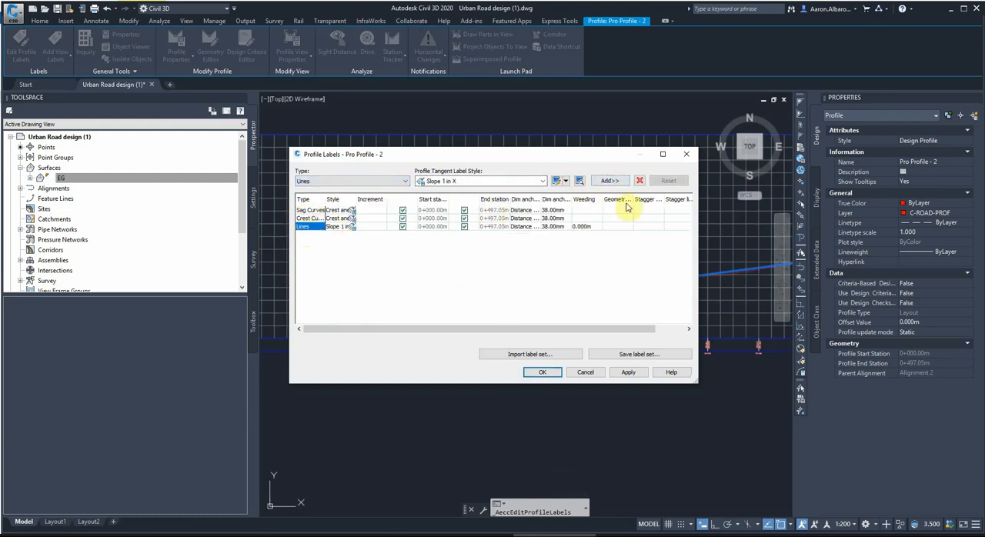
left_click(639, 181)
left_click(484, 182)
left_click(455, 194)
left_click(609, 181)
left_click(636, 374)
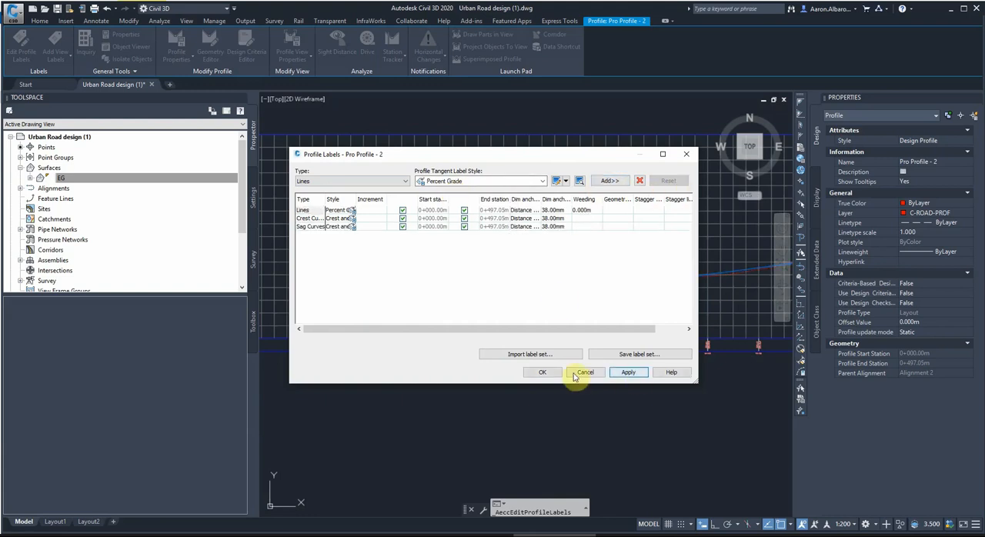
left_click(583, 373)
Shorten the first vertical curve to about 13.27 m by moving its start to about station 0+008.07.
scroll(343, 358, "up", 5)
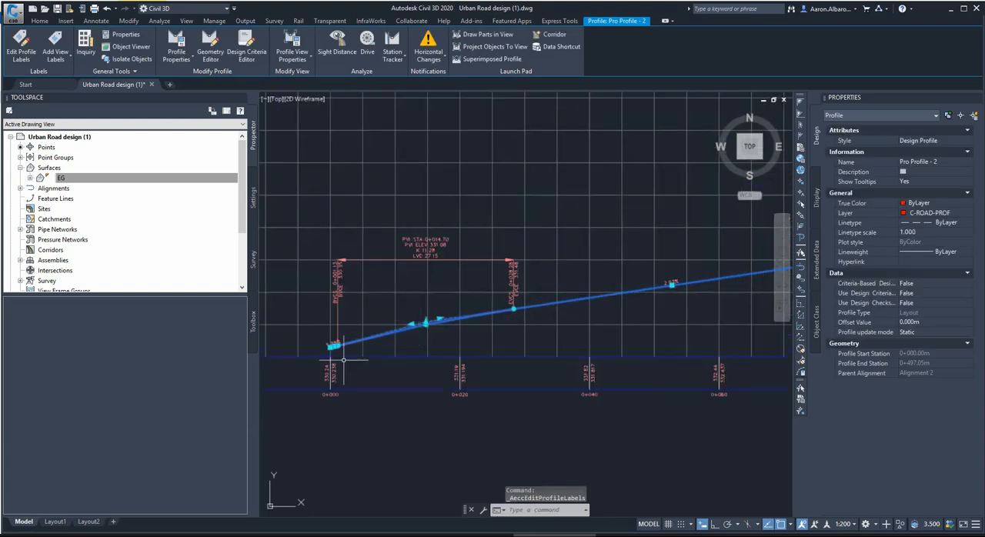
scroll(343, 359, "up", 2)
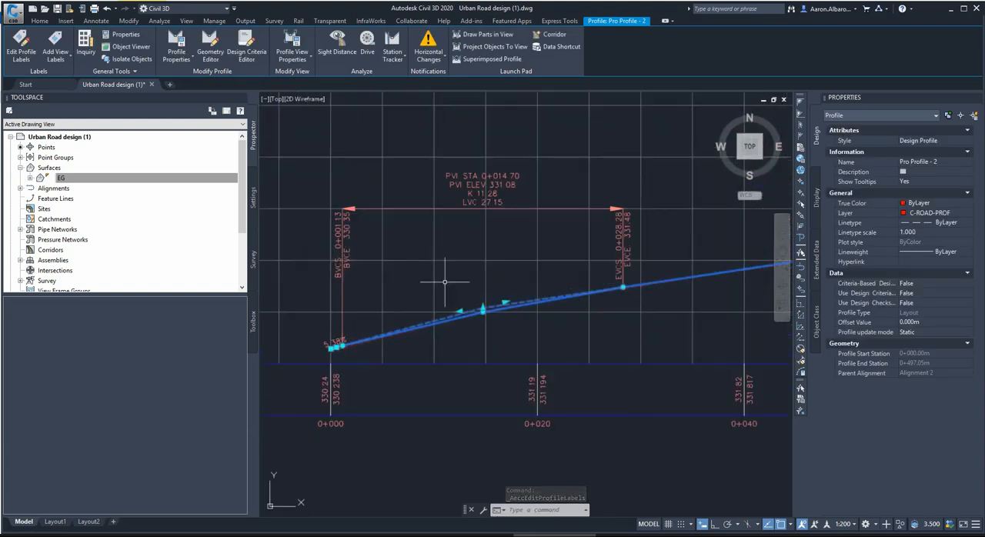
left_click(341, 346)
left_click(422, 338)
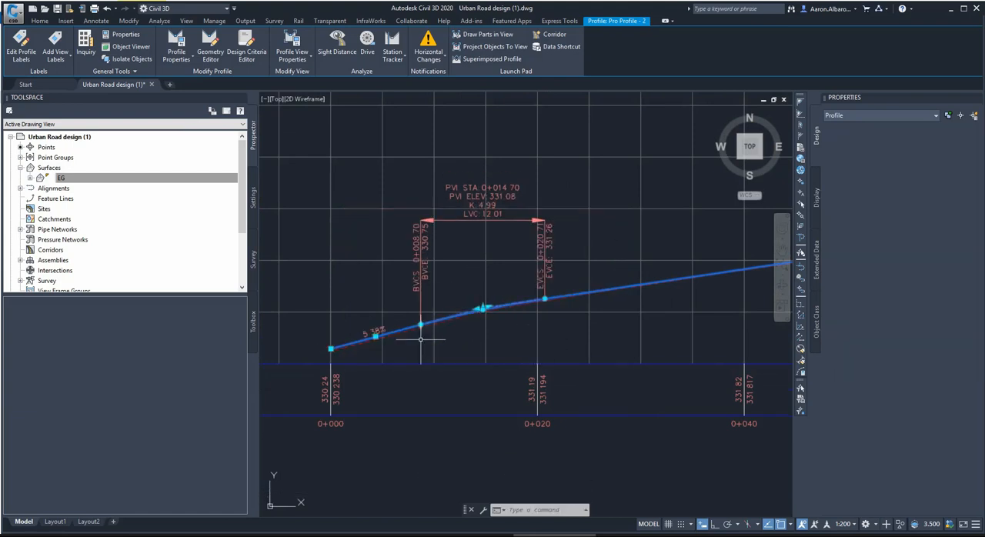
left_click(416, 327)
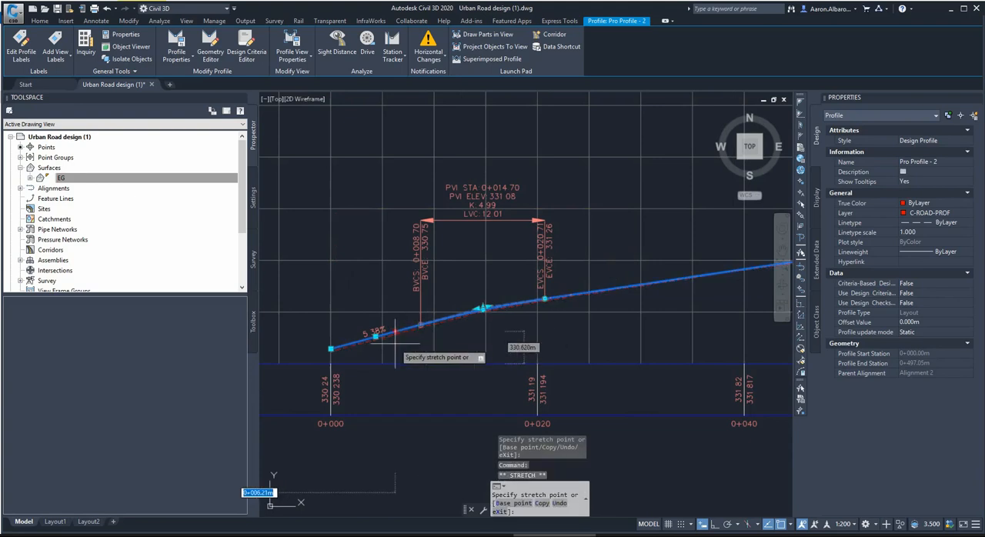
left_click(395, 344)
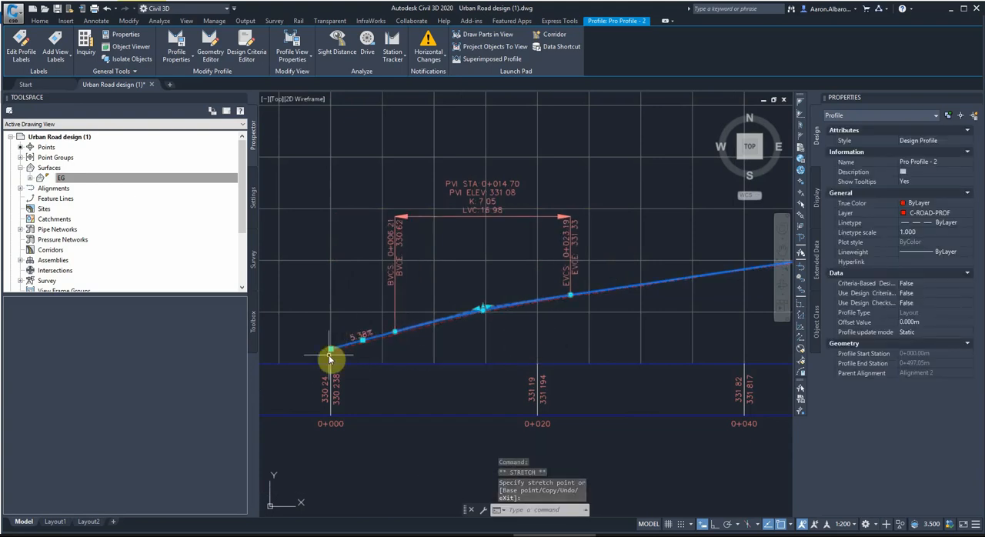
scroll(329, 359, "up", 5)
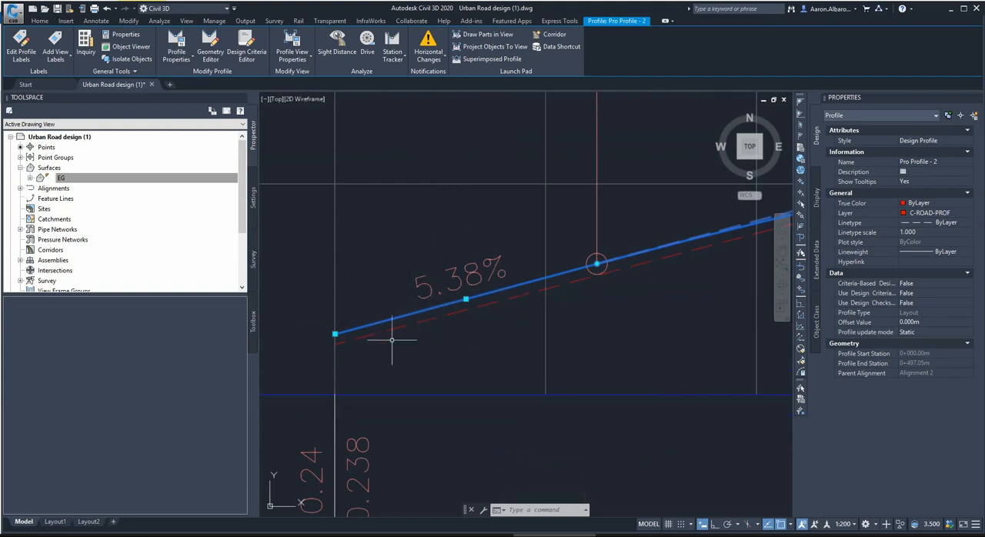
scroll(354, 328, "down", 5)
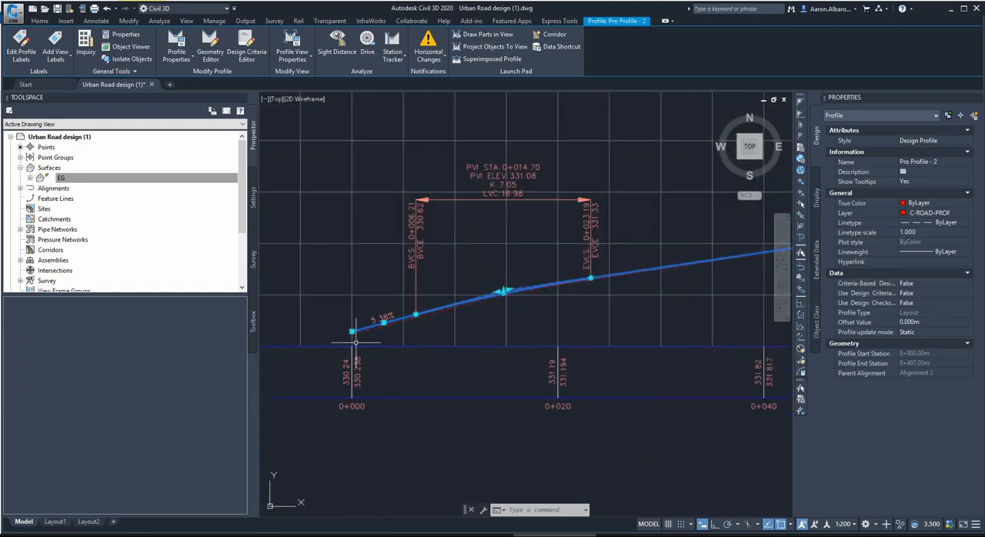
left_click(416, 314)
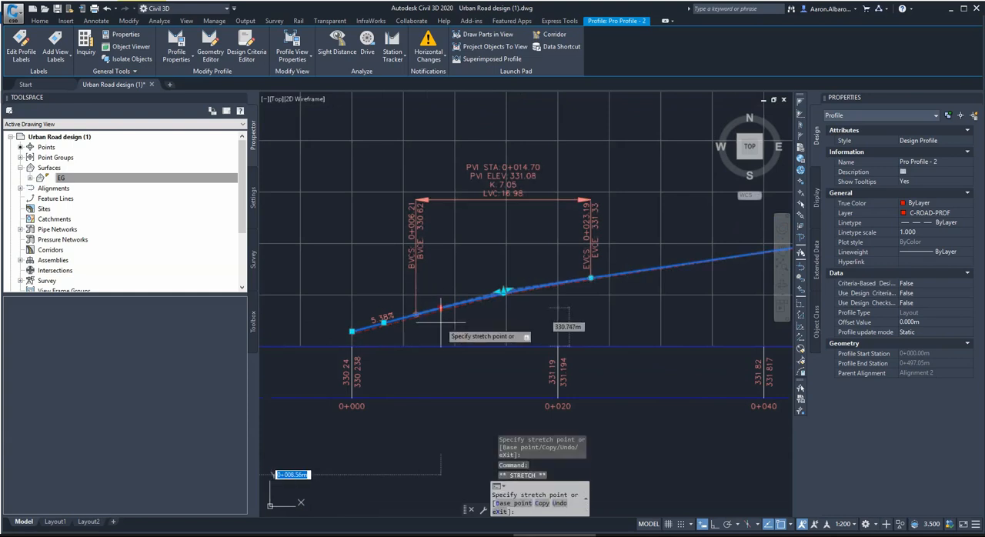
left_click(435, 322)
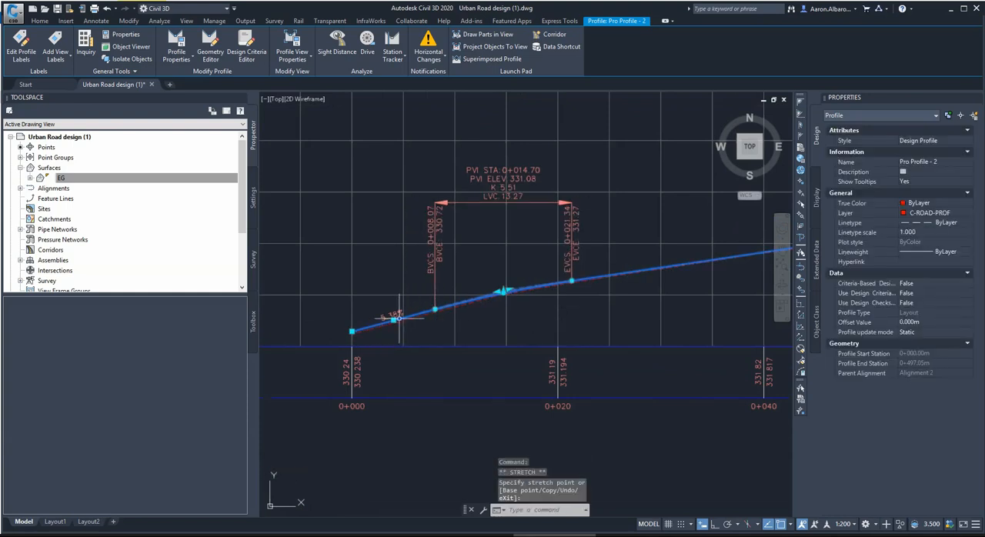
Lower the PVI of the first vertical curve to an elevation of about 331.05 m, closer to the existing ground.
scroll(401, 341, "up", 4)
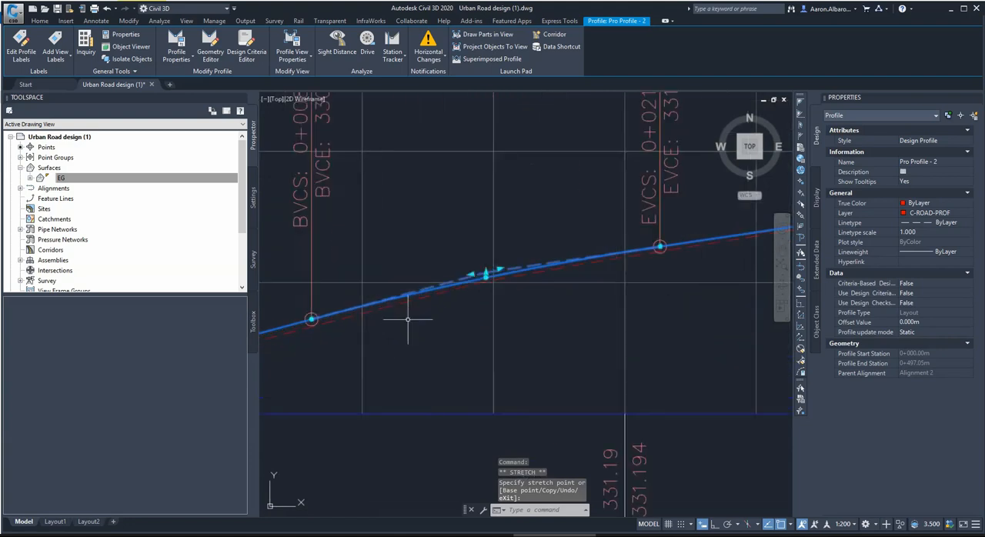
left_click(502, 251)
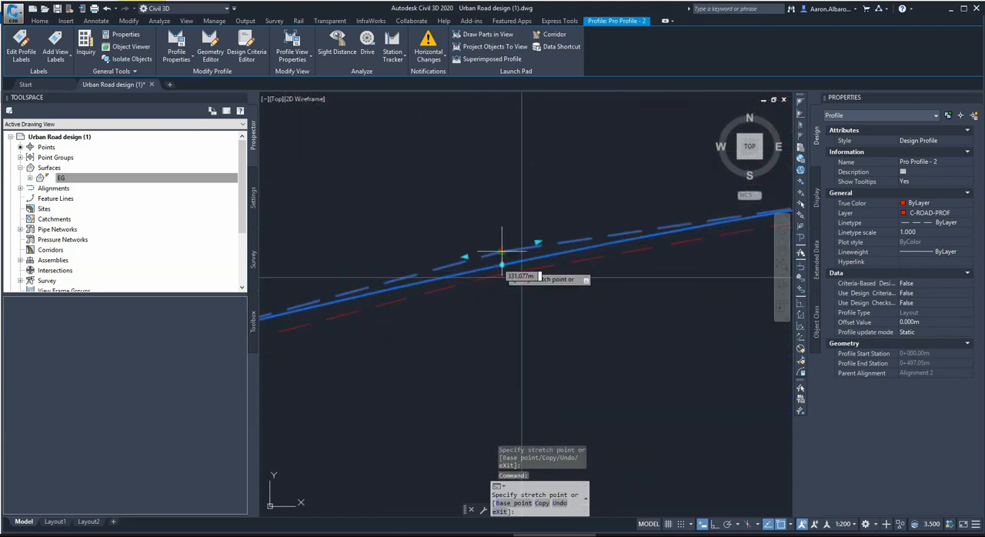
scroll(497, 267, "up", 4)
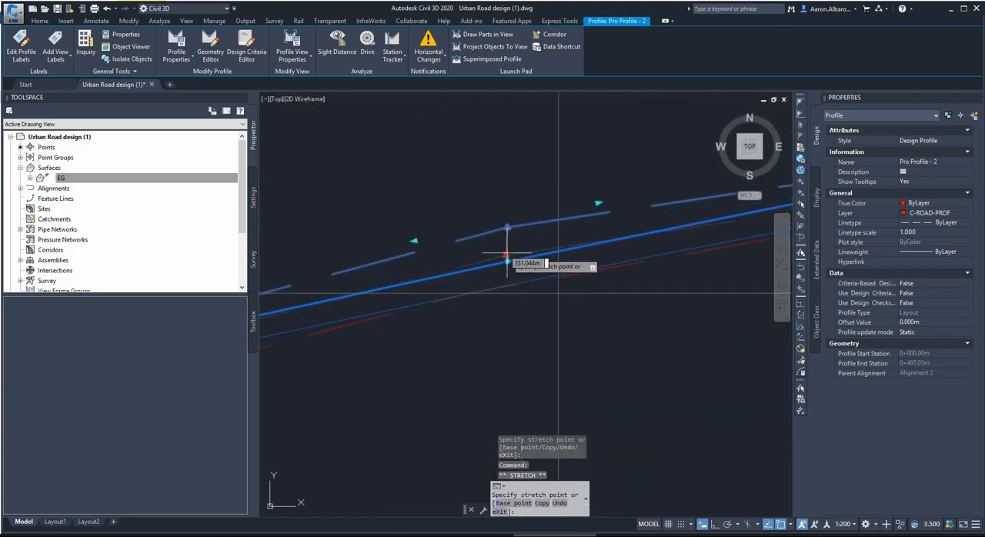
left_click(508, 252)
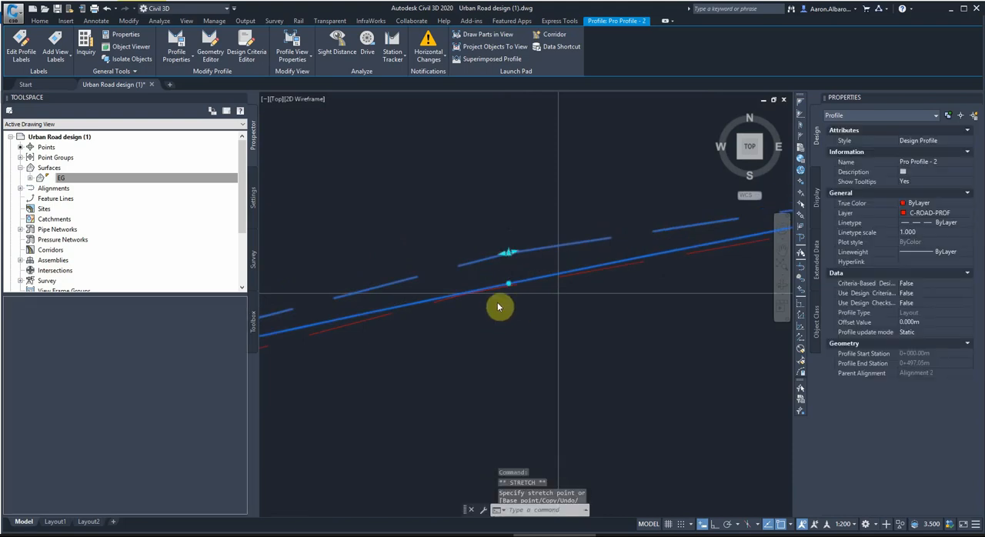
scroll(545, 287, "down", 11)
scroll(471, 306, "up", 6)
scroll(514, 303, "down", 9)
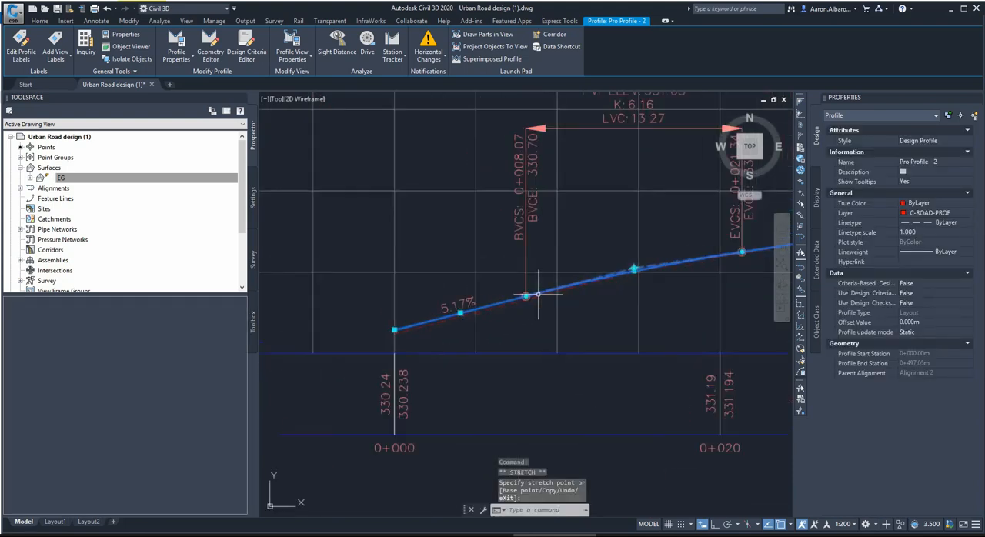
Lengthen the sag curve at PVI station 0+079.90 to about 16.25 m.
scroll(697, 292, "up", 2)
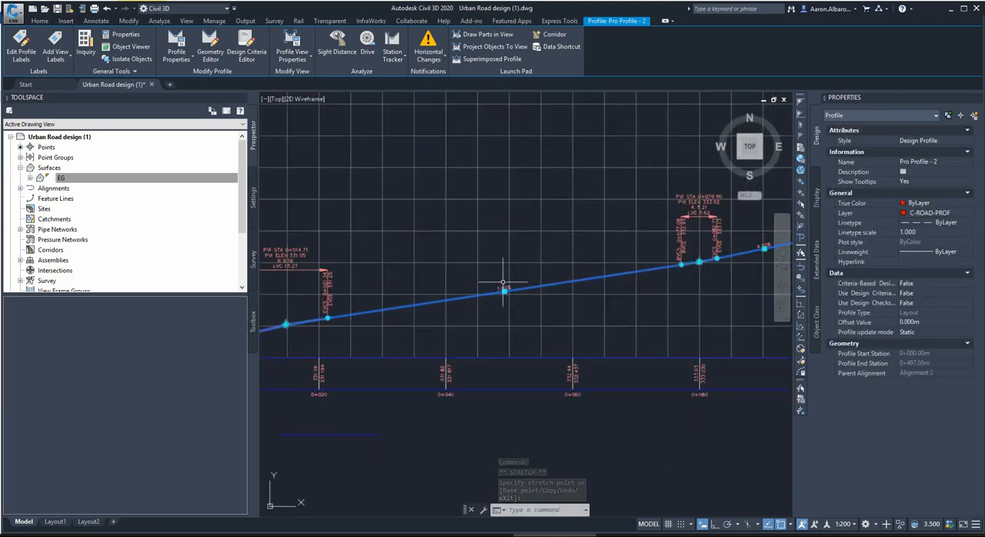
middle_click_drag(733, 253, 587, 289)
scroll(586, 289, "up", 5)
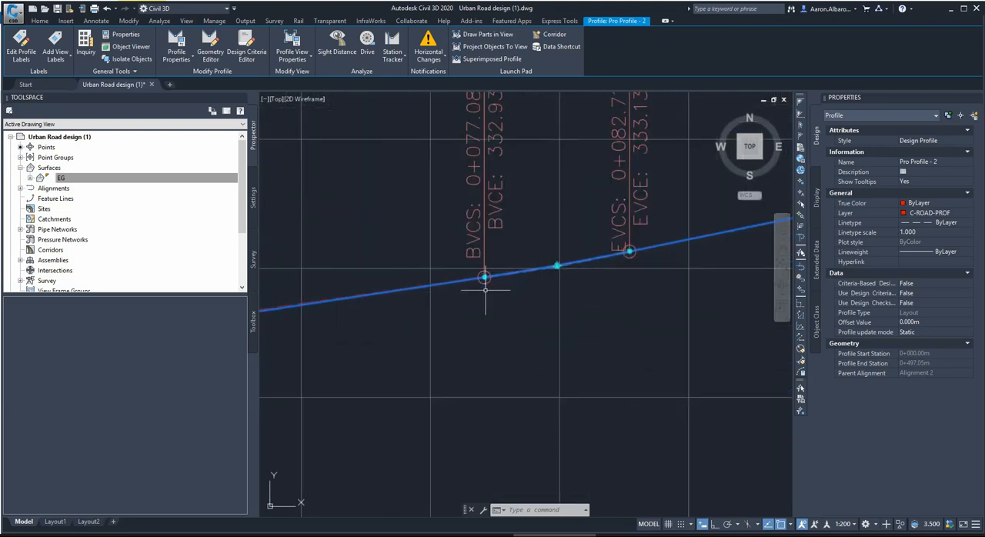
scroll(431, 308, "down", 11)
scroll(449, 291, "up", 6)
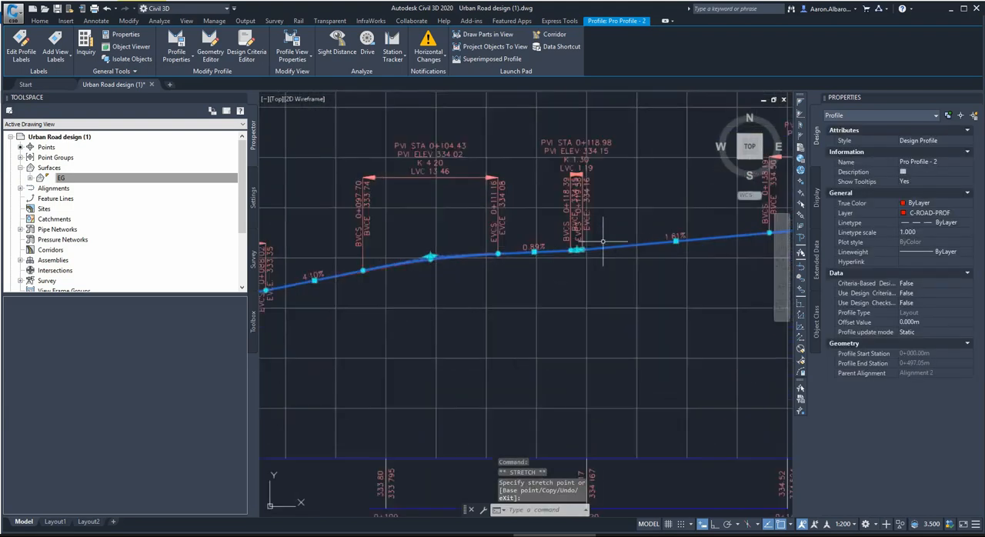
Stretch the sag curve at PVI station 0+118.98, adjusting its length to about 3.59 m.
left_click(572, 257)
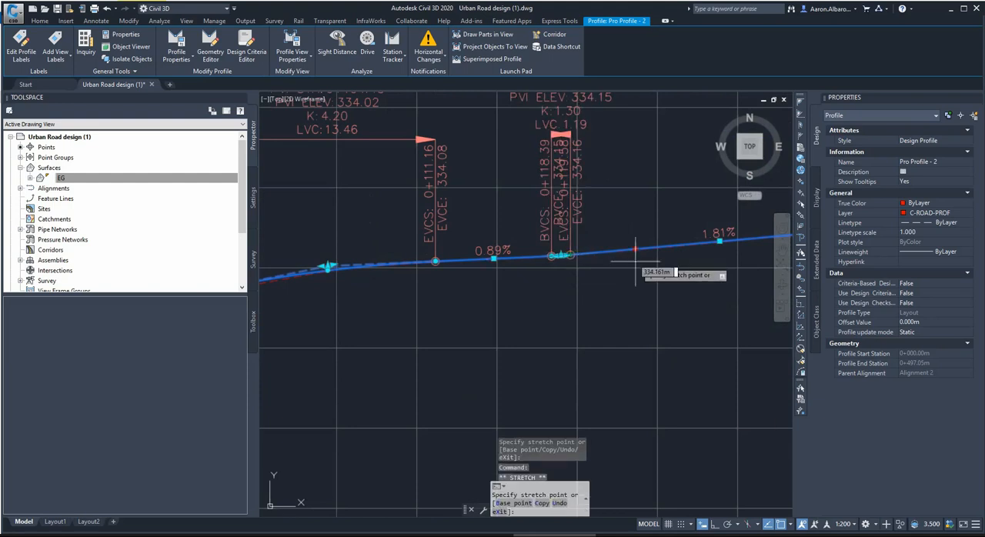
left_click(646, 260)
scroll(549, 299, "down", 2)
scroll(400, 208, "up", 1)
scroll(398, 206, "down", 1)
scroll(345, 291, "up", 2)
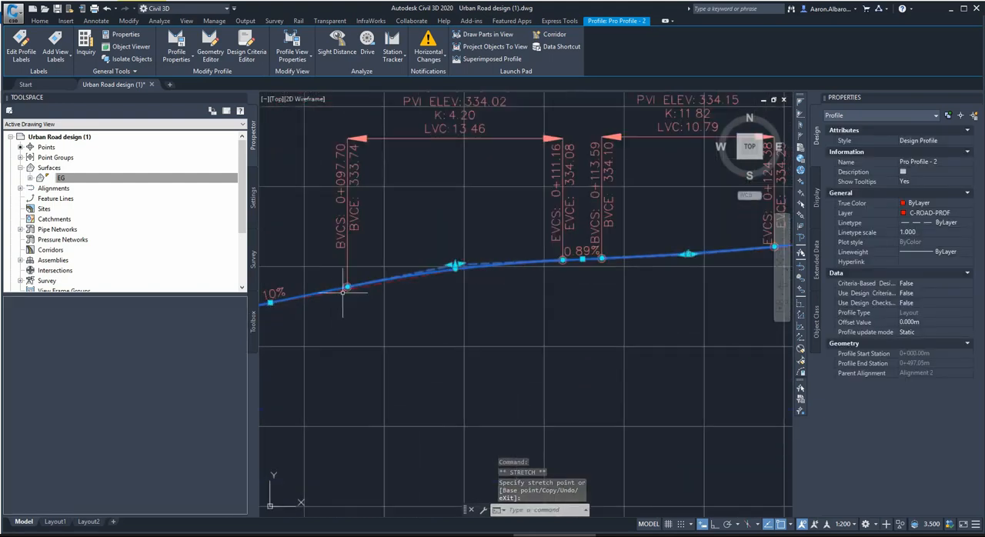
left_click(602, 258)
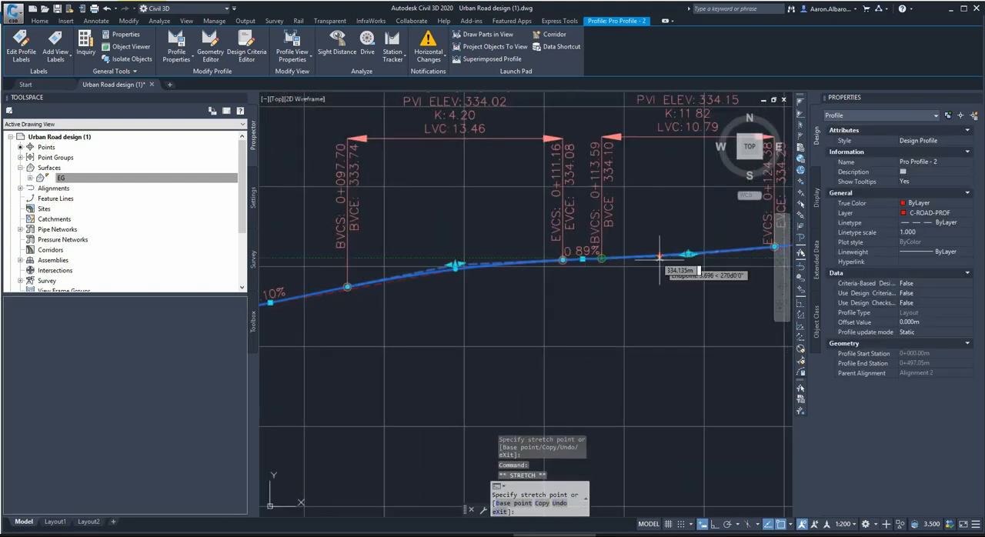
left_click(660, 260)
Stretch the crest curve at PVI station 0+104.43 to a length of about 14.90 m.
left_click(563, 260)
left_click(617, 283)
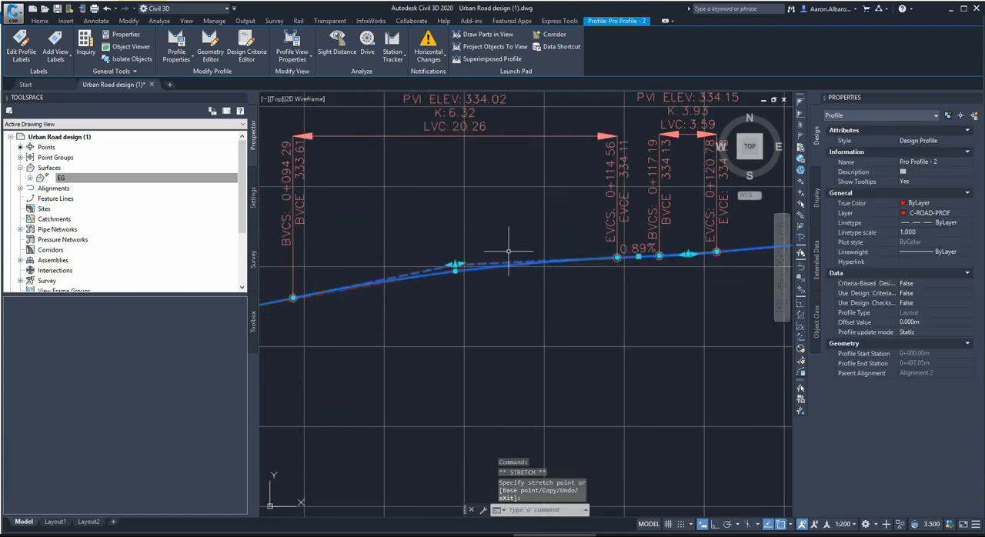
scroll(496, 260, "down", 2)
scroll(569, 259, "up", 2)
left_click(569, 260)
left_click(526, 286)
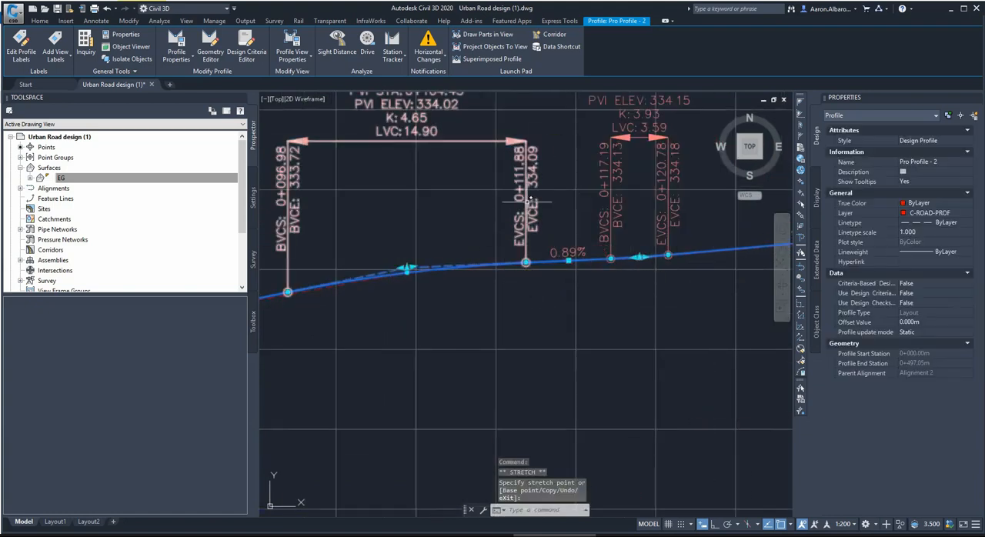
Open the profile layout's entity table and set the profile curve length of PVI 5 to 10 m.
left_click(203, 52)
scroll(455, 254, "down", 3)
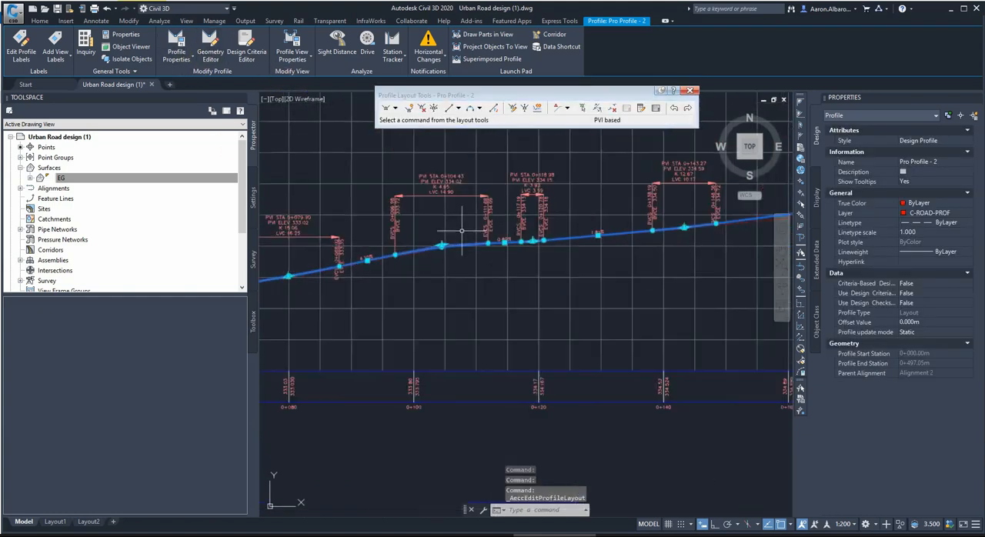
scroll(435, 220, "up", 3)
left_click(655, 110)
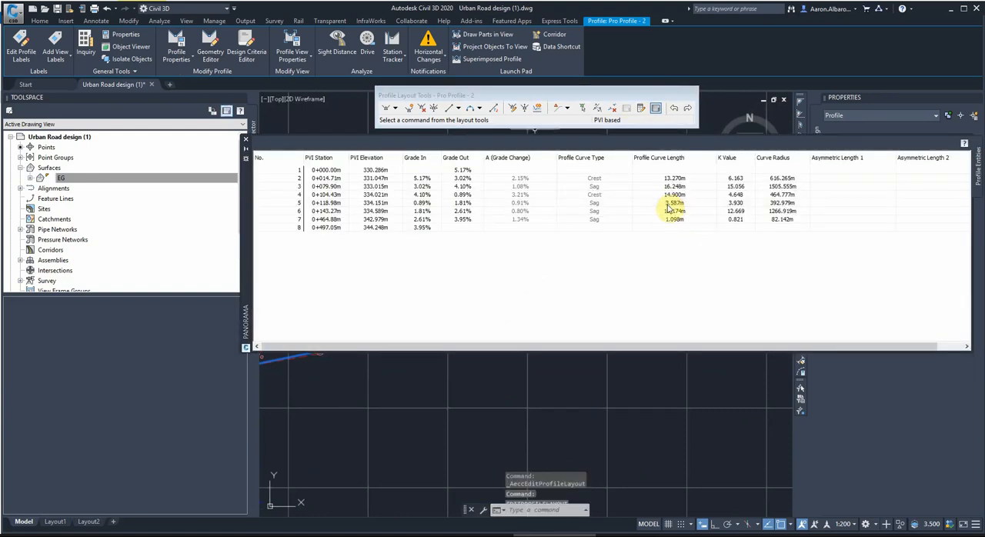
left_click(667, 203)
left_click(667, 203)
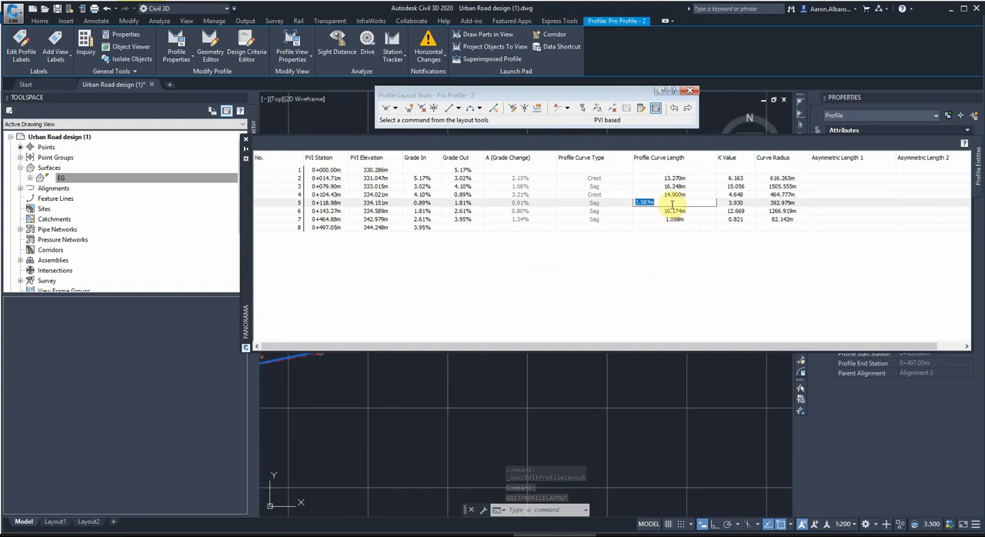
type("10")
key("Return")
Set the profile curve length of PVI 7 to 10 m, then close the Profile Layout Tools and deselect the profile.
left_click(675, 221)
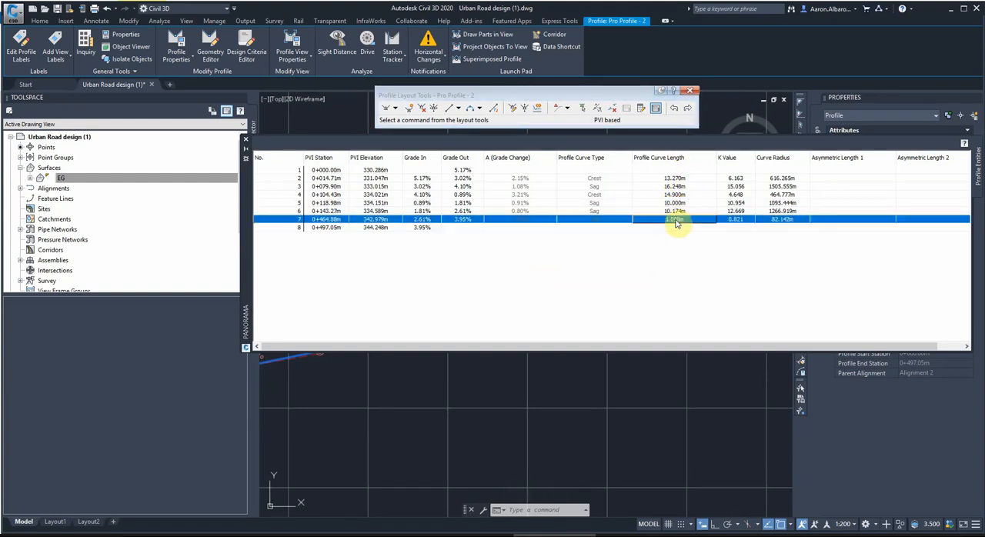
left_click(676, 222)
type("10")
key("Return")
left_click(690, 91)
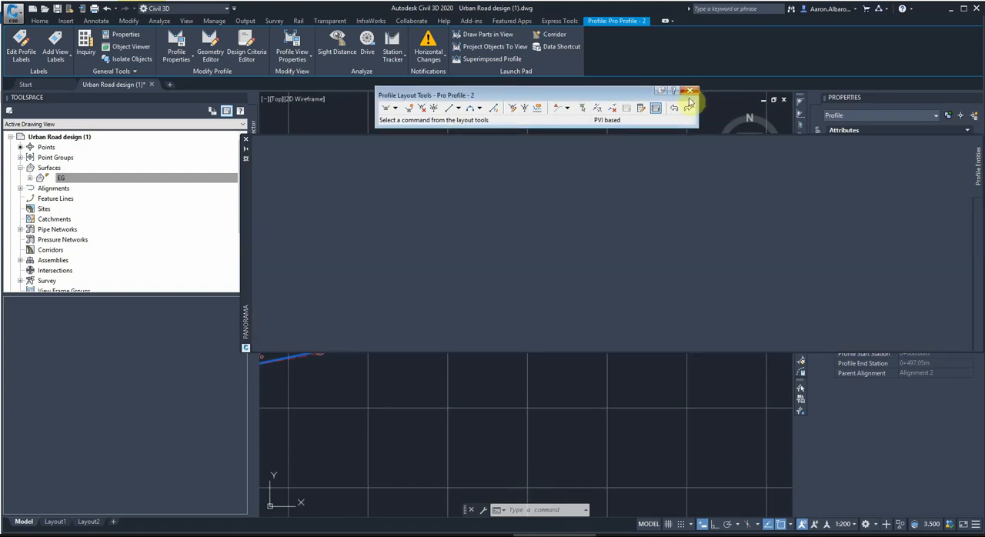
key("Escape")
key("Escape")
Examine the design profile against the existing ground along the rest of Alignment 2's profile view.
scroll(471, 281, "down", 10)
scroll(492, 283, "down", 4)
scroll(668, 266, "up", 6)
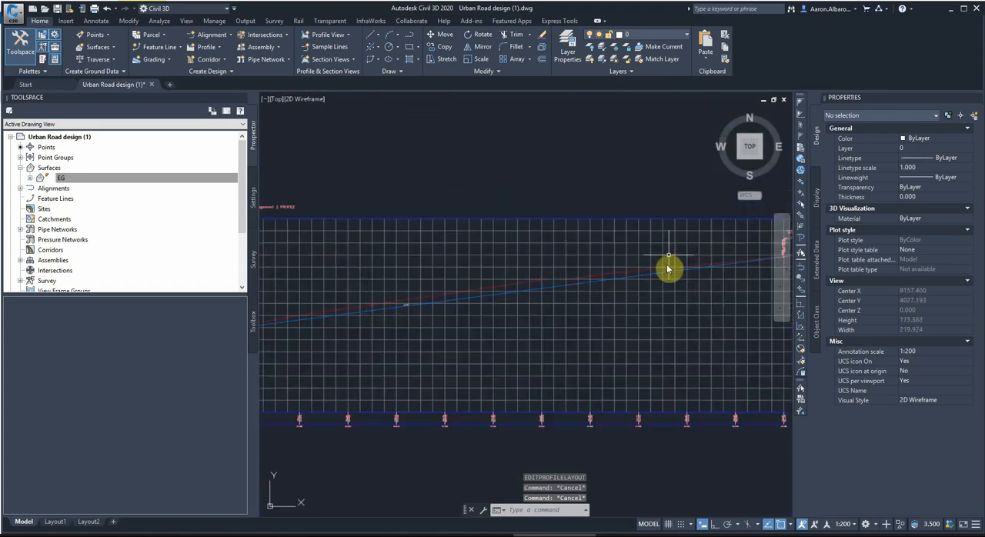
scroll(427, 308, "down", 4)
scroll(572, 280, "up", 6)
scroll(510, 351, "up", 4)
scroll(634, 346, "down", 4)
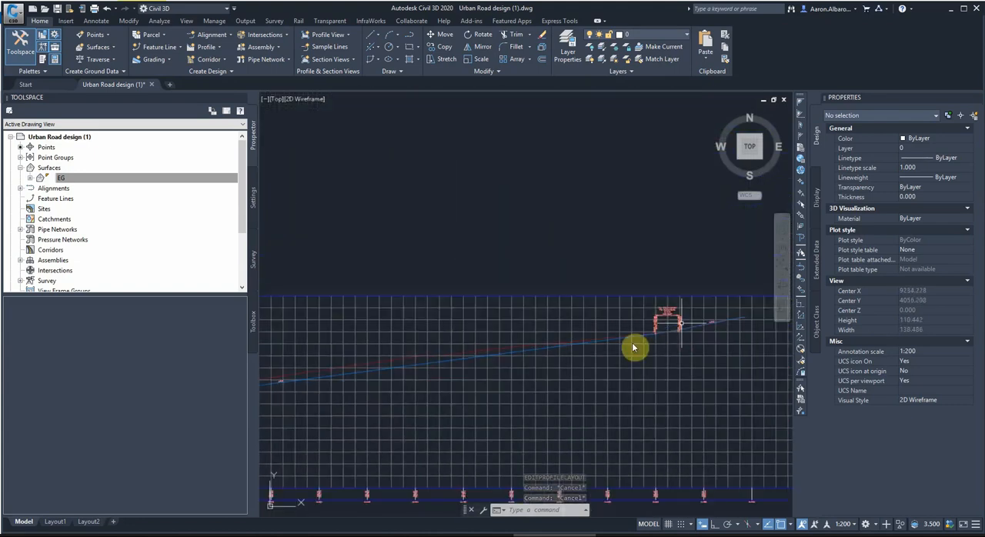
Insert a PVI into Pro Profile - 2 on the existing ground line at about station 0+298.14, elevation 339.13 m.
scroll(451, 367, "down", 3)
scroll(456, 370, "up", 4)
scroll(525, 353, "down", 3)
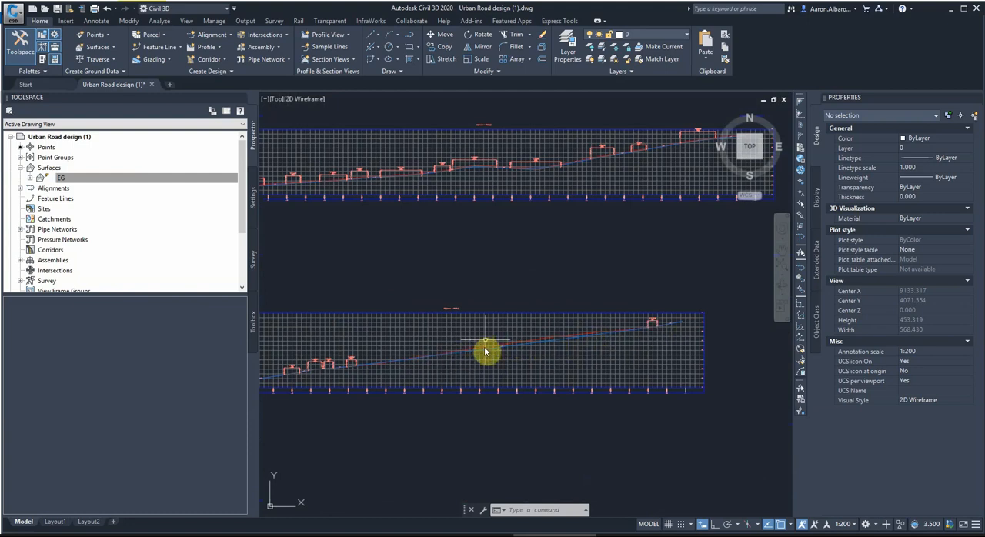
scroll(493, 353, "up", 3)
left_click(493, 334)
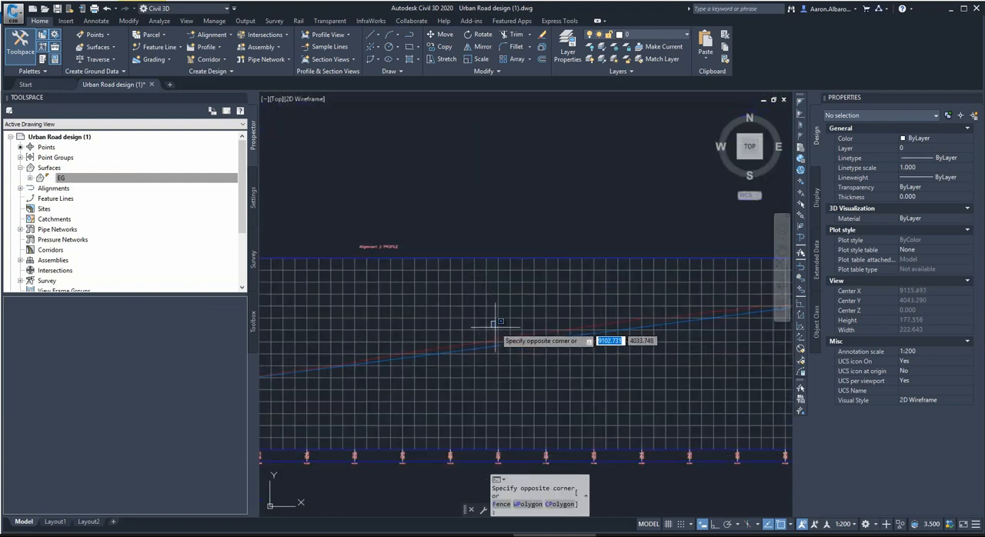
scroll(593, 332, "down", 2)
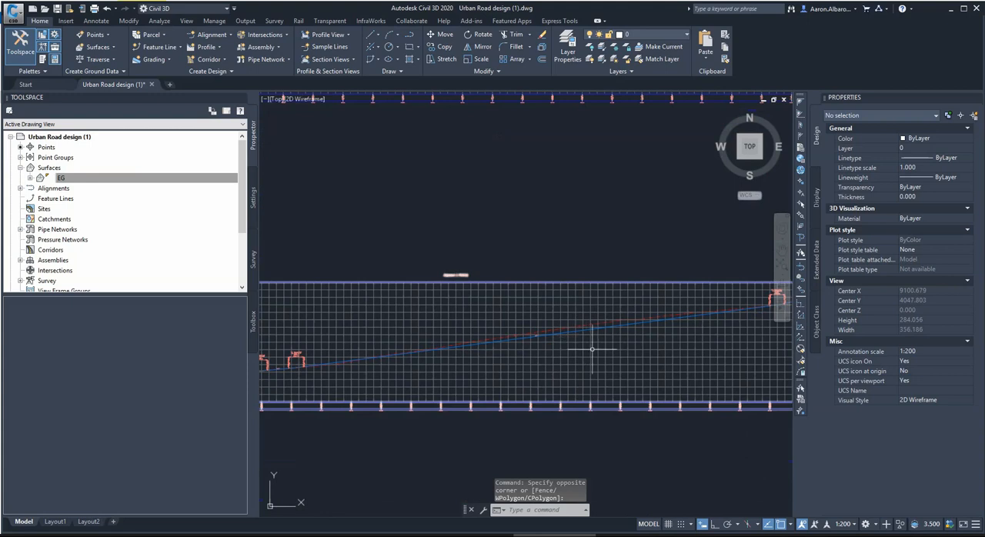
scroll(567, 336, "down", 2)
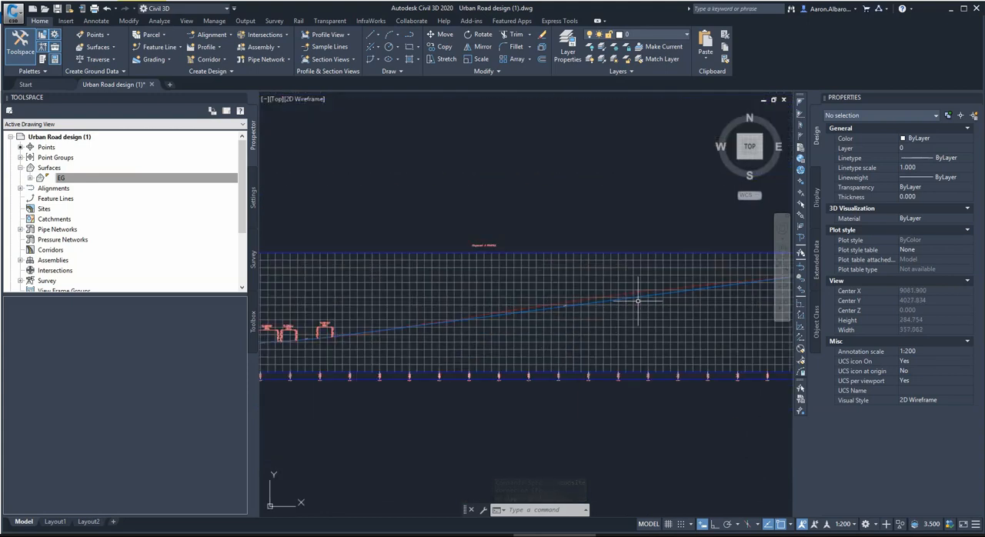
left_click(509, 313)
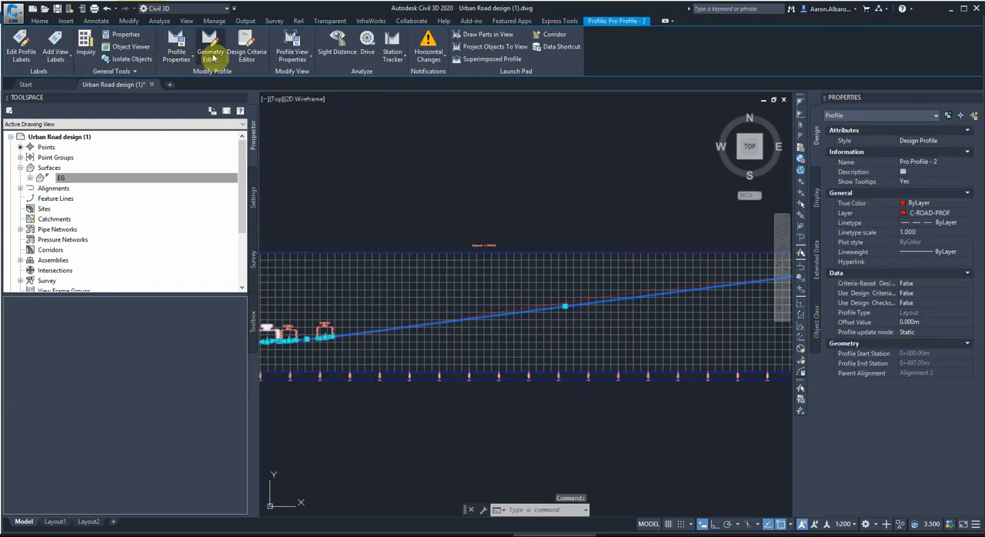
left_click(210, 48)
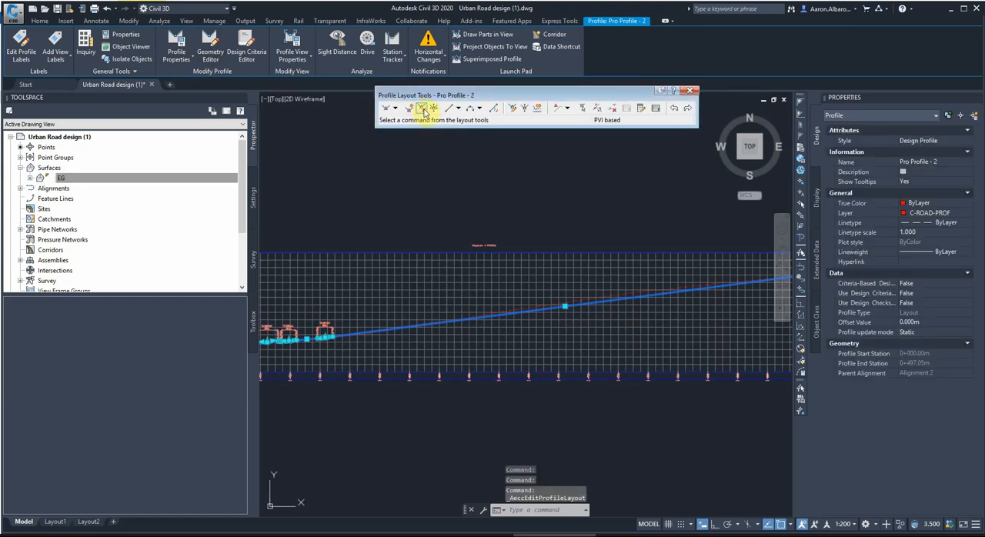
left_click(409, 108)
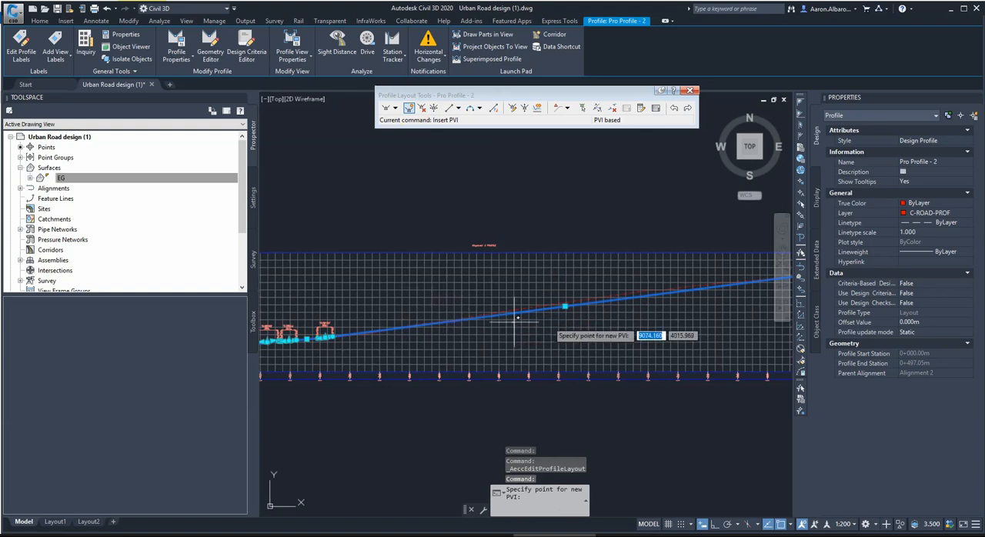
scroll(524, 314, "up", 3)
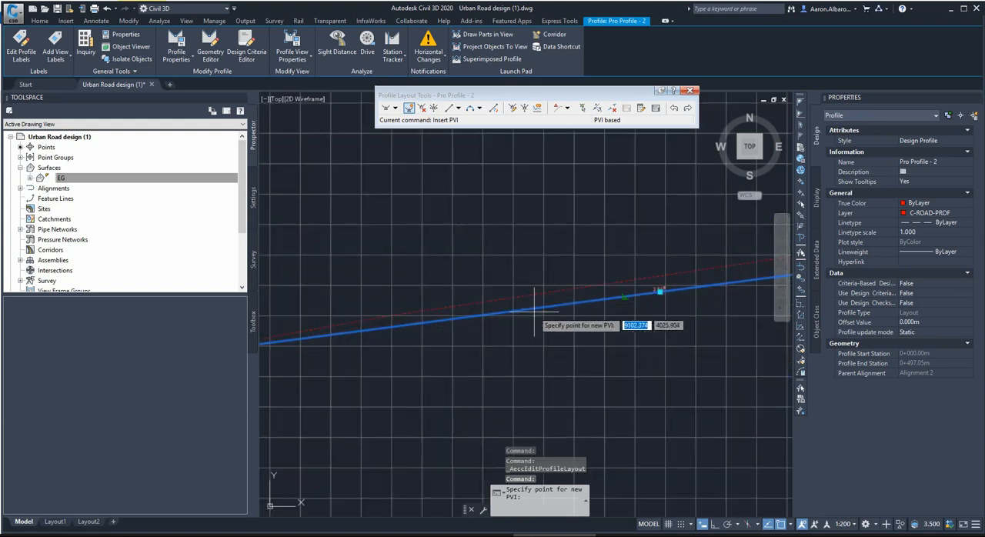
left_click(623, 281)
Insert another PVI further along the profile at about station 0+390.06, elevation 341.54 m.
scroll(552, 333, "down", 3)
scroll(554, 309, "up", 3)
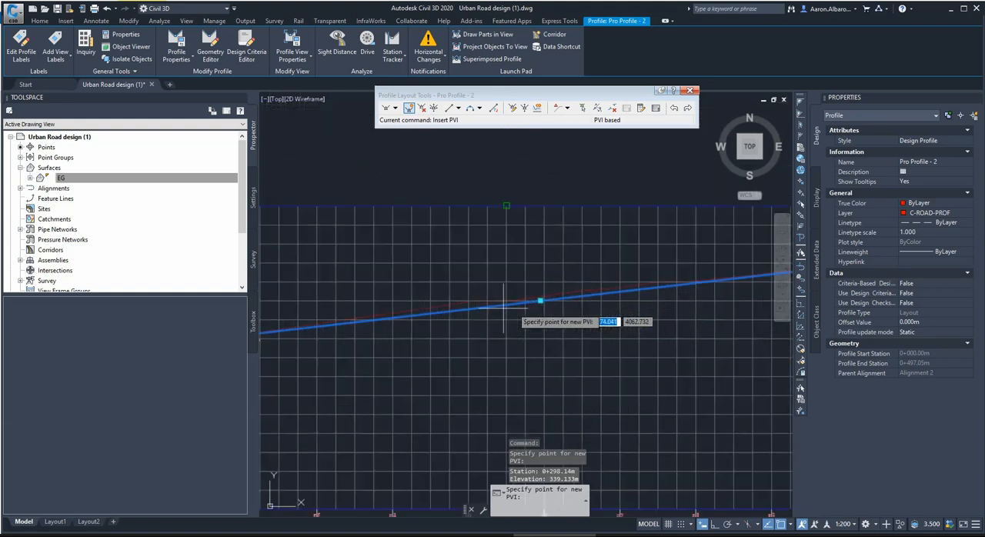
left_click(660, 264)
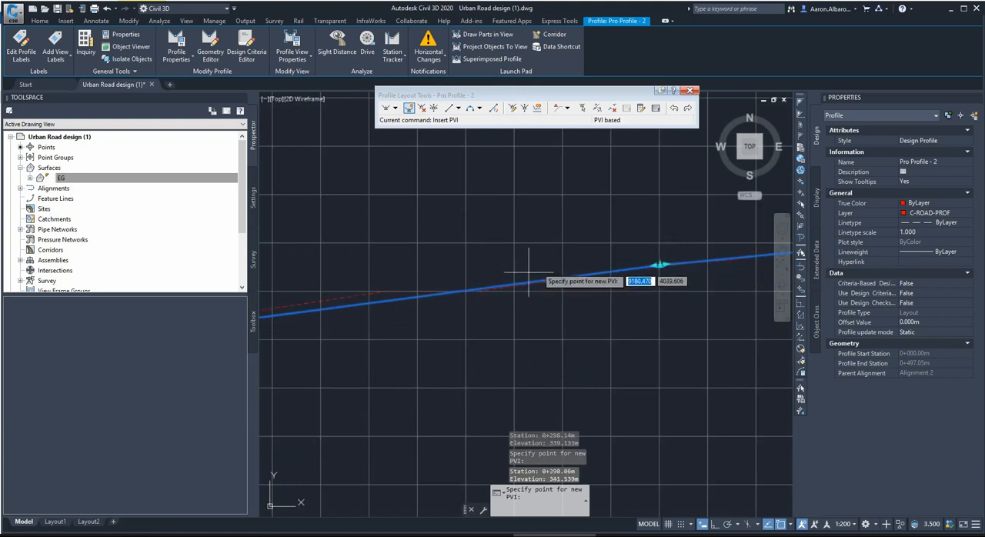
scroll(523, 275, "down", 3)
scroll(408, 285, "up", 2)
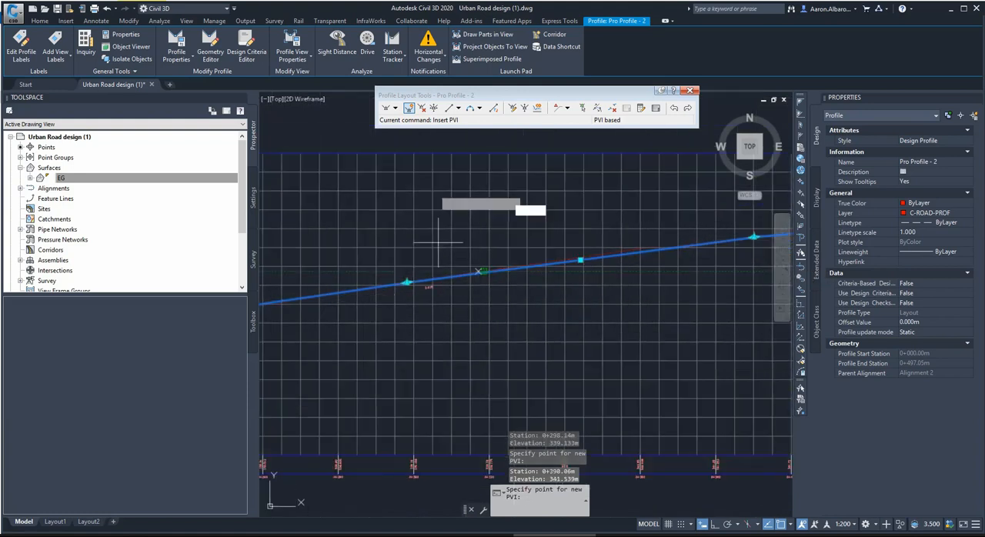
Try to add a free vertical curve (parabola) between the two tangents meeting at the PVI at station 0+298.14.
left_click(480, 109)
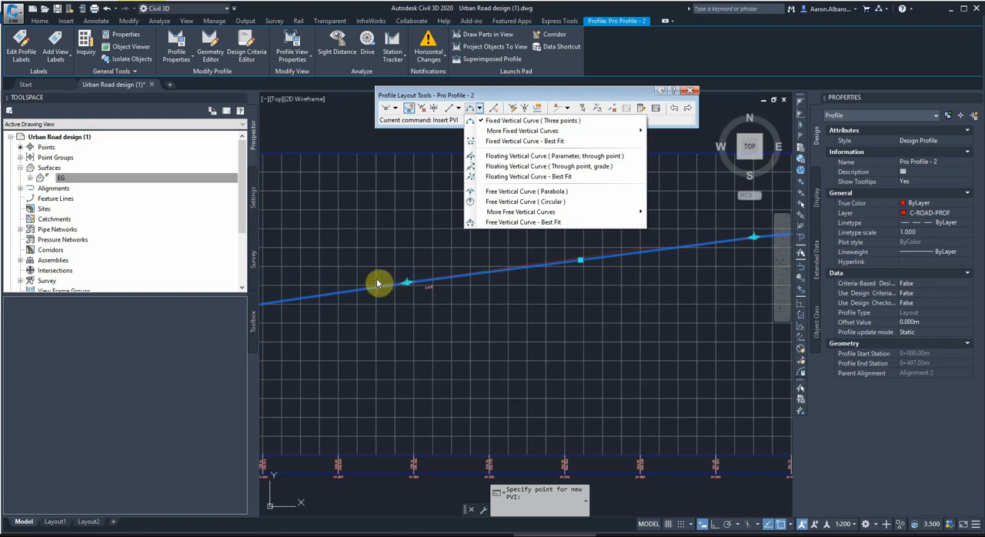
left_click(516, 190)
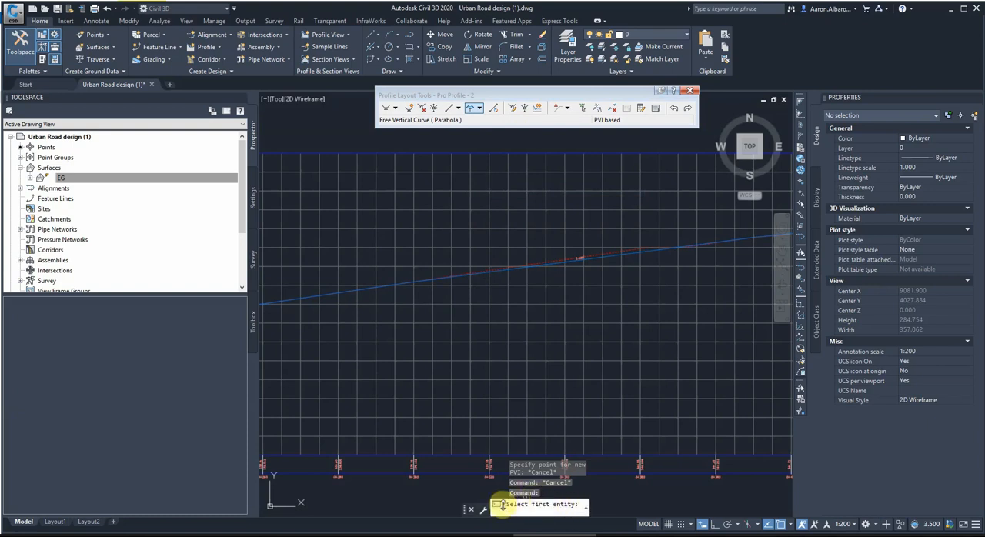
left_click(409, 283)
scroll(409, 283, "up", 12)
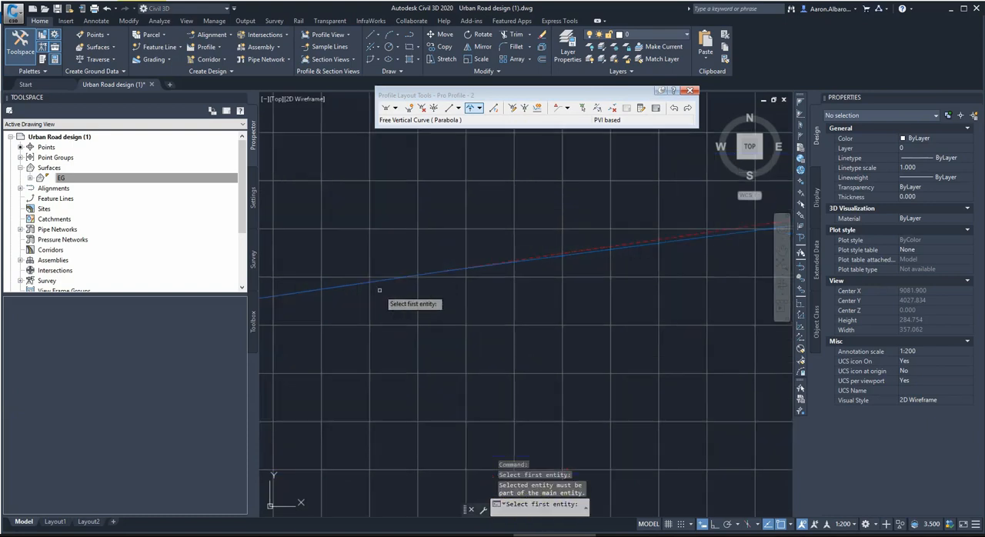
left_click(418, 338)
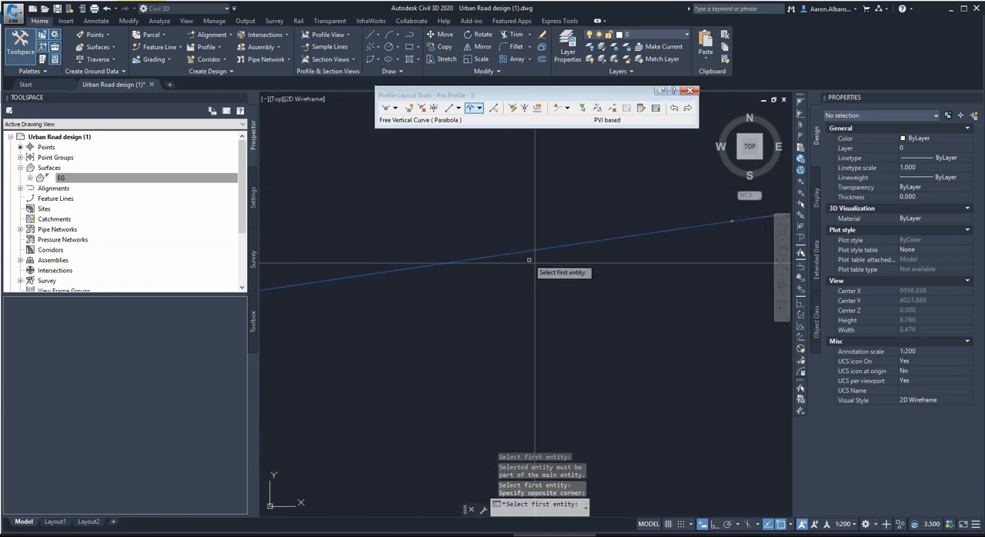
left_click(601, 241)
scroll(363, 315, "down", 5)
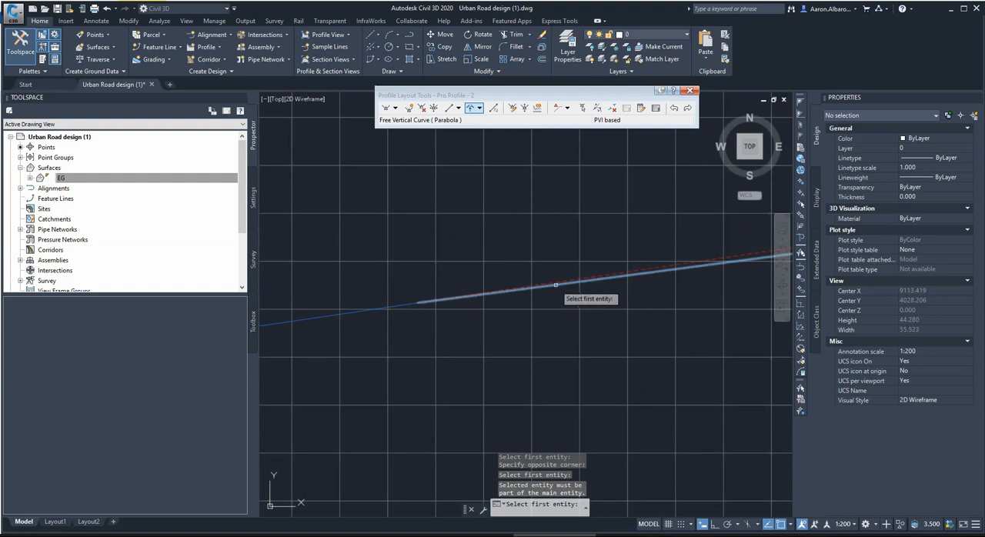
left_click(558, 285)
left_click(503, 511)
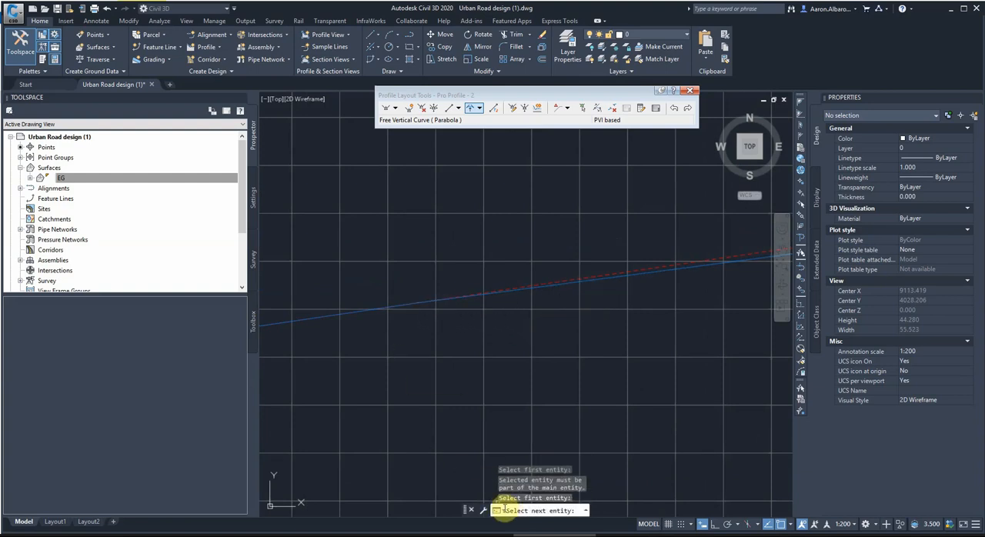
scroll(501, 304, "up", 2)
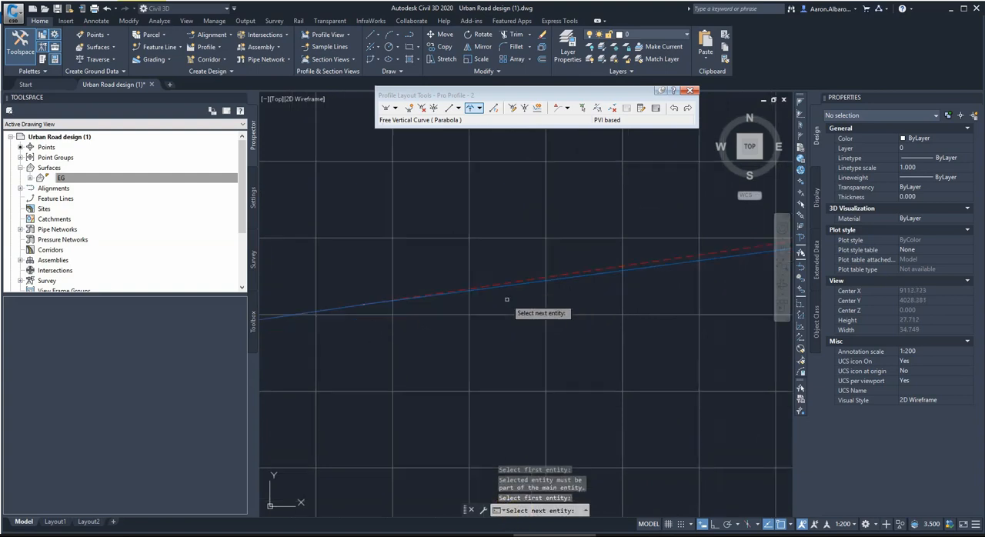
scroll(357, 305, "up", 2)
scroll(331, 311, "up", 10)
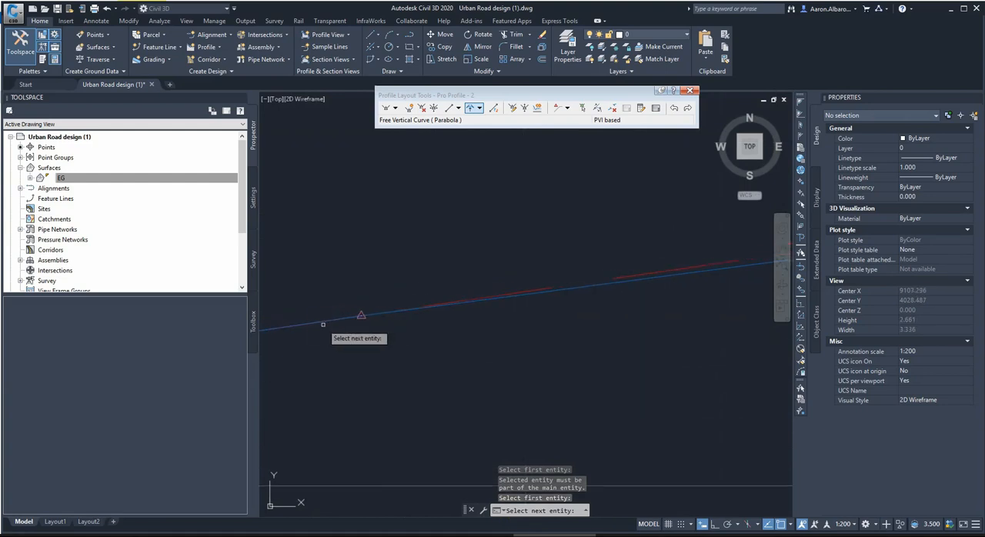
scroll(626, 305, "down", 20)
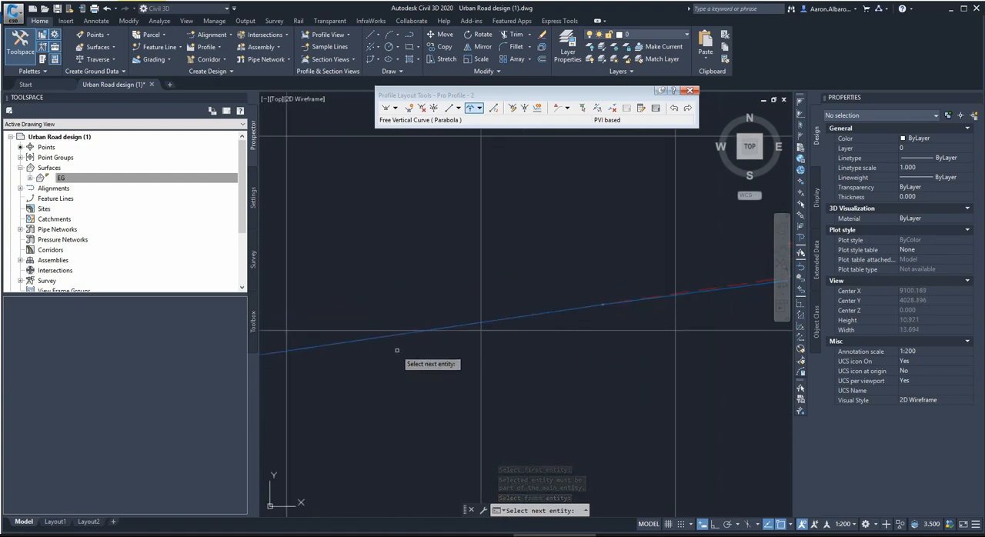
scroll(370, 384, "up", 4)
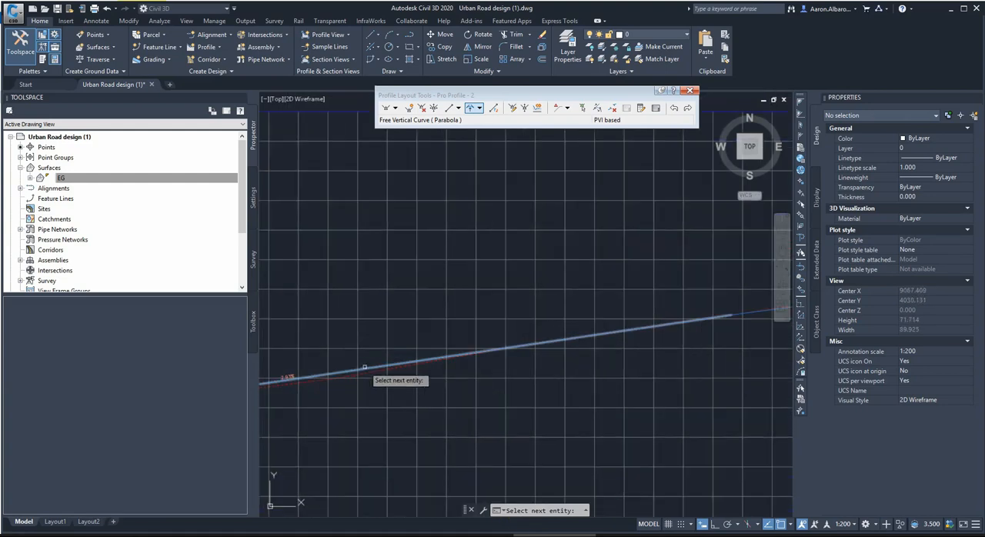
left_click(392, 314)
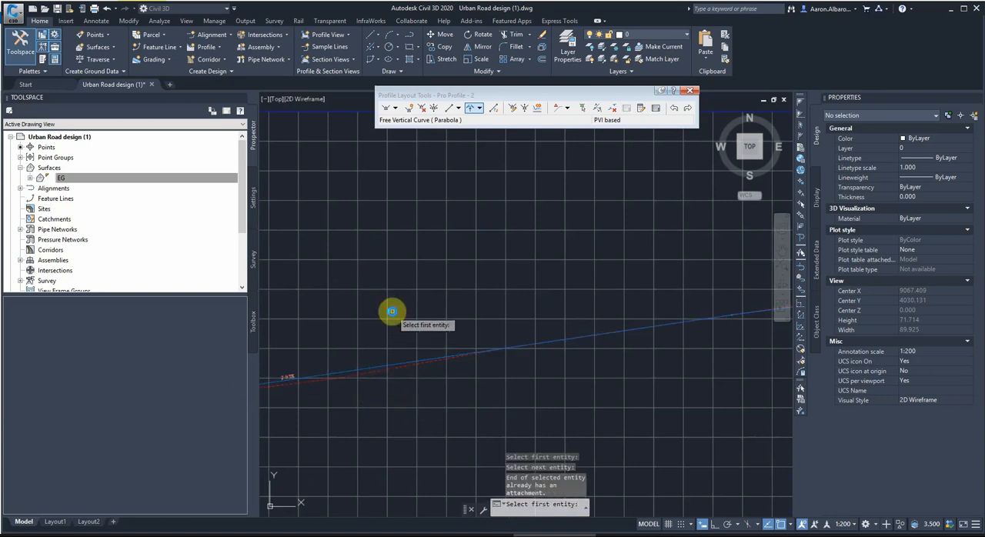
scroll(391, 314, "down", 5)
left_click(518, 510)
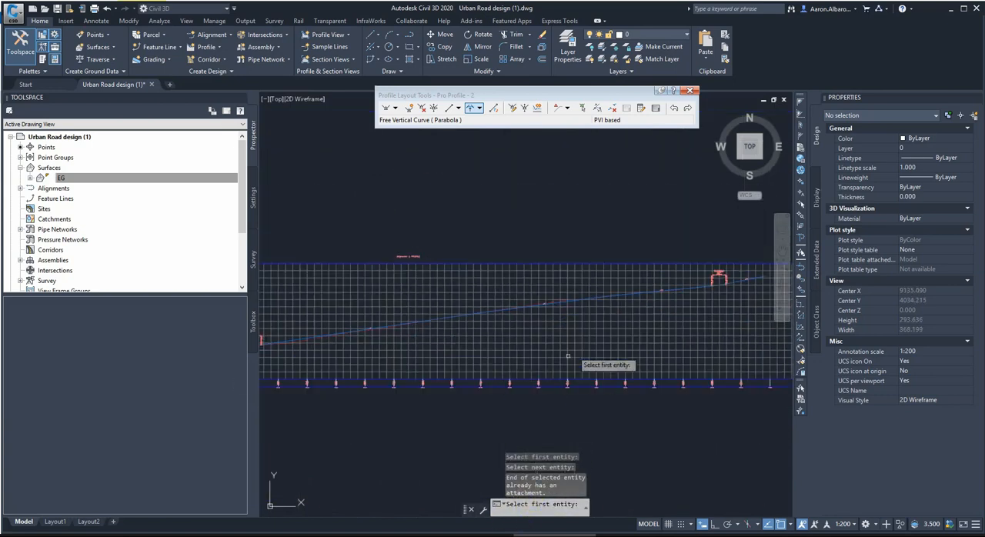
scroll(555, 308, "up", 2)
scroll(532, 309, "up", 2)
key("Escape")
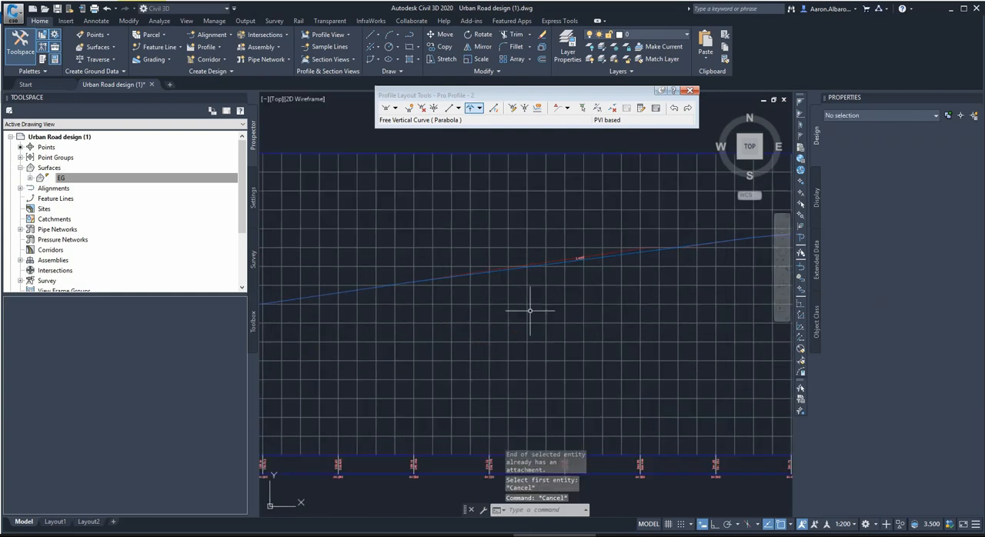
Raise the PVI at station 0+298.14 above the existing ground line, to an elevation of about 339.5 m.
left_click(568, 261)
left_click(394, 293)
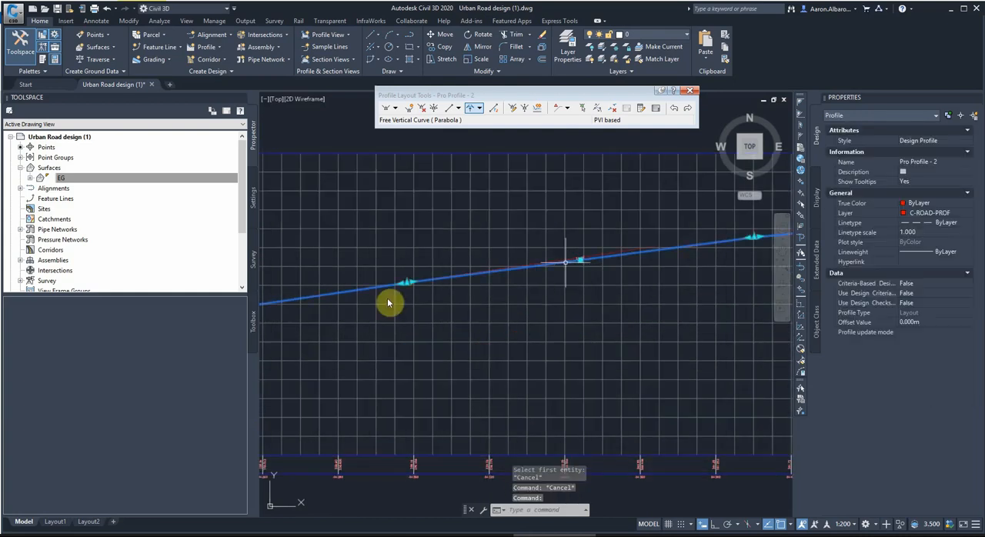
scroll(397, 283, "up", 3)
left_click(423, 281)
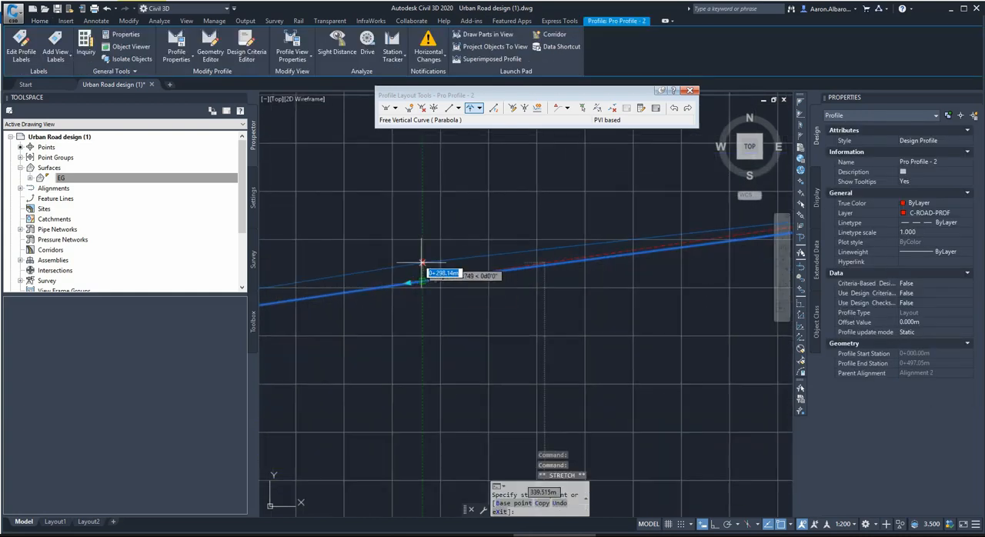
left_click(423, 267)
scroll(523, 290, "down", 3)
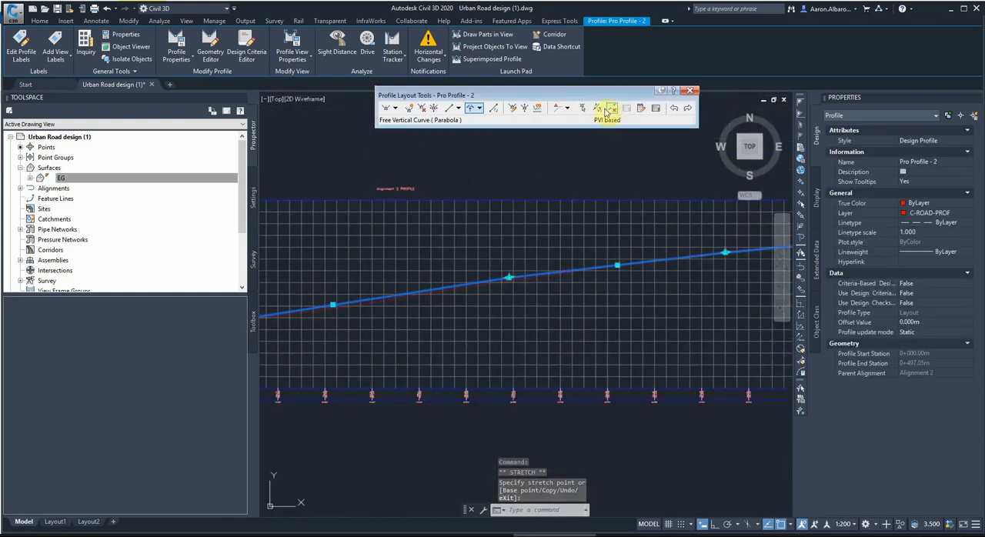
Add a free vertical curve (parabola) 20 m long between the tangents at the raised PVI at station 0+298.14.
left_click(469, 109)
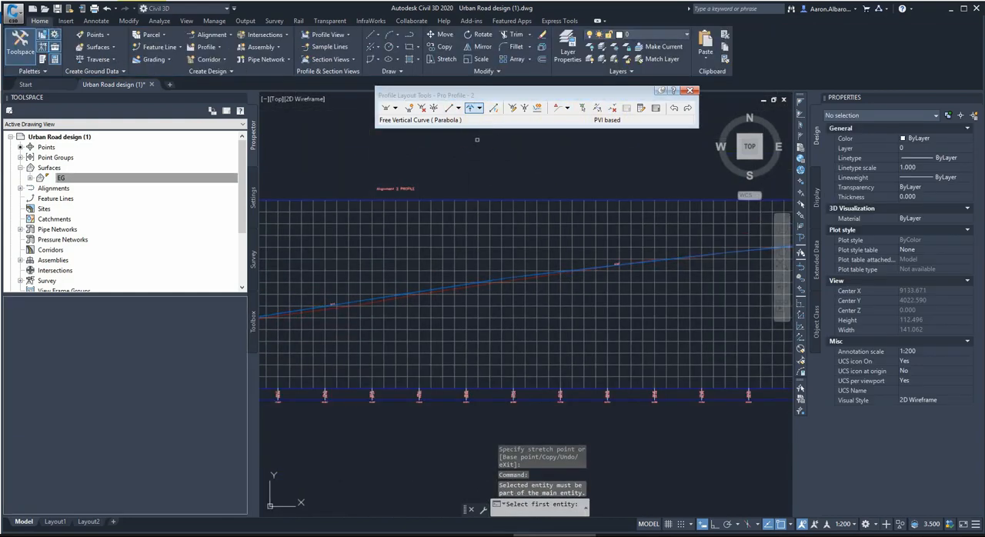
left_click(478, 109)
left_click(508, 191)
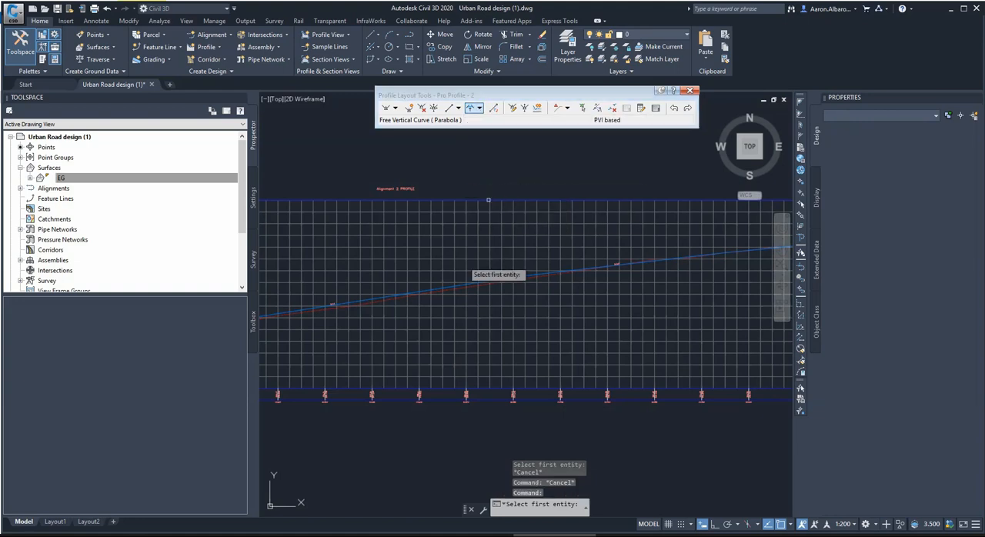
scroll(535, 284, "up", 2)
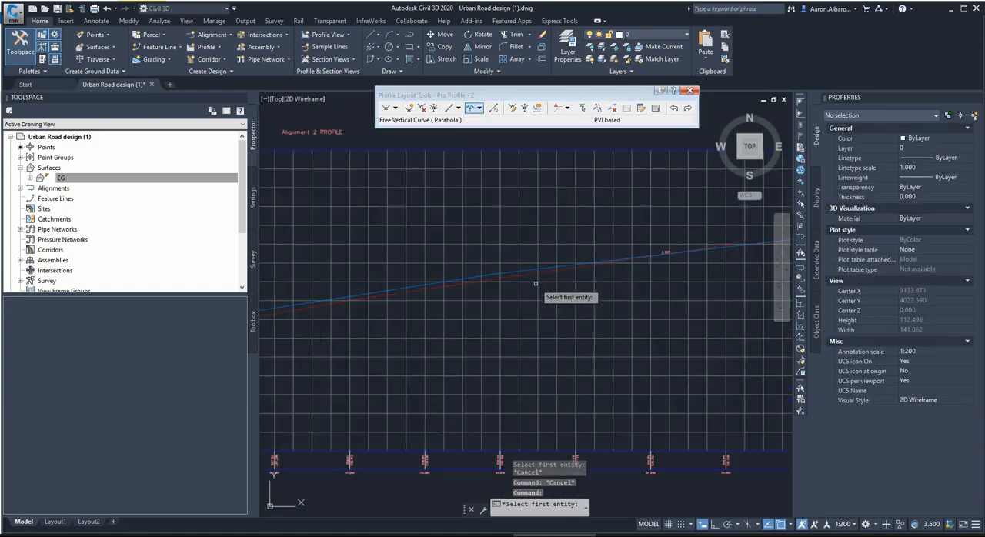
left_click(471, 278)
left_click(513, 271)
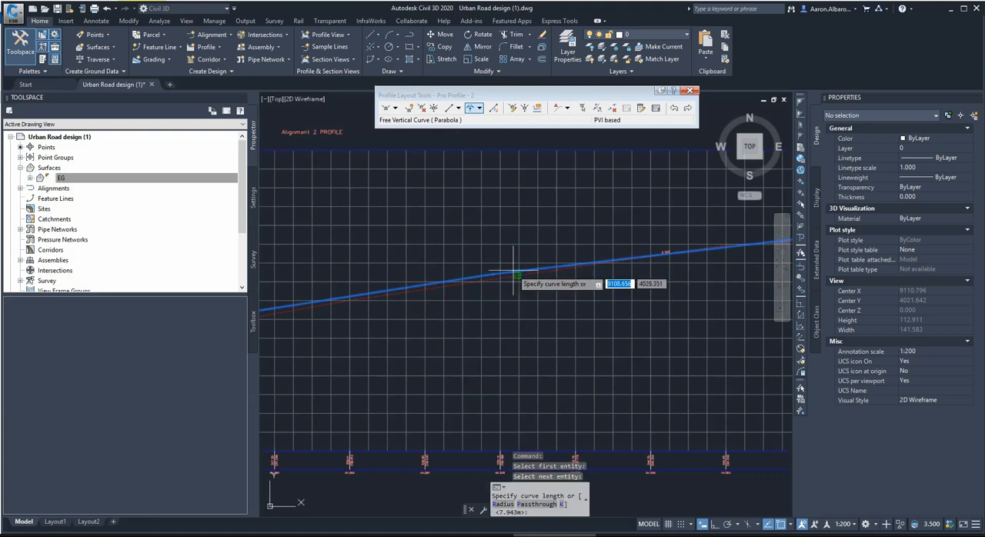
type("20")
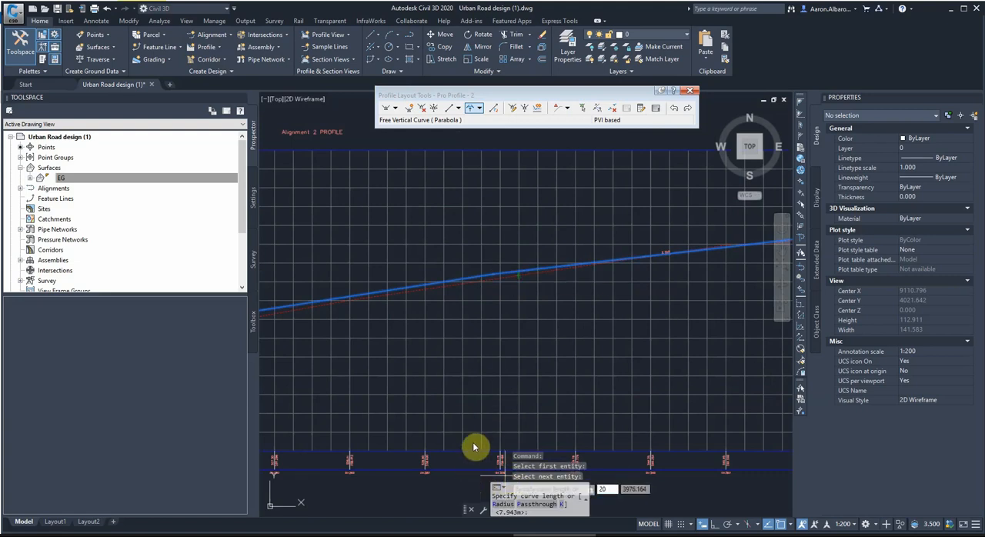
key("Return")
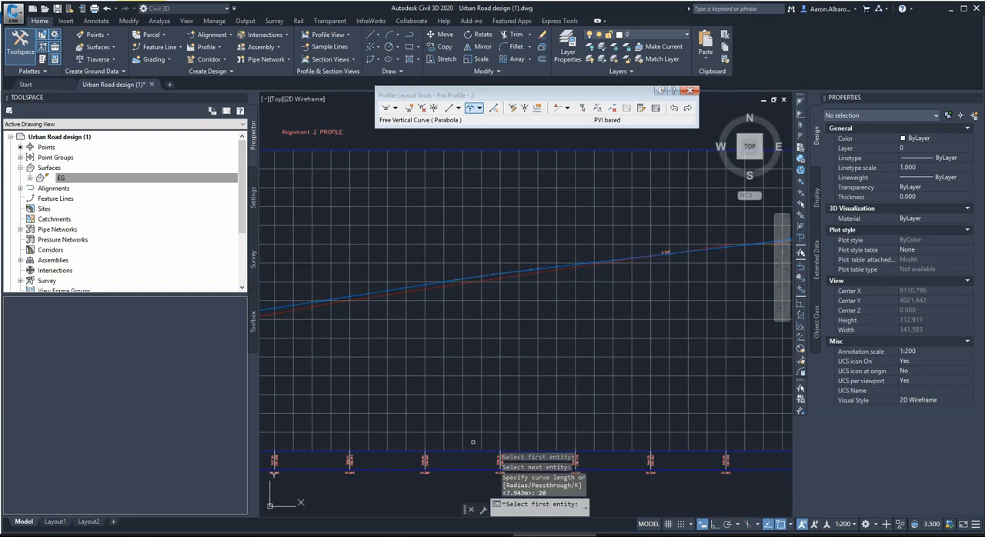
scroll(471, 290, "up", 3)
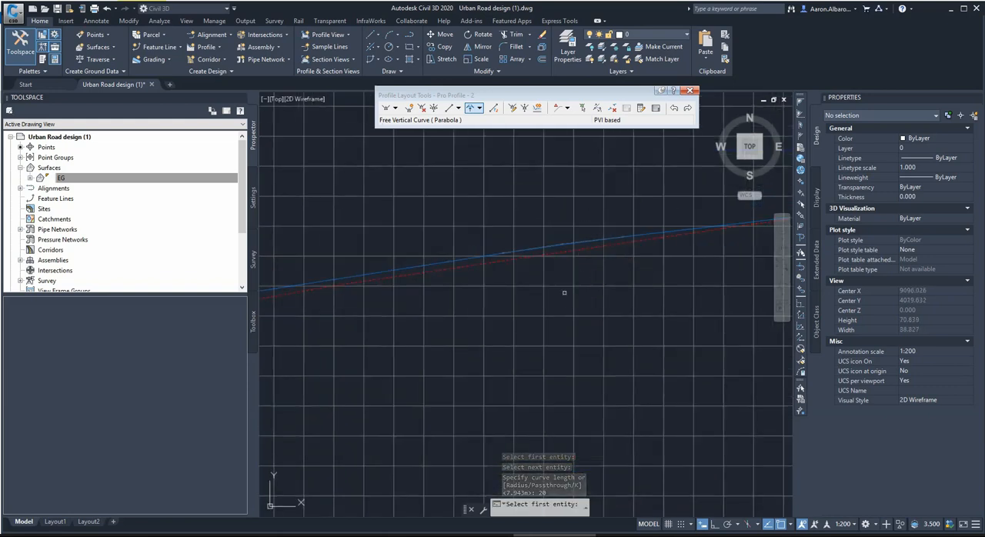
scroll(564, 292, "down", 2)
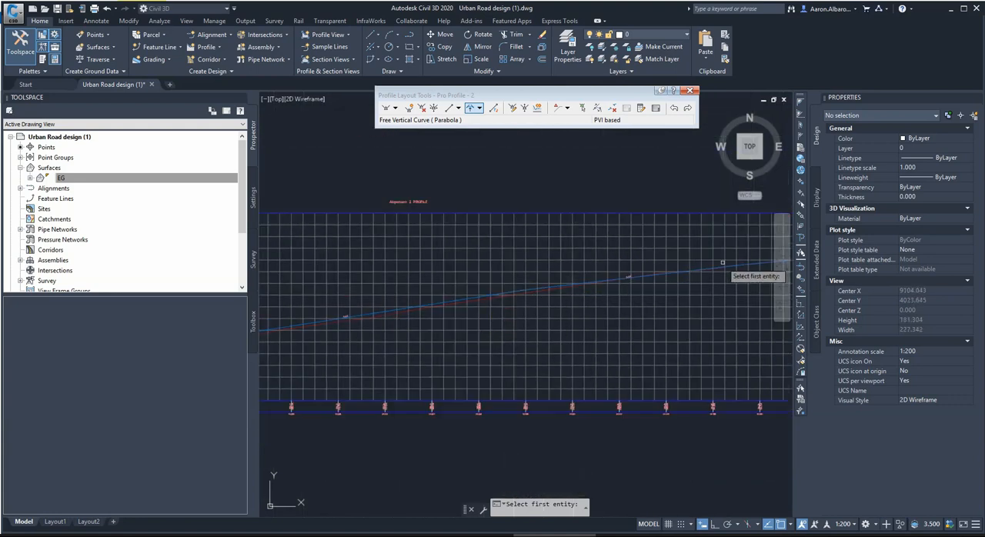
Lower the PVI of the 20 m curve at station 0+298.14 toward the existing ground, to about station 0+298.34, elevation 339.14 m.
scroll(566, 294, "up", 2)
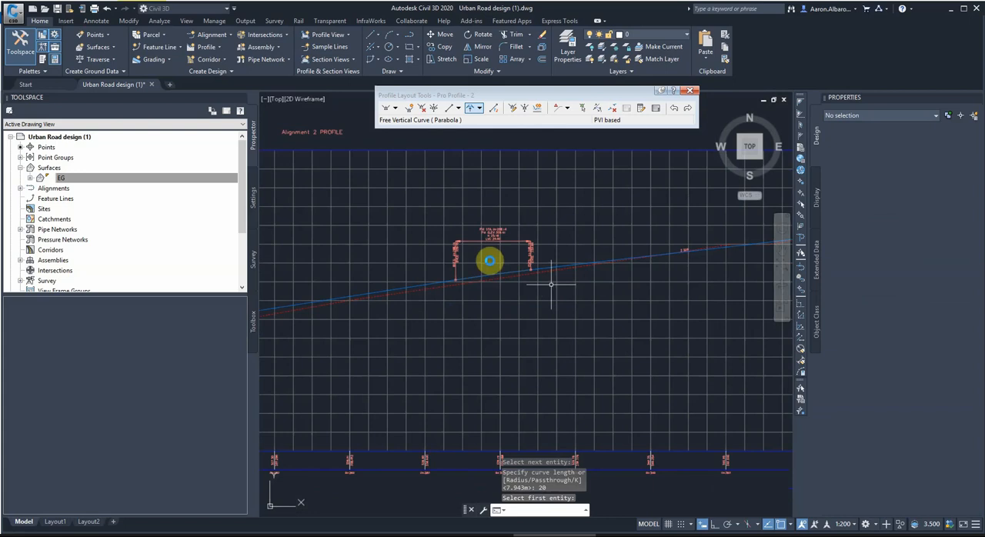
scroll(488, 259, "up", 2)
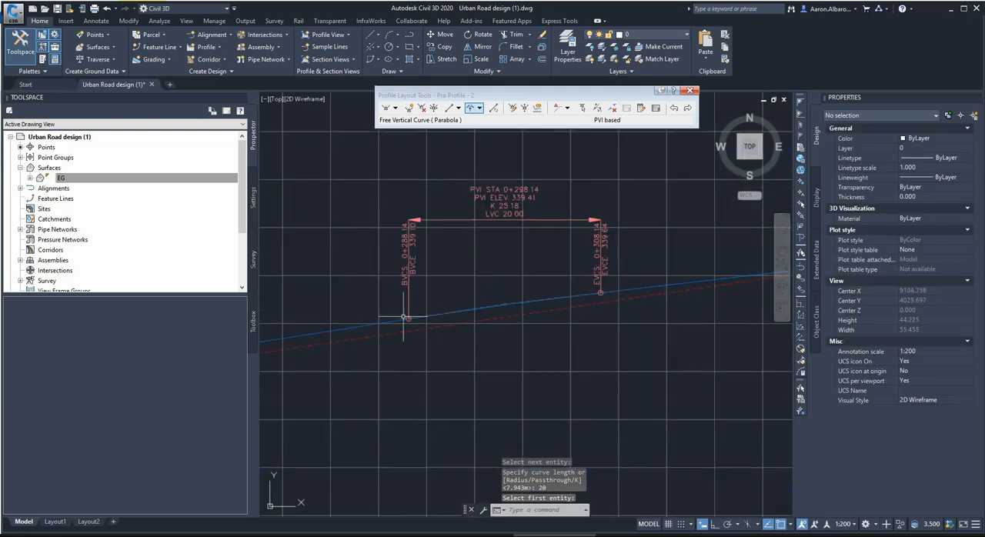
key("Escape")
left_click(500, 299)
scroll(499, 315, "up", 2)
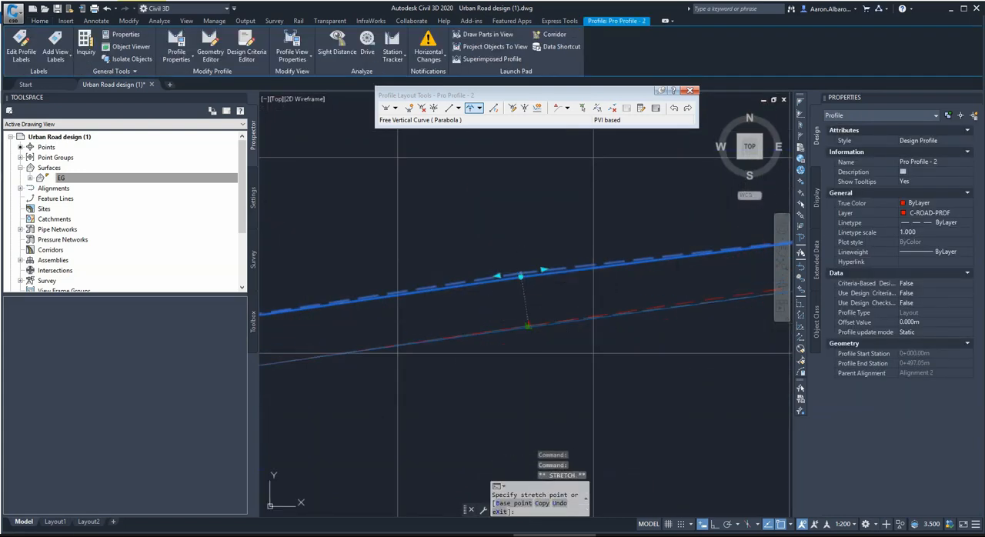
scroll(528, 308, "up", 2)
left_click(528, 324)
scroll(528, 323, "down", 2)
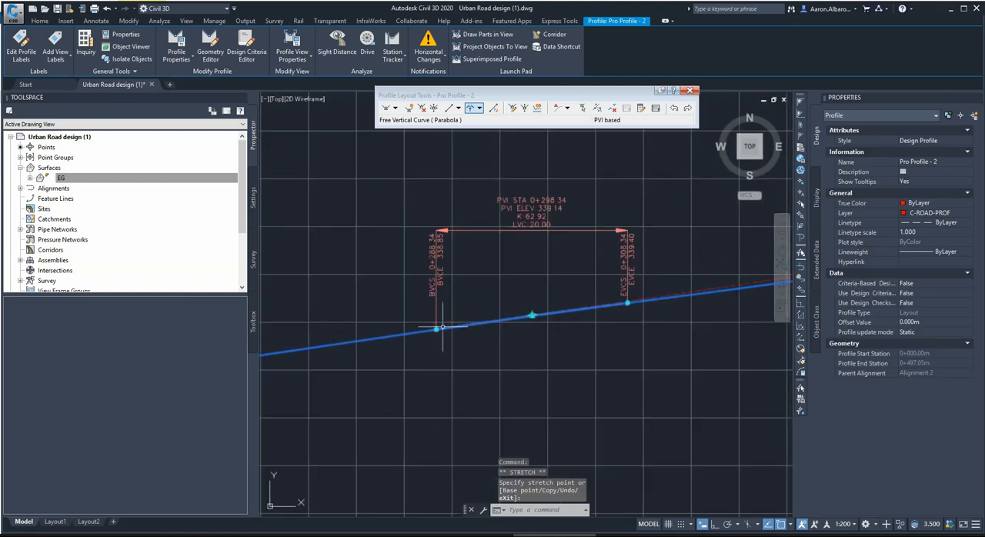
Move the PVI at station 0+390.06 back along the profile to about station 0+371.10, elevation 341.17 m.
scroll(442, 327, "down", 4)
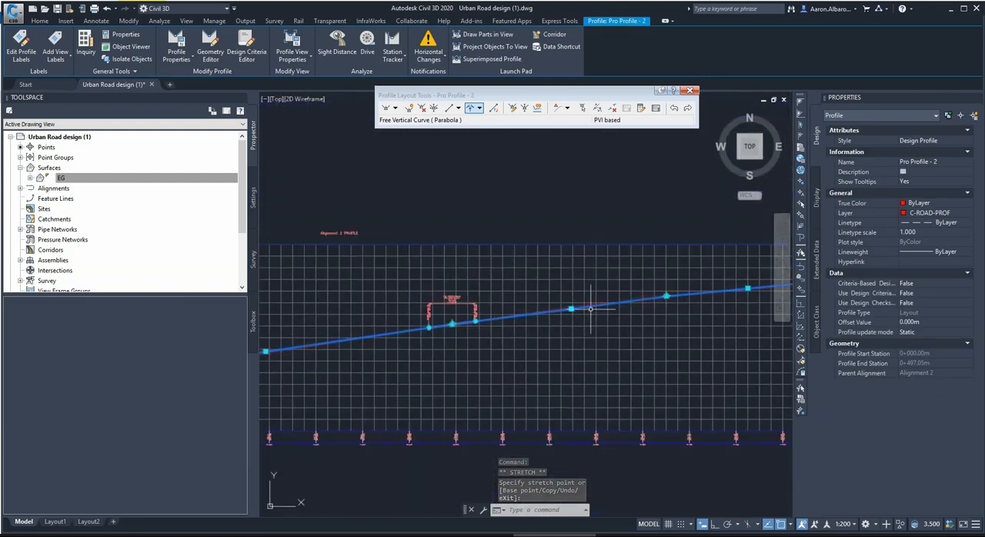
scroll(591, 309, "up", 3)
scroll(471, 334, "down", 2)
scroll(567, 316, "up", 1)
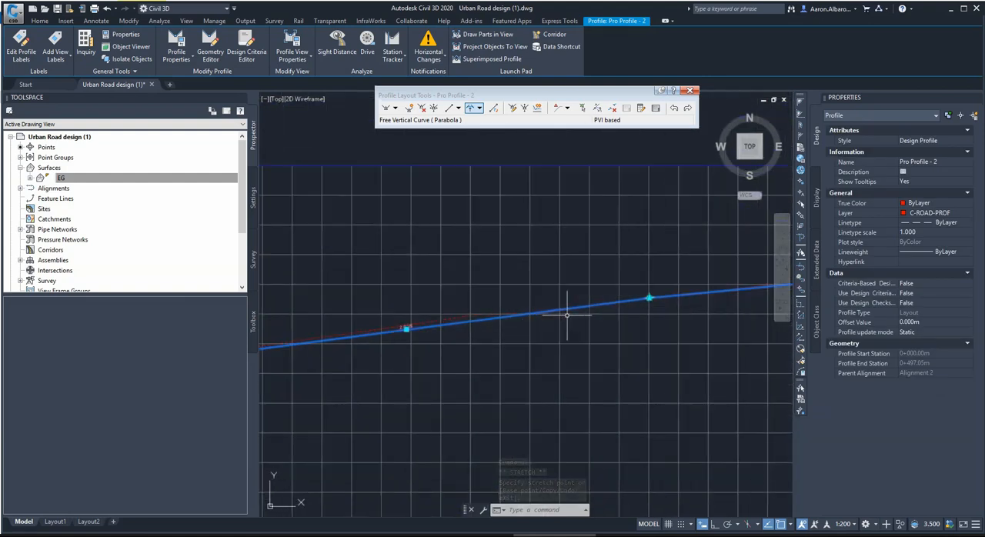
left_click(649, 297)
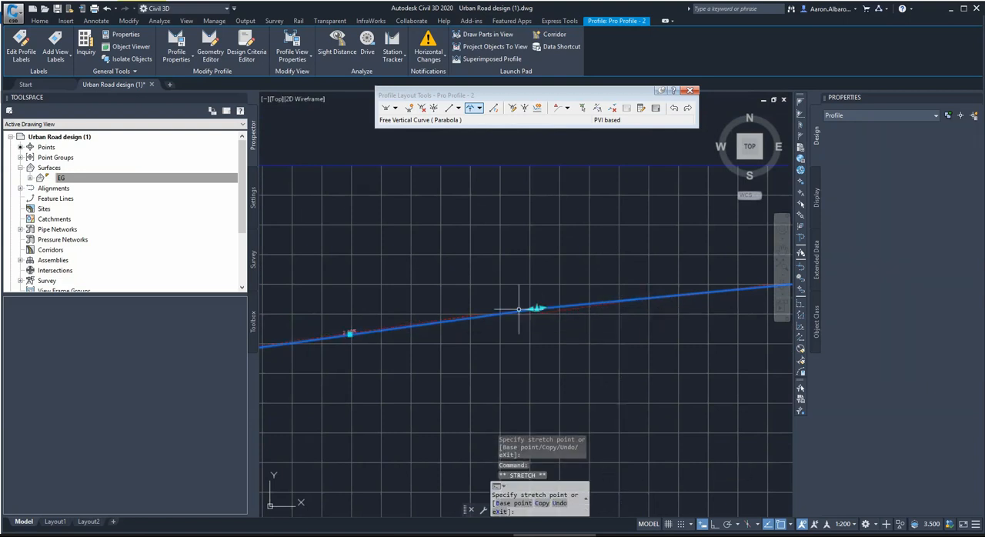
key("Escape")
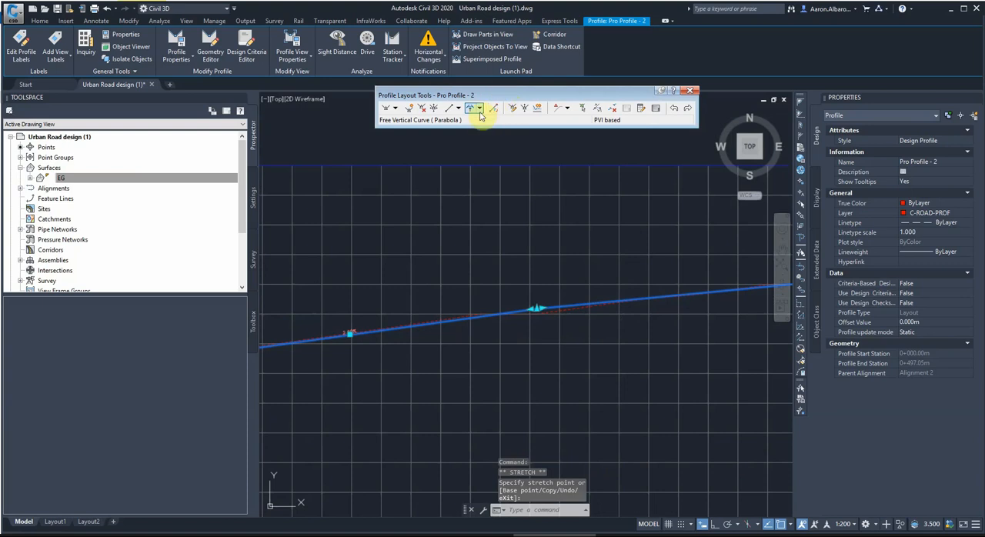
Add a free vertical curve (parabola) 20 m long between the tangents meeting at the PVI at station 0+371.10.
left_click(480, 114)
left_click(484, 193)
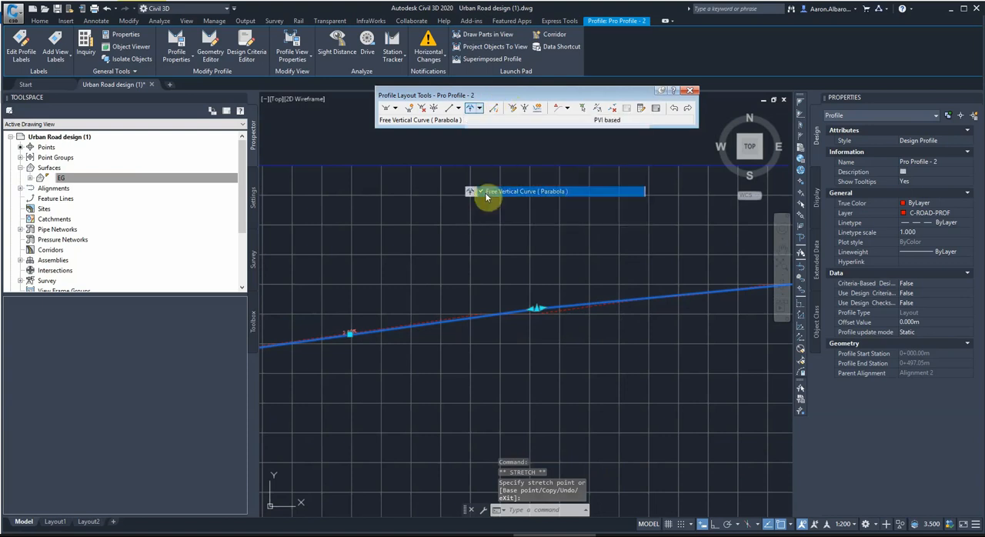
left_click(521, 312)
left_click(547, 310)
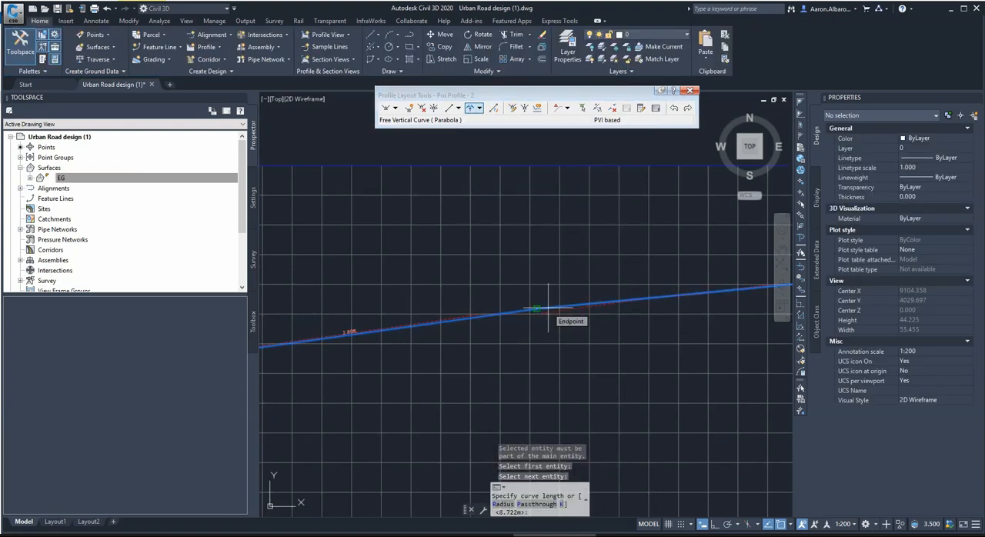
type("20")
key("Return")
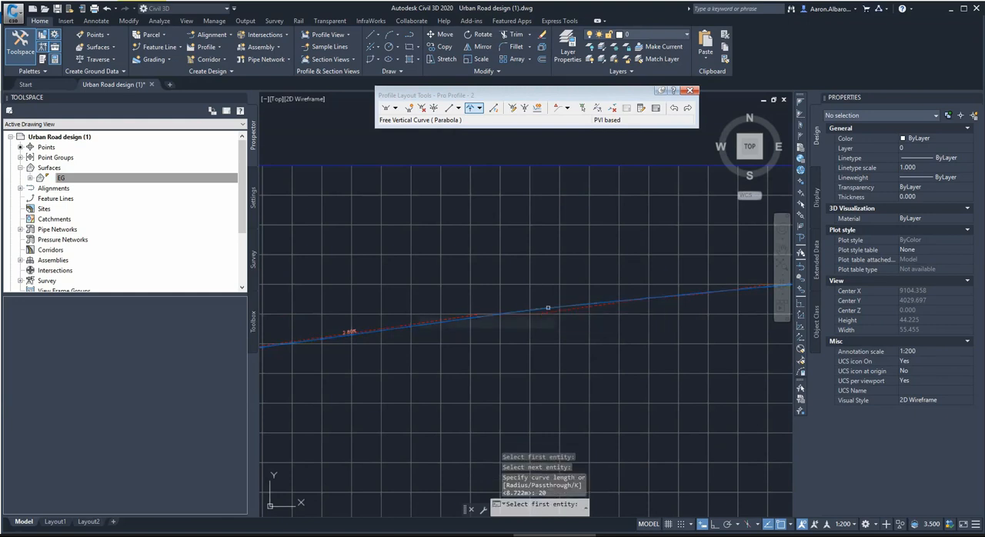
key("Escape")
Stretch the vertical curve at station 0+371.10 to about 49.57 m long and lower its PVI to about elevation 341.07 m.
left_click(548, 308)
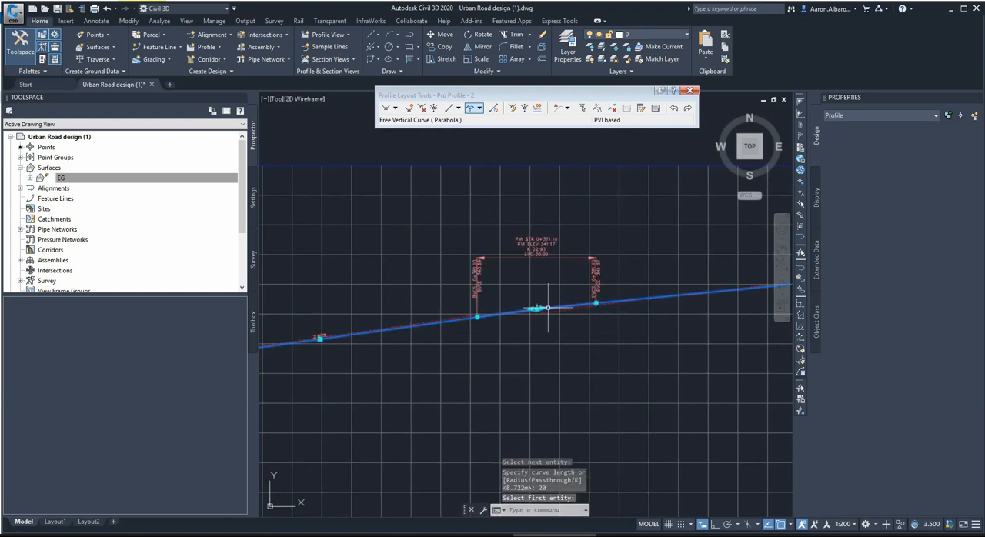
left_click(596, 302)
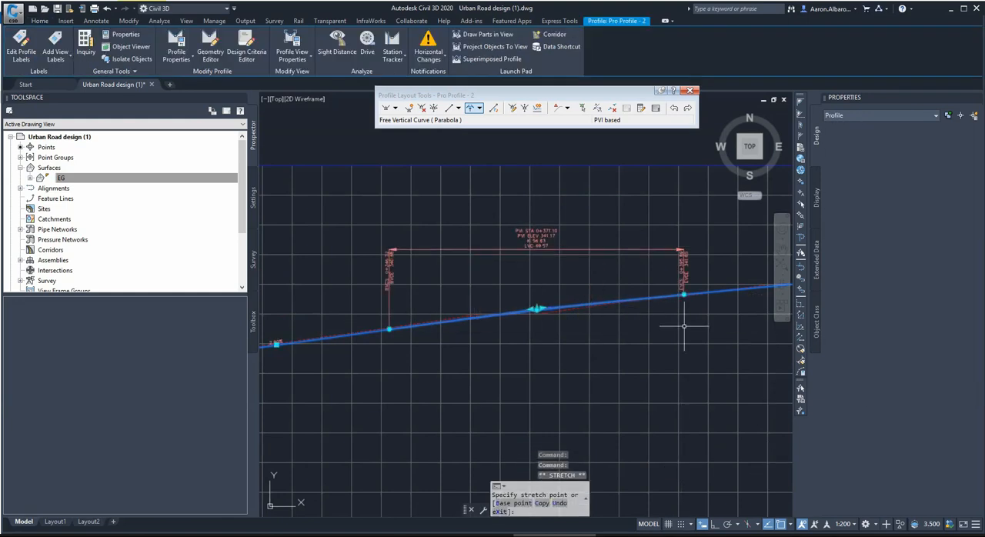
scroll(539, 307, "up", 4)
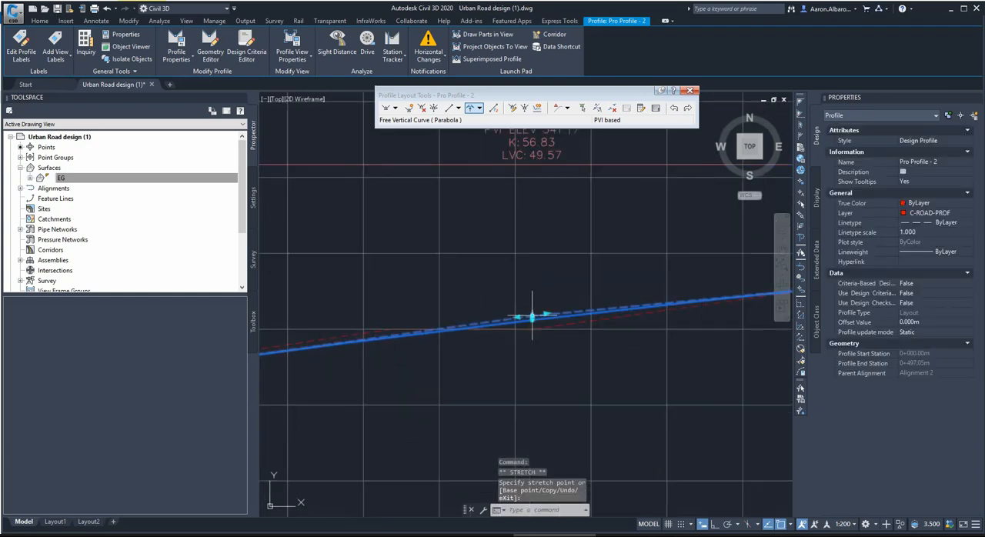
left_click(531, 315)
scroll(532, 316, "up", 4)
left_click(532, 337)
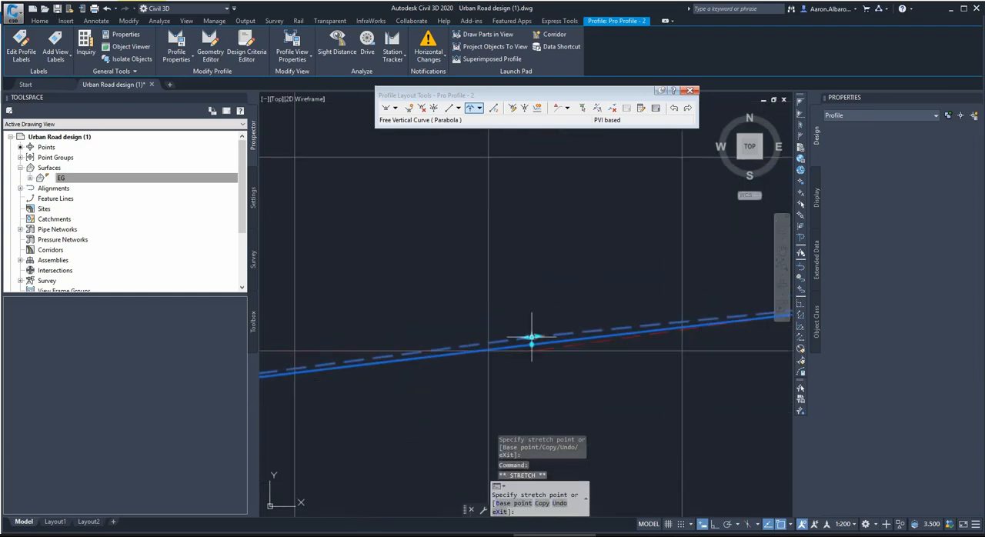
left_click(532, 338)
Insert a PVI on the design profile at about station 0+167.77, elevation 335.00 m, where the existing ground changes grade.
scroll(570, 324, "down", 8)
scroll(370, 342, "up", 4)
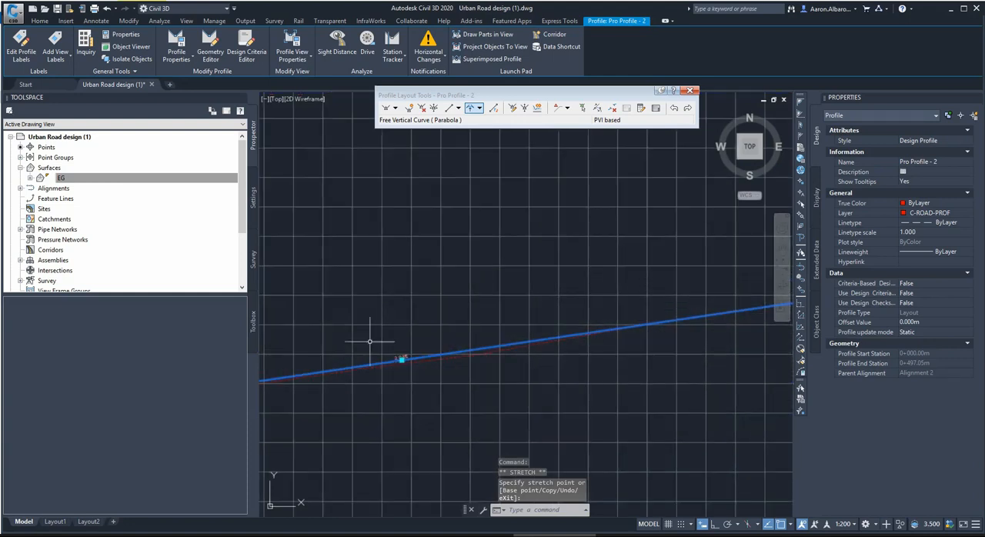
scroll(528, 347, "down", 3)
scroll(381, 370, "up", 3)
scroll(387, 362, "down", 2)
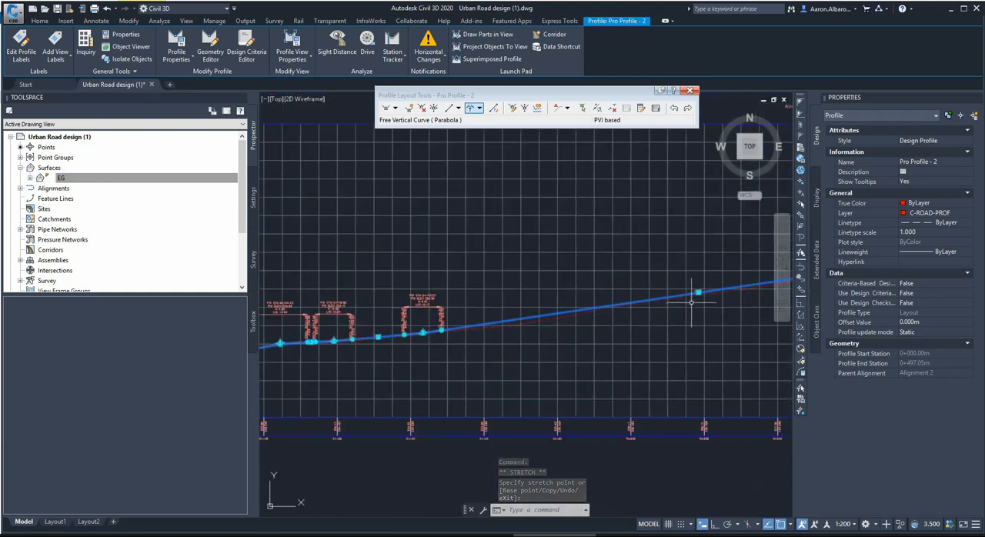
scroll(687, 293, "up", 3)
scroll(722, 277, "down", 3)
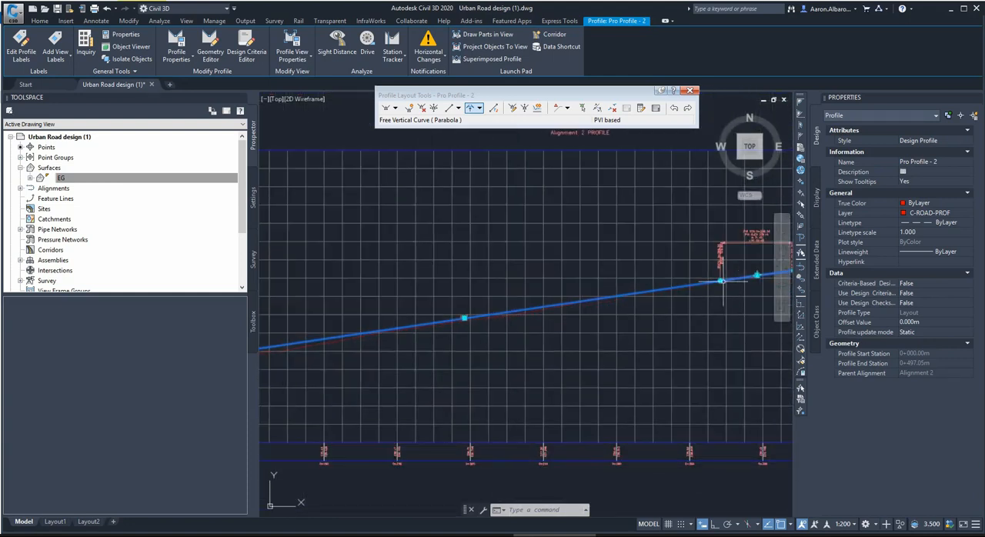
scroll(516, 309, "down", 4)
scroll(471, 313, "up", 4)
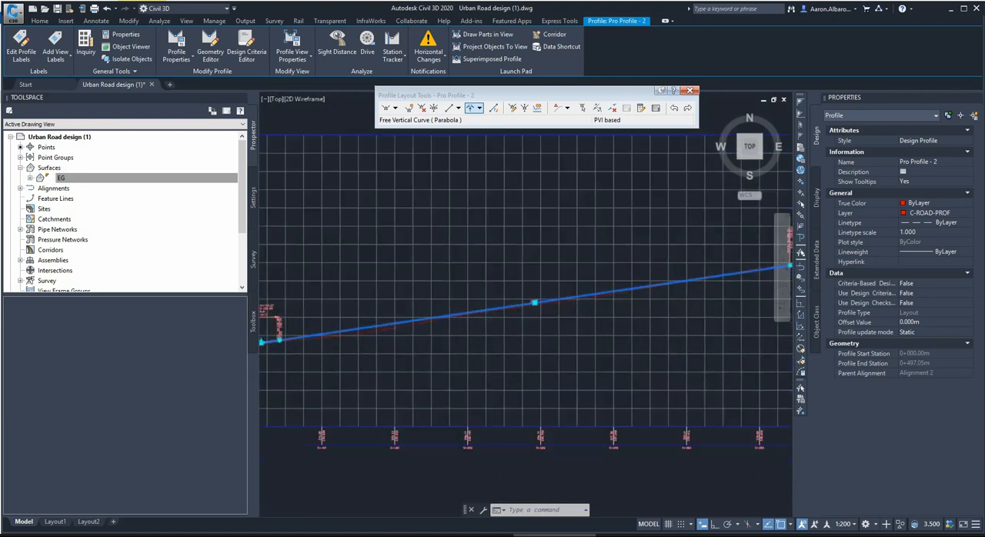
scroll(409, 336, "up", 2)
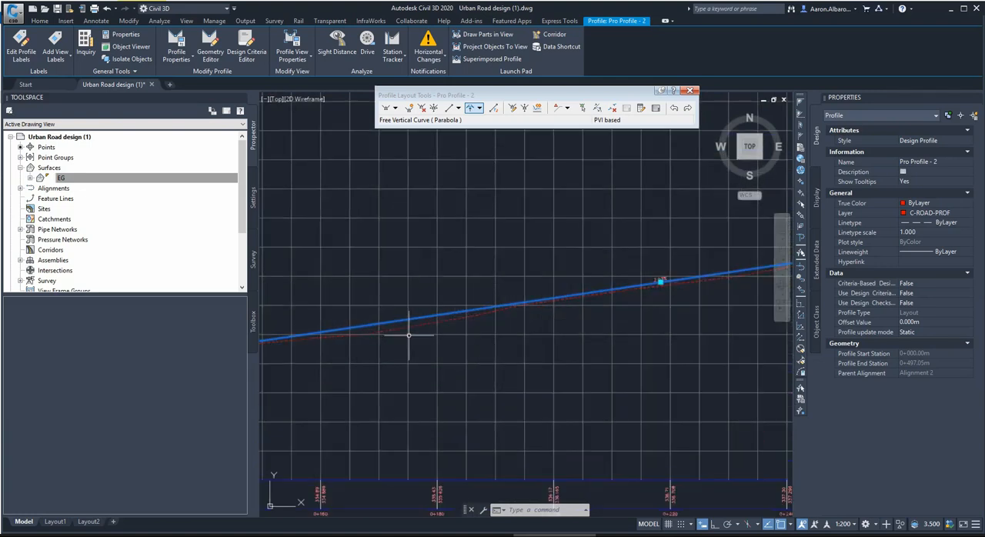
left_click(409, 107)
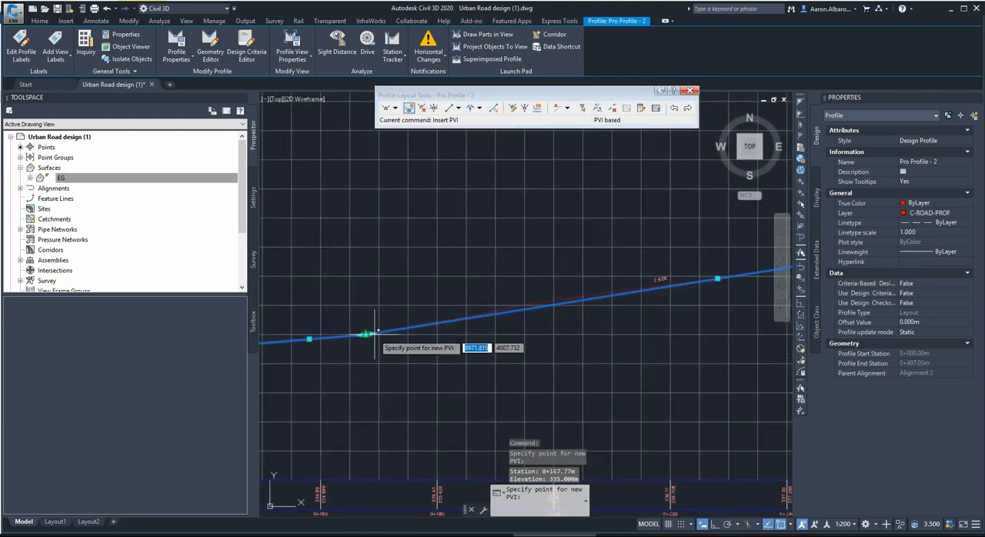
Add a free vertical curve (parabola) 20 m long between the tangents at the new PVI at station 0+167.77.
left_click(479, 108)
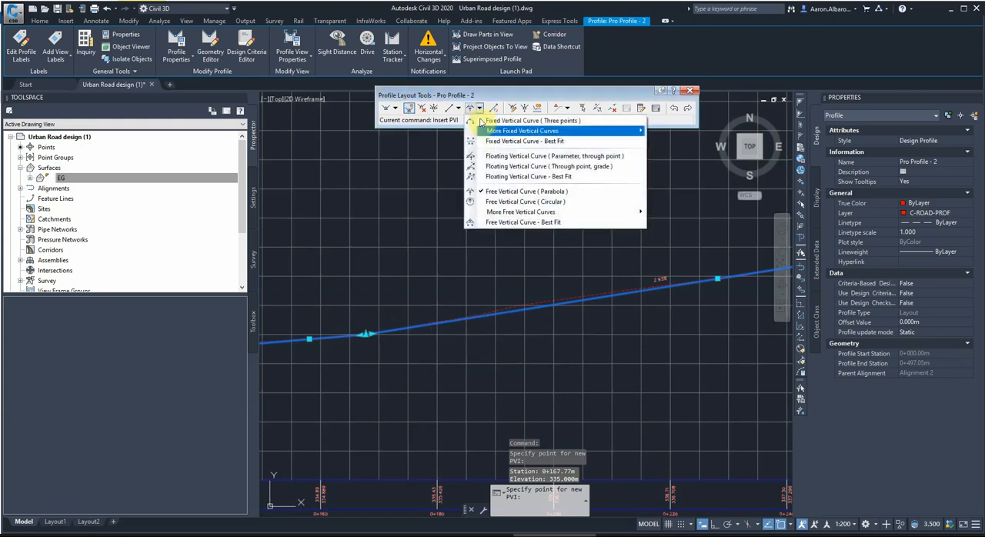
left_click(495, 192)
key("Escape")
key("Escape")
scroll(314, 340, "up", 3)
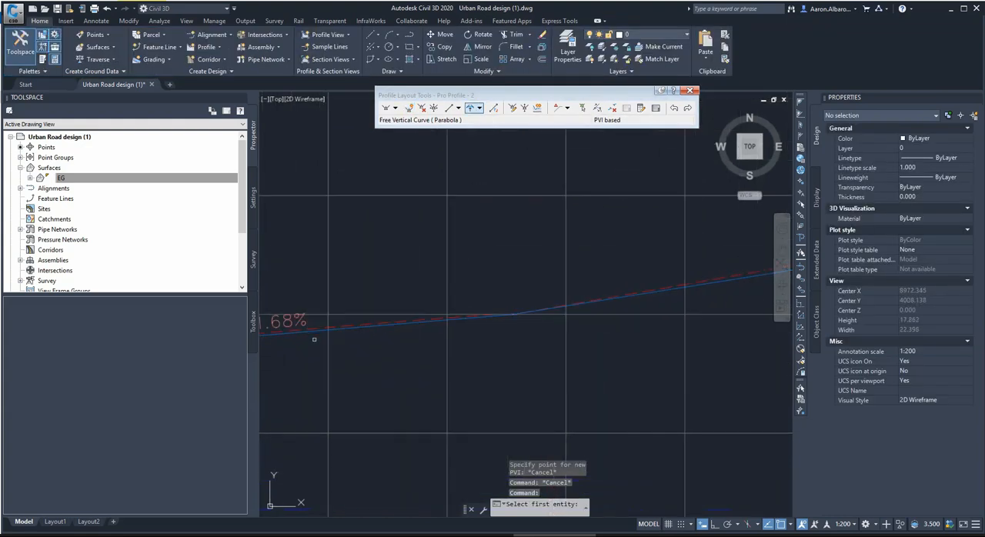
left_click(531, 311)
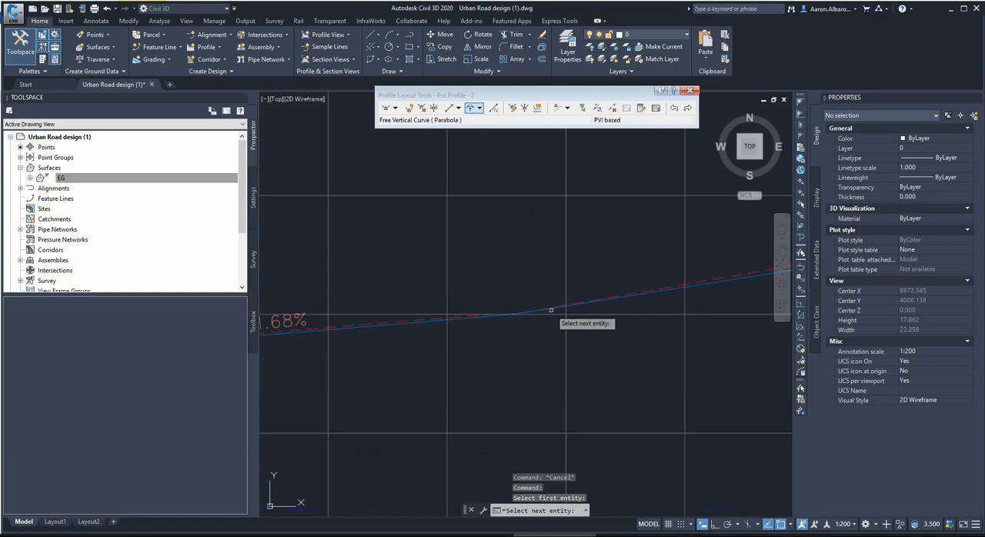
left_click(692, 287)
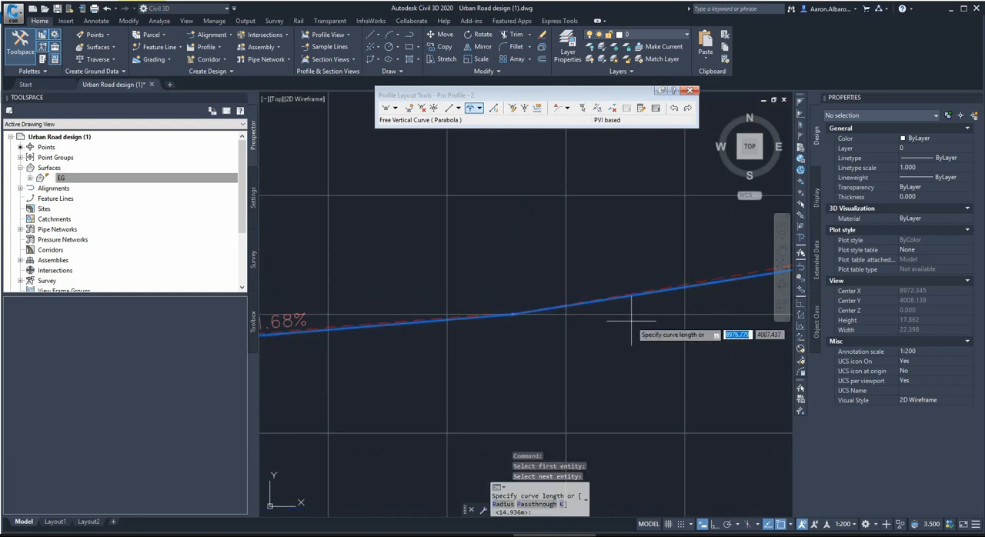
type("20")
key("Return")
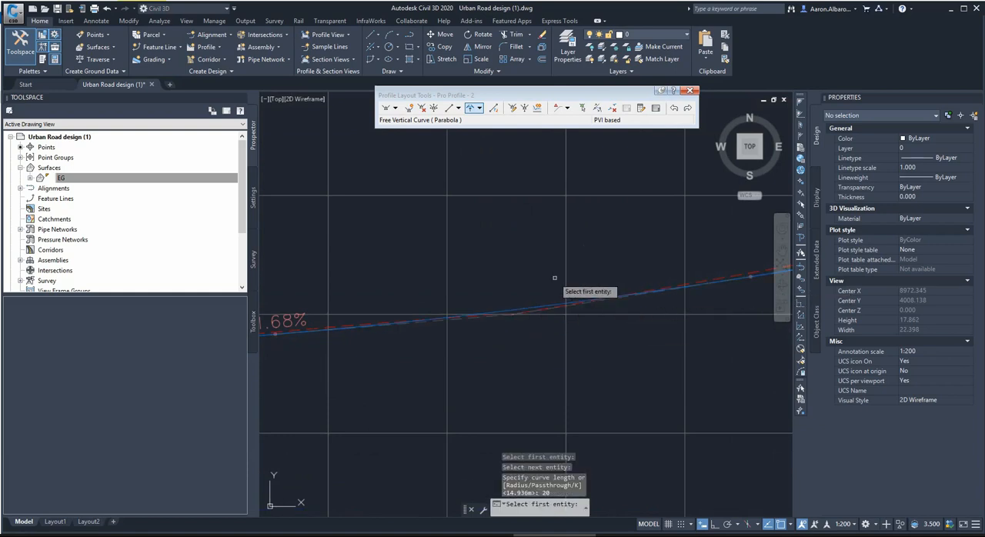
Check the whole Alignment 2 profile against the existing ground, and close the profile layout tools.
scroll(527, 261, "down", 5)
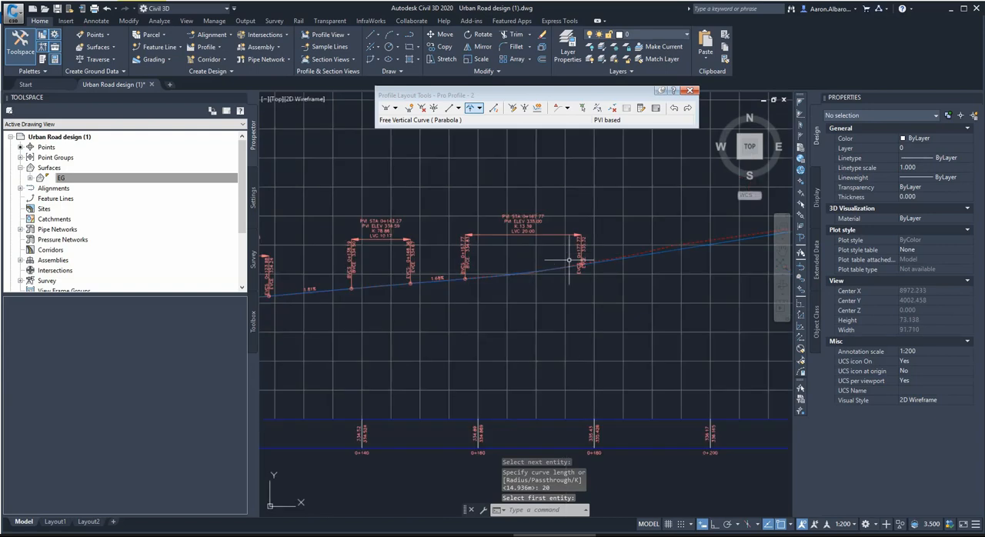
scroll(569, 260, "down", 3)
scroll(689, 249, "up", 4)
scroll(563, 275, "down", 4)
scroll(675, 274, "down", 1)
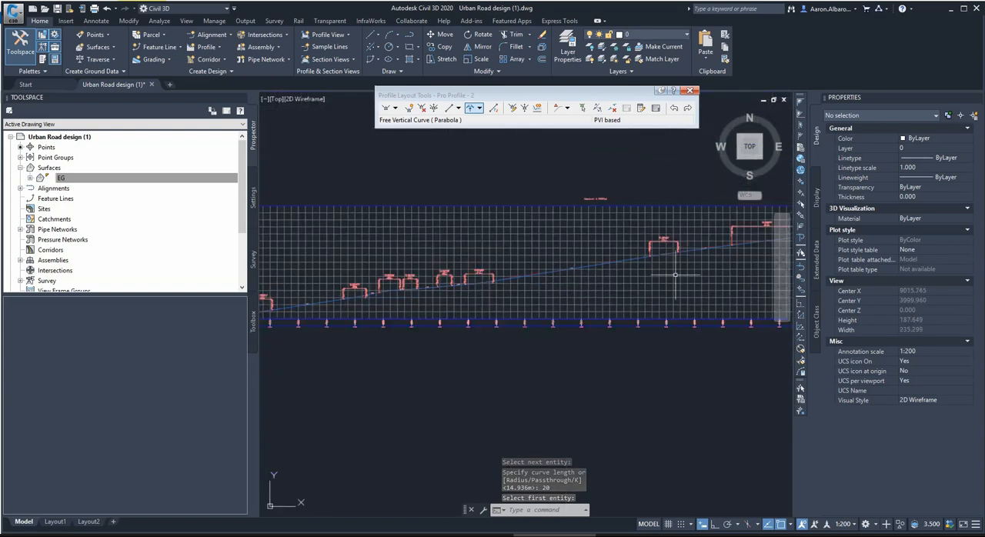
scroll(785, 281, "up", 2)
scroll(585, 254, "down", 6)
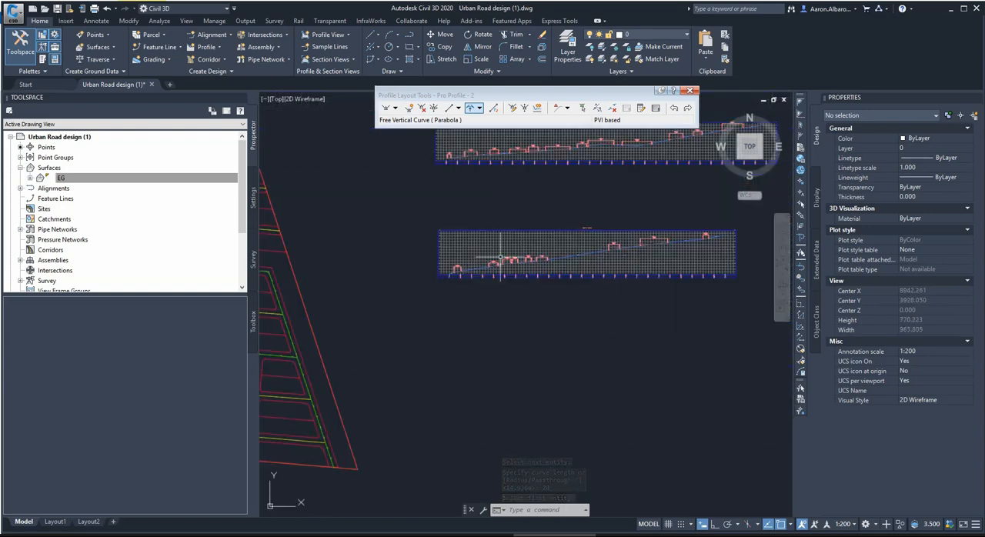
scroll(488, 259, "up", 5)
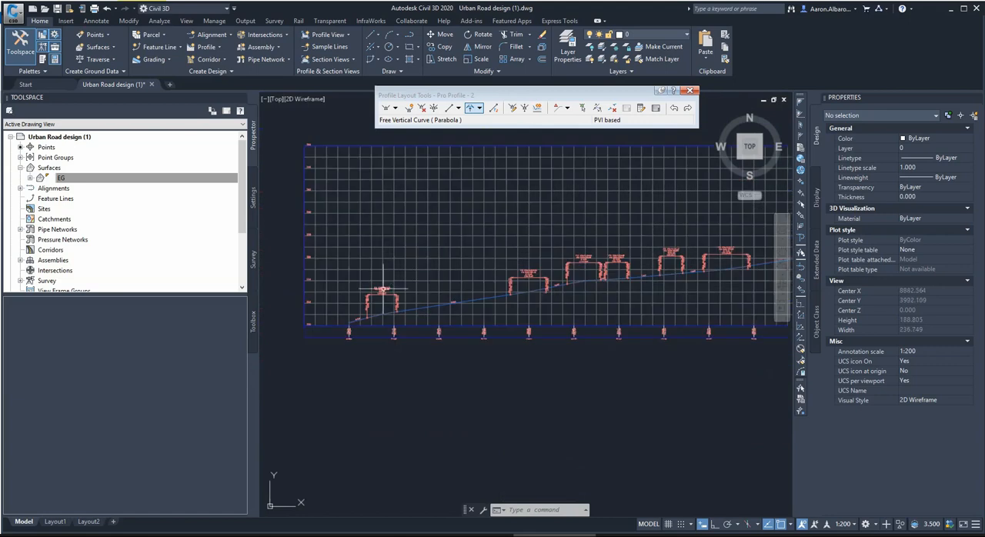
left_click(690, 90)
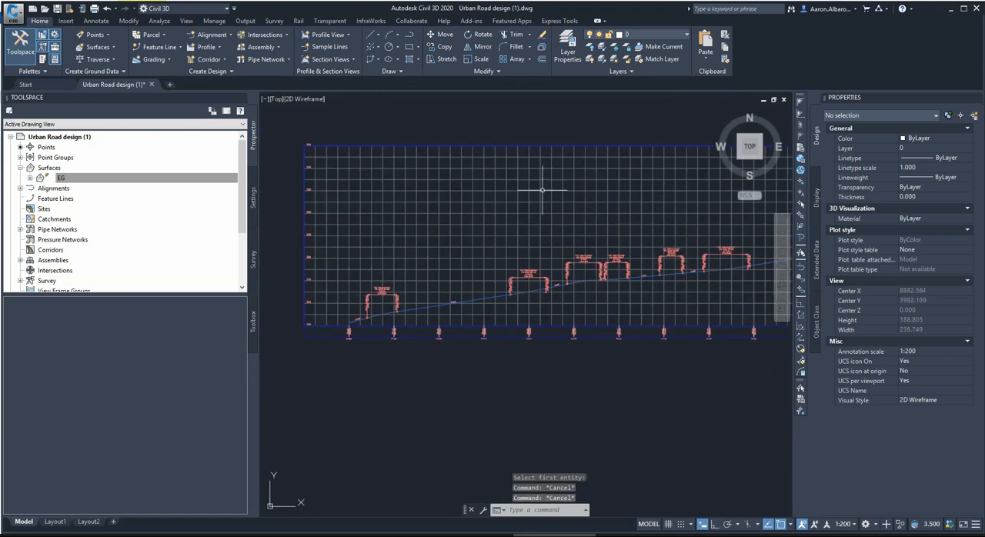
Review the PVI stations, grades and curve lengths of Pro Profile - 2 in its entity grid, and close the geometry editor.
left_click(564, 284)
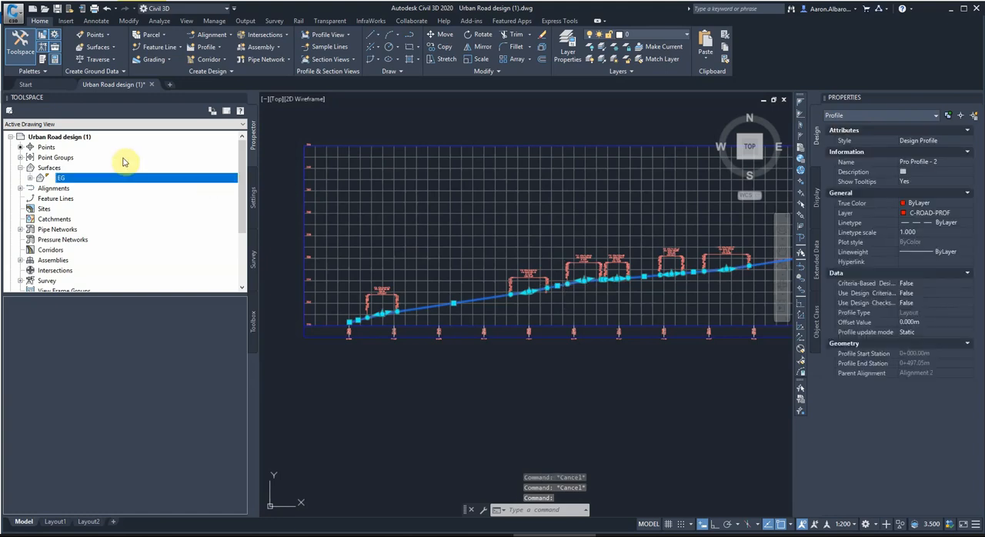
left_click(223, 51)
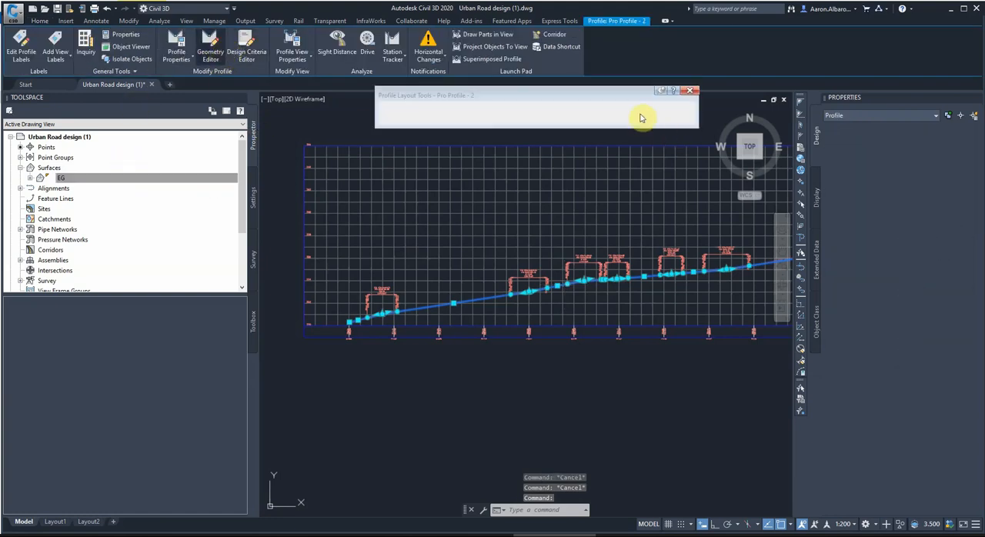
left_click(656, 109)
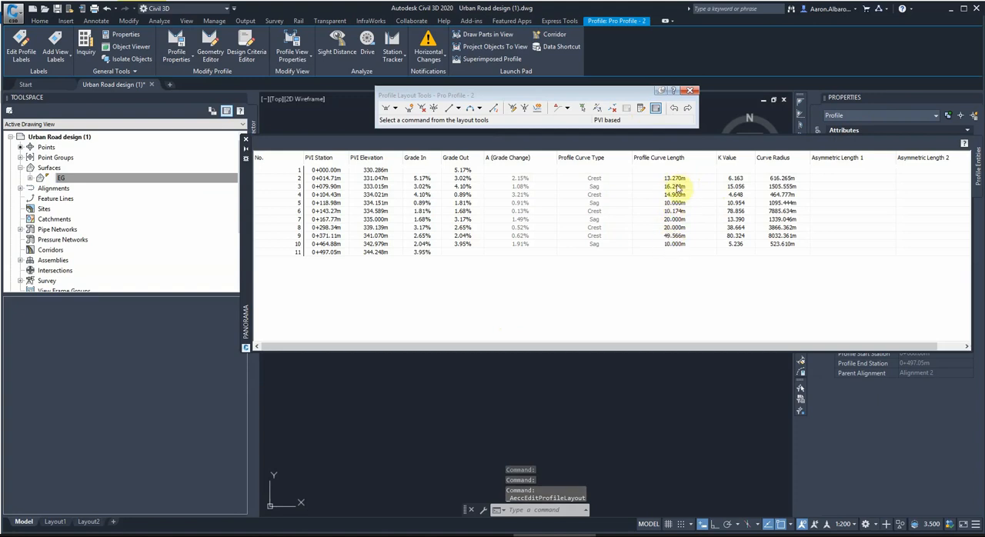
left_click(690, 90)
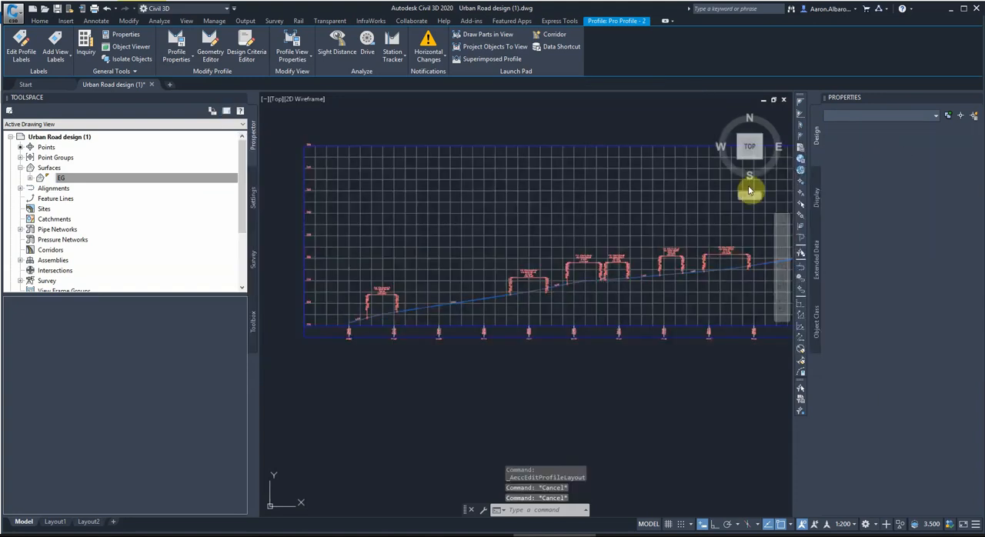
Lower all PVIs of Pro Profile - 2 with an elevation change of -0.15 m, and close the profile layout tools.
key("Escape")
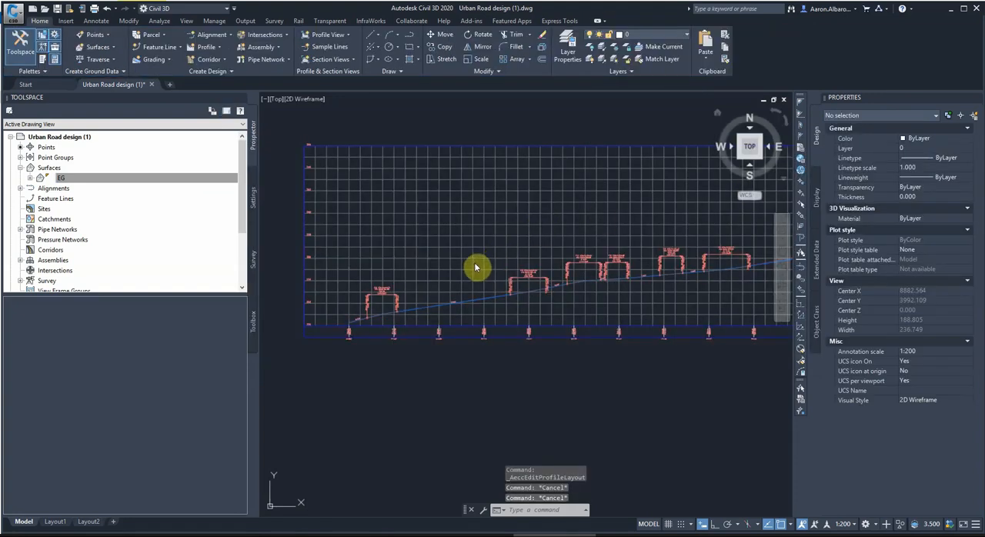
scroll(468, 296, "up", 5)
left_click(466, 307)
scroll(470, 308, "up", 4)
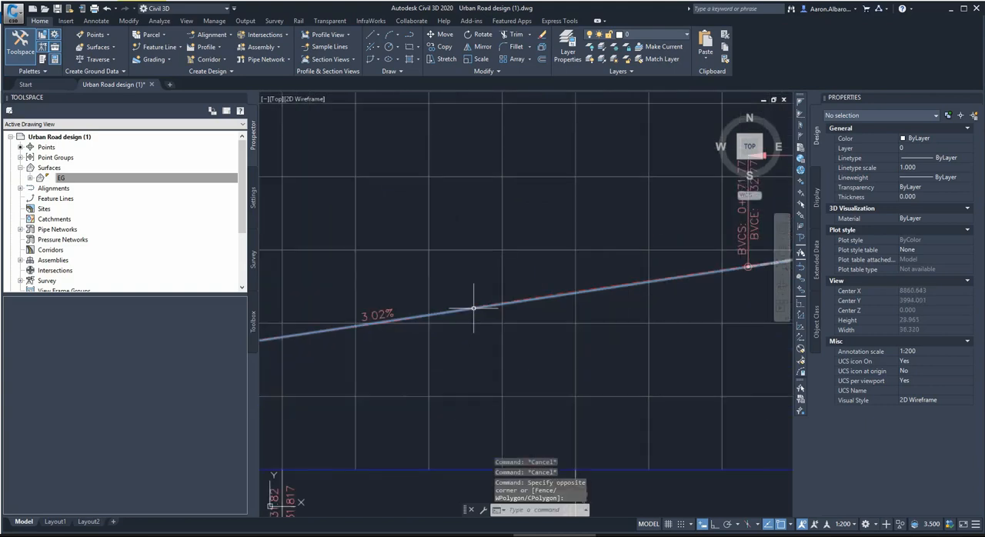
left_click(473, 308)
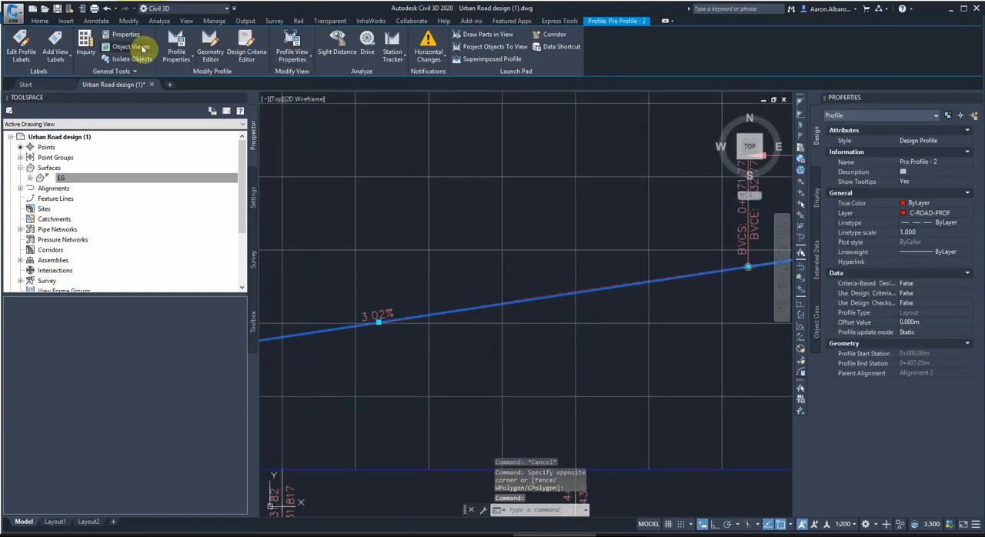
left_click(208, 52)
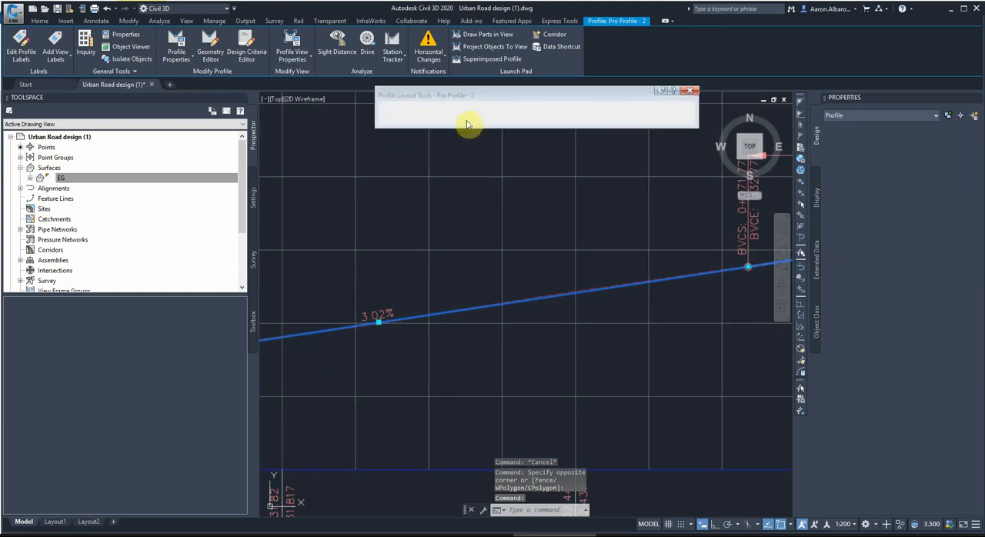
left_click(521, 111)
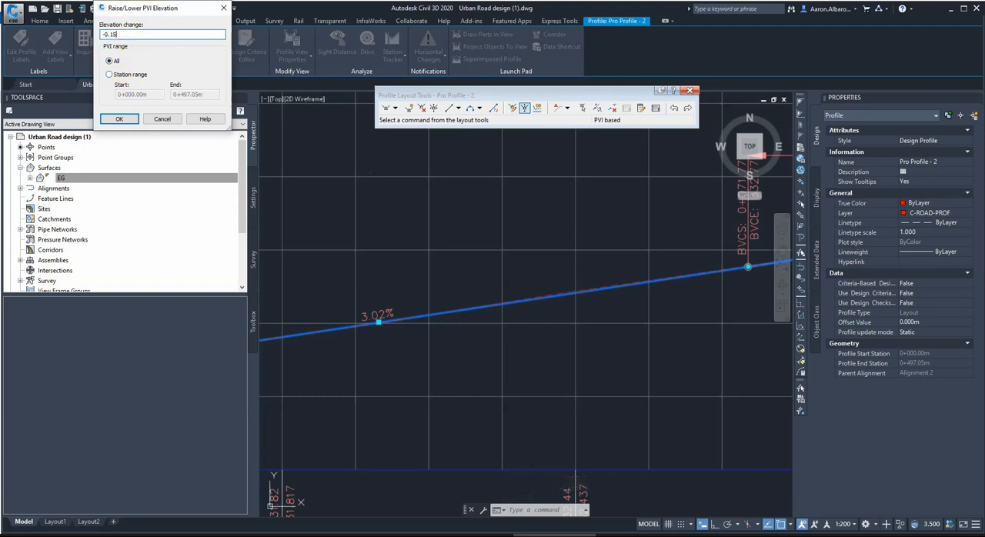
type("-0.15")
key("Return")
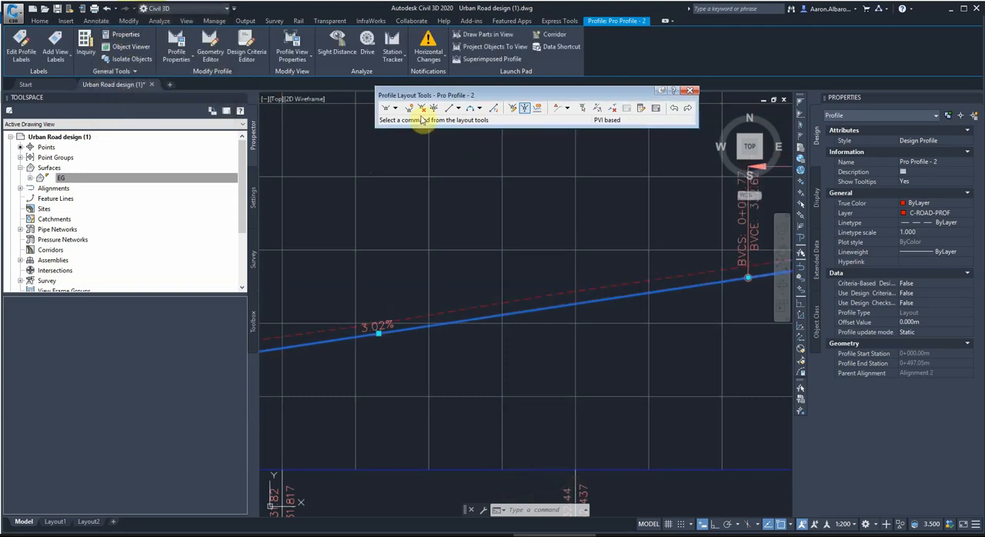
left_click(690, 90)
key("Escape")
Examine the lowered design profile against the existing ground at the start and end of Alignment 2.
scroll(598, 216, "down", 5)
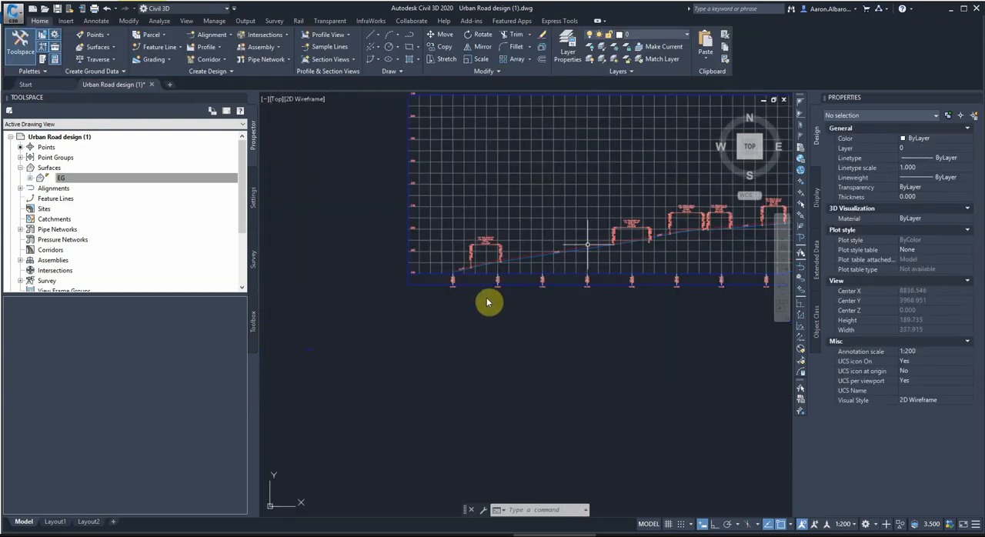
left_click(428, 321)
key("Escape")
scroll(460, 247, "up", 6)
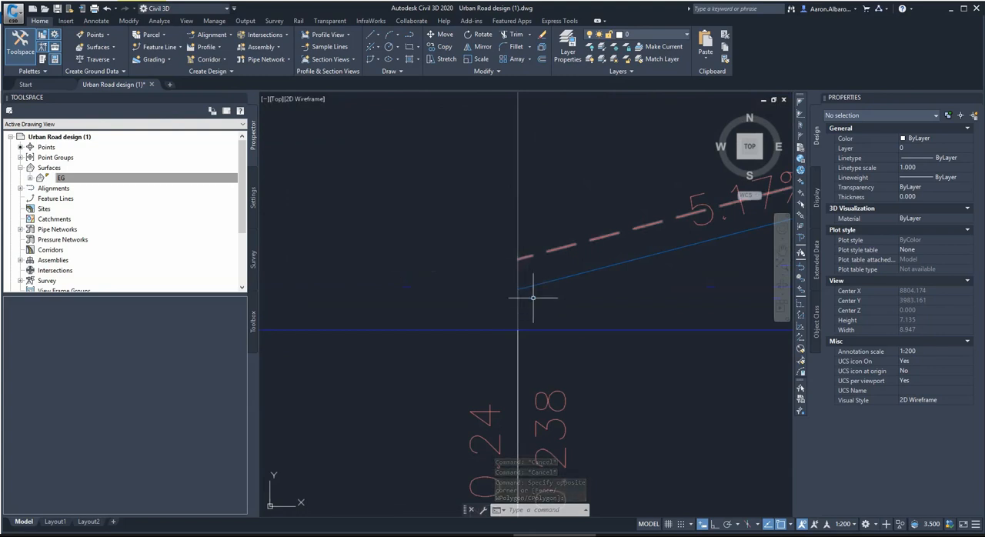
scroll(520, 261, "down", 15)
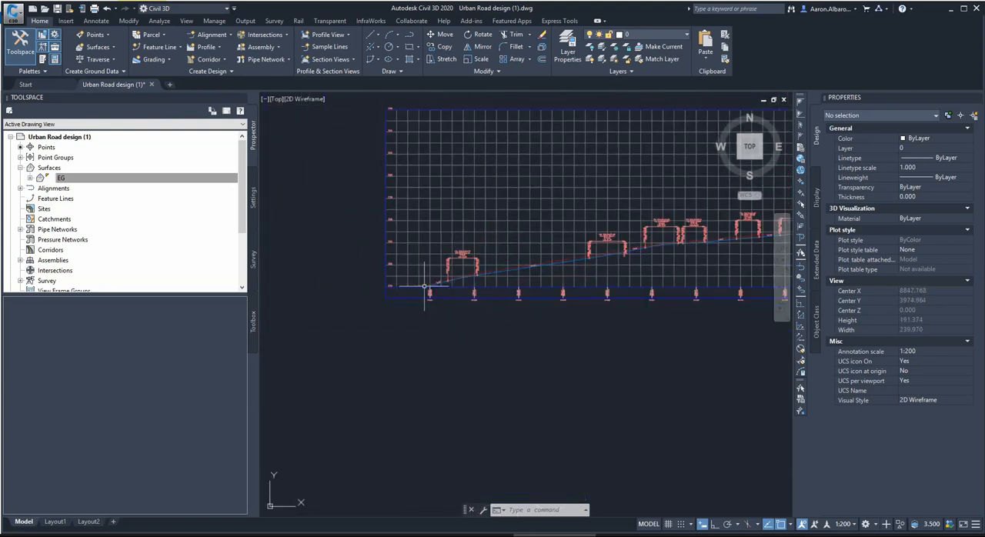
scroll(555, 274, "down", 2)
scroll(615, 254, "up", 10)
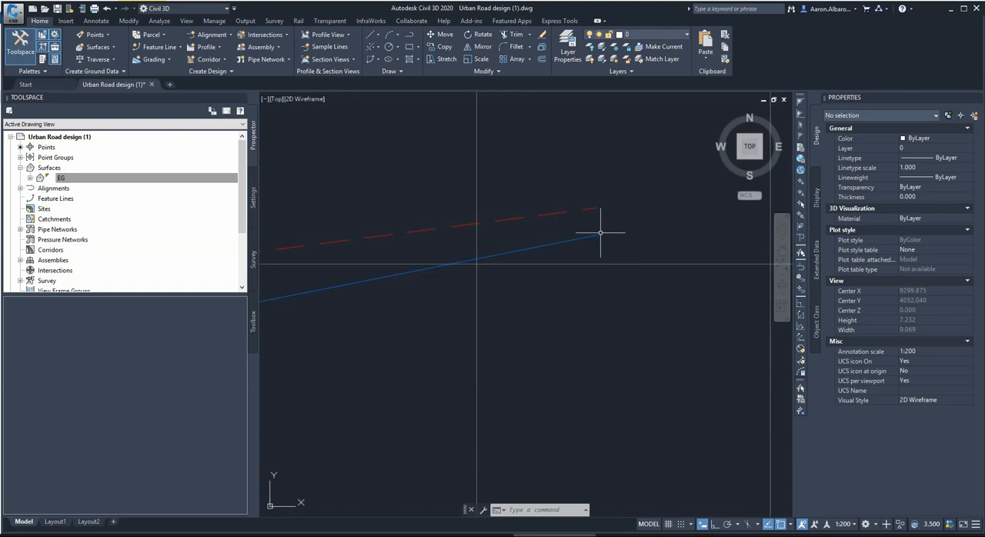
Draw a vertical line, with Ortho on, from the end of the existing ground profile down to the level of the design profile's end.
left_click(375, 35)
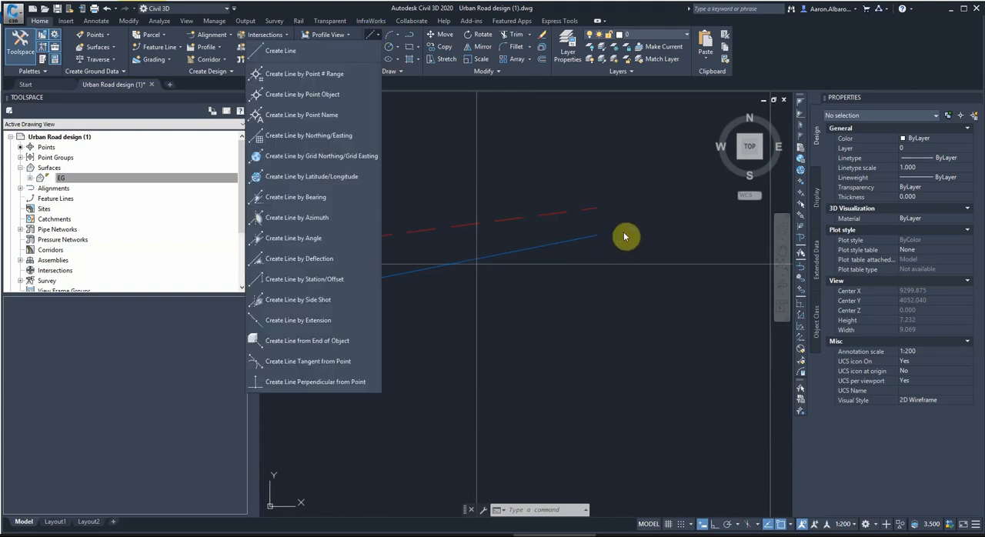
left_click(284, 51)
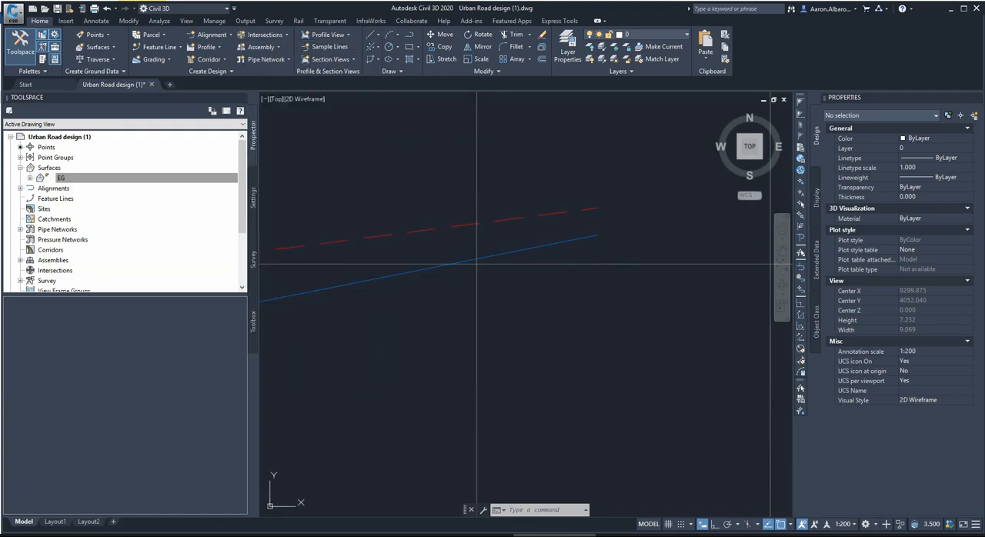
left_click(596, 208)
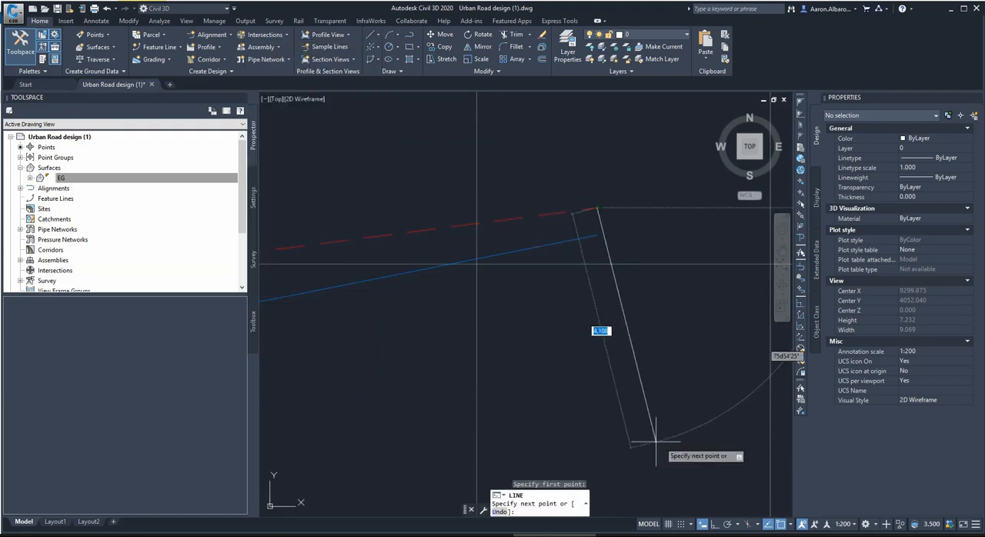
left_click(715, 526)
scroll(607, 237, "up", 5)
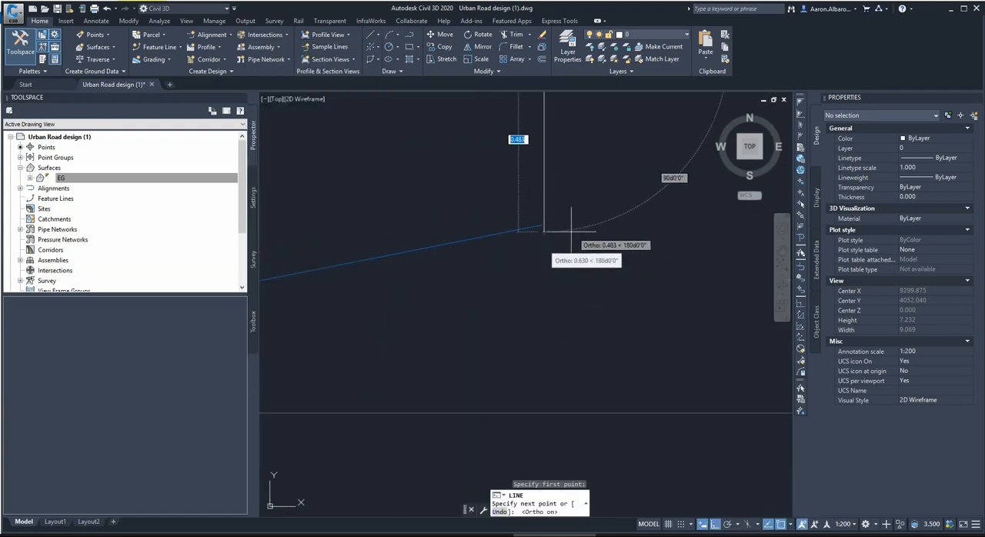
scroll(540, 237, "up", 5)
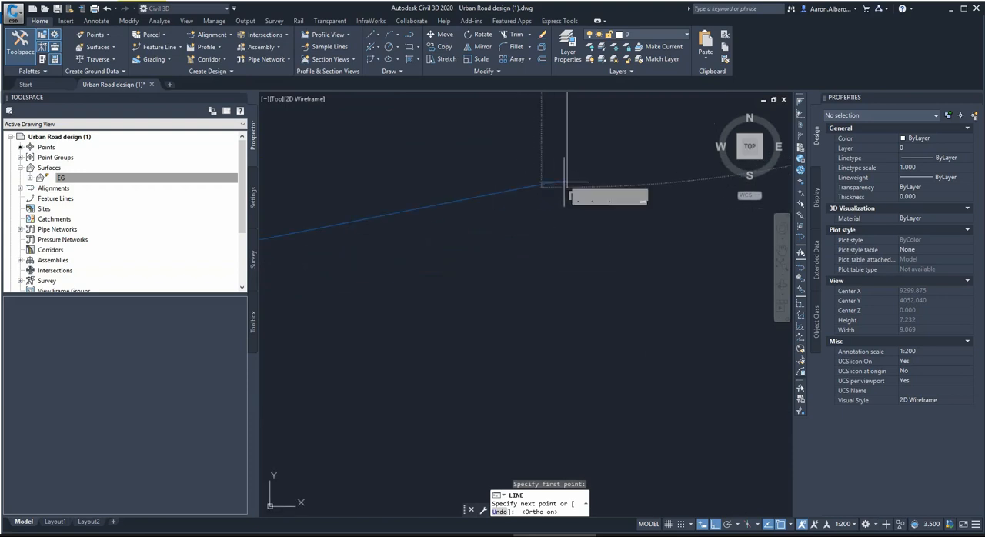
scroll(564, 182, "up", 6)
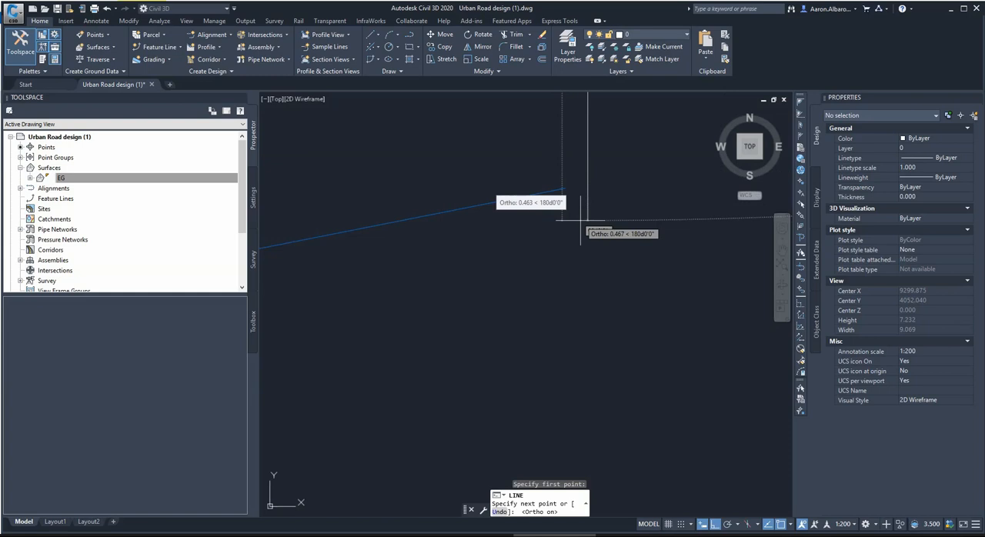
left_click(583, 187)
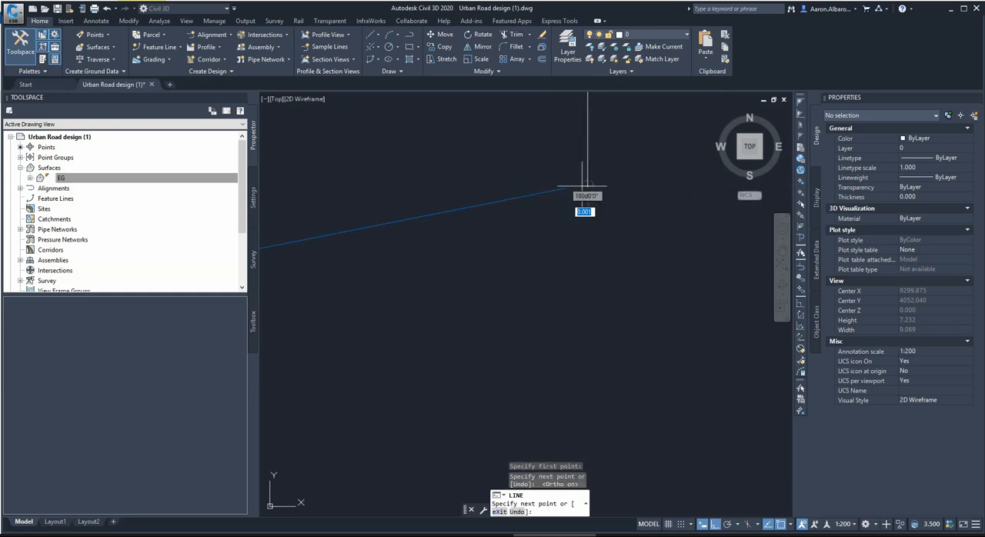
key("Escape")
key("Escape")
Stretch the end point of Pro Profile - 2 to the lower endpoint of the vertical line.
left_click(583, 176)
left_click(518, 241)
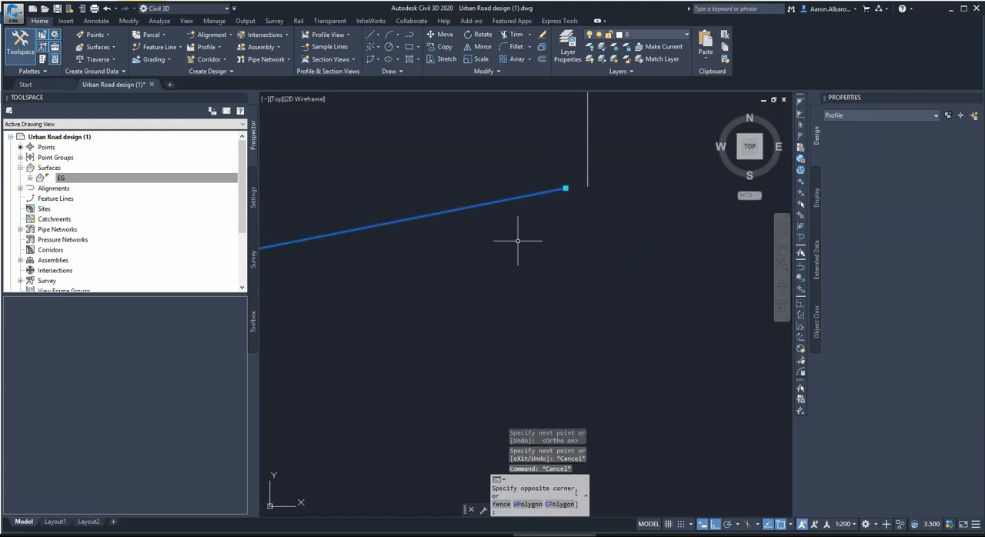
left_click(566, 188)
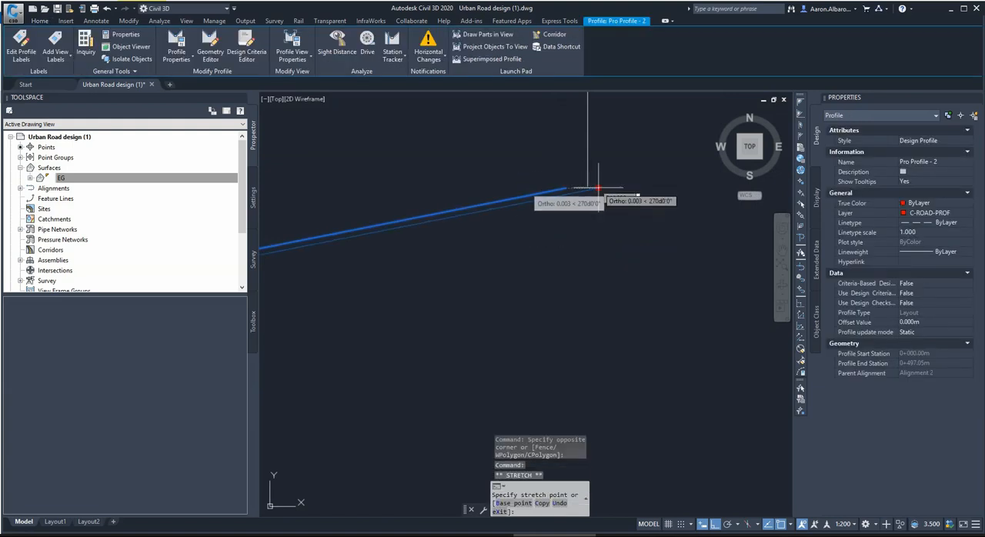
right_click(598, 188, "shift")
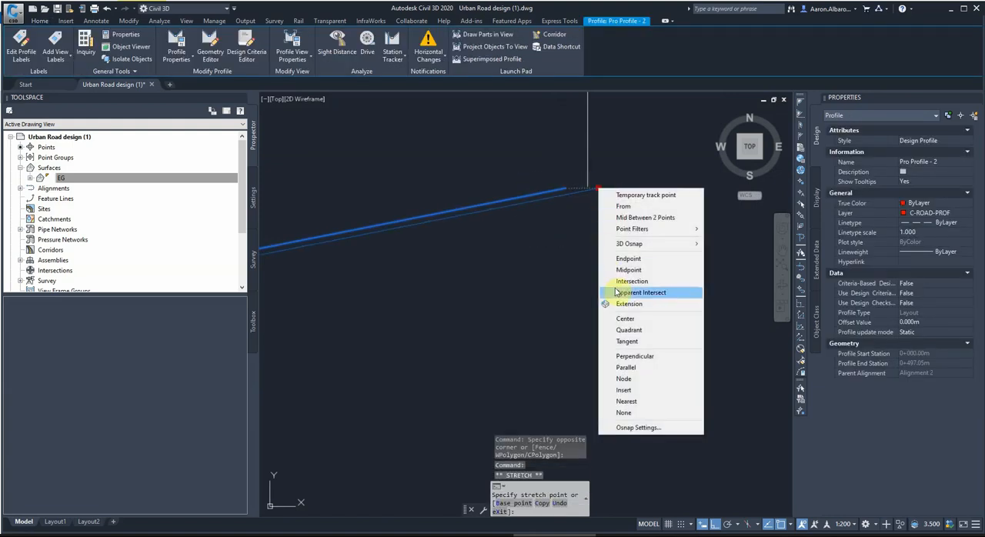
left_click(628, 260)
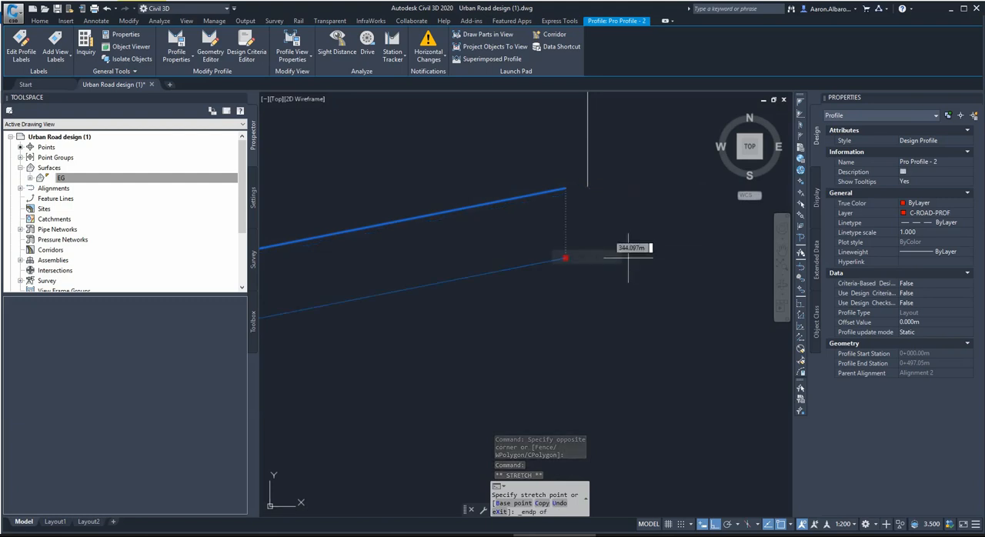
left_click(587, 187)
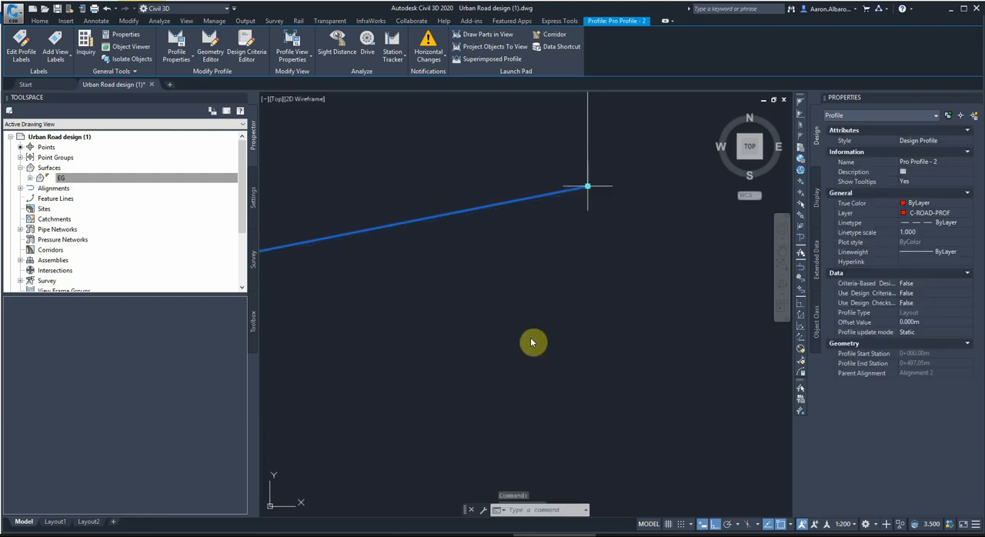
middle_click_drag(599, 187, 569, 287)
key("Escape")
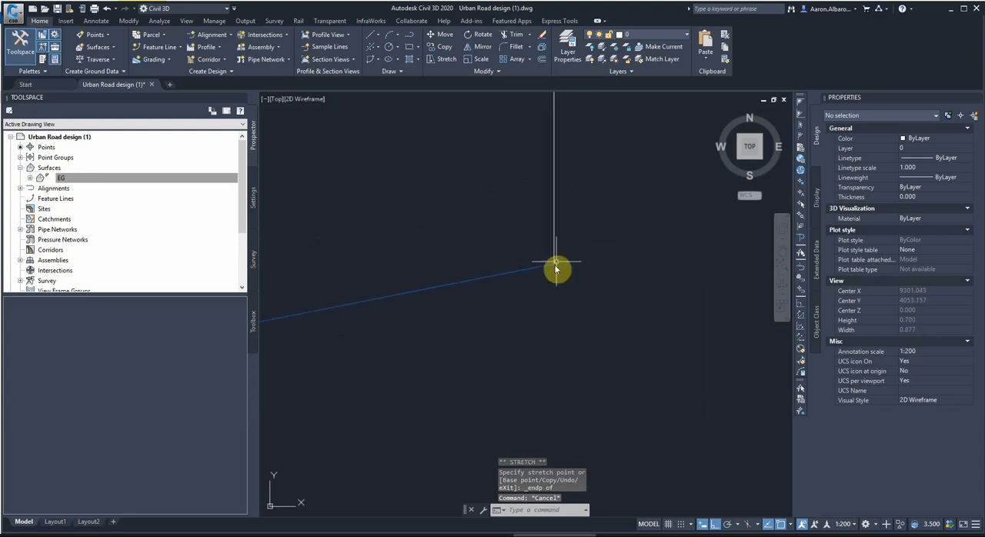
Delete the vertical helper line at the end of the profiles.
left_click(571, 223)
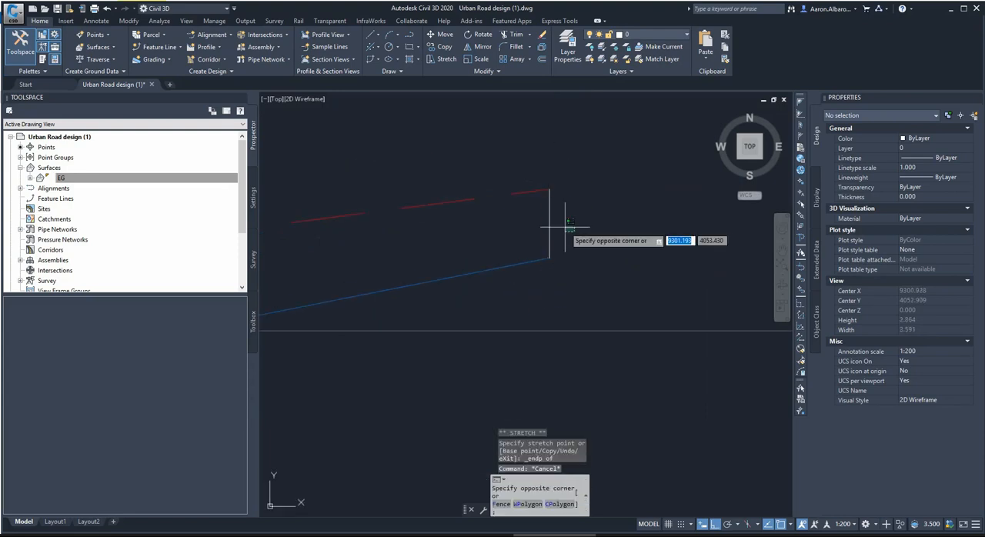
left_click(569, 217)
left_click(570, 216)
left_click(517, 221)
key("Delete")
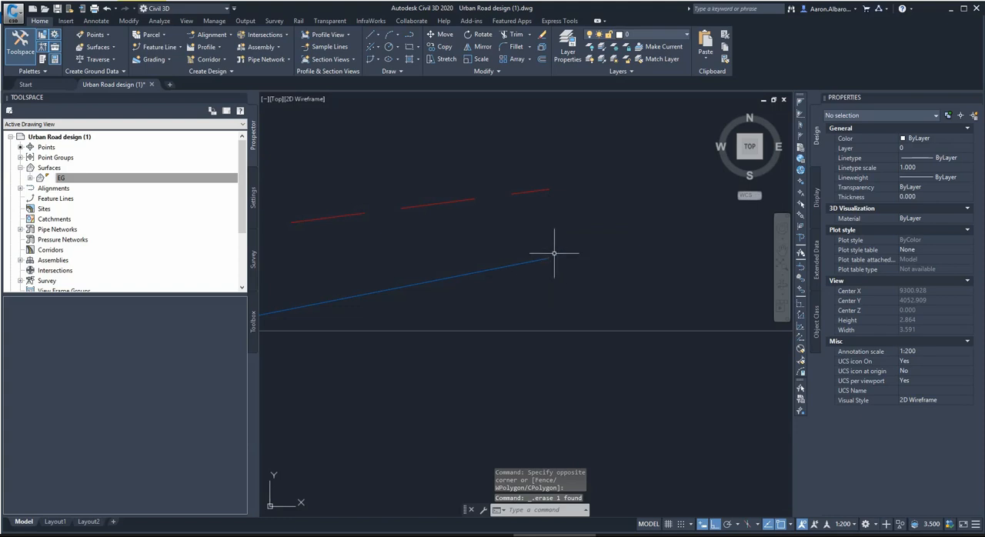
Undo the line deletion and the profile end-point stretch, and check the gap between the profile's end and the line.
scroll(551, 262, "up", 2)
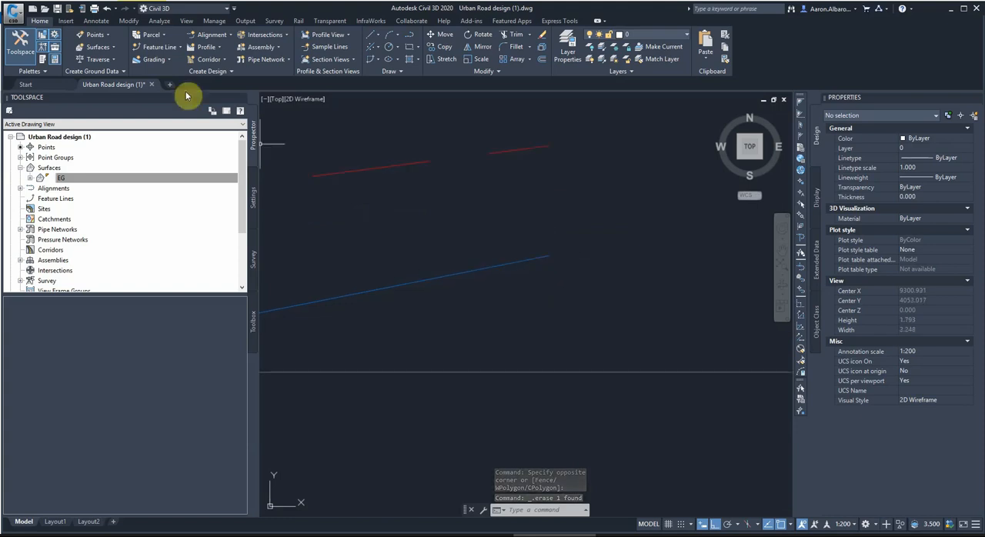
left_click(107, 9)
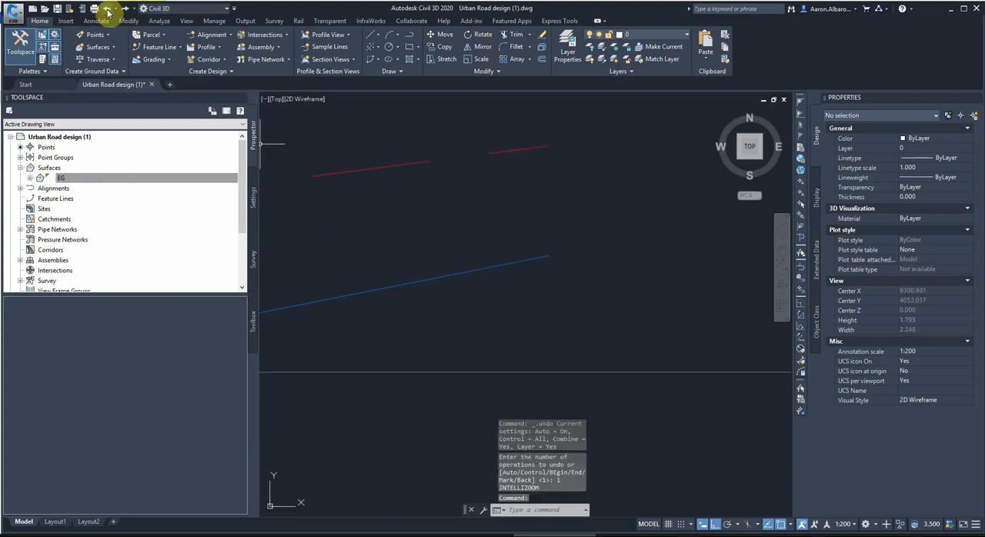
left_click(107, 9)
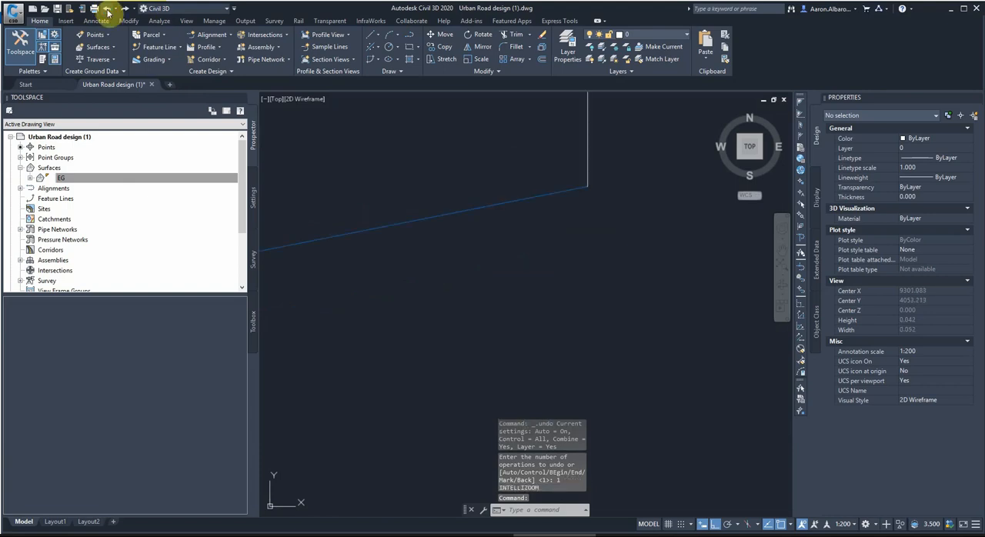
scroll(554, 246, "down", 4)
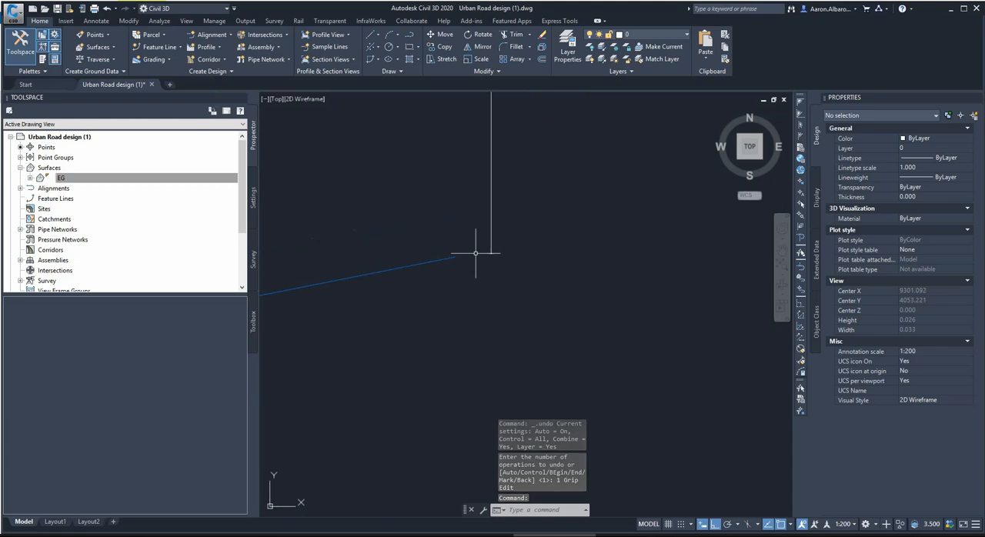
mouse_move(475, 253)
middle_click_drag(475, 253, 483, 268)
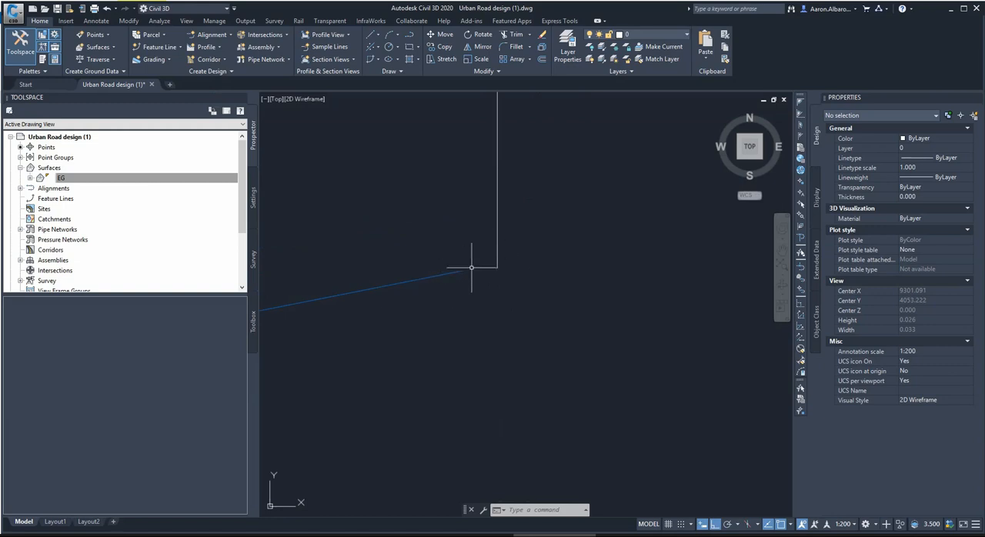
mouse_move(486, 267)
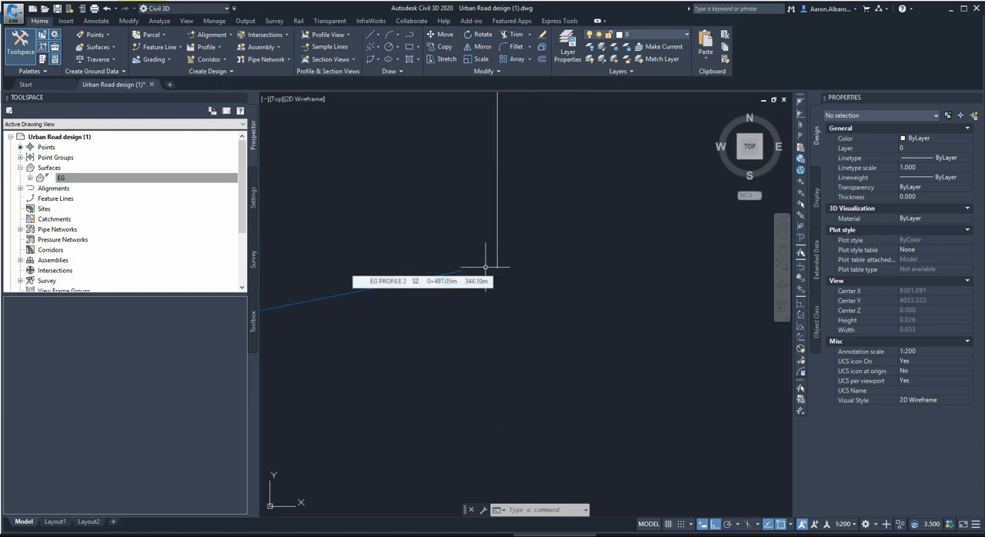
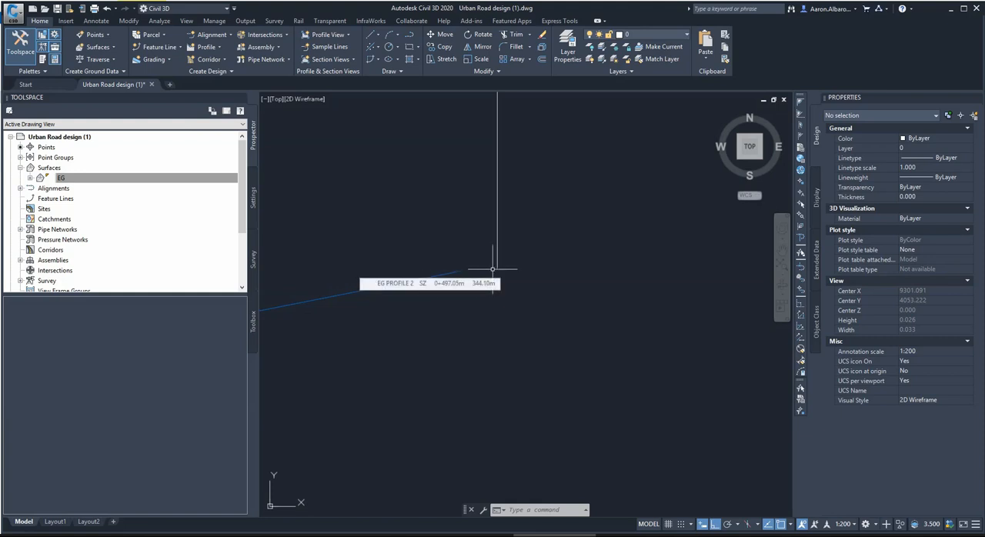
Stretch the end point of Pro Profile - 2 onto the lower endpoint of the vertical line.
left_click(466, 269)
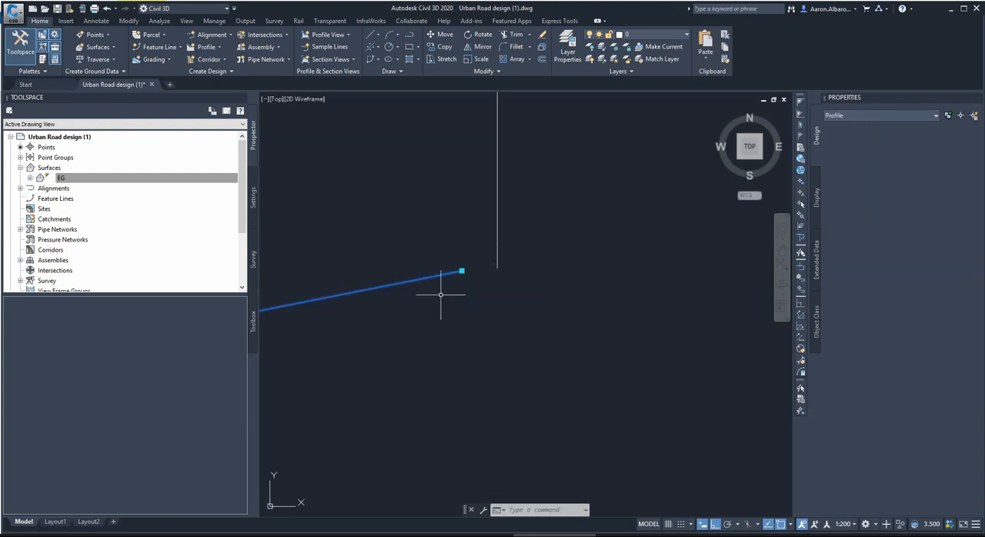
scroll(511, 297, "down", 12)
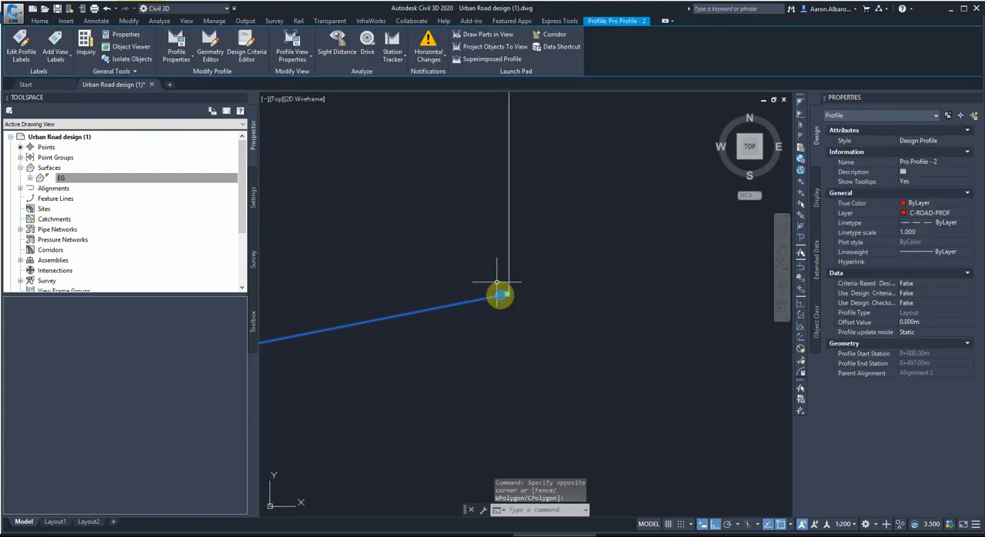
scroll(495, 245, "down", 3)
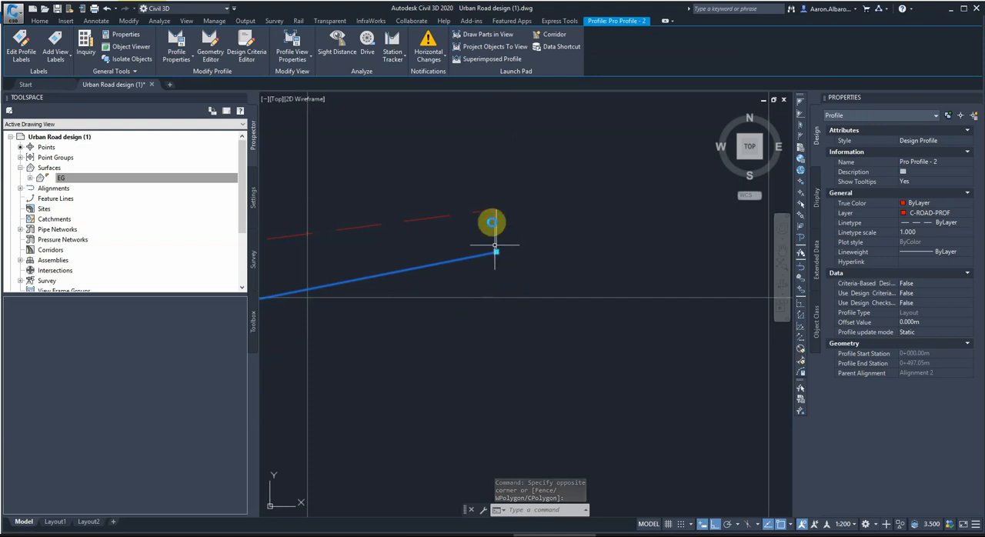
scroll(497, 233, "up", 4)
scroll(508, 322, "up", 5)
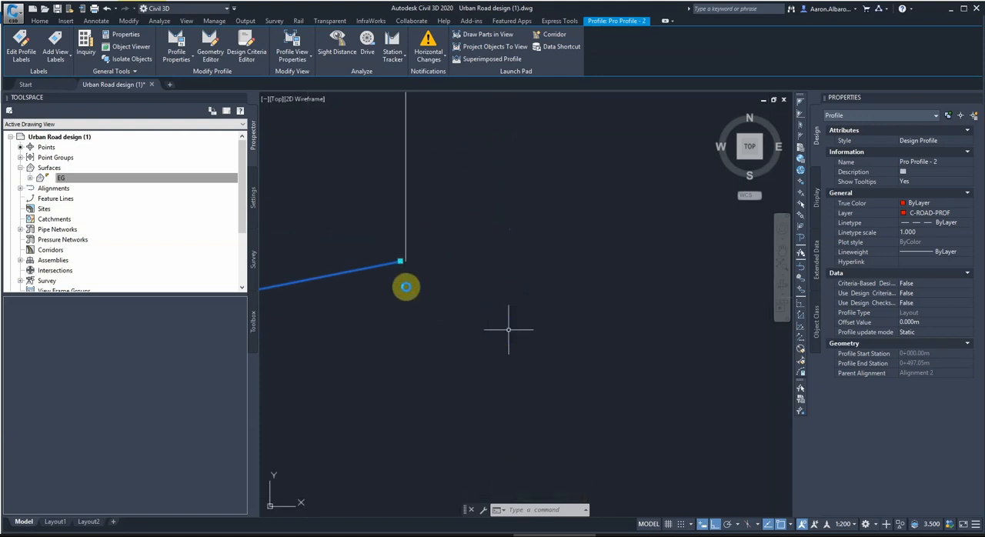
scroll(399, 264, "up", 4)
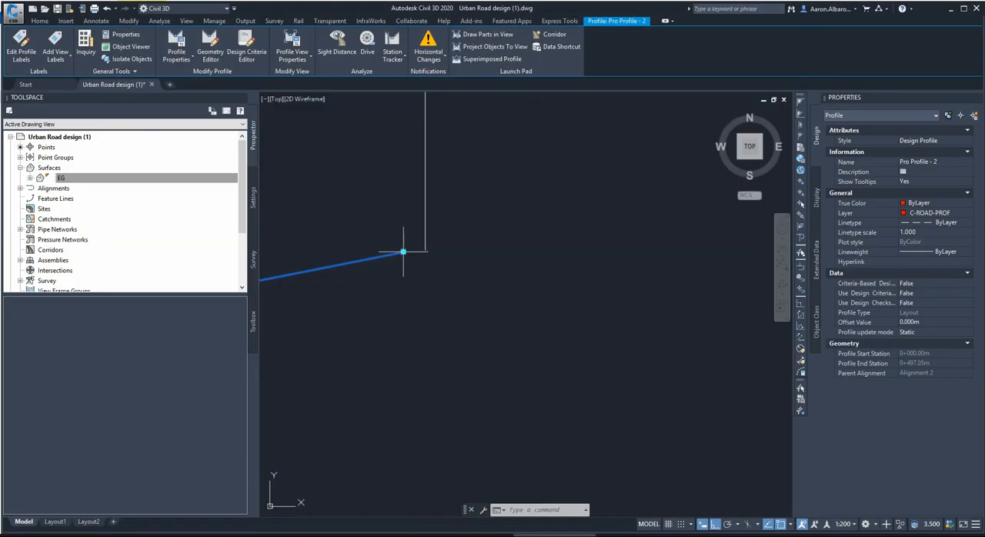
left_click(403, 252)
right_click(439, 252, "shift")
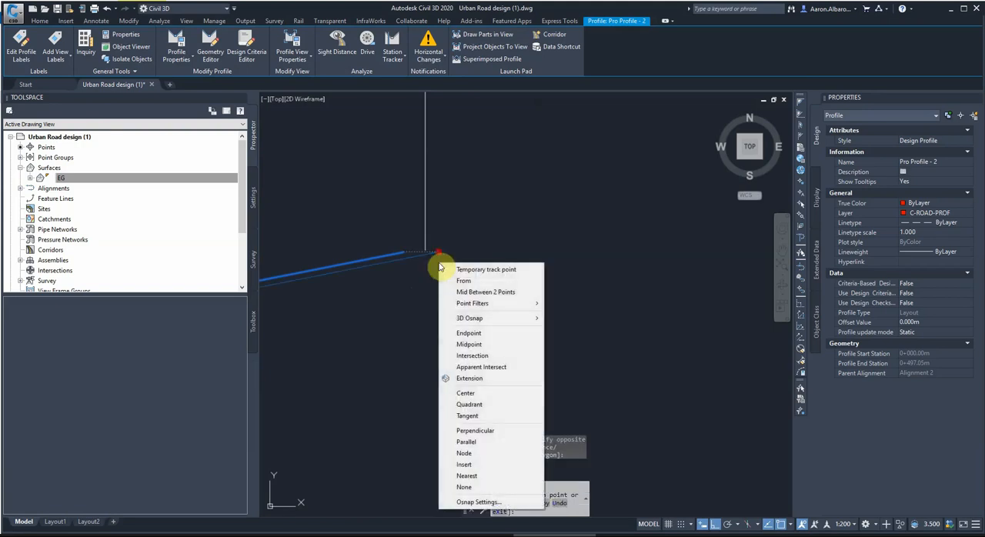
left_click(481, 314)
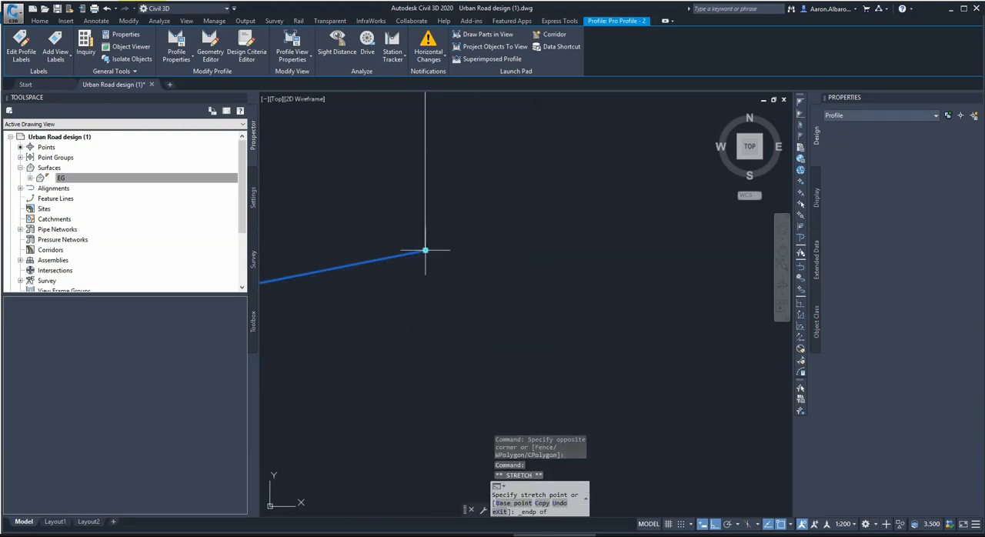
left_click(601, 293)
Examine the start of Pro Profile - 2 for alignment with the start of the existing ground profile.
scroll(585, 283, "up", 2)
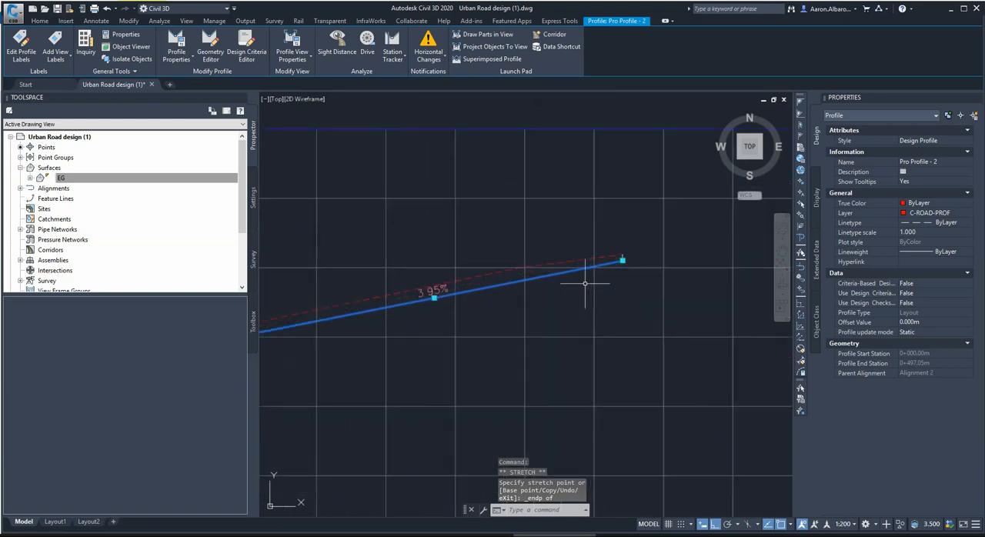
scroll(605, 308, "down", 7)
scroll(347, 335, "up", 5)
scroll(369, 338, "down", 3)
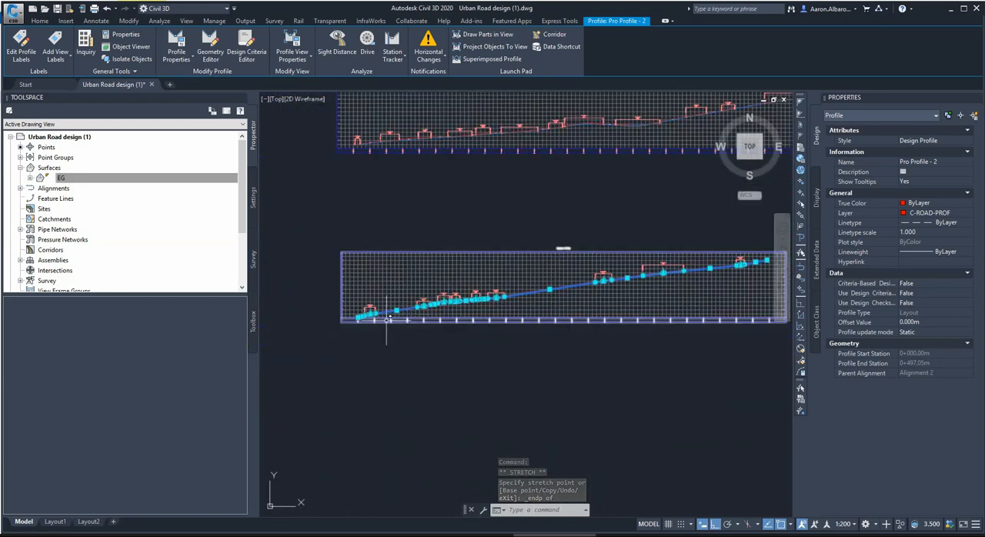
scroll(385, 351, "up", 7)
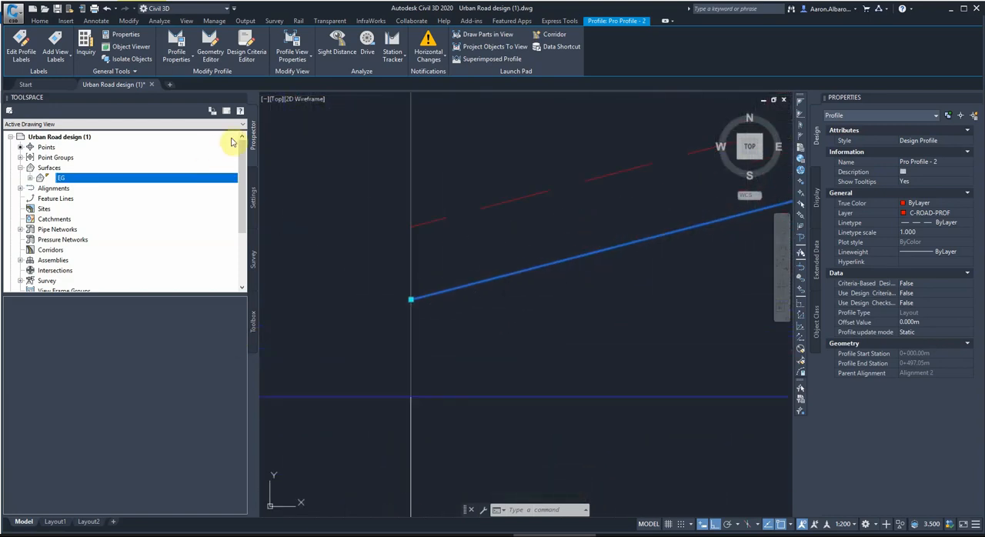
left_click(40, 21)
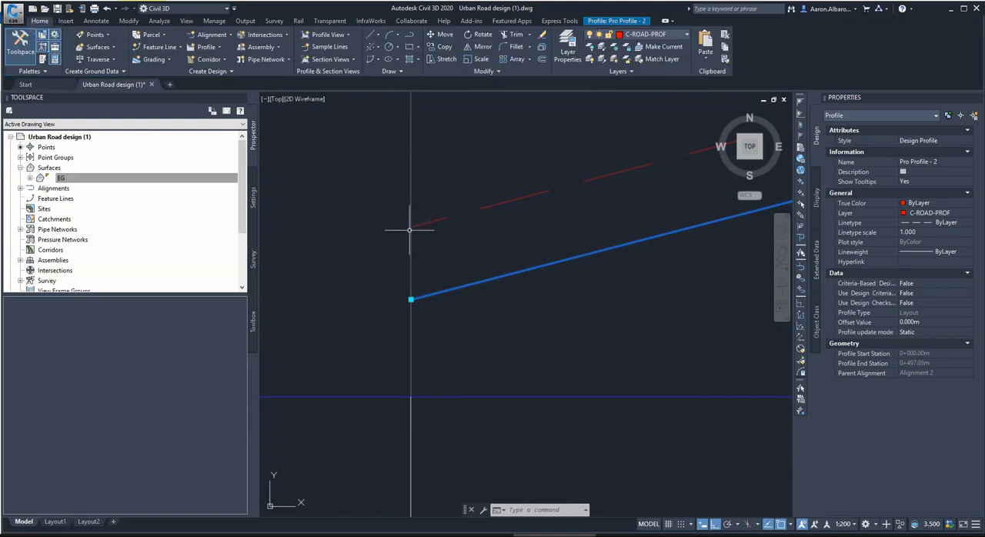
scroll(411, 234, "up", 4)
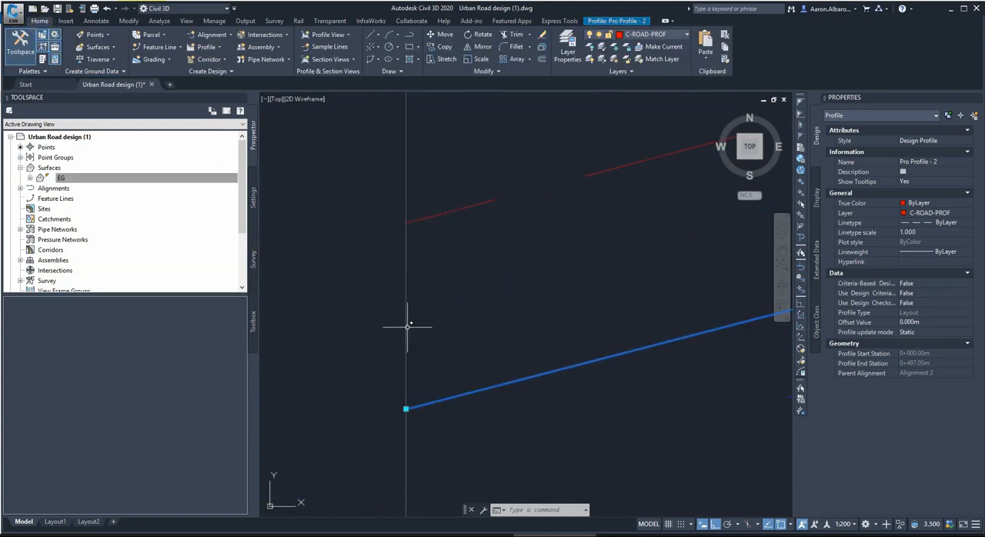
scroll(406, 410, "up", 4)
mouse_move(406, 416)
middle_mouse_down()
mouse_move(406, 431)
mouse_move(412, 389)
middle_mouse_up()
scroll(417, 355, "up", 3)
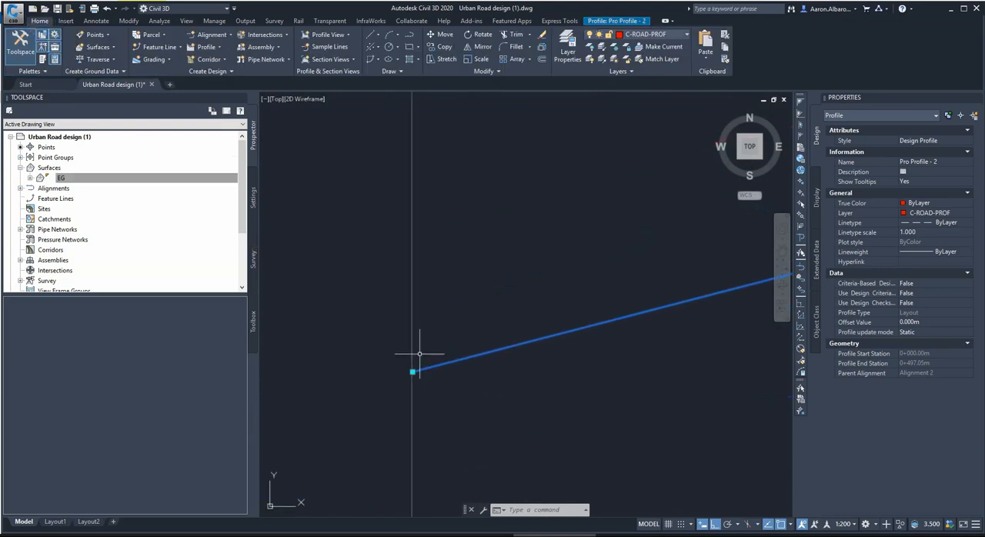
scroll(403, 376, "up", 2)
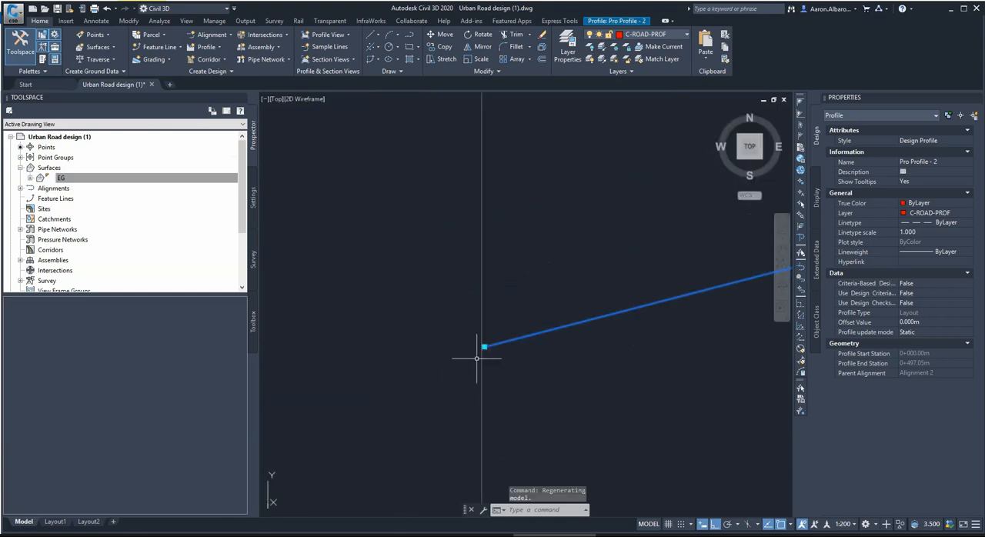
scroll(478, 356, "up", 3)
middle_click_drag(471, 335, 458, 358)
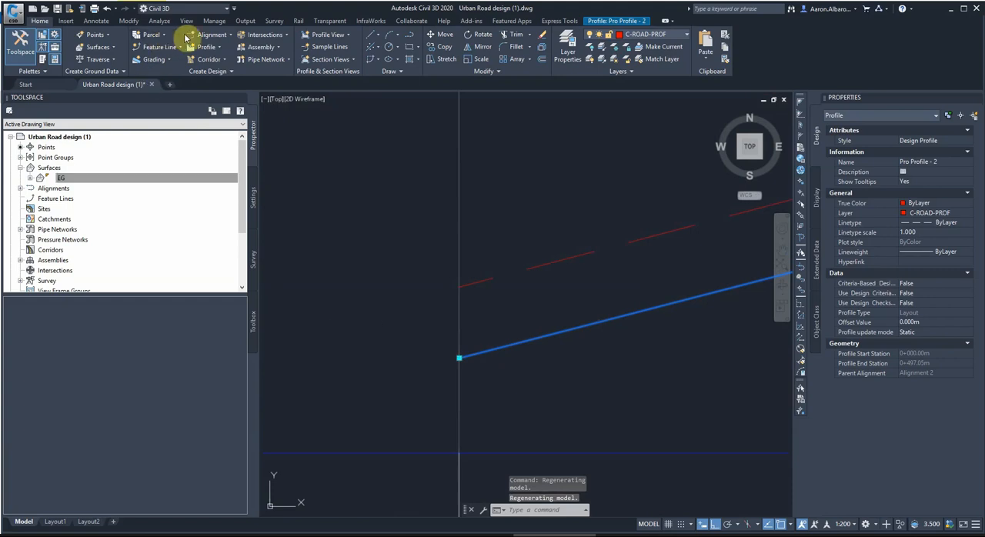
Draw a vertical line from the start endpoint of the existing ground profile down to the start of Pro Profile - 2.
left_click(377, 36)
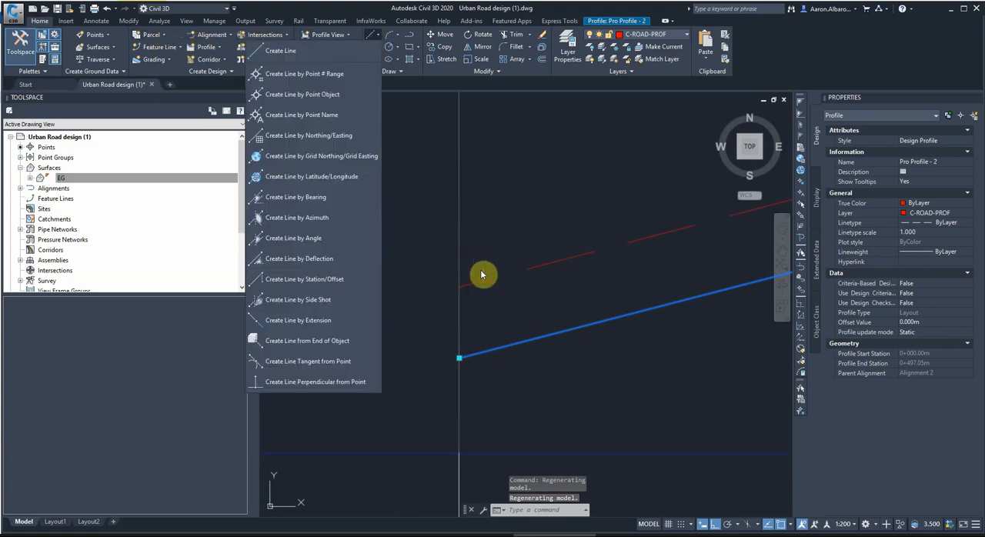
left_click(319, 52)
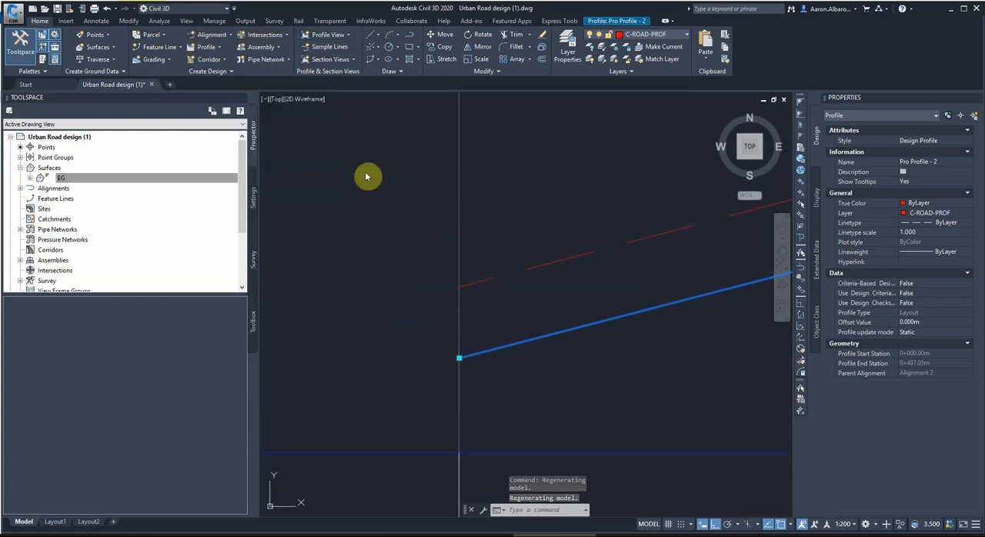
right_click(465, 291, "shift")
left_click(478, 126)
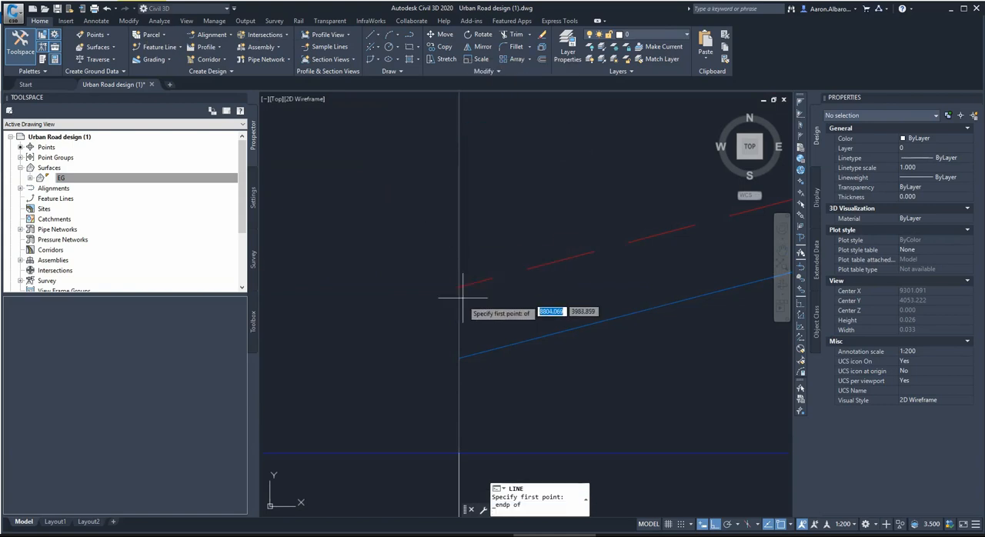
left_click(459, 288)
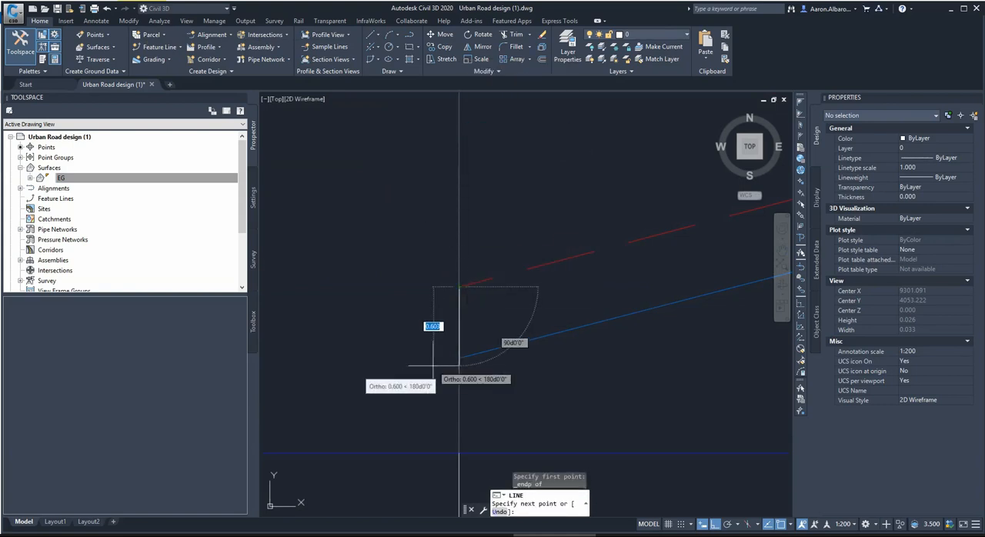
left_click(459, 357)
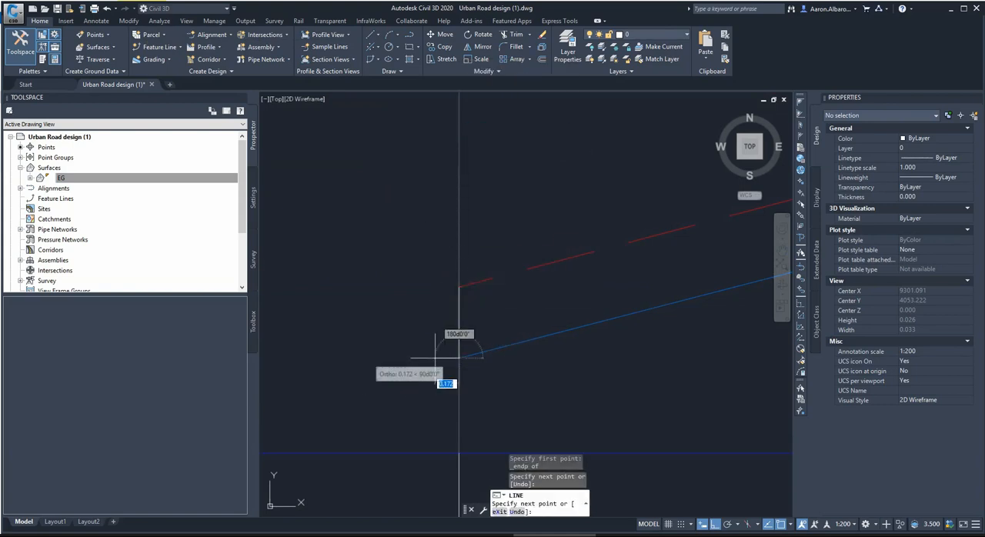
key("Escape")
Stretch the start point of Pro Profile - 2 horizontally aside and snap it back onto the lower endpoint of the vertical line.
left_click(511, 344)
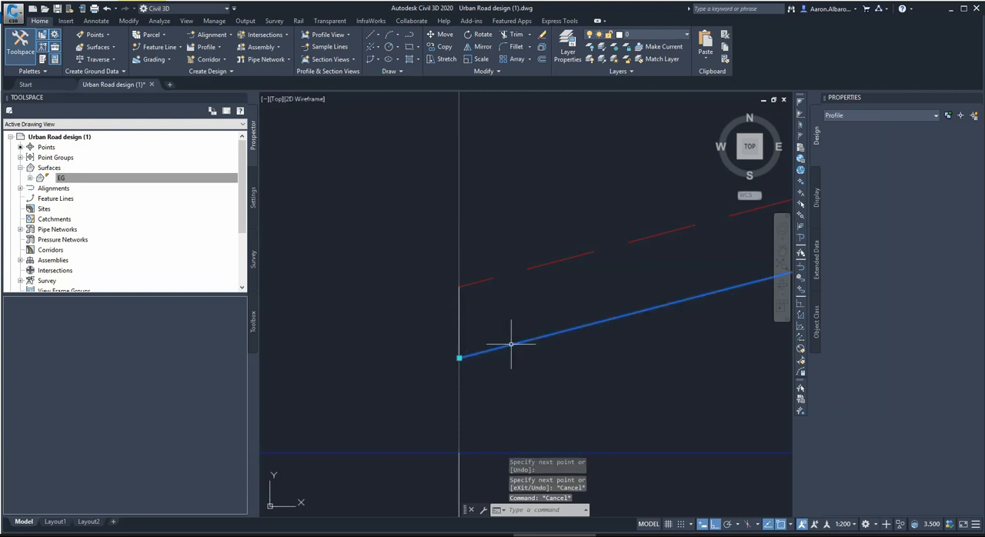
left_click(460, 357)
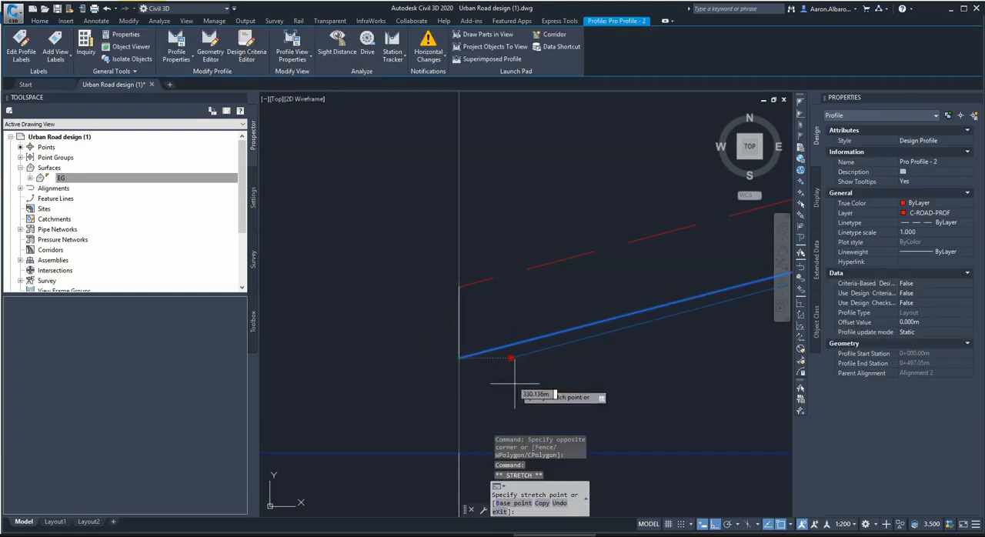
left_click(518, 358)
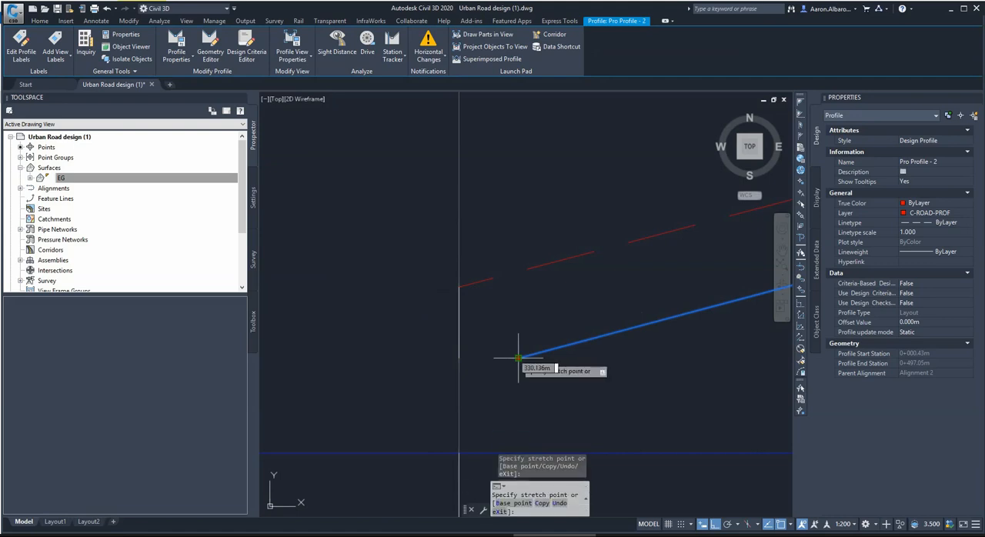
right_click(473, 374, "shift")
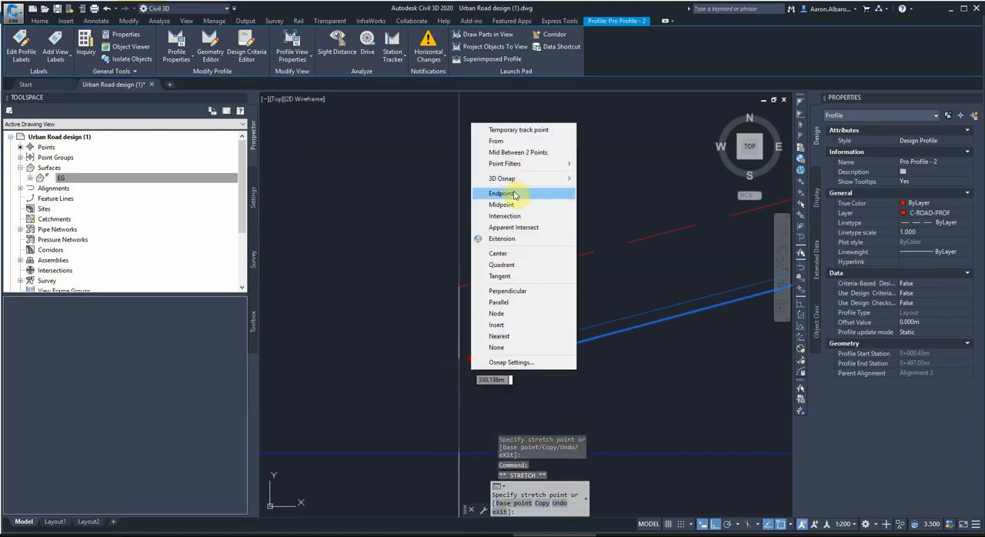
left_click(515, 194)
left_click(459, 358)
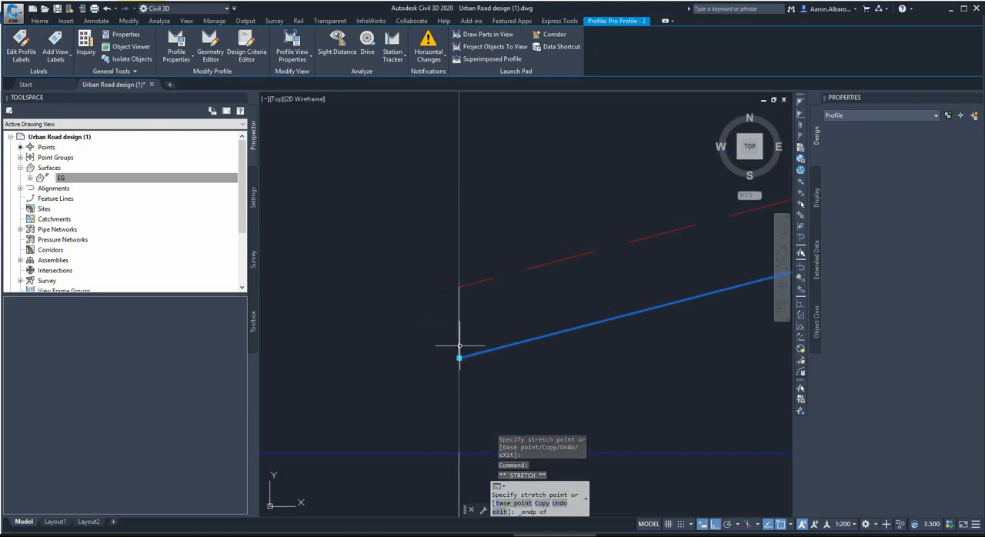
key("Escape")
key("Escape")
Delete the vertical helper lines at the start and at the end of Alignment 2's profiles.
left_click(442, 272)
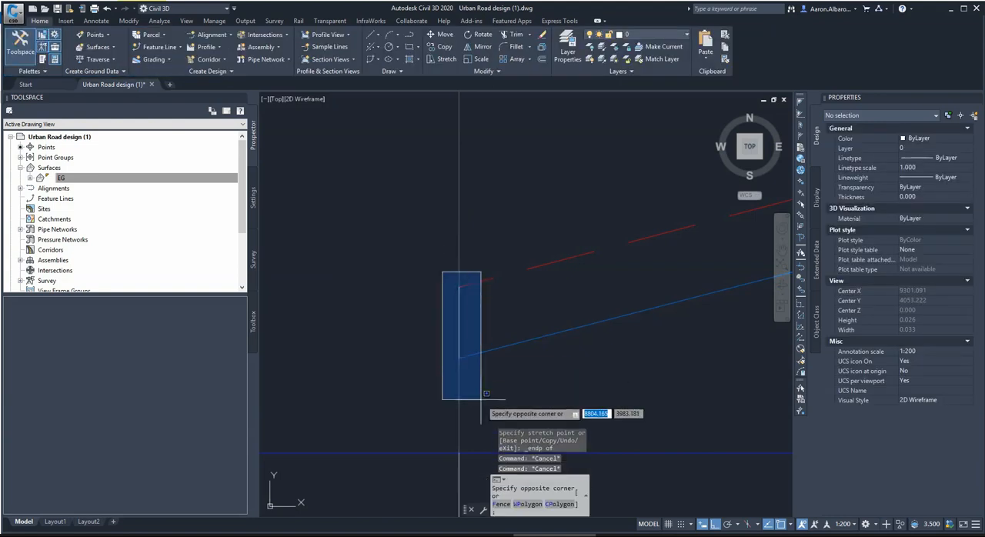
left_click(486, 393)
key("Delete")
scroll(382, 341, "down", 15)
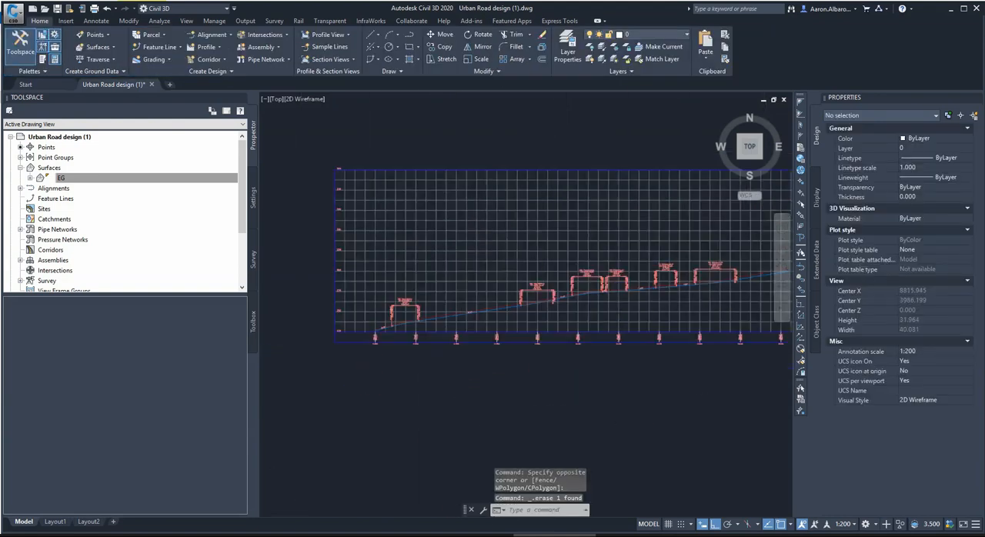
scroll(425, 333, "down", 5)
scroll(641, 296, "up", 5)
scroll(699, 312, "up", 10)
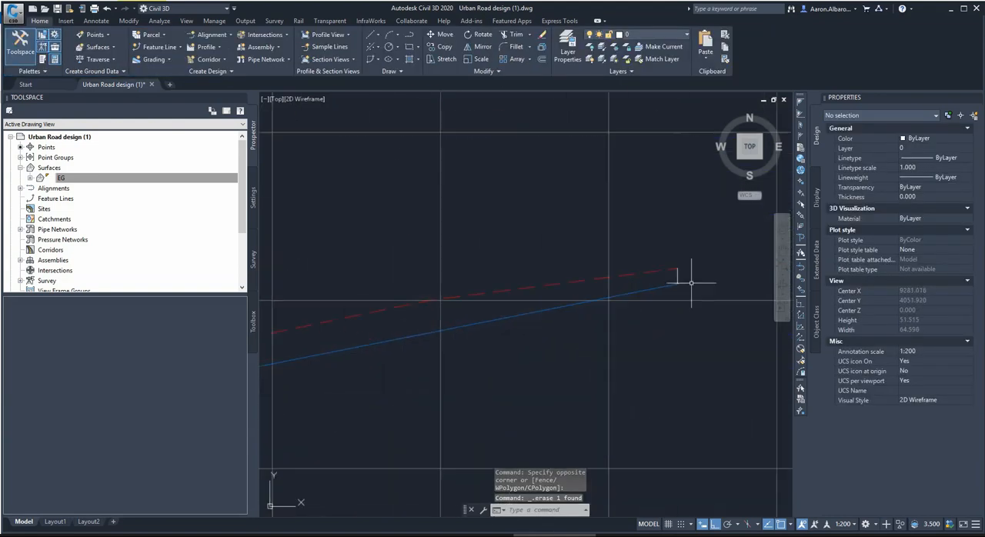
left_click(671, 256)
left_click(692, 297)
key("Delete")
Draw a vertical line from the end of Alignment 1's existing ground profile down to the end of Pro Profile - (1).
scroll(598, 444, "down", 10)
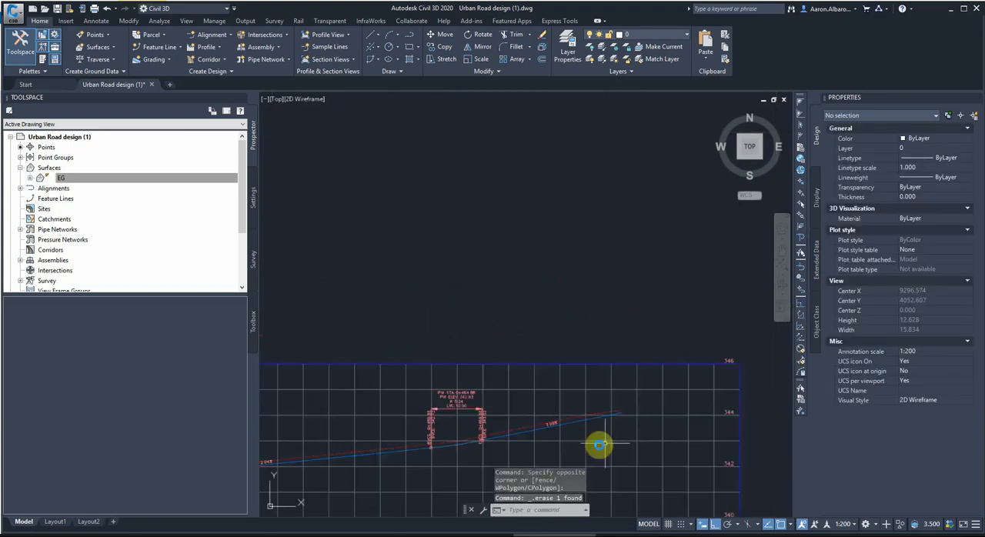
scroll(558, 310, "up", 5)
scroll(559, 310, "up", 10)
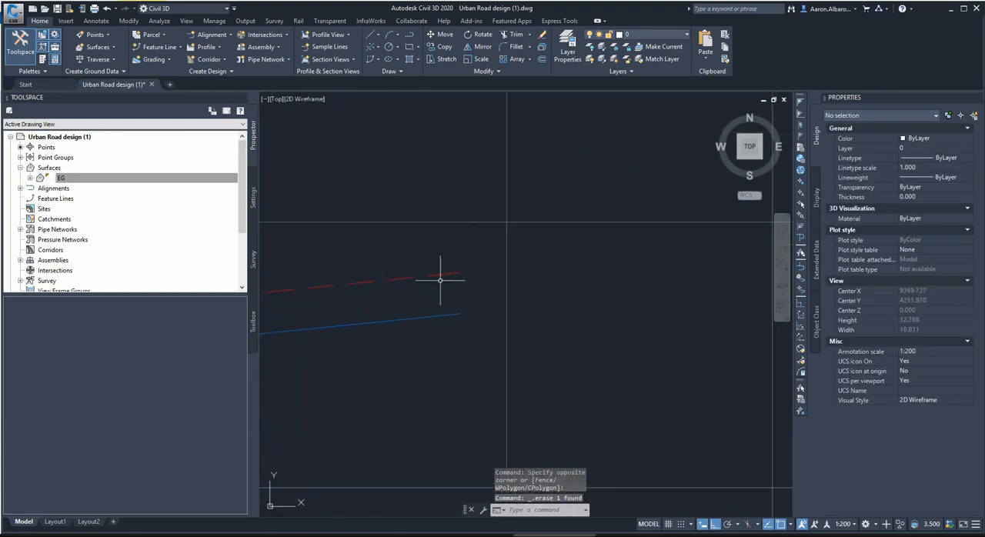
left_click(376, 35)
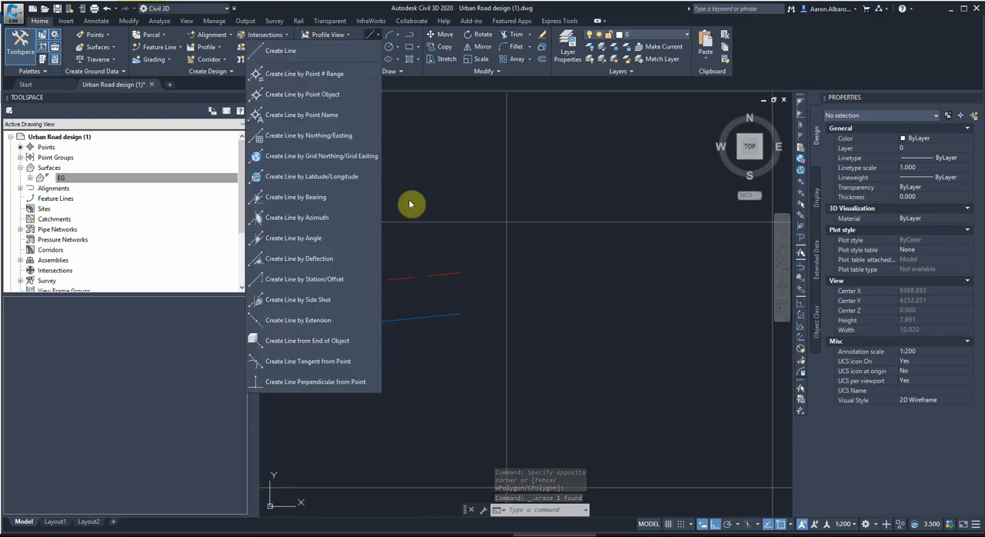
left_click(277, 52)
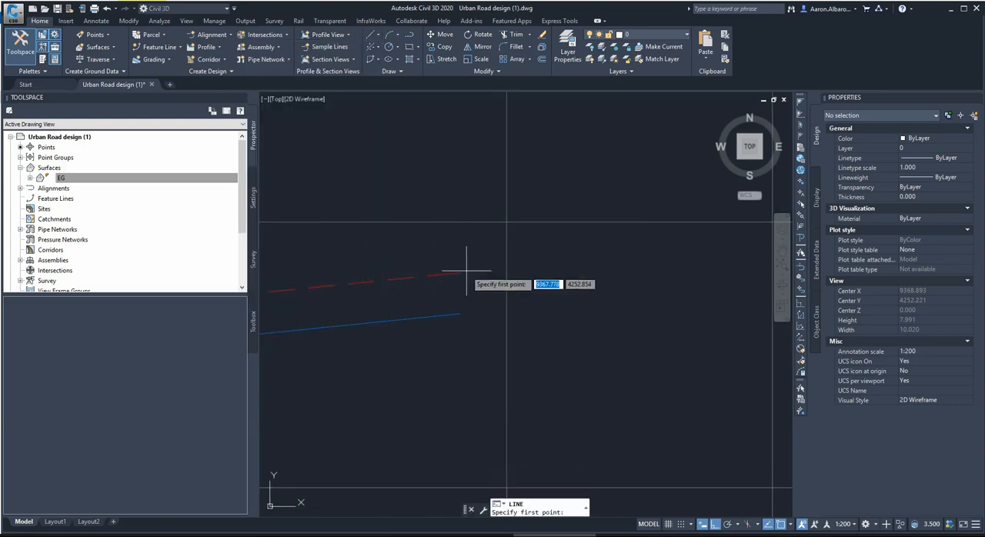
left_click(459, 272)
scroll(473, 319, "up", 6)
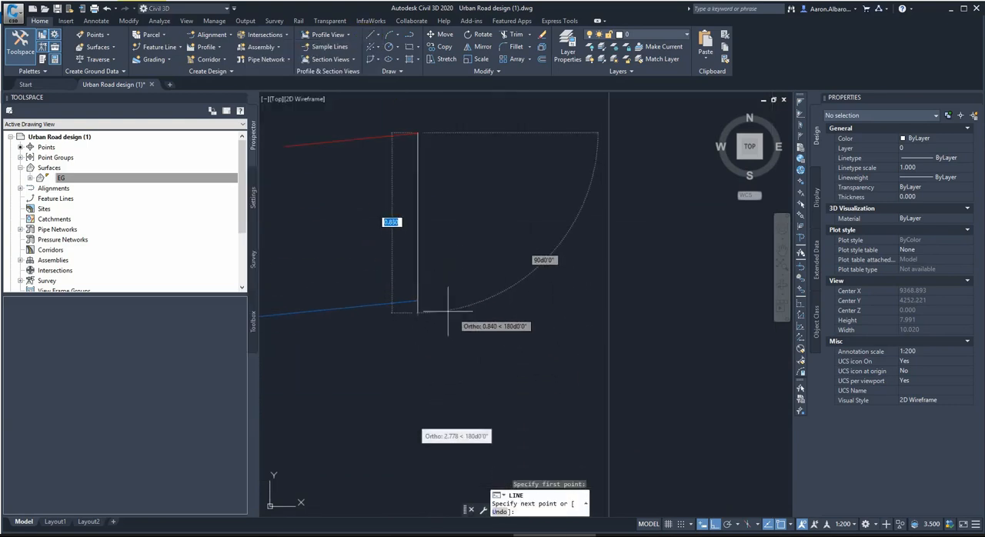
scroll(339, 267, "up", 5)
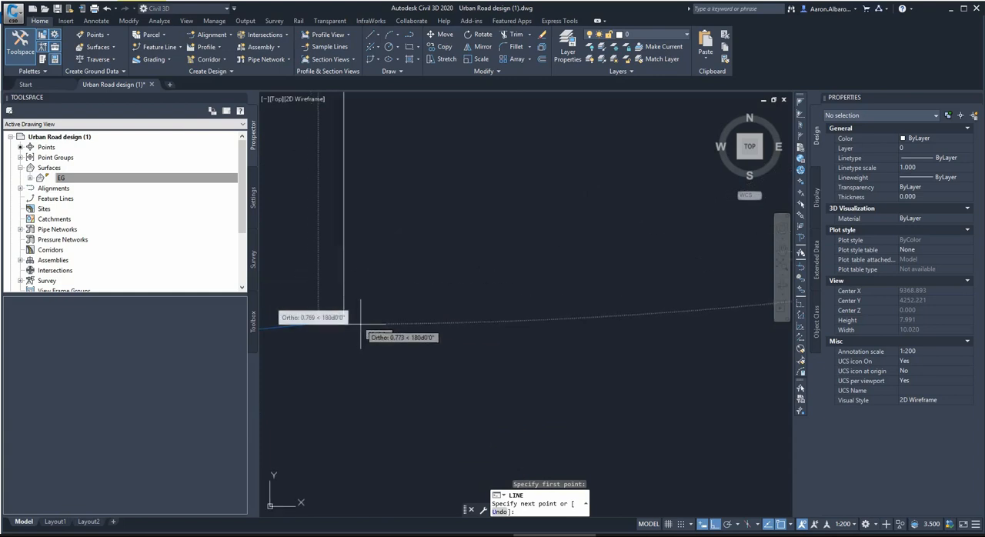
left_click(366, 312)
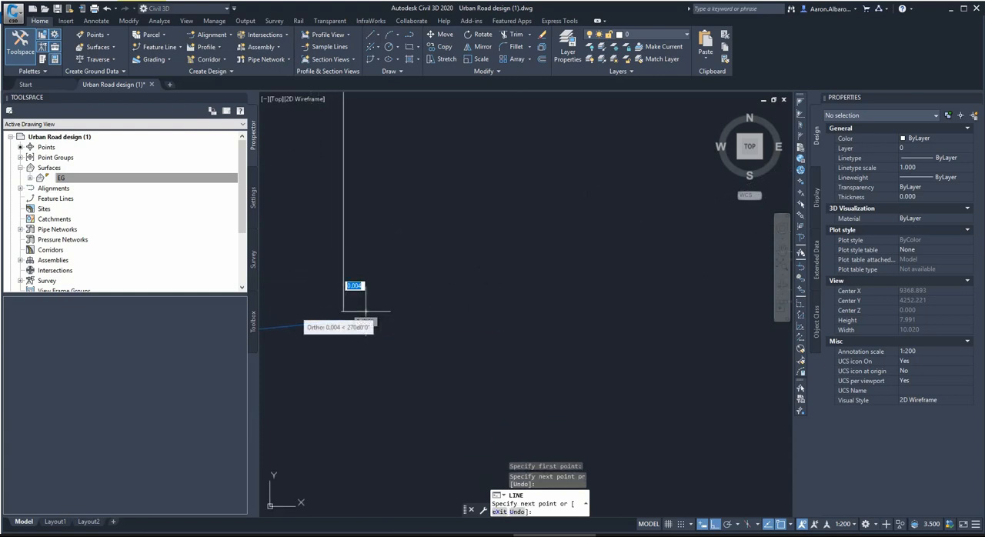
key("ctrl+z")
mouse_move(392, 331)
middle_mouse_down()
mouse_move(457, 305)
mouse_move(471, 286)
mouse_move(419, 277)
middle_mouse_up()
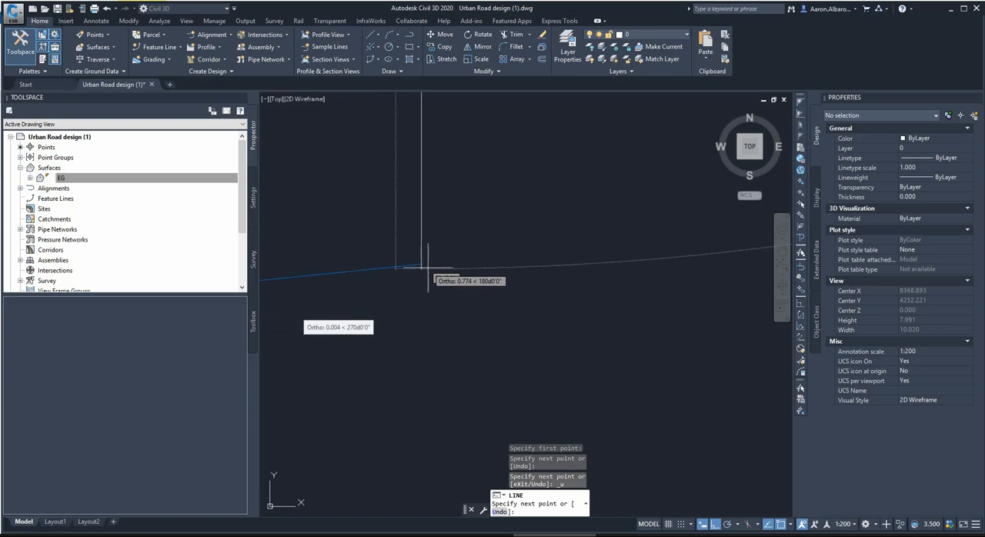
key("Escape")
key("Escape")
Stretch the end point of Pro Profile - (1) horizontally aside and snap it back onto the lower endpoint of the vertical line.
left_click(405, 311)
left_click(380, 260)
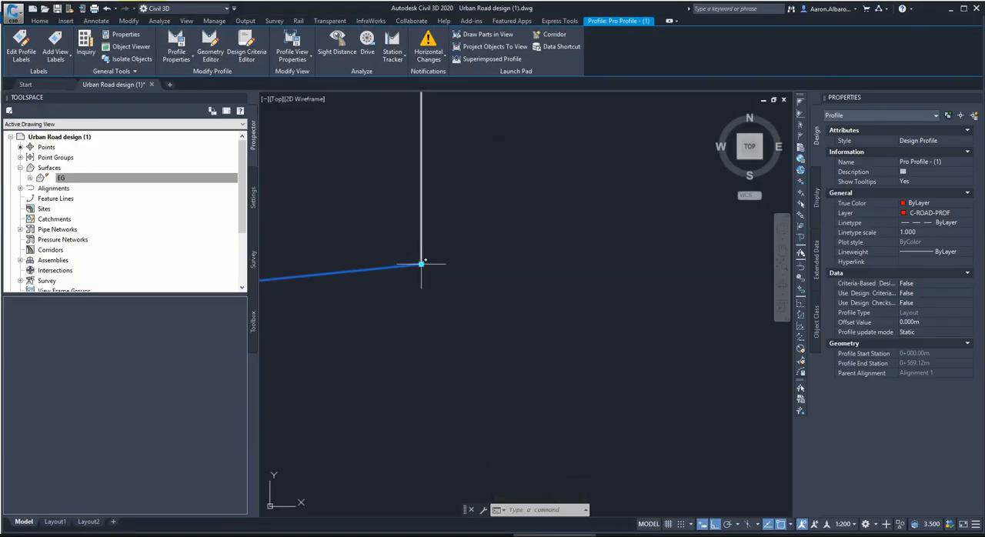
left_click(421, 264)
left_click(350, 264)
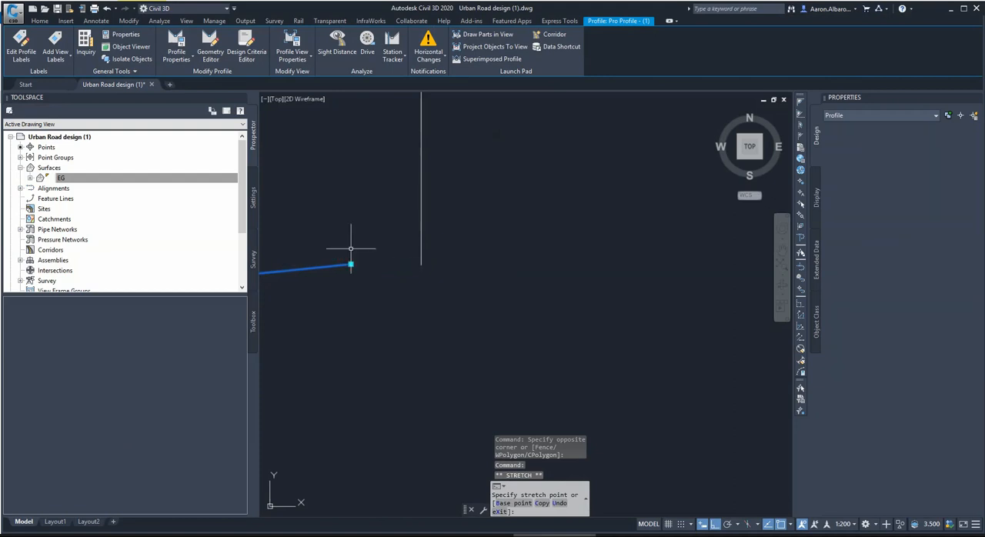
left_click(351, 264)
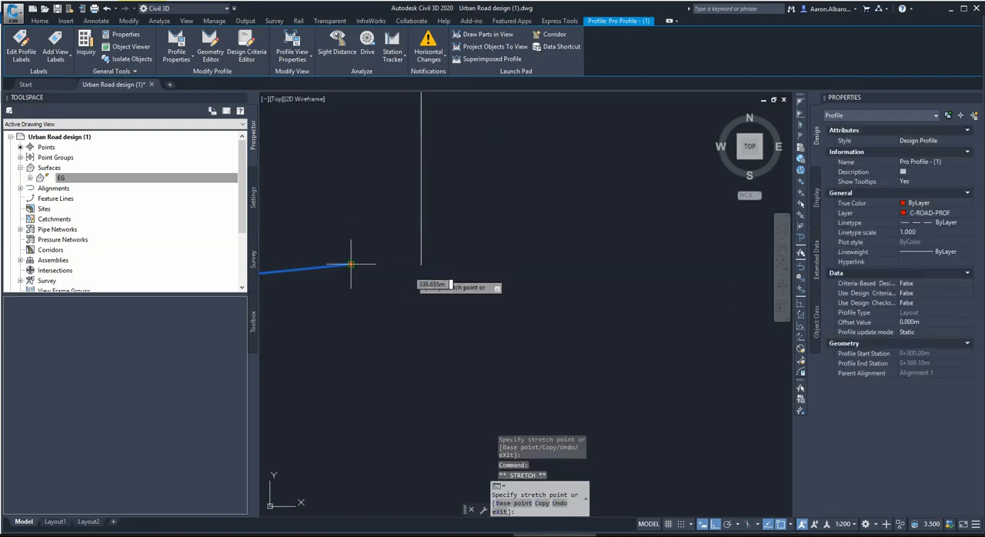
right_click(412, 274, "shift")
left_click(441, 345)
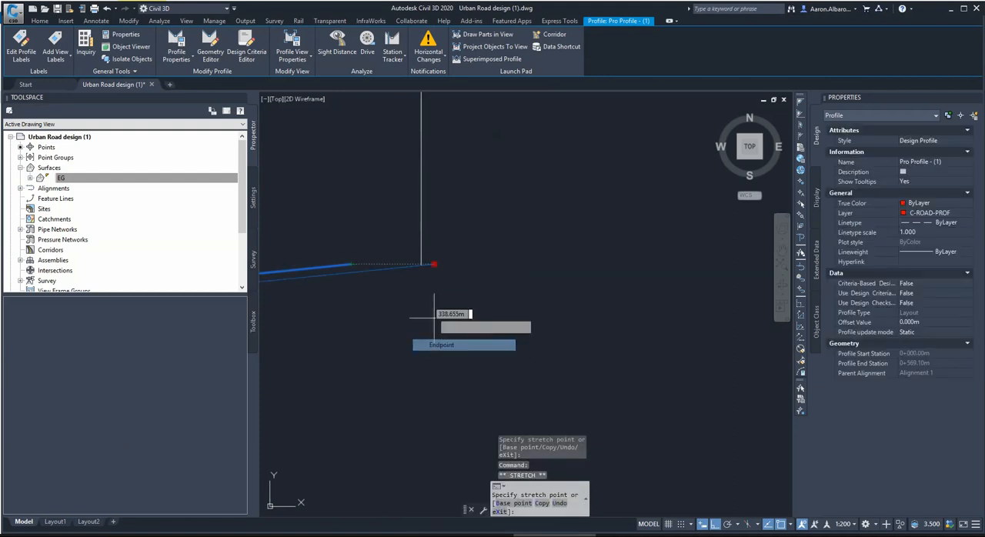
left_click(421, 264)
scroll(610, 308, "down", 1)
scroll(610, 308, "down", 4)
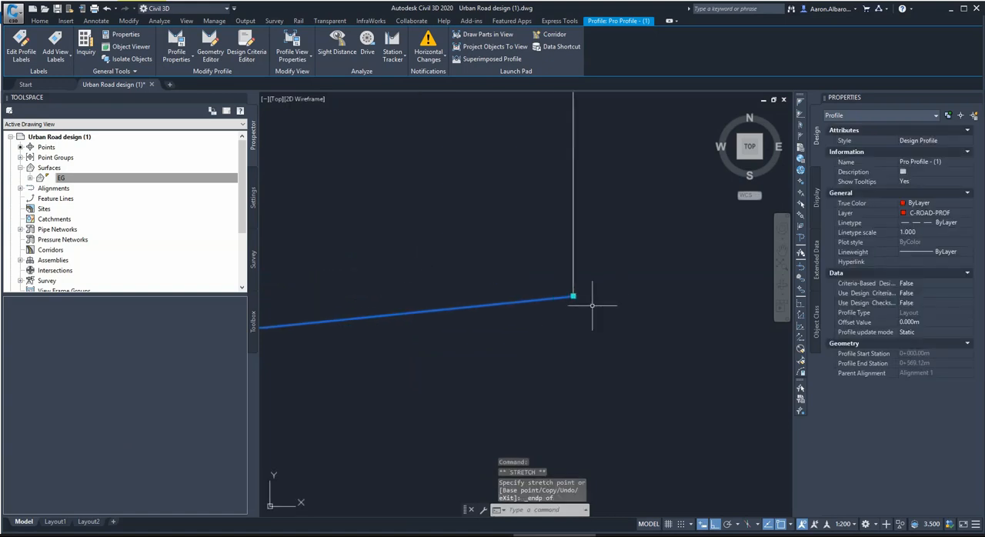
scroll(456, 351, "up", 5)
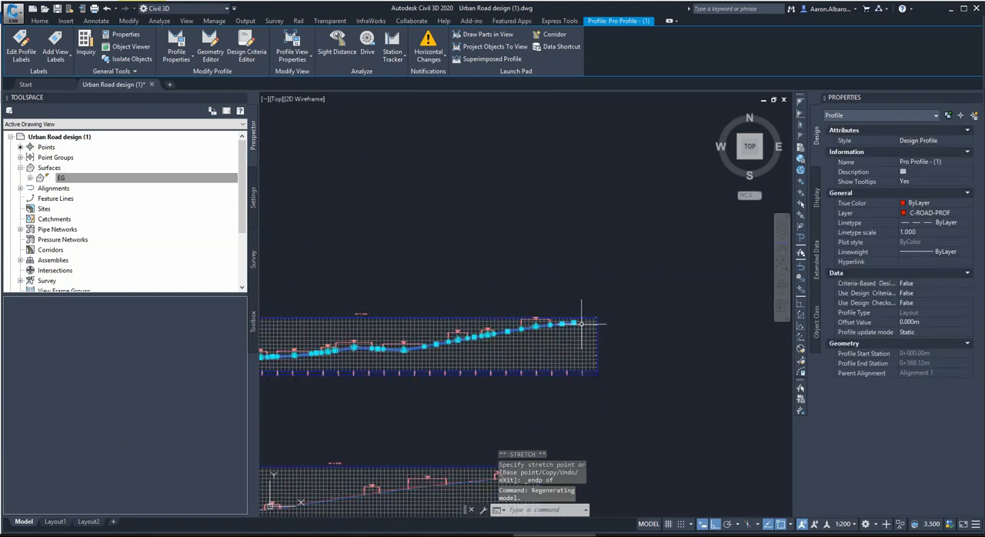
scroll(371, 346, "up", 6)
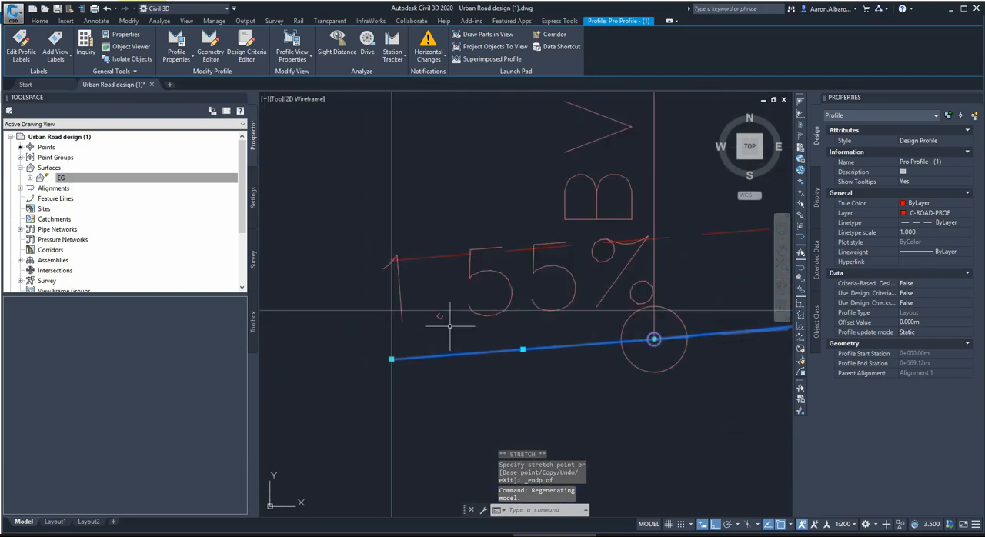
left_click(40, 20)
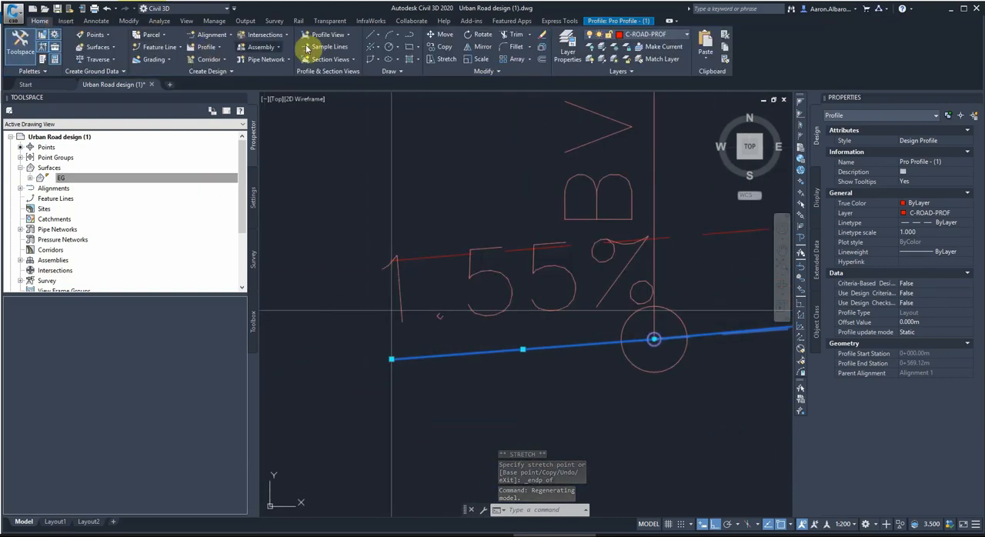
left_click(377, 35)
left_click(283, 51)
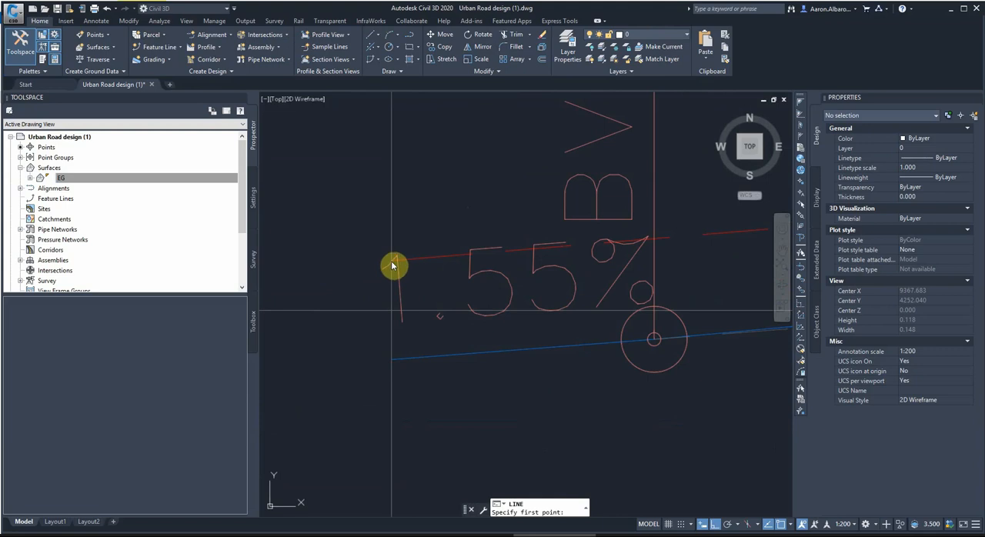
scroll(392, 265, "up", 3)
left_click(352, 261)
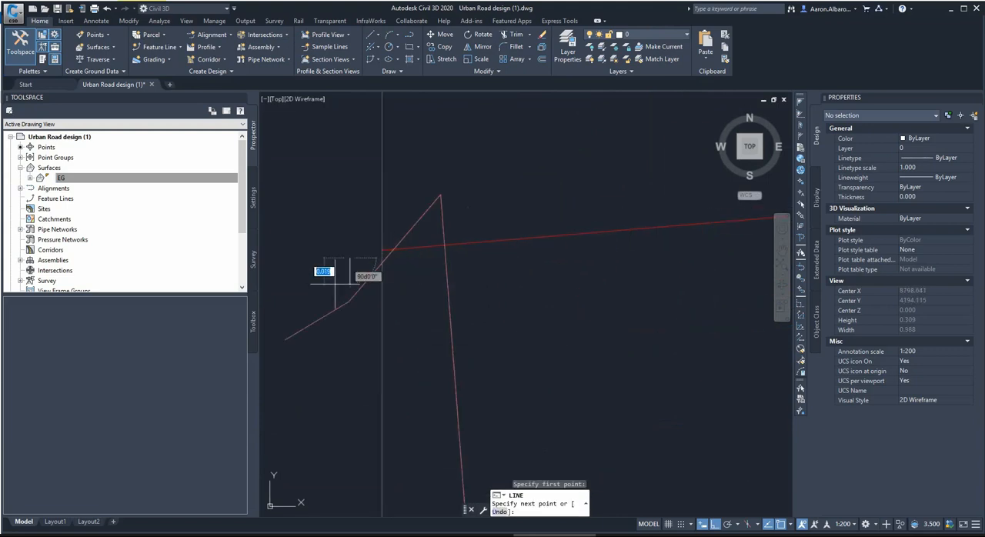
key("Escape")
key("Return")
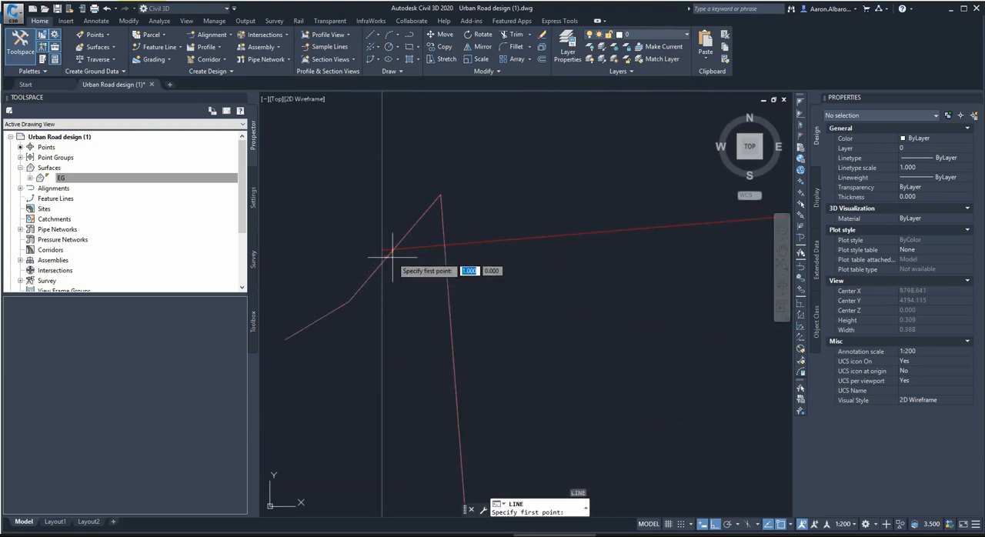
left_click(383, 251)
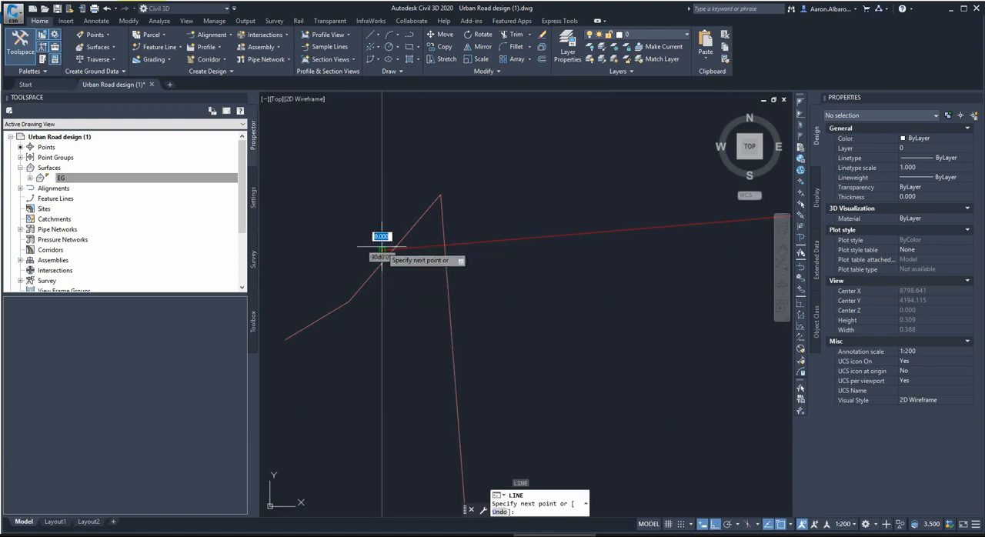
scroll(384, 278, "up", 3)
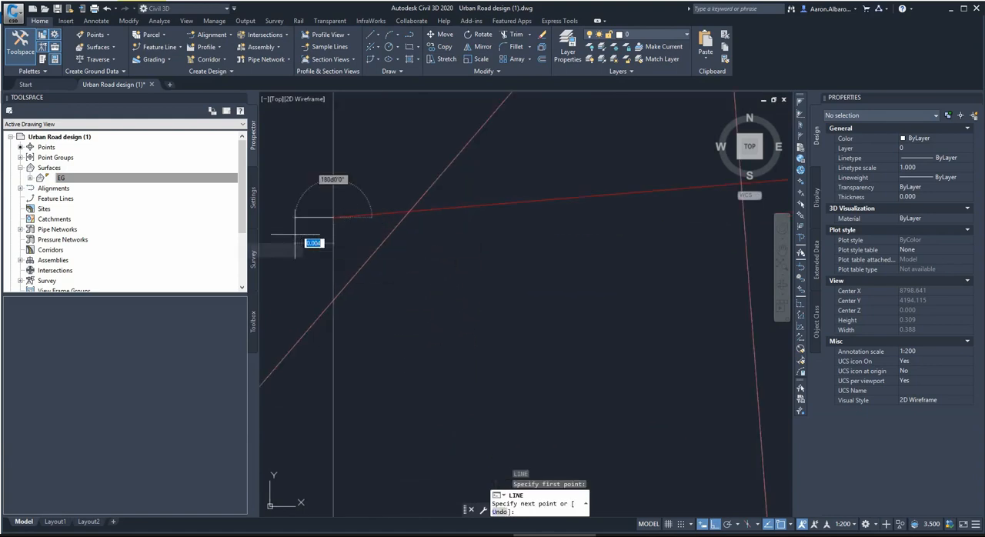
key("Escape")
scroll(385, 269, "up", 3)
right_click(400, 300, "shift")
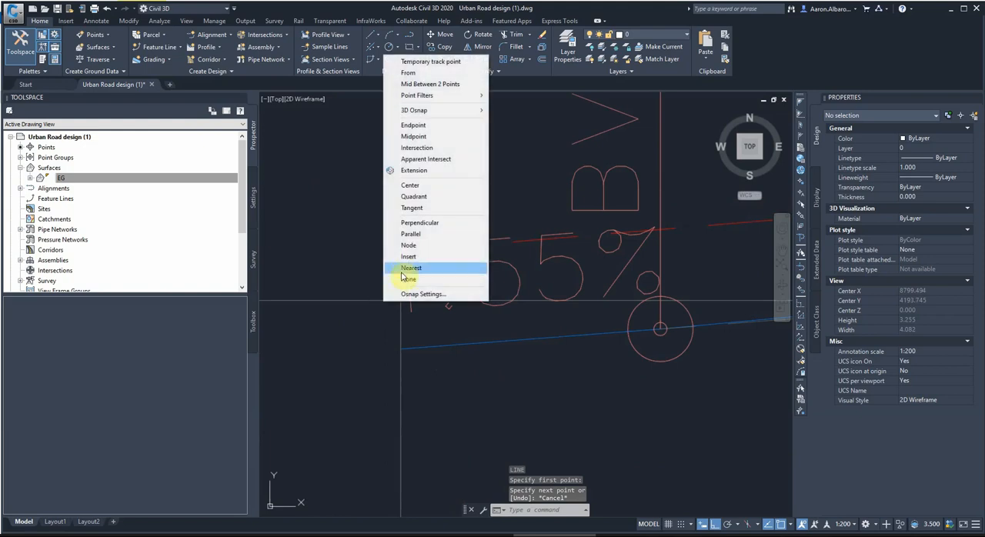
left_click(415, 124)
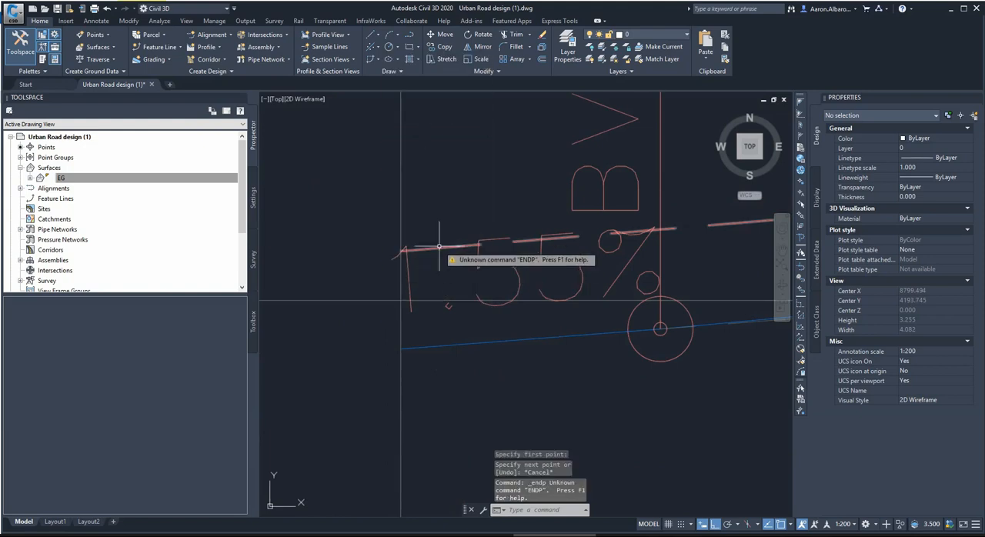
Draw a vertical line from the start endpoint of Alignment 1's existing ground profile down to the start of Pro Profile - (1).
left_click(377, 35)
left_click(316, 47)
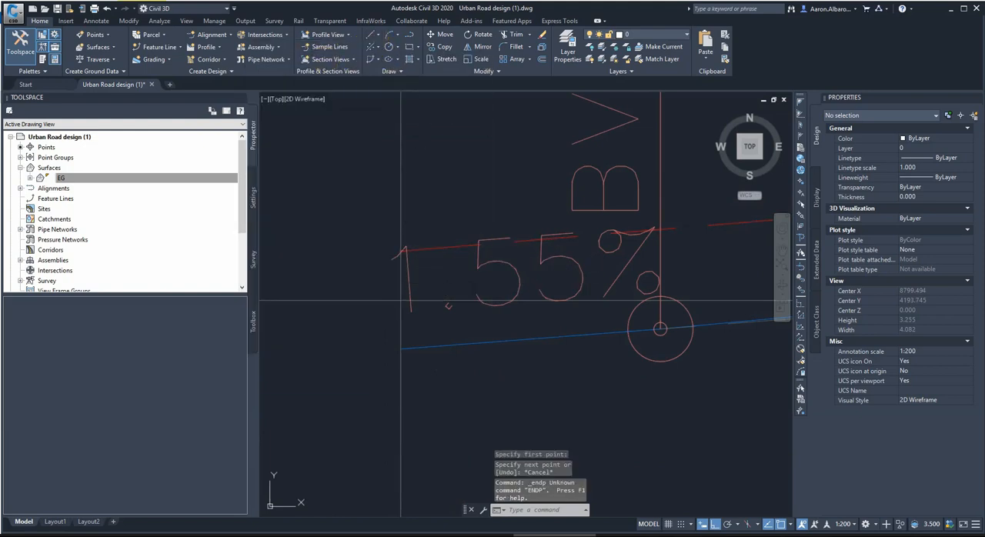
right_click(462, 242, "shift")
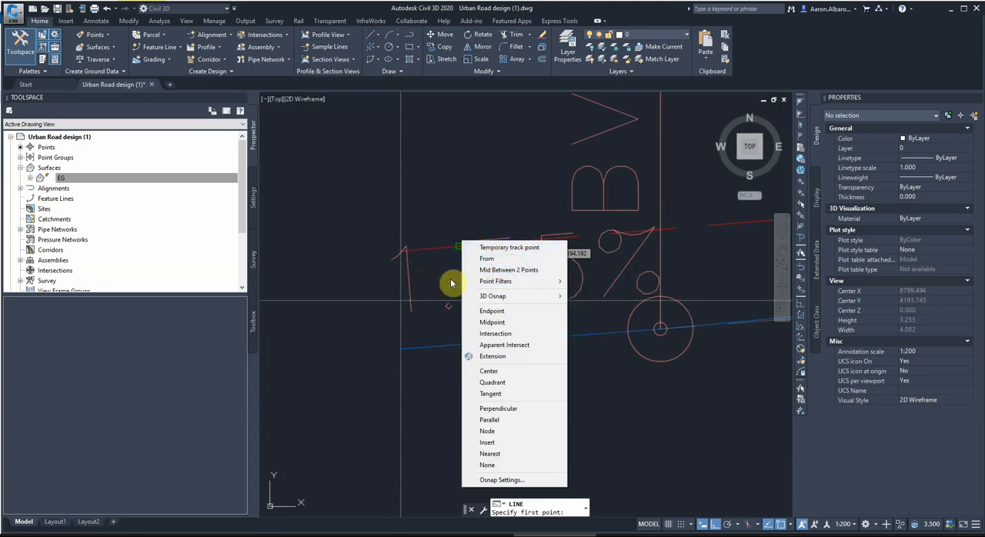
left_click(492, 310)
left_click(401, 248)
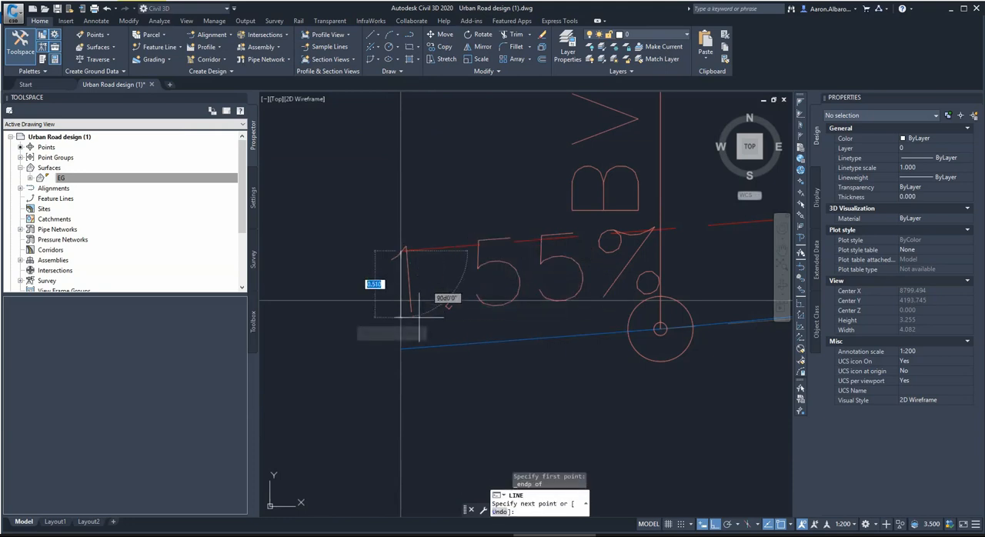
left_click(401, 349)
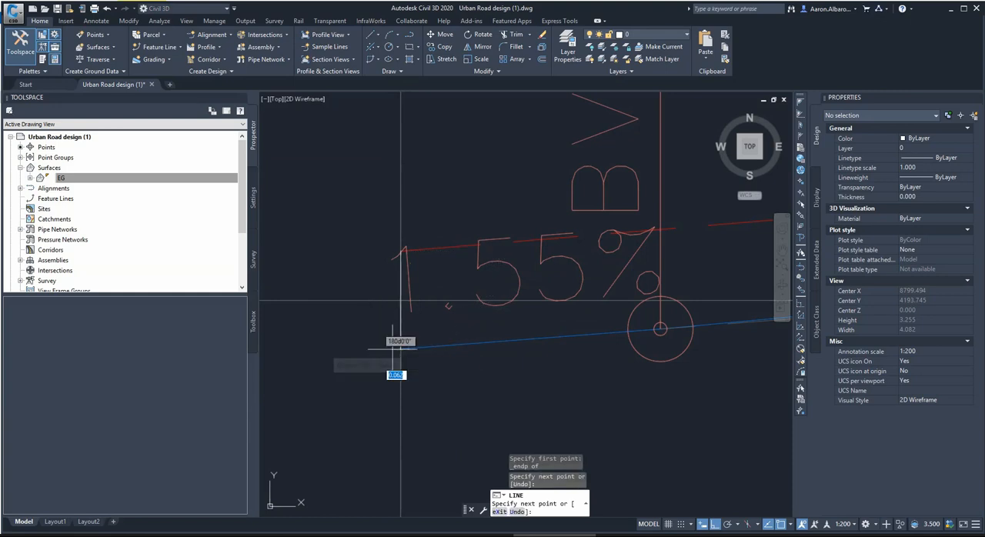
key("Escape")
key("Escape")
Stretch the start point of Pro Profile - (1) horizontally aside and snap it back onto the lower endpoint of the vertical line.
left_click(437, 340)
left_click(436, 360)
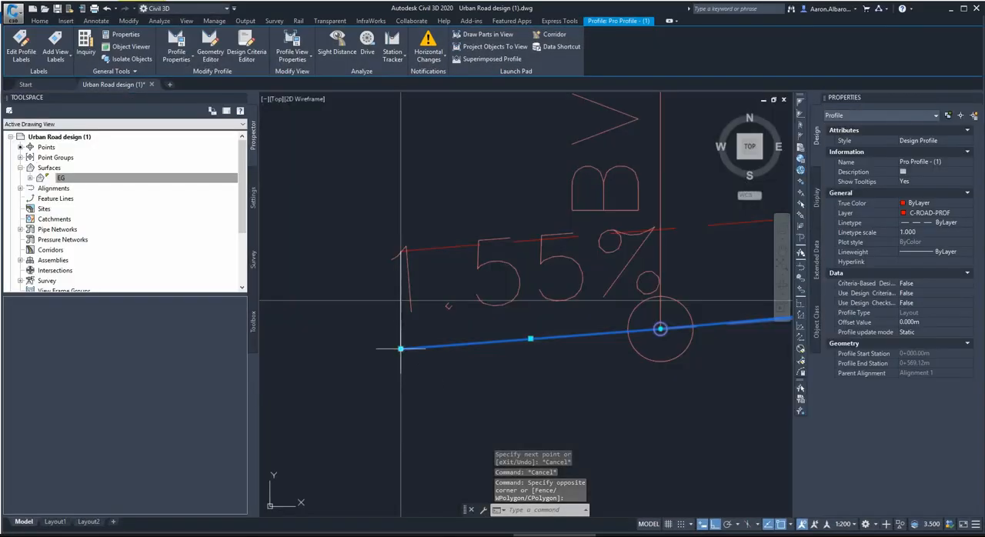
left_click(400, 348)
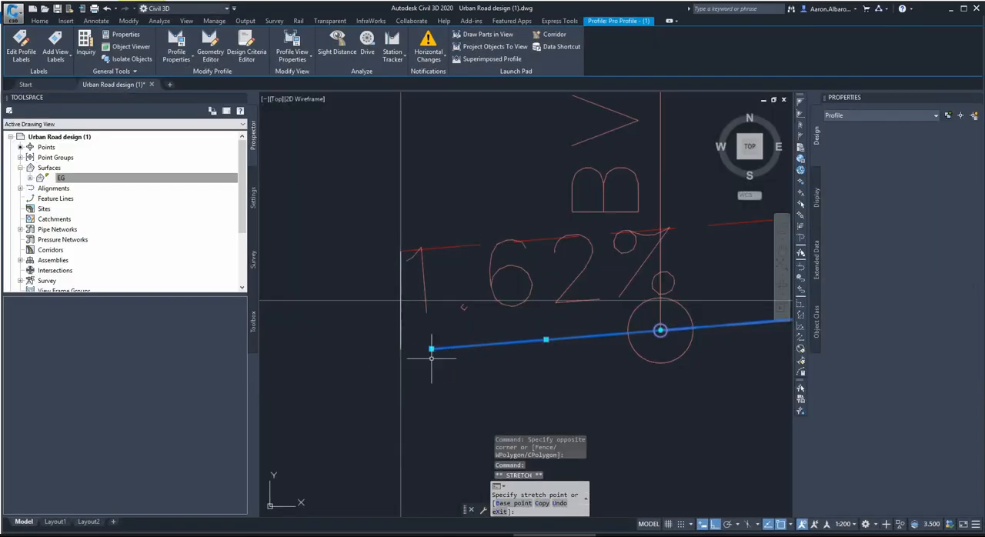
right_click(398, 347, "shift")
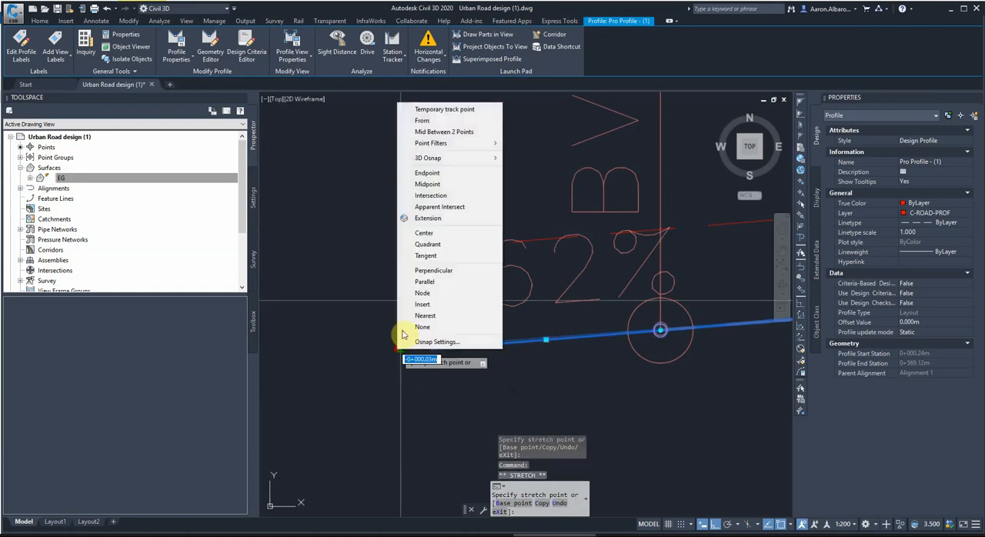
left_click(427, 172)
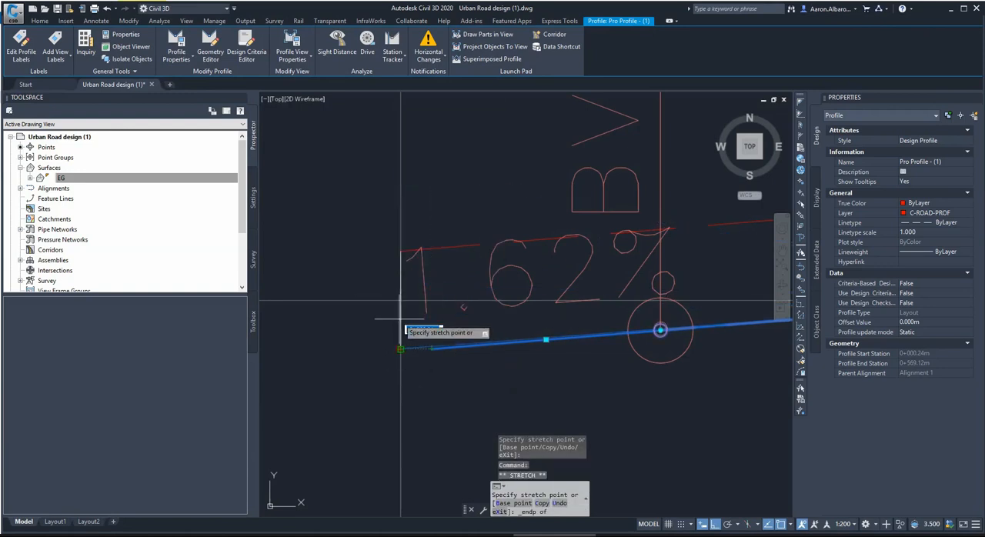
left_click(400, 346)
key("Escape")
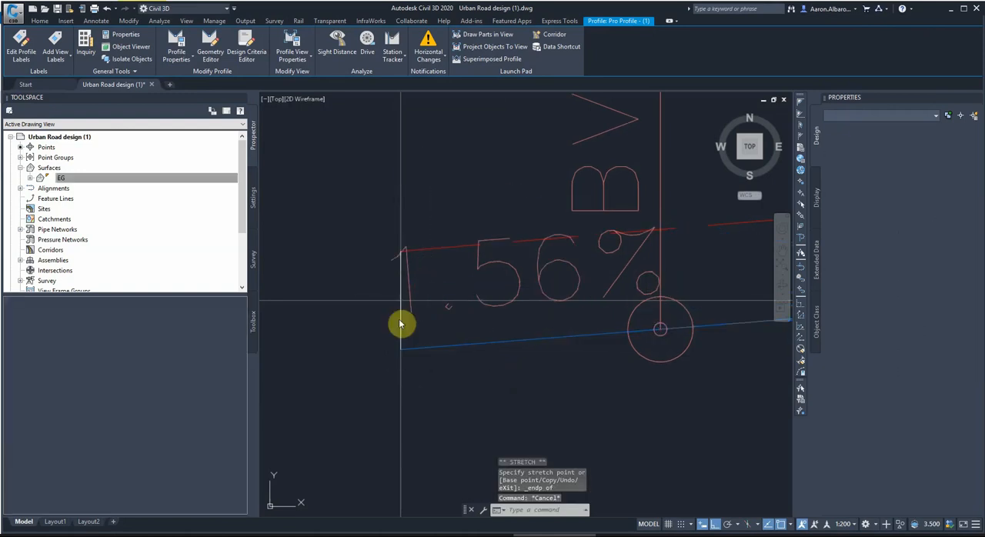
Delete the vertical helper line at the start of Alignment 1's profiles.
left_click(397, 229)
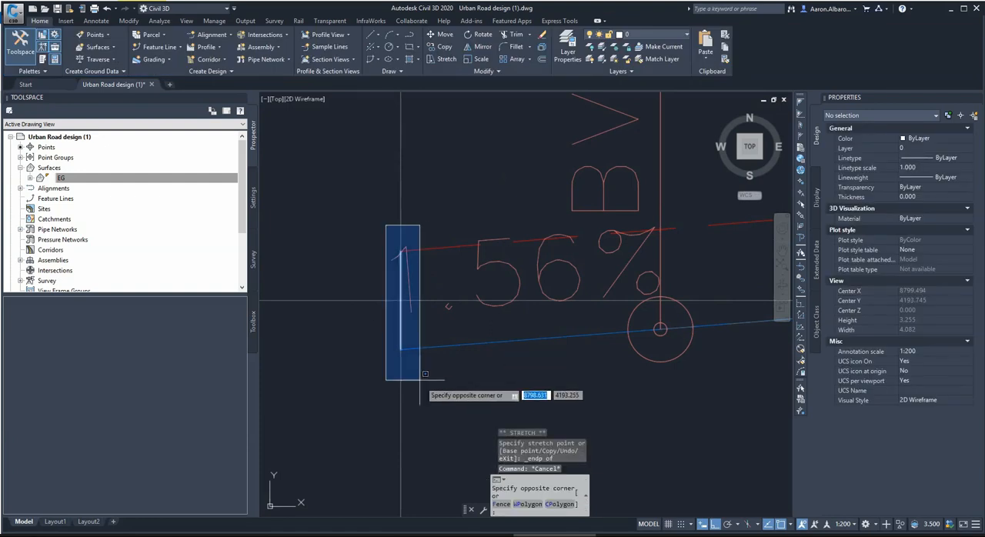
left_click(424, 390)
key("Delete")
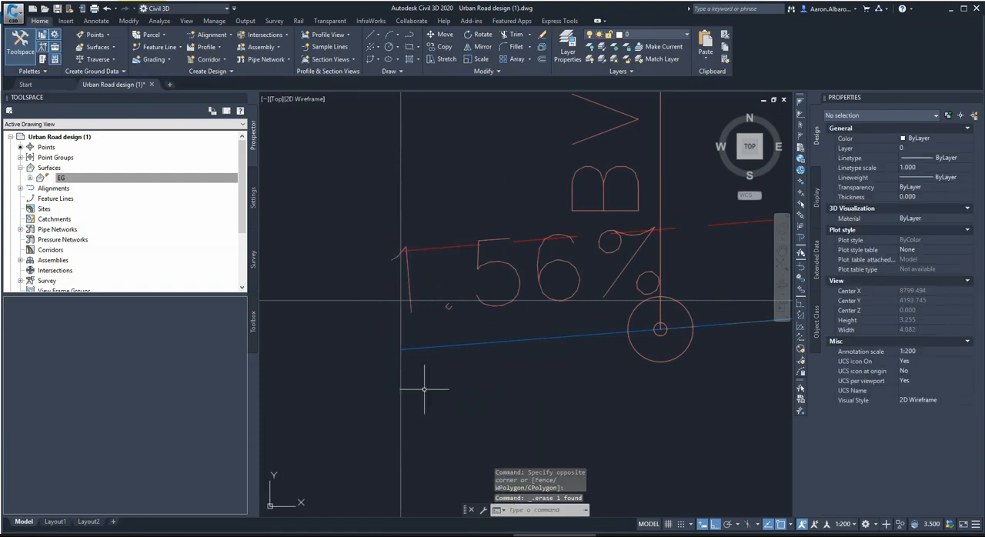
scroll(424, 390, "down", 5)
scroll(419, 245, "down", 3)
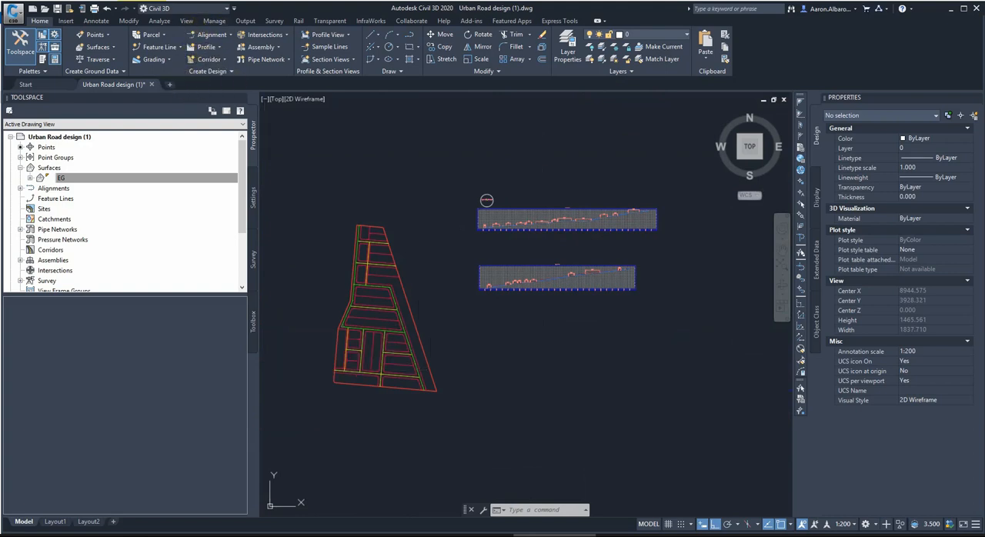
Create a corridor from Alignment 1 and Pro Profile - (1) with Assembly -1 General, target surface EG, and baseline and region parameters enabled.
left_click(209, 59)
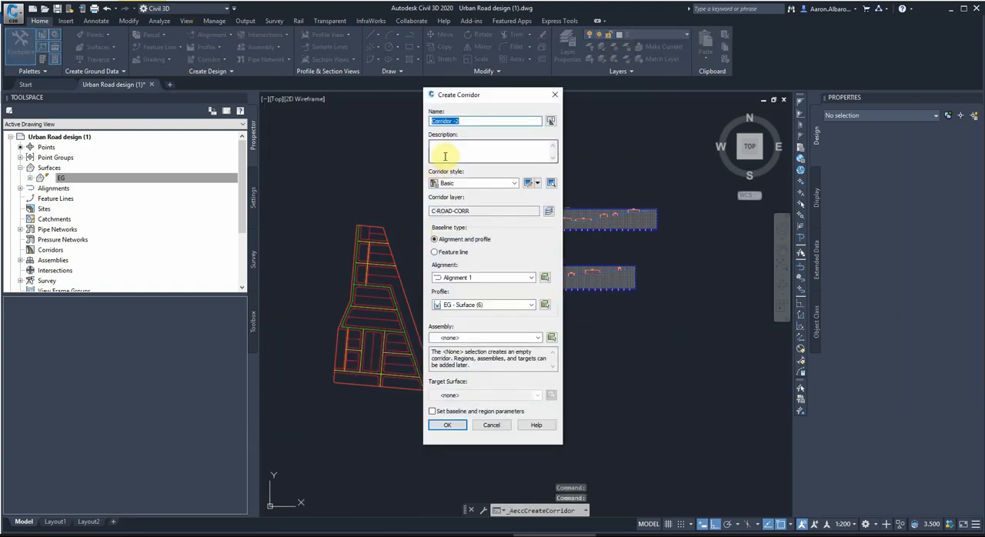
left_click(448, 278)
left_click(451, 285)
left_click(452, 307)
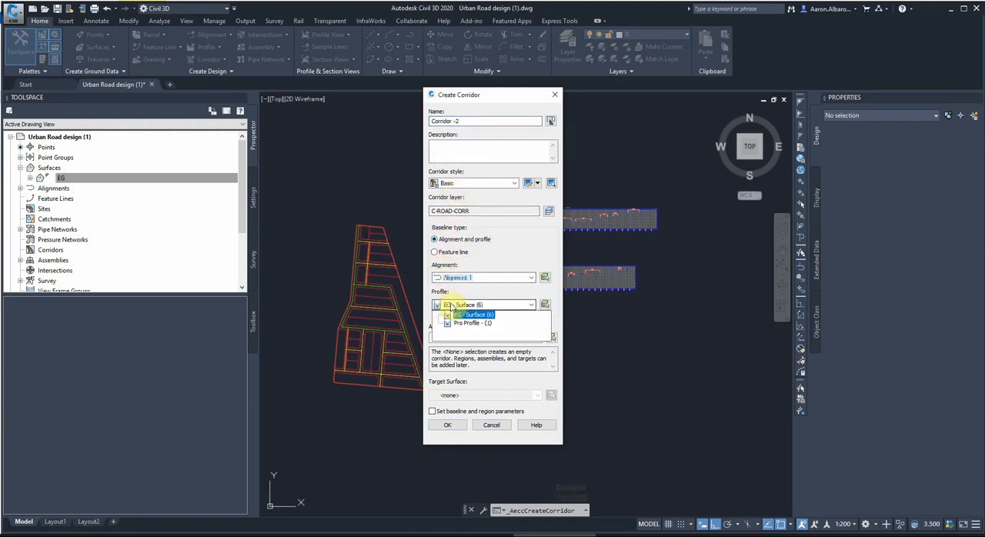
left_click(458, 323)
left_click(452, 338)
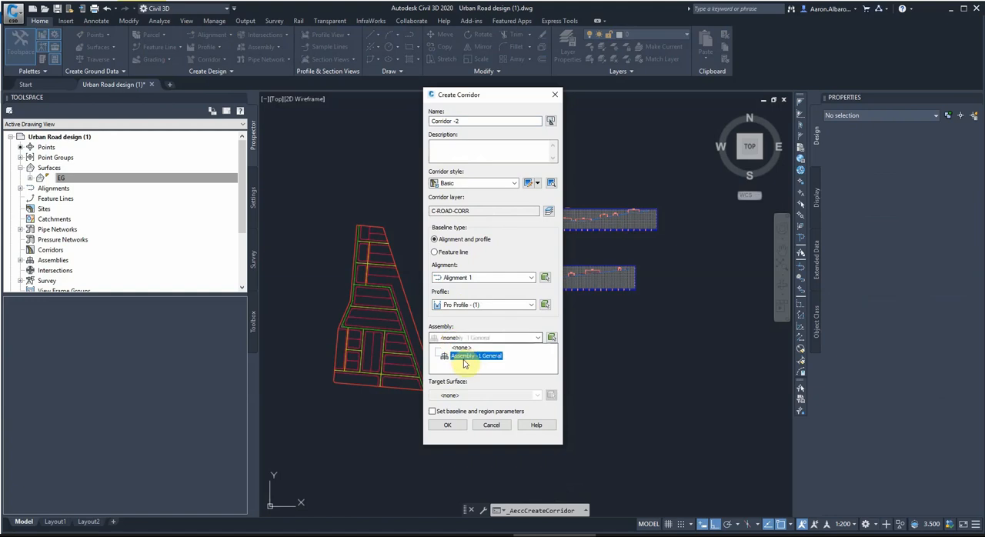
left_click(464, 358)
left_click(462, 395)
left_click(454, 412)
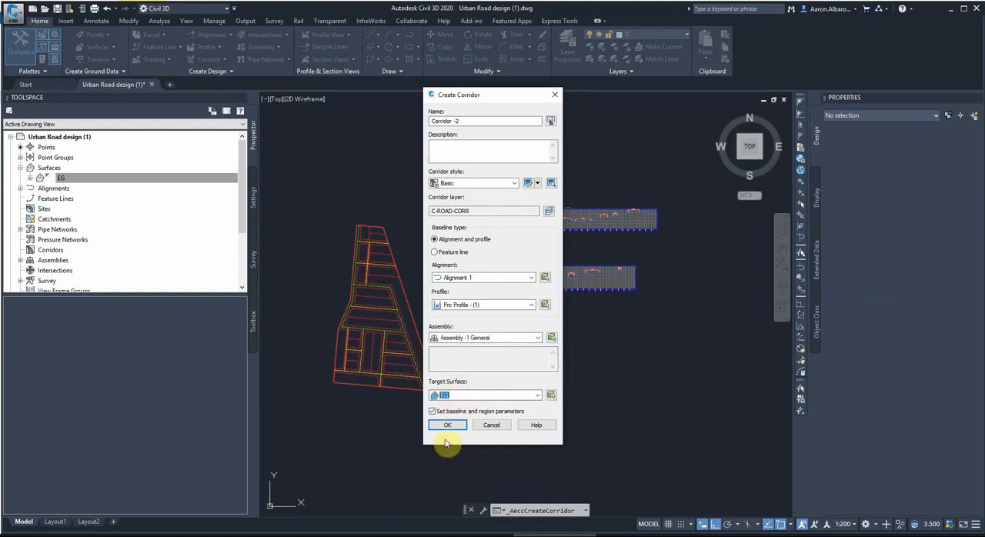
key("Return")
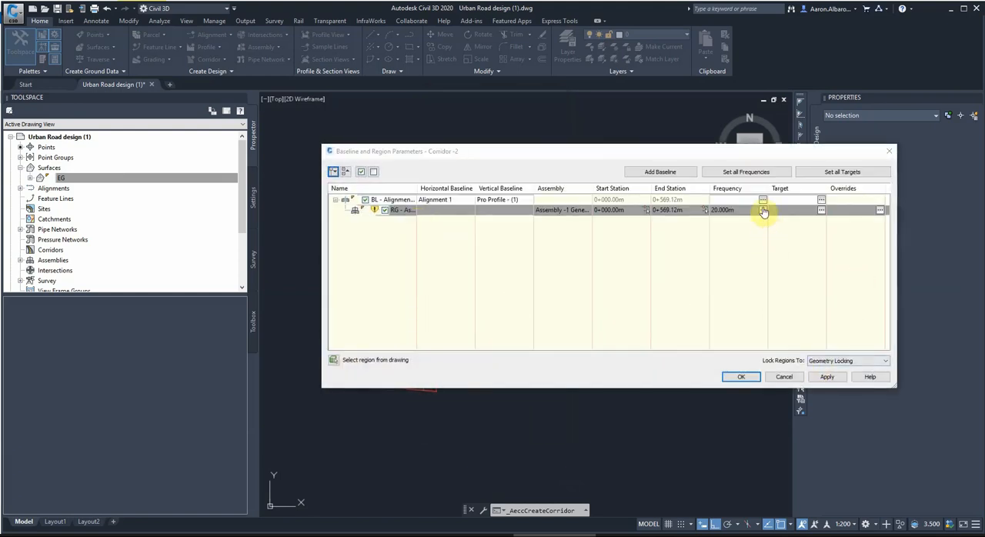
Set the Alignment 1 region's assembly frequency to 10 m along tangents, curves, spirals and vertical curves, and rebuild the corridor.
left_click(763, 211)
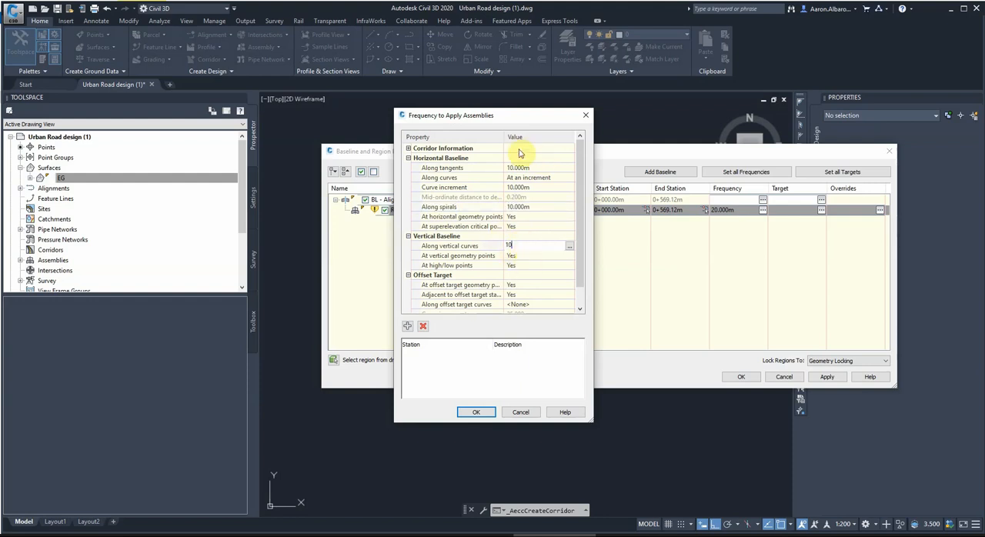
left_click(475, 414)
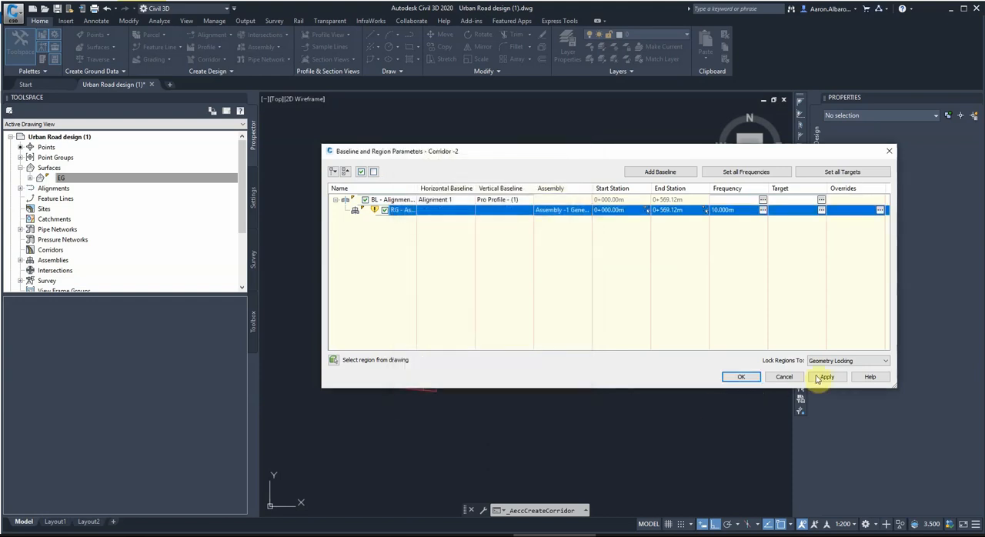
left_click(825, 377)
left_click(510, 243)
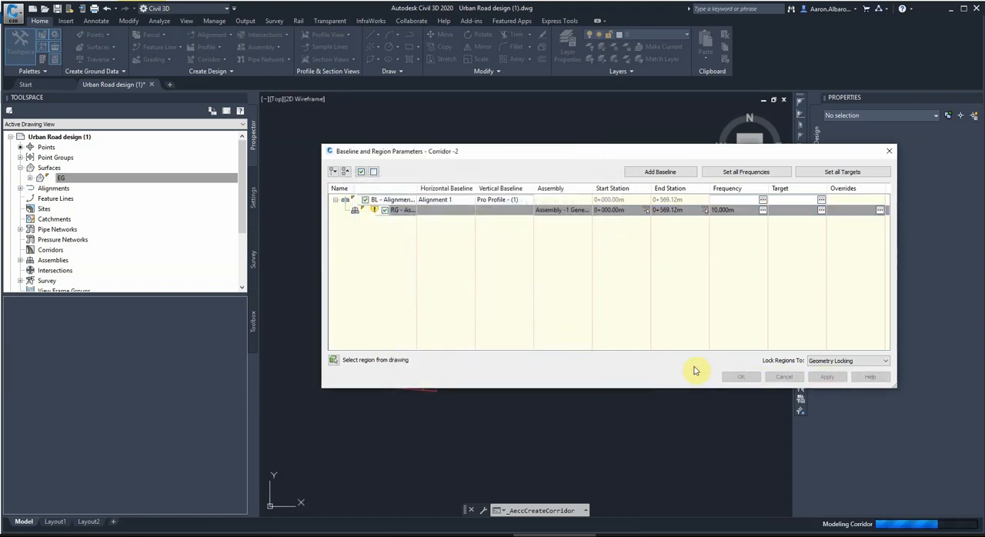
left_click(740, 377)
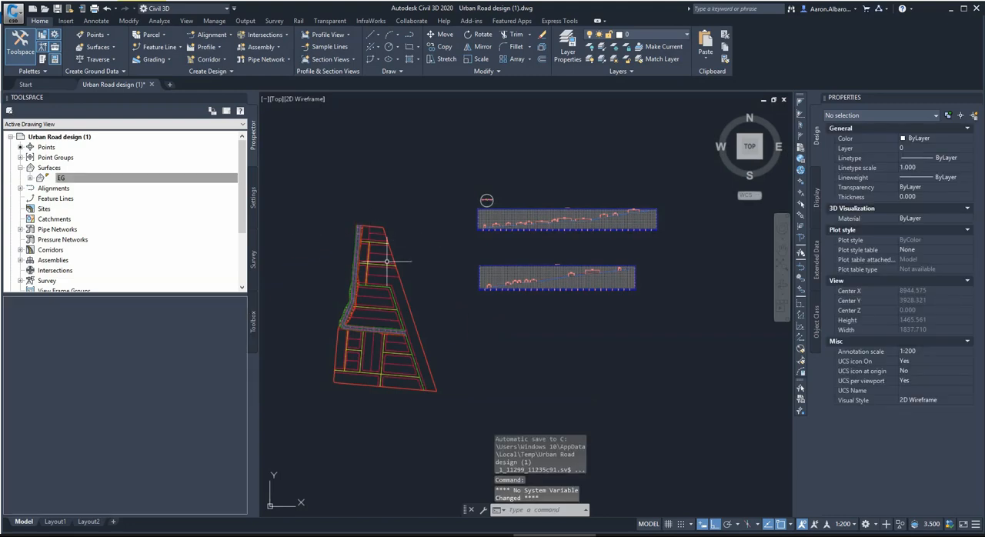
Examine the Alignment 1 corridor in 3D in the Object Viewer, and clear the selection.
scroll(474, 221, "up", 5)
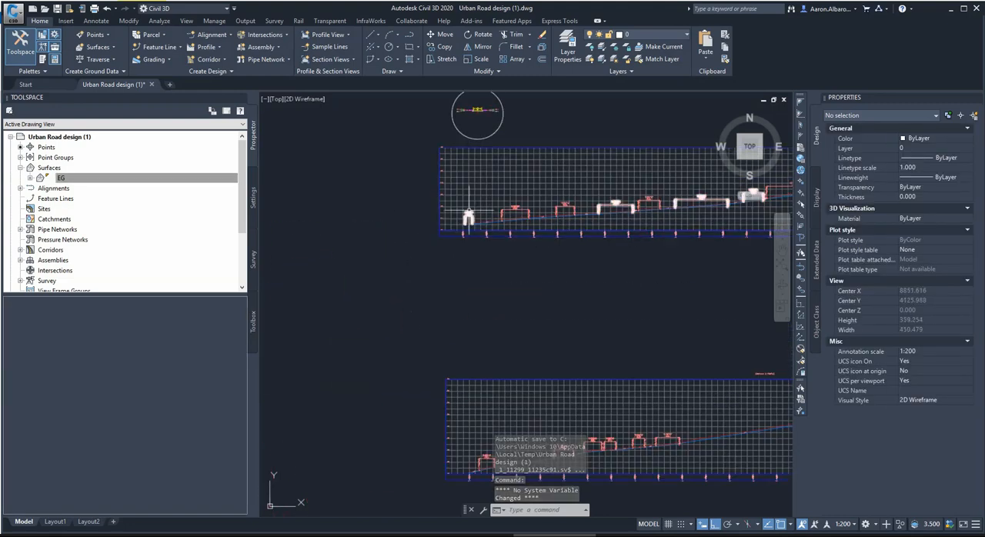
scroll(568, 224, "down", 8)
left_click(497, 230)
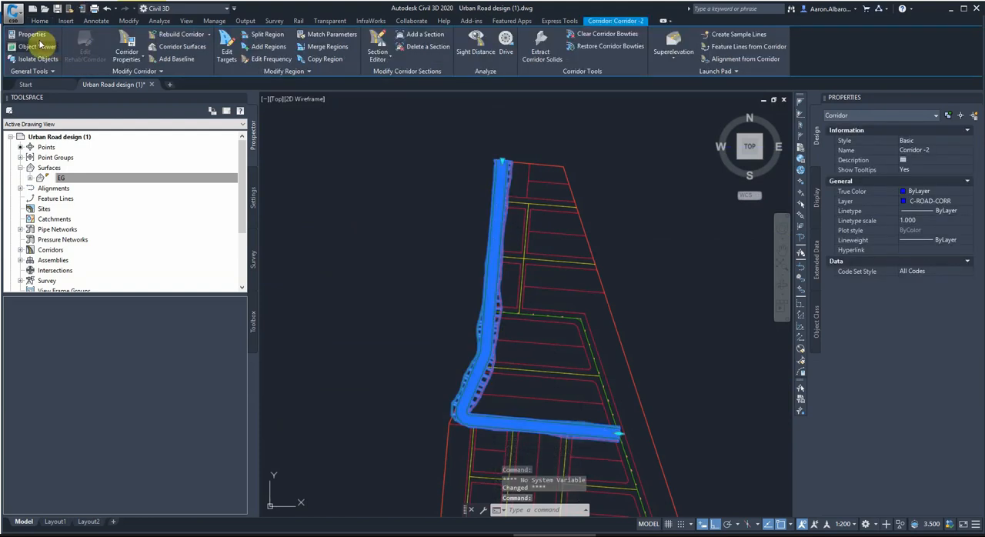
left_click(36, 47)
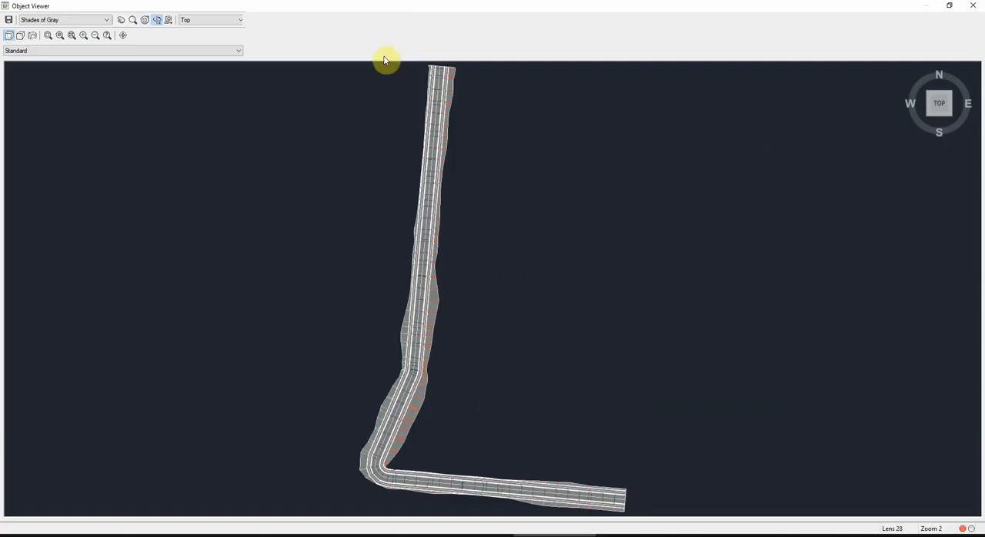
left_click_drag(385, 60, 419, 164)
scroll(436, 387, "down", 5)
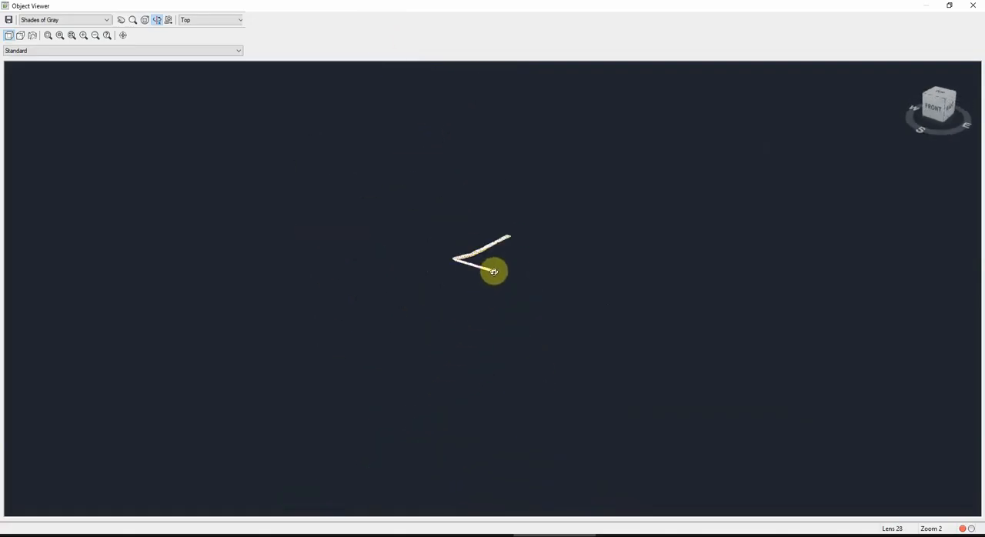
scroll(494, 271, "up", 3)
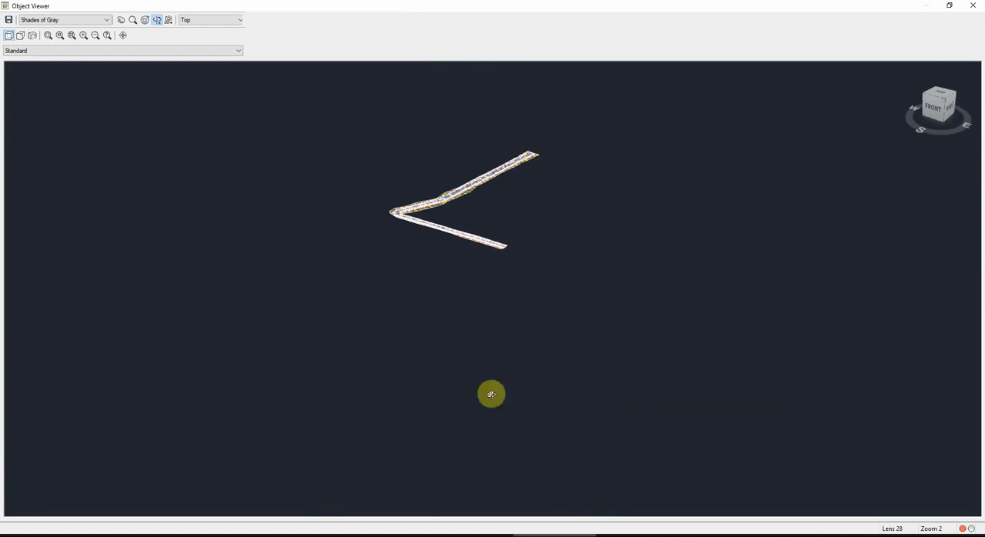
key("Escape")
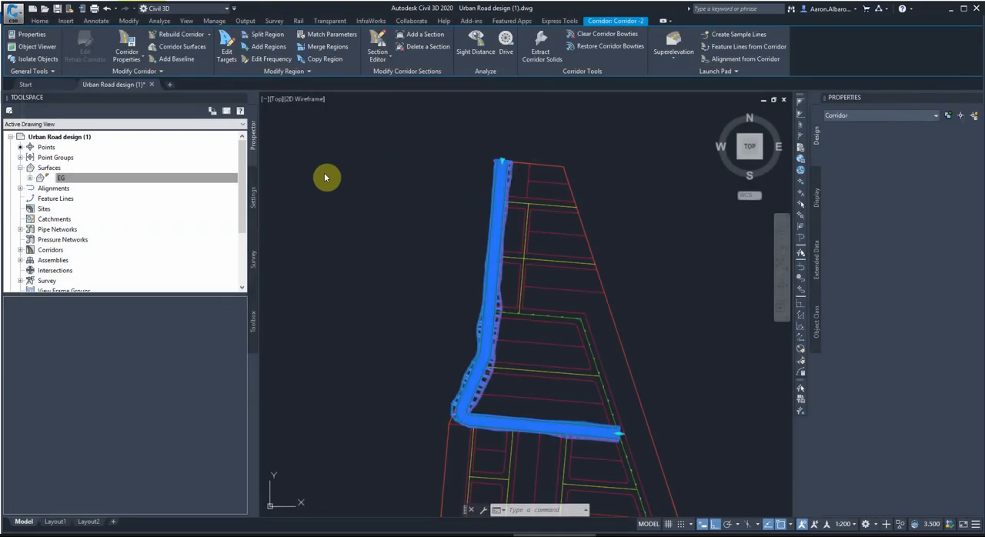
key("Escape")
left_click(416, 198)
left_click(394, 183)
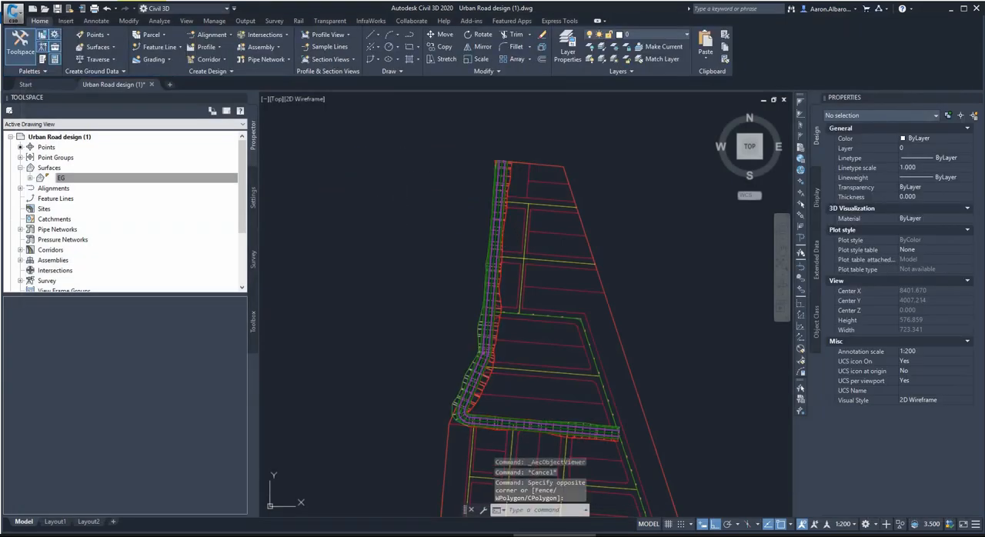
left_click(405, 169)
left_click(389, 230)
scroll(434, 188, "down", 6)
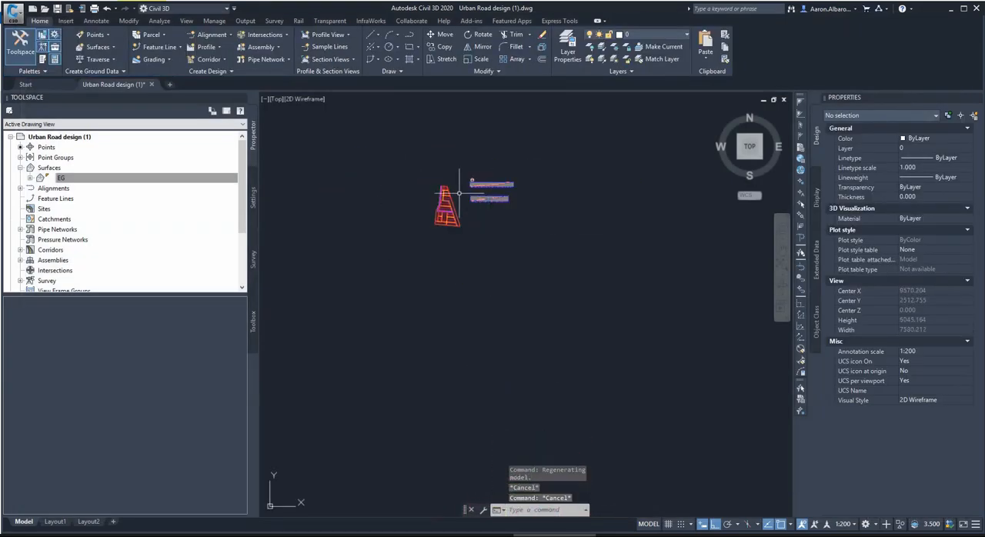
scroll(558, 196, "up", 2)
key("Escape")
key("Escape")
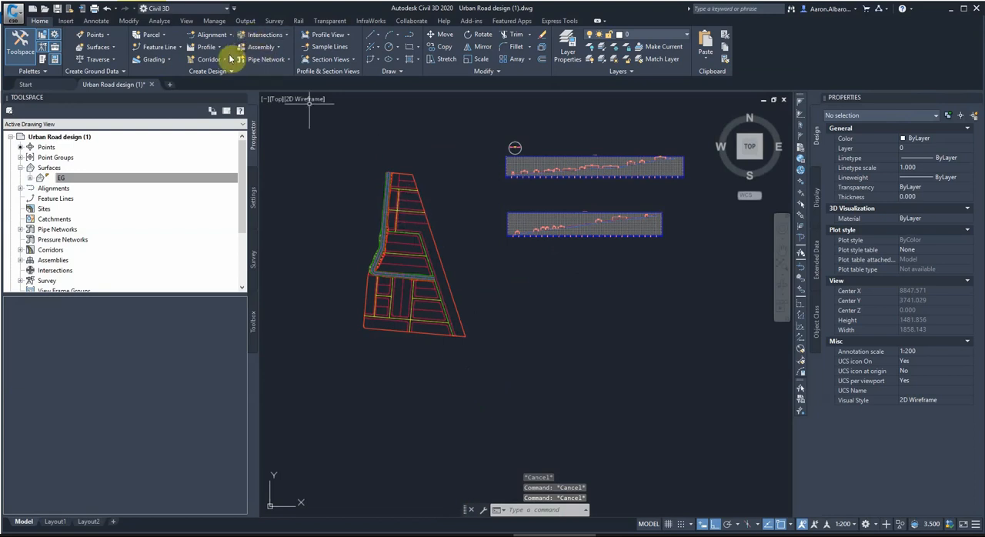
Create a second corridor from Alignment 2 and Pro Profile - 2 with Assembly -1 General, target surface EG, and baseline and region parameters enabled.
left_click(208, 59)
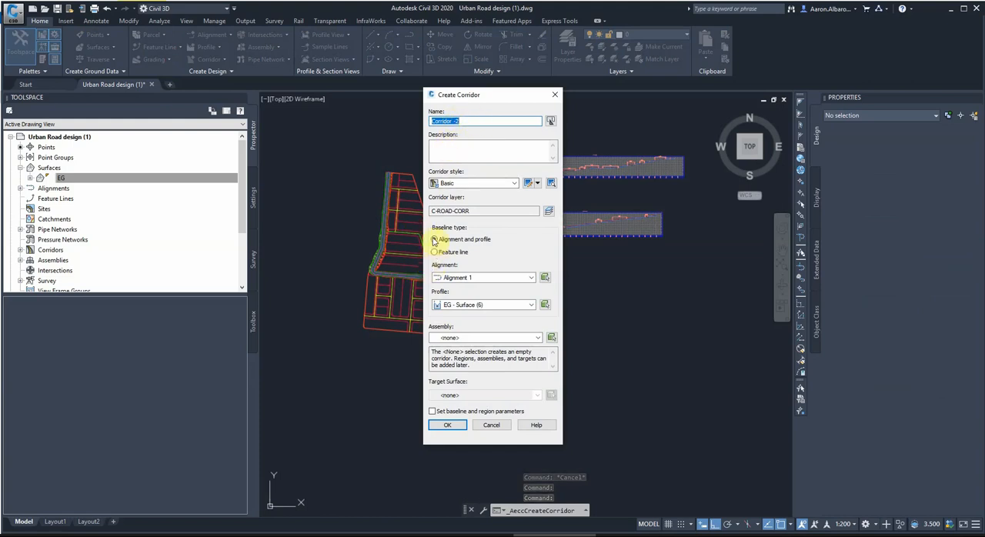
left_click(451, 277)
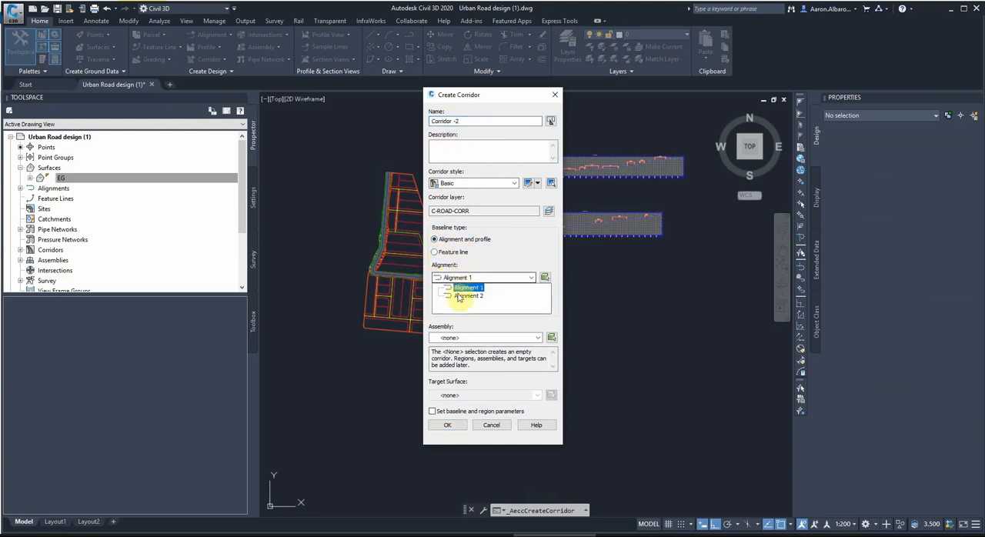
left_click(454, 295)
left_click(462, 304)
left_click(468, 323)
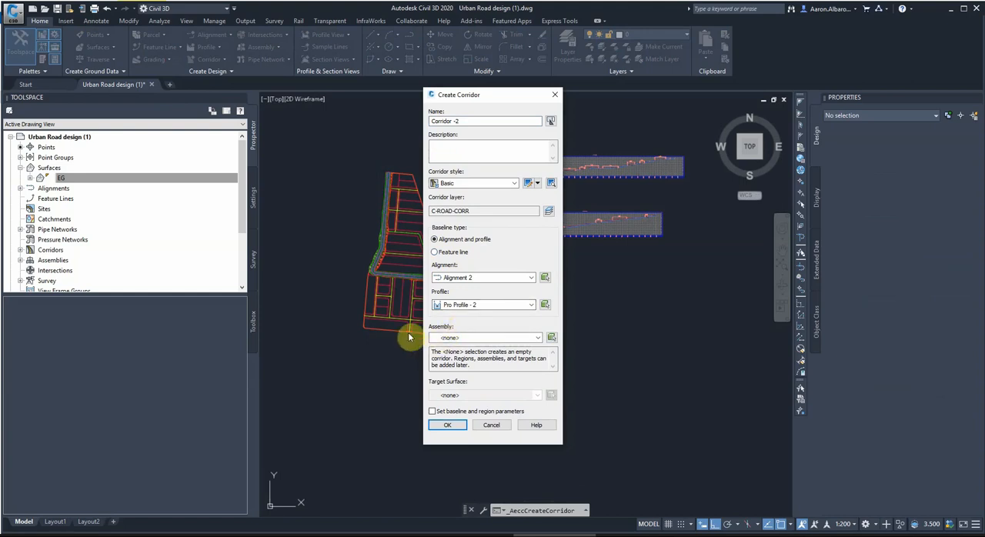
left_click(471, 338)
left_click(460, 356)
left_click(454, 395)
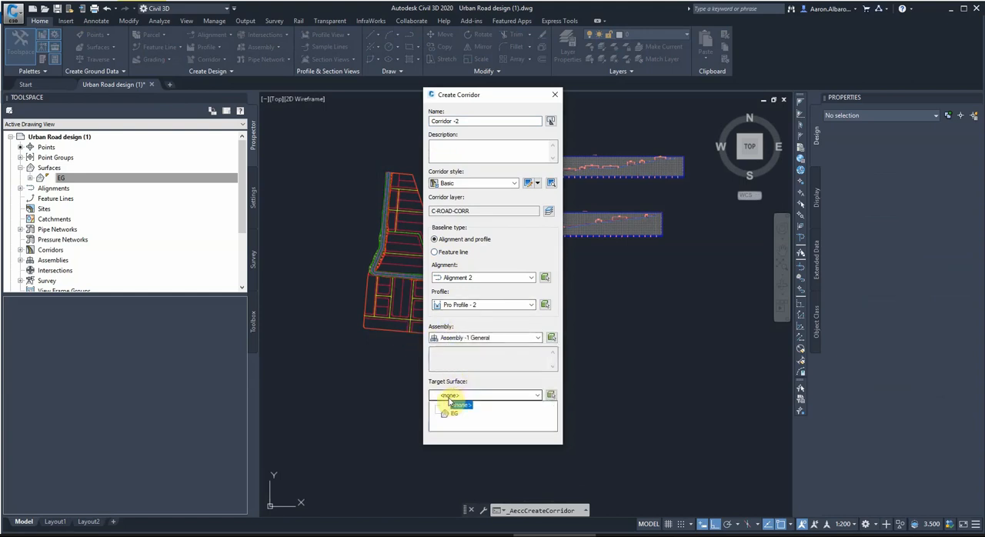
left_click(451, 411)
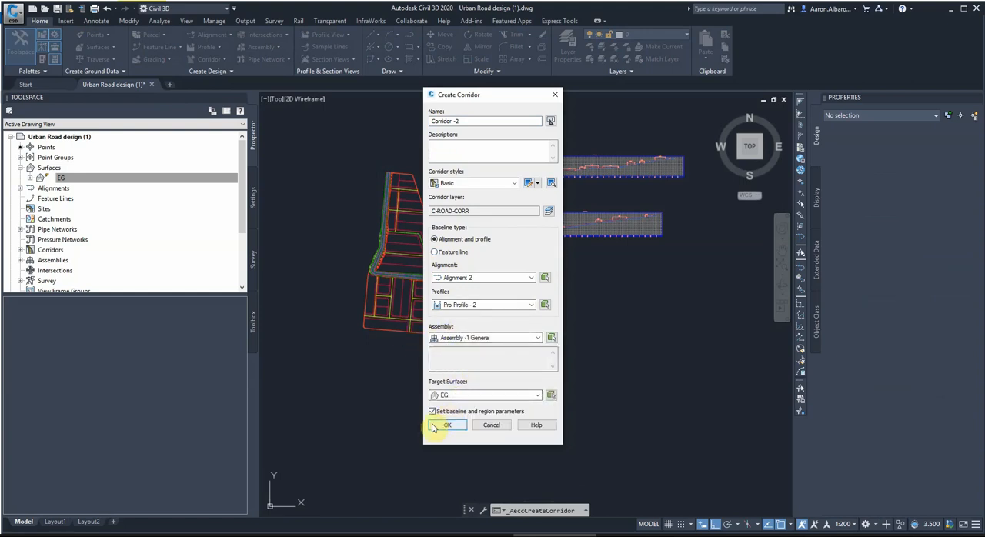
left_click(433, 428)
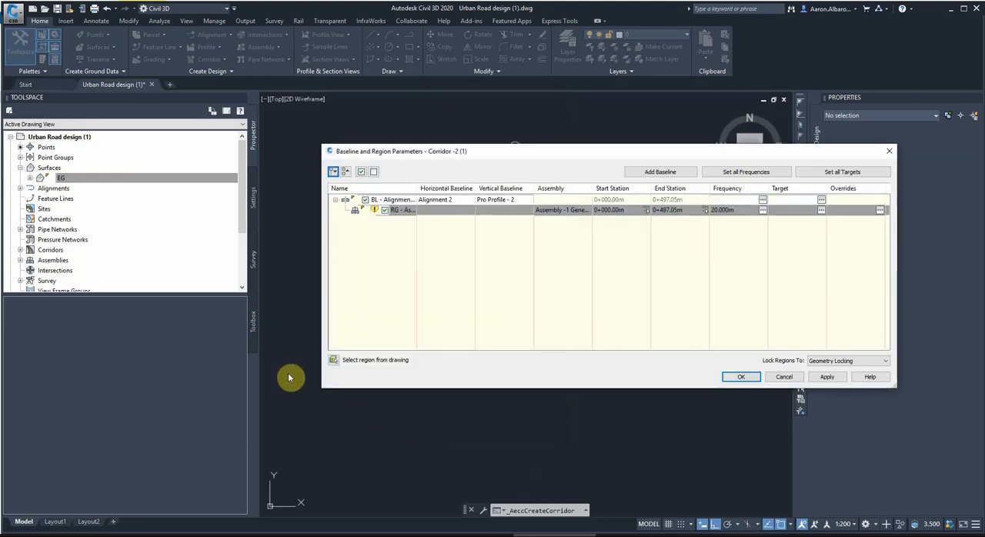
Set the Alignment 2 region's assembly frequency to 10 m along tangents, curves, spirals and vertical curves.
left_click(762, 211)
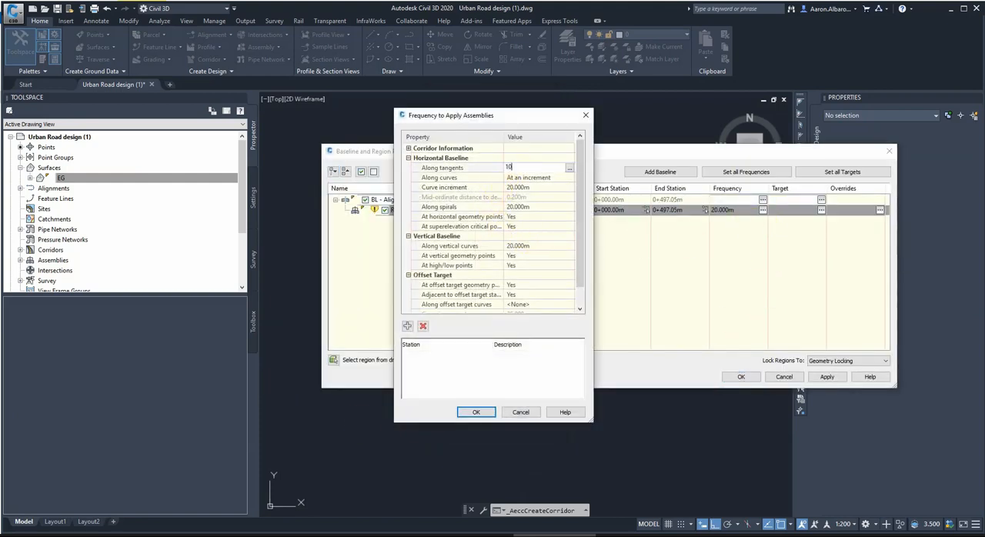
type("10")
key("Return")
left_click(514, 188)
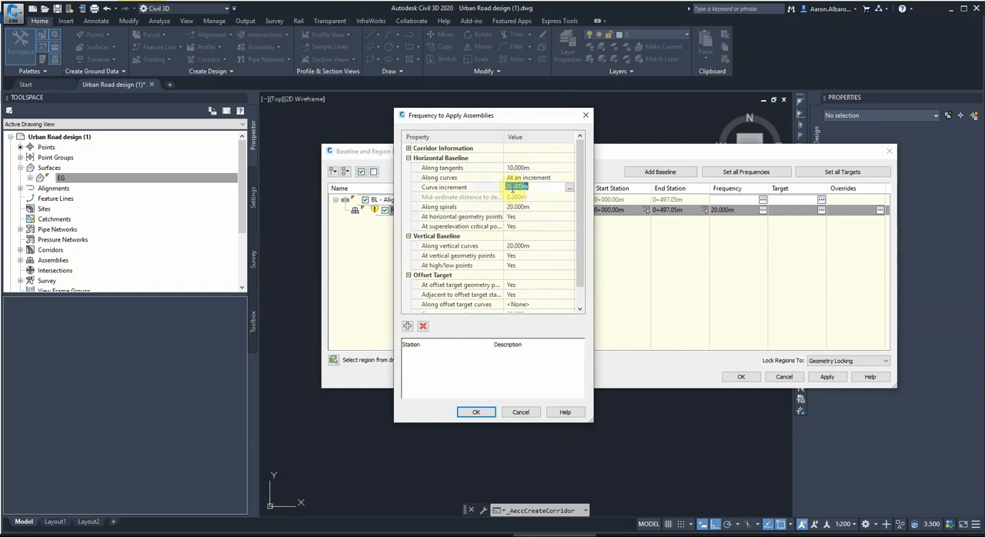
type("10")
left_click(512, 207)
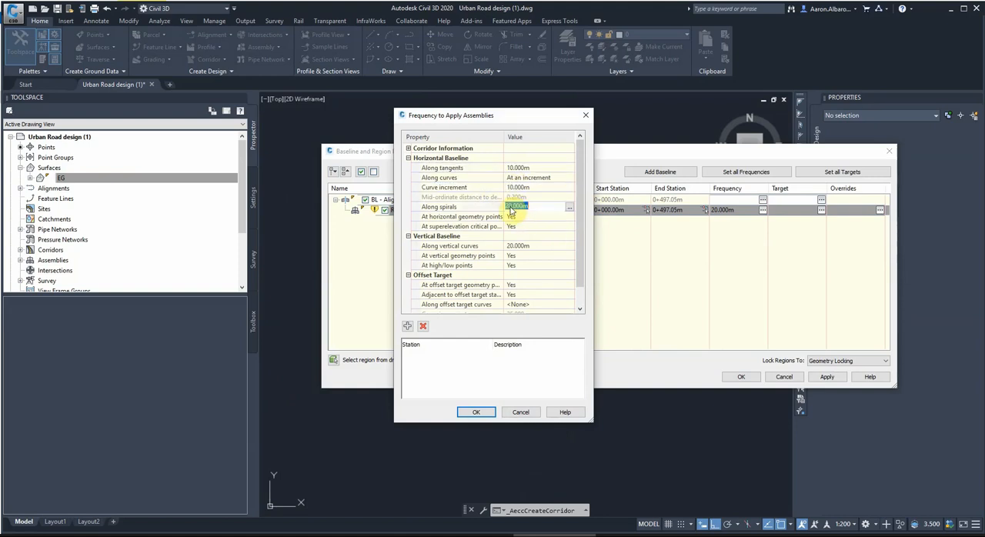
left_click(512, 245)
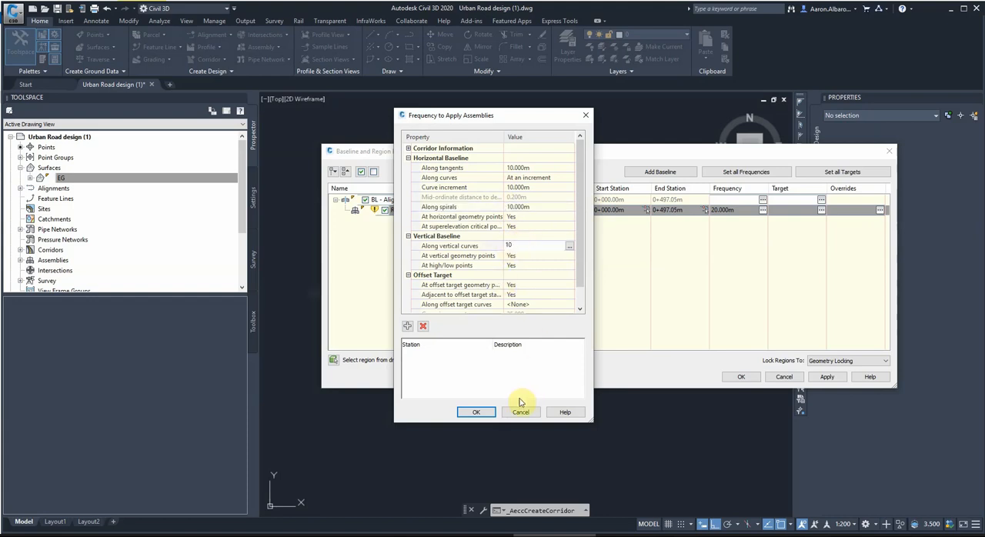
left_click(475, 412)
Apply the Alignment 2 region parameters and rebuild its corridor.
left_click(825, 377)
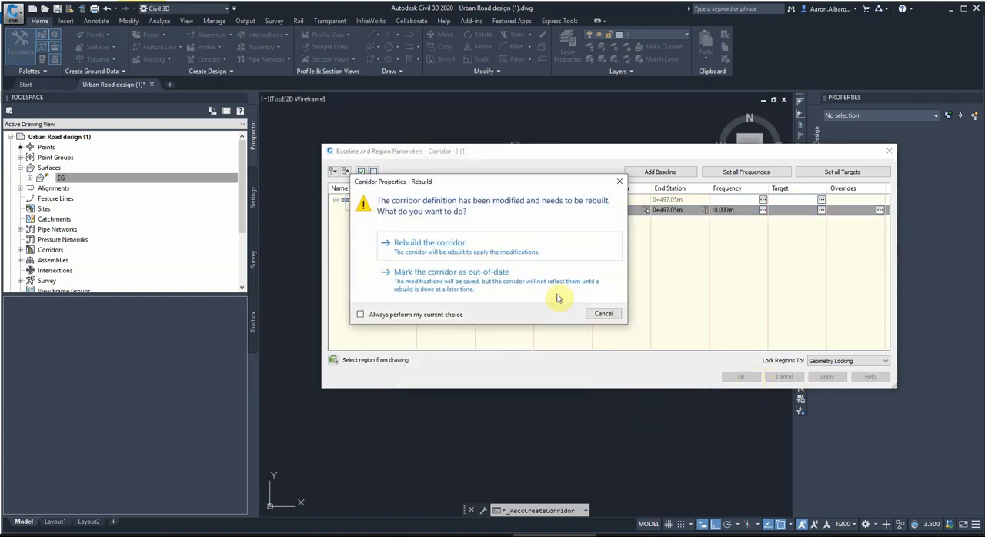
left_click(498, 252)
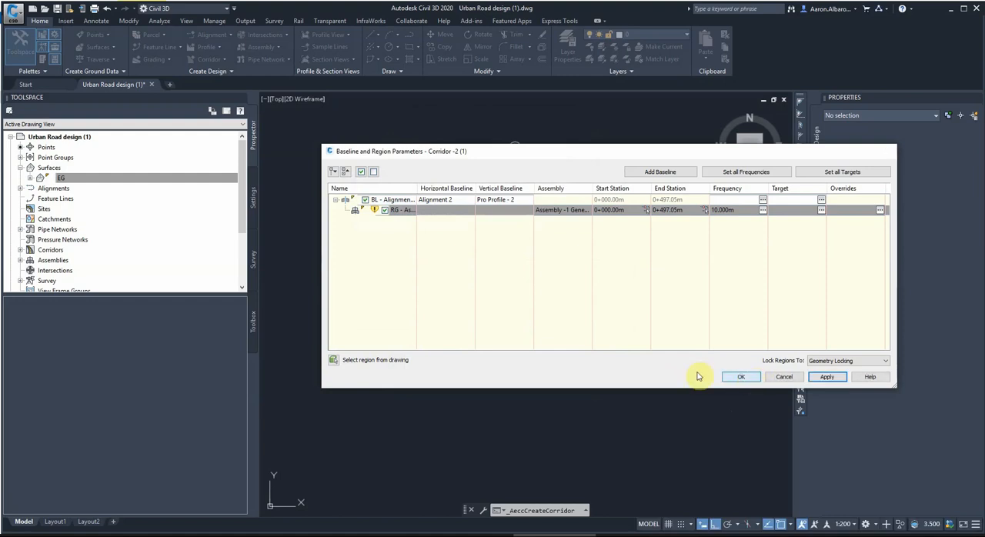
left_click(741, 377)
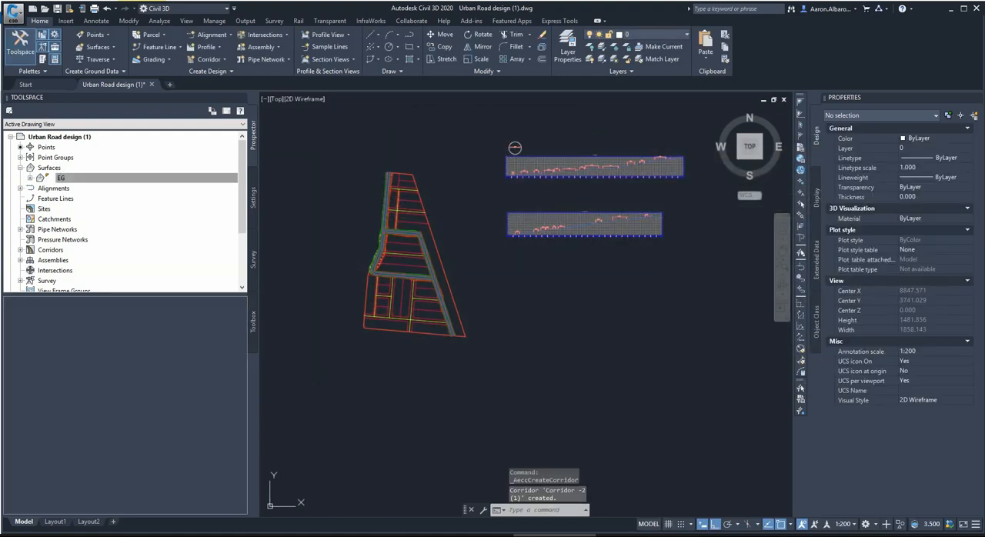
Examine where the two corridors meet in plan, and switch to the Google Maps Street View of Richmond Dr in the browser.
scroll(368, 238, "up", 4)
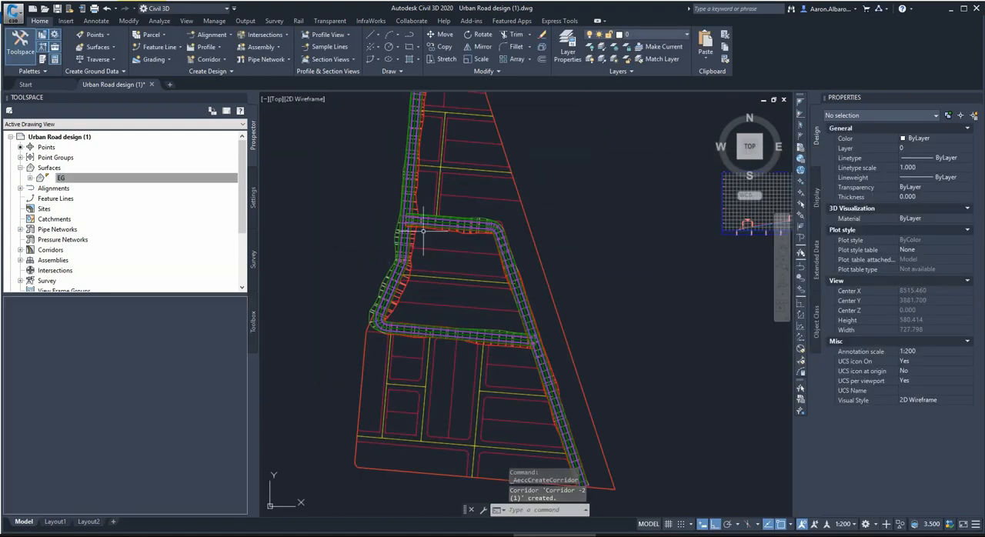
scroll(416, 248, "up", 2)
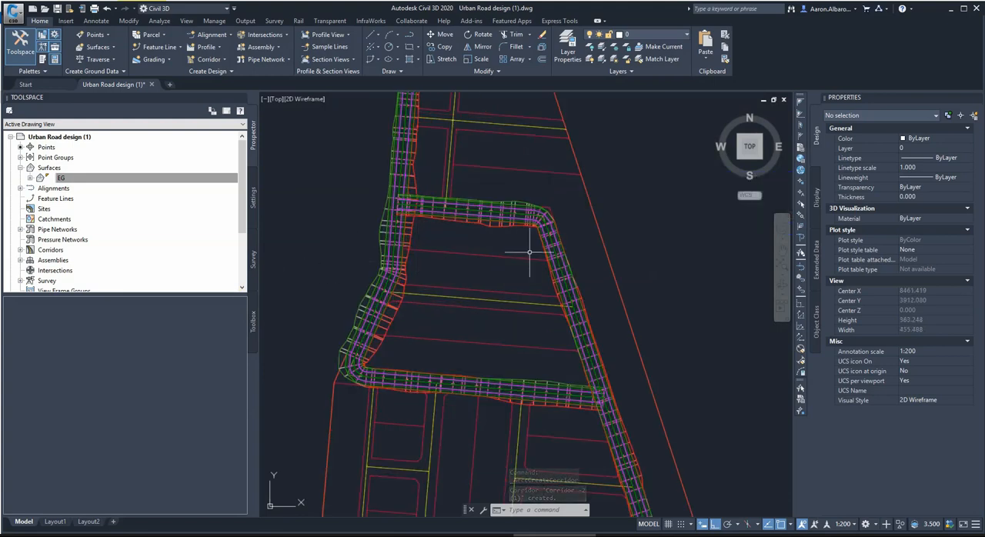
scroll(531, 254, "down", 2)
scroll(474, 267, "down", 2)
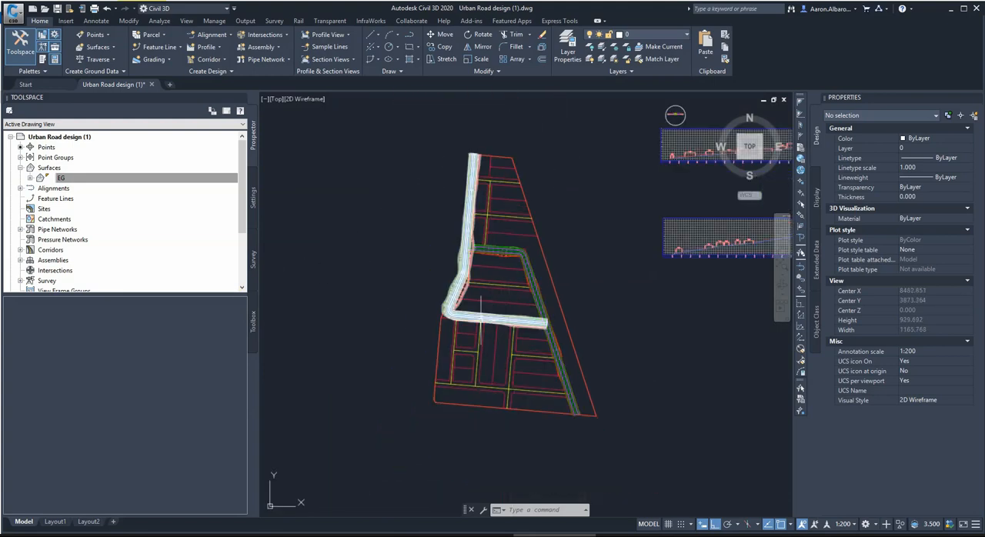
left_click(176, 529)
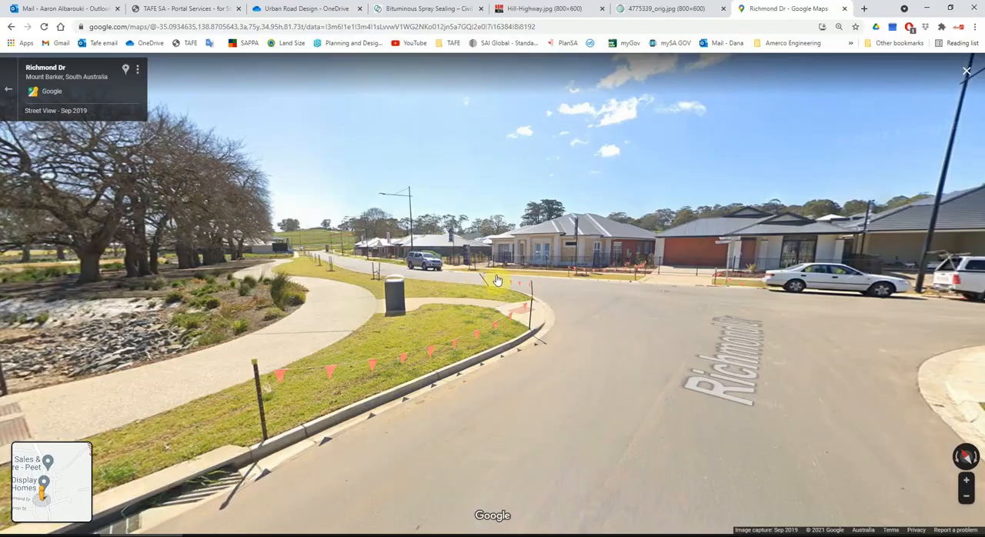
Go back to the UC-Civil Drafting course page and look through the Session 13 & 14: Intersection design tutorial videos.
left_click(158, 8)
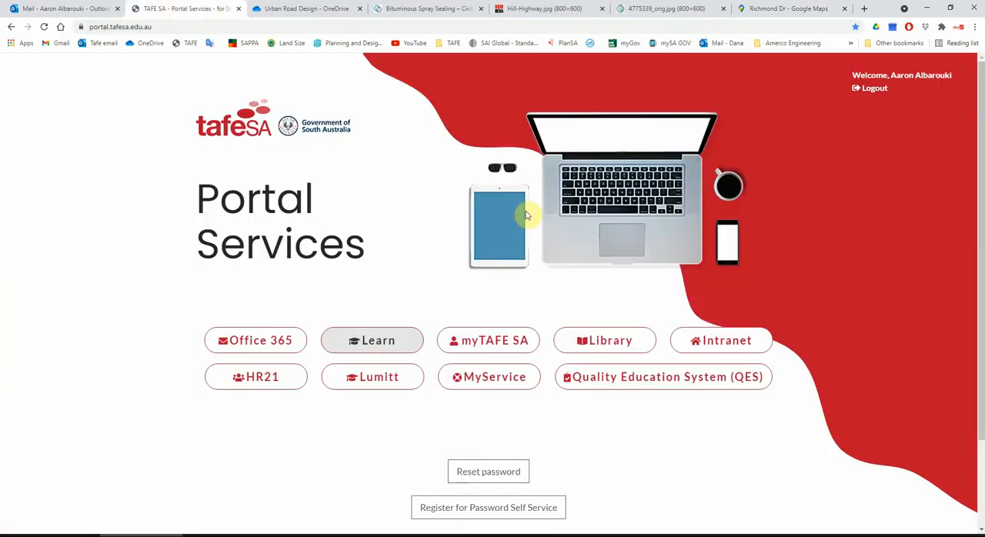
left_click(313, 8)
left_click(10, 27)
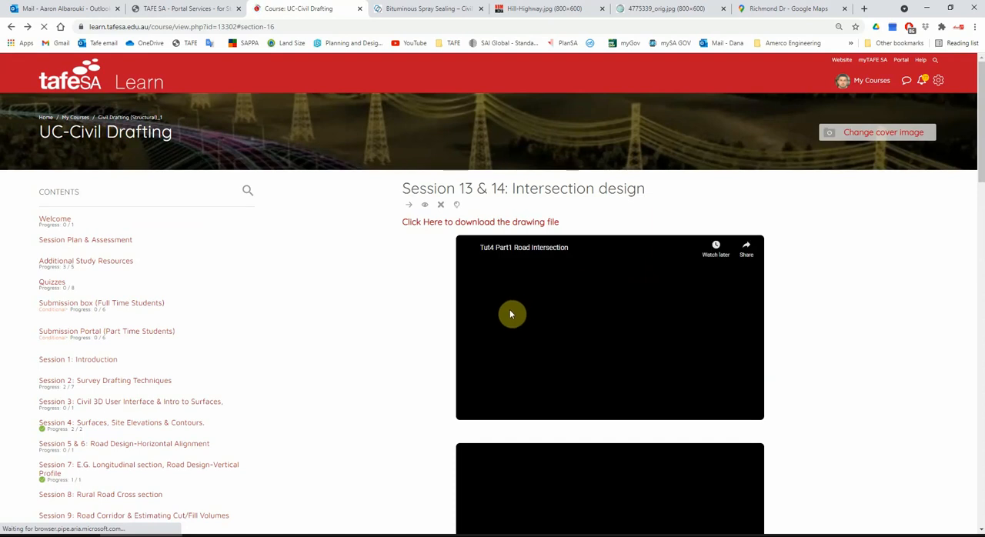
scroll(509, 308, "down", 2)
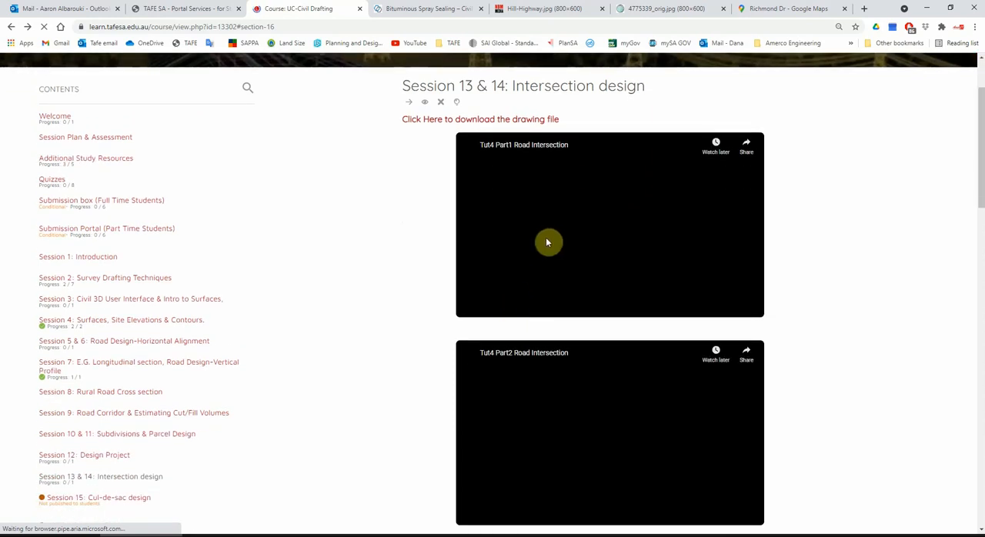
scroll(545, 242, "down", 2)
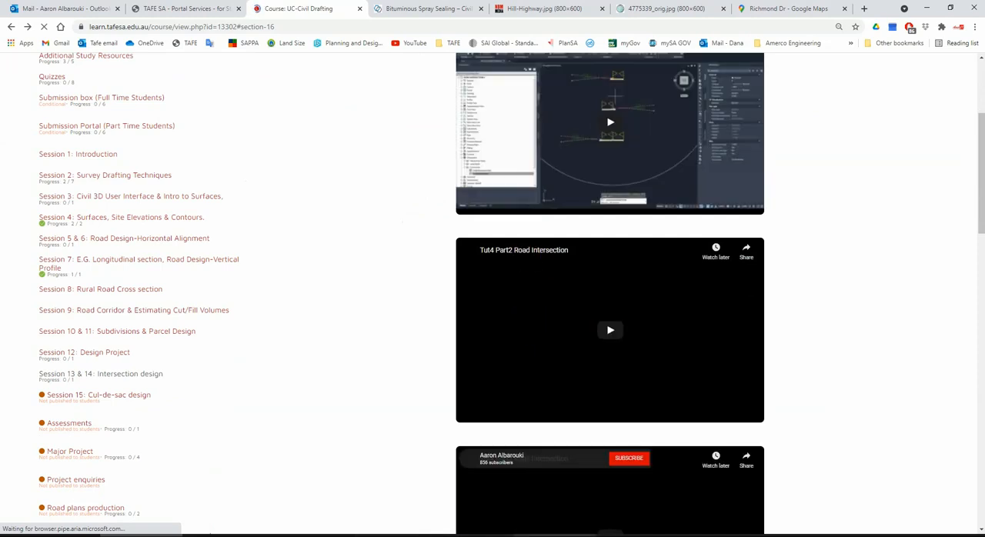
scroll(528, 319, "down", 1)
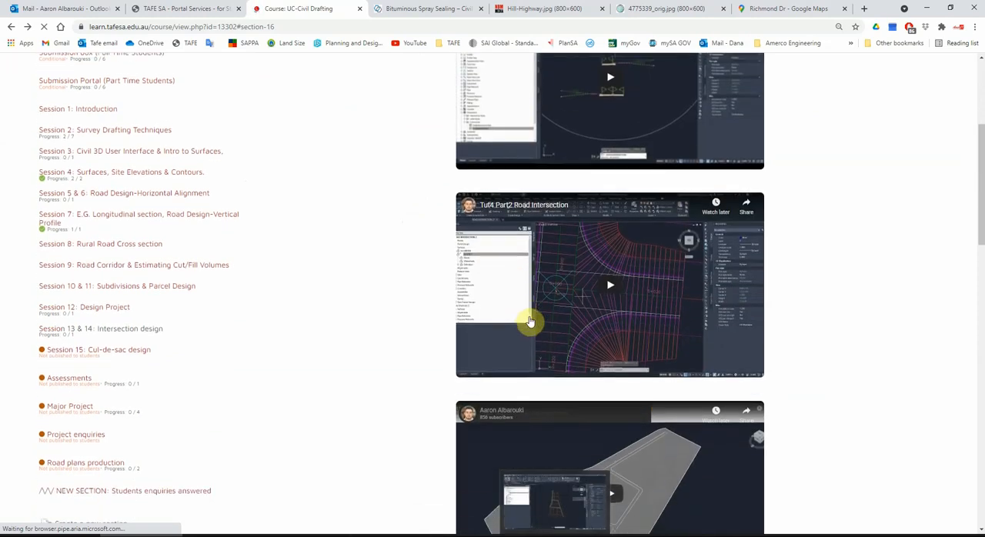
scroll(577, 400, "down", 3)
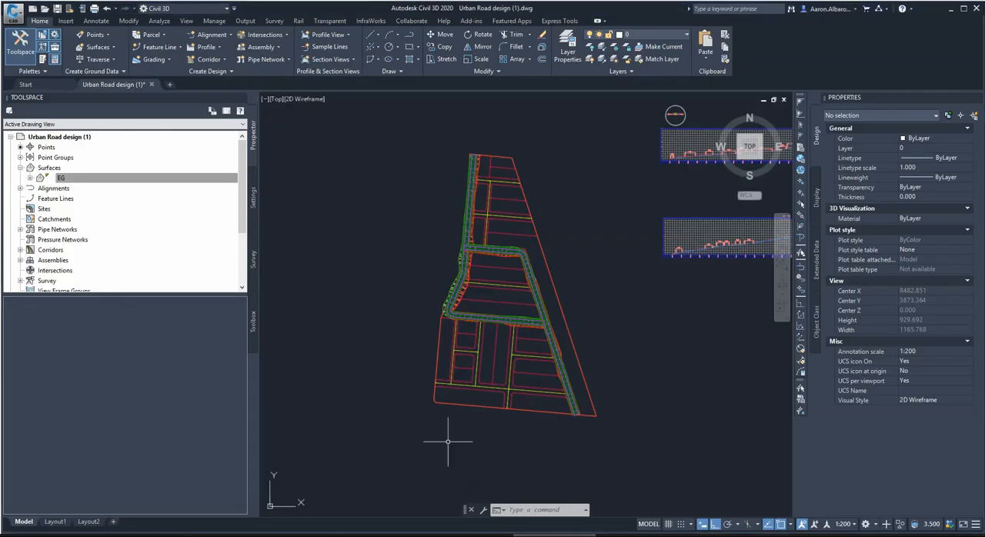
Switch to the Civil 3D drawing and examine both junctions of the two corridors and the road layout south of them.
scroll(447, 219, "up", 4)
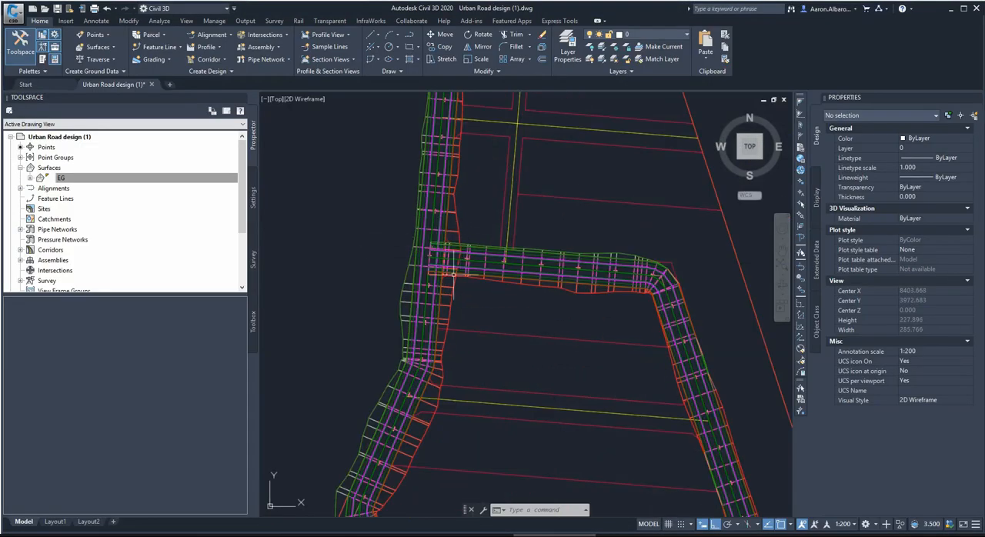
scroll(431, 217, "down", 5)
scroll(528, 262, "up", 5)
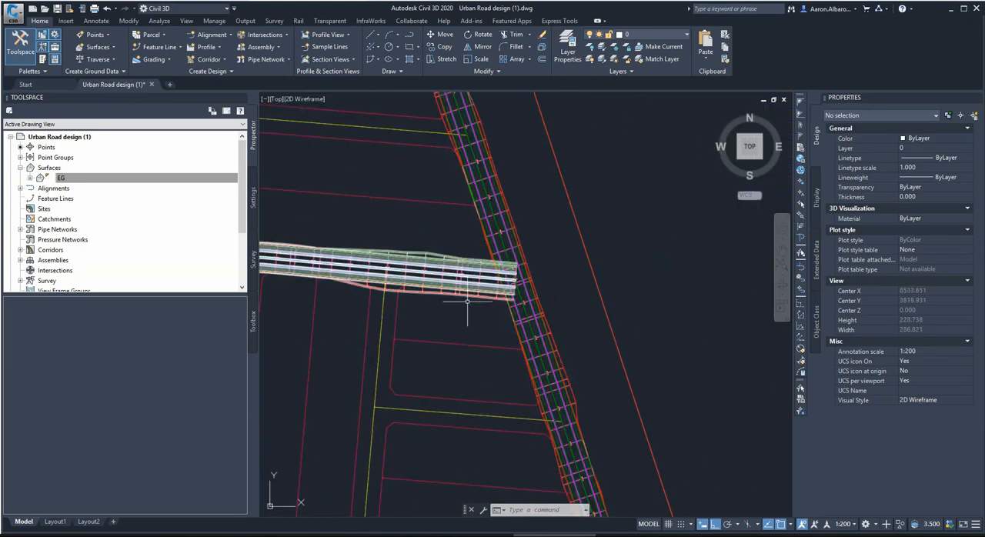
scroll(528, 262, "down", 2)
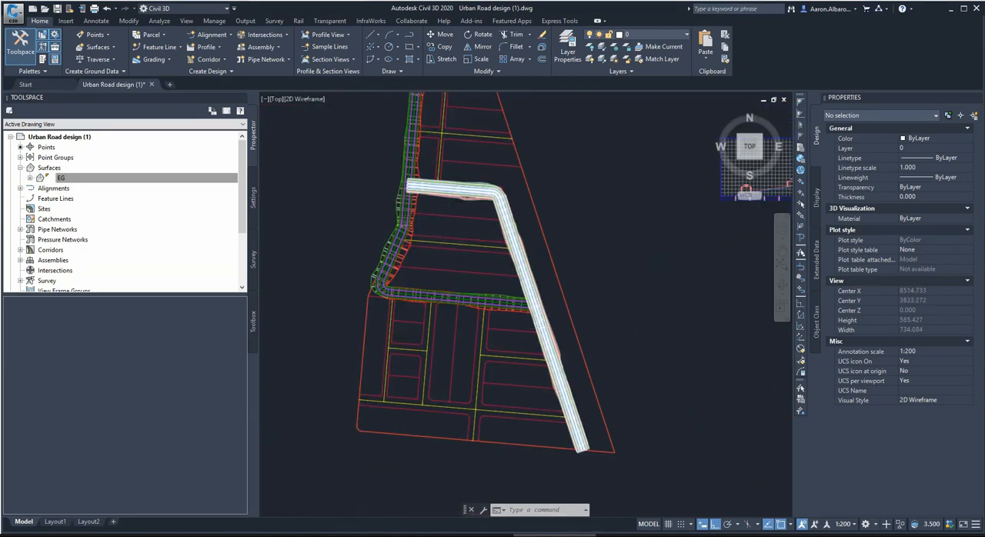
scroll(420, 200, "up", 3)
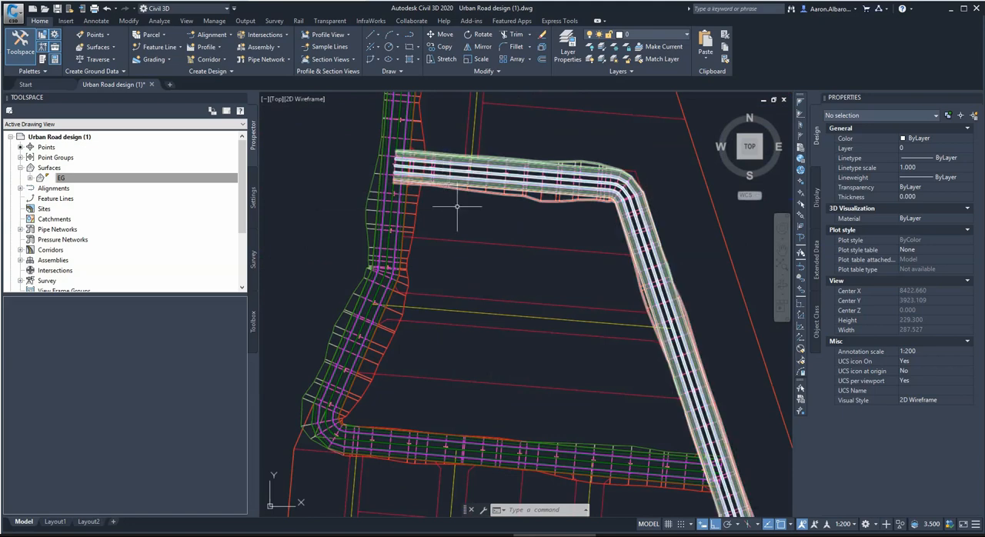
scroll(495, 236, "down", 1)
scroll(453, 185, "up", 1)
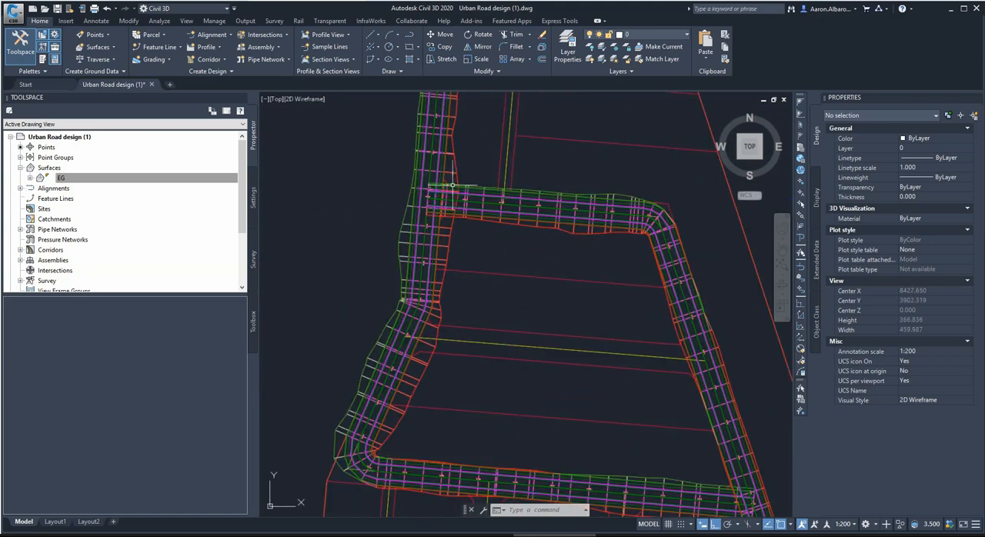
scroll(504, 241, "down", 2)
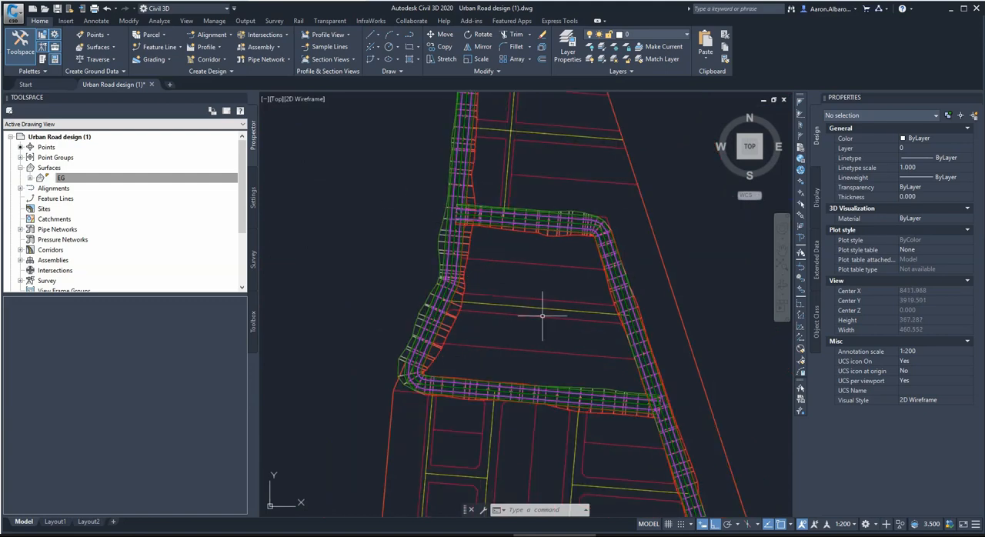
scroll(559, 330, "down", 2)
scroll(589, 171, "down", 2)
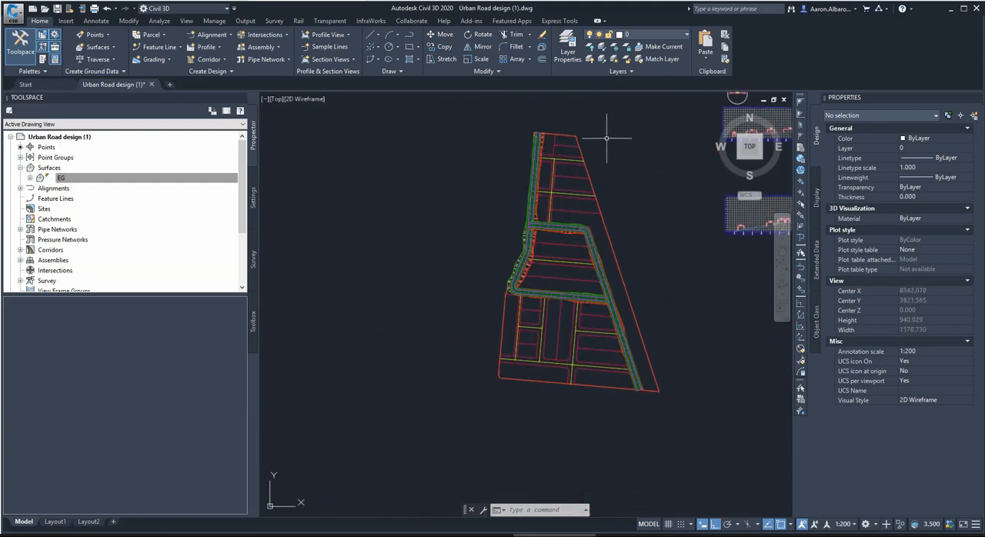
scroll(546, 274, "up", 2)
scroll(581, 323, "up", 2)
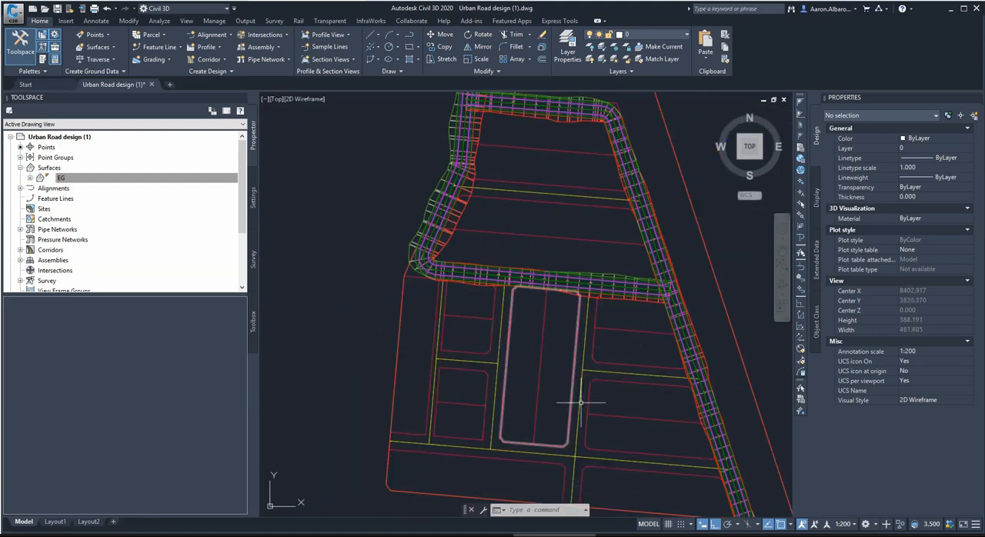
scroll(586, 339, "down", 2)
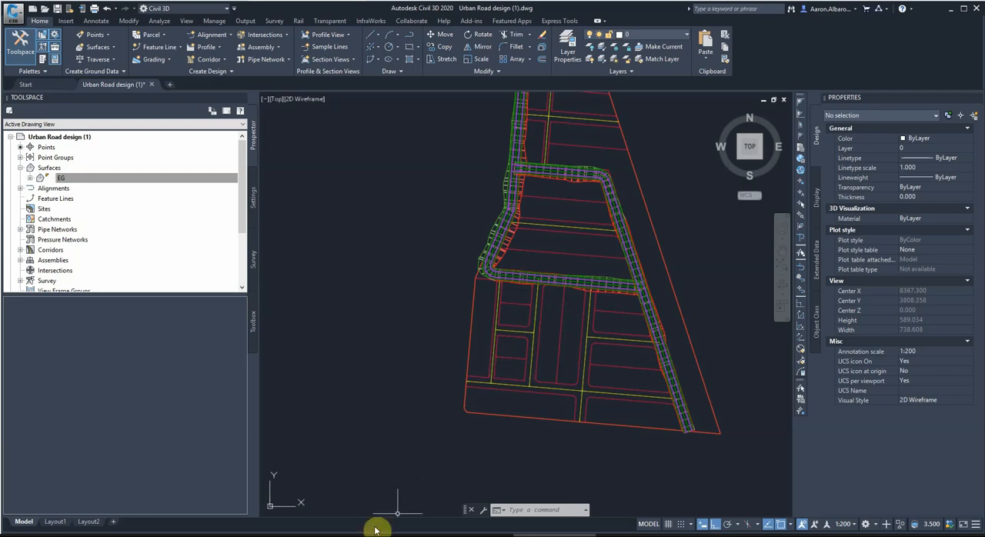
Switch to the course page in the browser and review the Tut4 Road Intersection parts and the Method 1 and Method 2 videos.
left_click(163, 536)
scroll(505, 265, "down", 4)
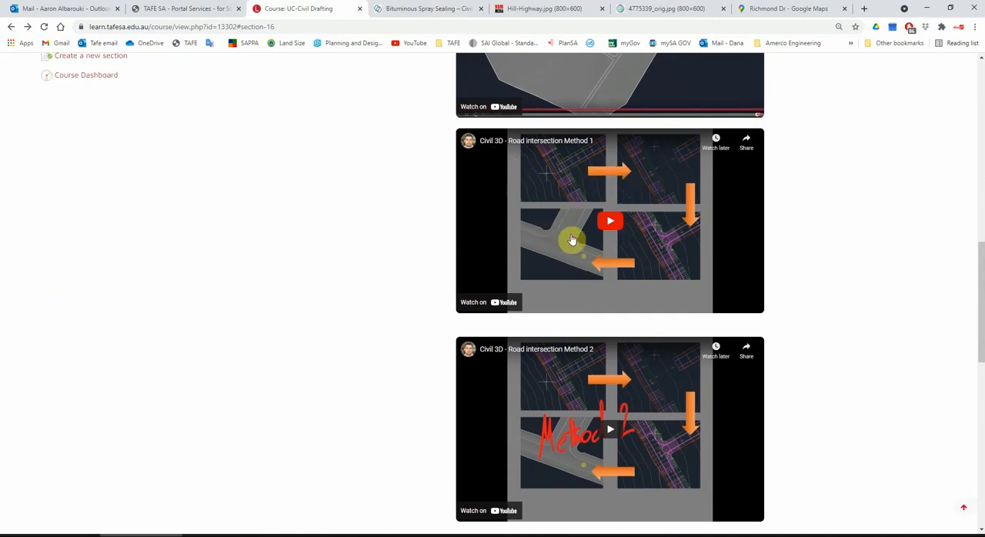
scroll(578, 333, "up", 5)
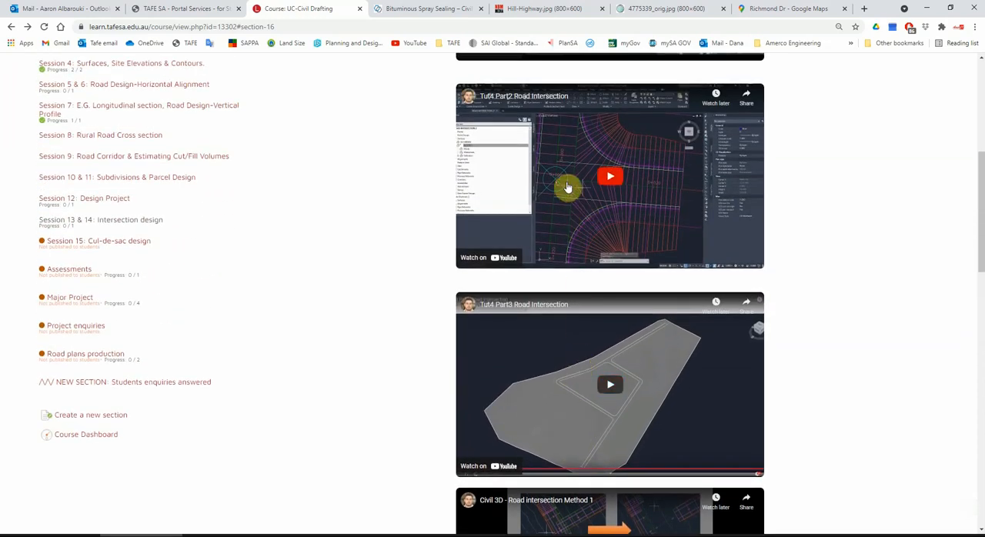
scroll(567, 200, "down", 3)
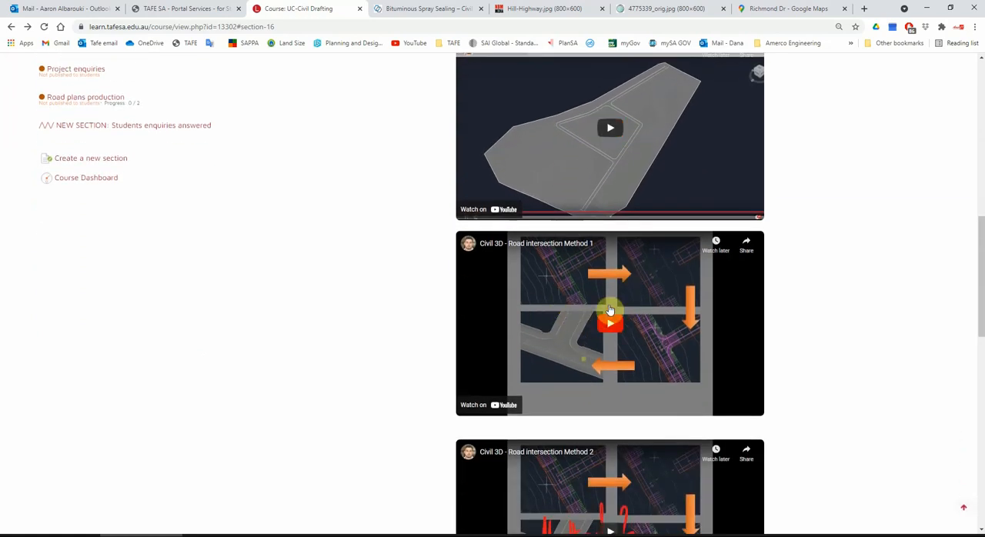
scroll(609, 310, "up", 3)
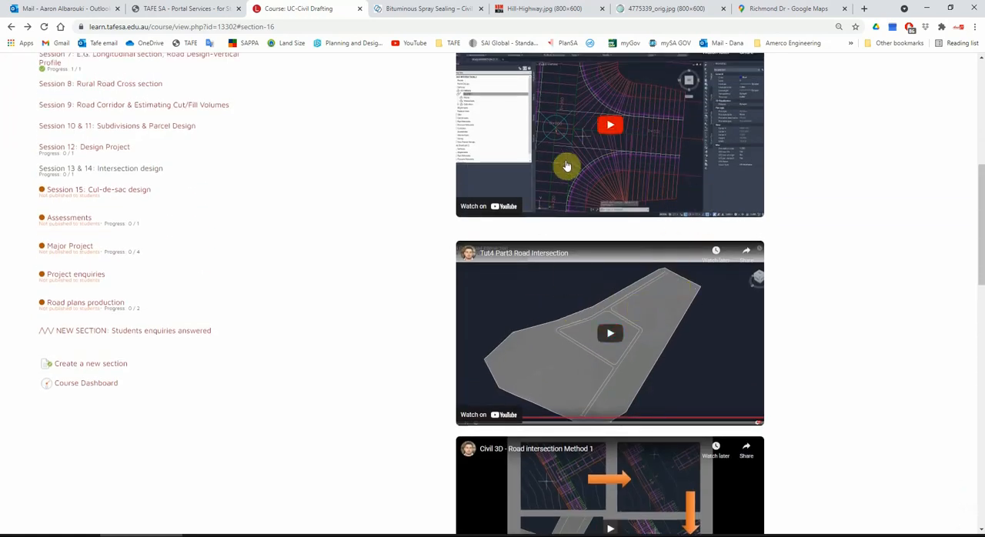
scroll(603, 299, "down", 1)
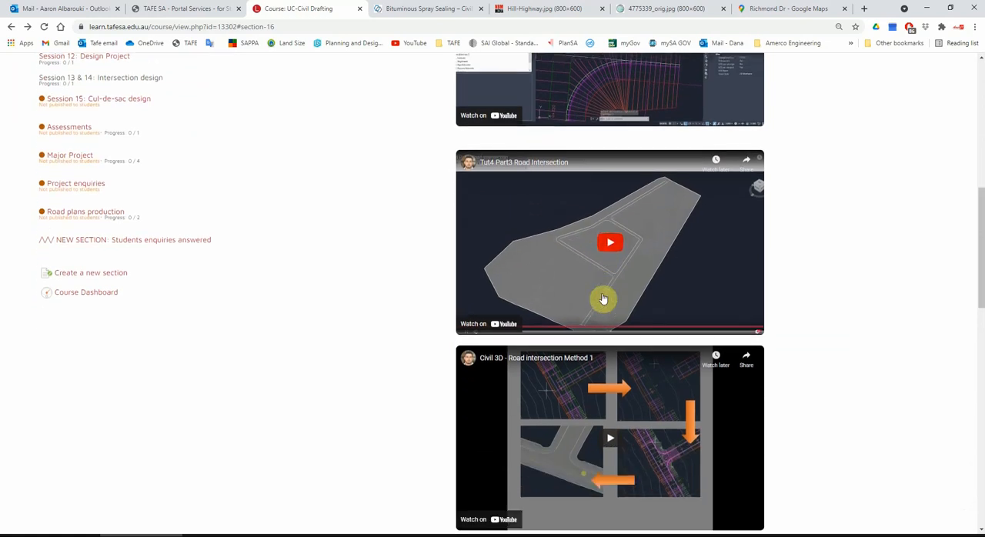
scroll(603, 300, "down", 3)
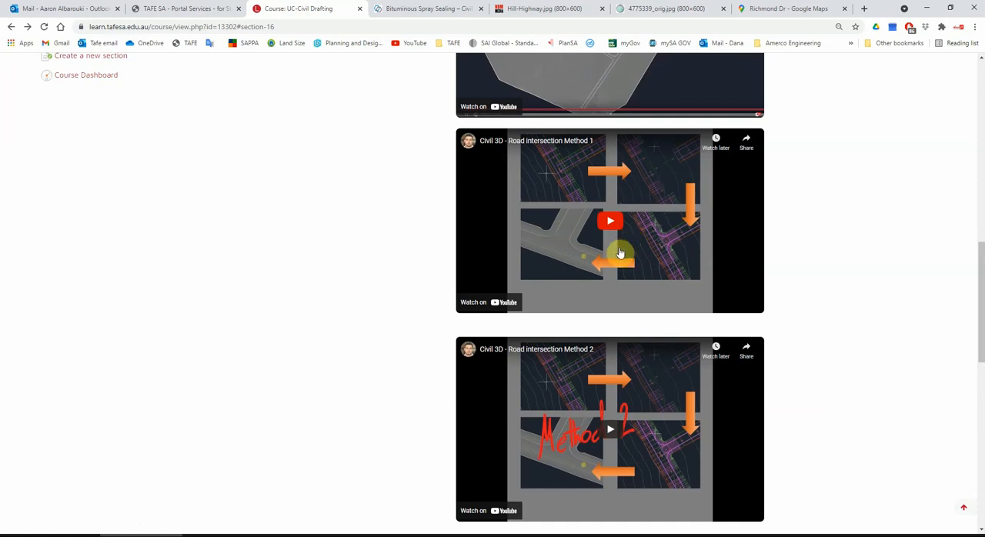
scroll(601, 308, "up", 5)
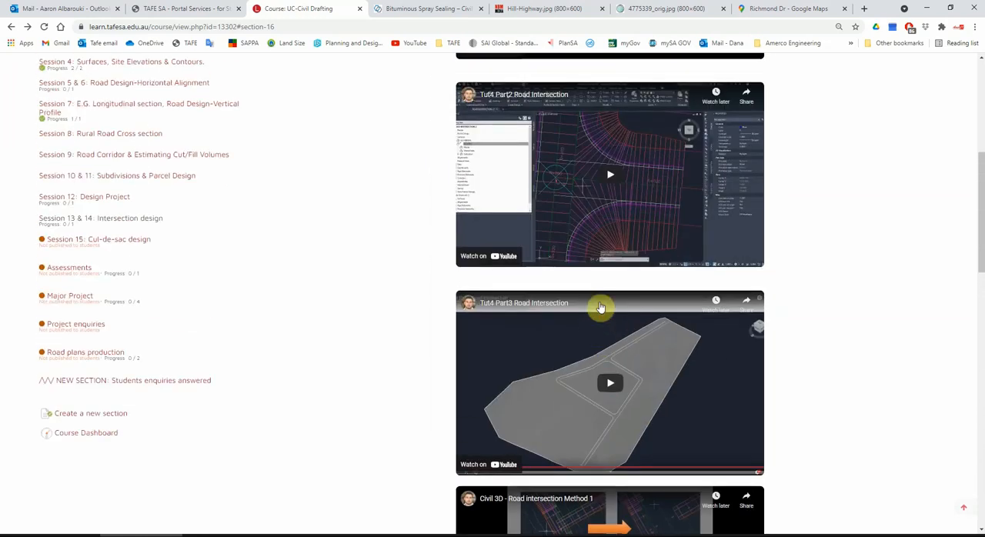
scroll(594, 333, "up", 5)
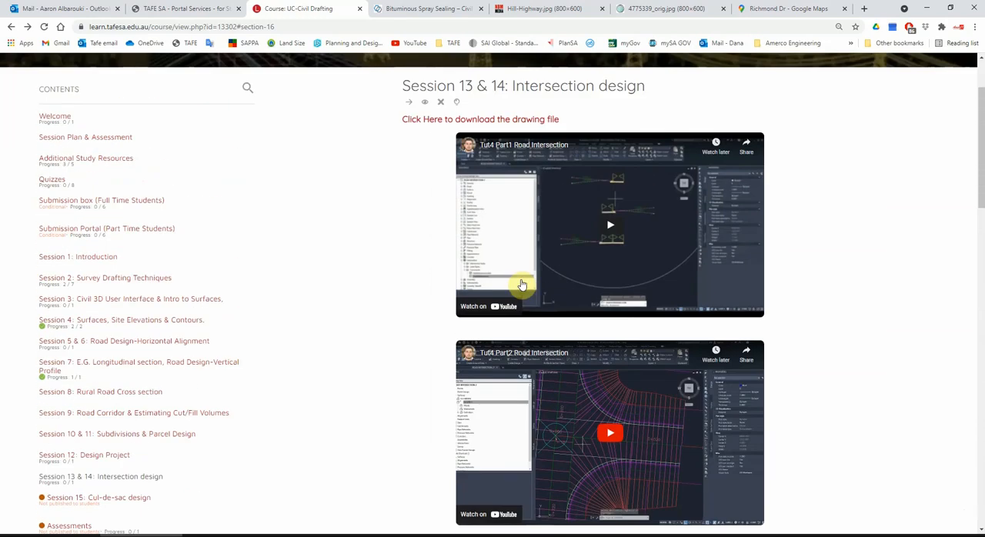
scroll(500, 251, "down", 2)
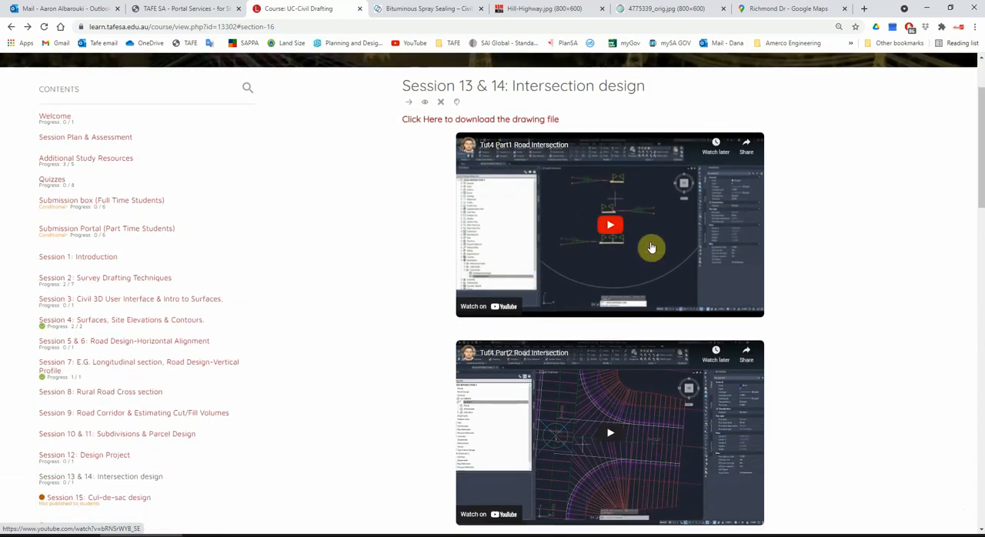
scroll(634, 406, "down", 1)
scroll(638, 363, "down", 2)
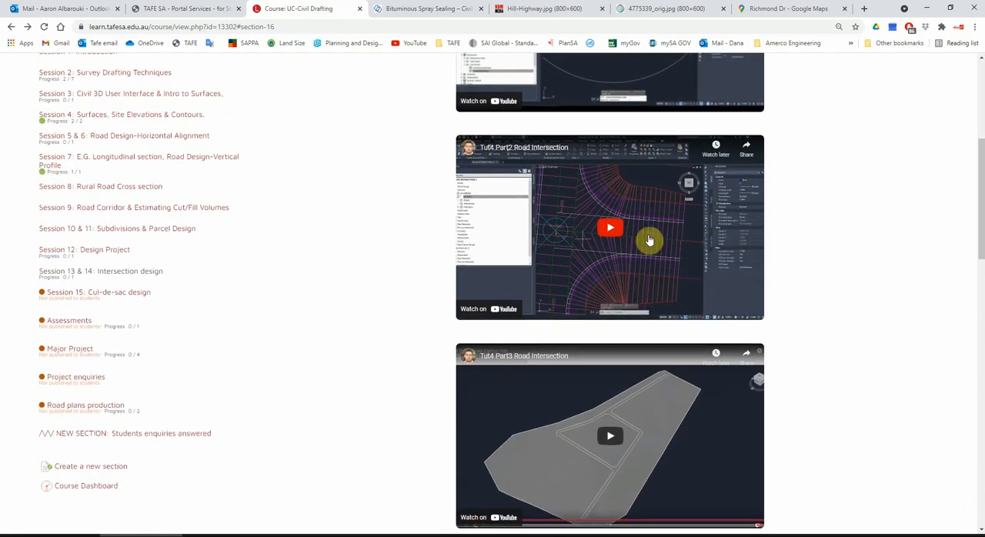
scroll(626, 277, "up", 1)
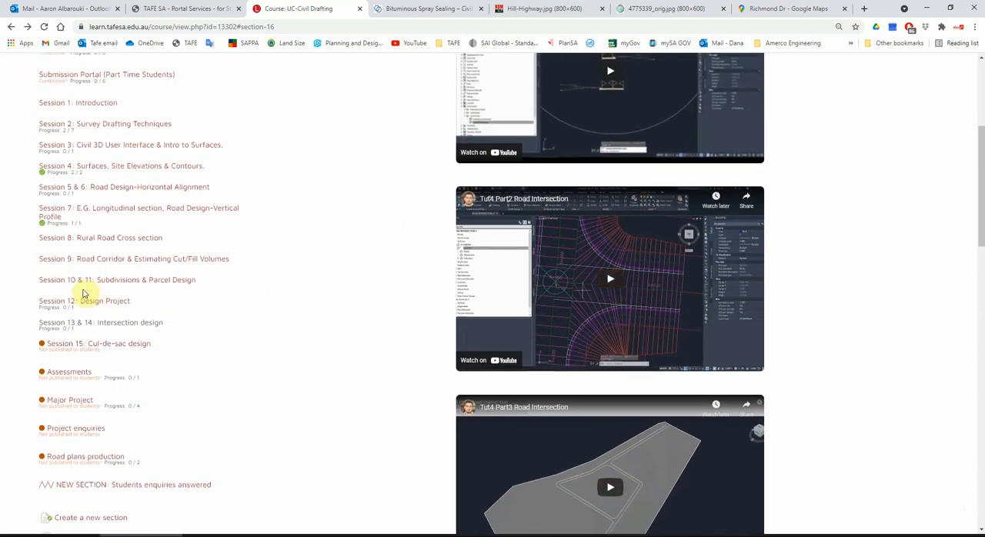
scroll(479, 259, "down", 1)
scroll(413, 297, "up", 4)
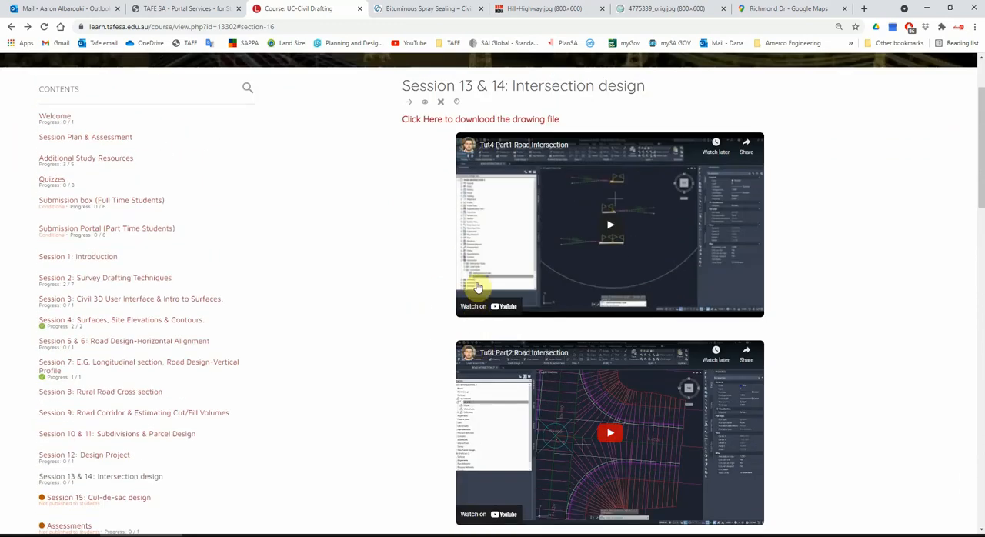
Open the Submission Portal (Part Time Students) section and check the Practical 5 (Intersection design) entry.
left_click(113, 234)
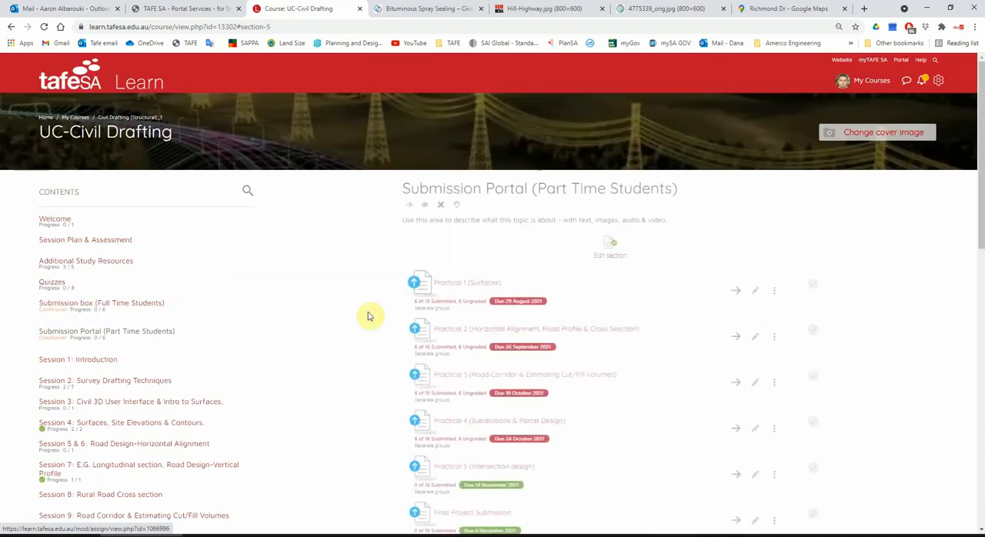
scroll(369, 316, "down", 3)
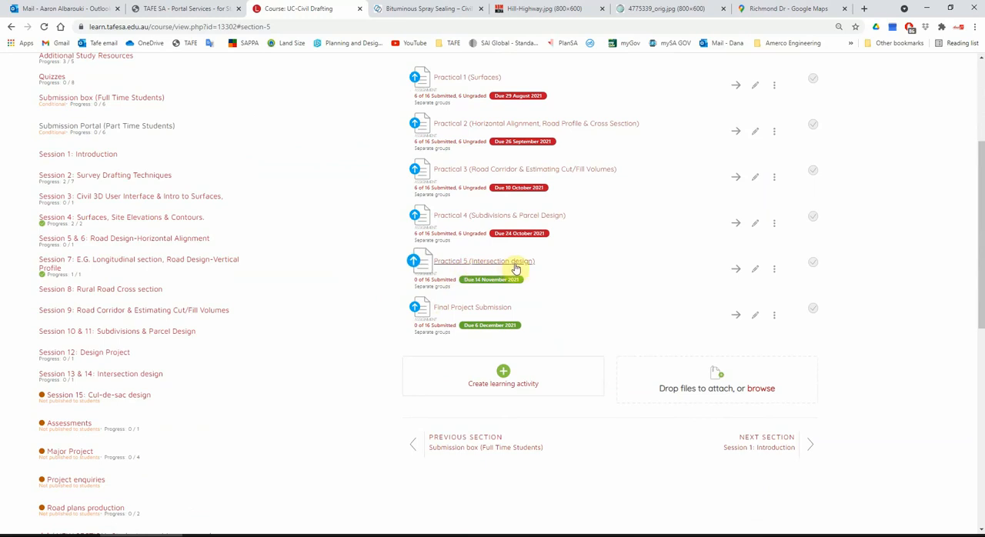
scroll(370, 296, "up", 3)
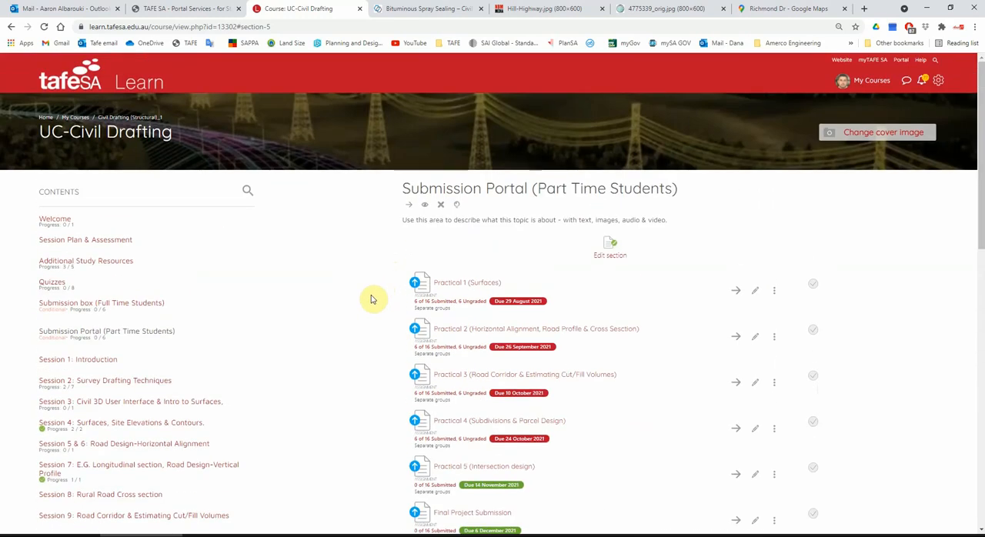
Leave the course page and return to the Civil 3D drawing to view the overall corridor layout.
left_click(220, 9)
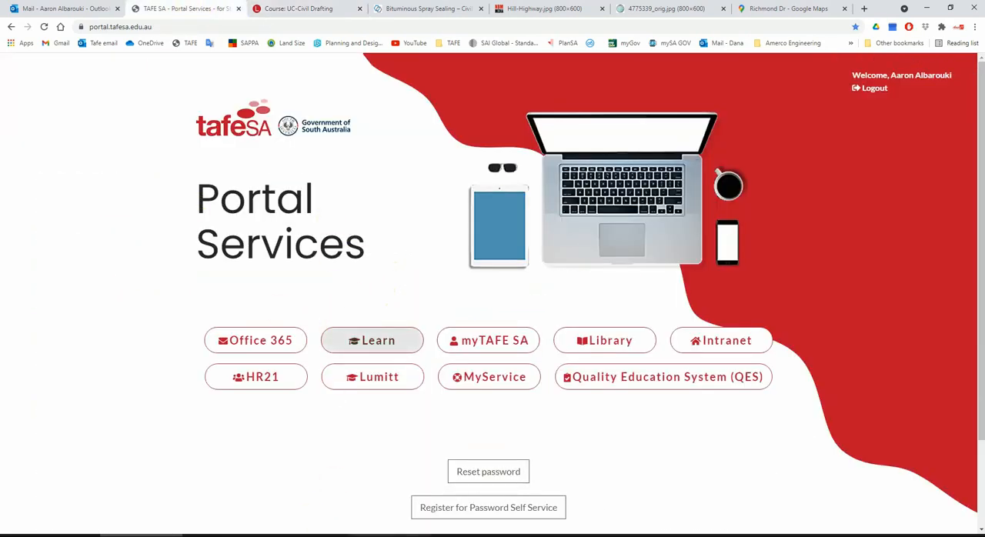
left_click(554, 535)
scroll(490, 317, "down", 4)
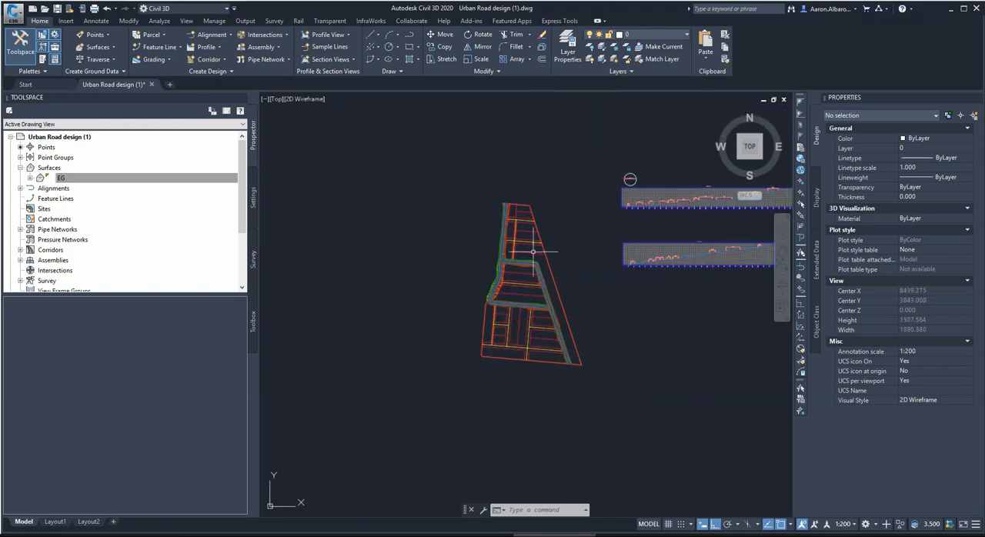
scroll(532, 250, "up", 2)
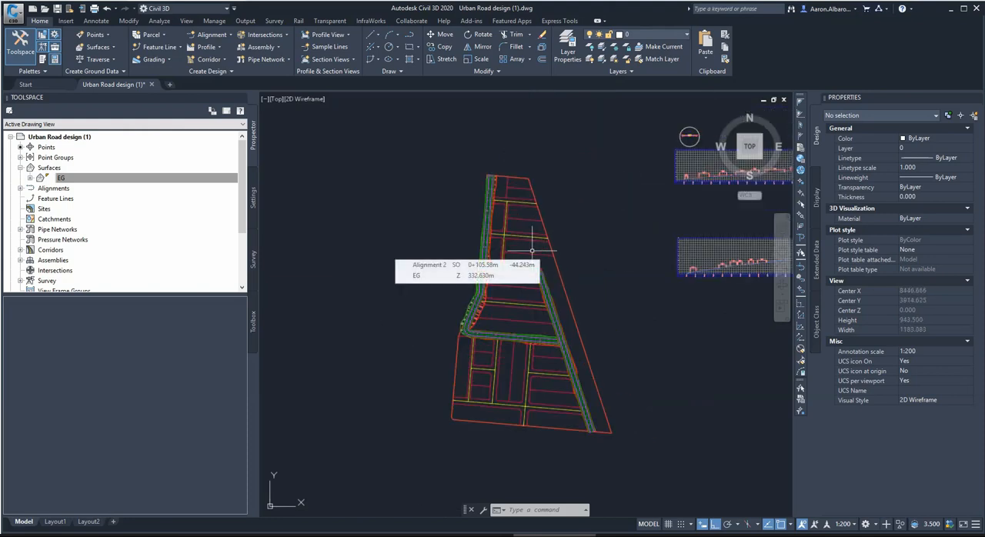